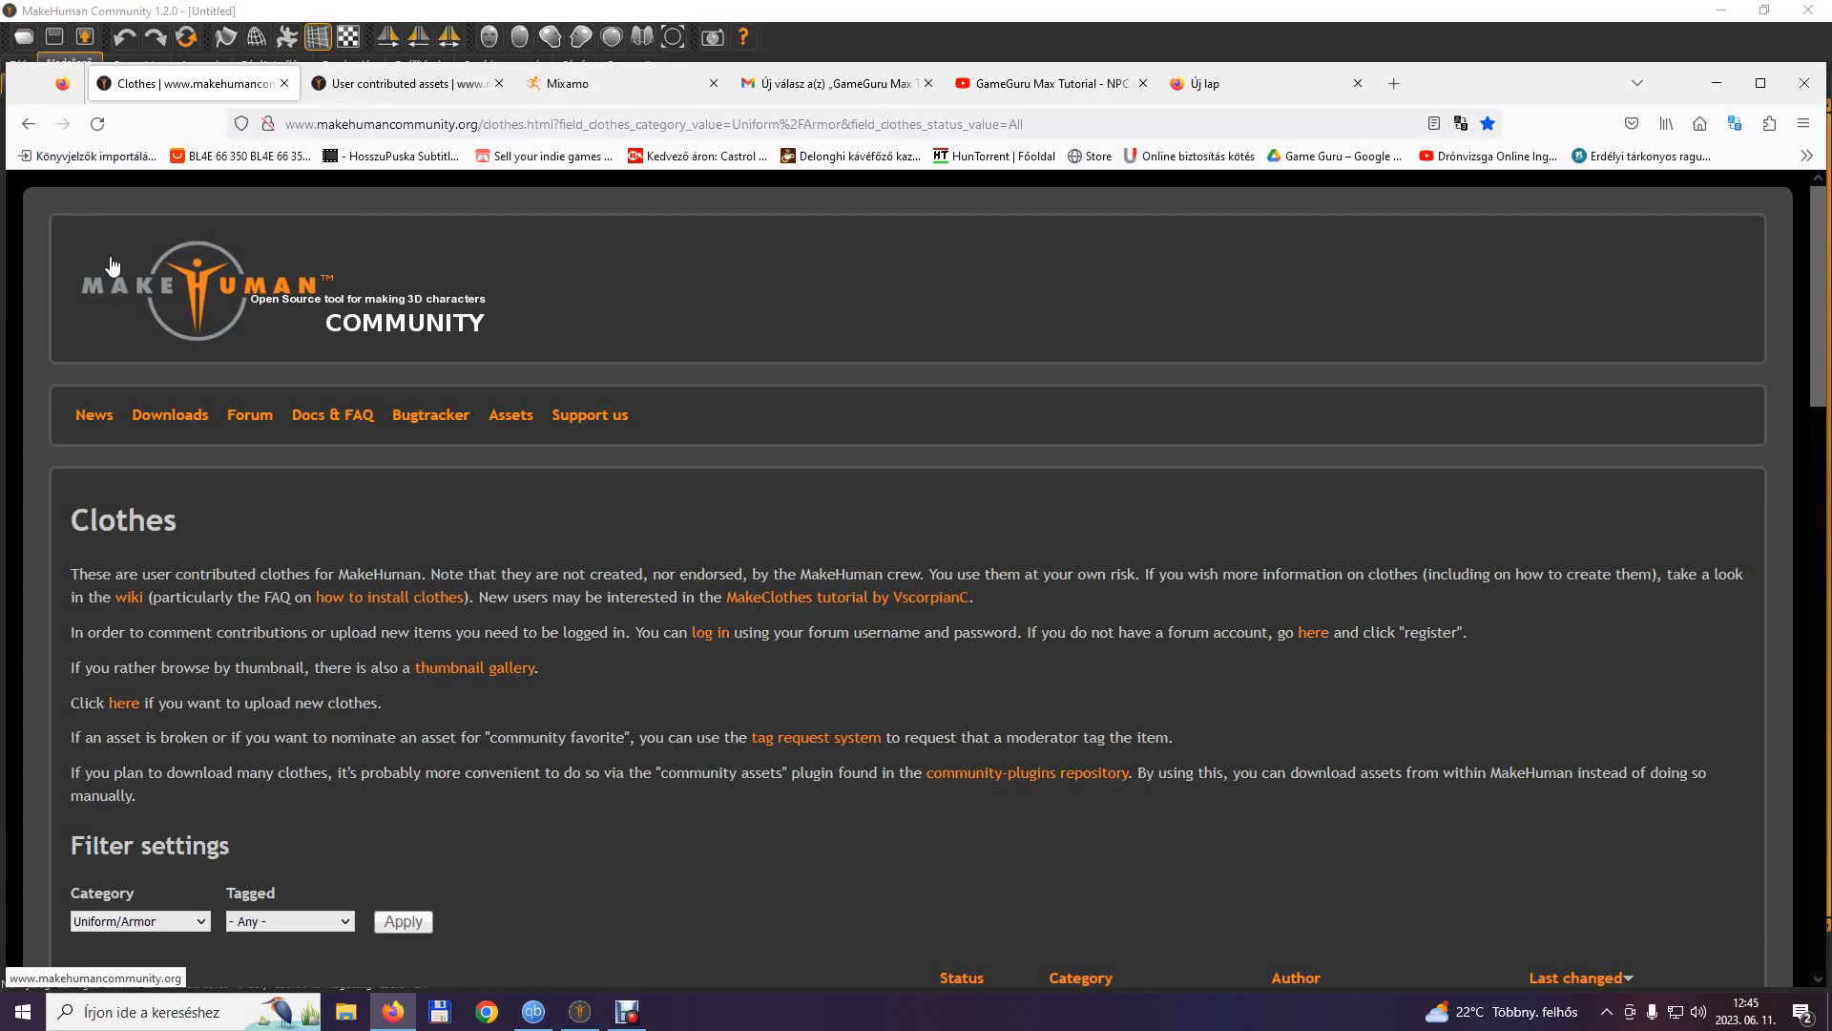
Look over the Uniform/Armor clothes list and the user contributed assets page on the MakeHuman Community site.
scroll(110, 265, "down", 6)
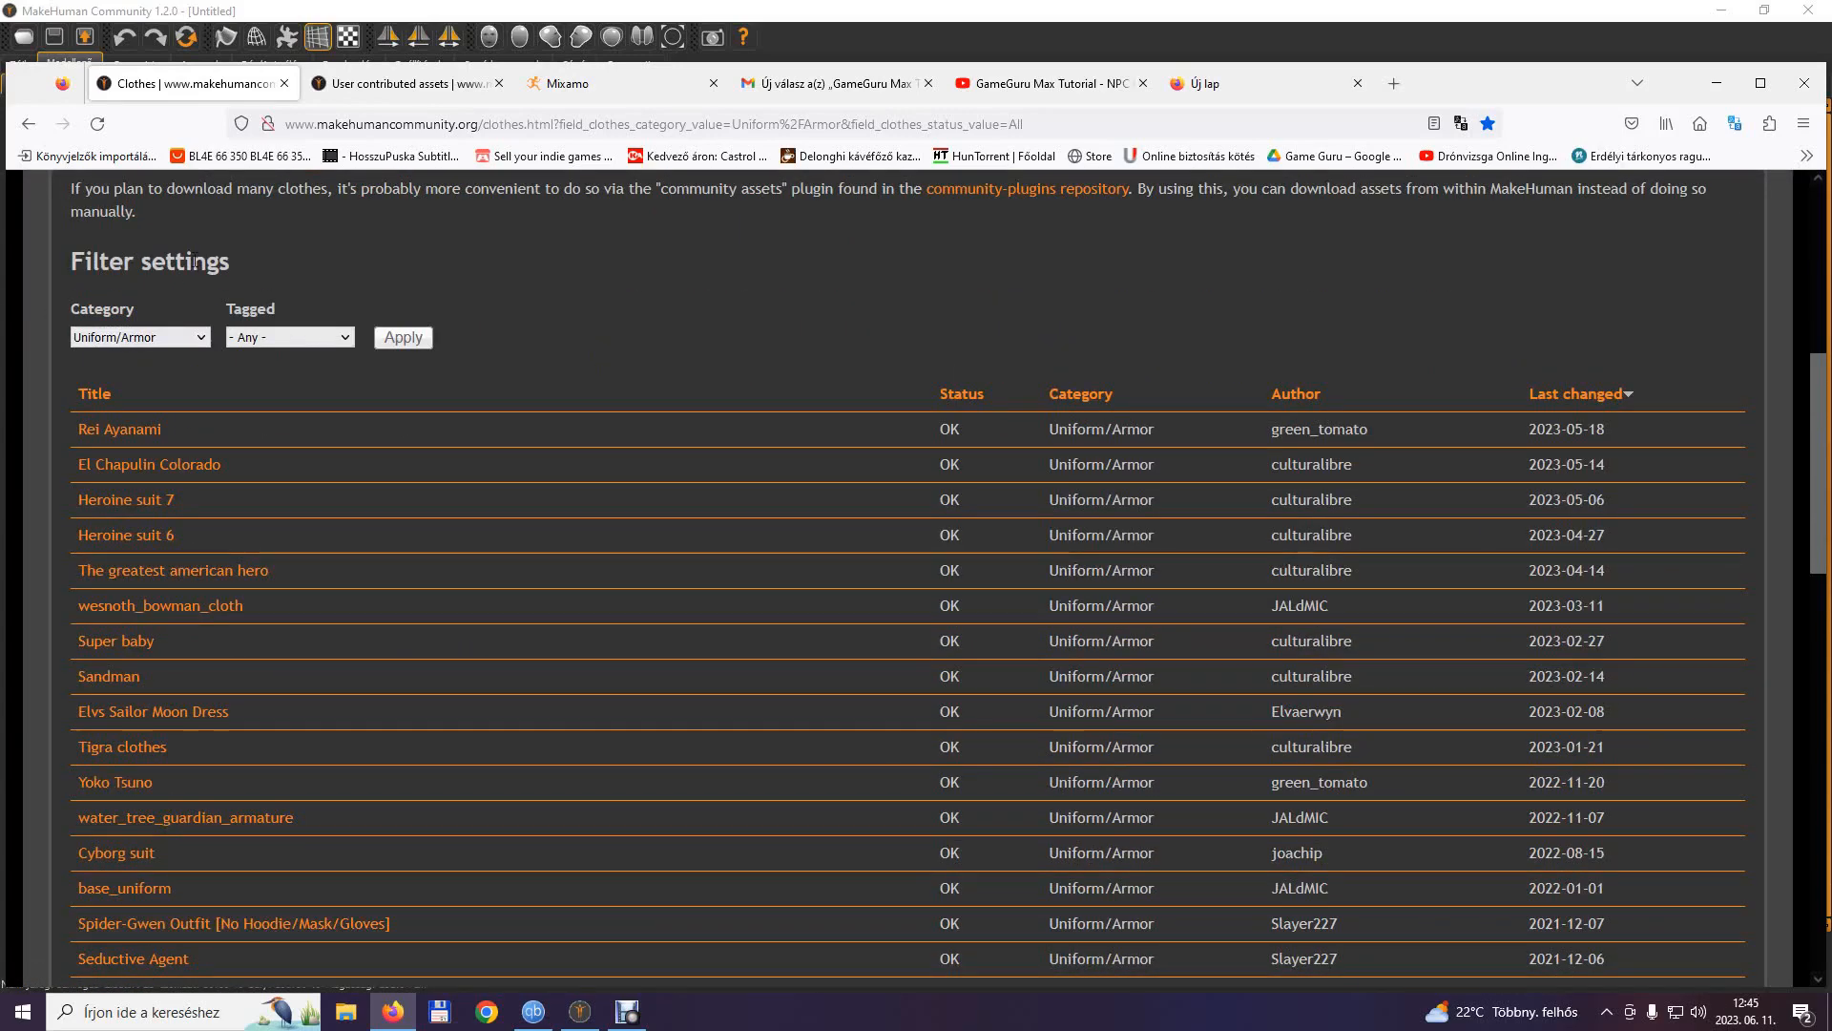
scroll(194, 262, "up", 6)
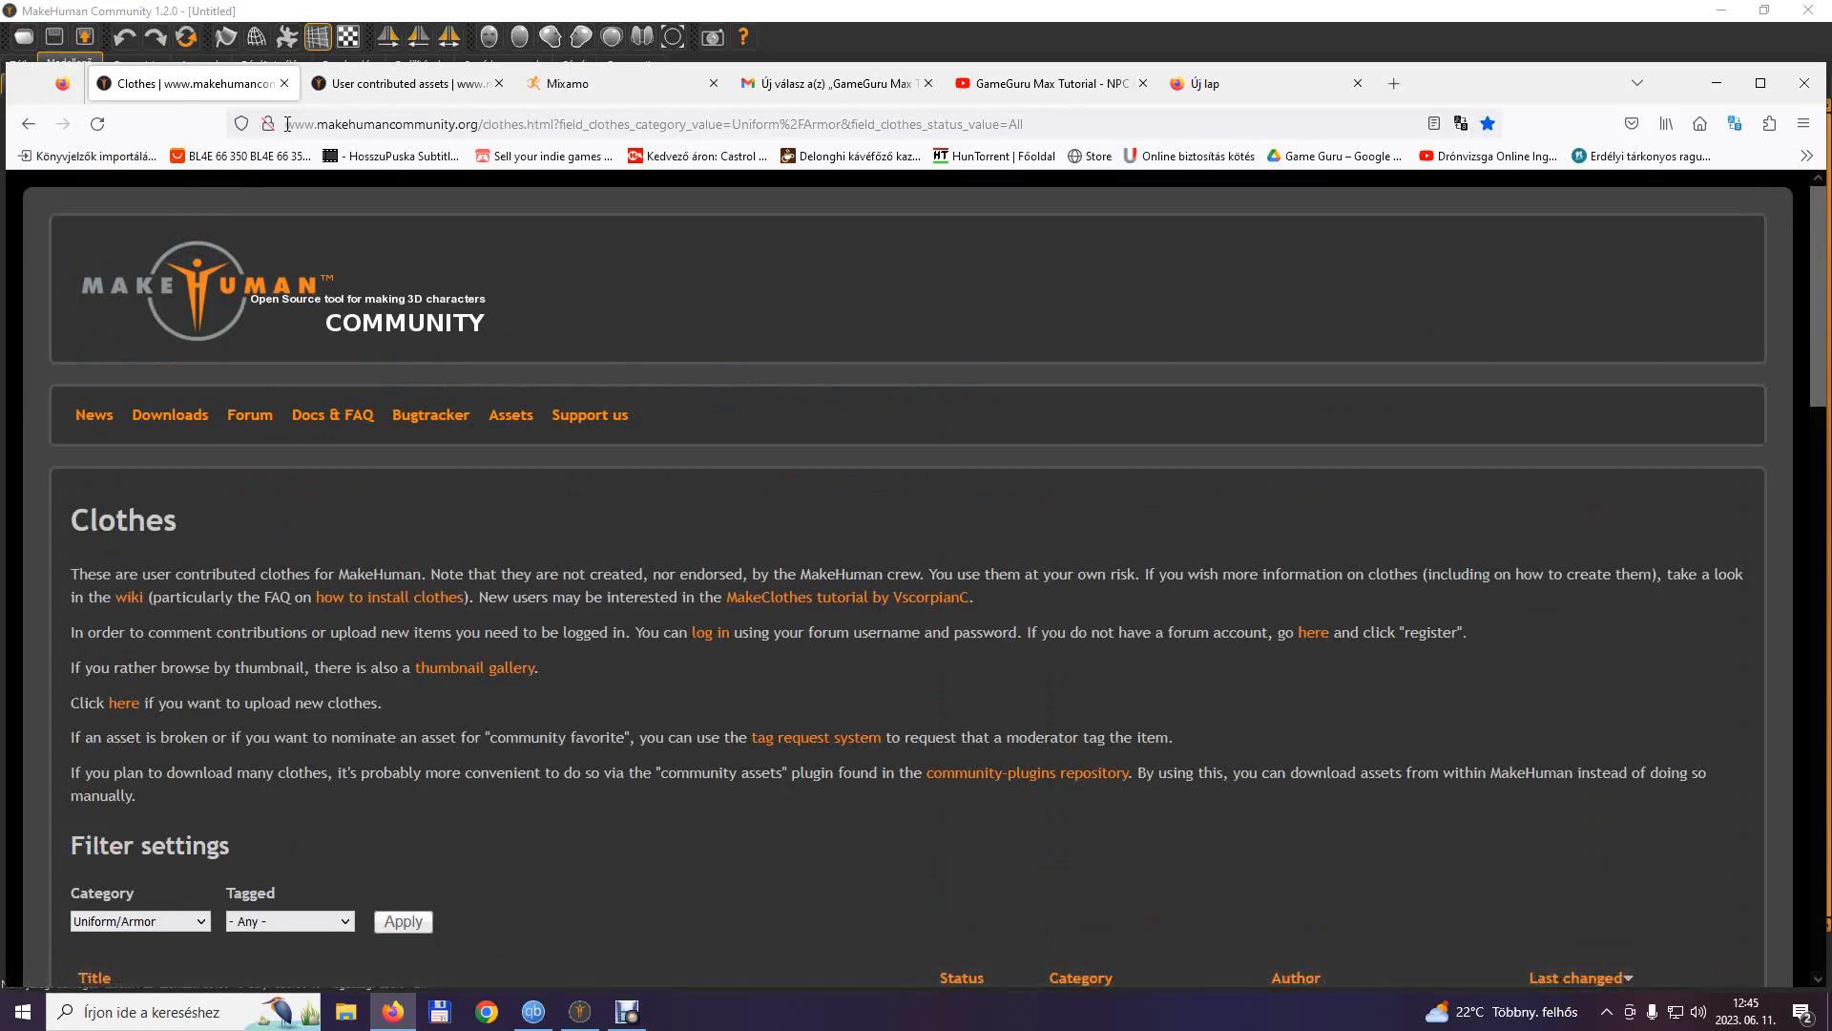
left_click(288, 124)
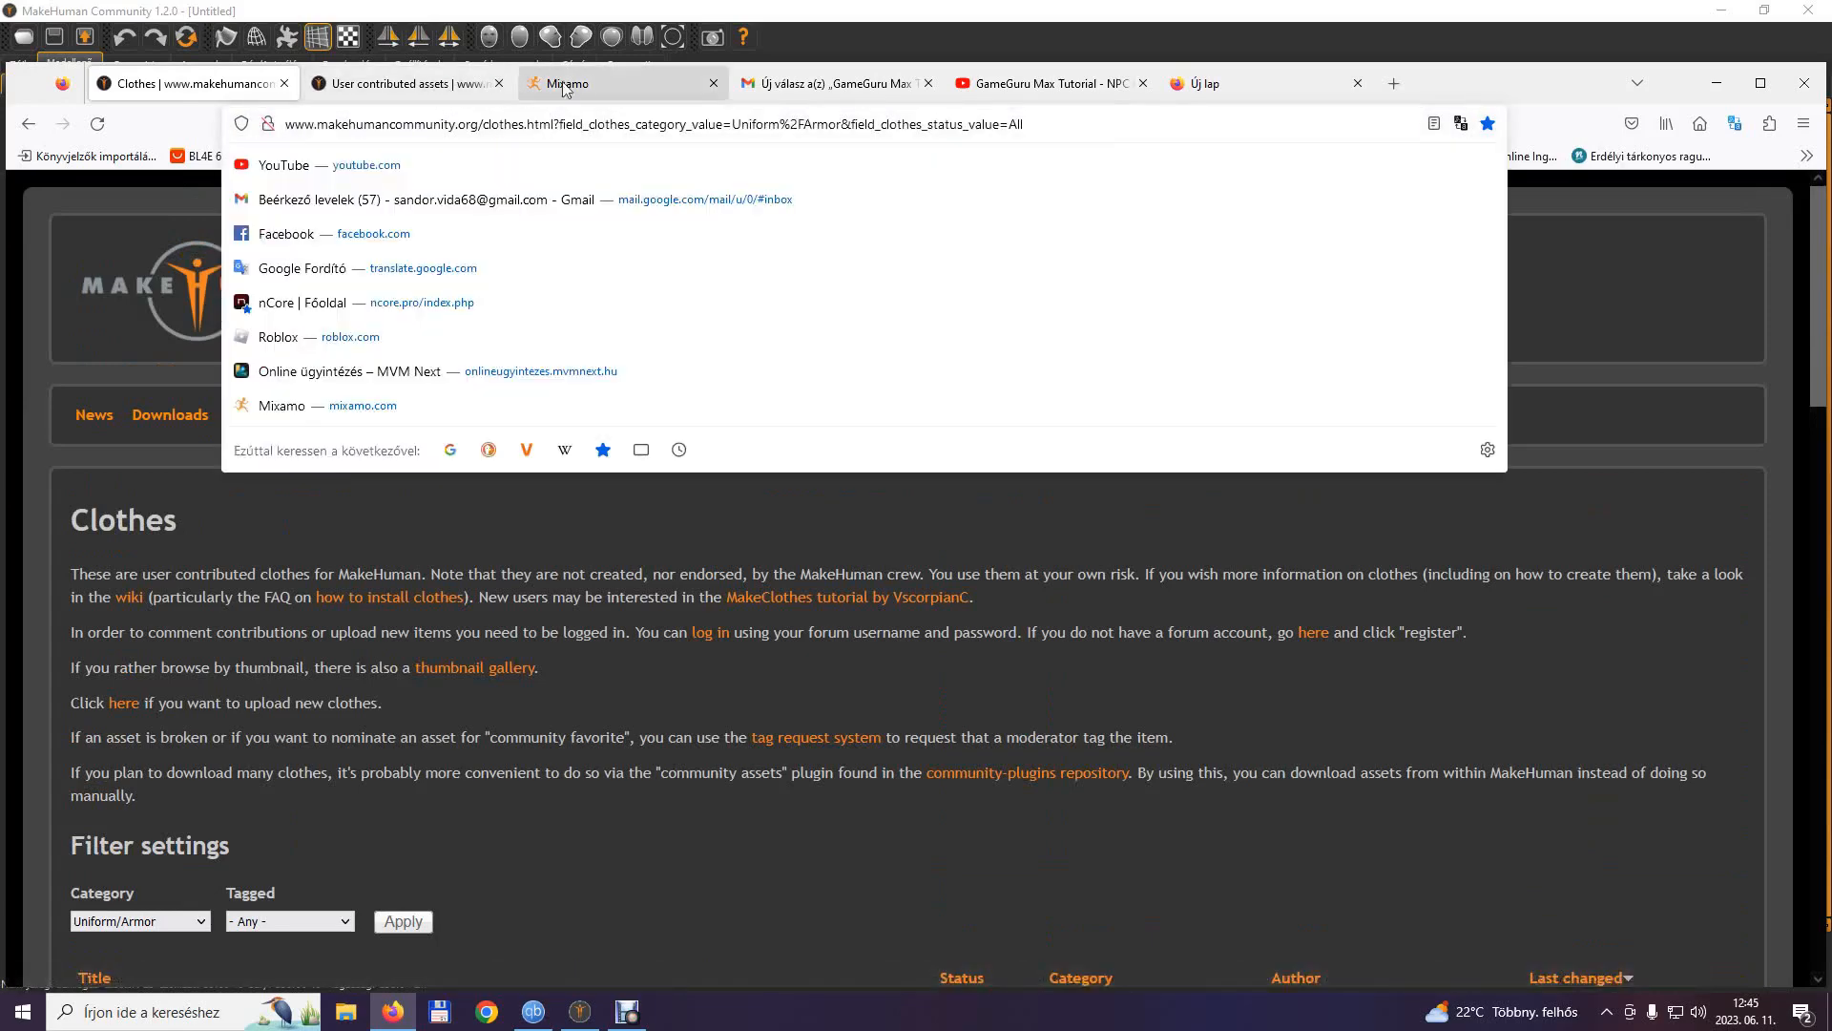
left_click(397, 99)
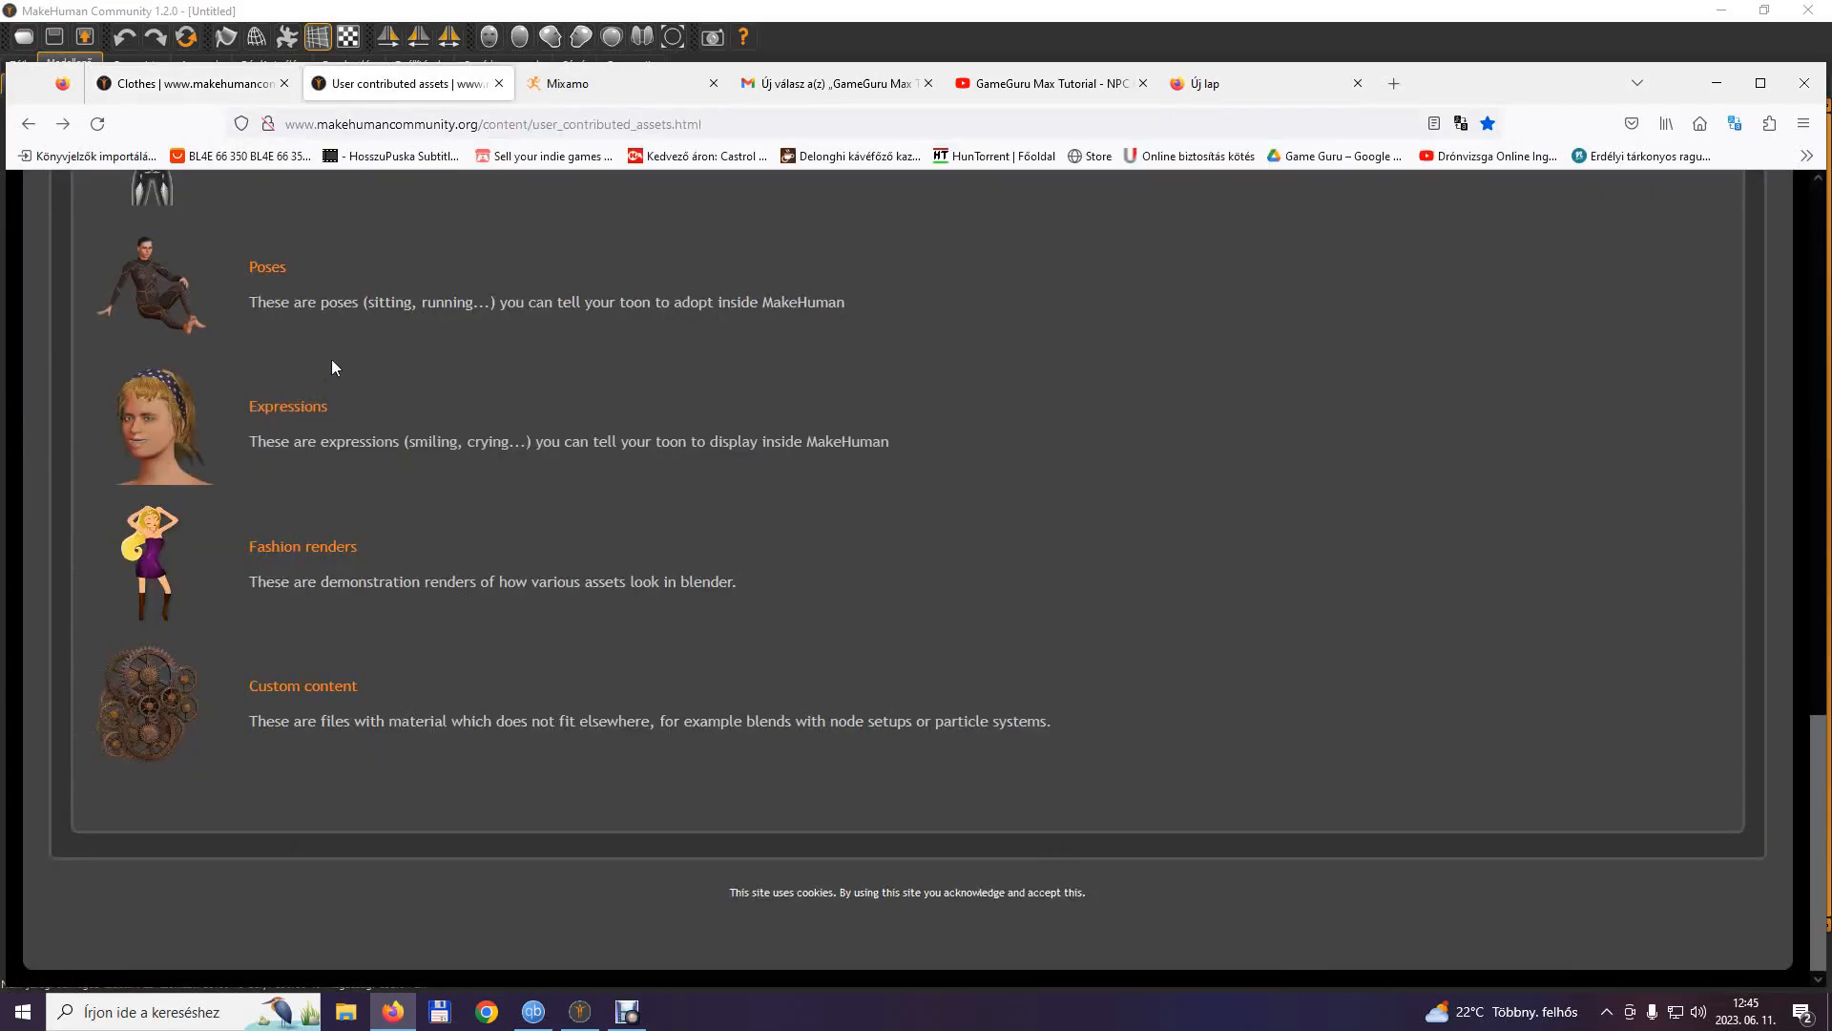
scroll(325, 372, "up", 10)
scroll(319, 389, "up", 5)
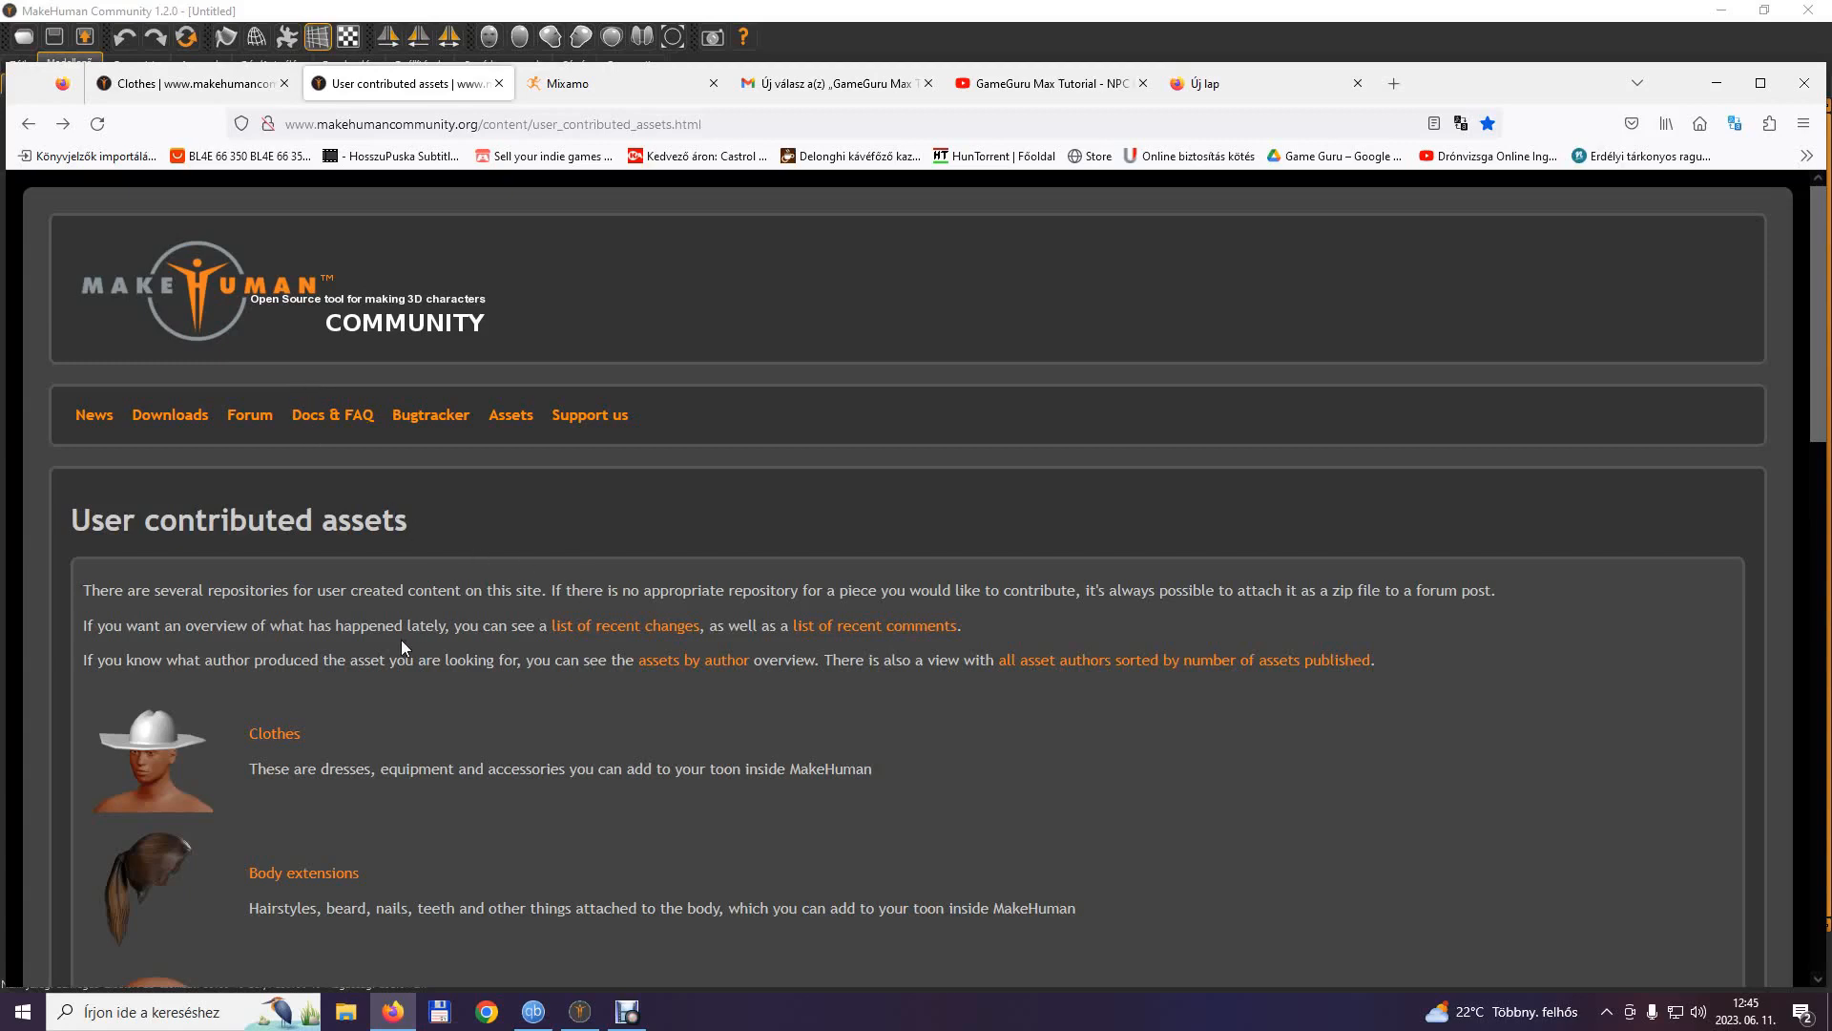
left_click(226, 88)
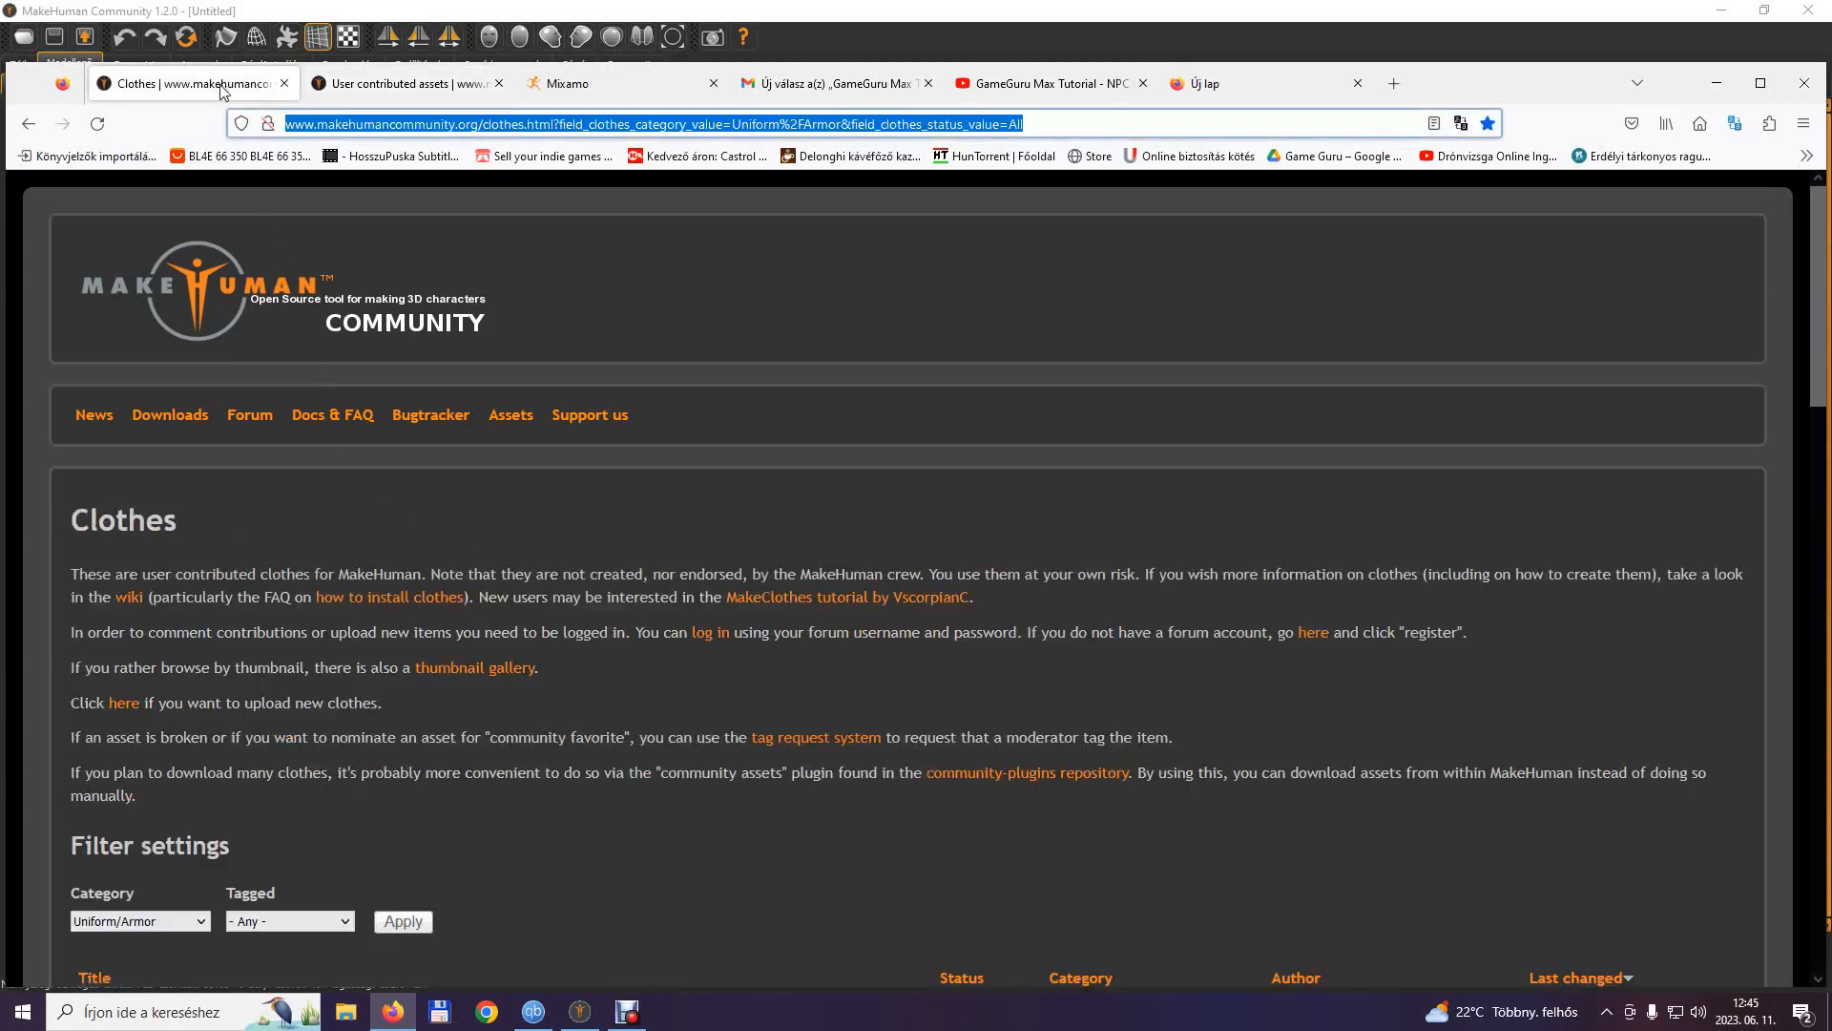
Open the clothes thumbnail gallery and browse its Accessory section.
left_click(483, 671)
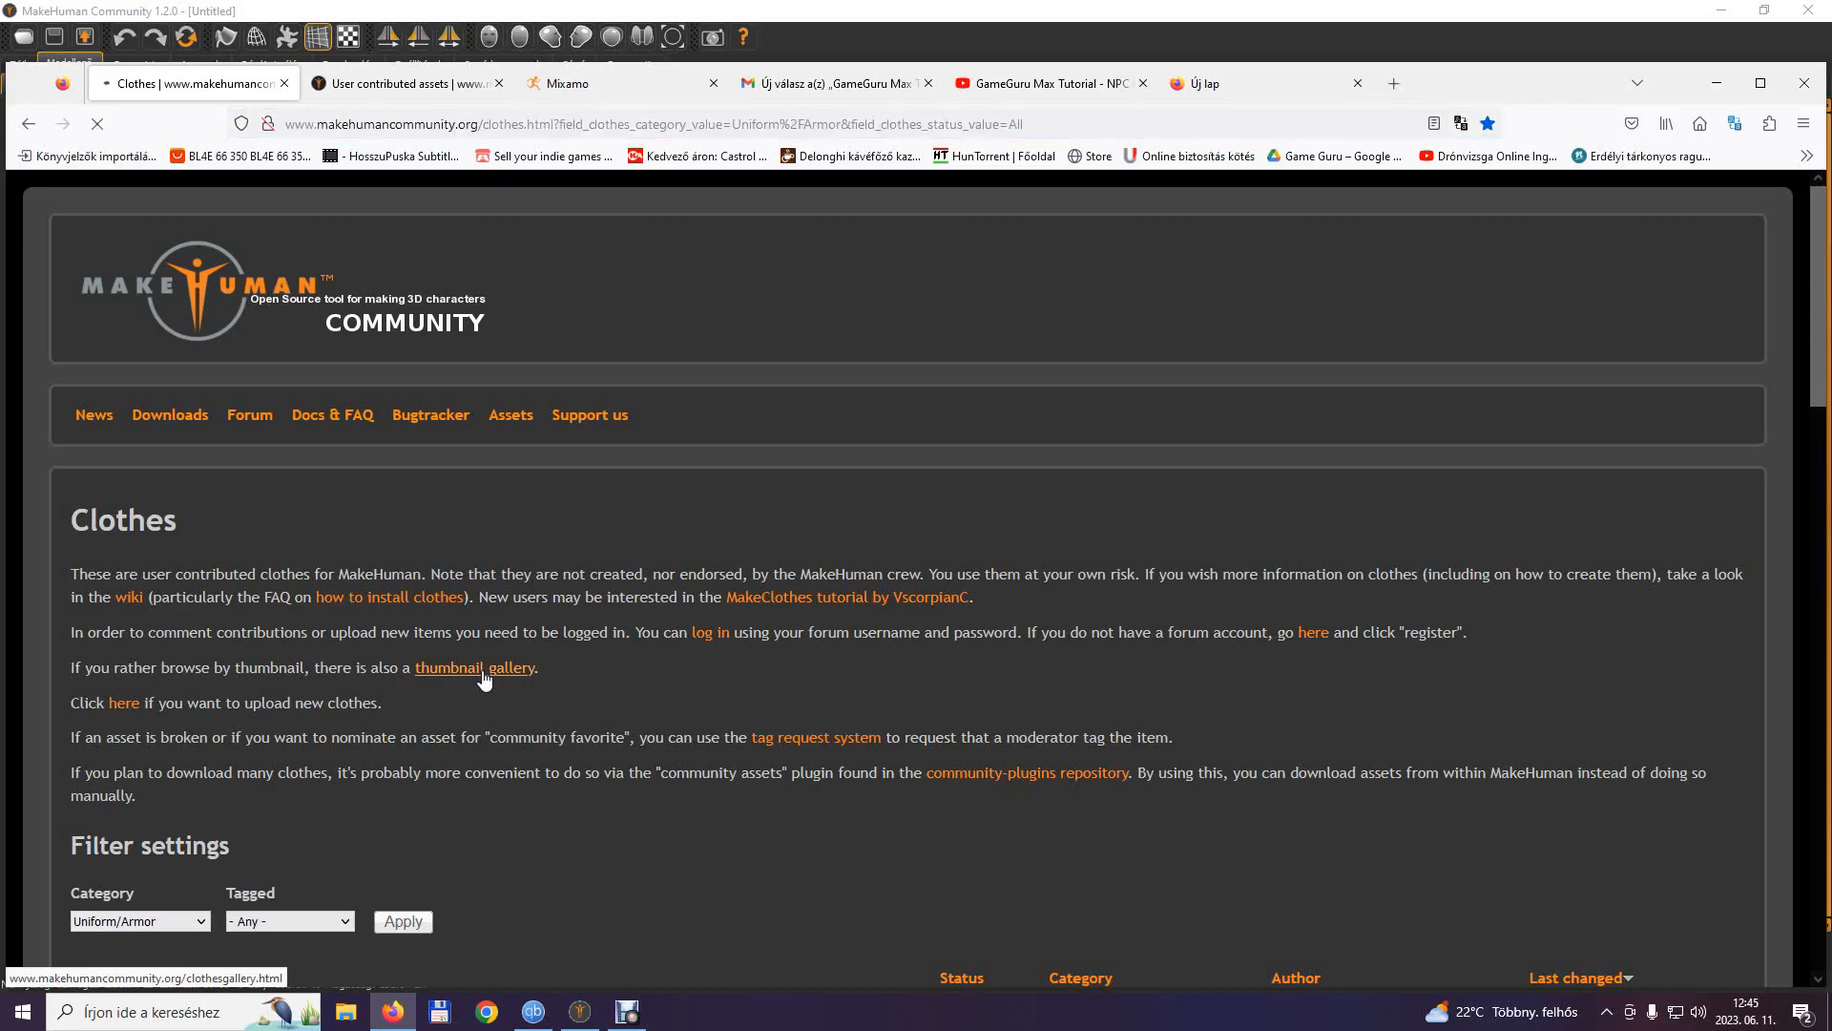
scroll(485, 680, "down", 6)
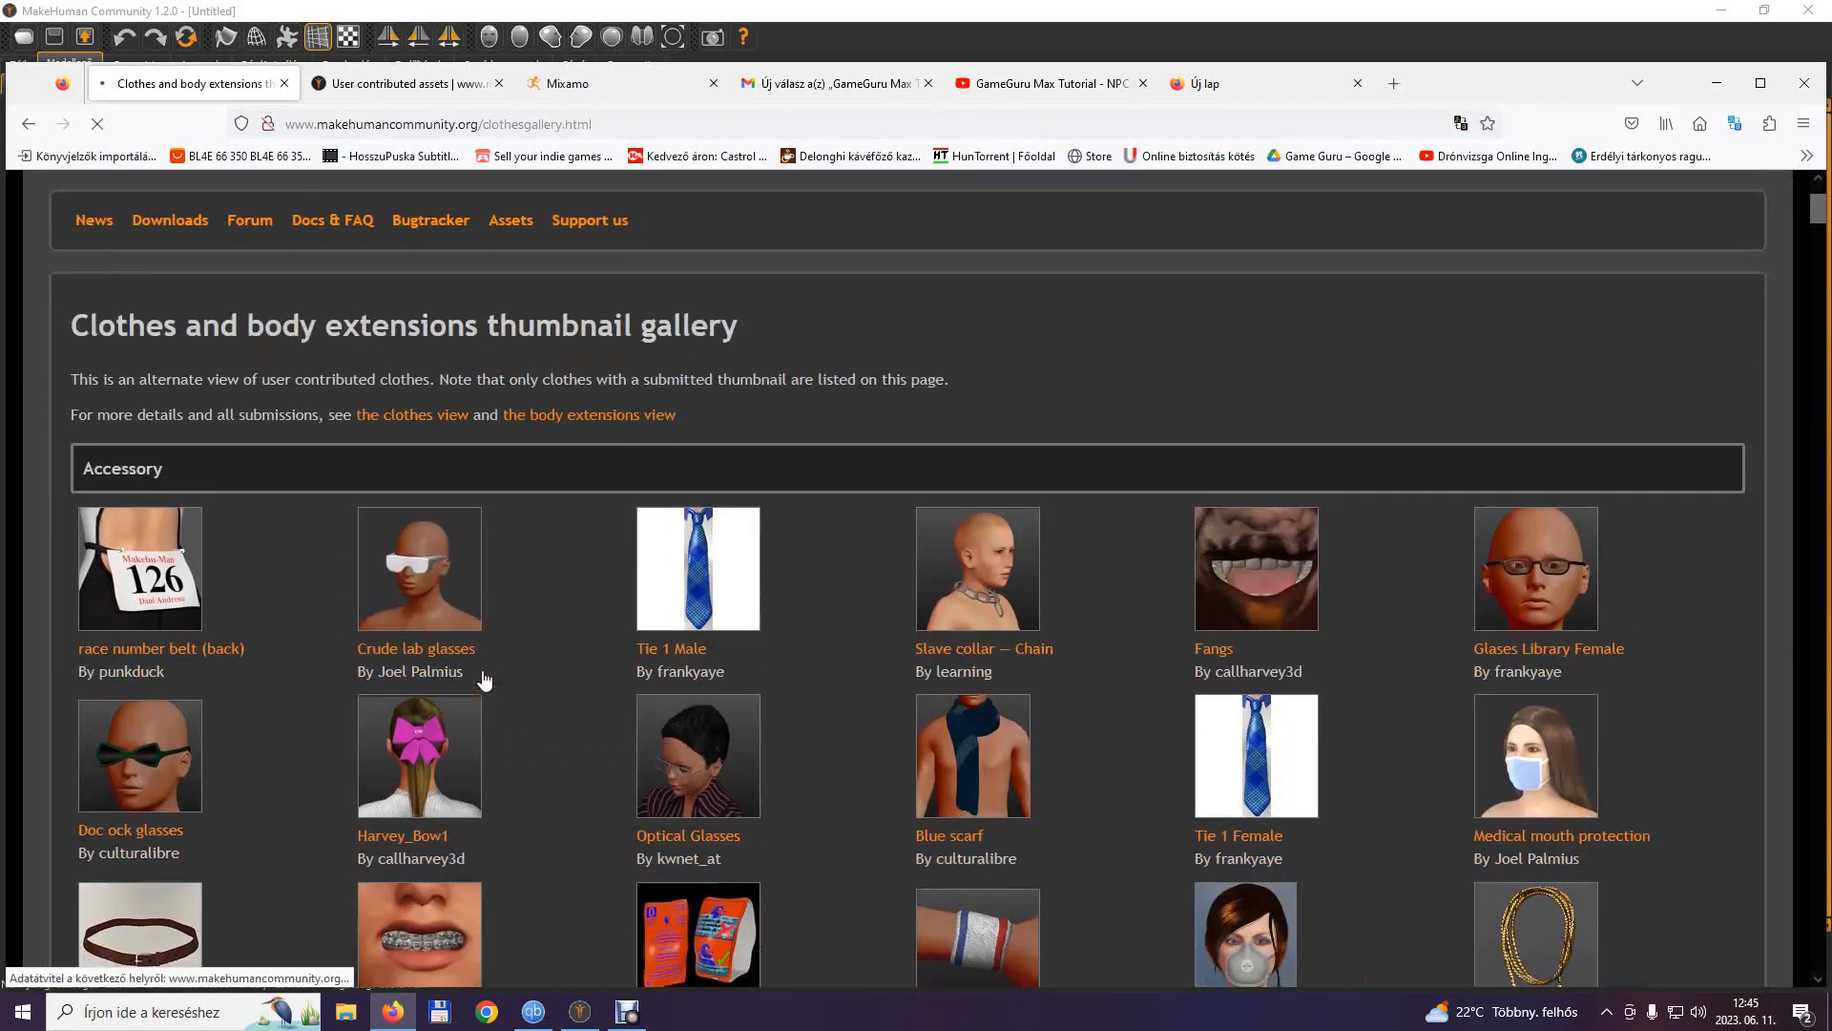
scroll(485, 679, "down", 8)
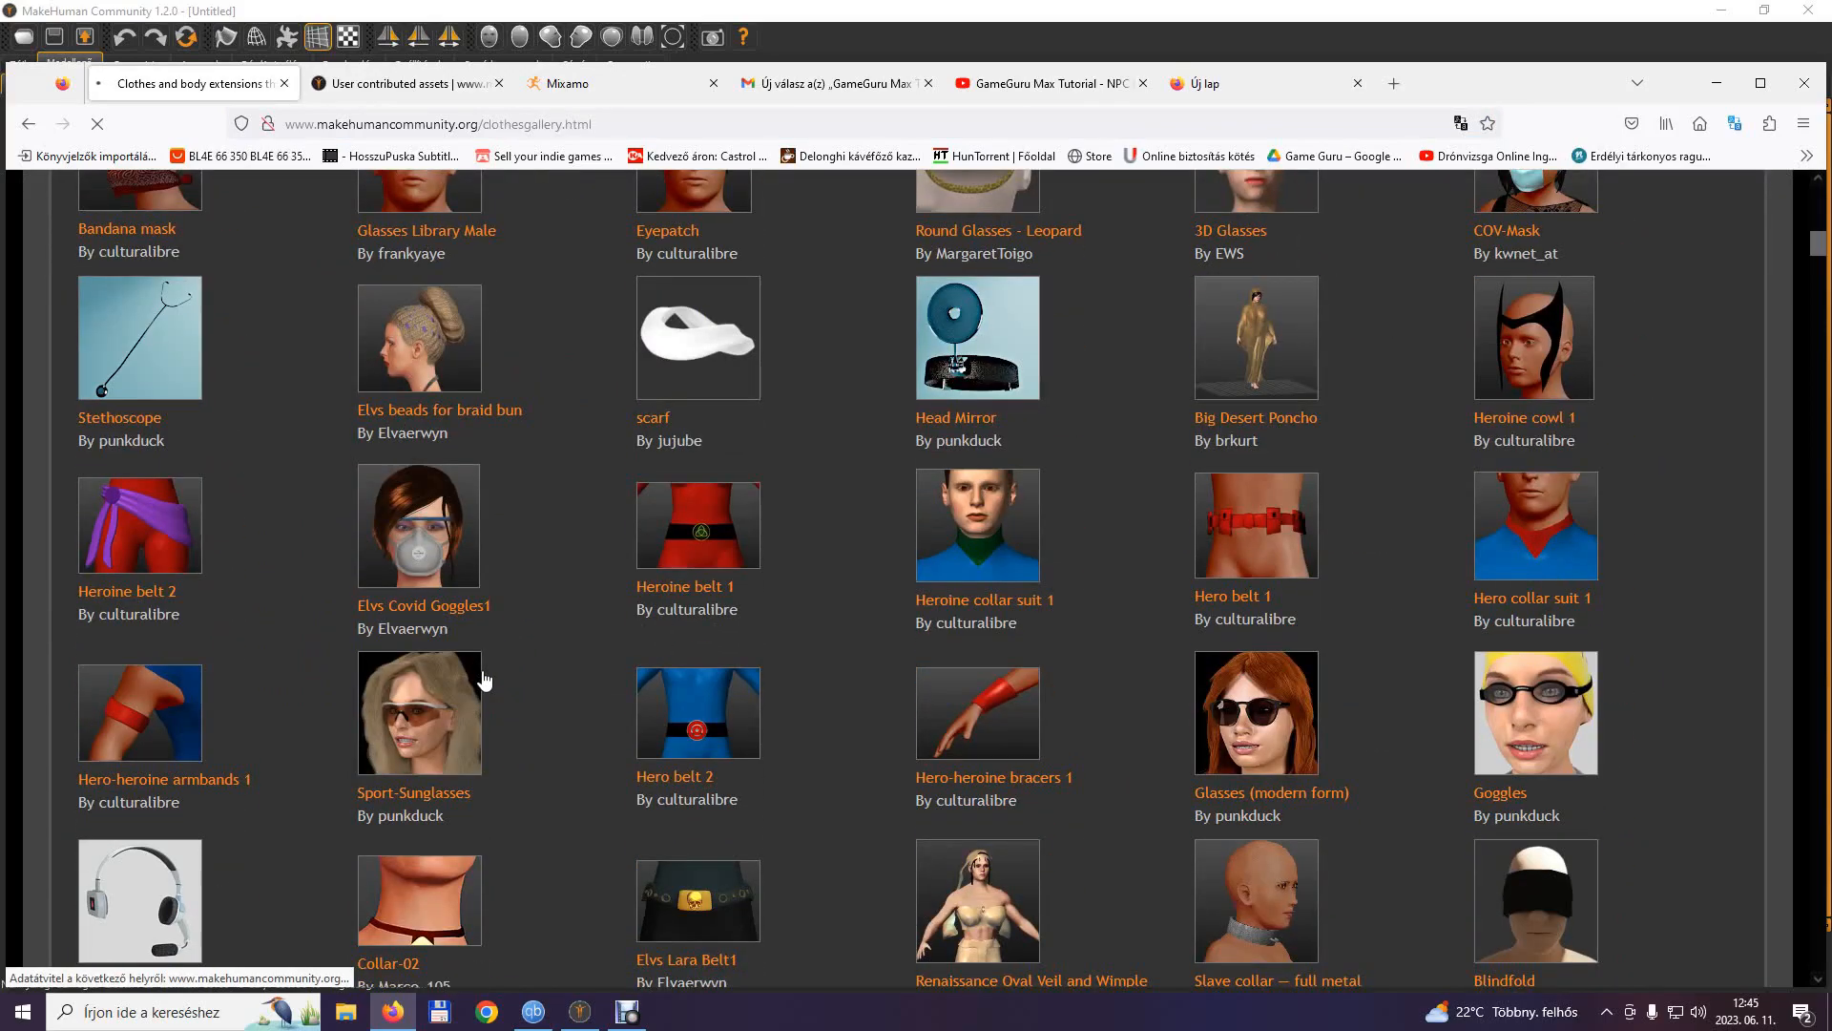
scroll(483, 679, "up", 5)
scroll(481, 670, "up", 10)
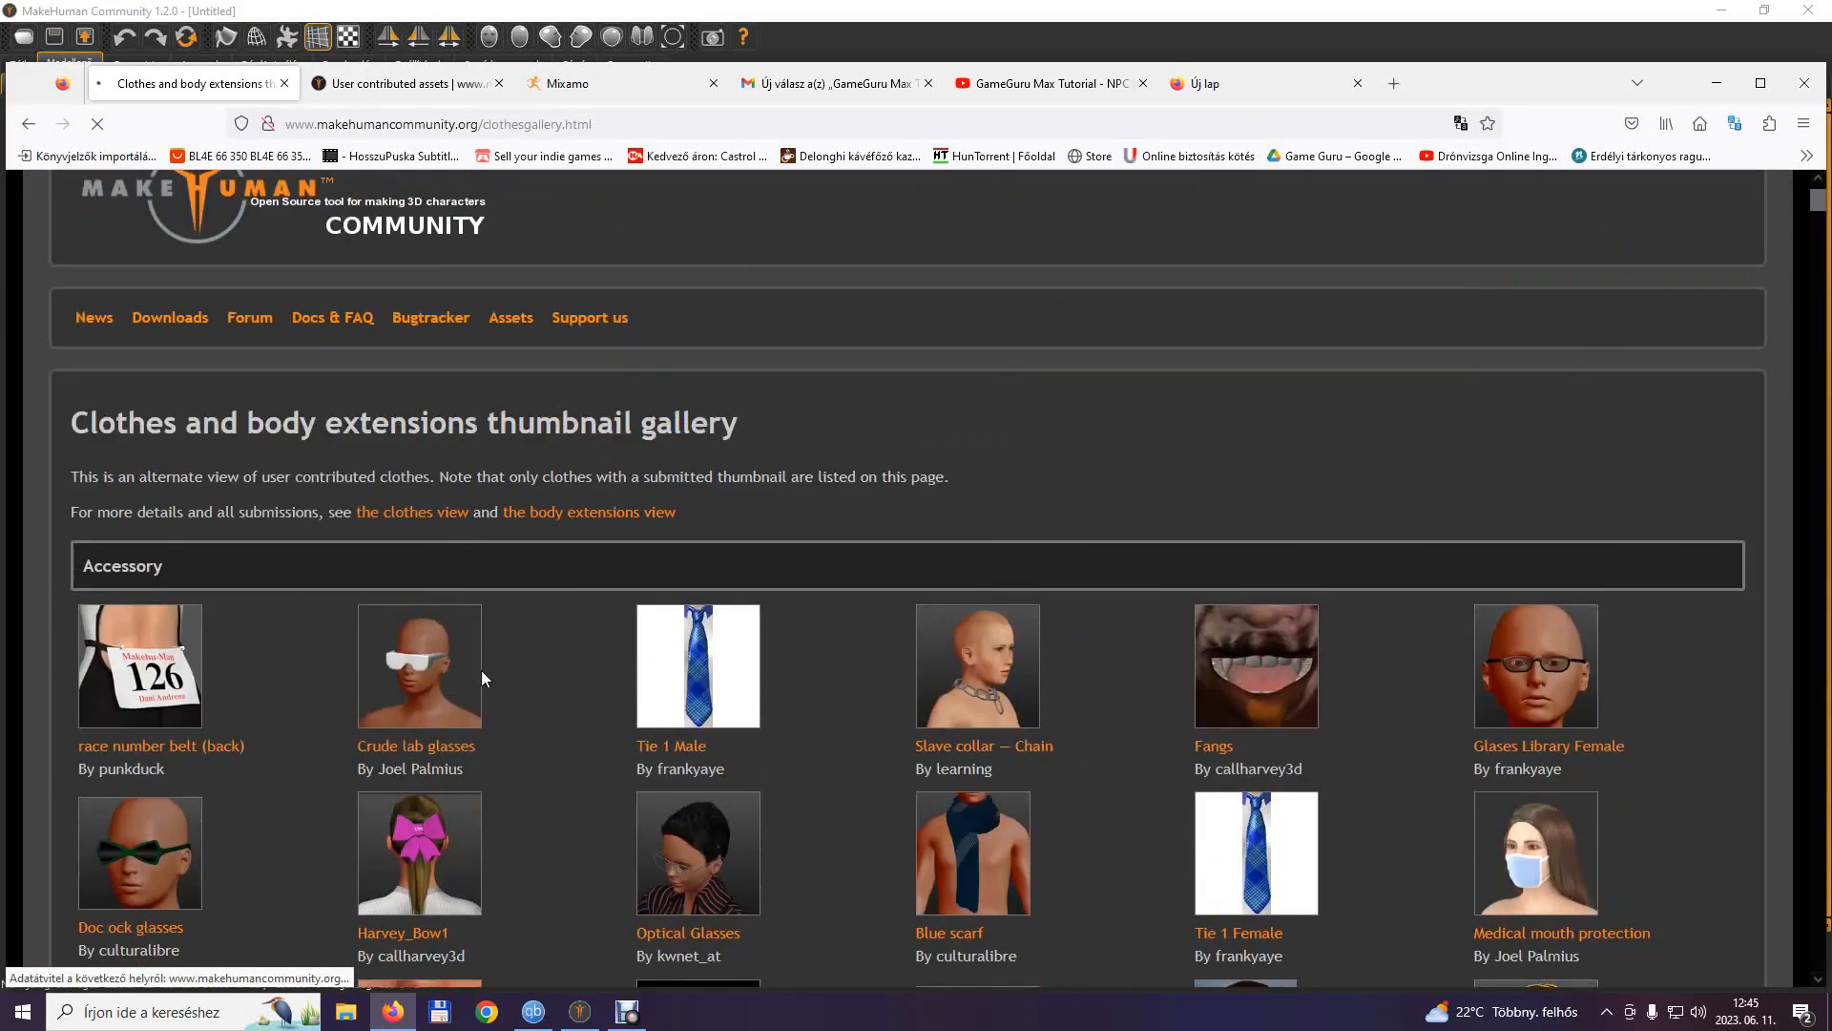
Switch to MakeHuman and make the base model female, aged 19, with 67.90% muscle and 93.60% weight.
left_click(579, 1013)
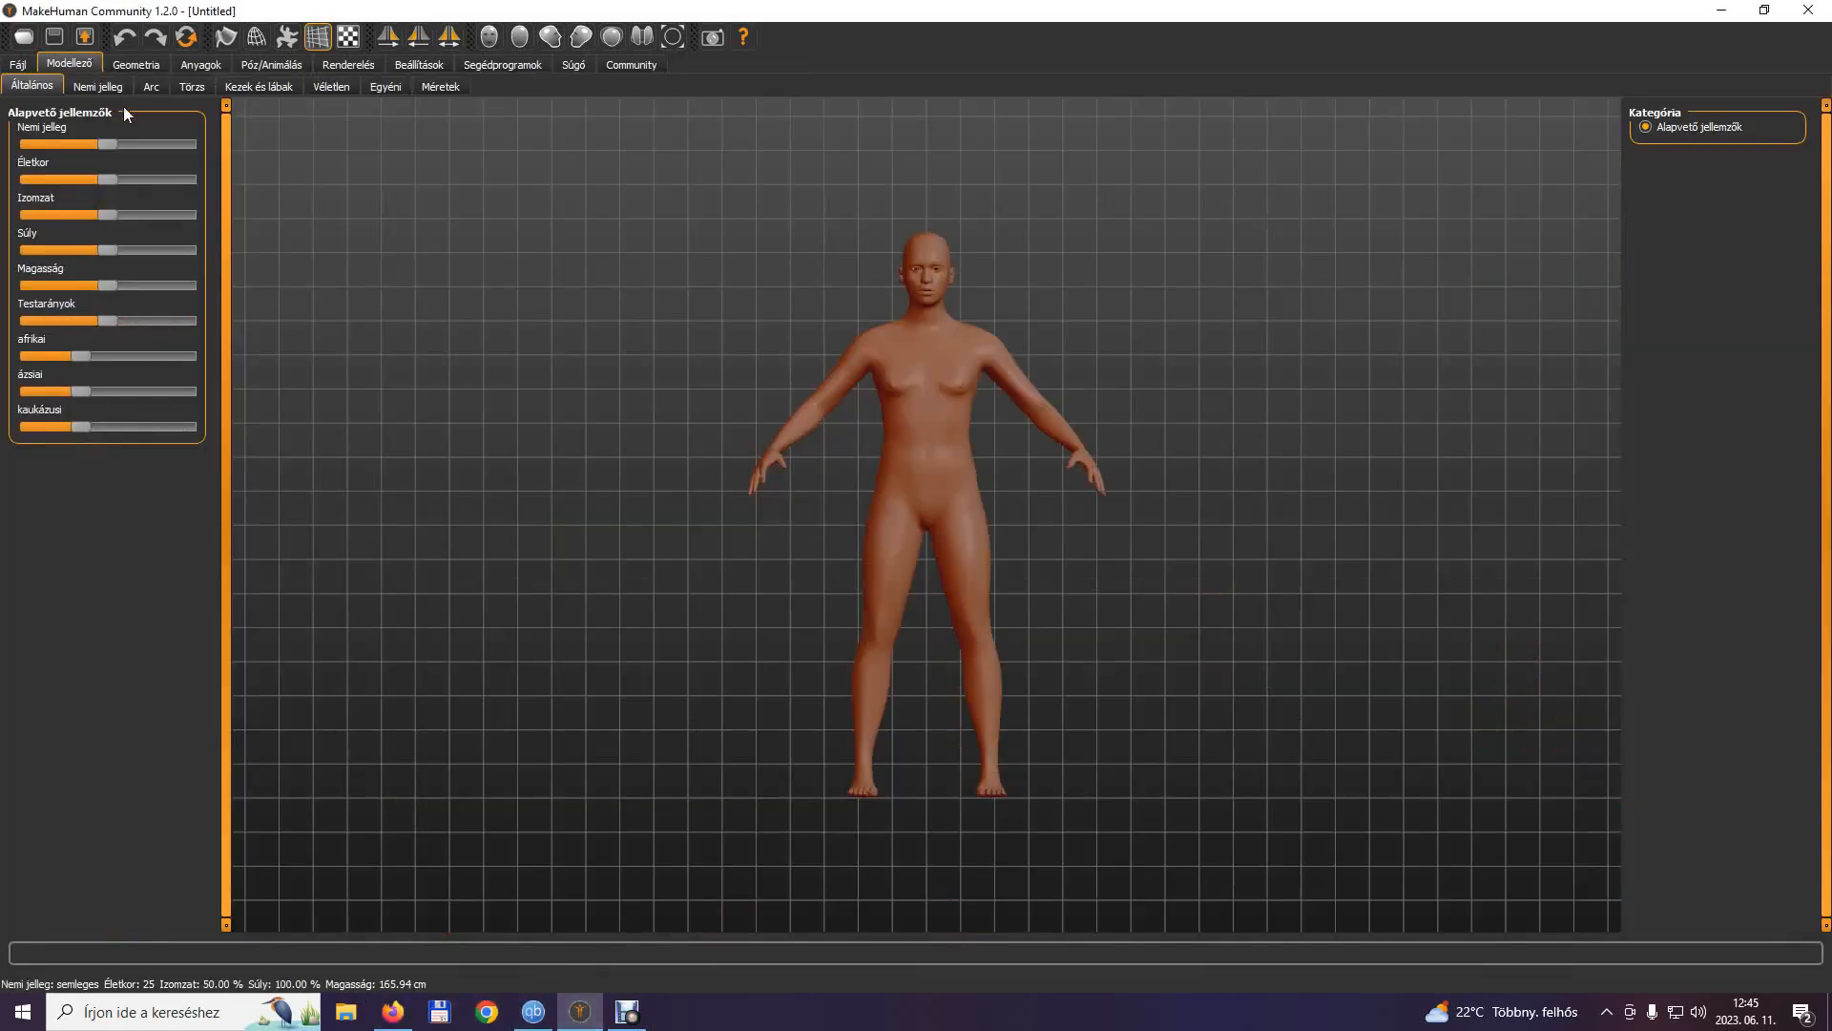
left_click_drag(105, 141, 11, 155)
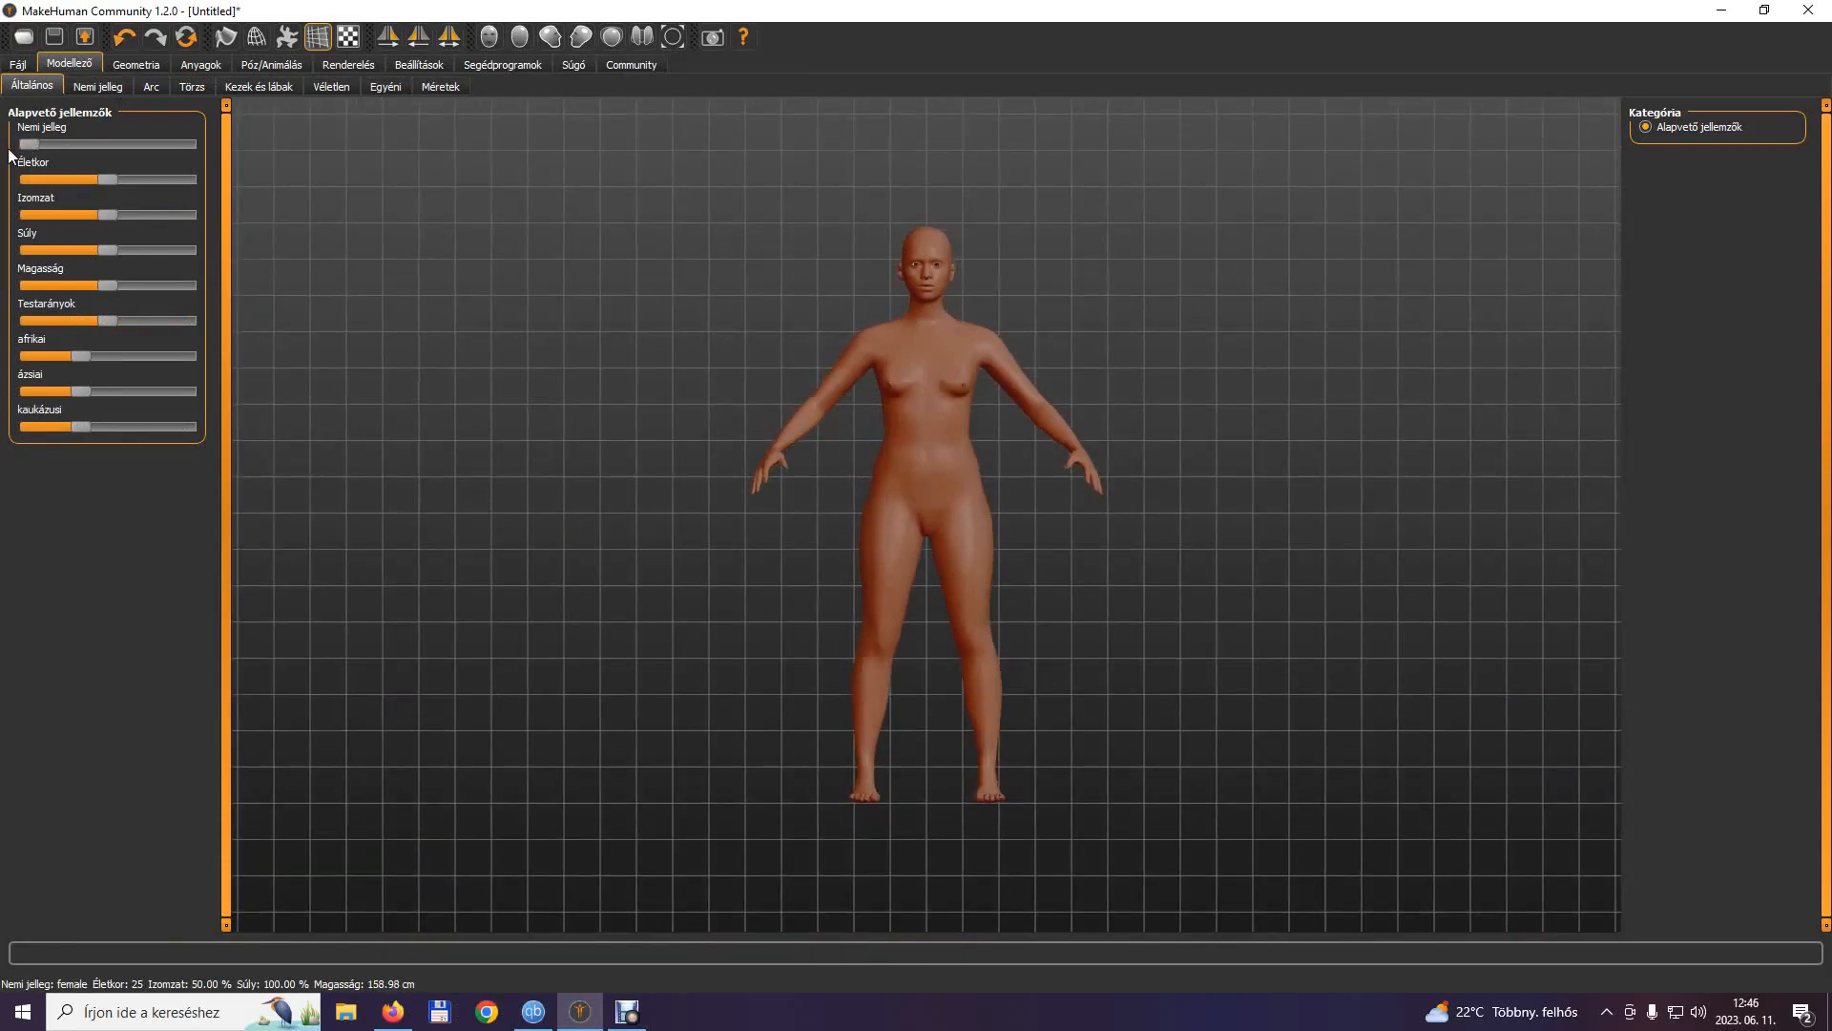
left_click_drag(110, 175, 88, 175)
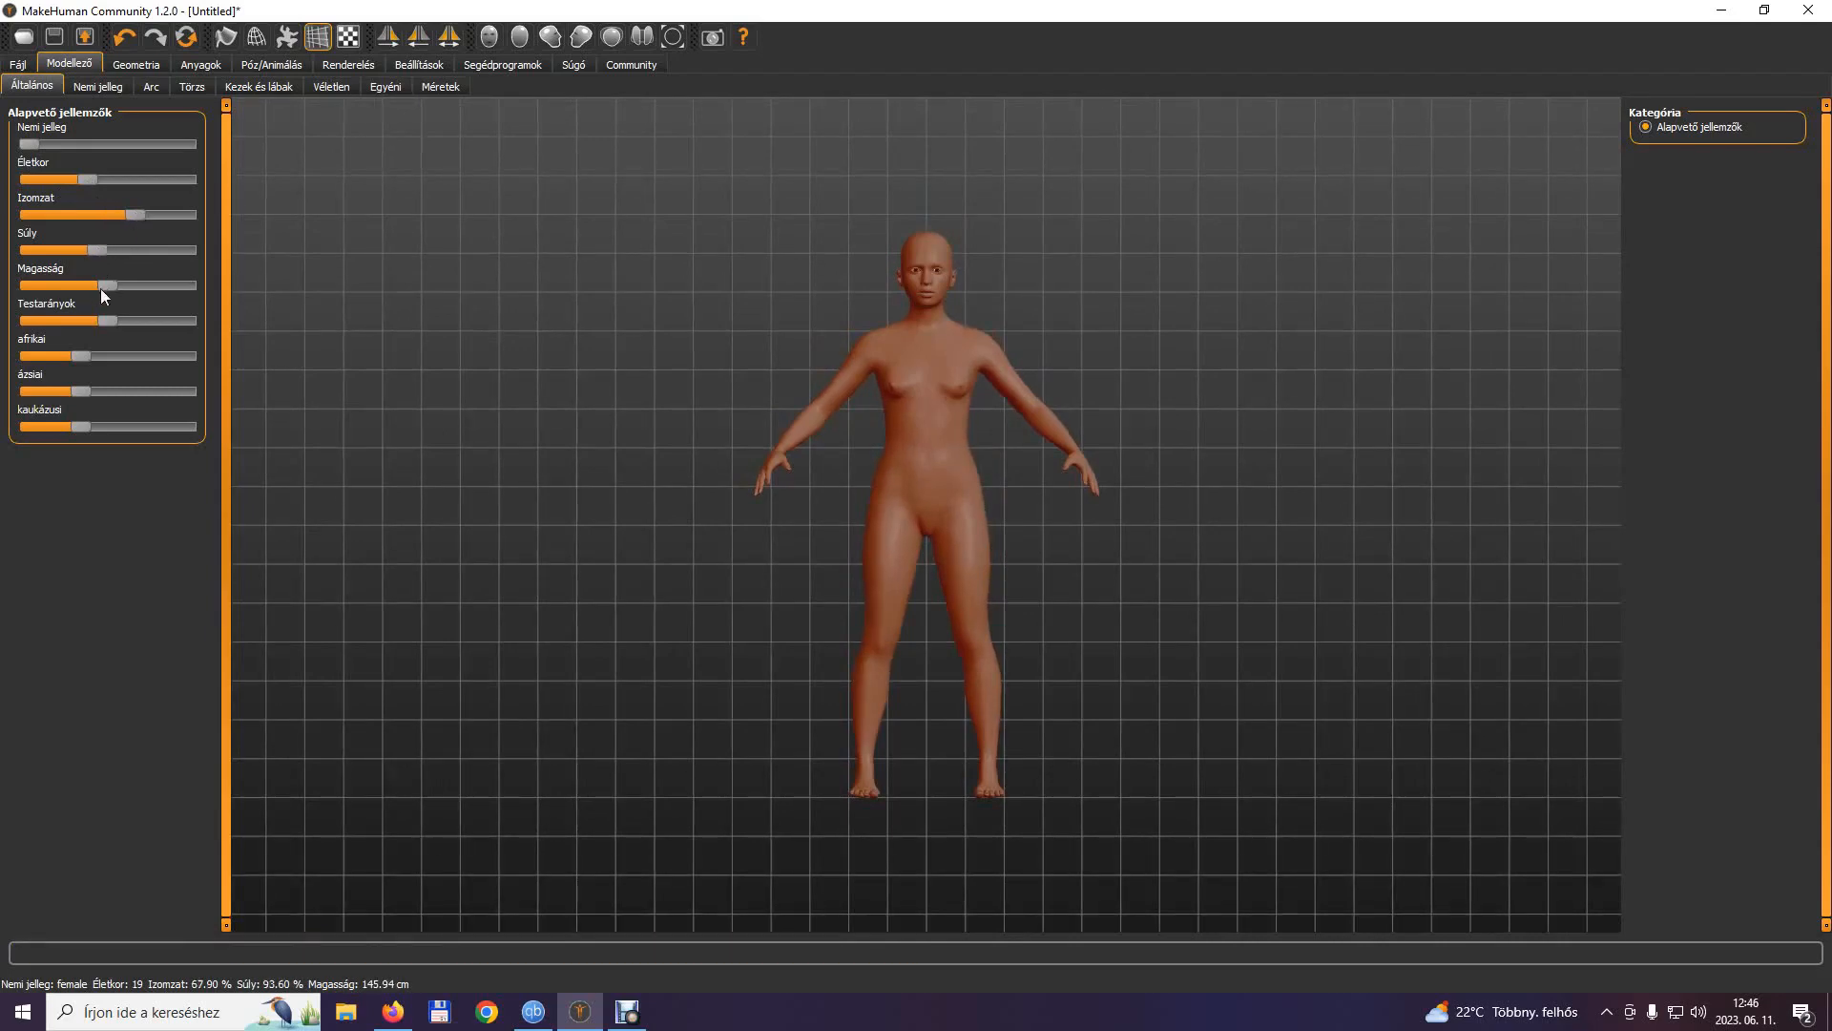
Raise the model's height and body proportions moderately, and make the Asian share of its ethnic mix dominant.
left_click_drag(100, 289, 121, 288)
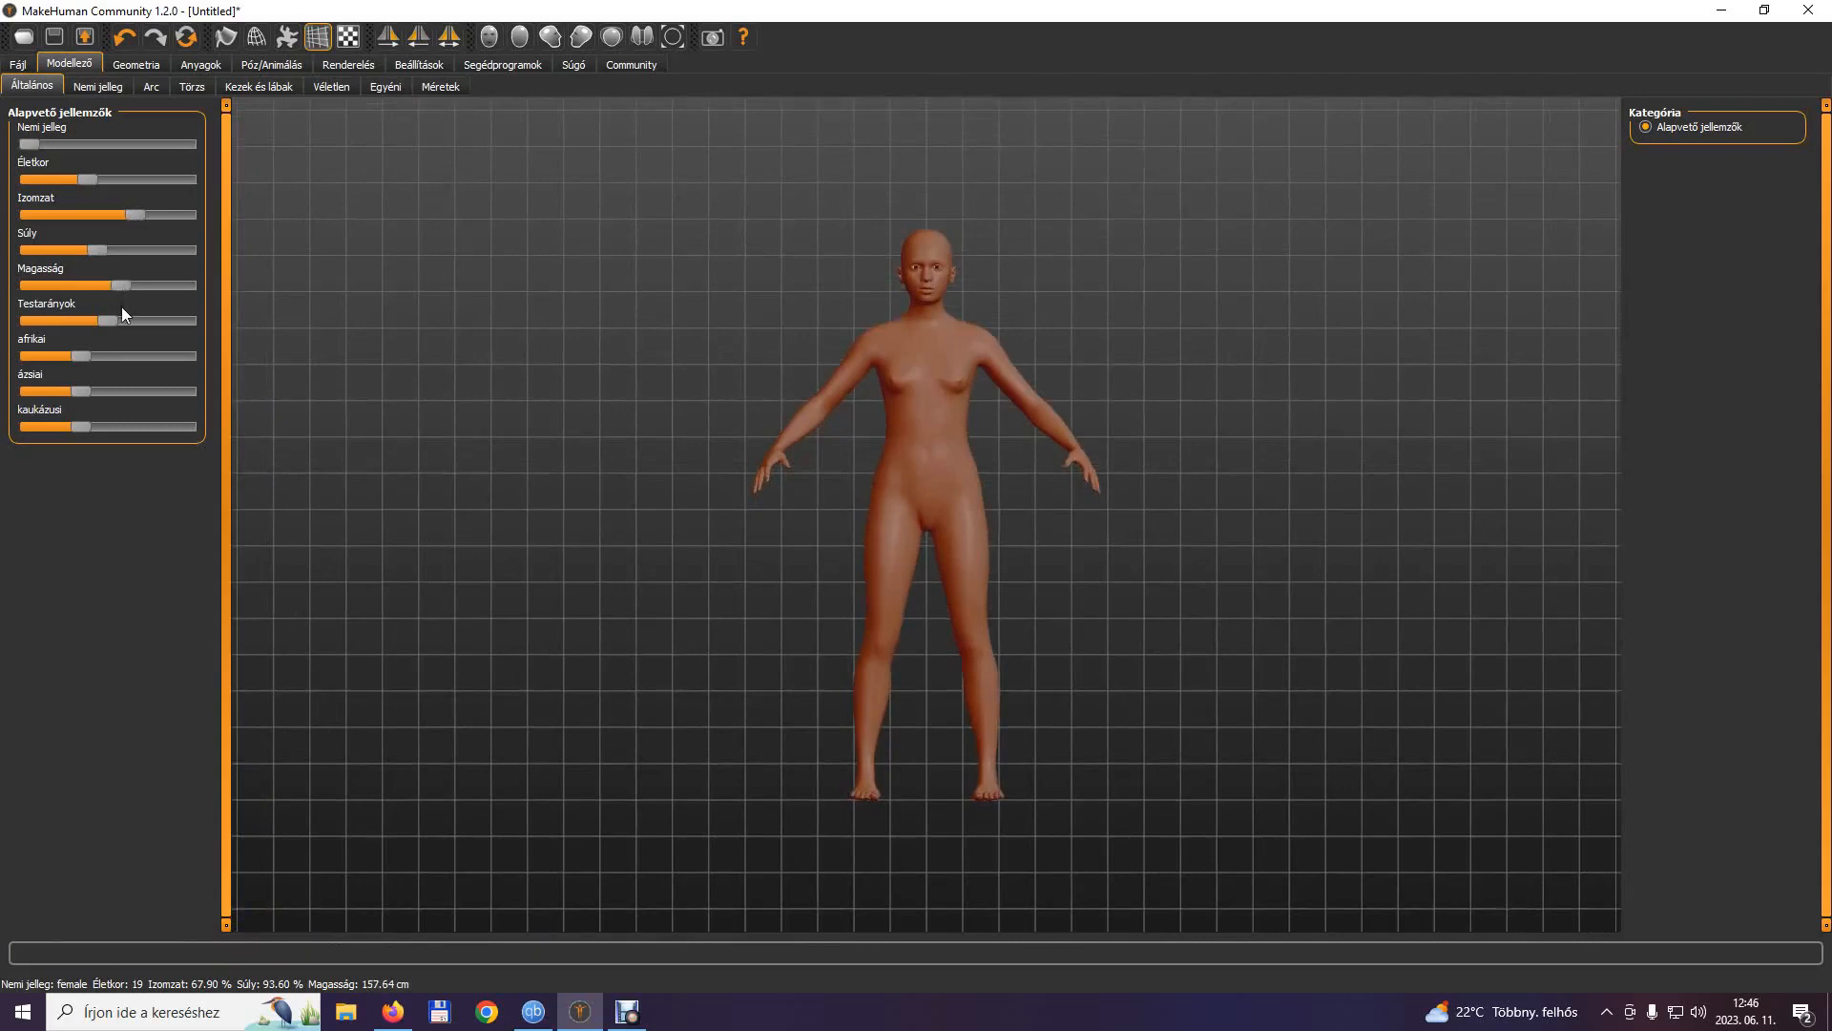
left_click_drag(113, 322, 143, 316)
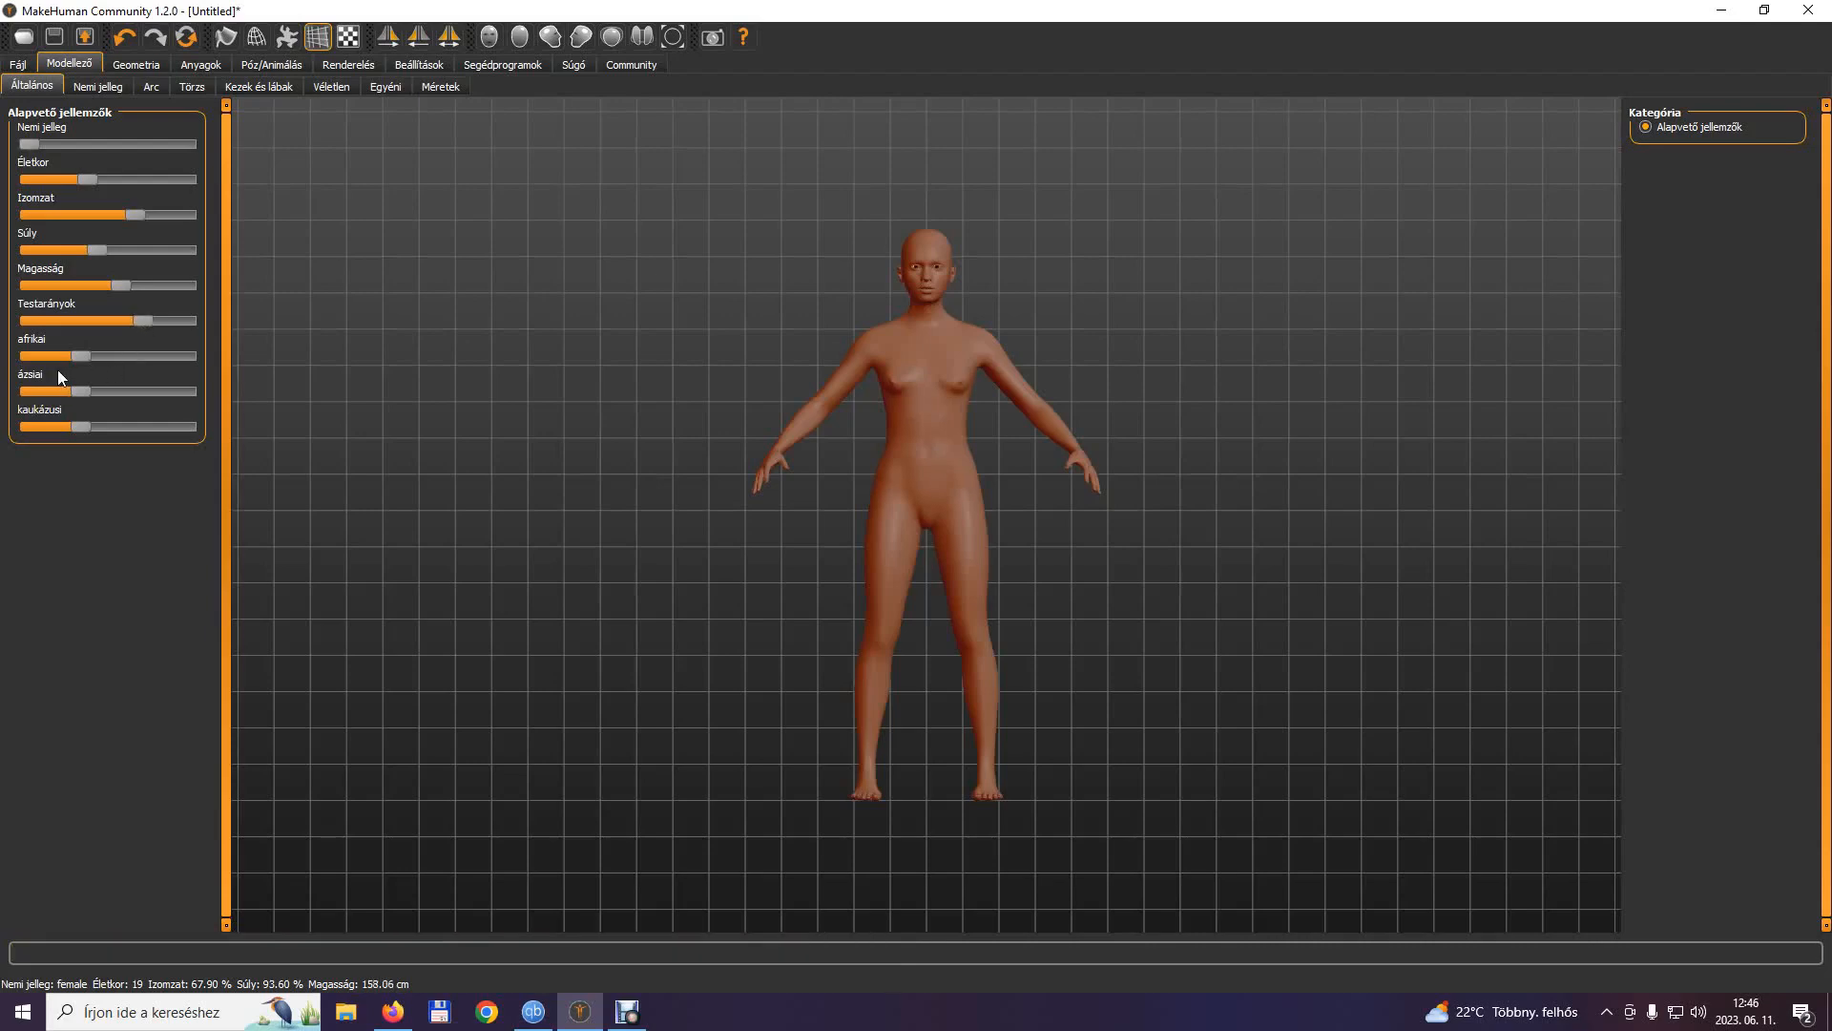
left_click_drag(83, 393, 146, 398)
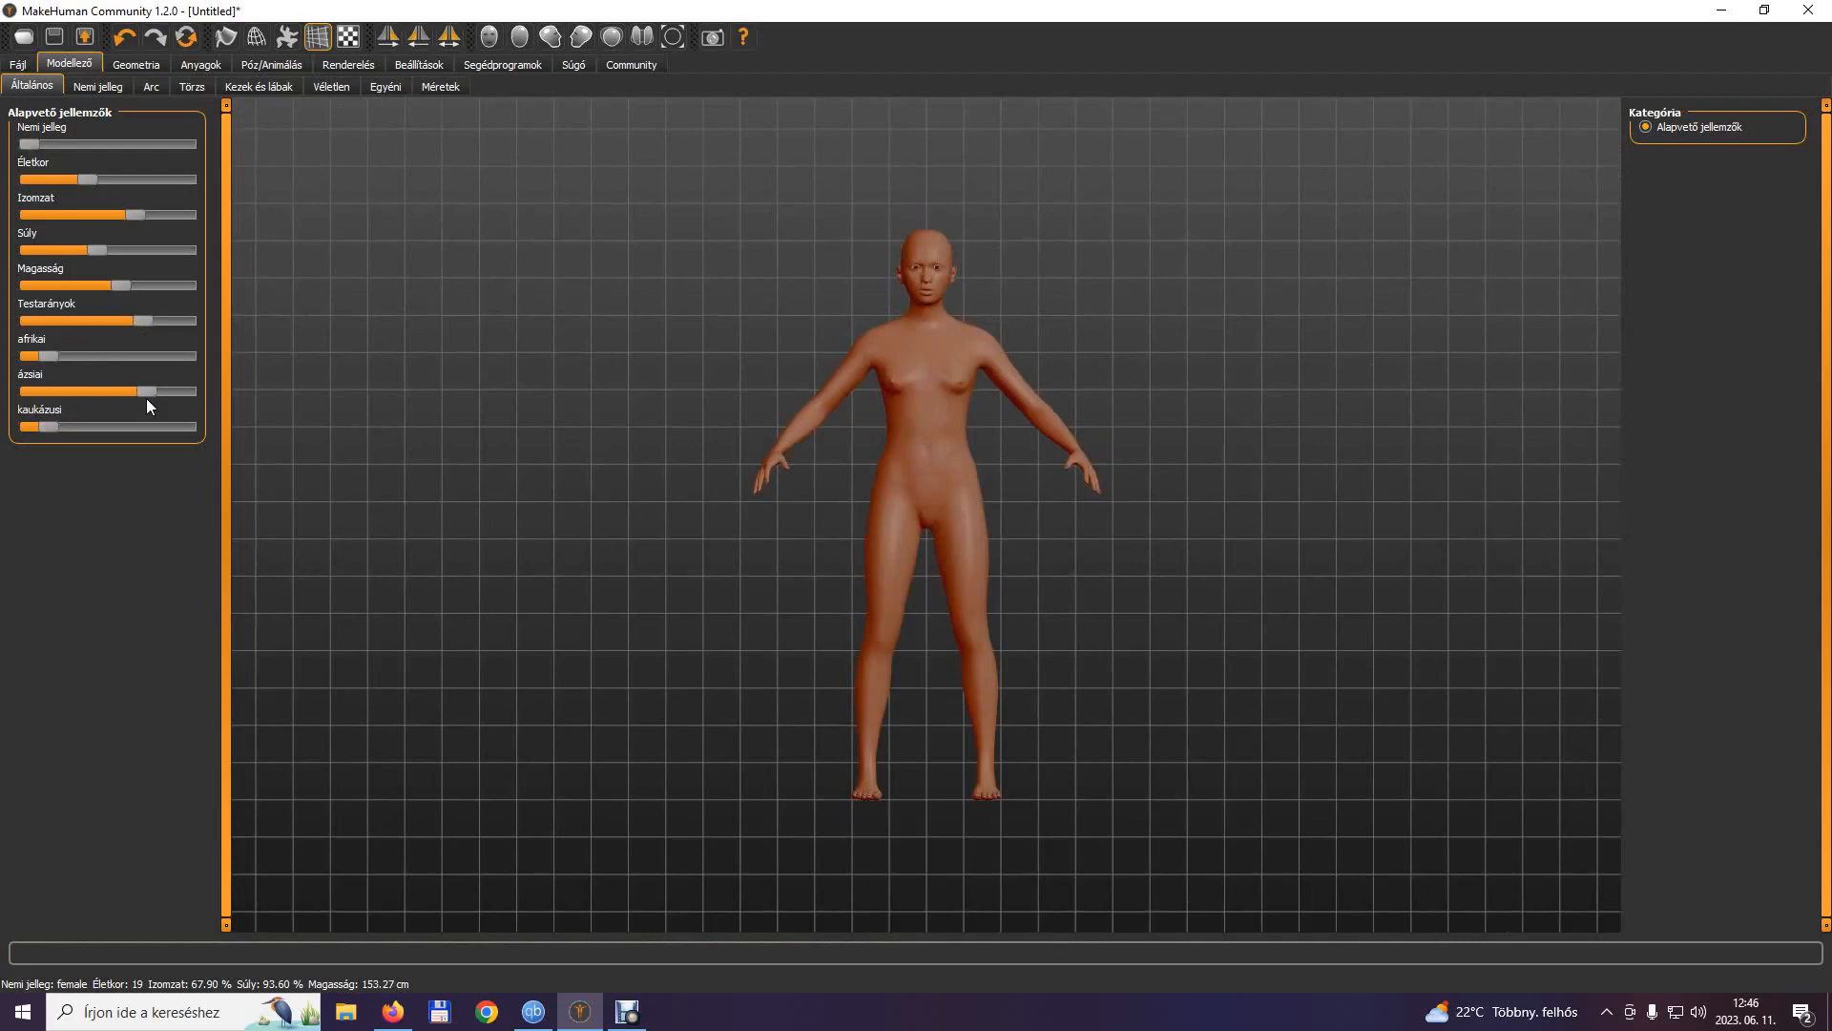
Increase the model's breast size slightly and look through the face, torso, and hand and leg modelling settings.
left_click(103, 86)
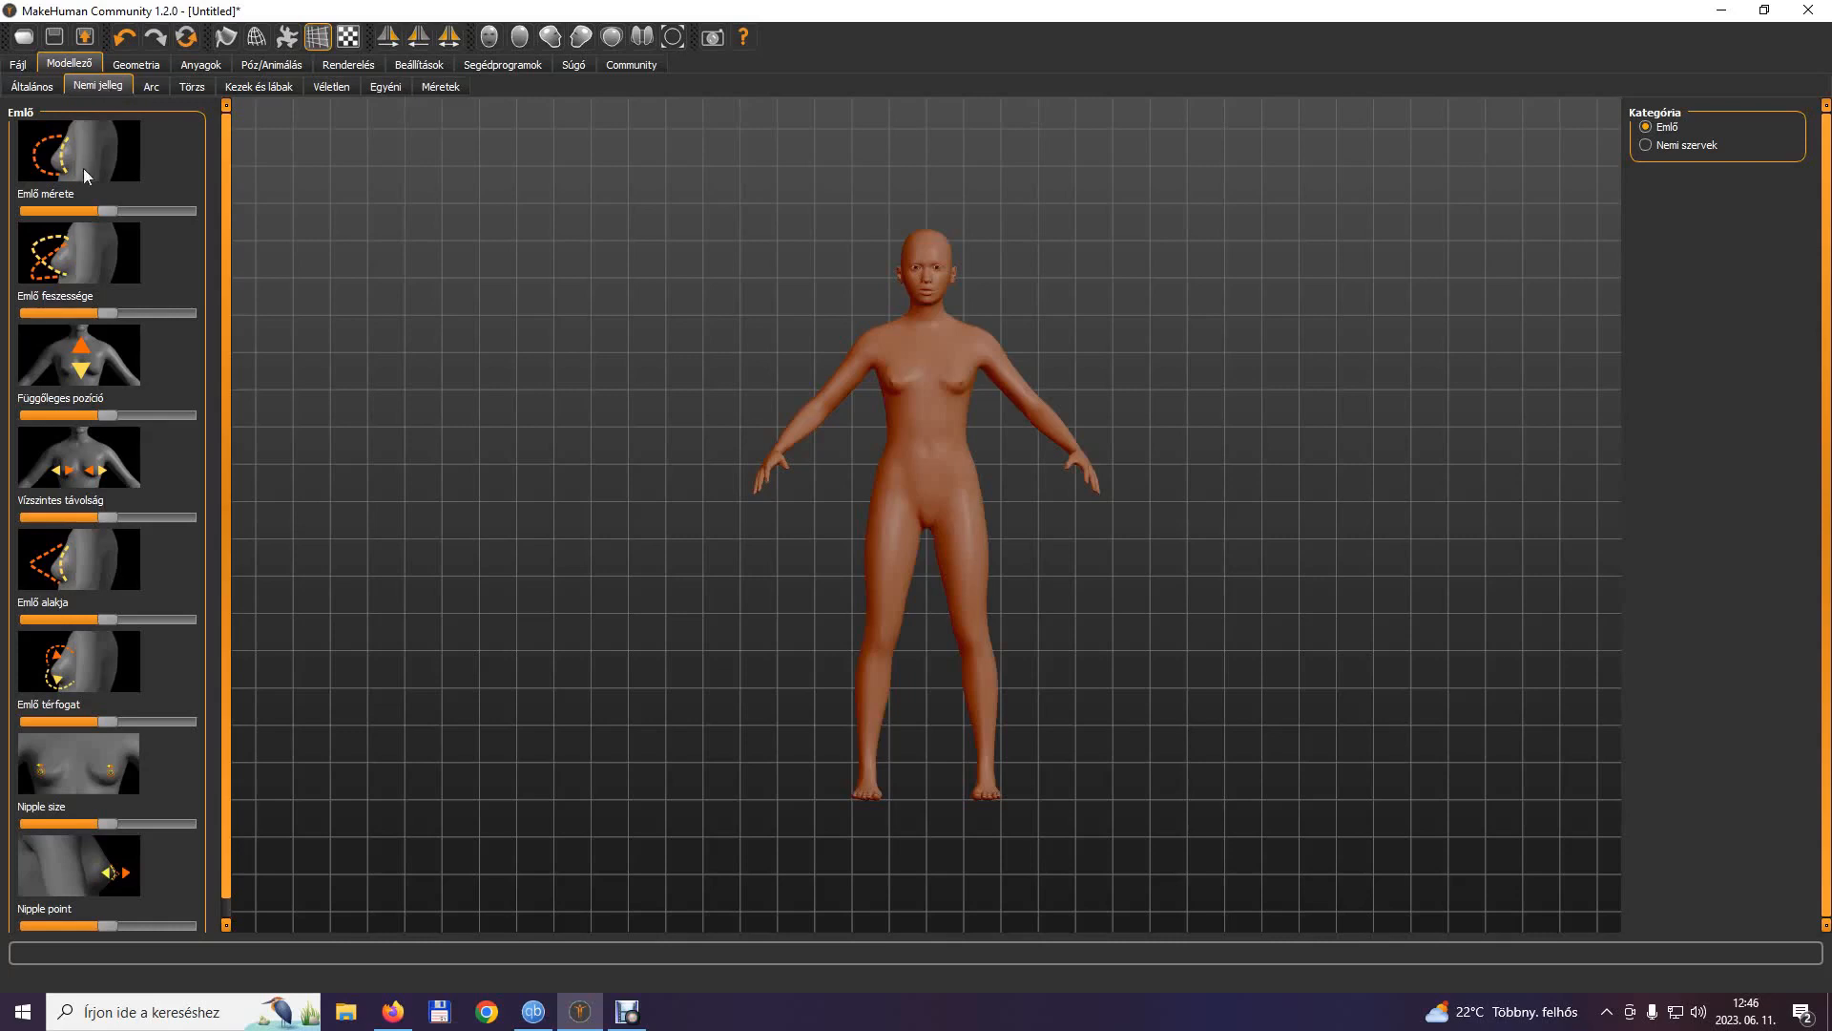
left_click_drag(111, 210, 133, 214)
left_click(153, 88)
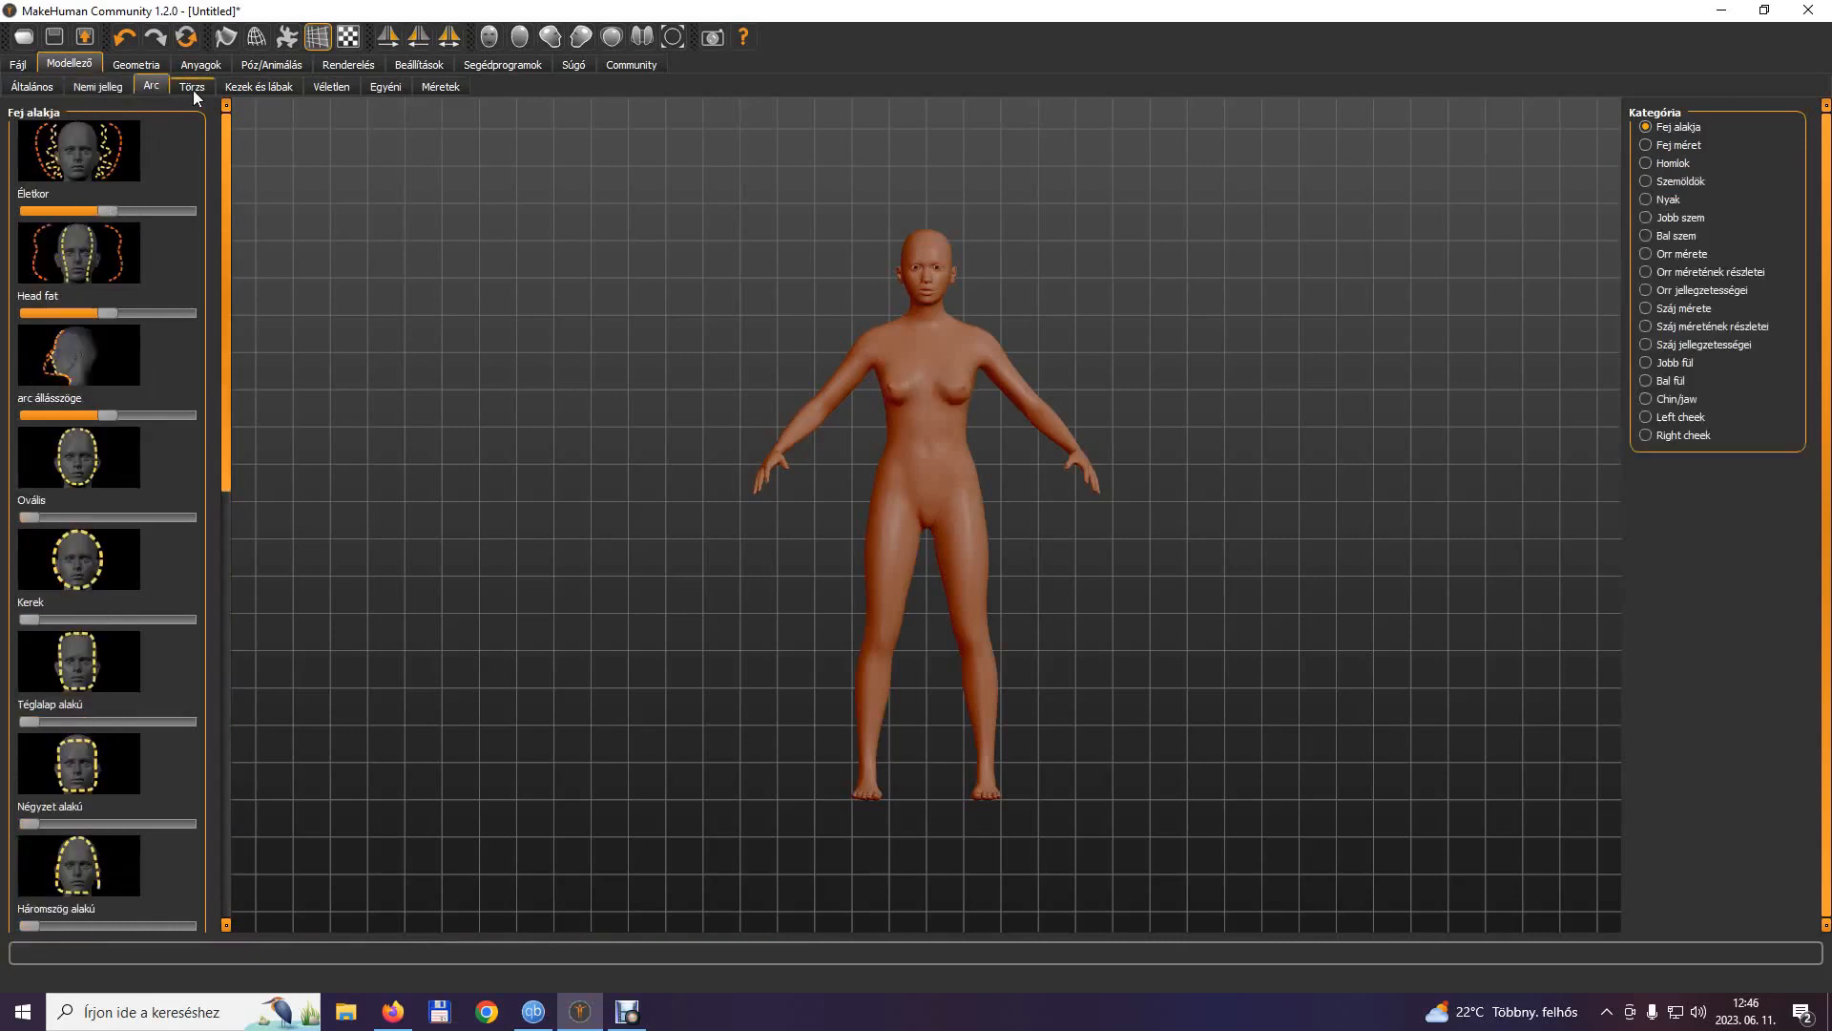
left_click(193, 89)
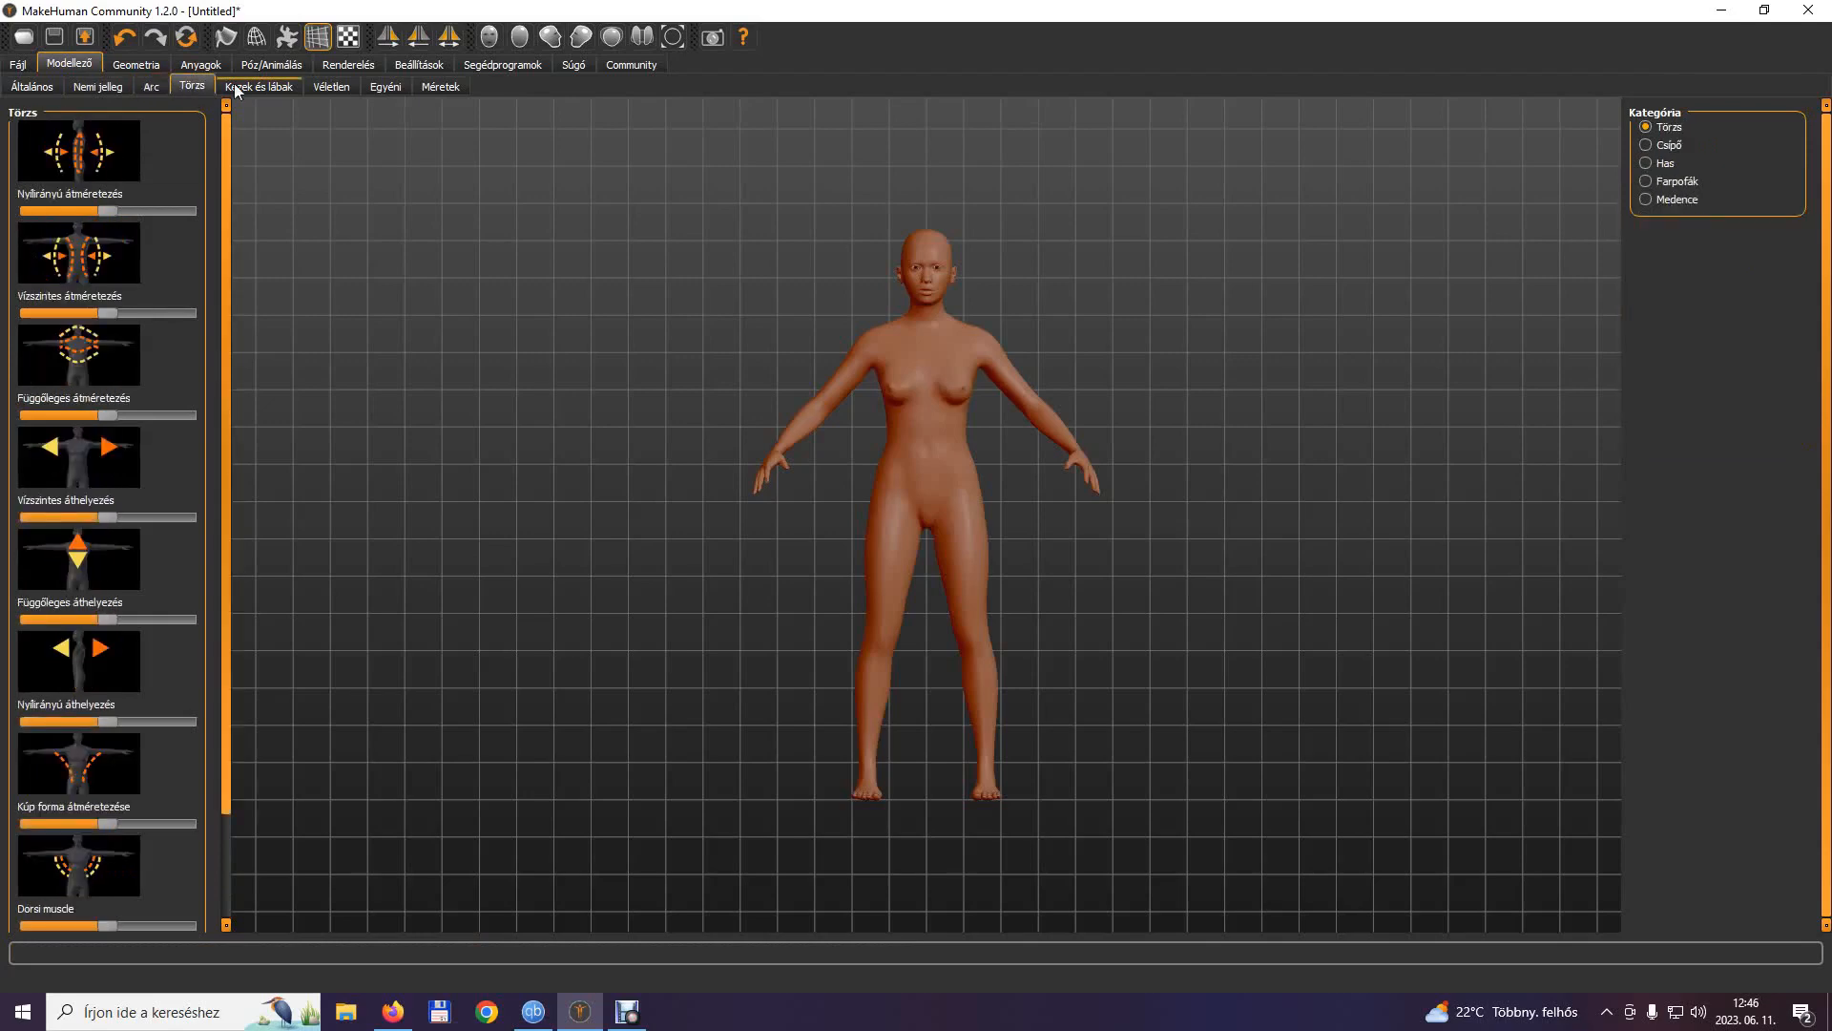
left_click_drag(892, 607, 704, 621)
left_click(258, 87)
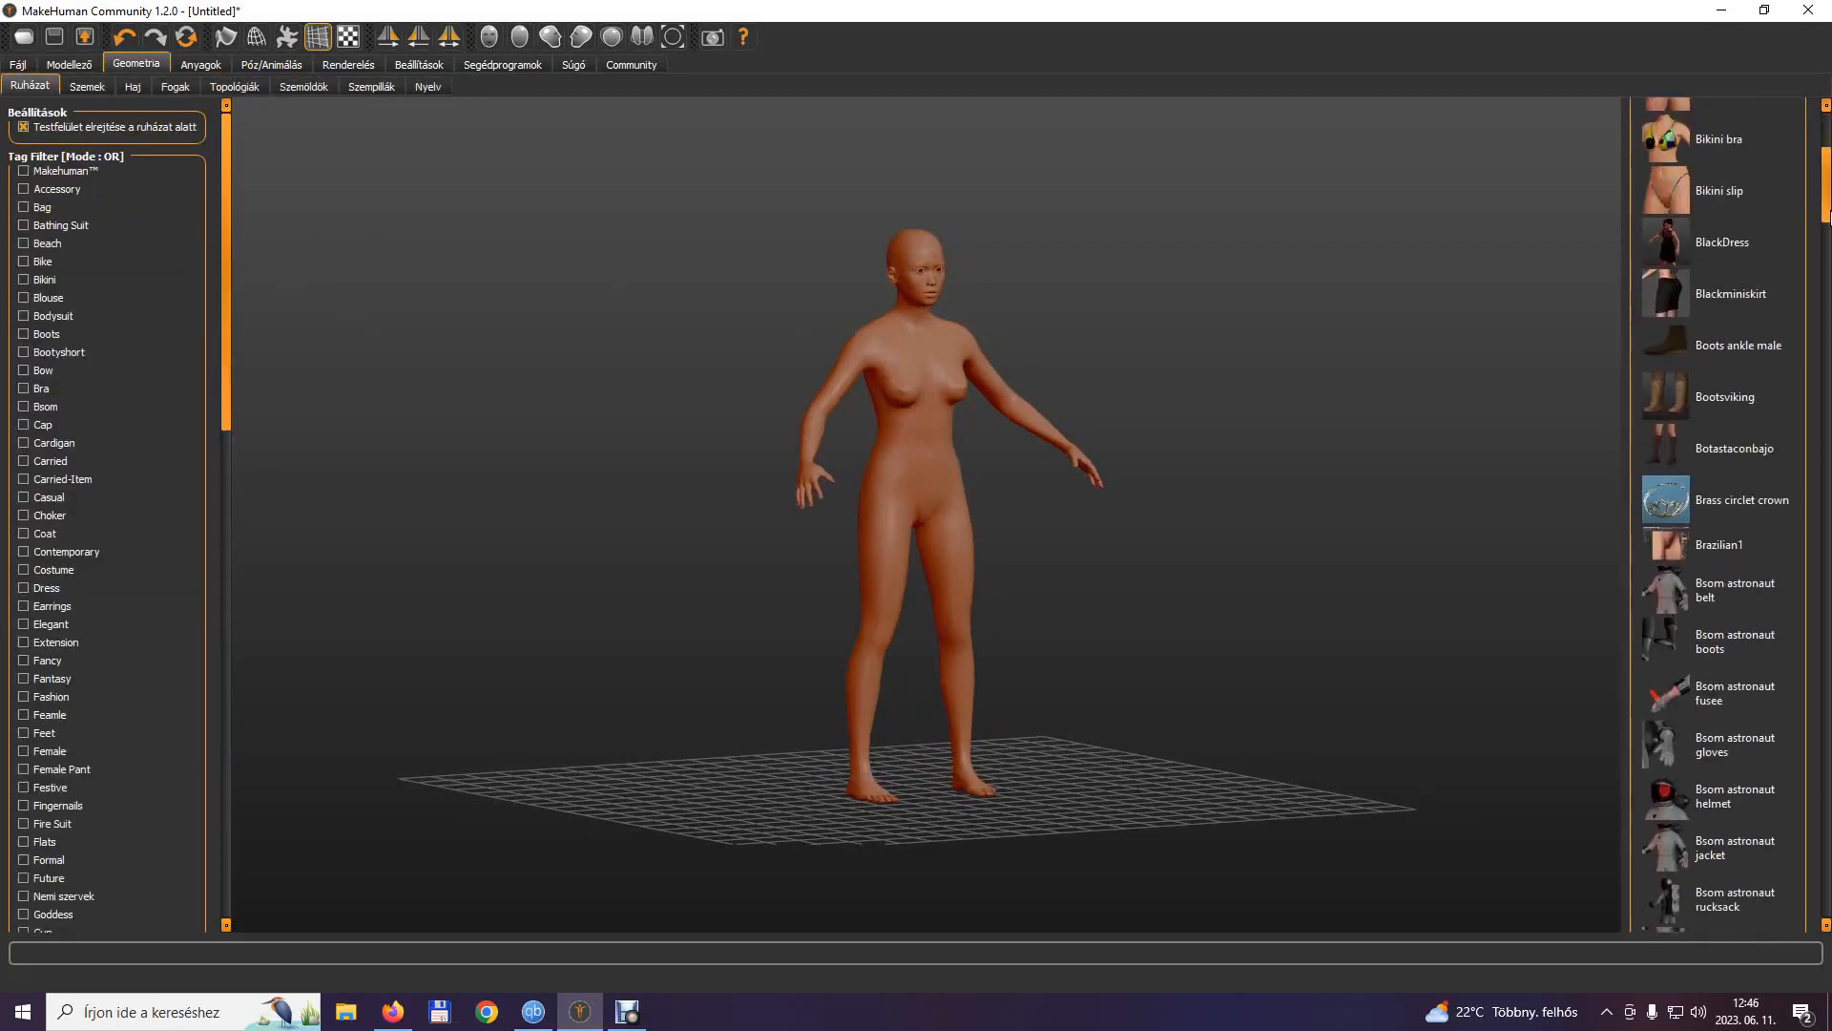
Dress the model from the clothing library with white underwear, blue Dudoc shoes, a pleated plaid skirt, a bracelet, a choker and a katana.
left_click_drag(1830, 215, 1831, 307)
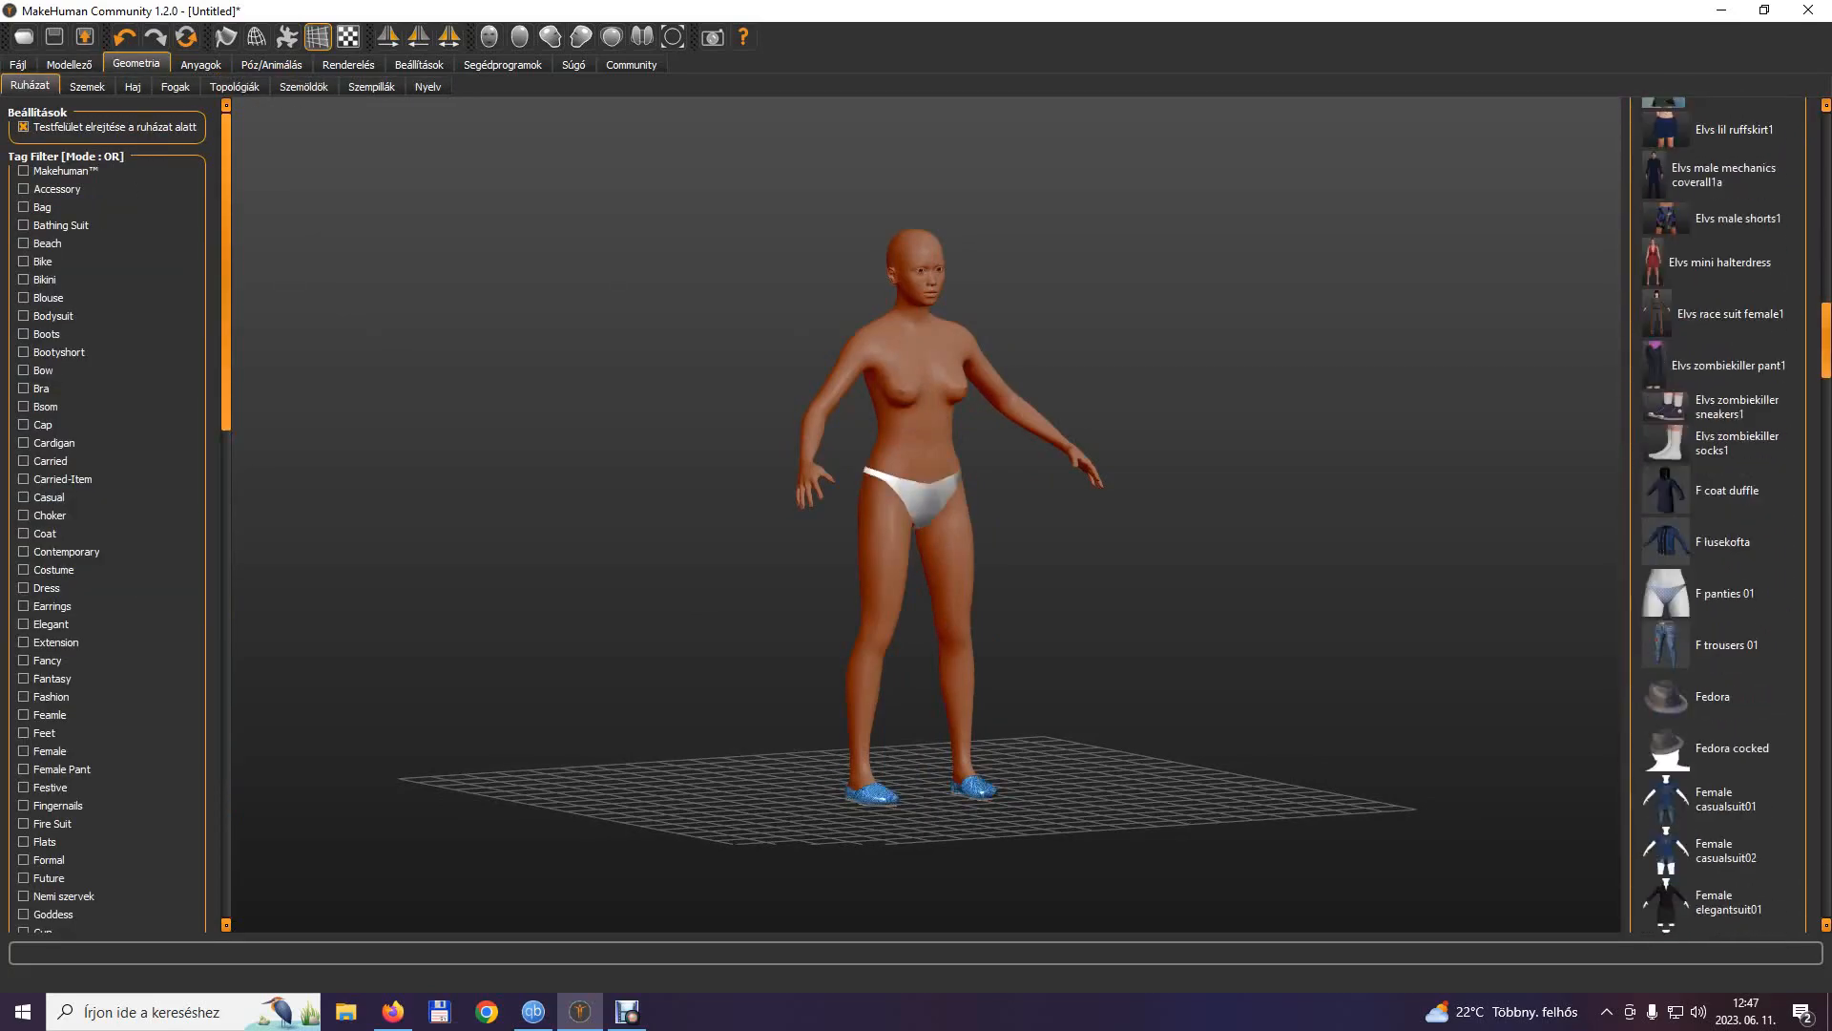
left_click_drag(1831, 373, 1830, 506)
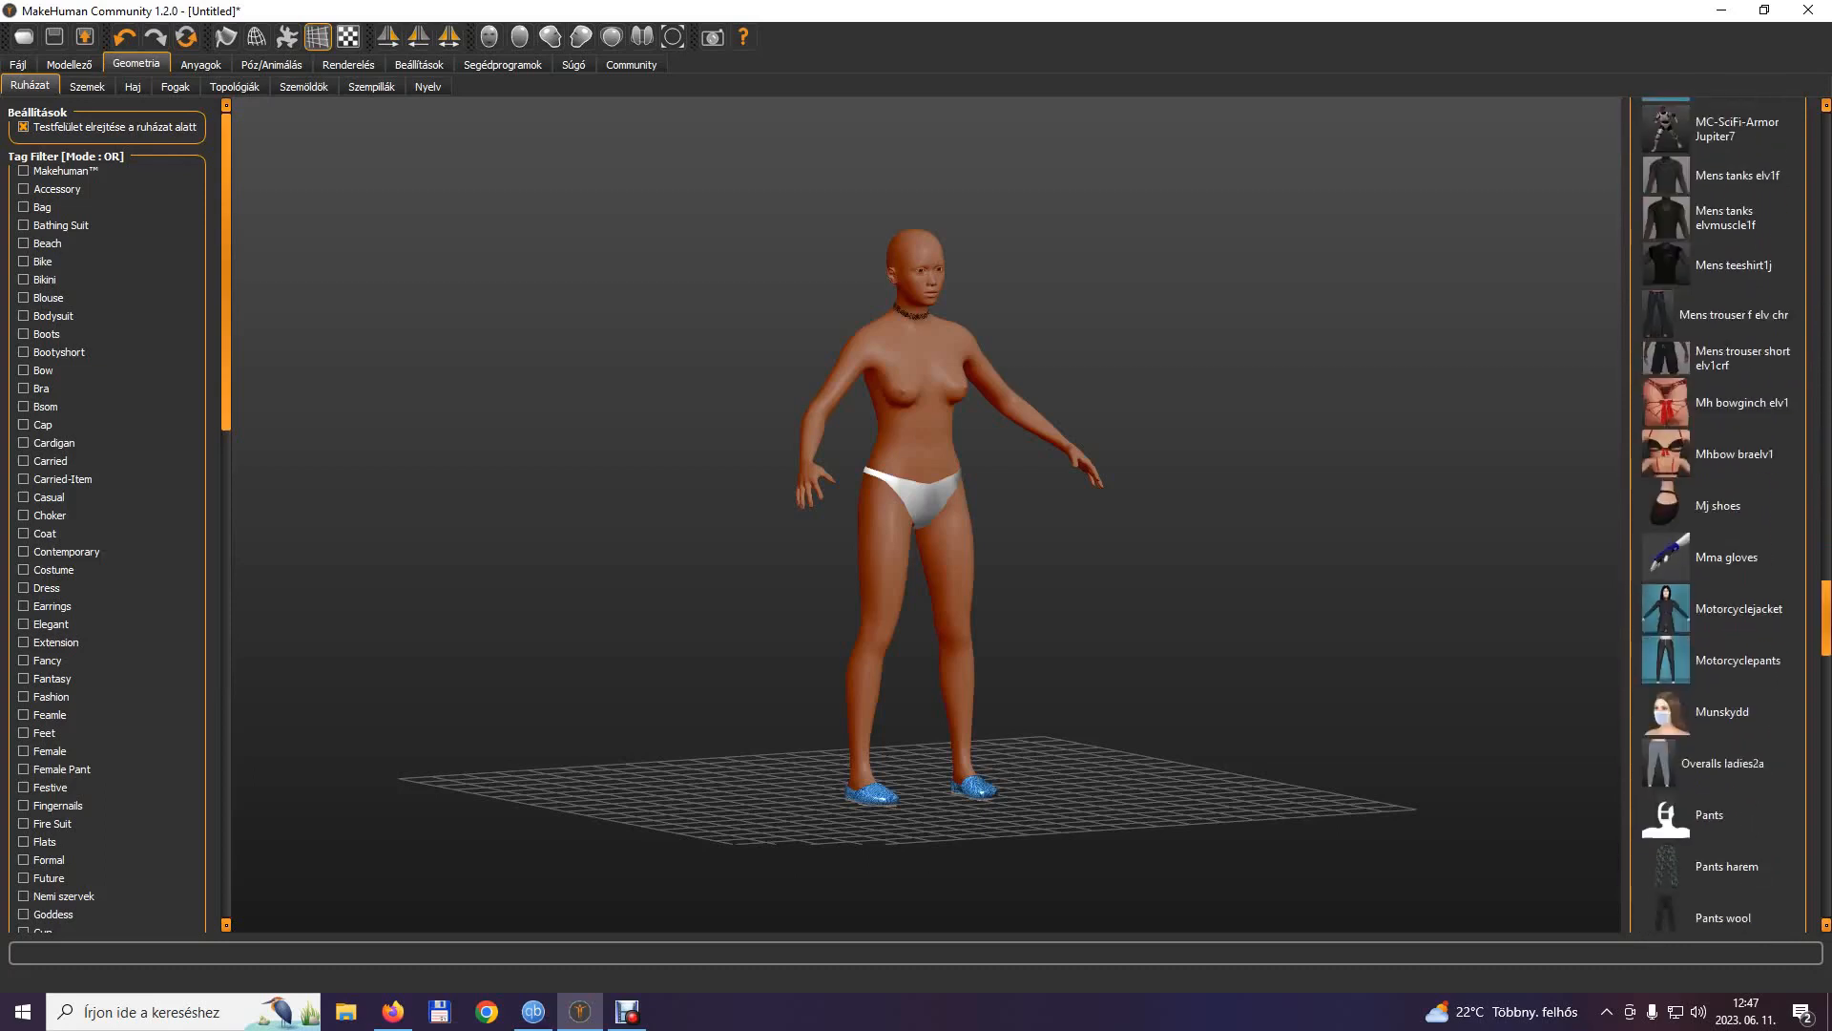
left_click_drag(1827, 618, 1827, 620)
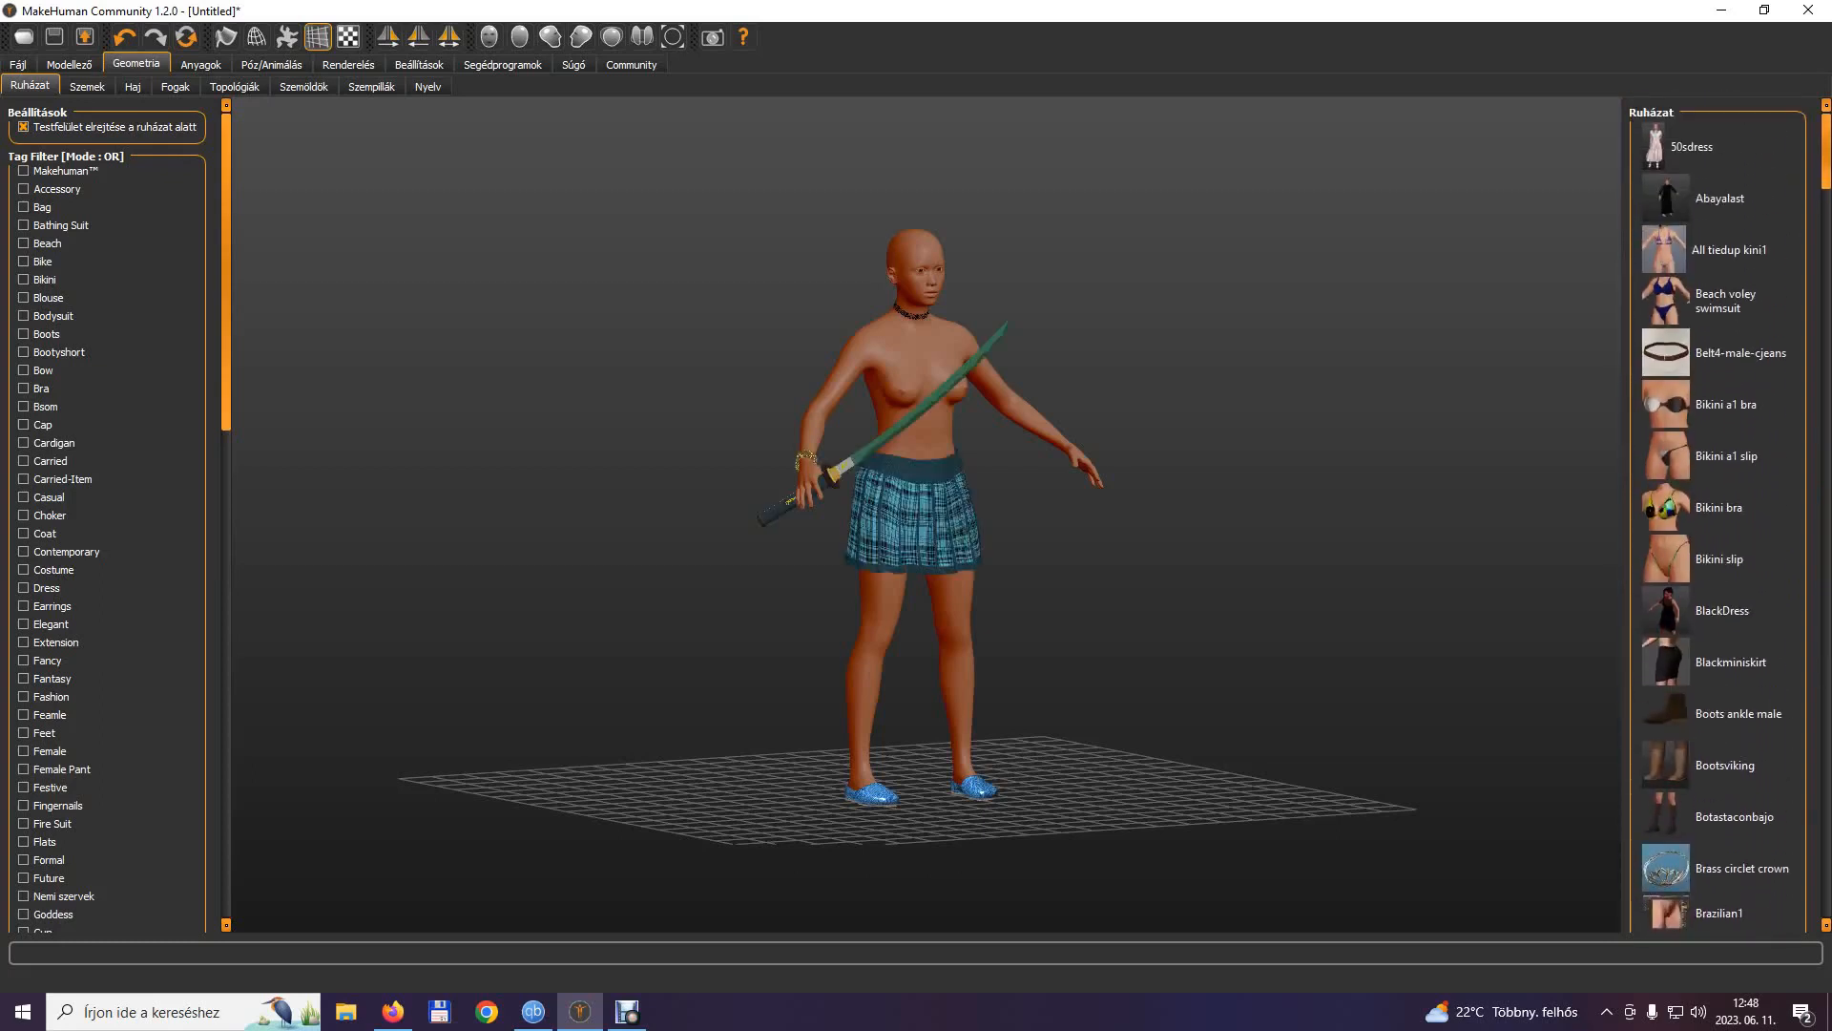
Try the Denim jacket on the model.
scroll(1718, 696, "down", 10)
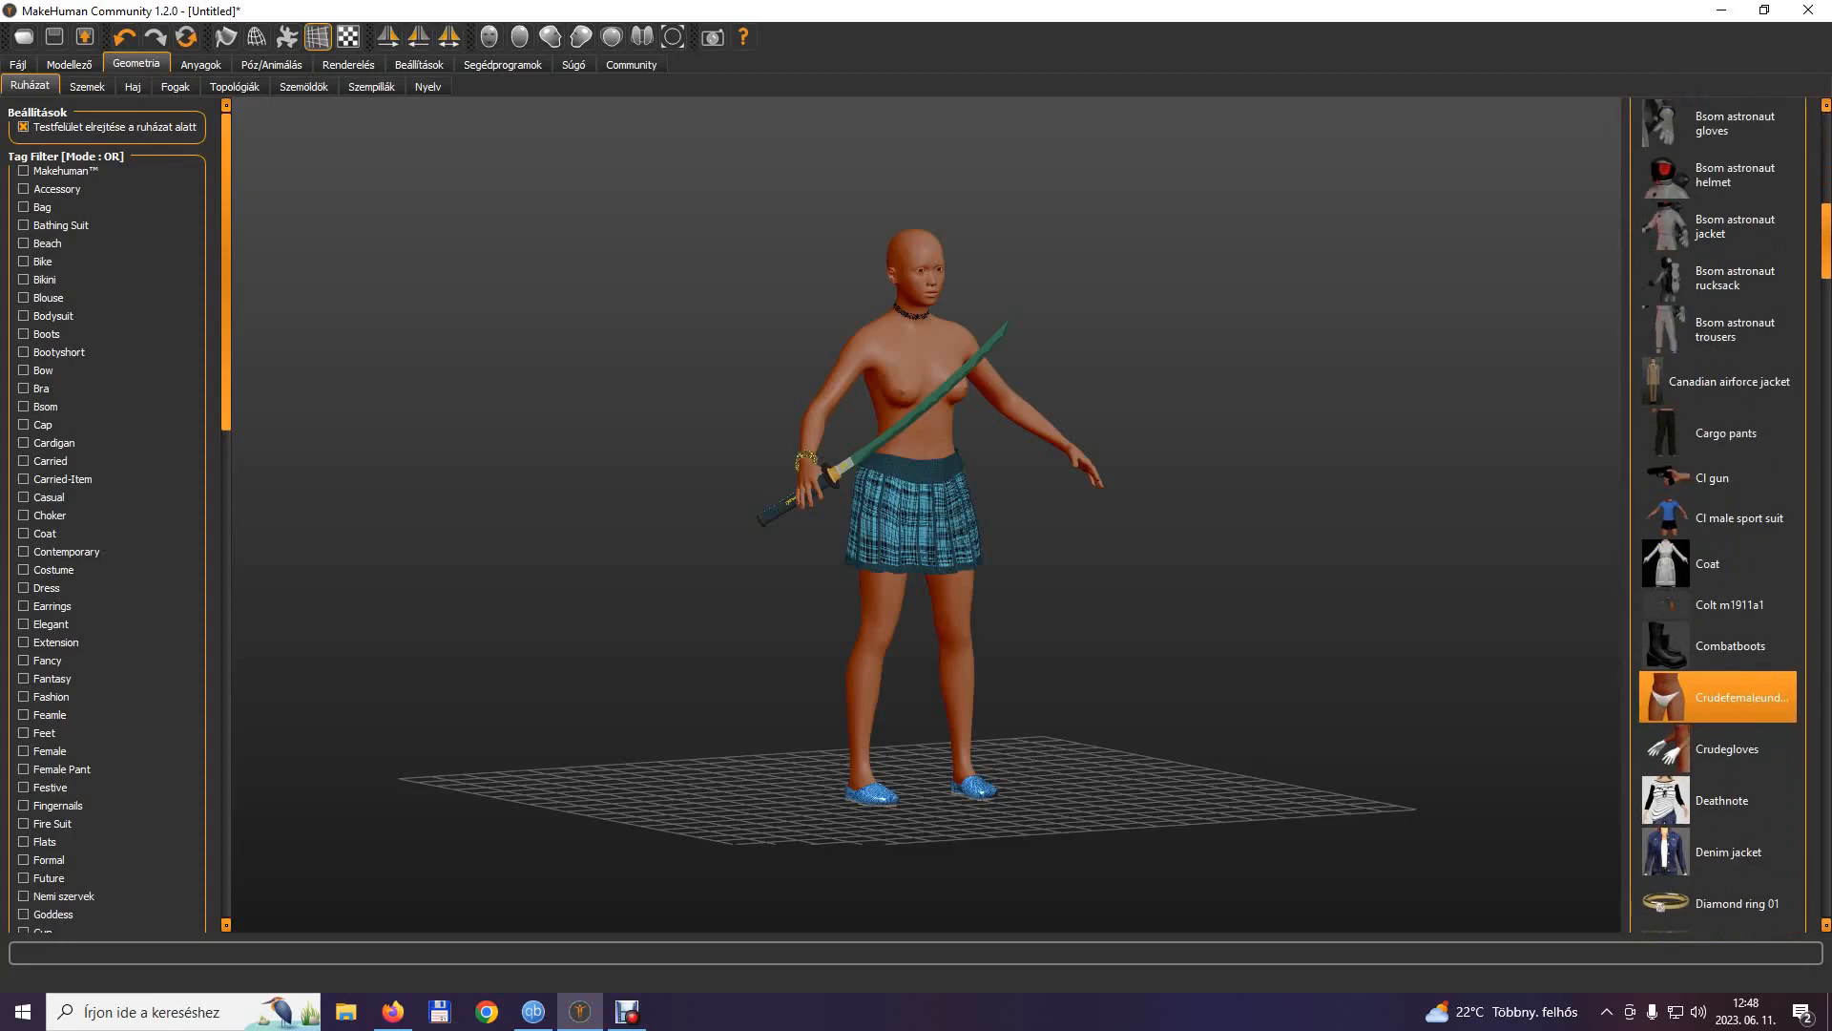
scroll(1718, 516, "down", 3)
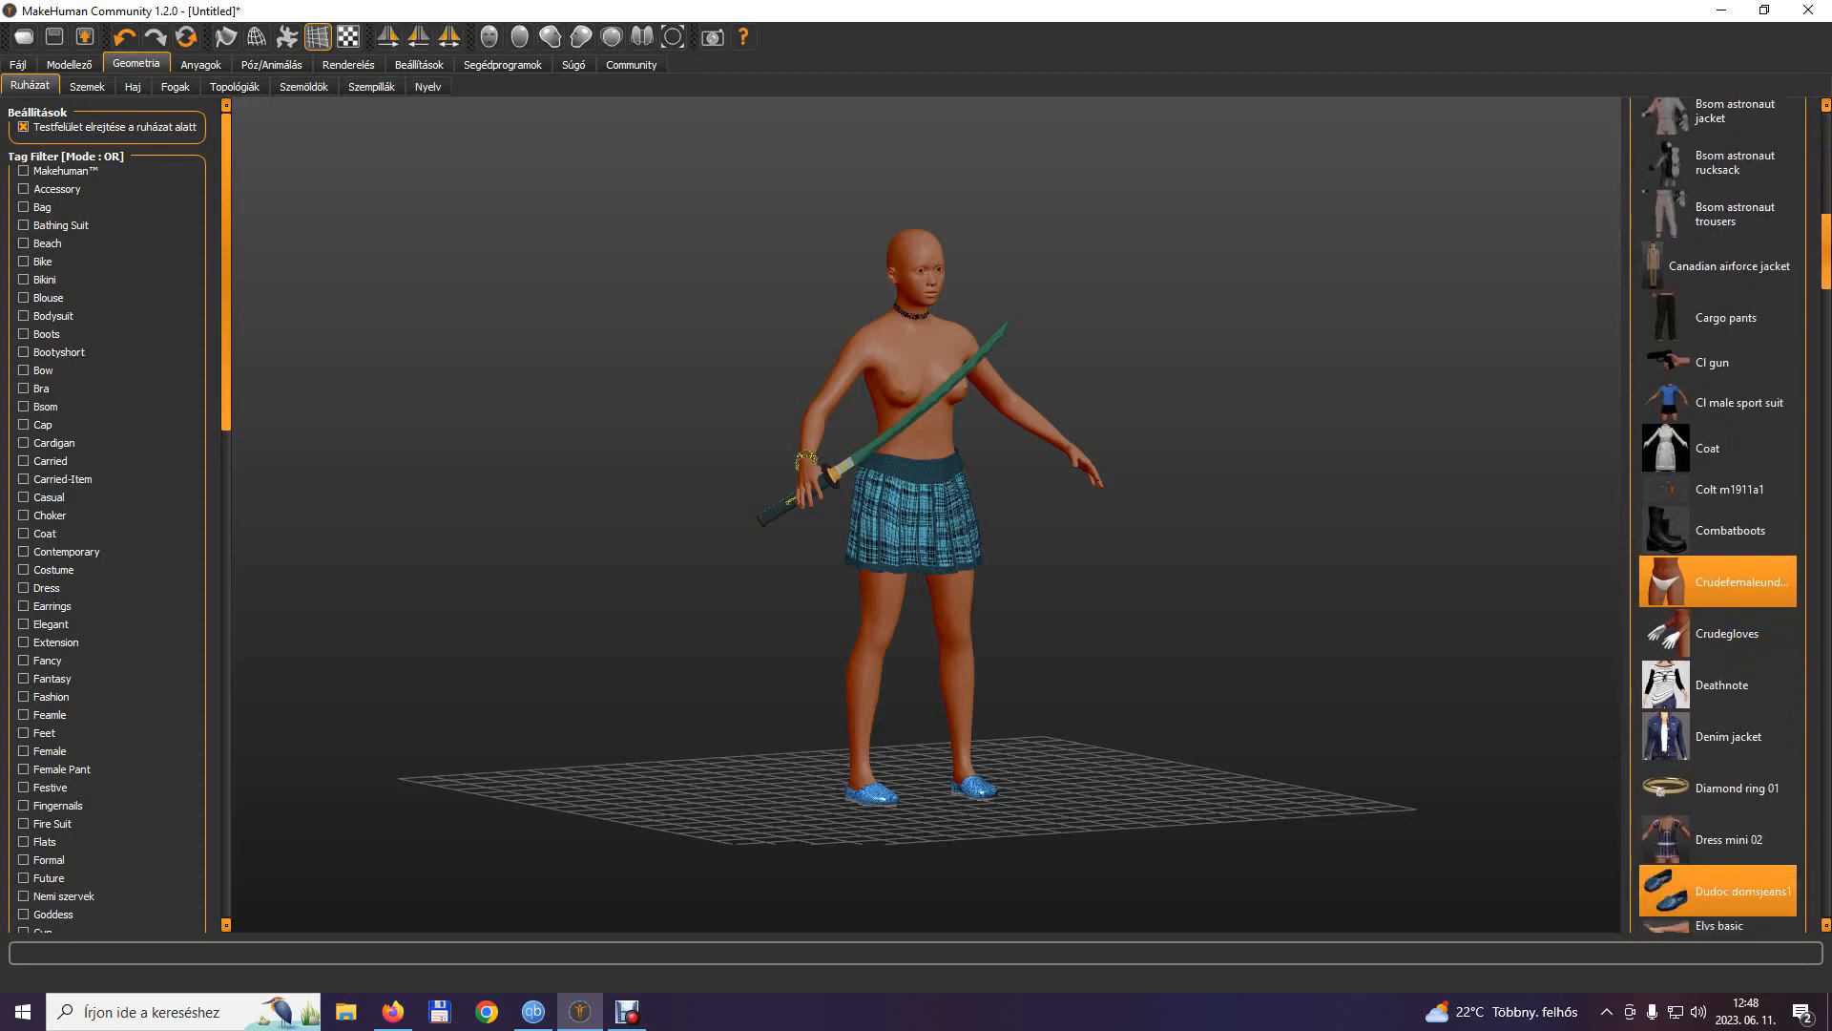
scroll(1718, 515, "down", 4)
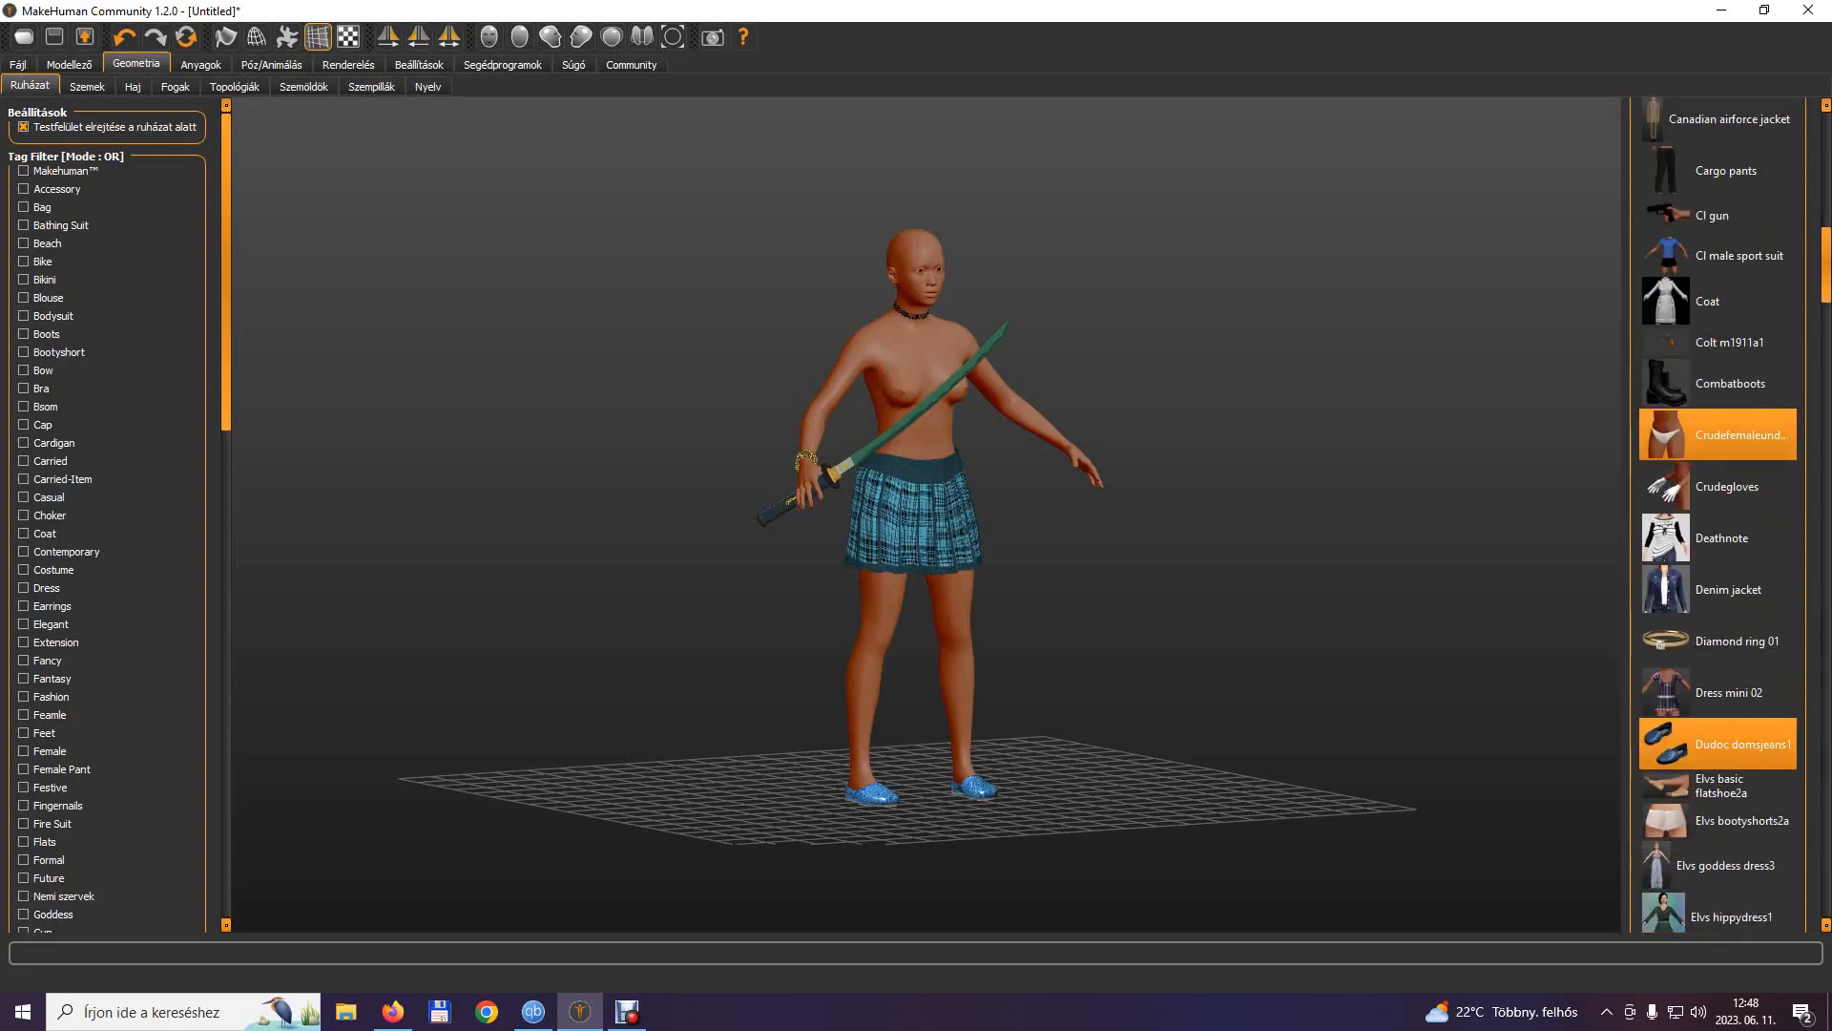
scroll(1805, 315, "down", 6)
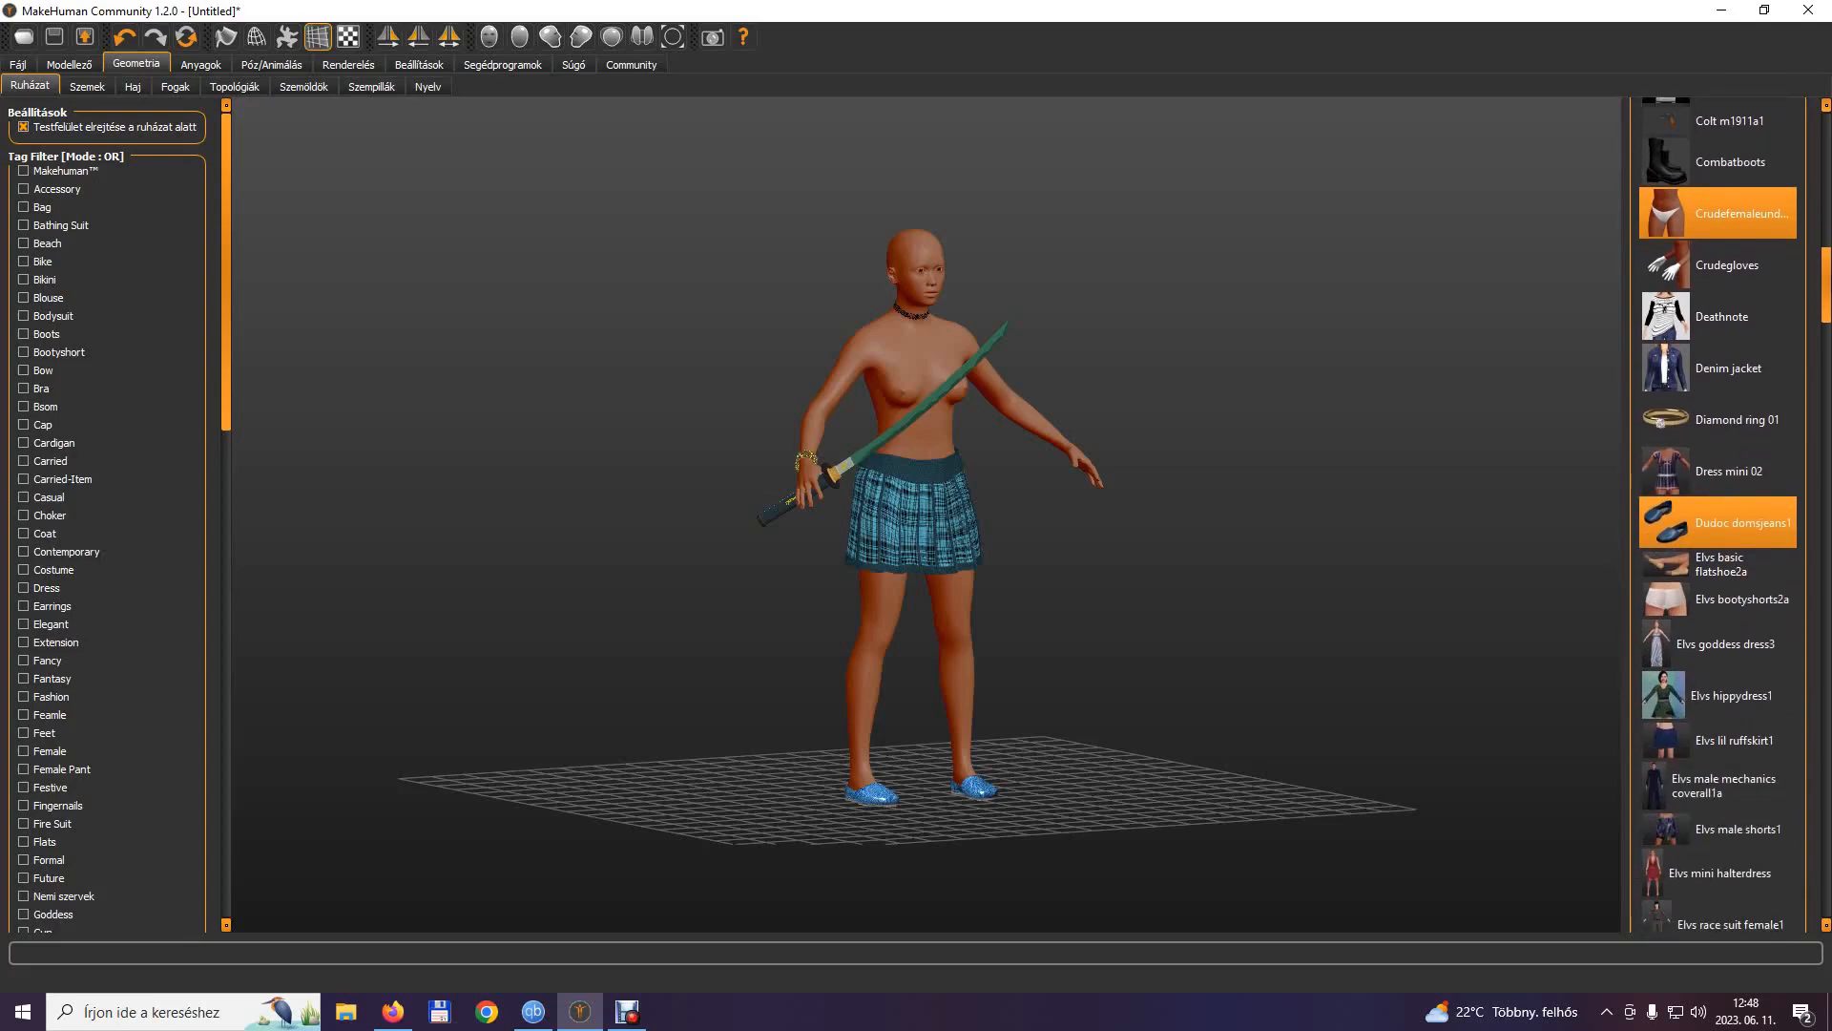
left_click(1678, 379)
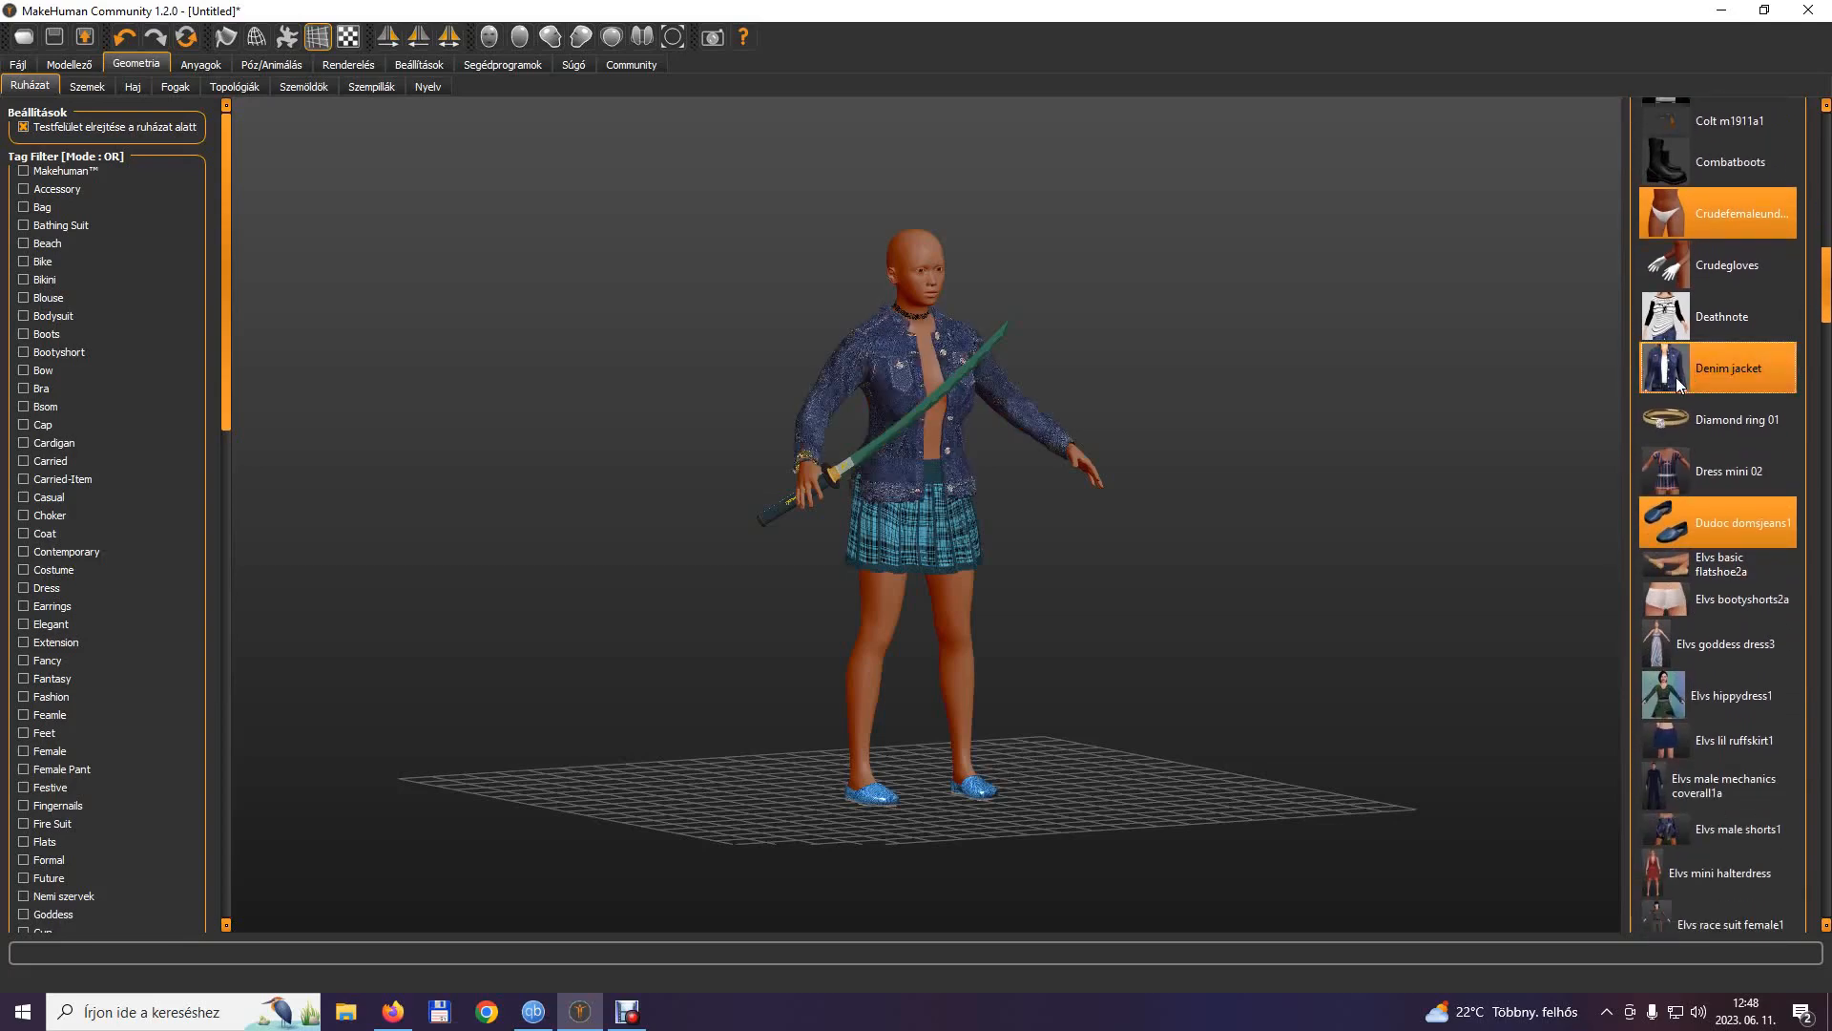
mouse_move(1441, 485)
left_mouse_down()
mouse_move(1329, 518)
mouse_move(1427, 495)
left_mouse_up()
left_click(1669, 400)
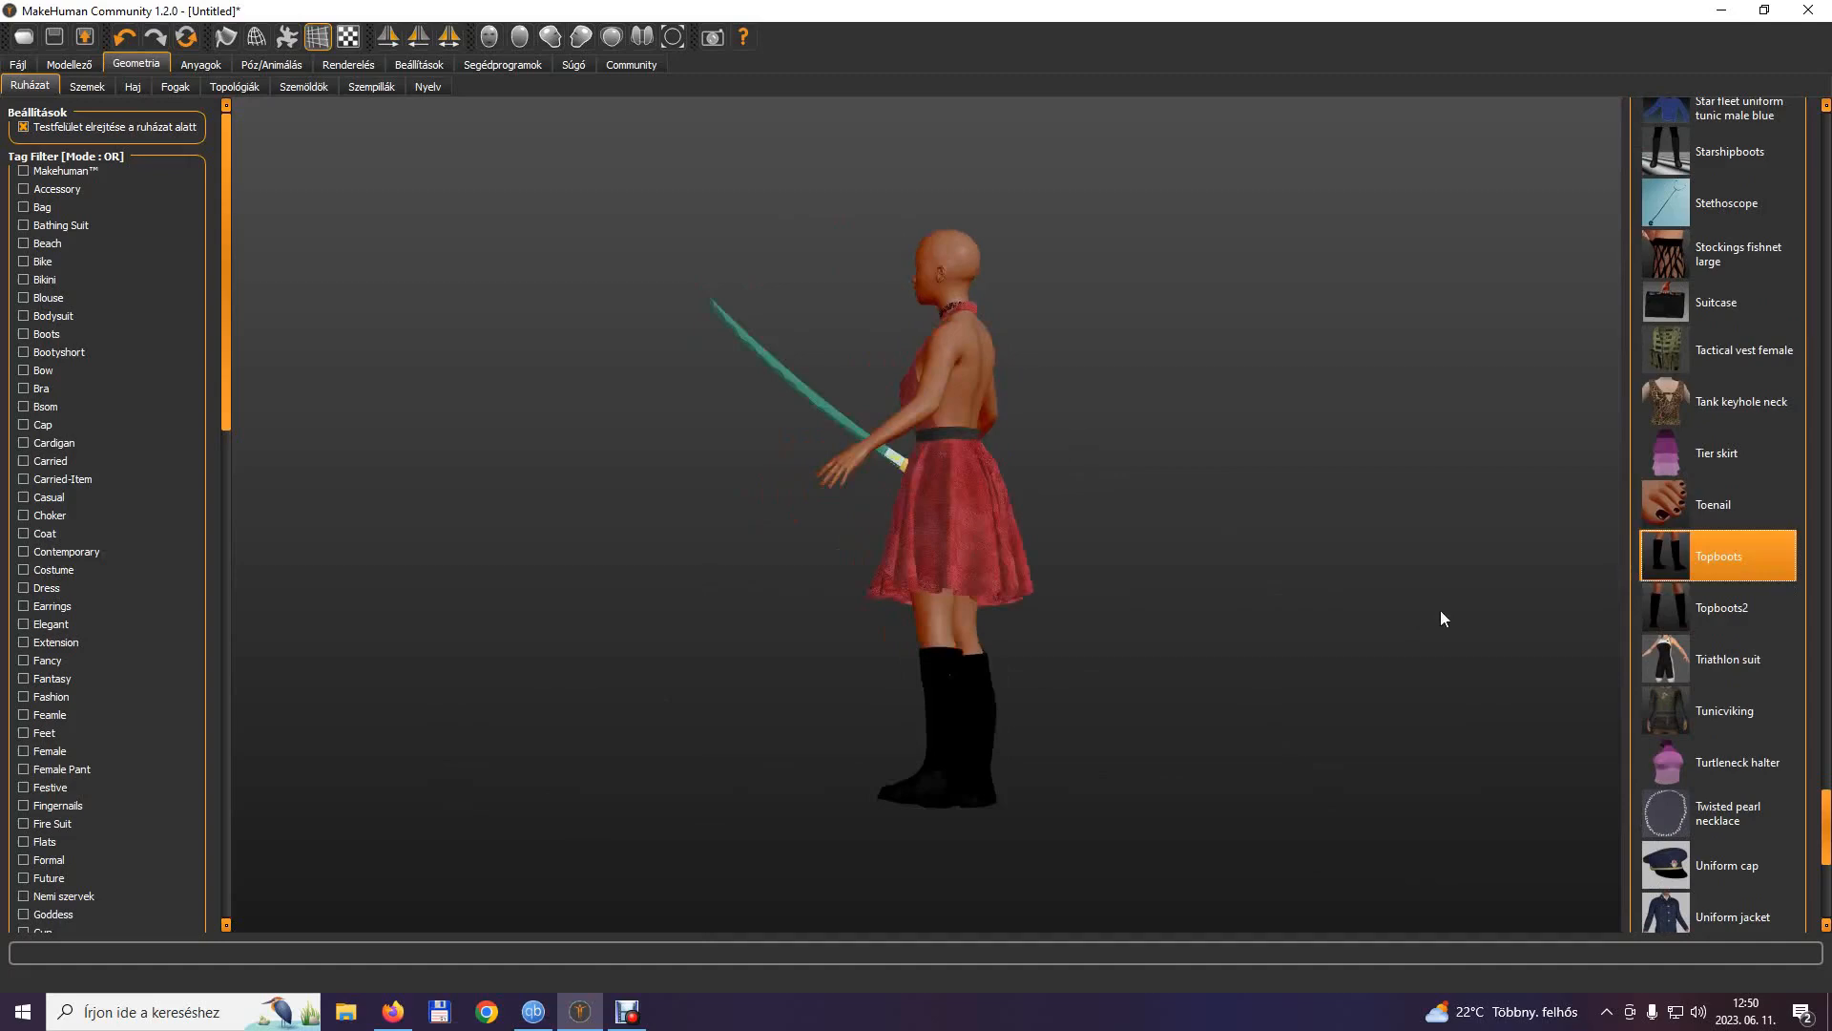
Try the Topboots and the Runningshoes on the model with the red dress.
left_click_drag(1440, 610, 1559, 687)
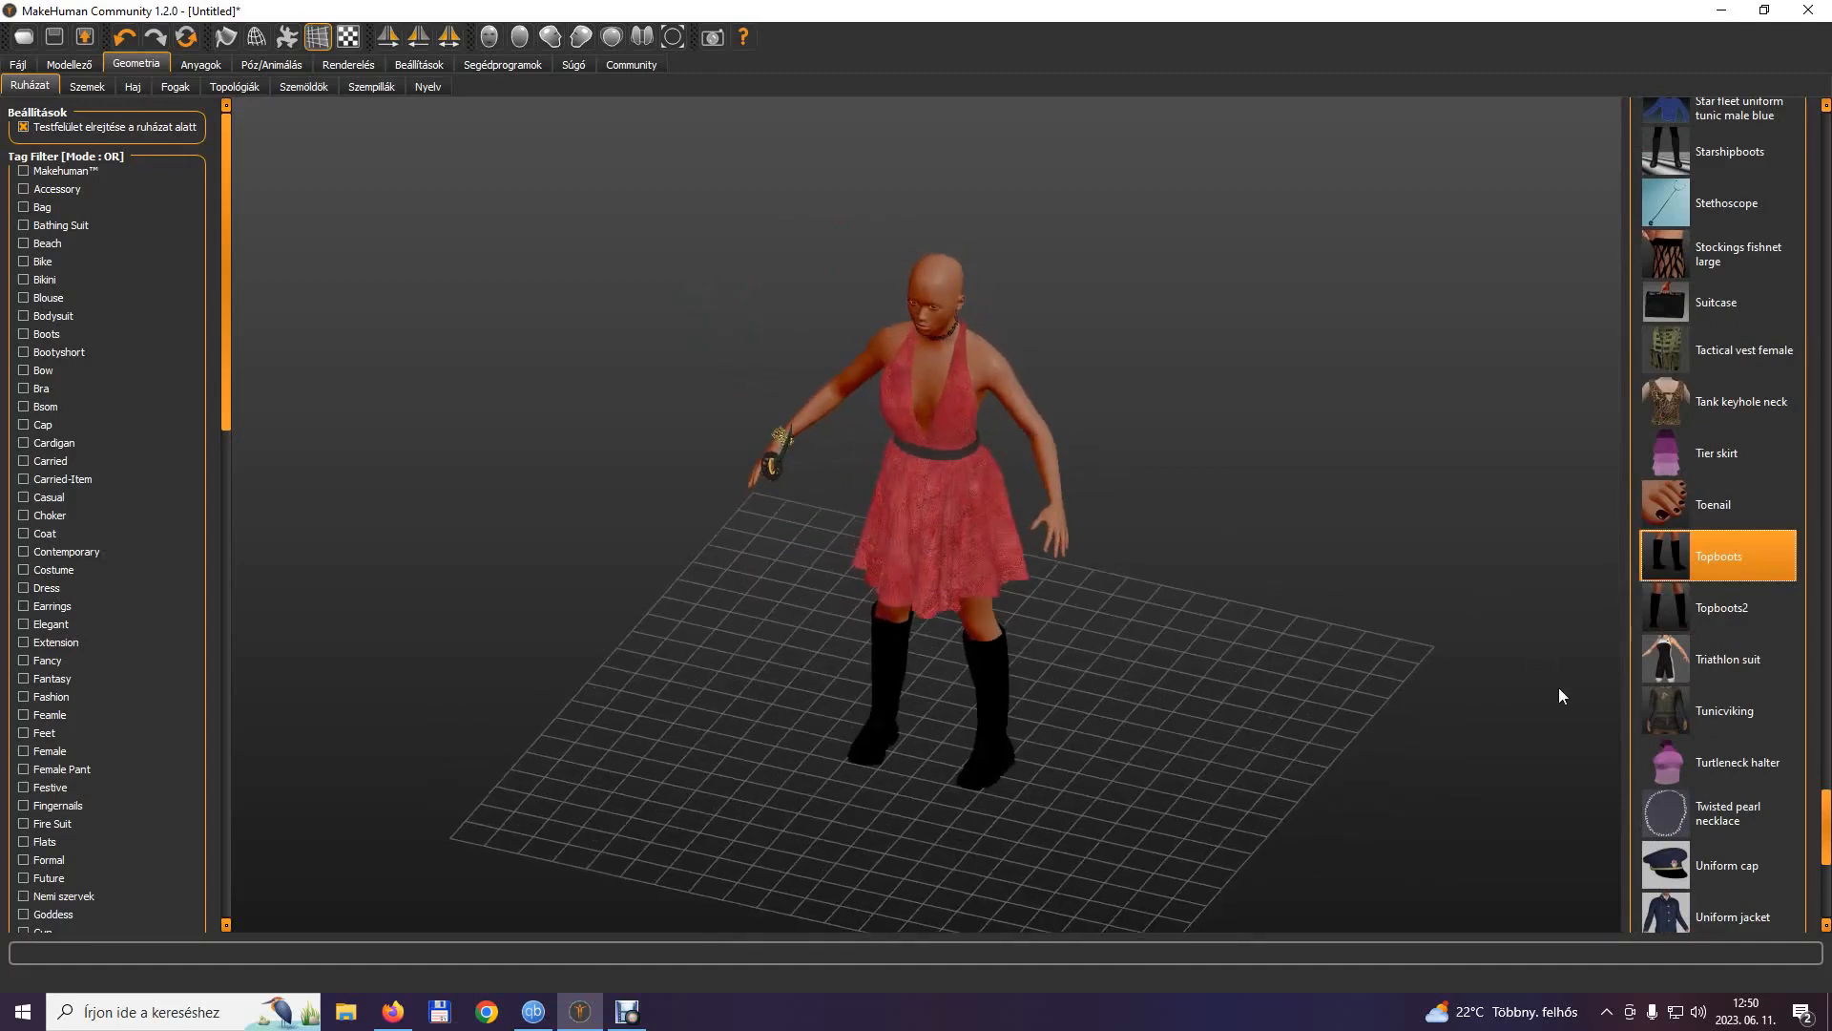
left_click(1664, 564)
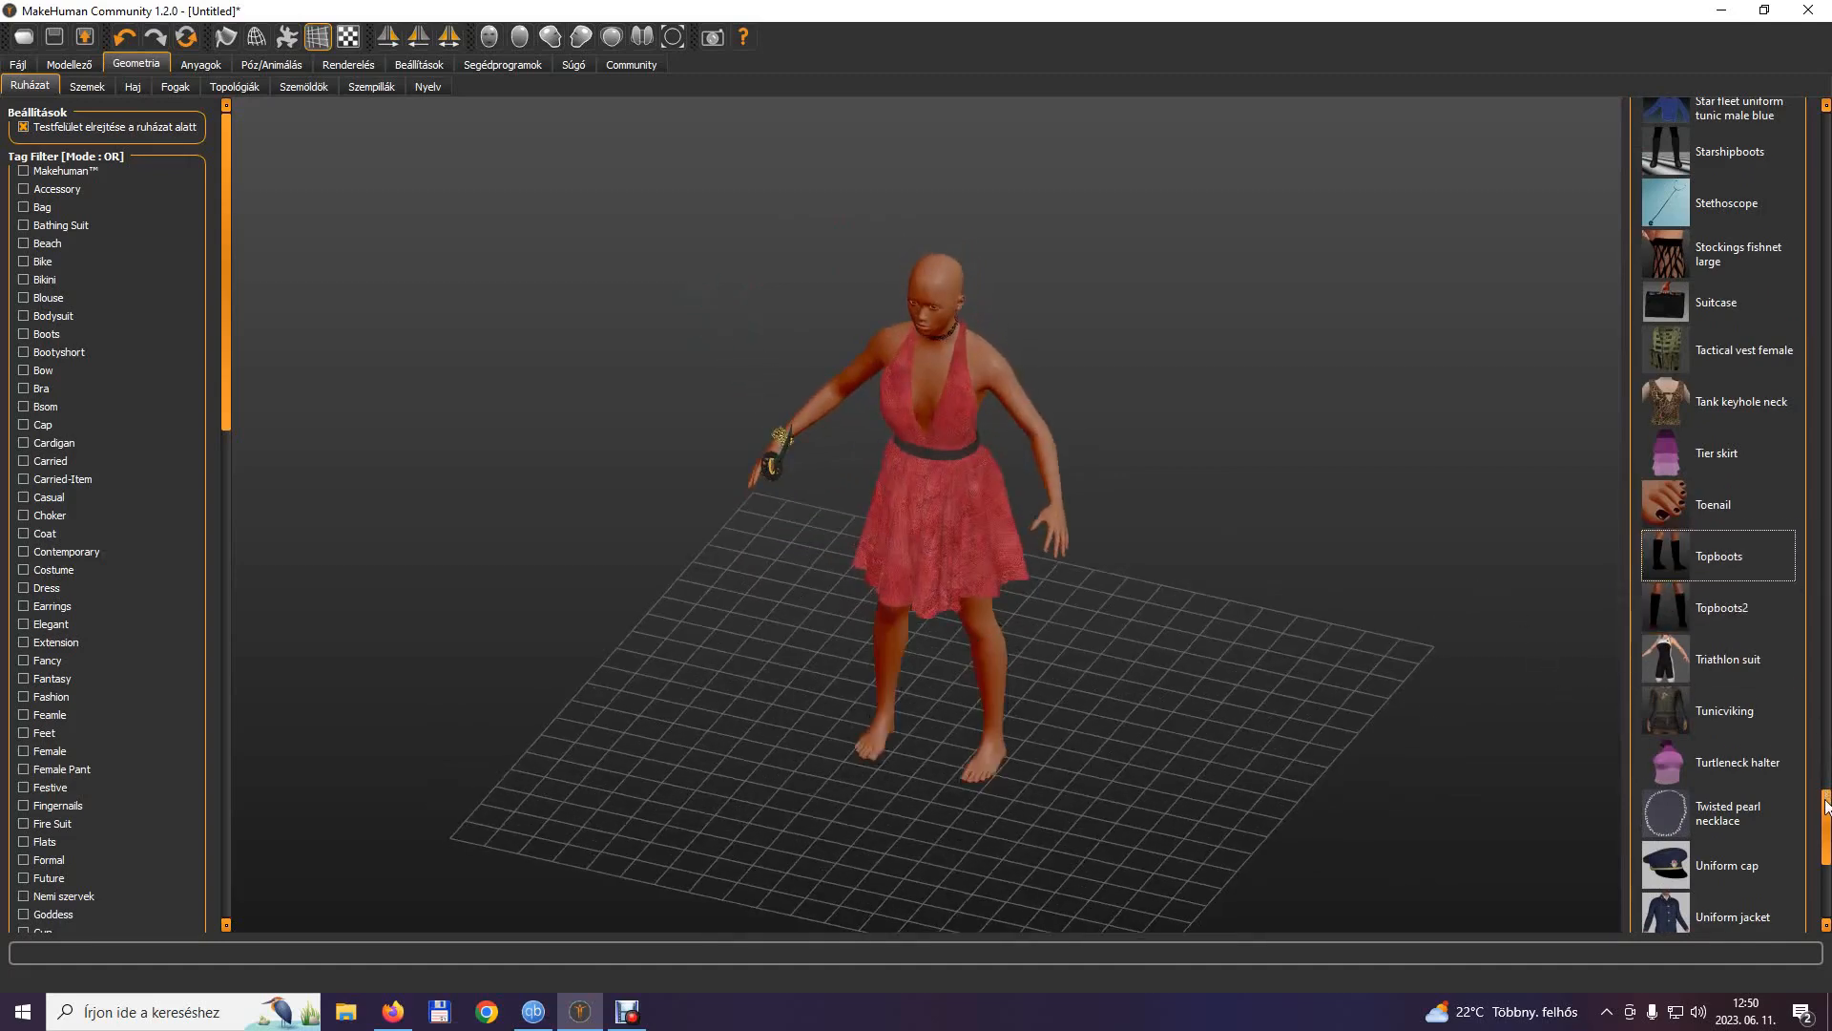
left_click_drag(1828, 802, 1826, 658)
left_click(1697, 709)
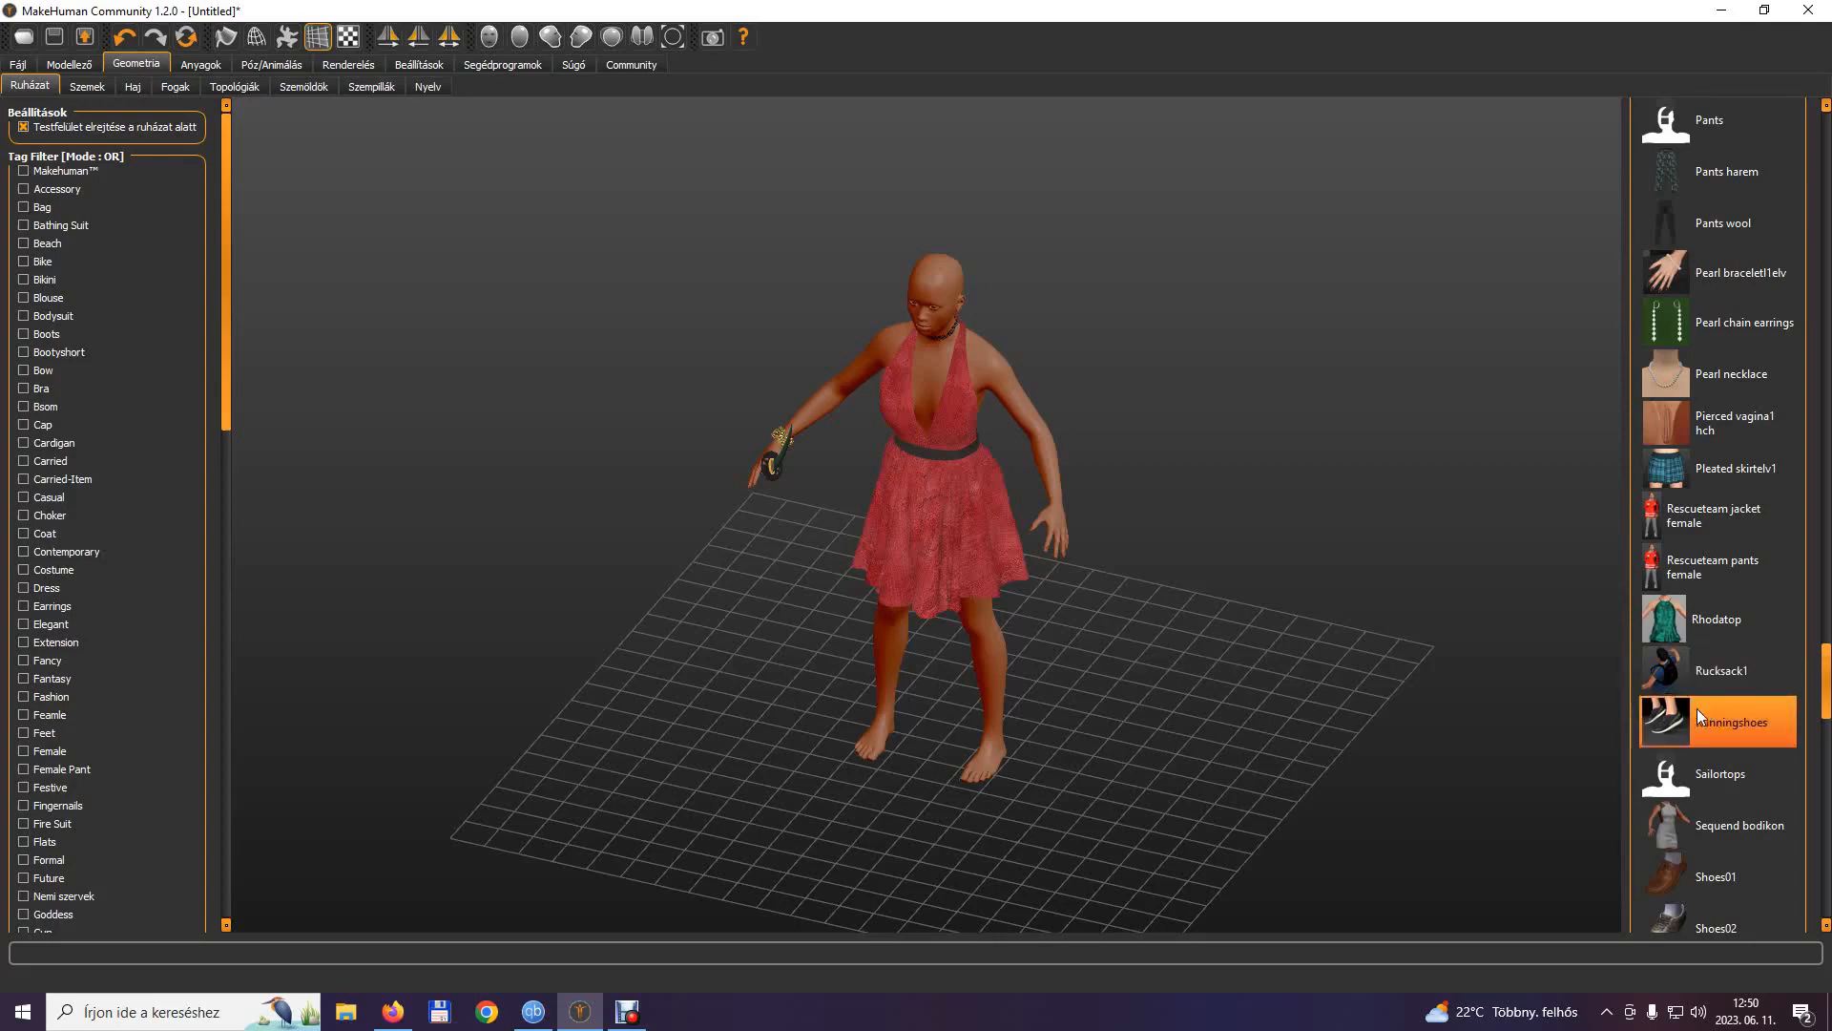
left_click(1677, 725)
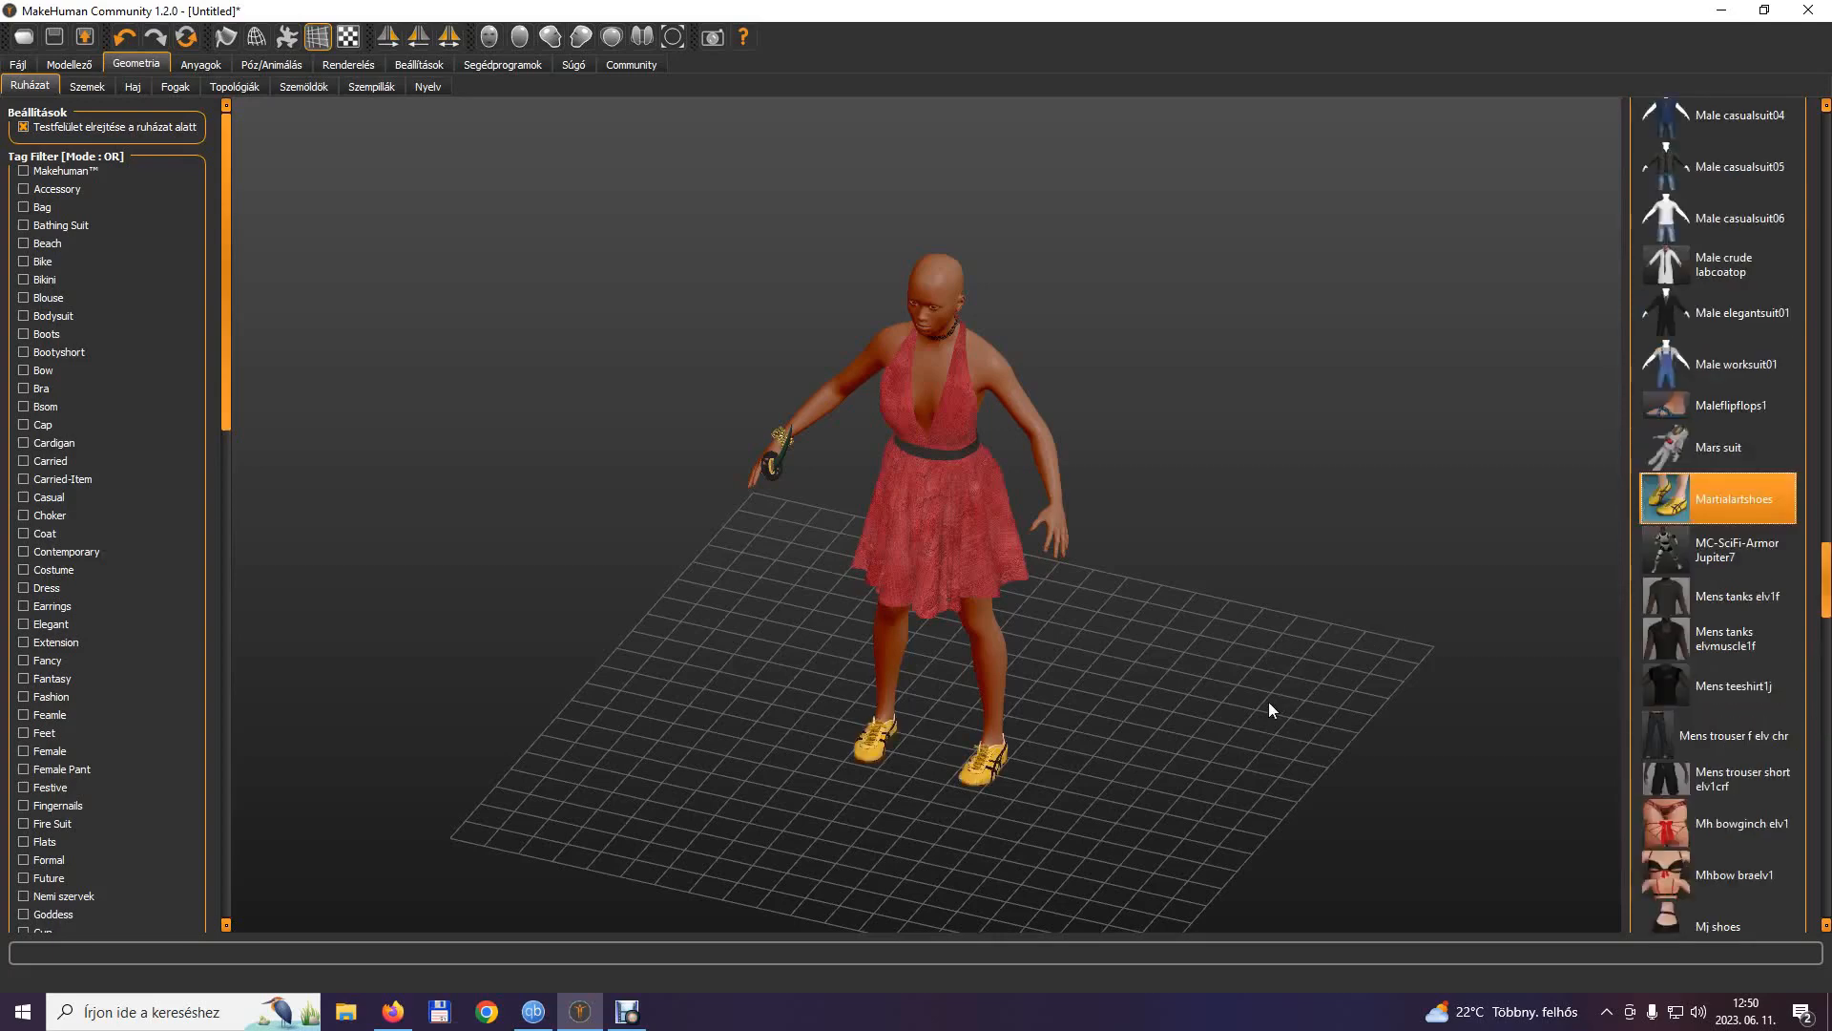
Take the yellow Martialartshoes off the model and put the Maleflipflops1 on its feet.
left_click_drag(1269, 702, 1203, 728)
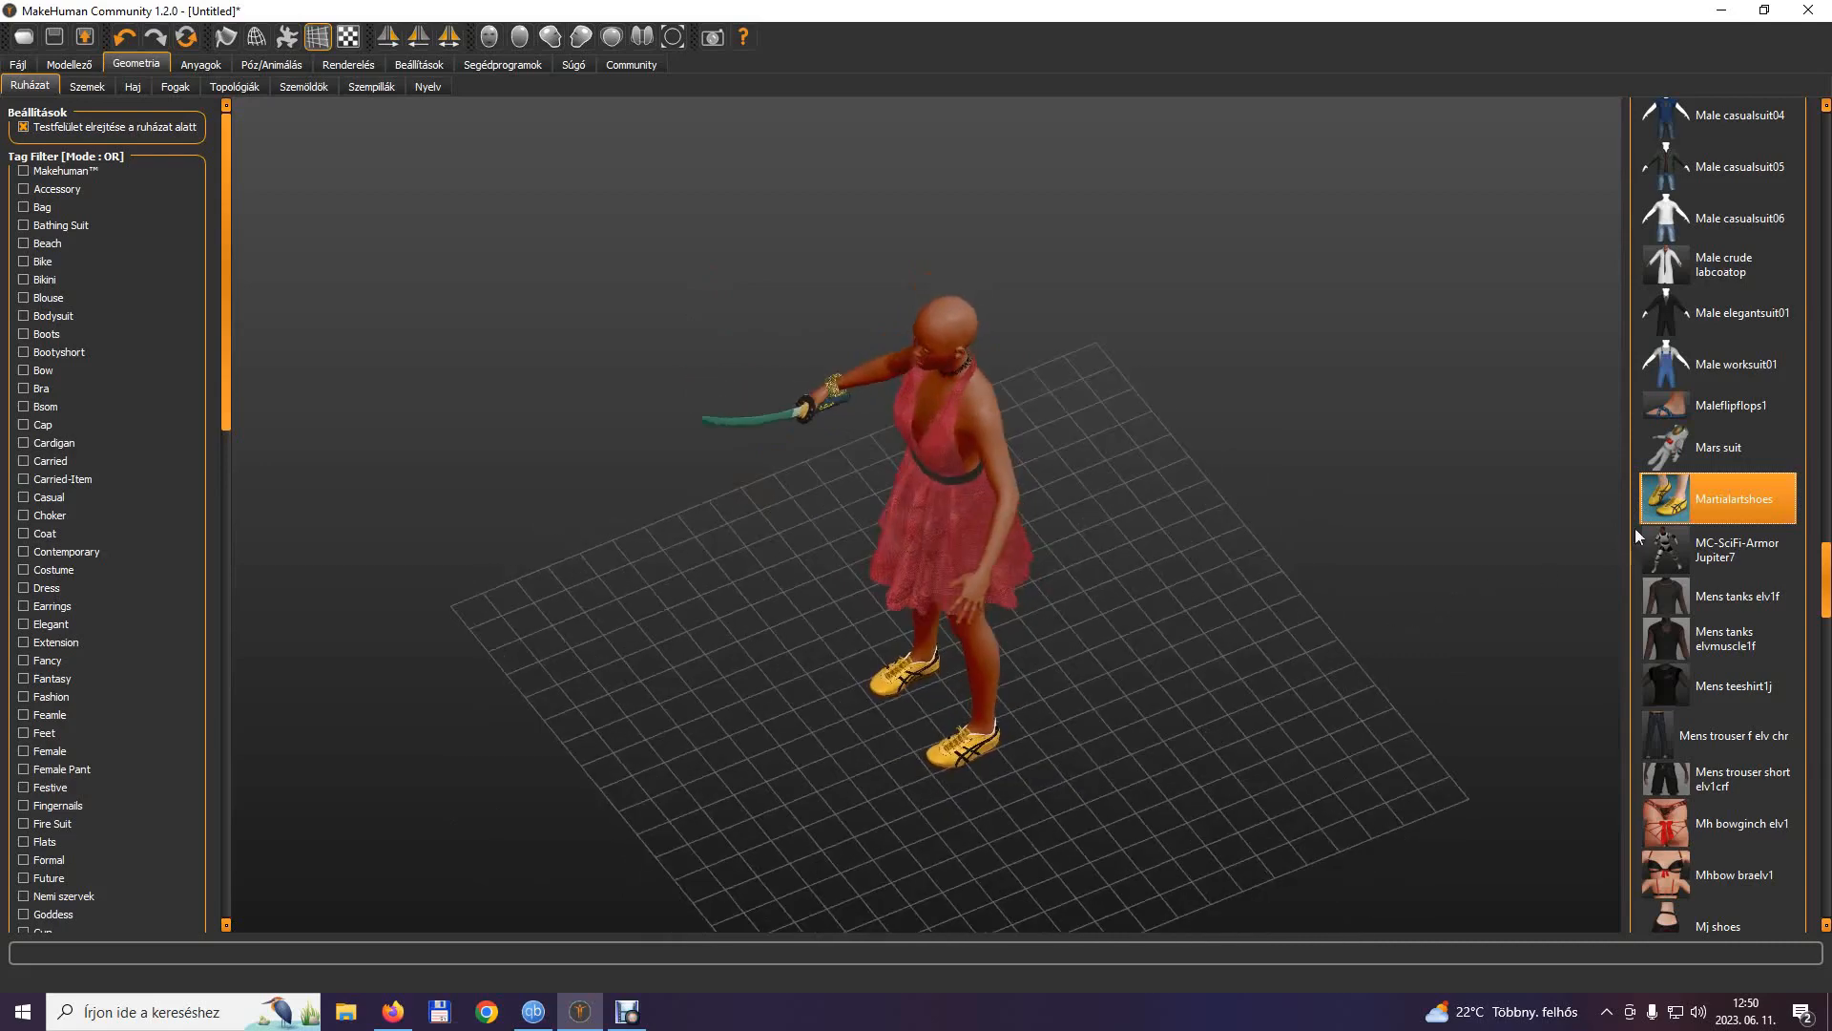
left_click(1666, 506)
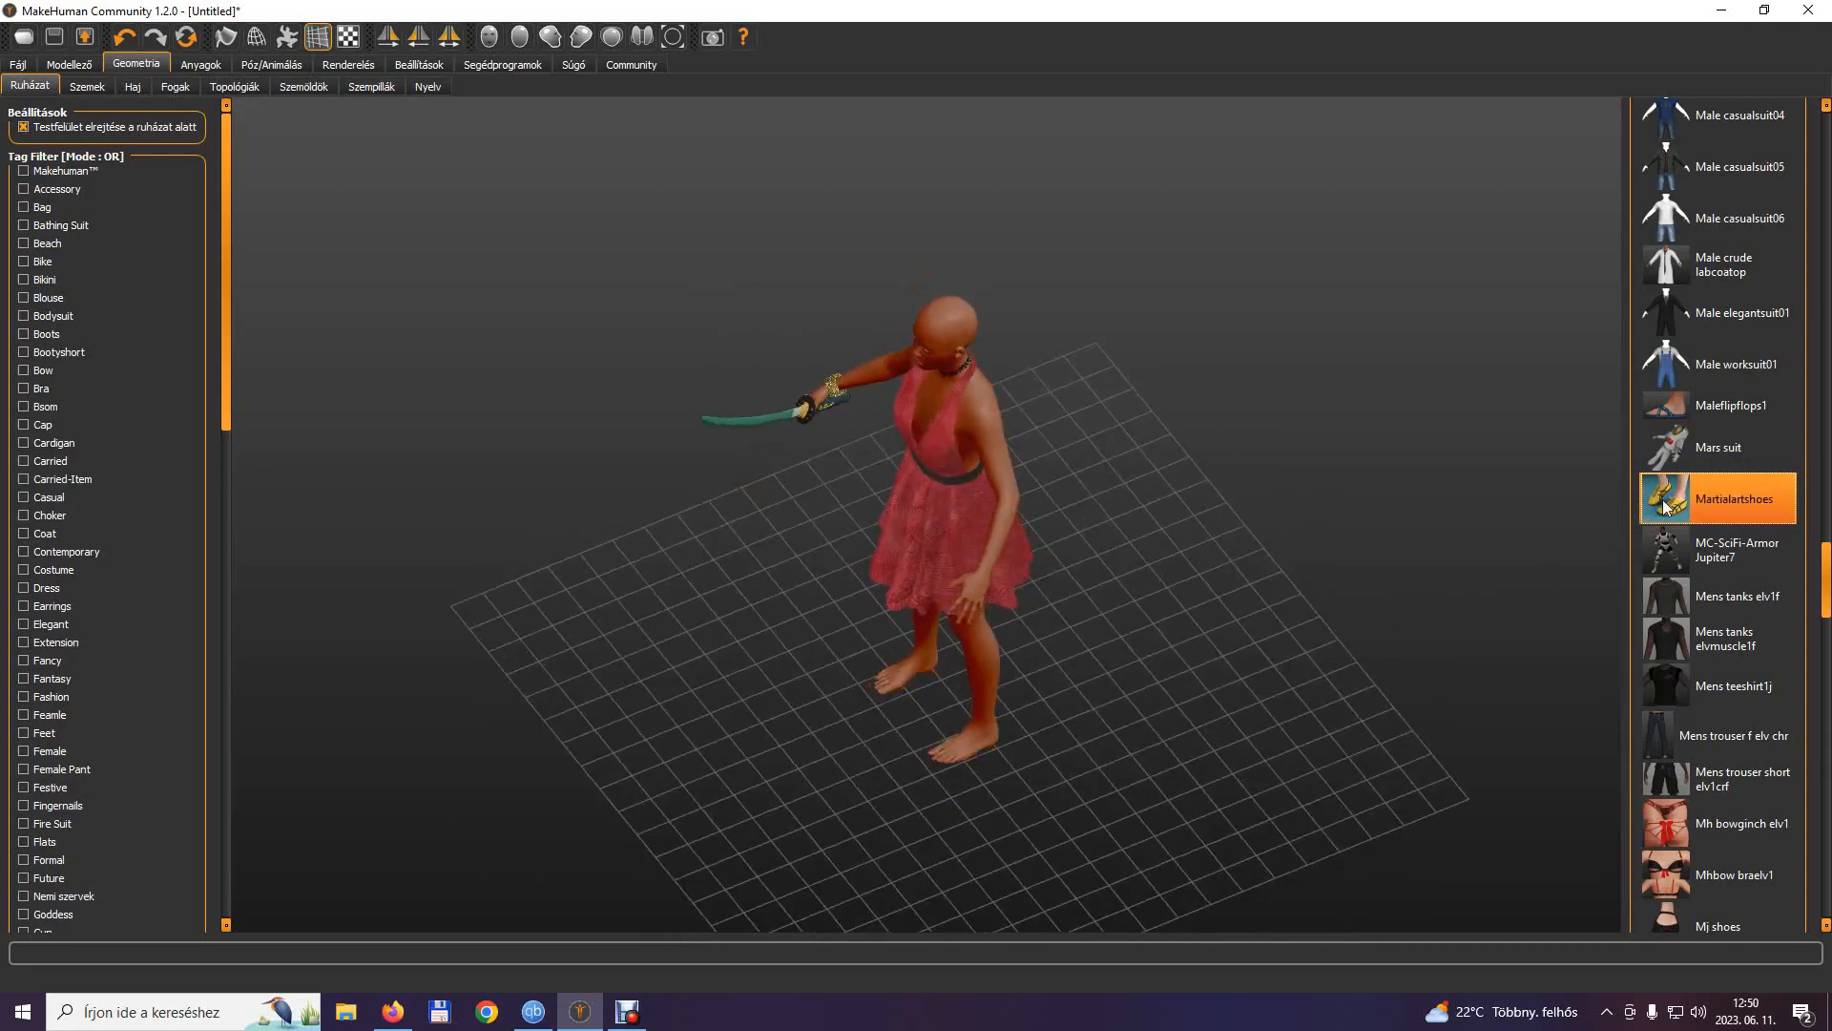
left_click(1686, 403)
left_click_drag(1432, 649, 1520, 673)
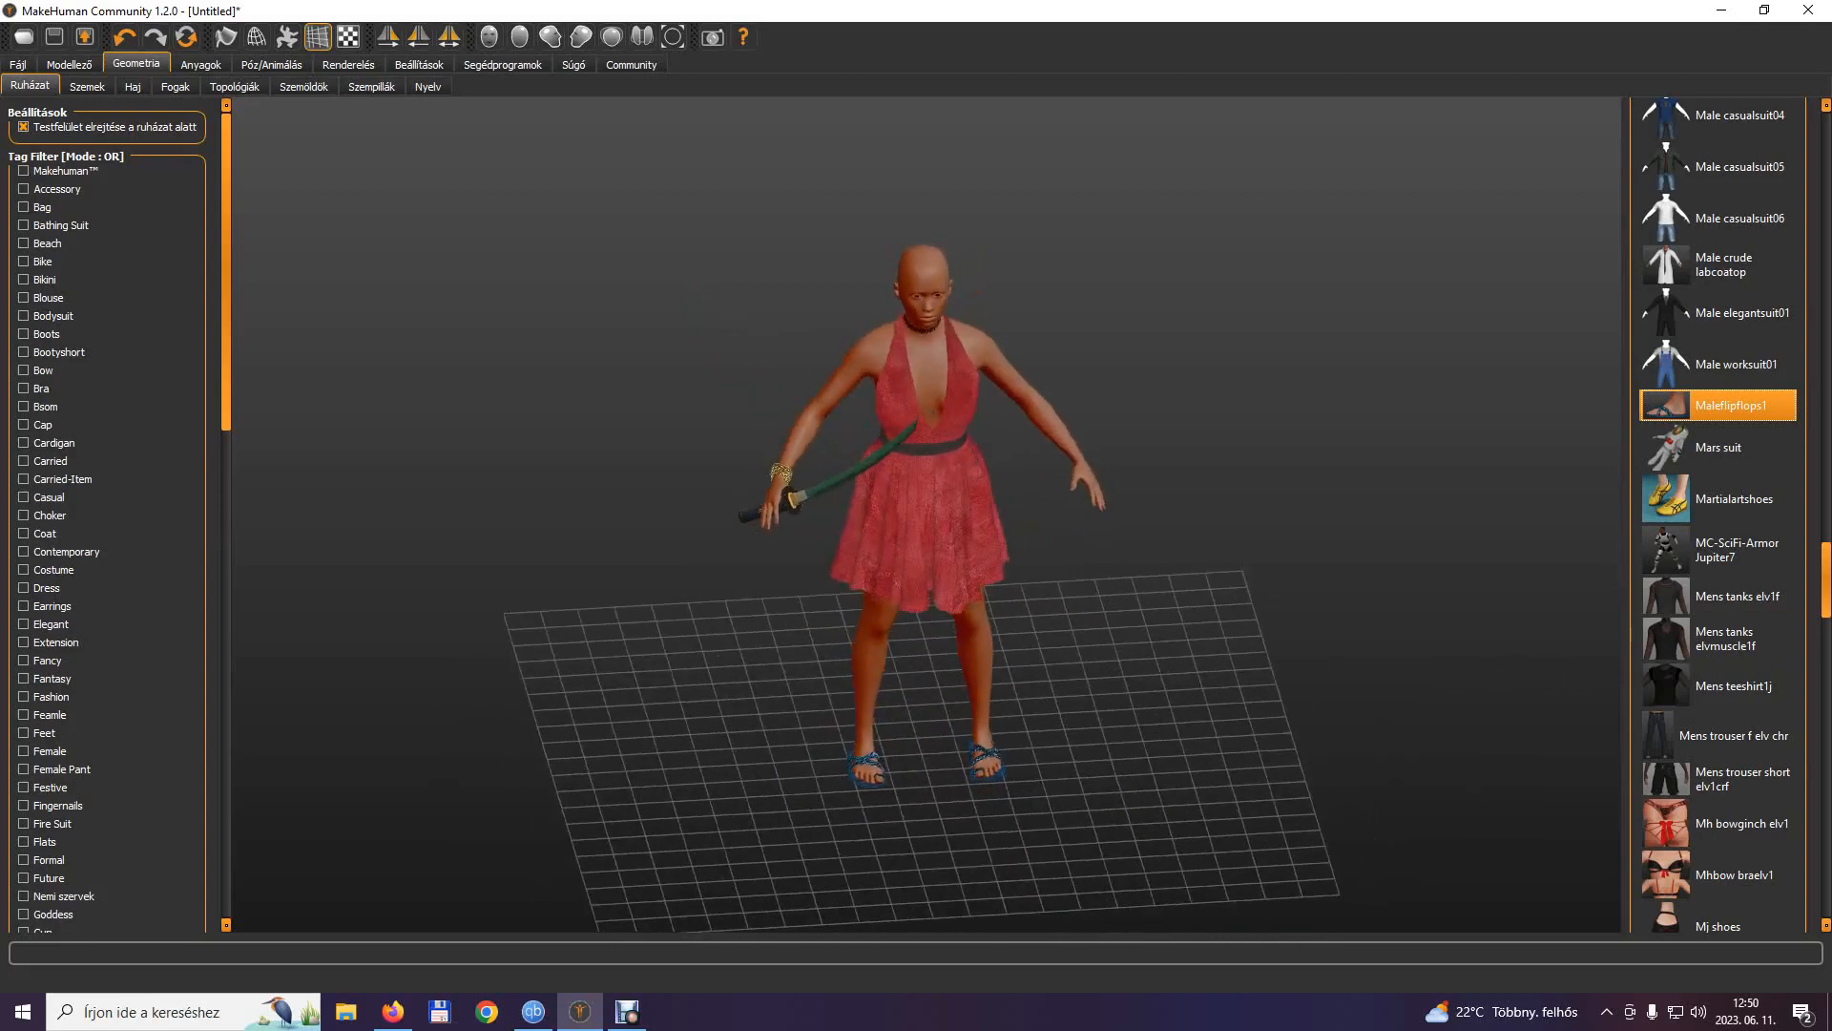
Put the Heelsandal shoes on the model and take off the Maleflipflops1.
scroll(1829, 568, "up", 16)
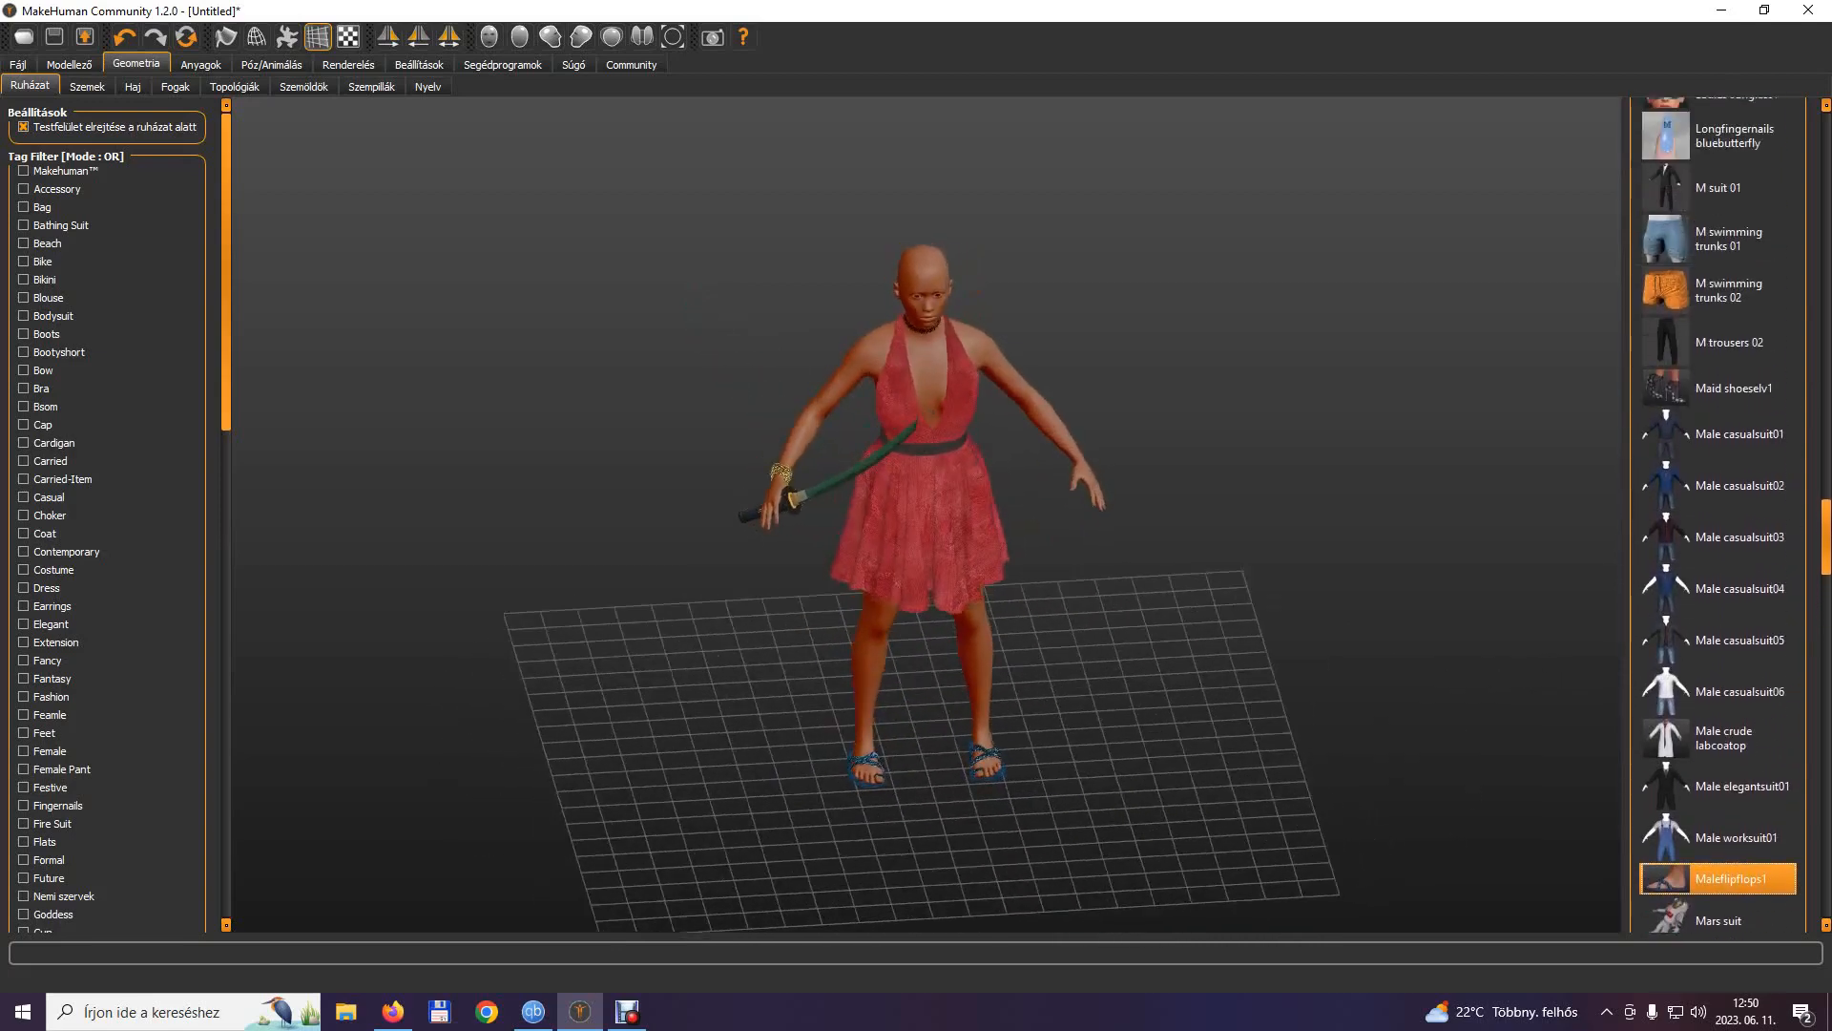
scroll(1718, 515, "up", 11)
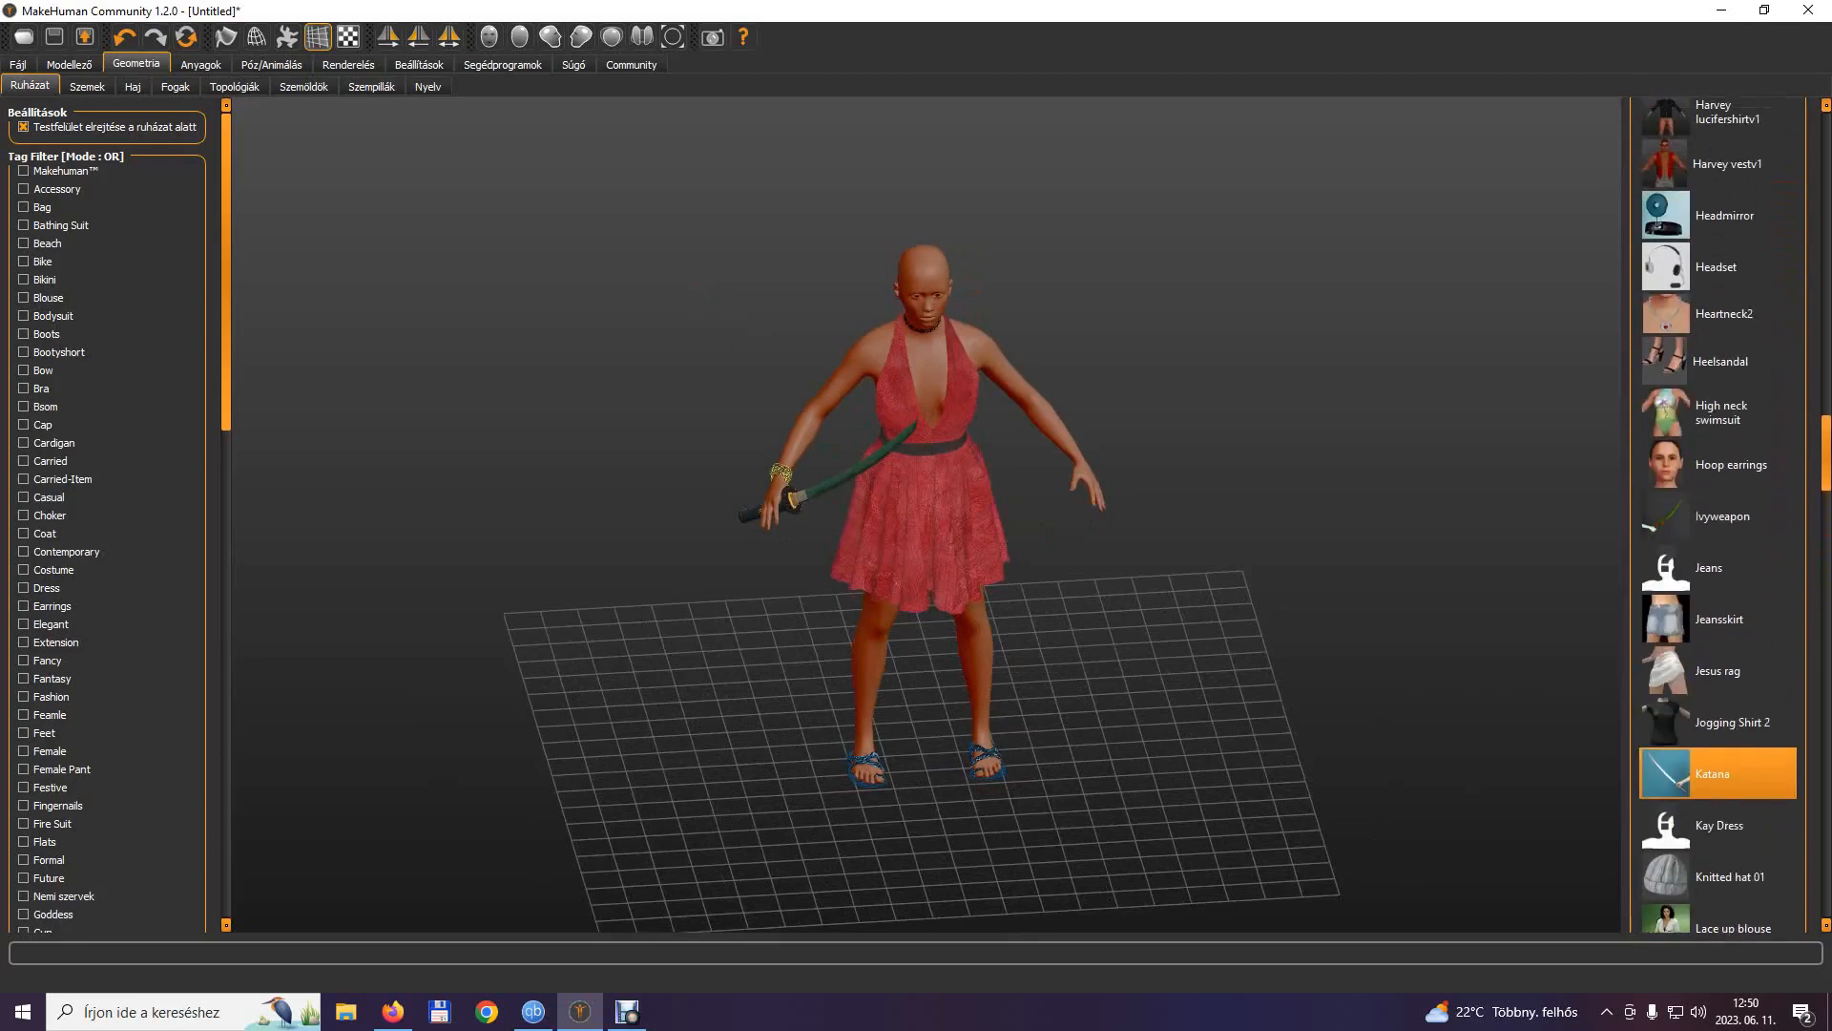
left_click(1660, 355)
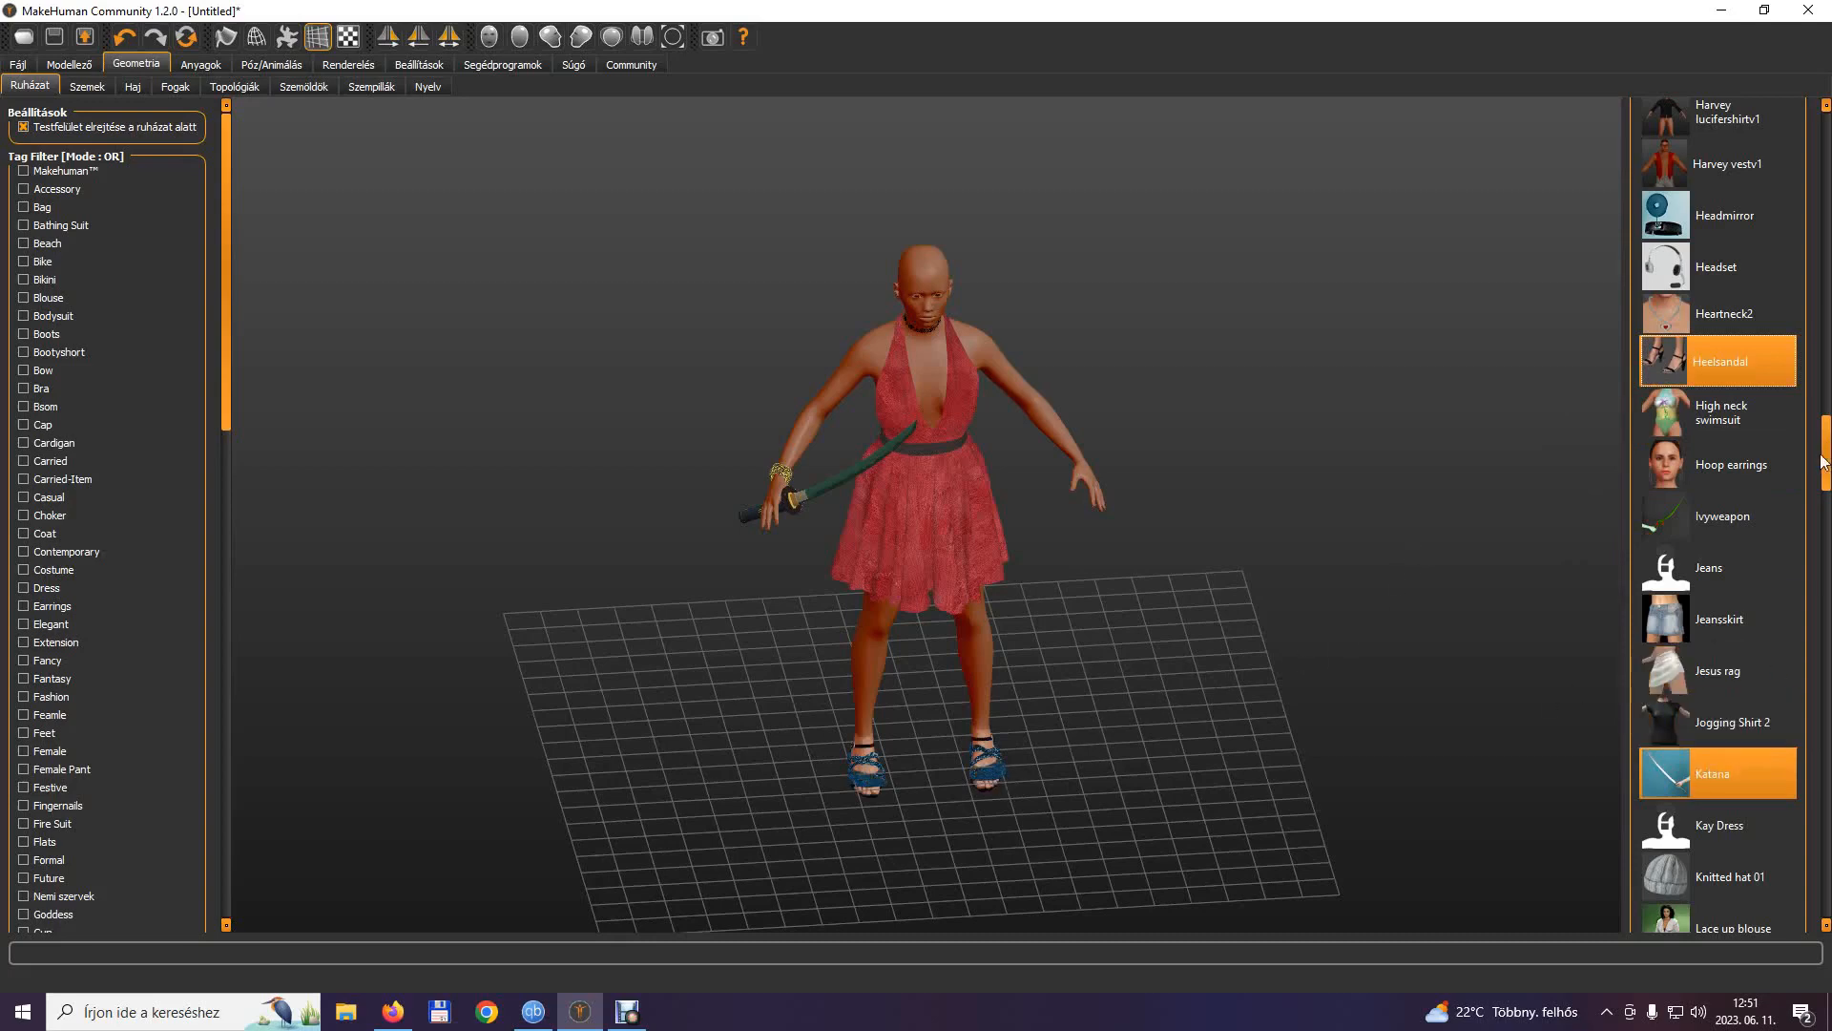
left_click_drag(1828, 462, 1830, 567)
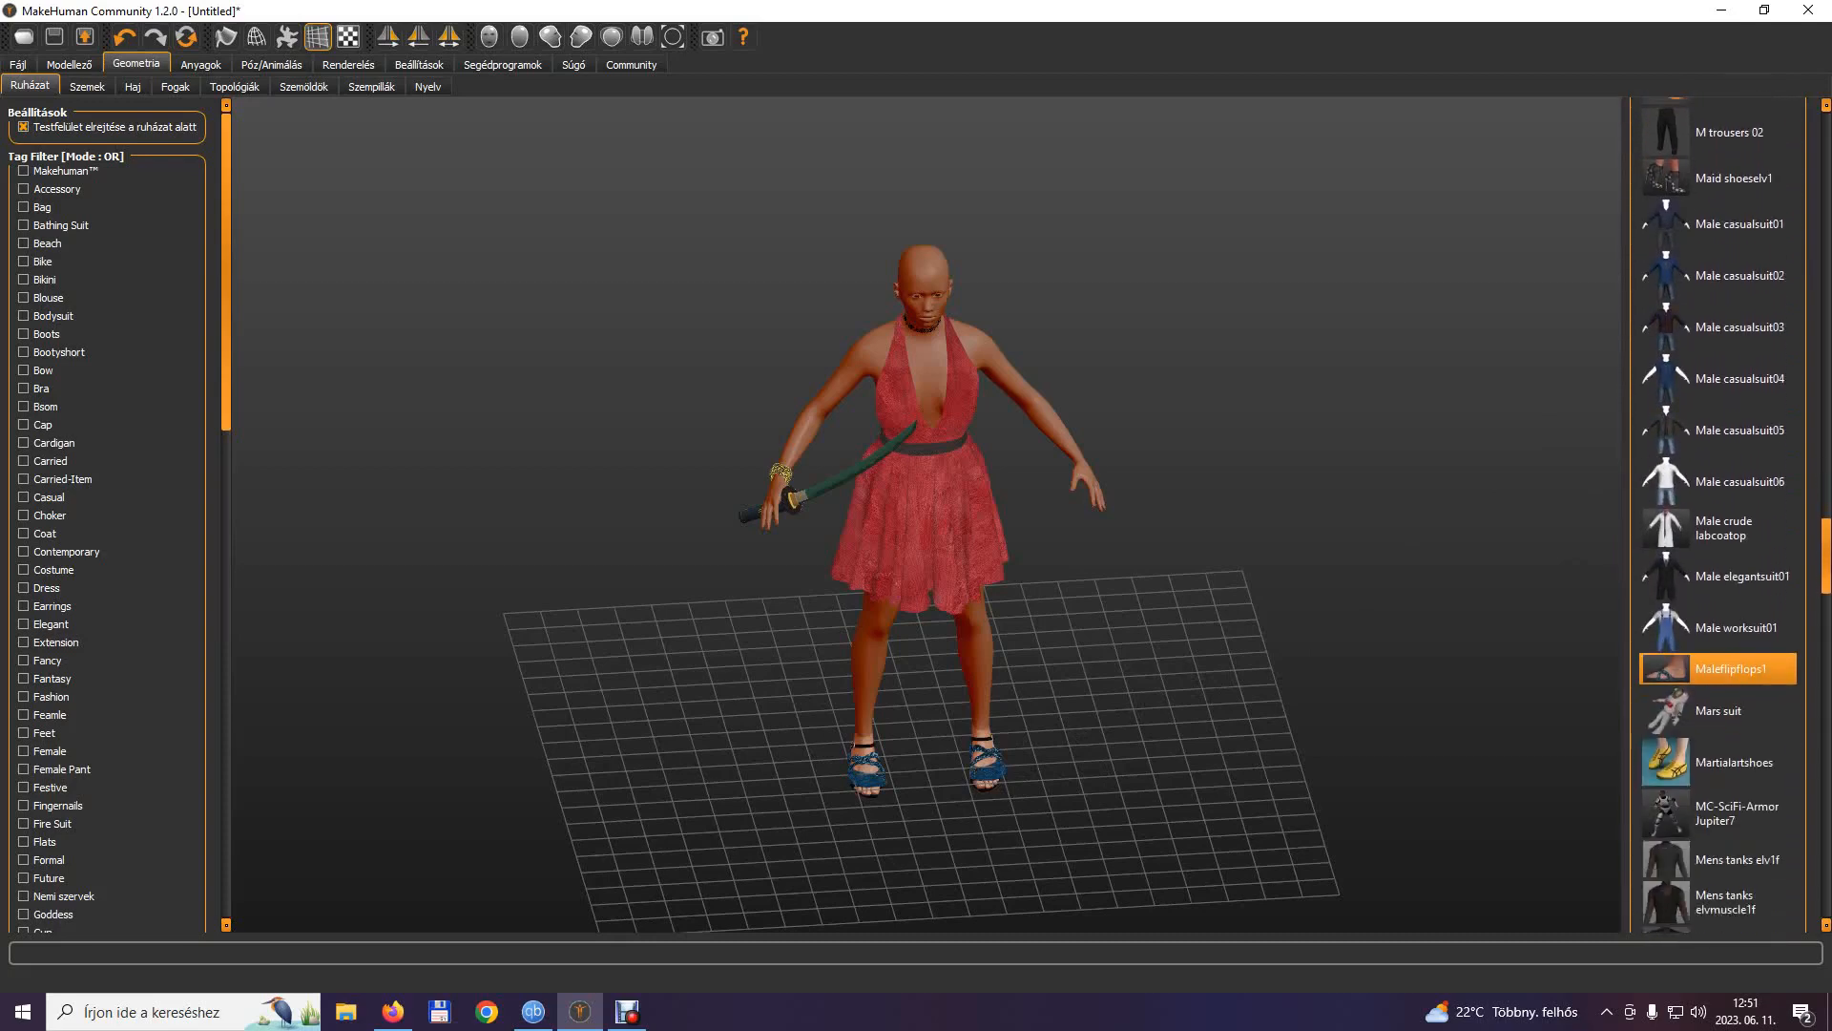
left_click(1670, 670)
left_click_drag(1474, 693, 1290, 656)
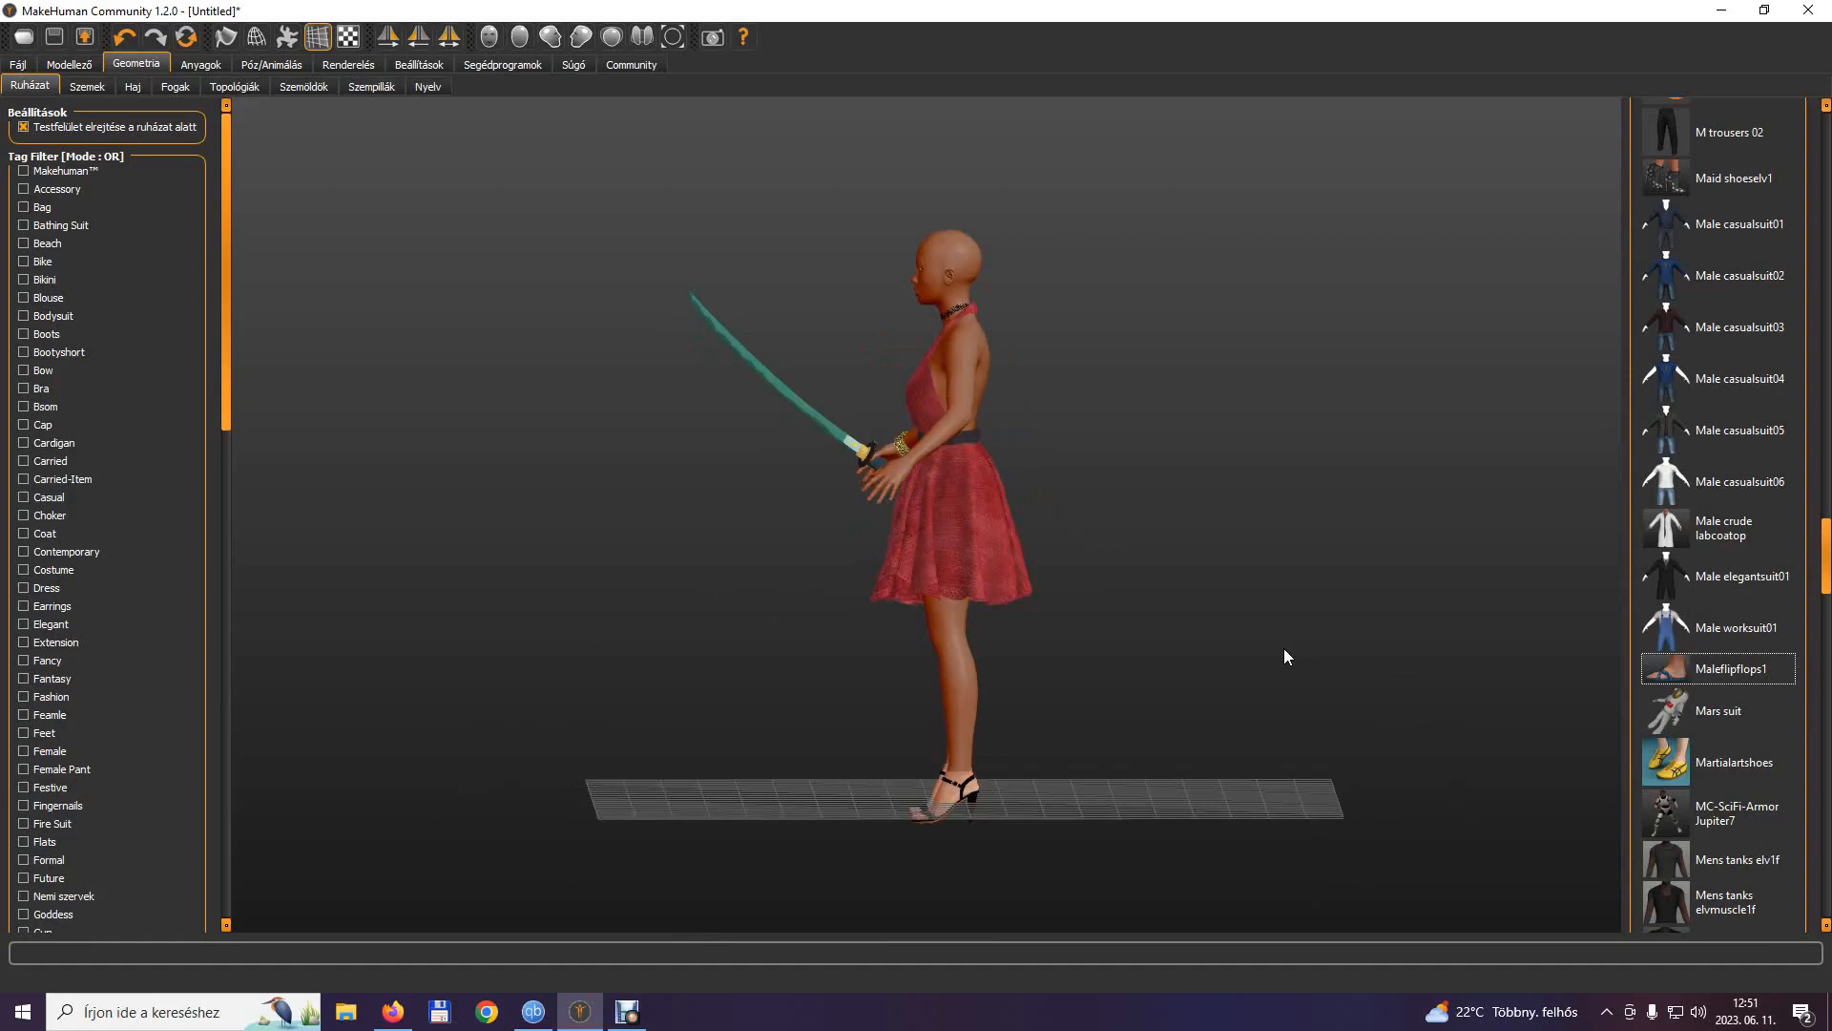
left_click_drag(1178, 628, 1346, 633)
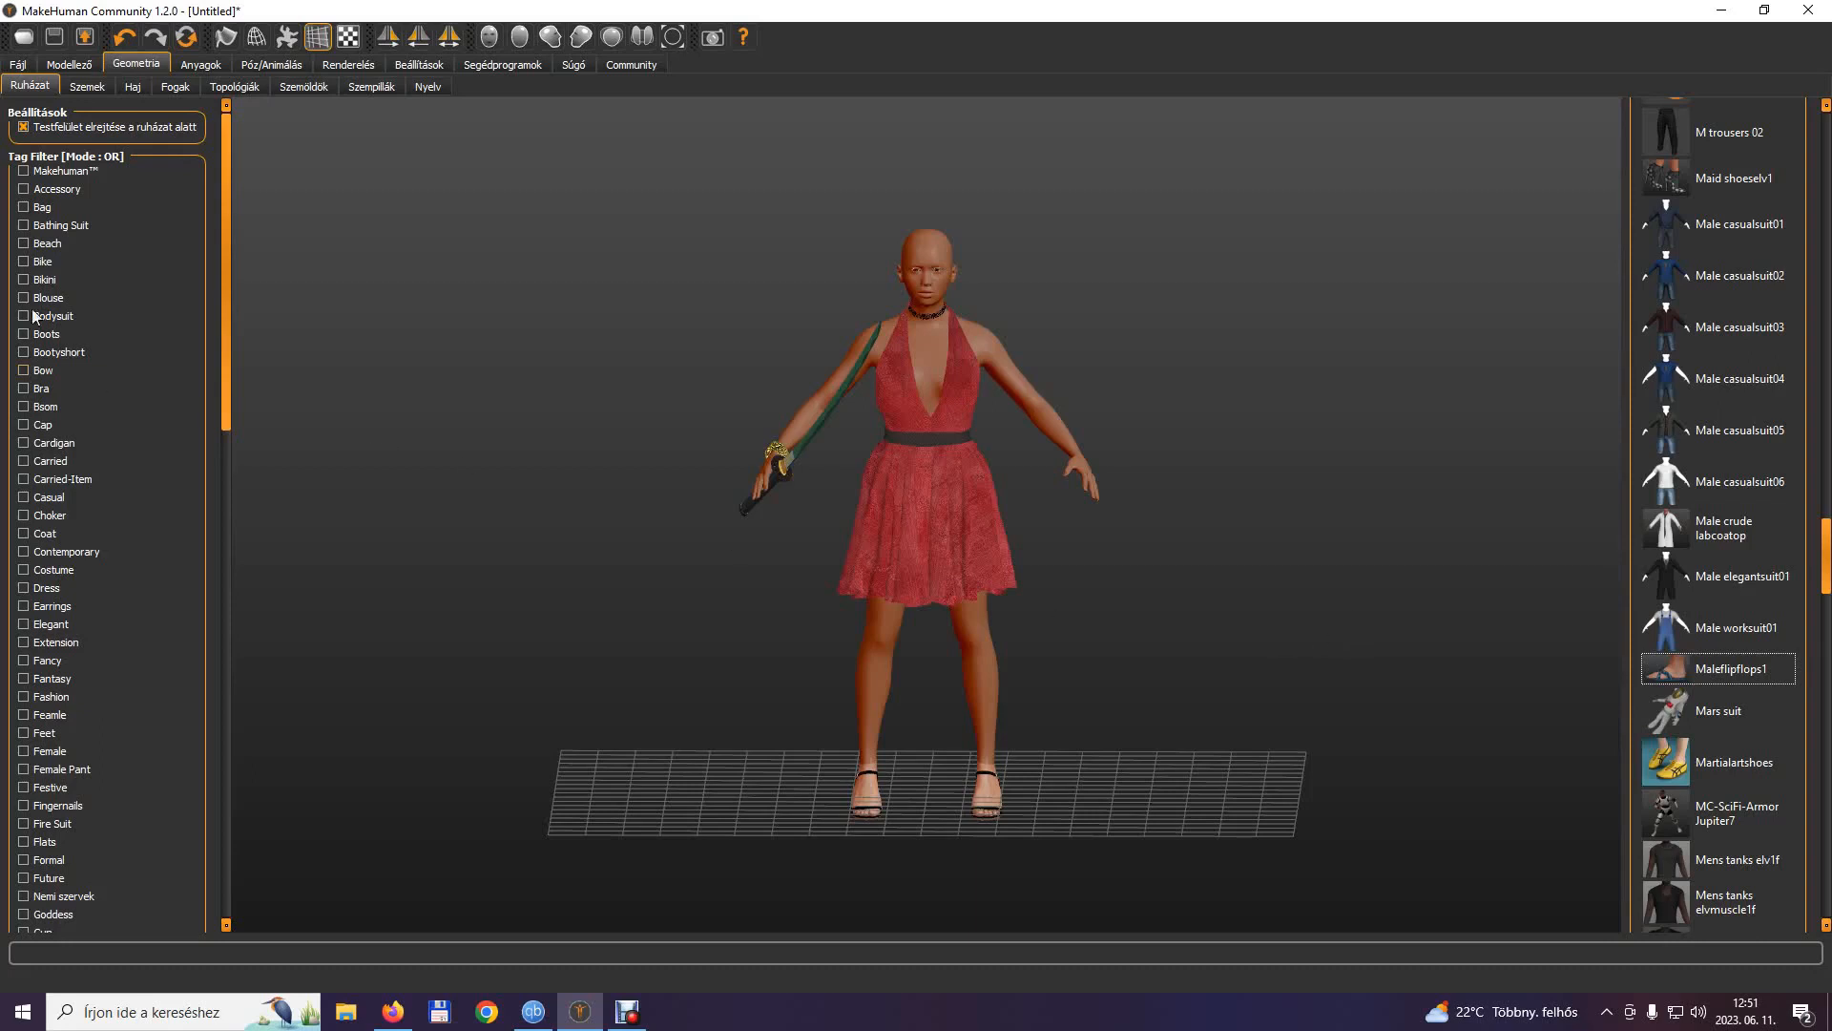
Give the model the O4saken chinesebob01 hairstyle from the hair library.
left_click(80, 88)
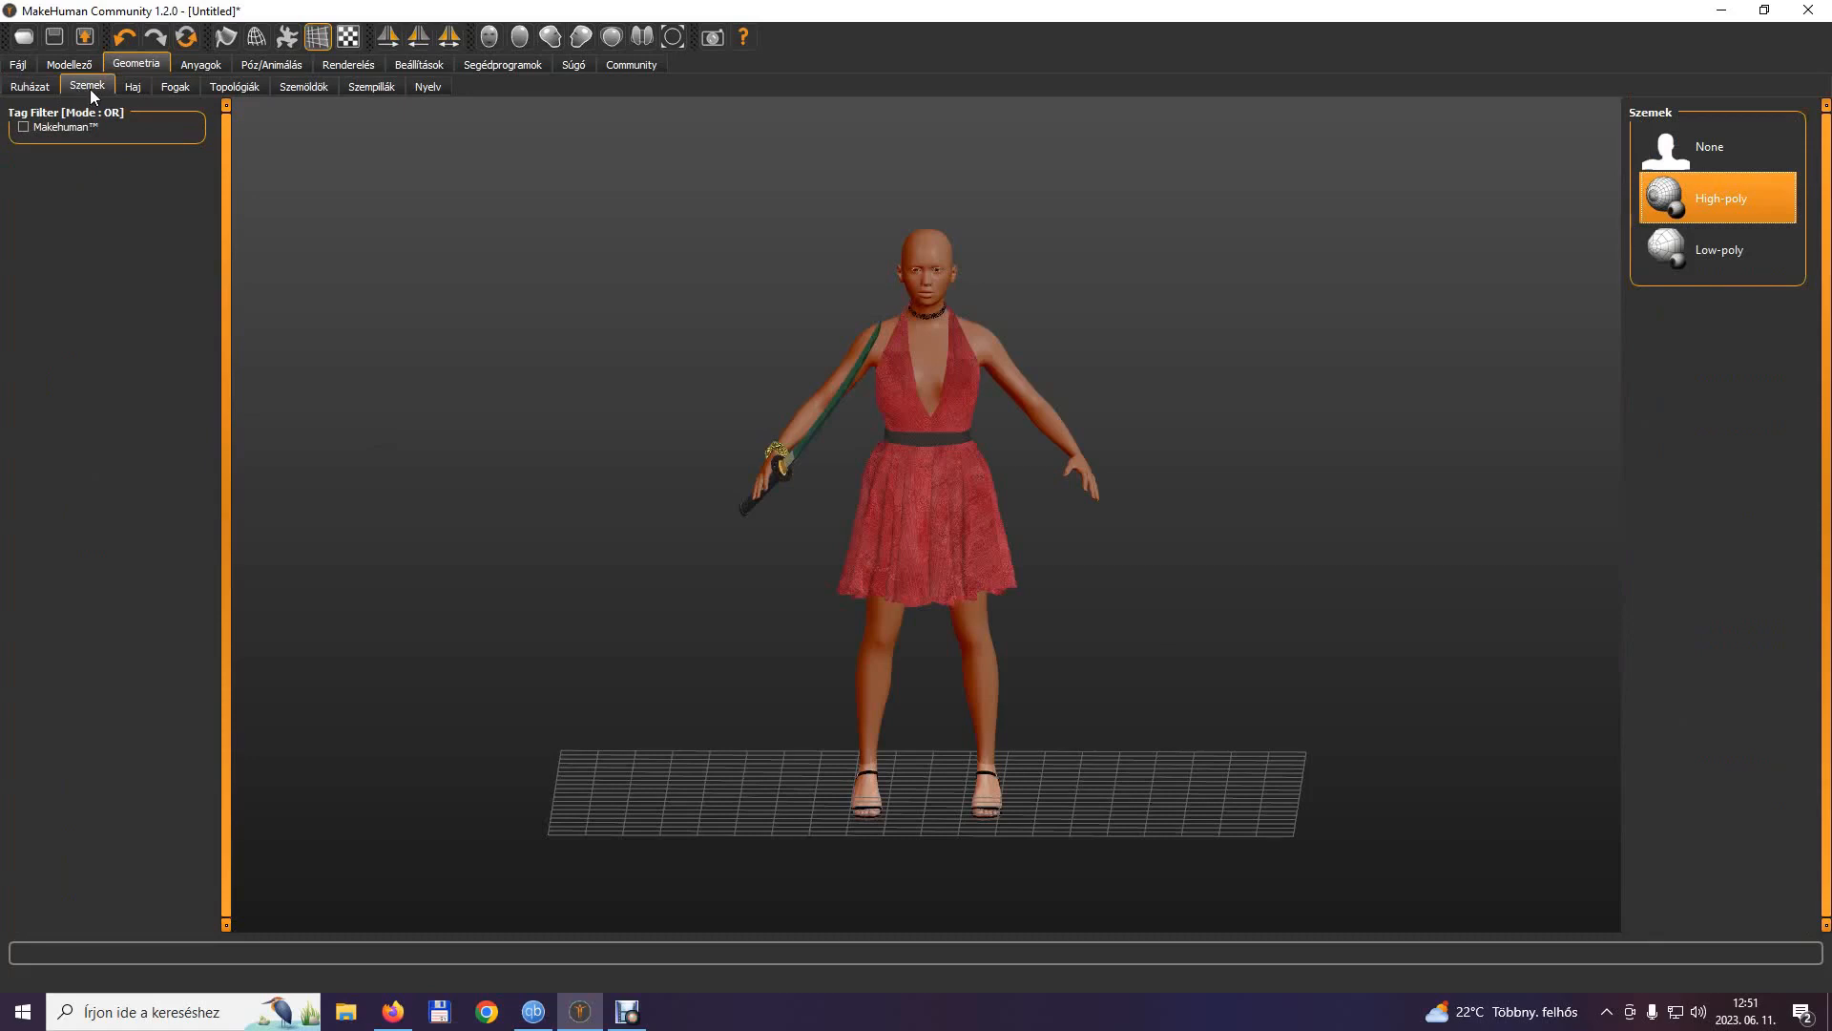
left_click(133, 86)
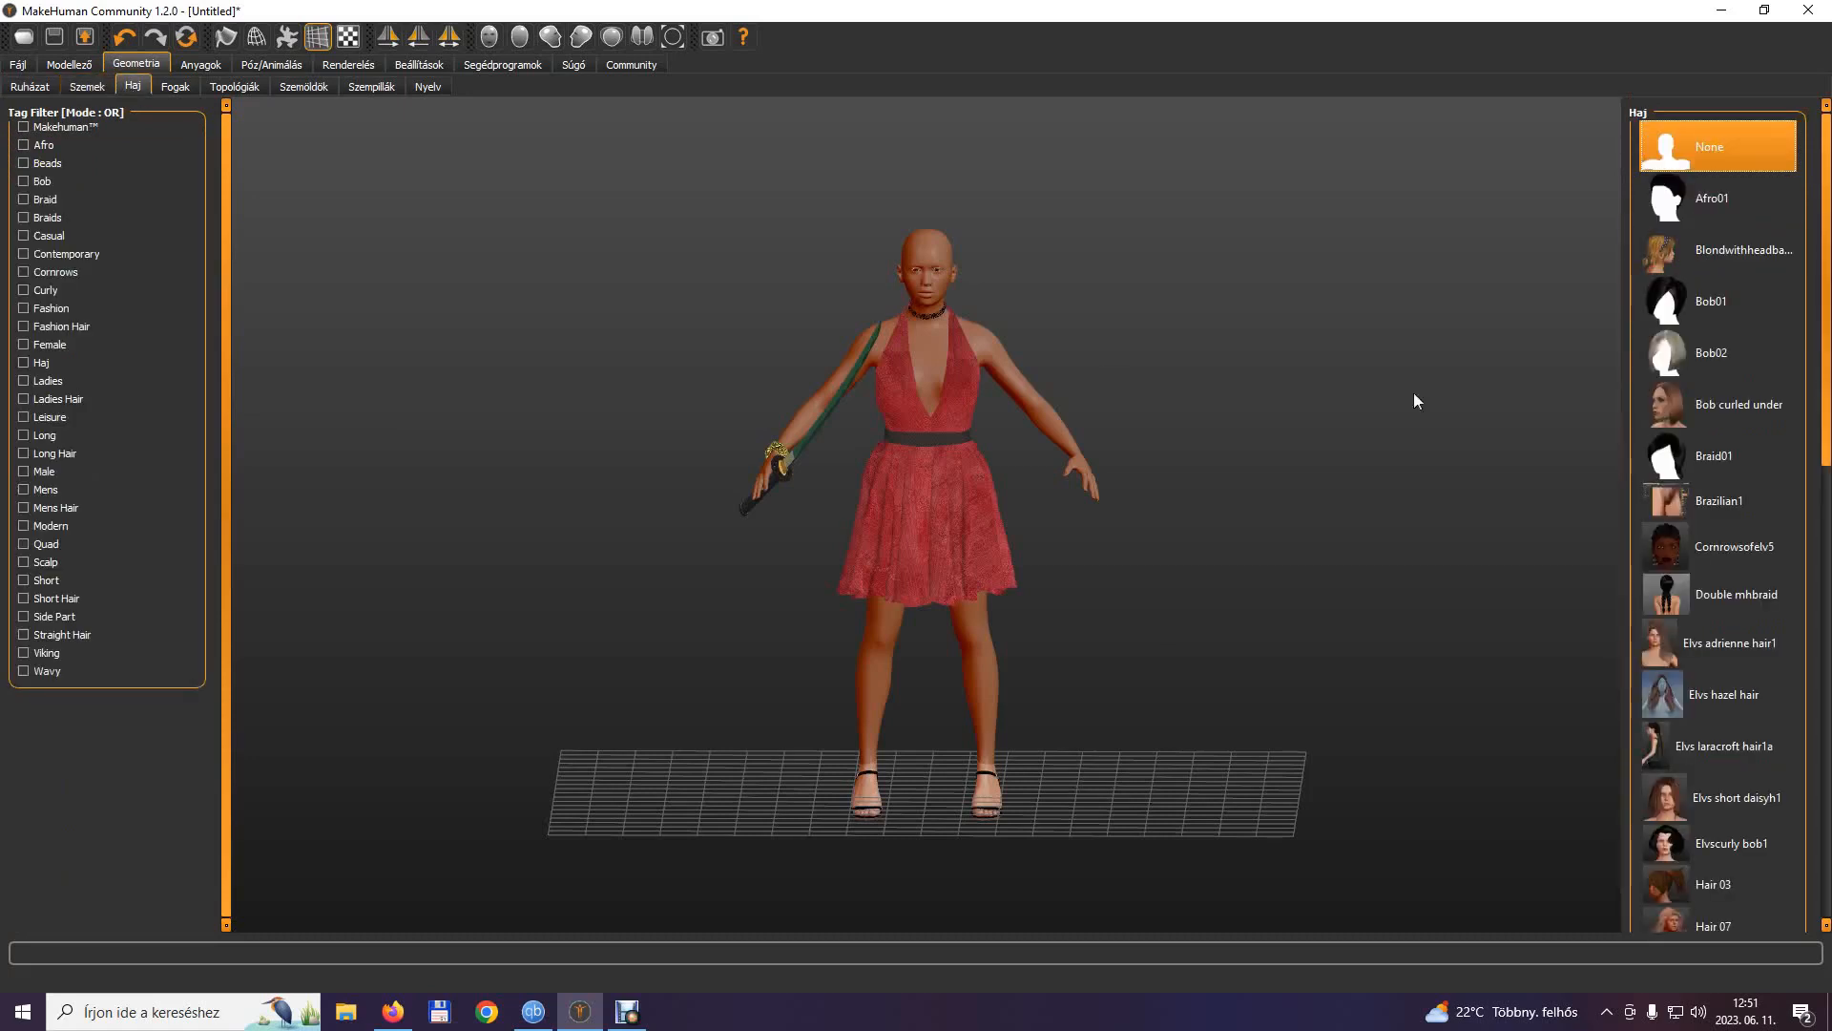
scroll(1828, 390, "down", 1)
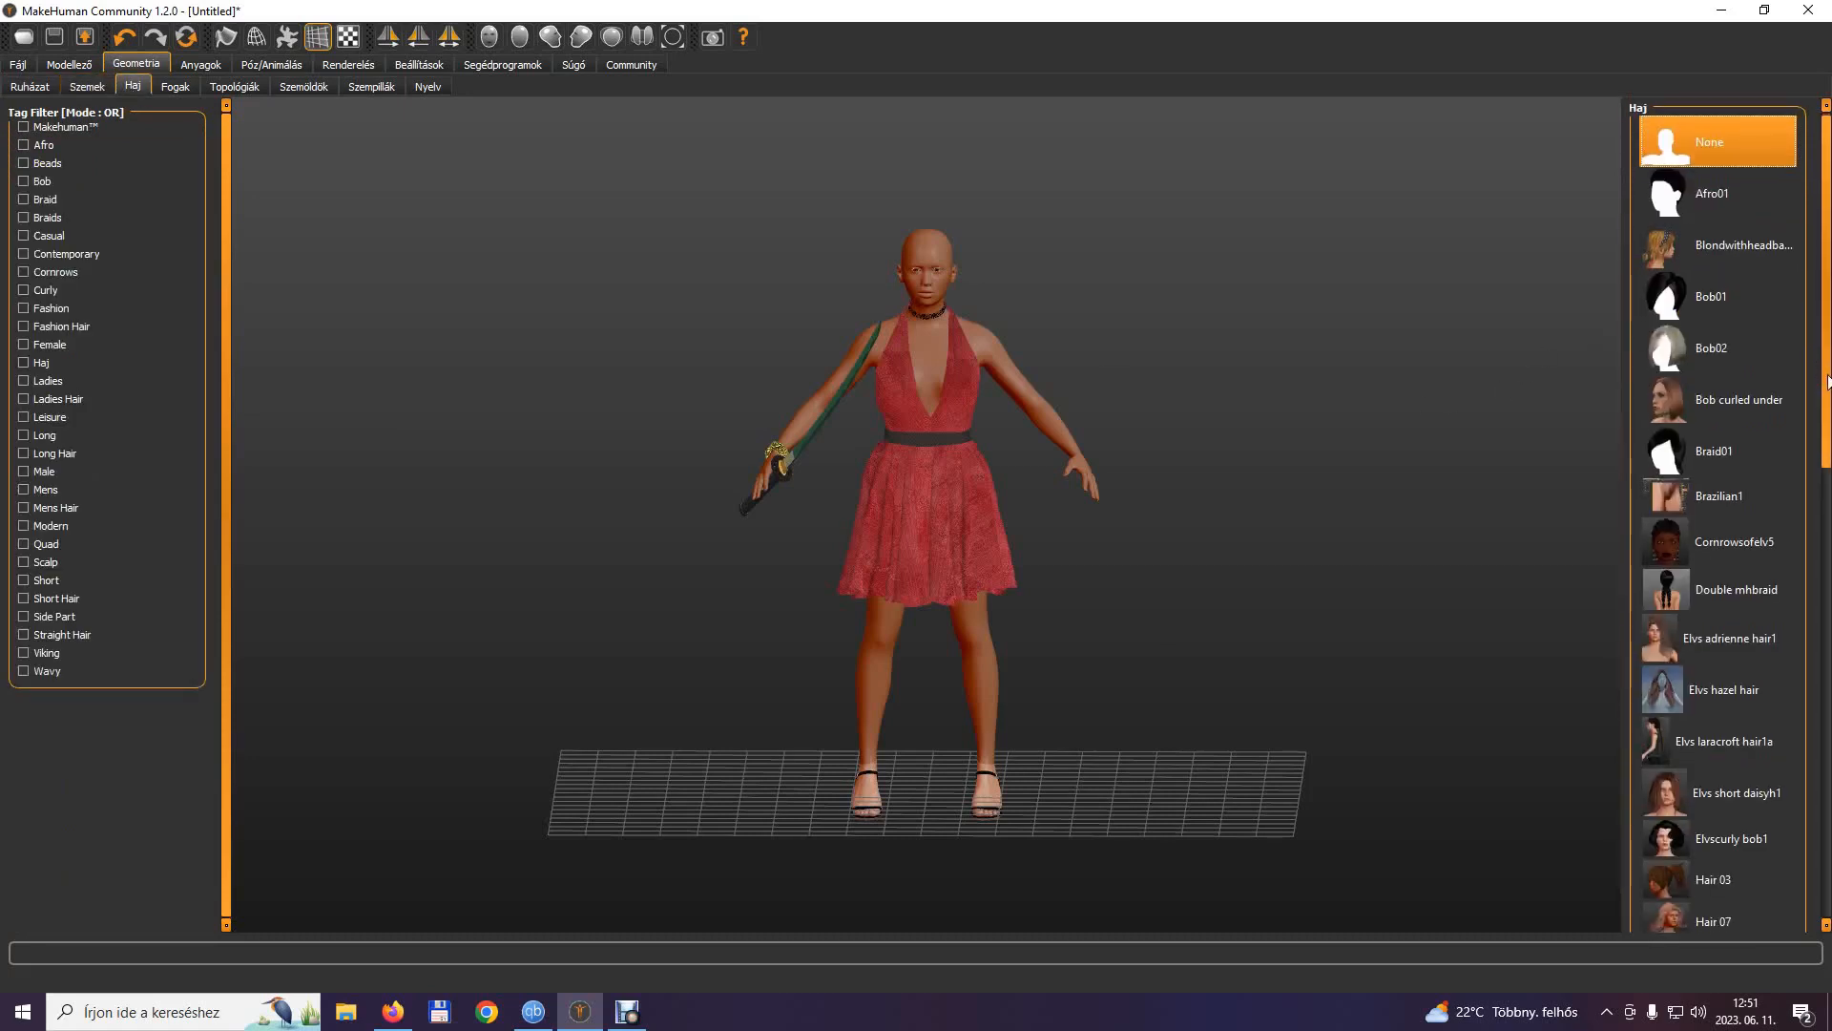
left_click_drag(1828, 382, 1828, 385)
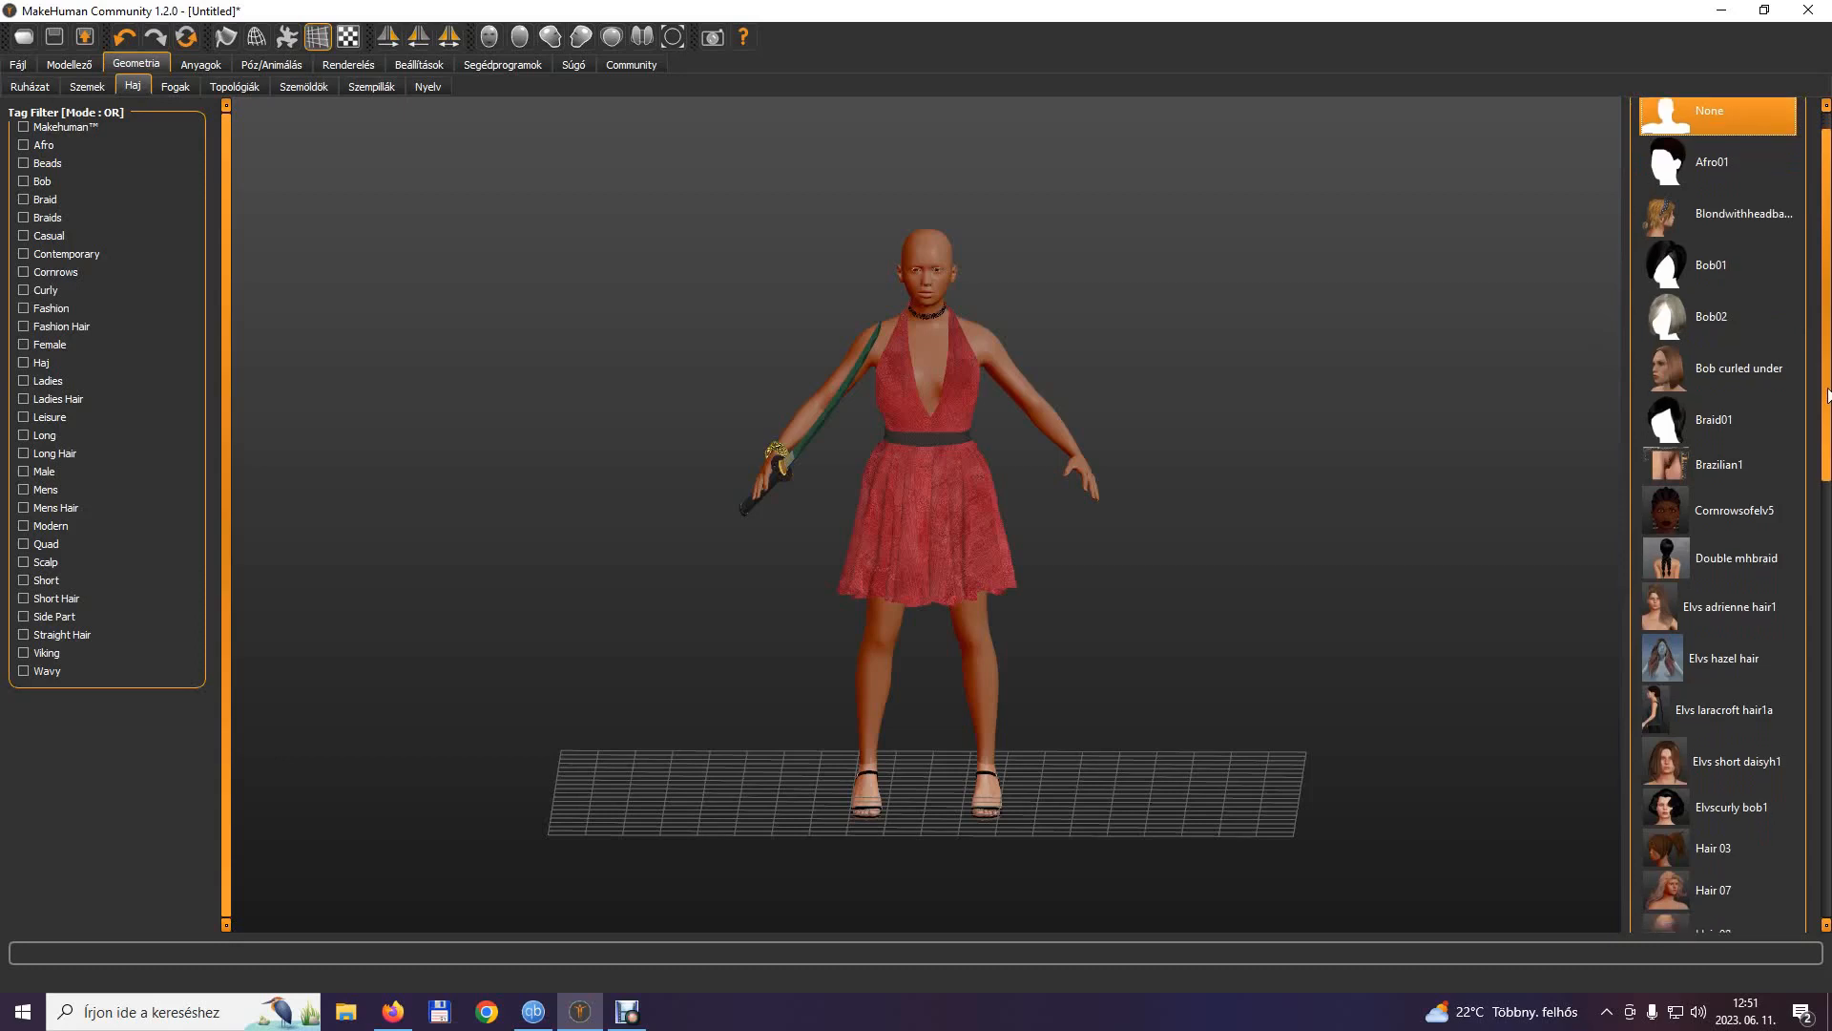
scroll(1829, 395, "down", 3)
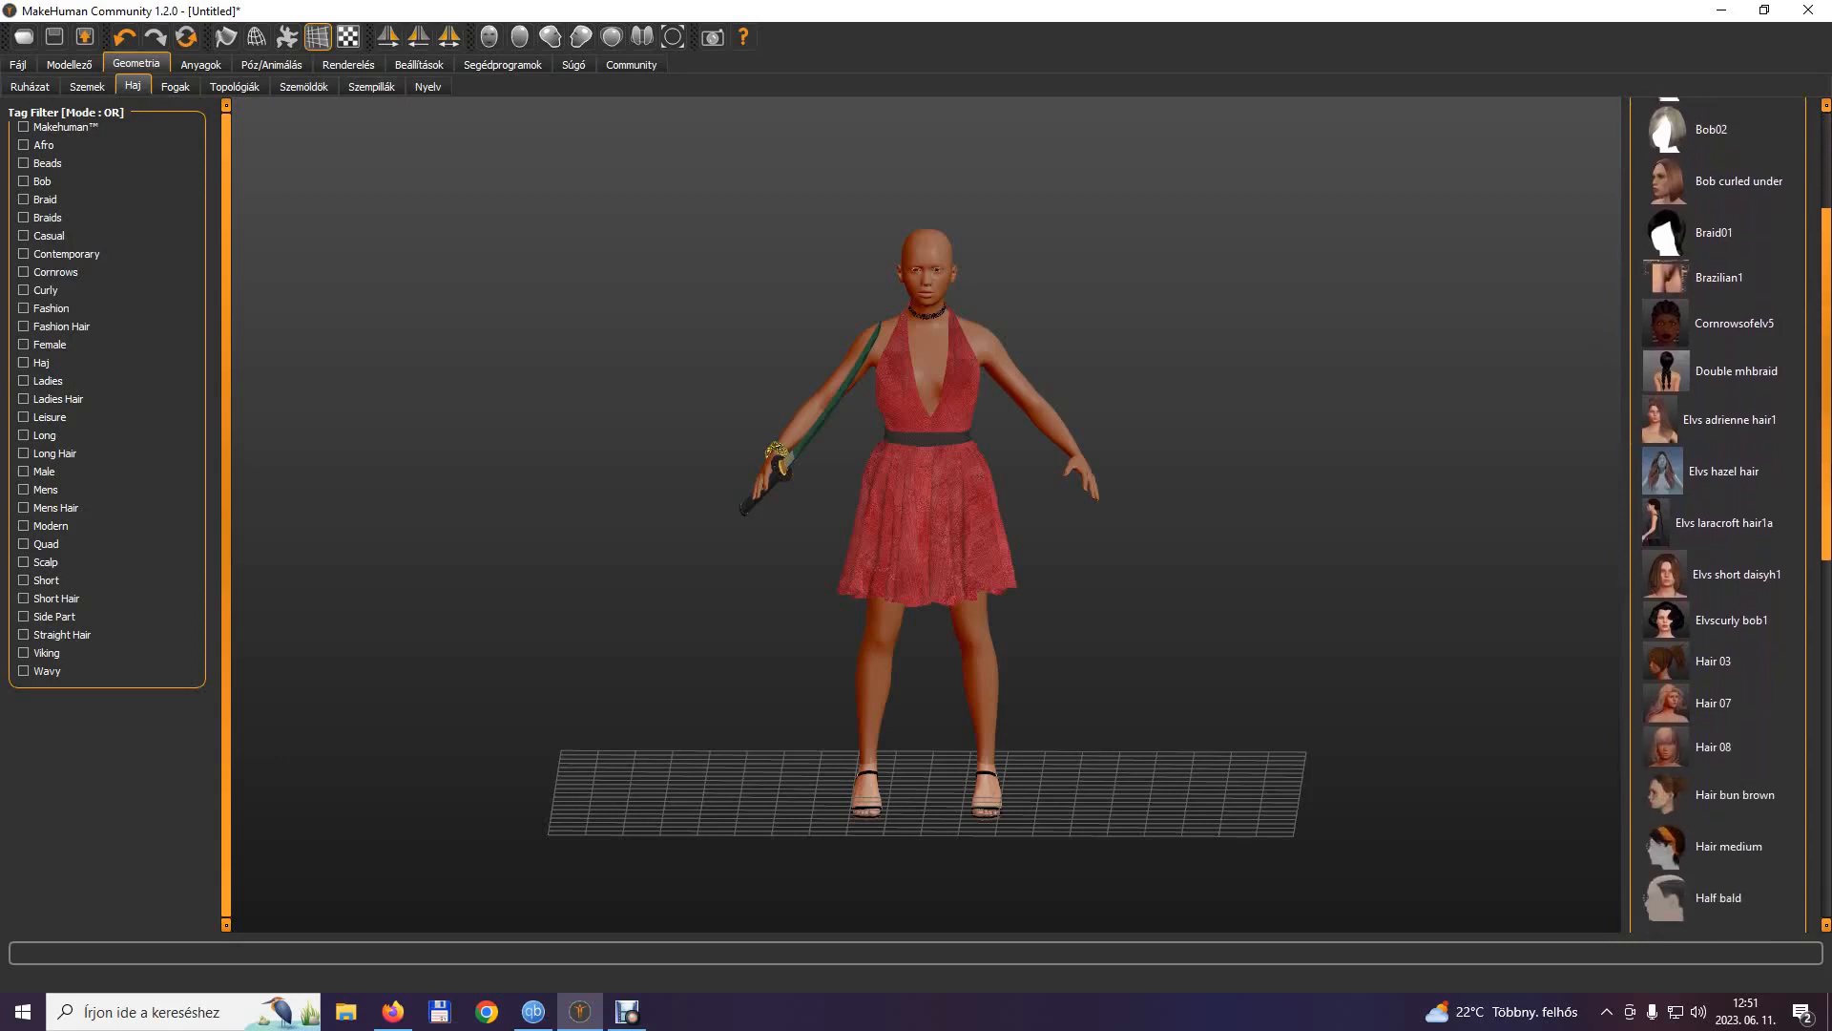
scroll(1830, 607, "down", 5)
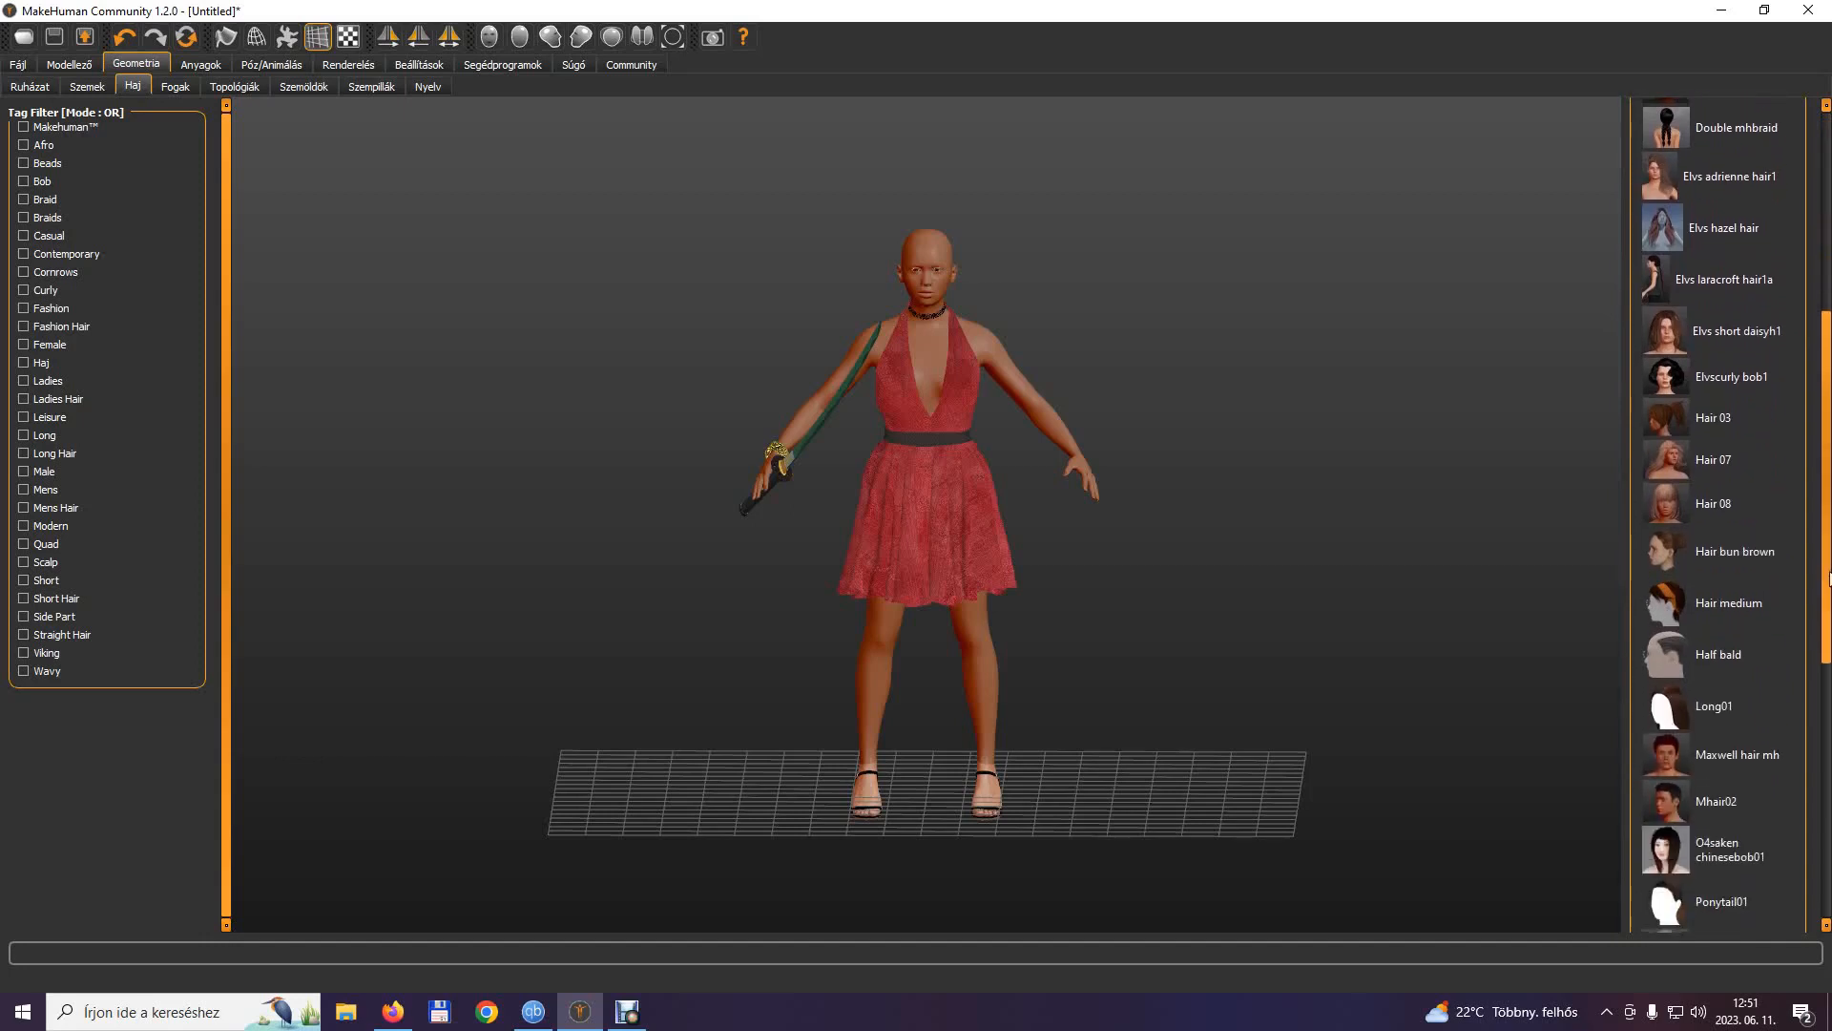
scroll(1829, 607, "down", 1)
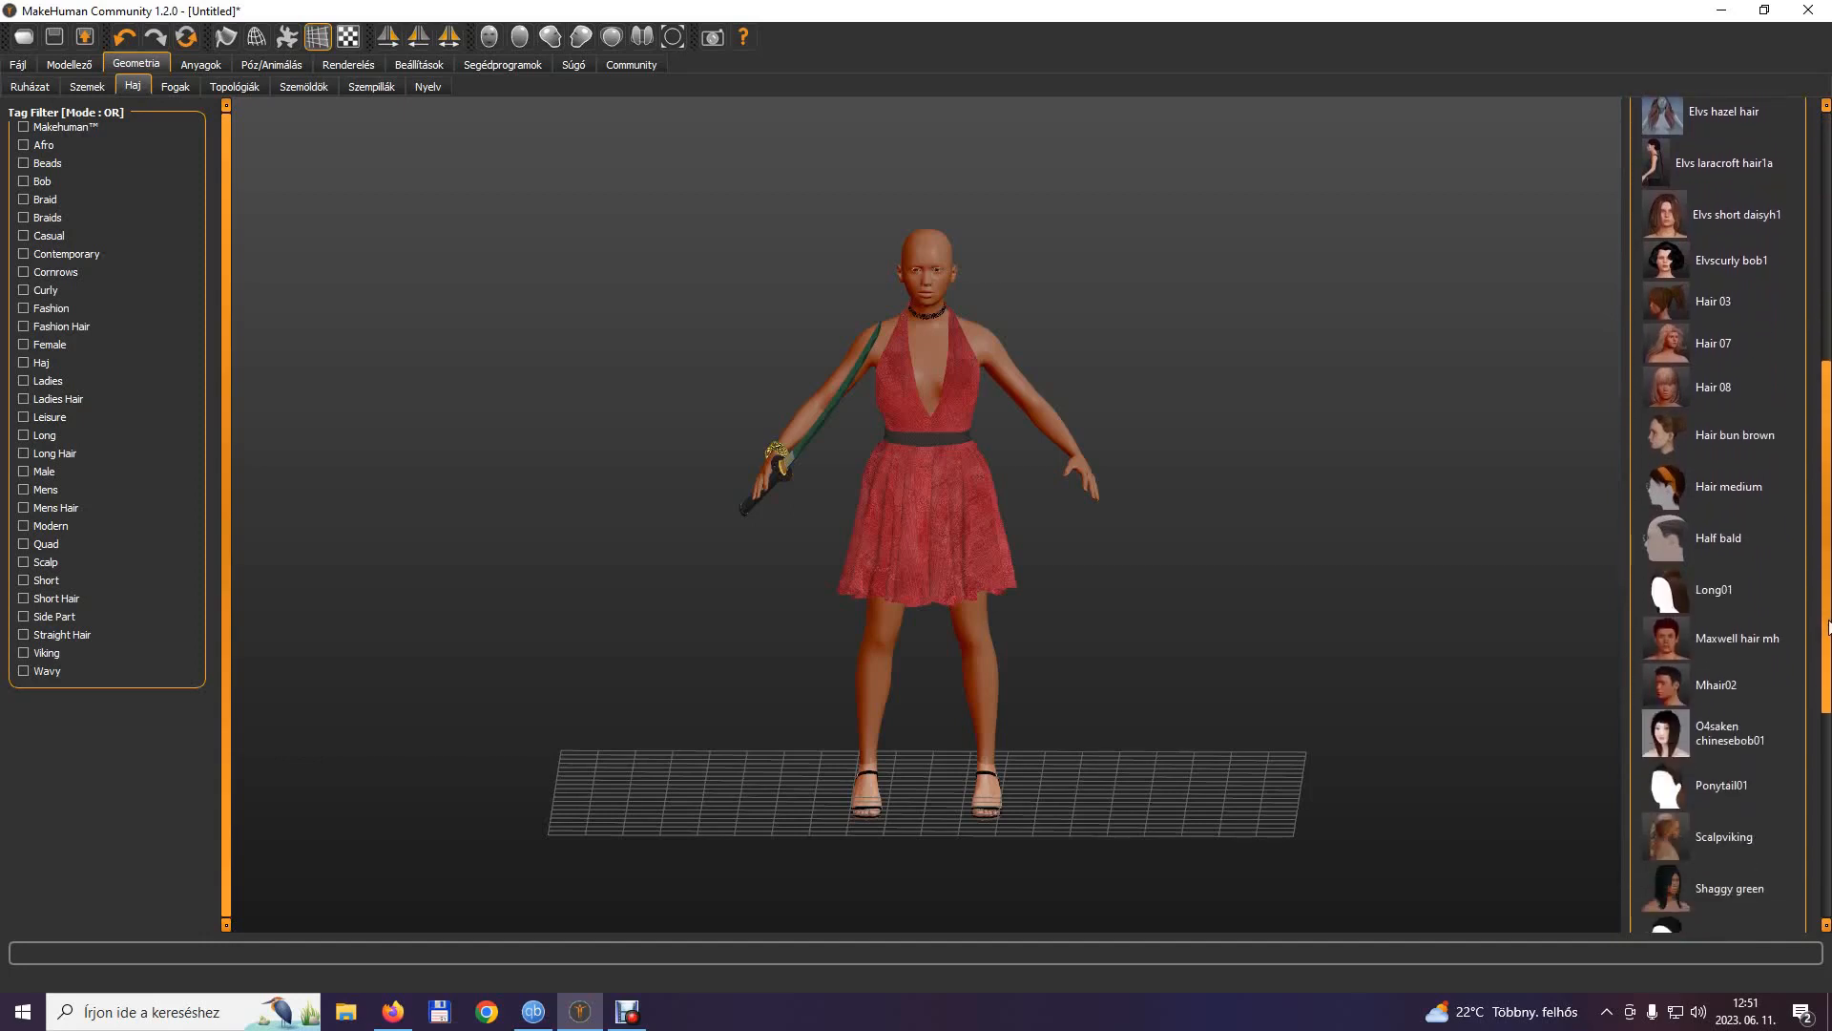
left_click(1662, 743)
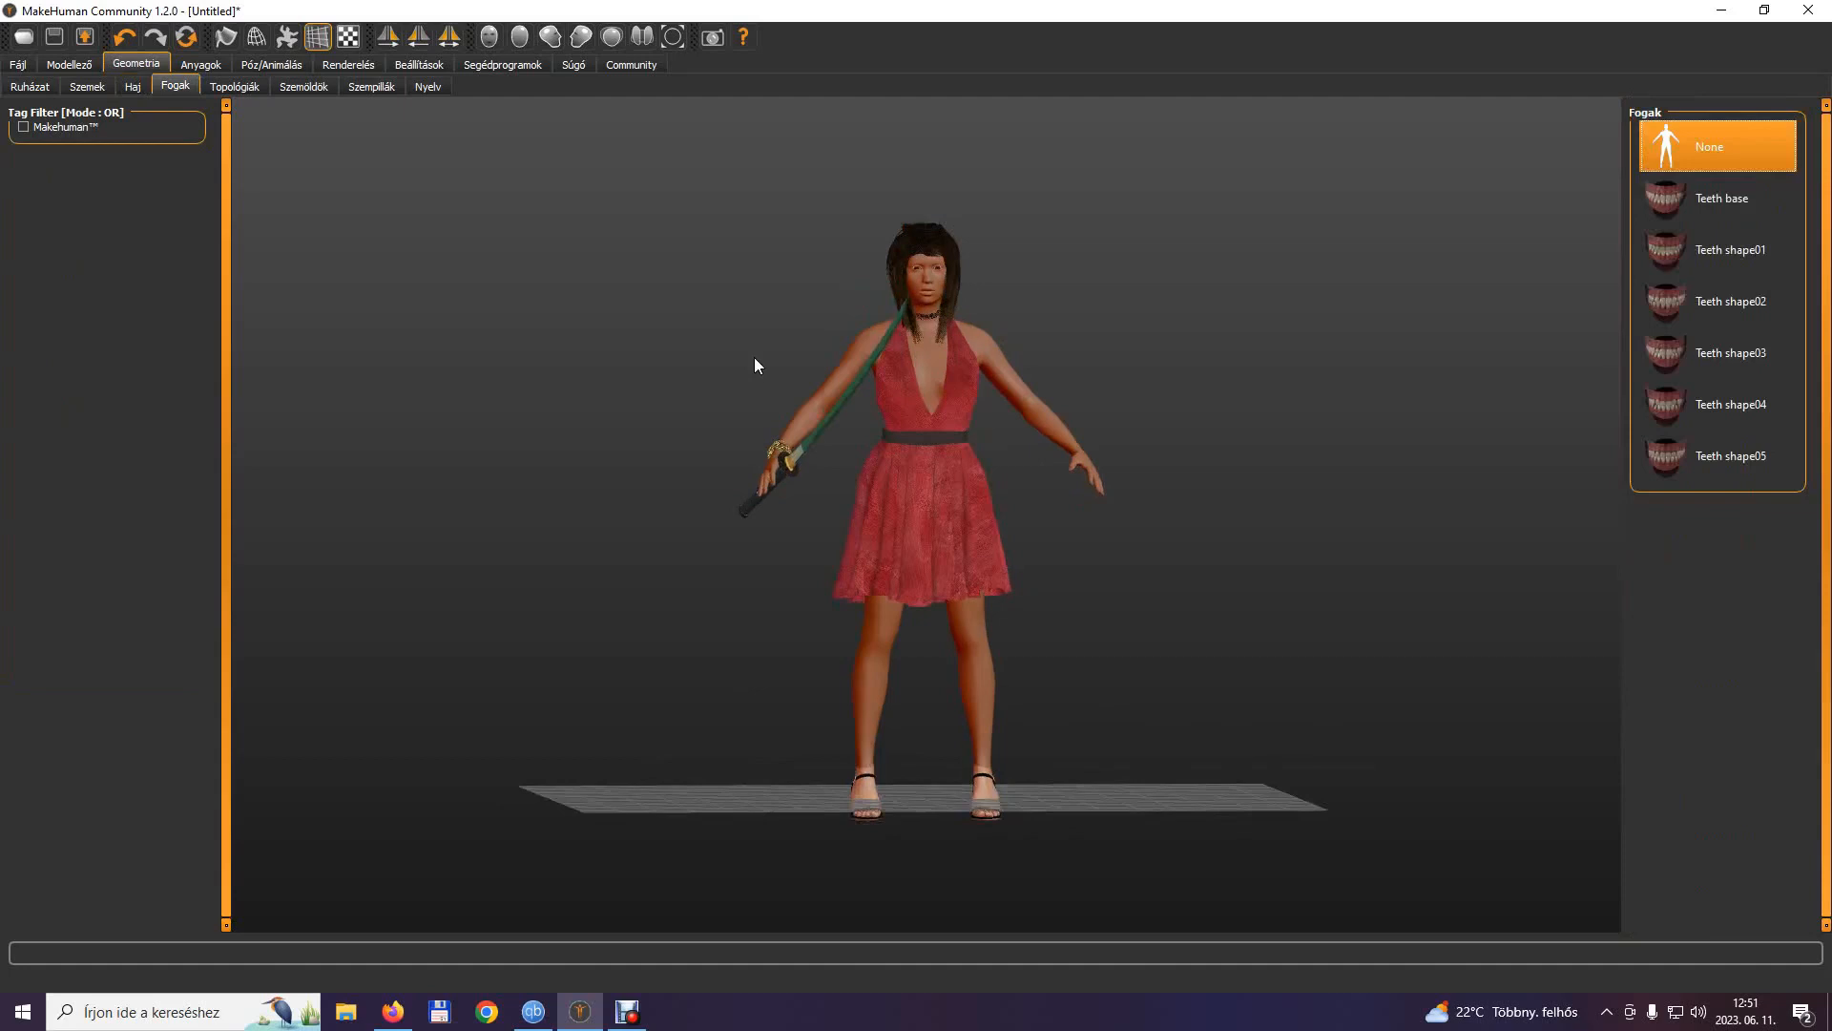
left_click_drag(753, 357, 736, 363)
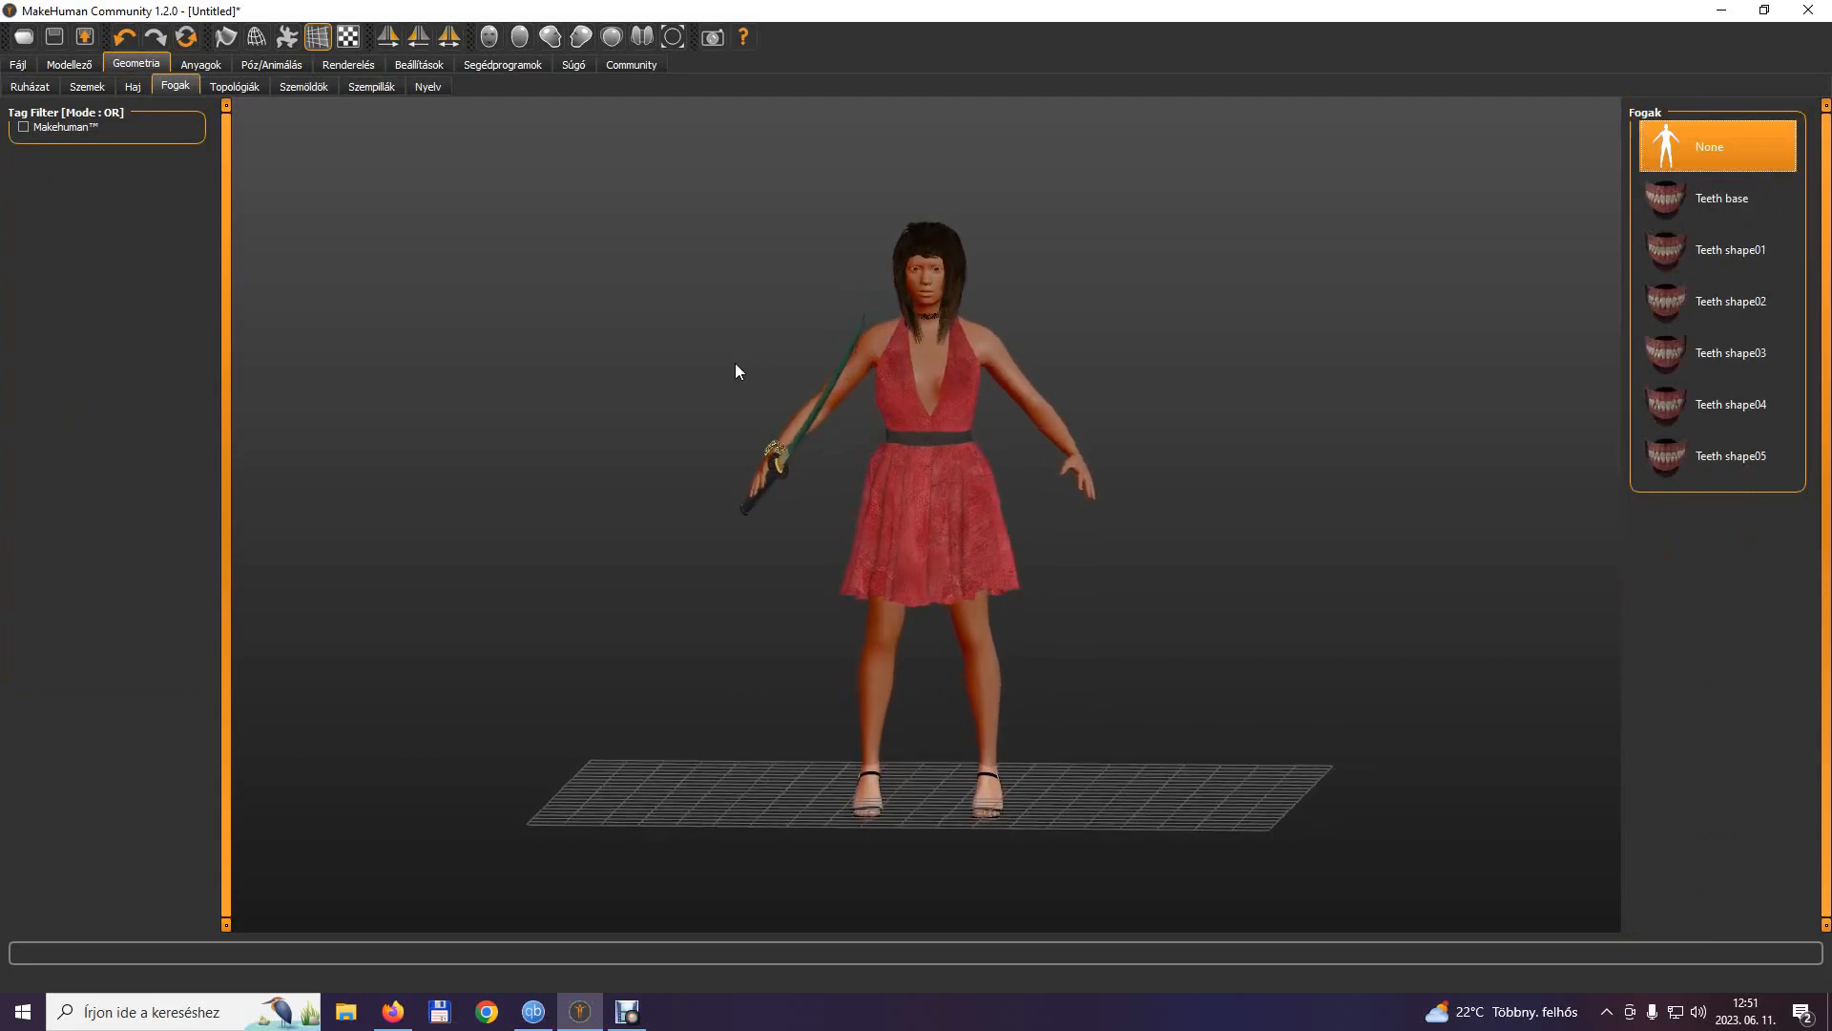
Set the body topology to Female generic and view the available eyelashes.
left_click(244, 87)
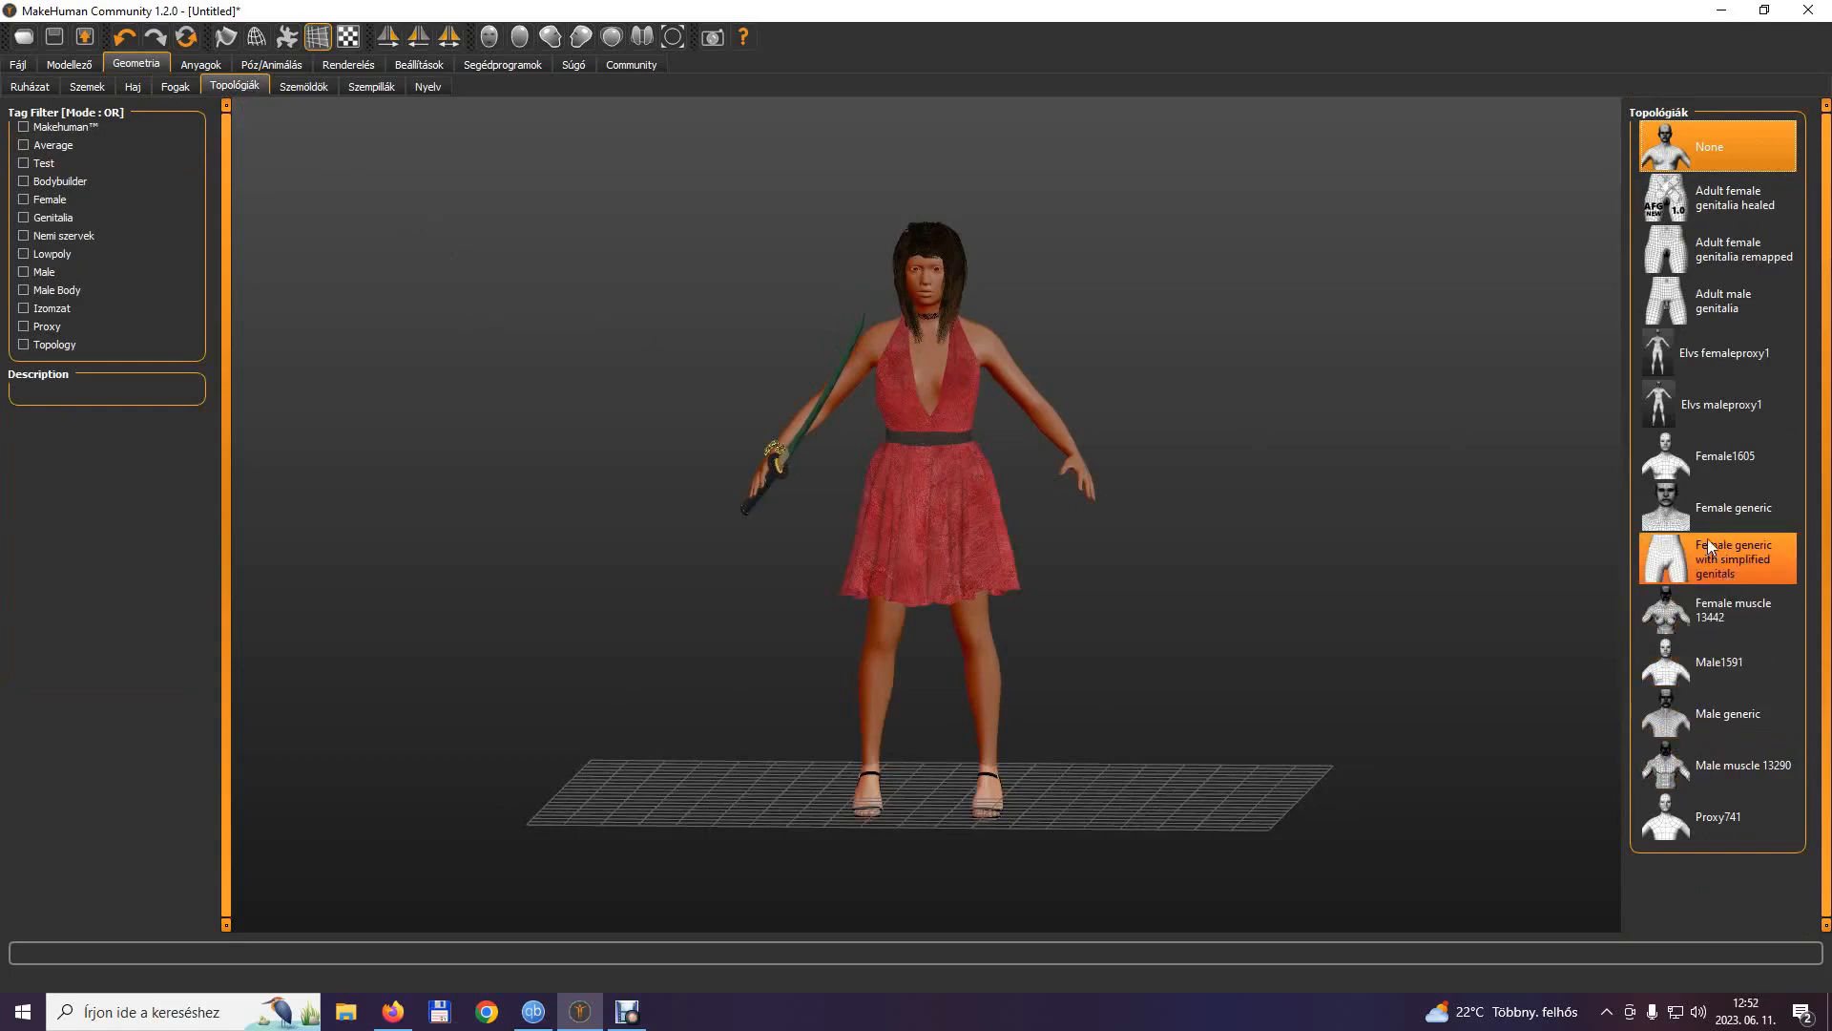
left_click(1695, 502)
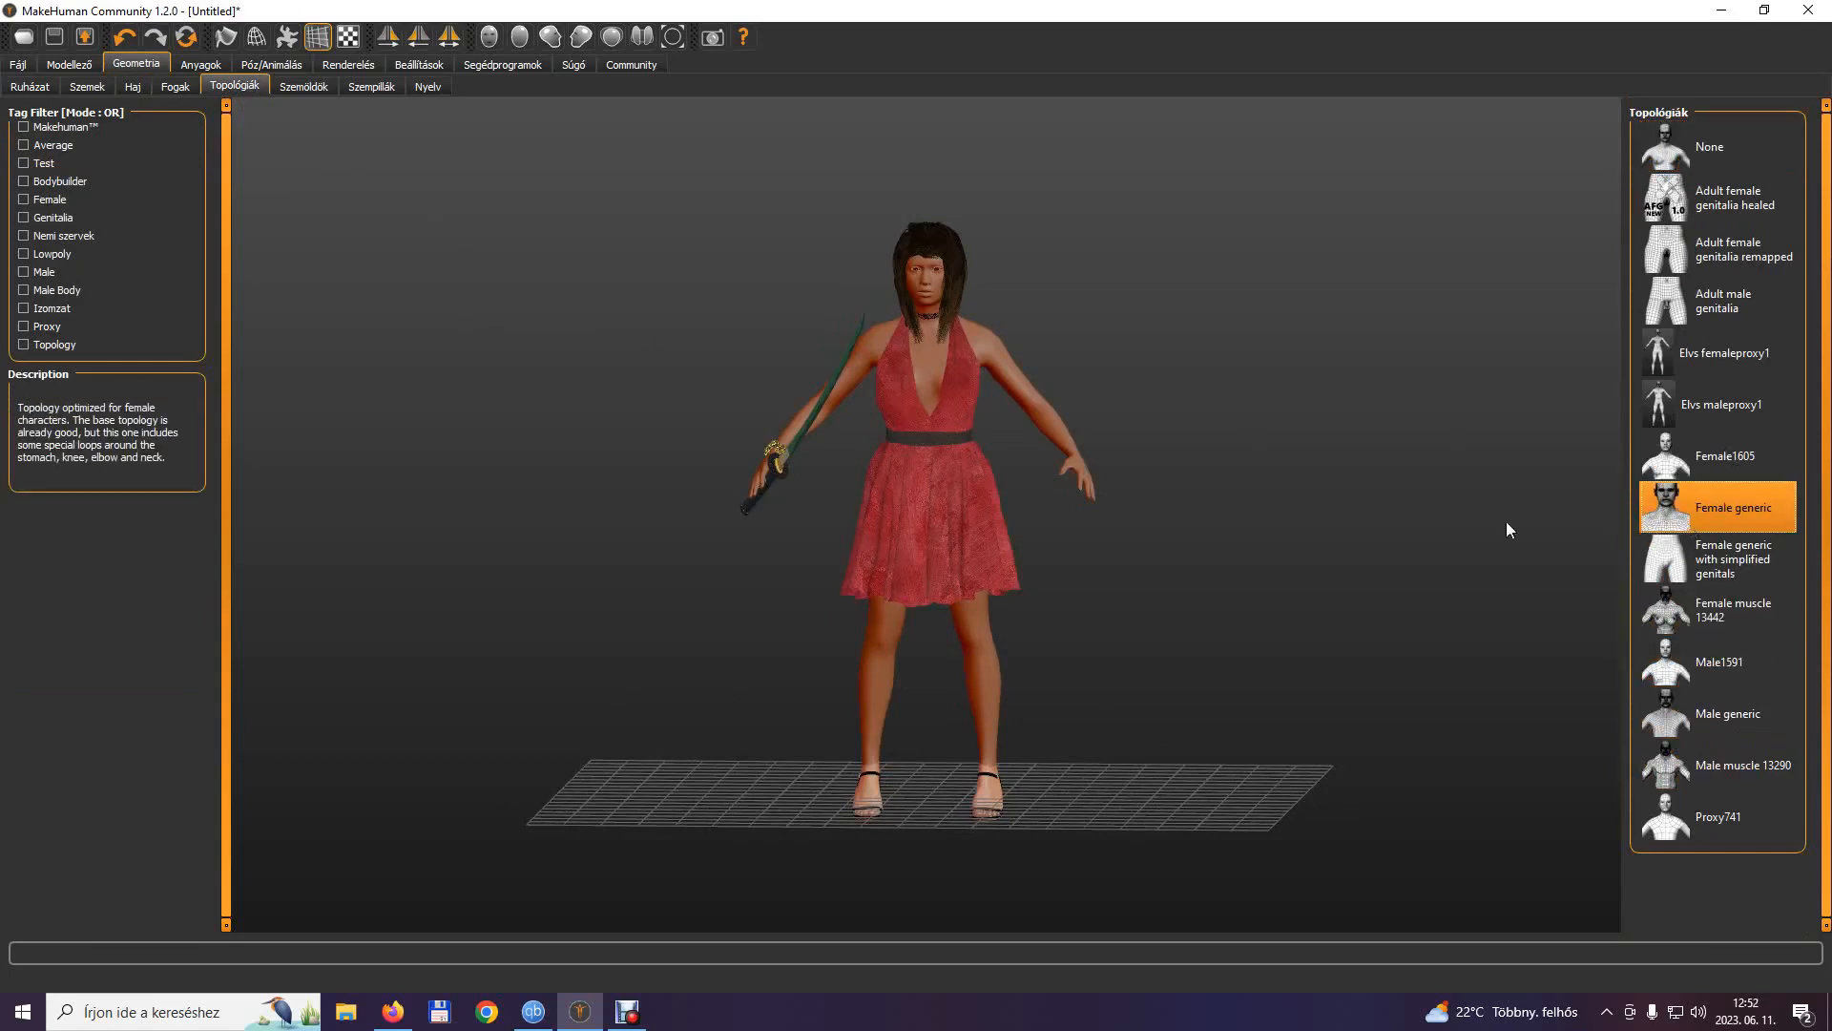
left_click(371, 86)
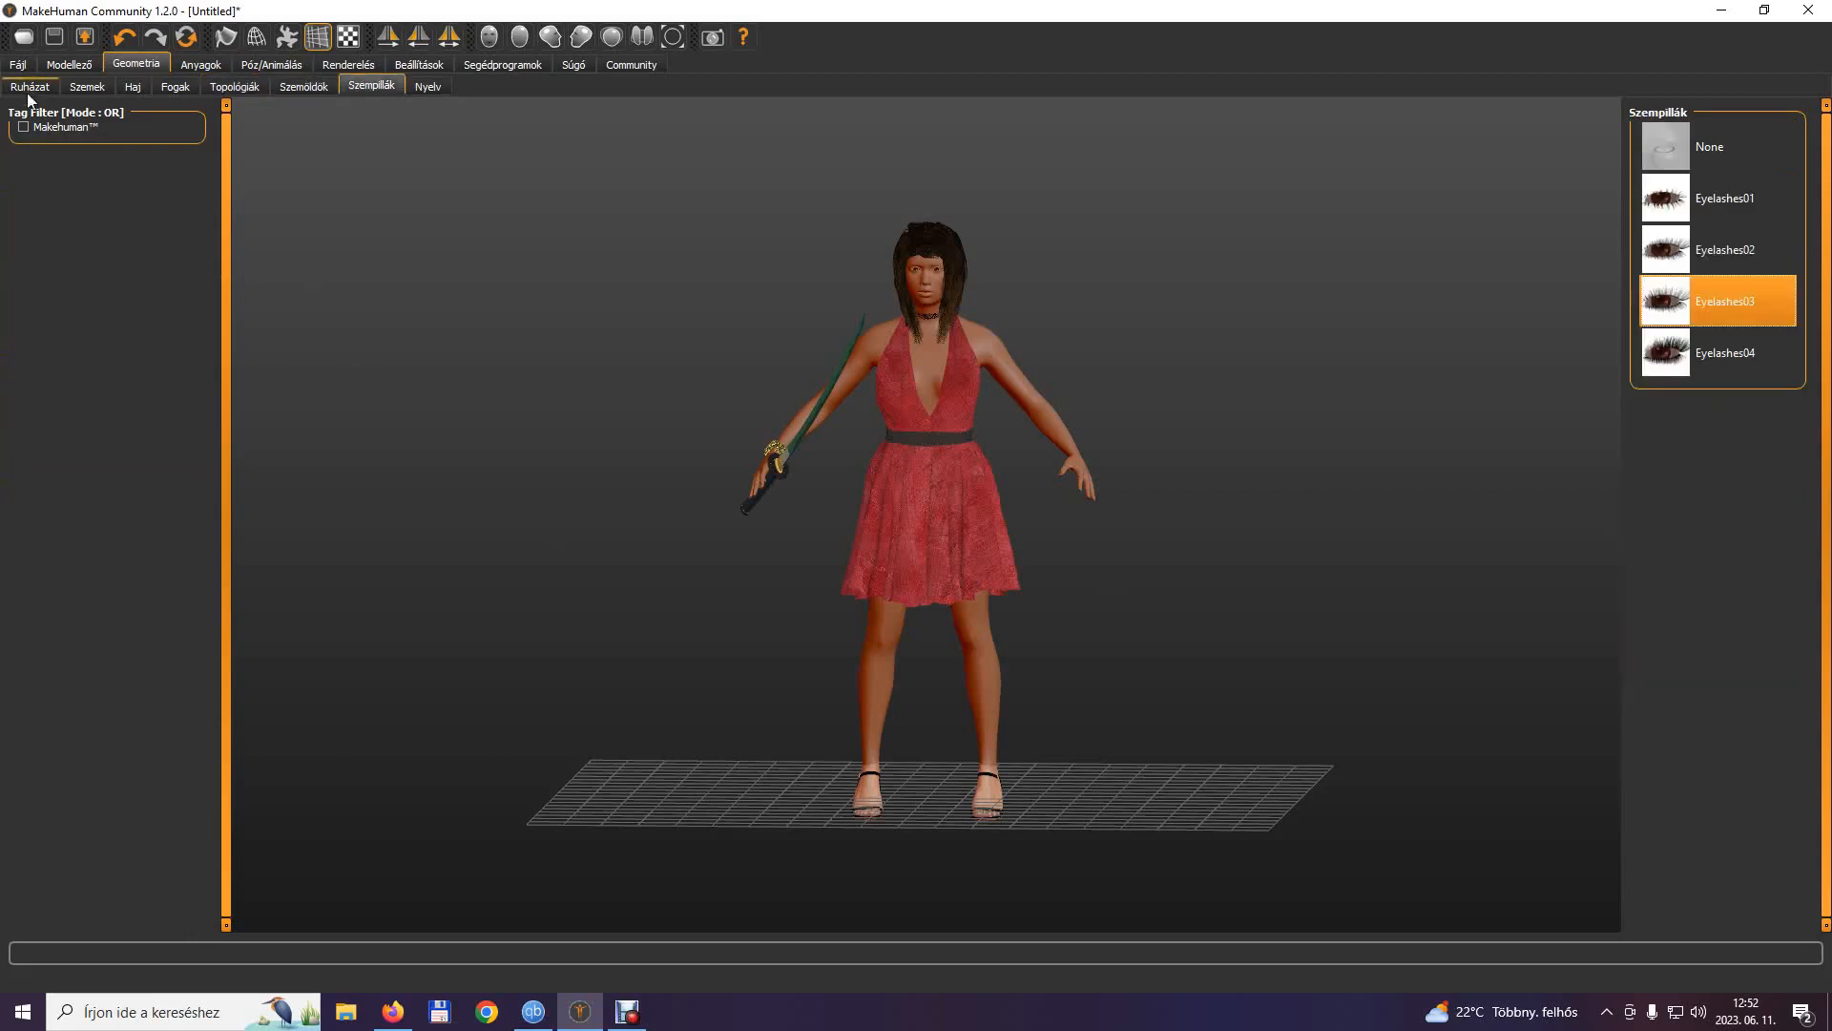
Apply the Young asian female skin material to the model and set its eye material to Brownlight.
left_click(214, 70)
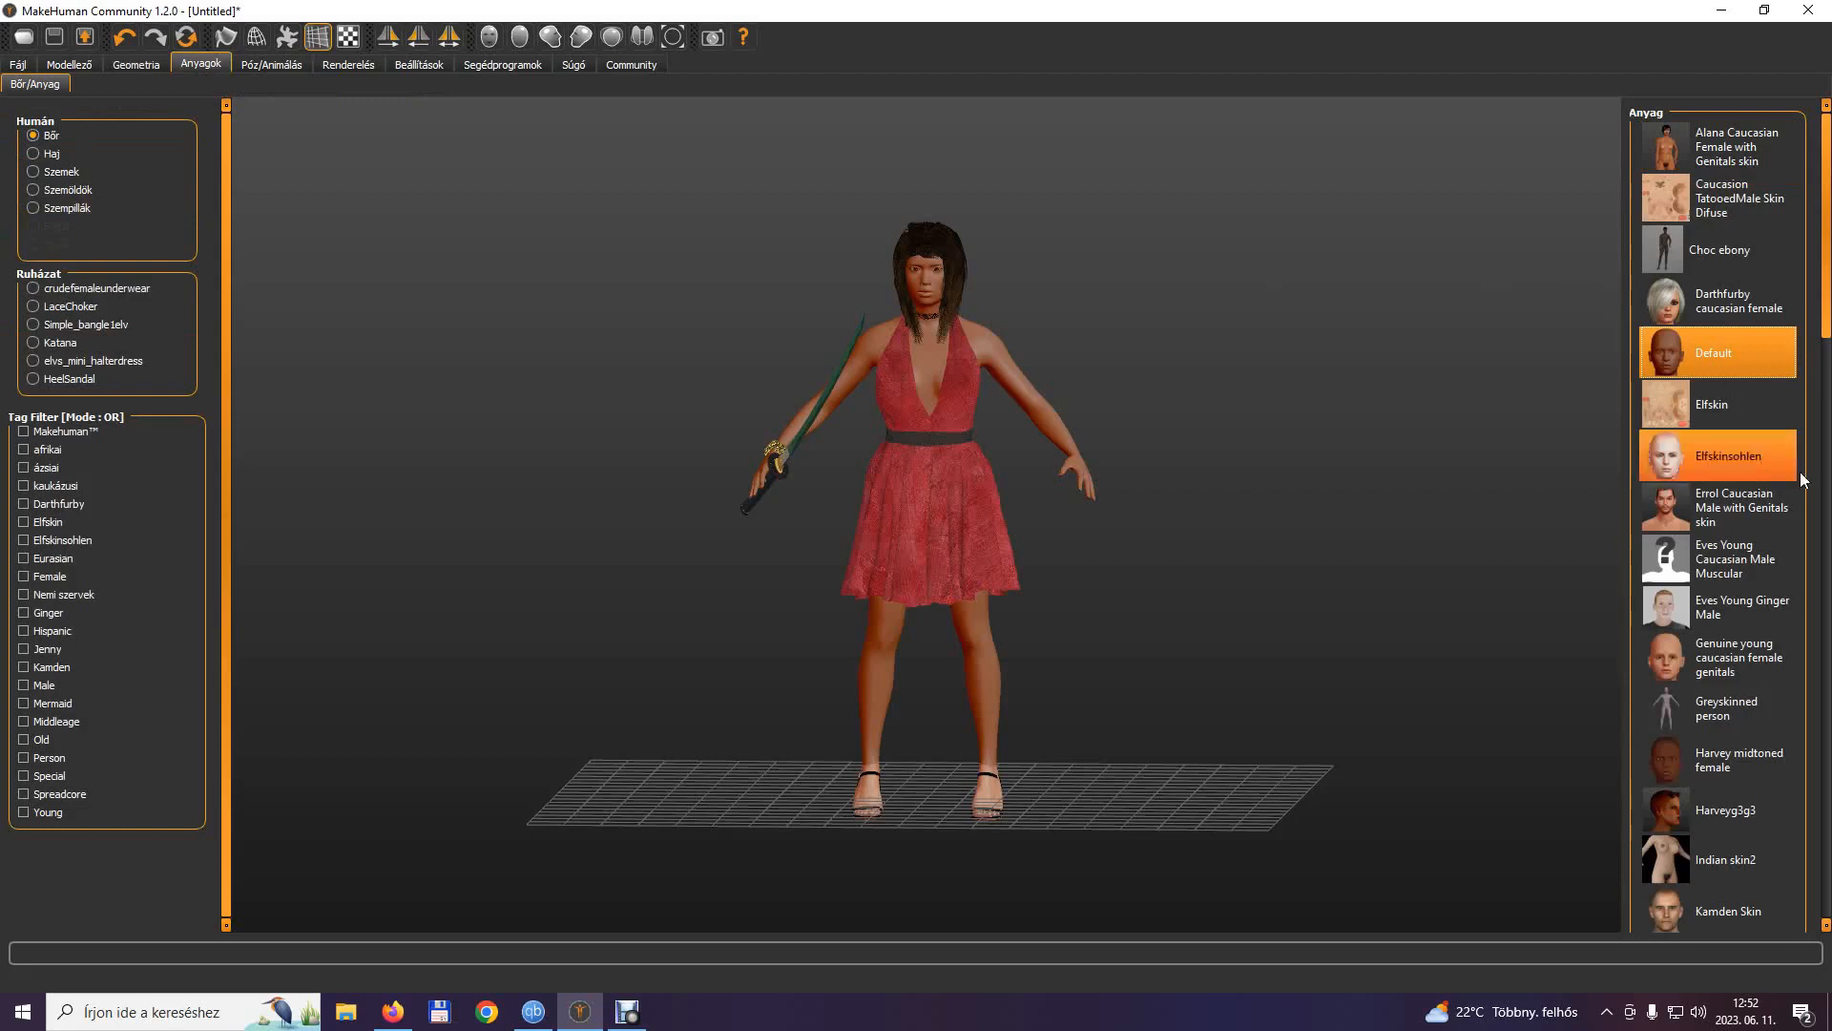
scroll(1718, 456, "down", 10)
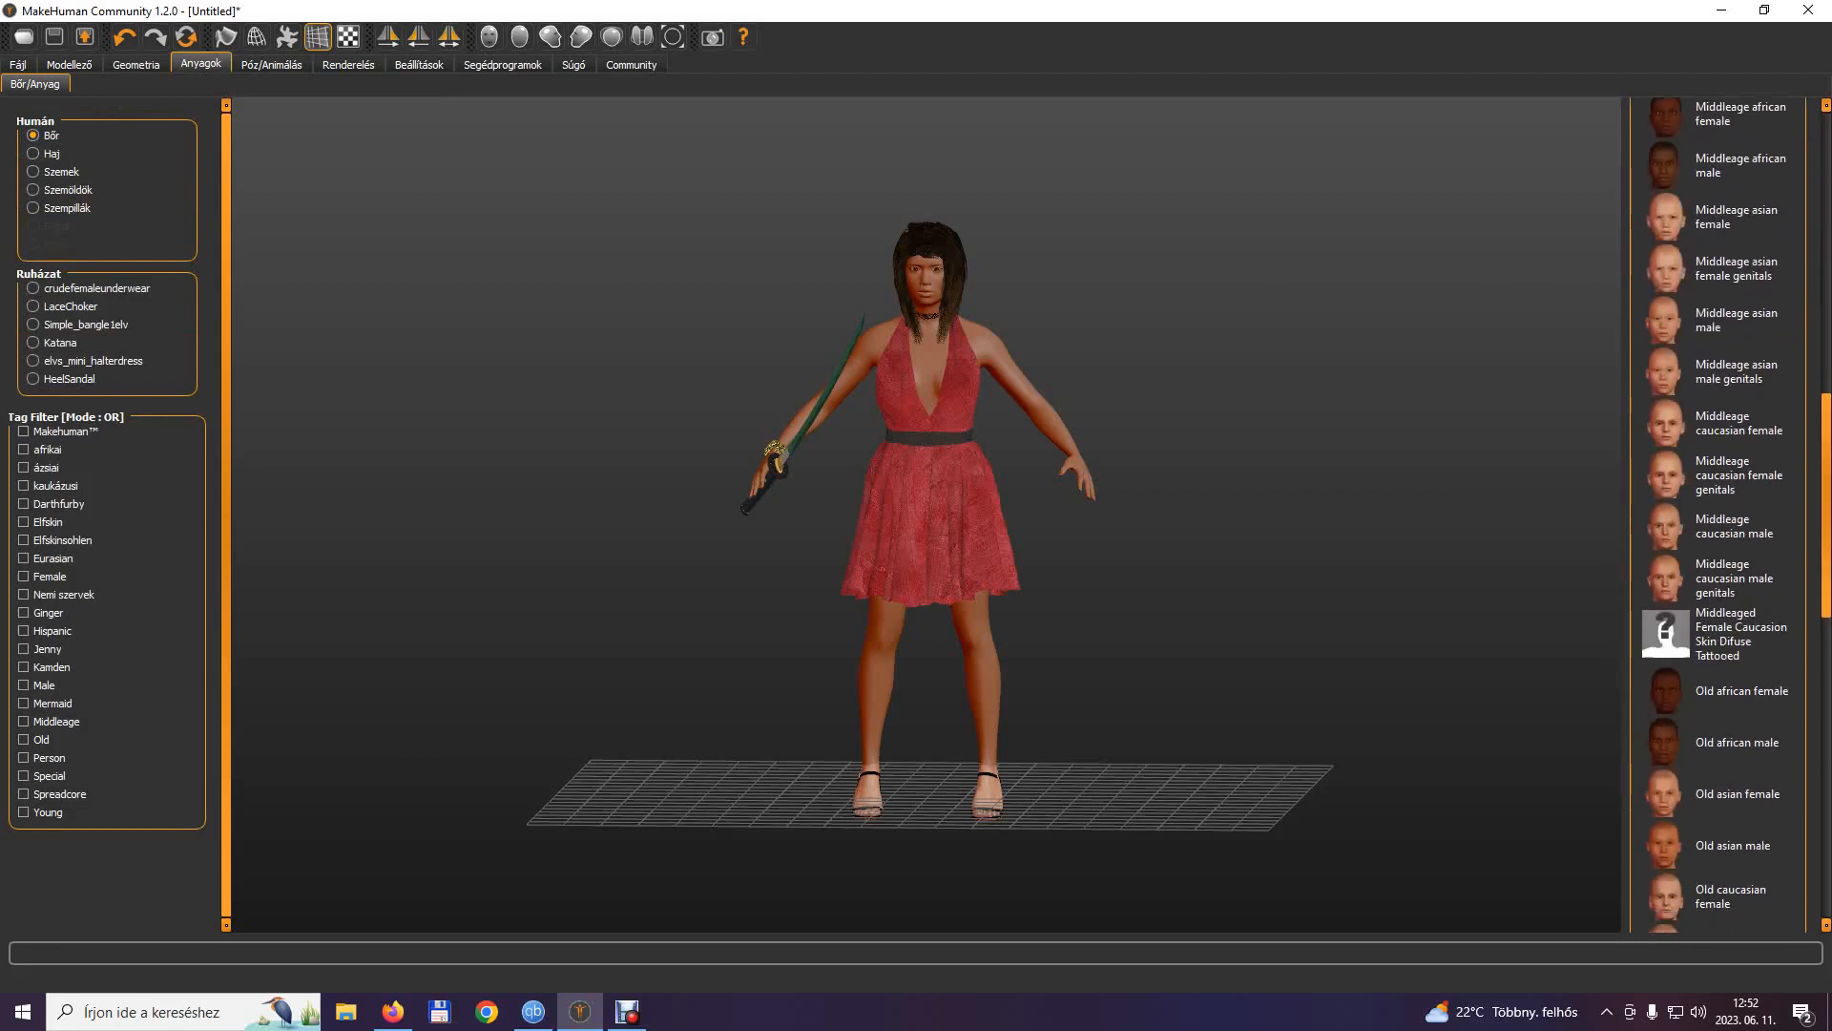
scroll(1718, 516, "down", 8)
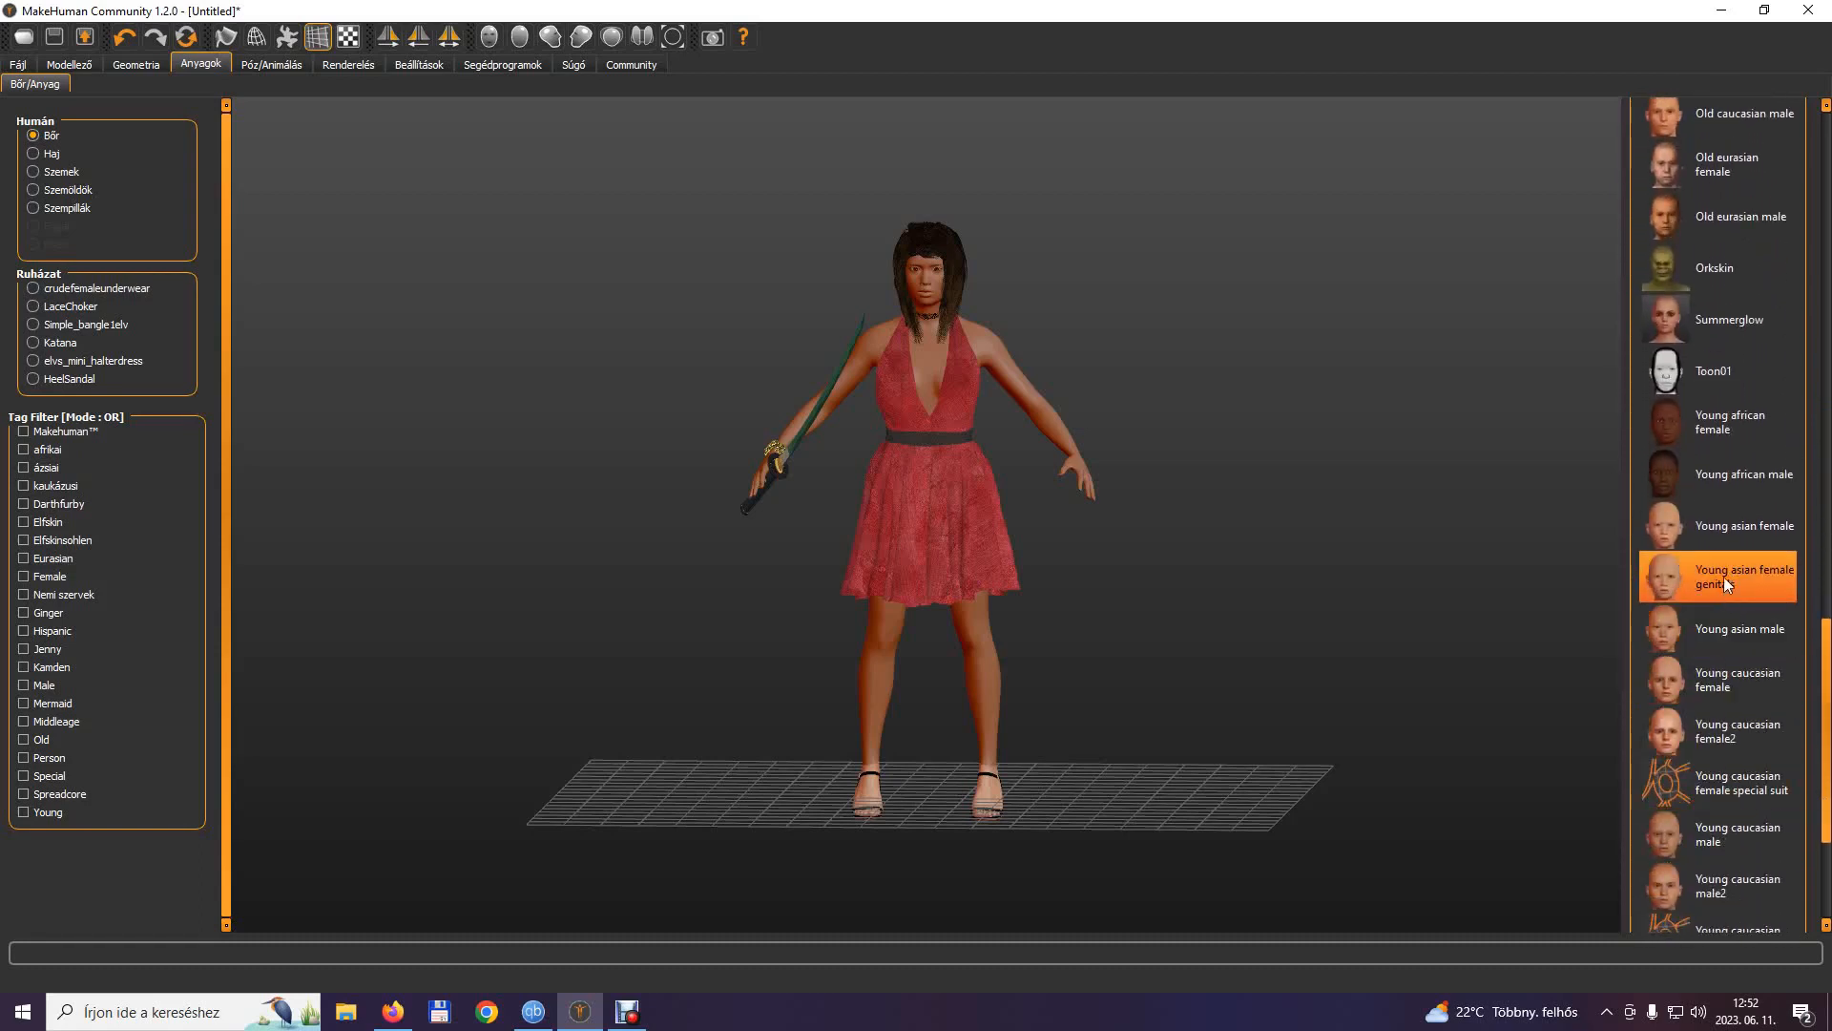
left_click(1723, 532)
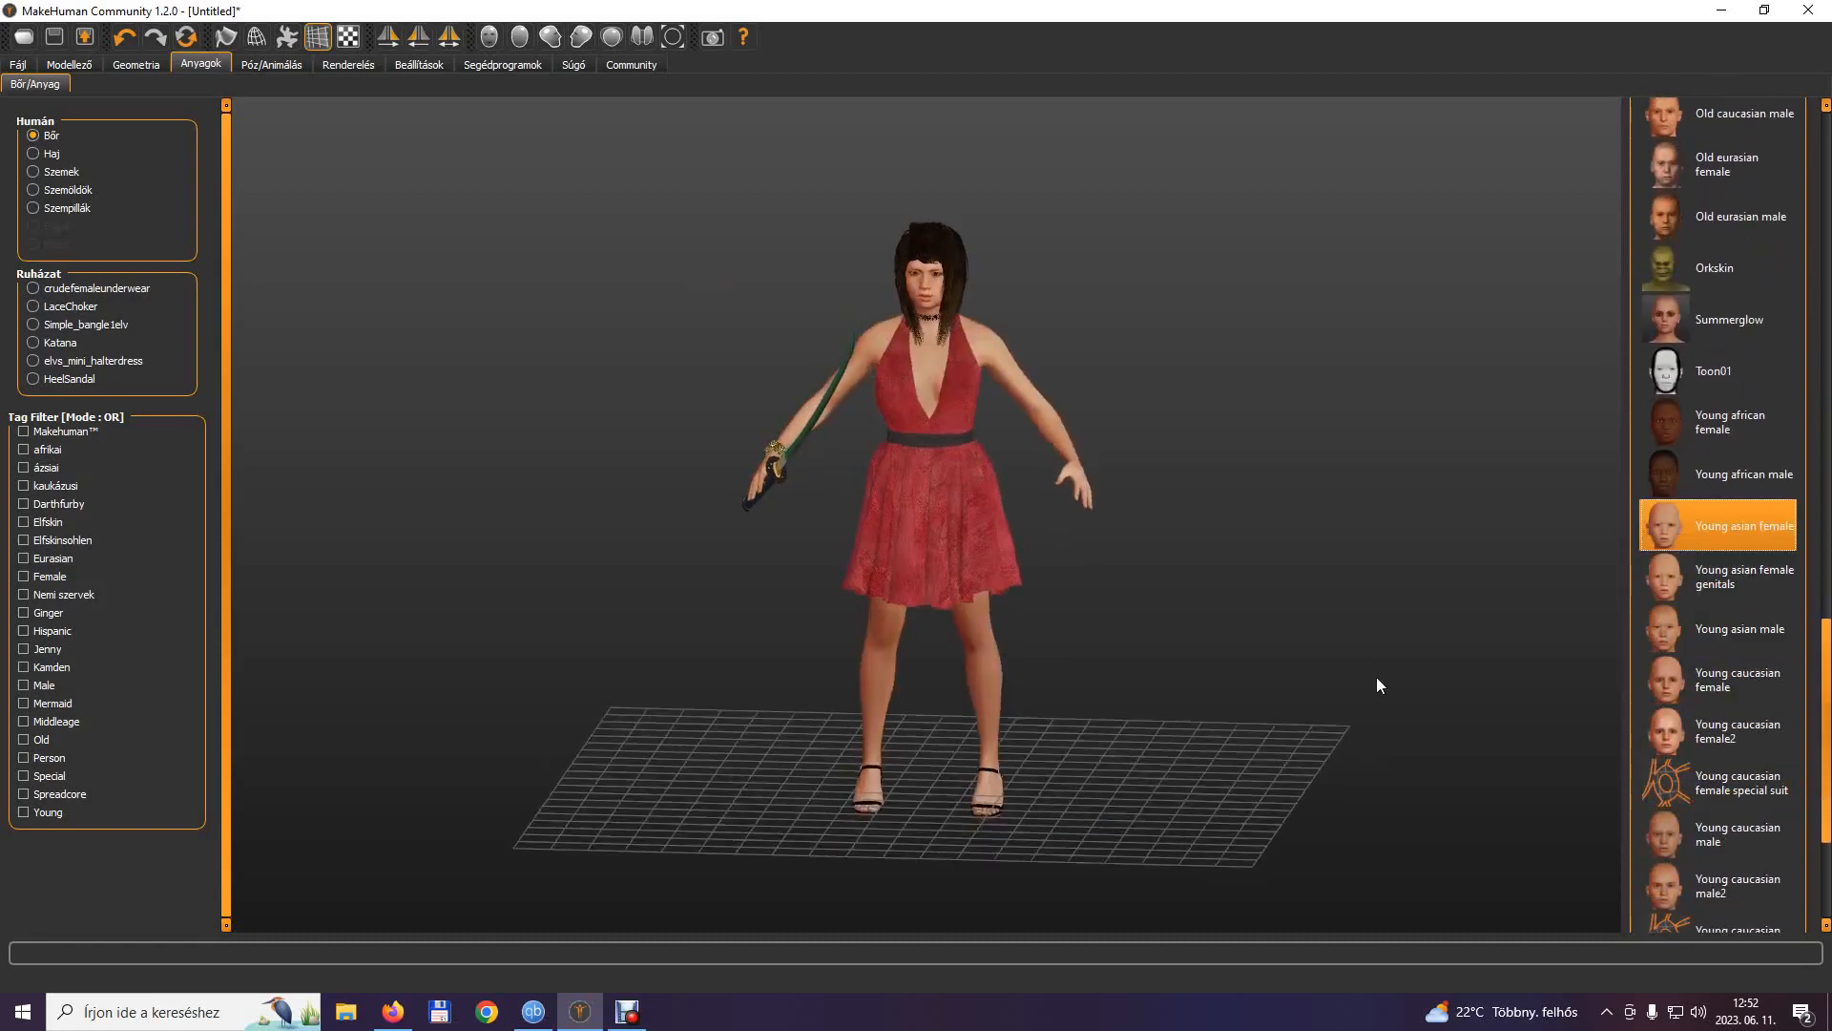
left_click(34, 172)
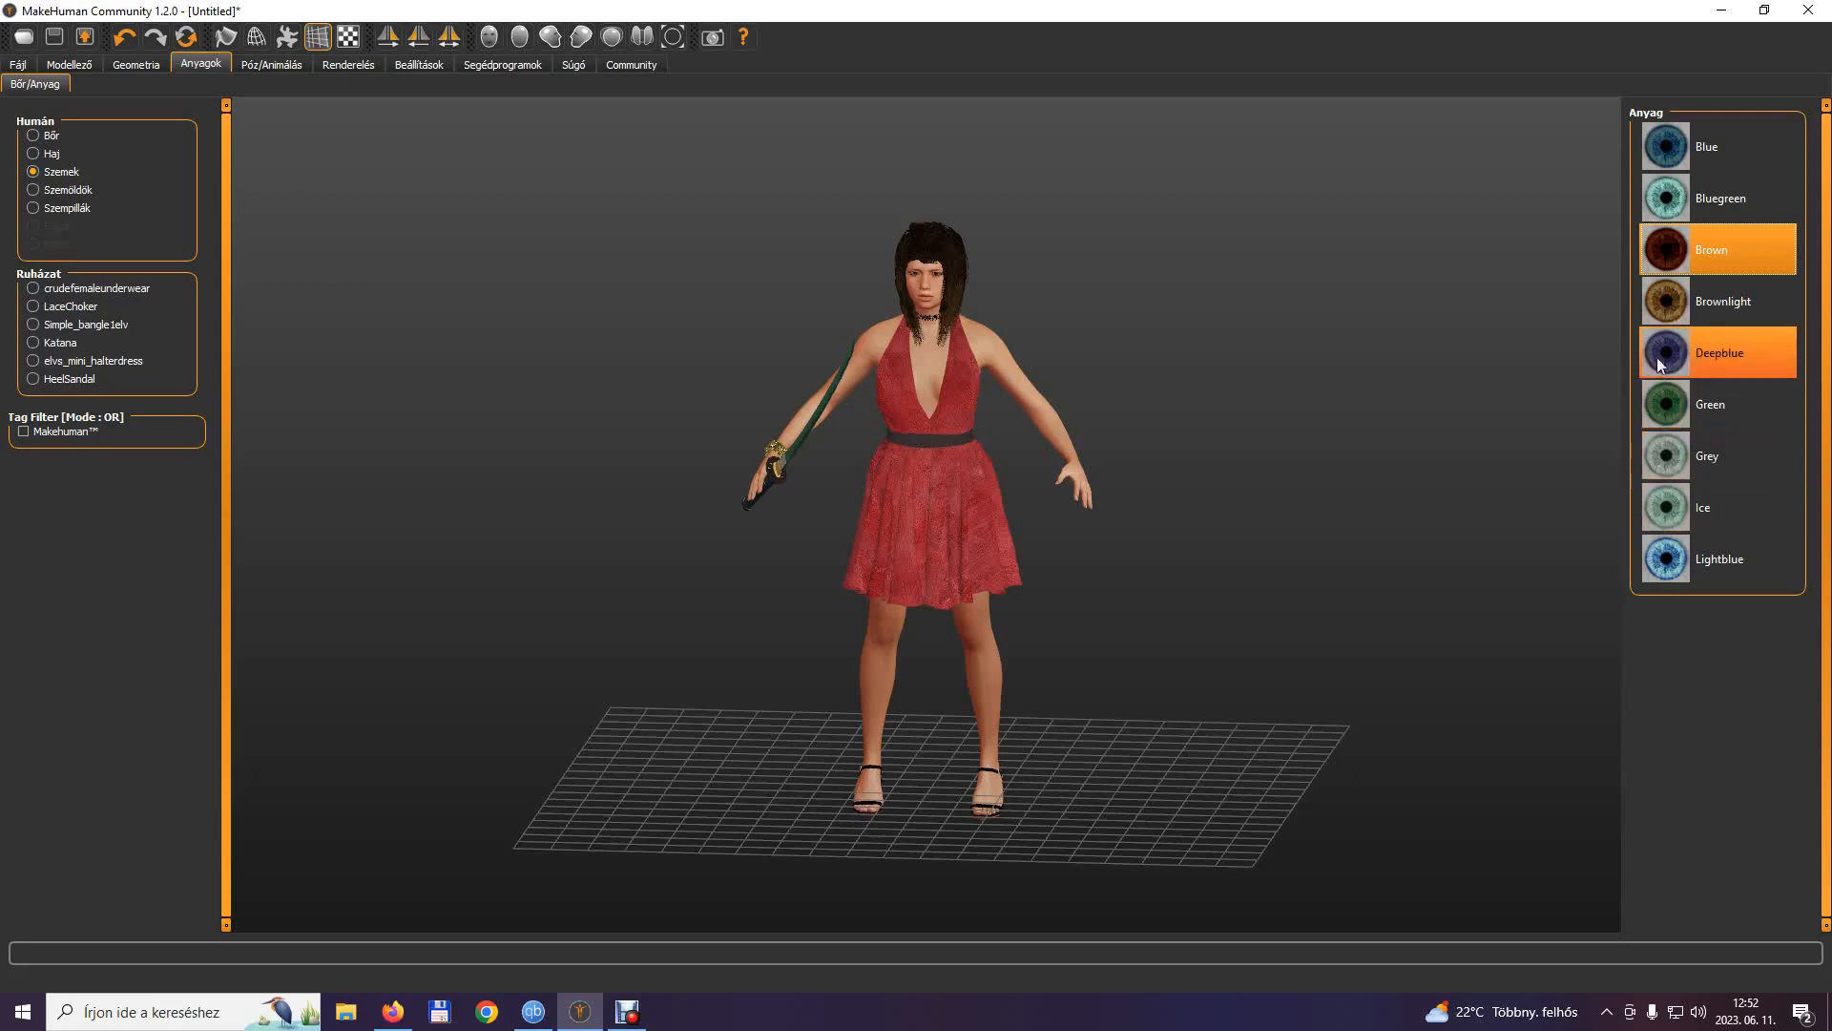
left_click(1658, 300)
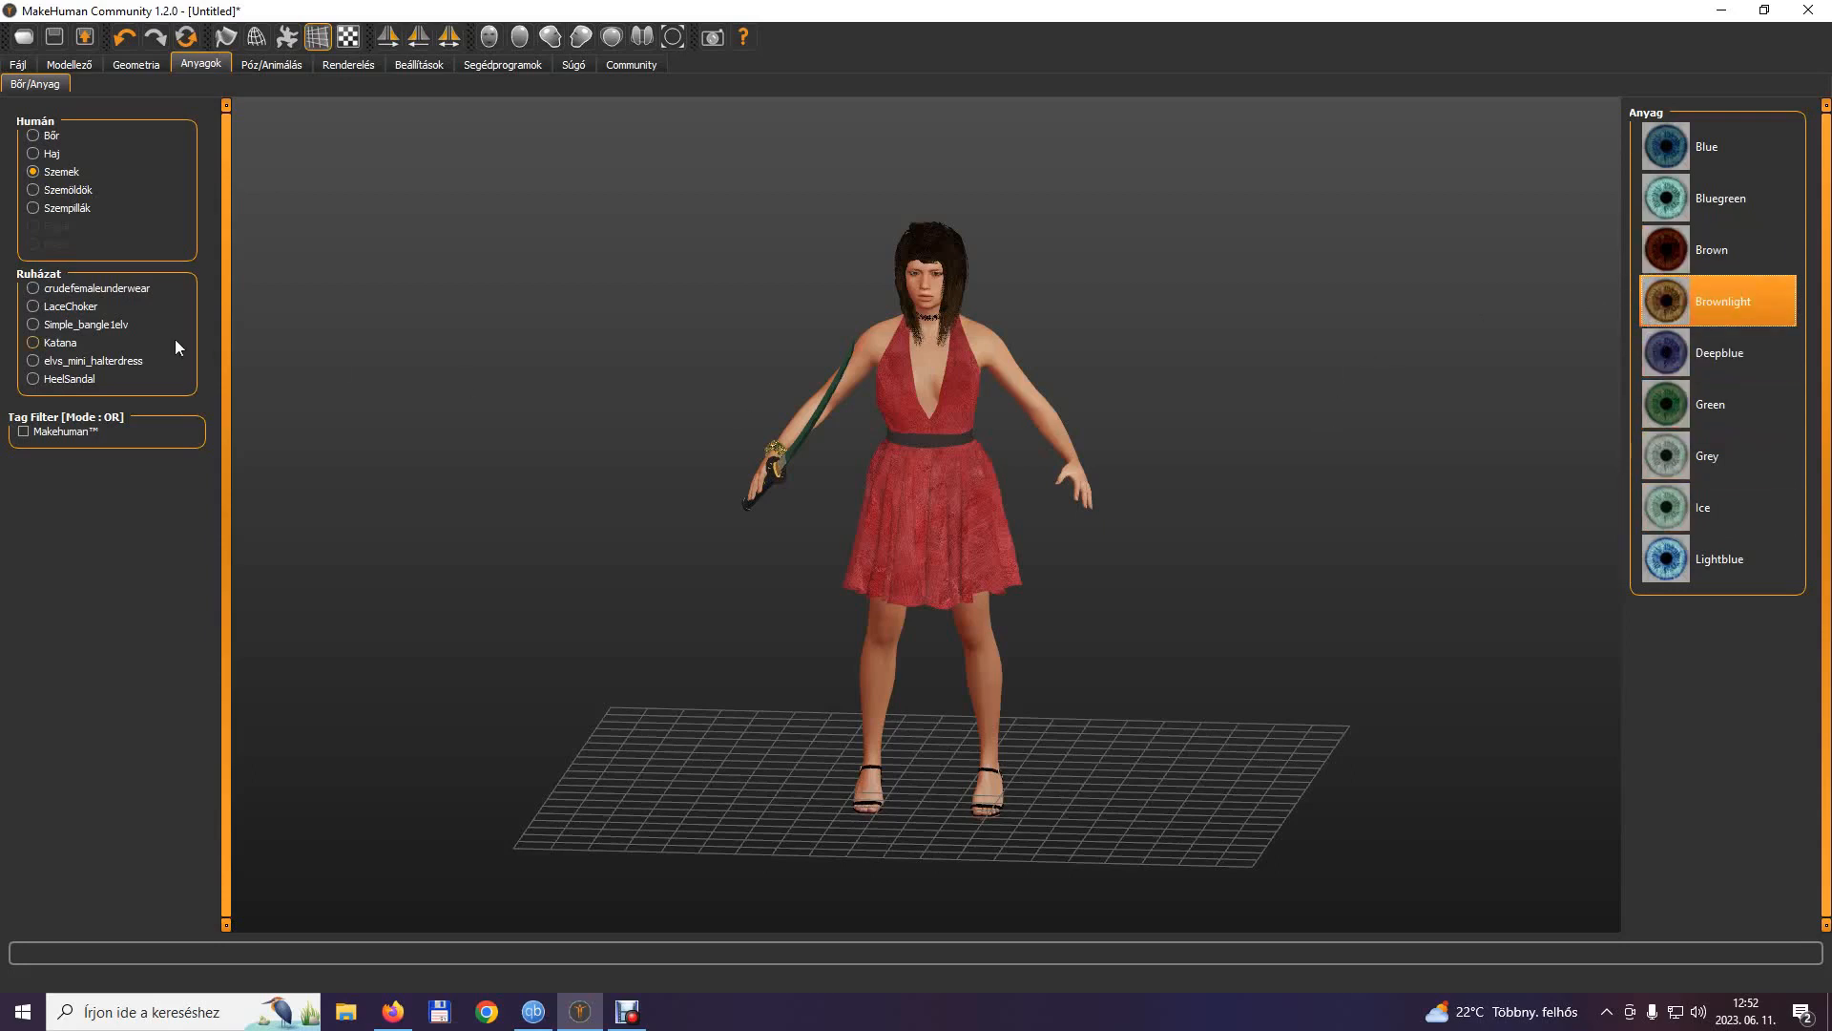
Assign the Game engine rig to the character and put it in the Standing04 pose.
left_click(287, 64)
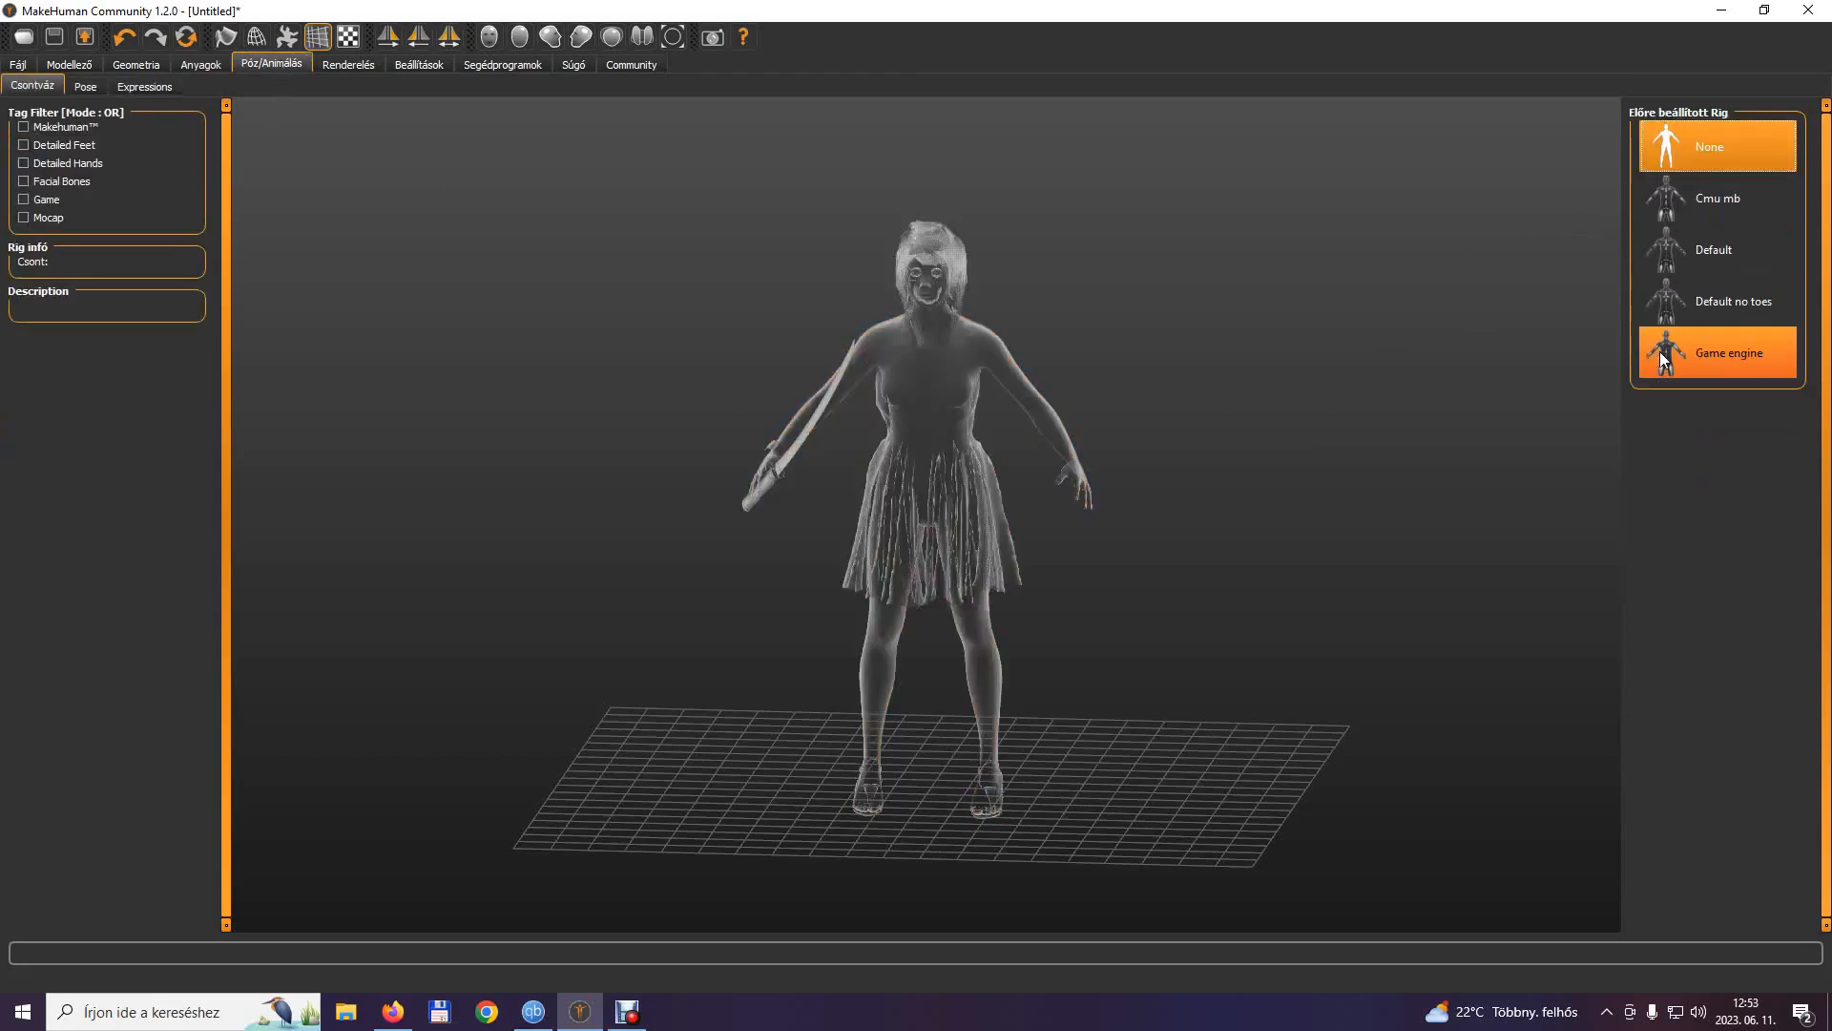
left_click(1664, 359)
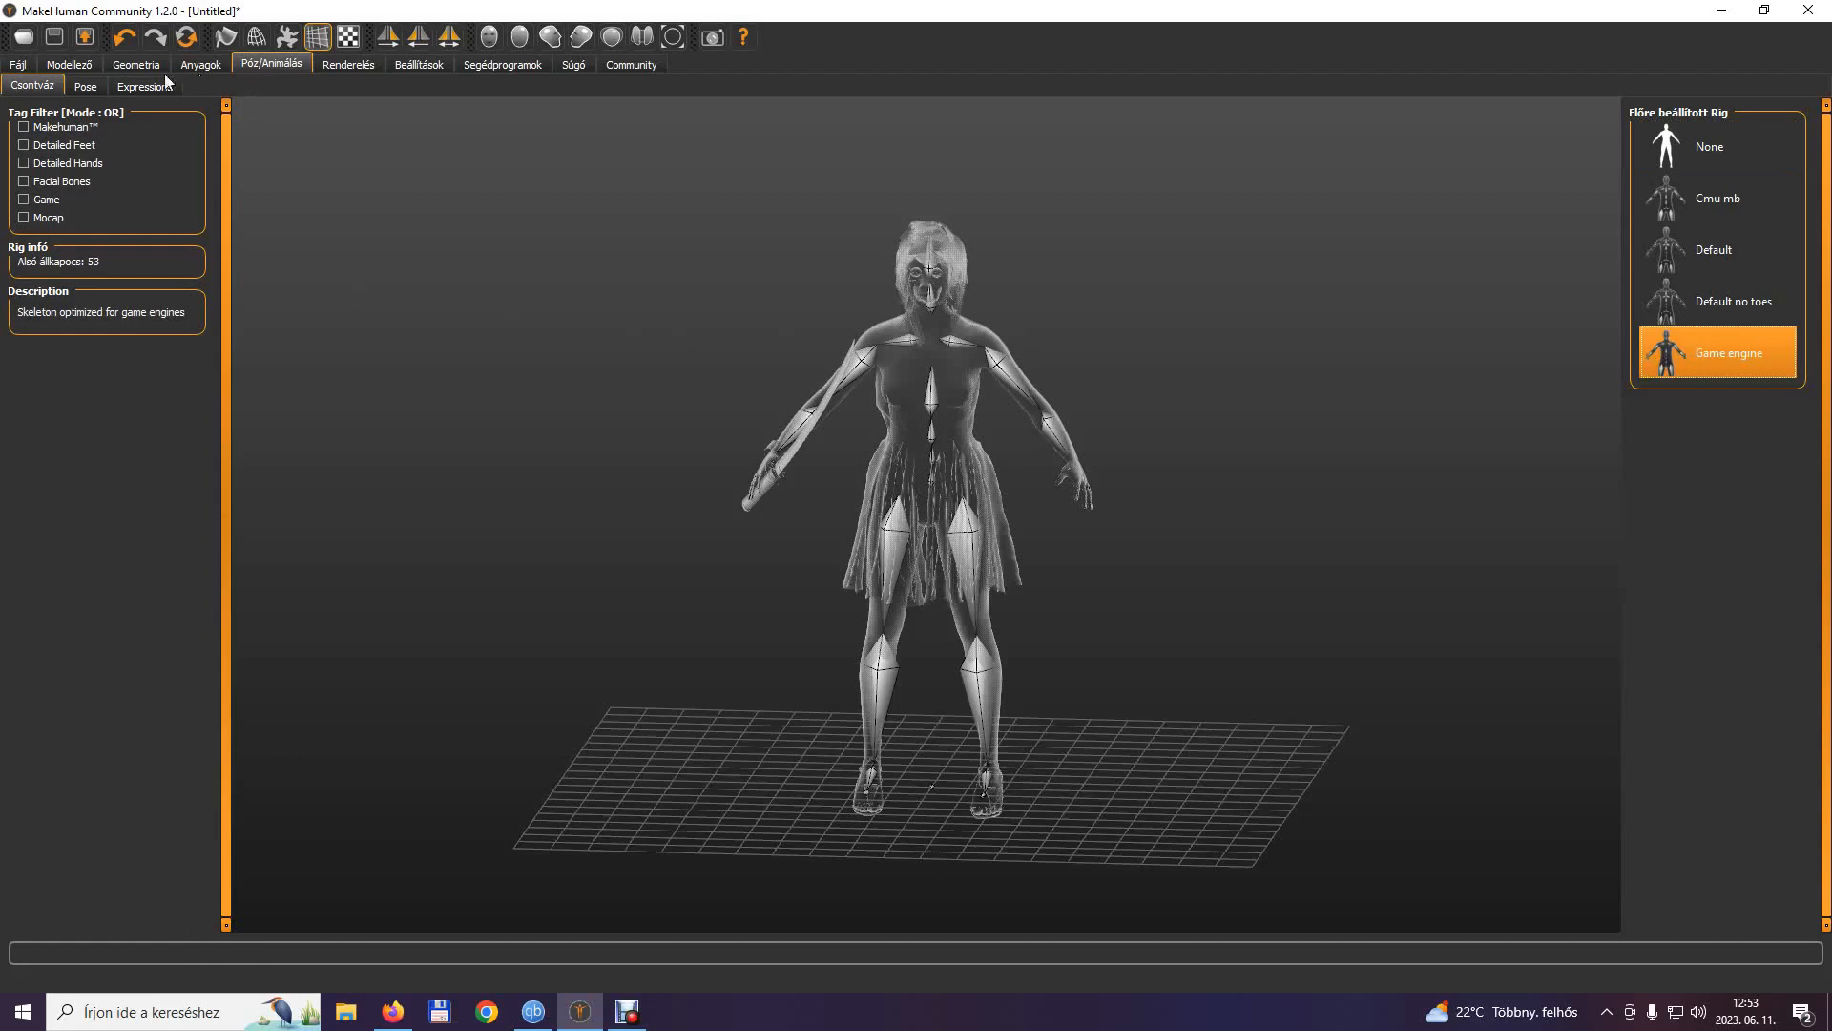
left_click(90, 84)
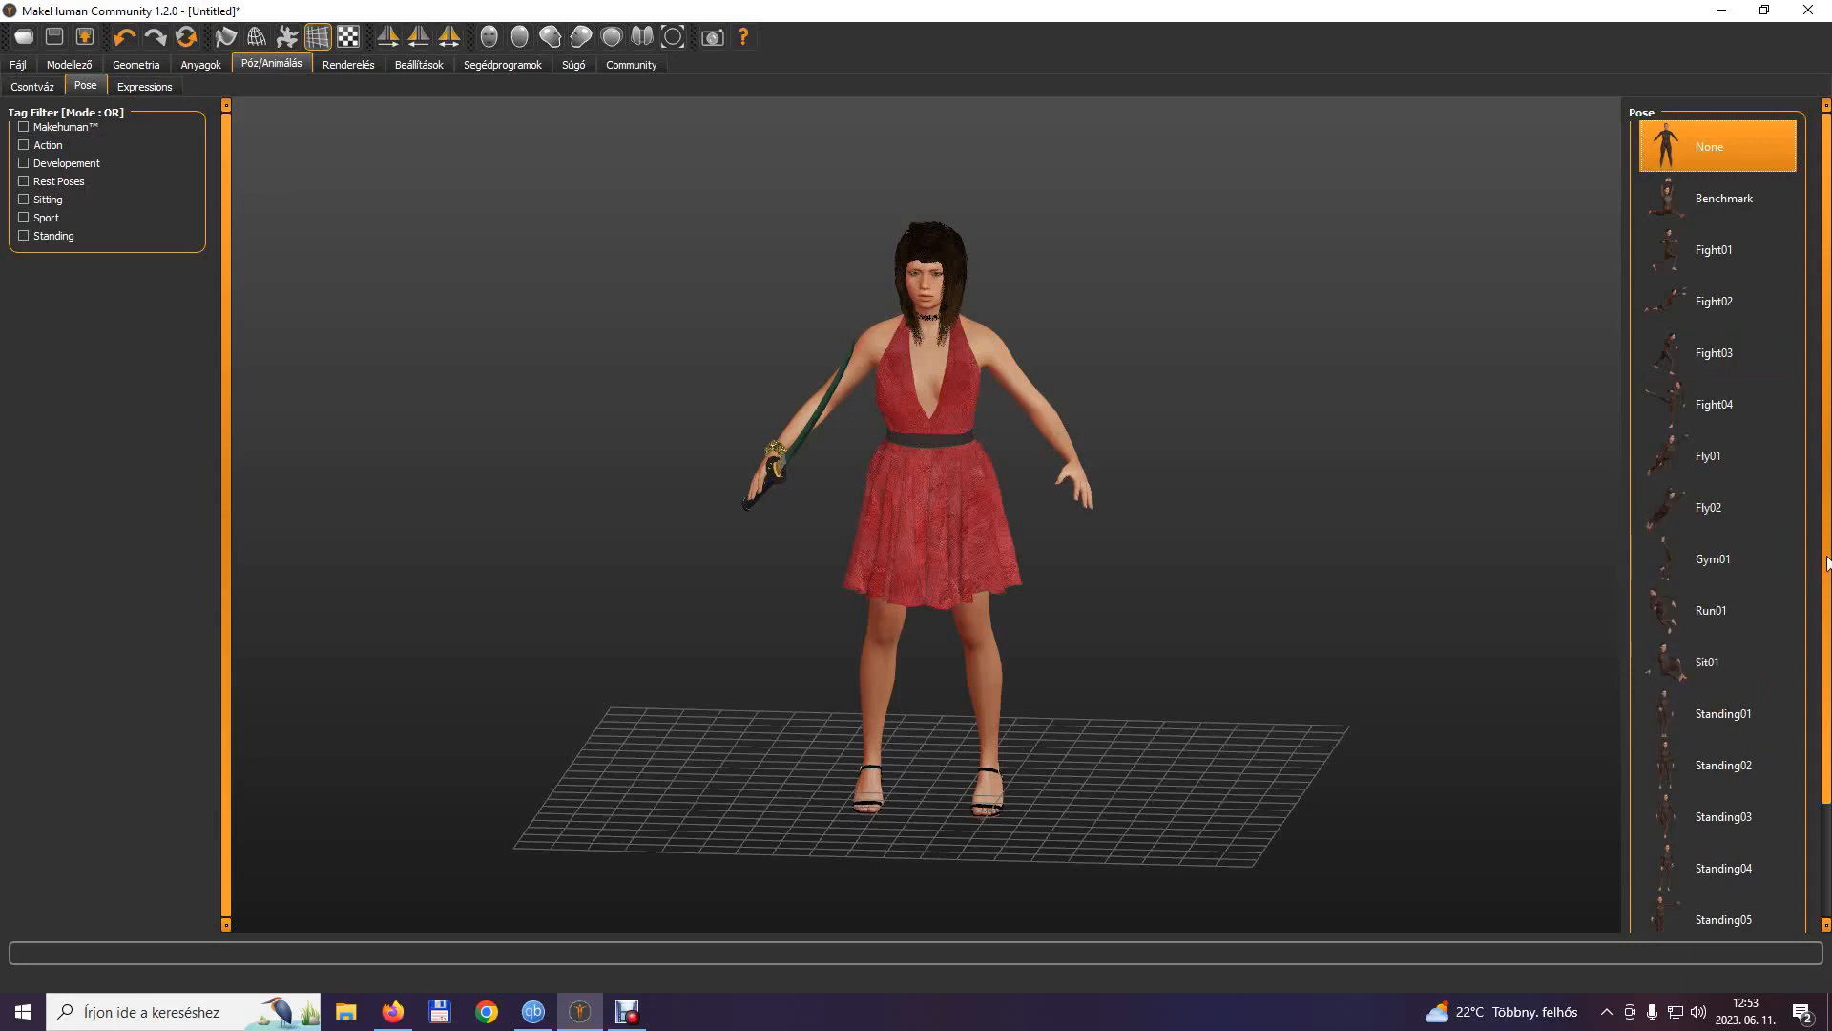
scroll(1826, 563, "down", 2)
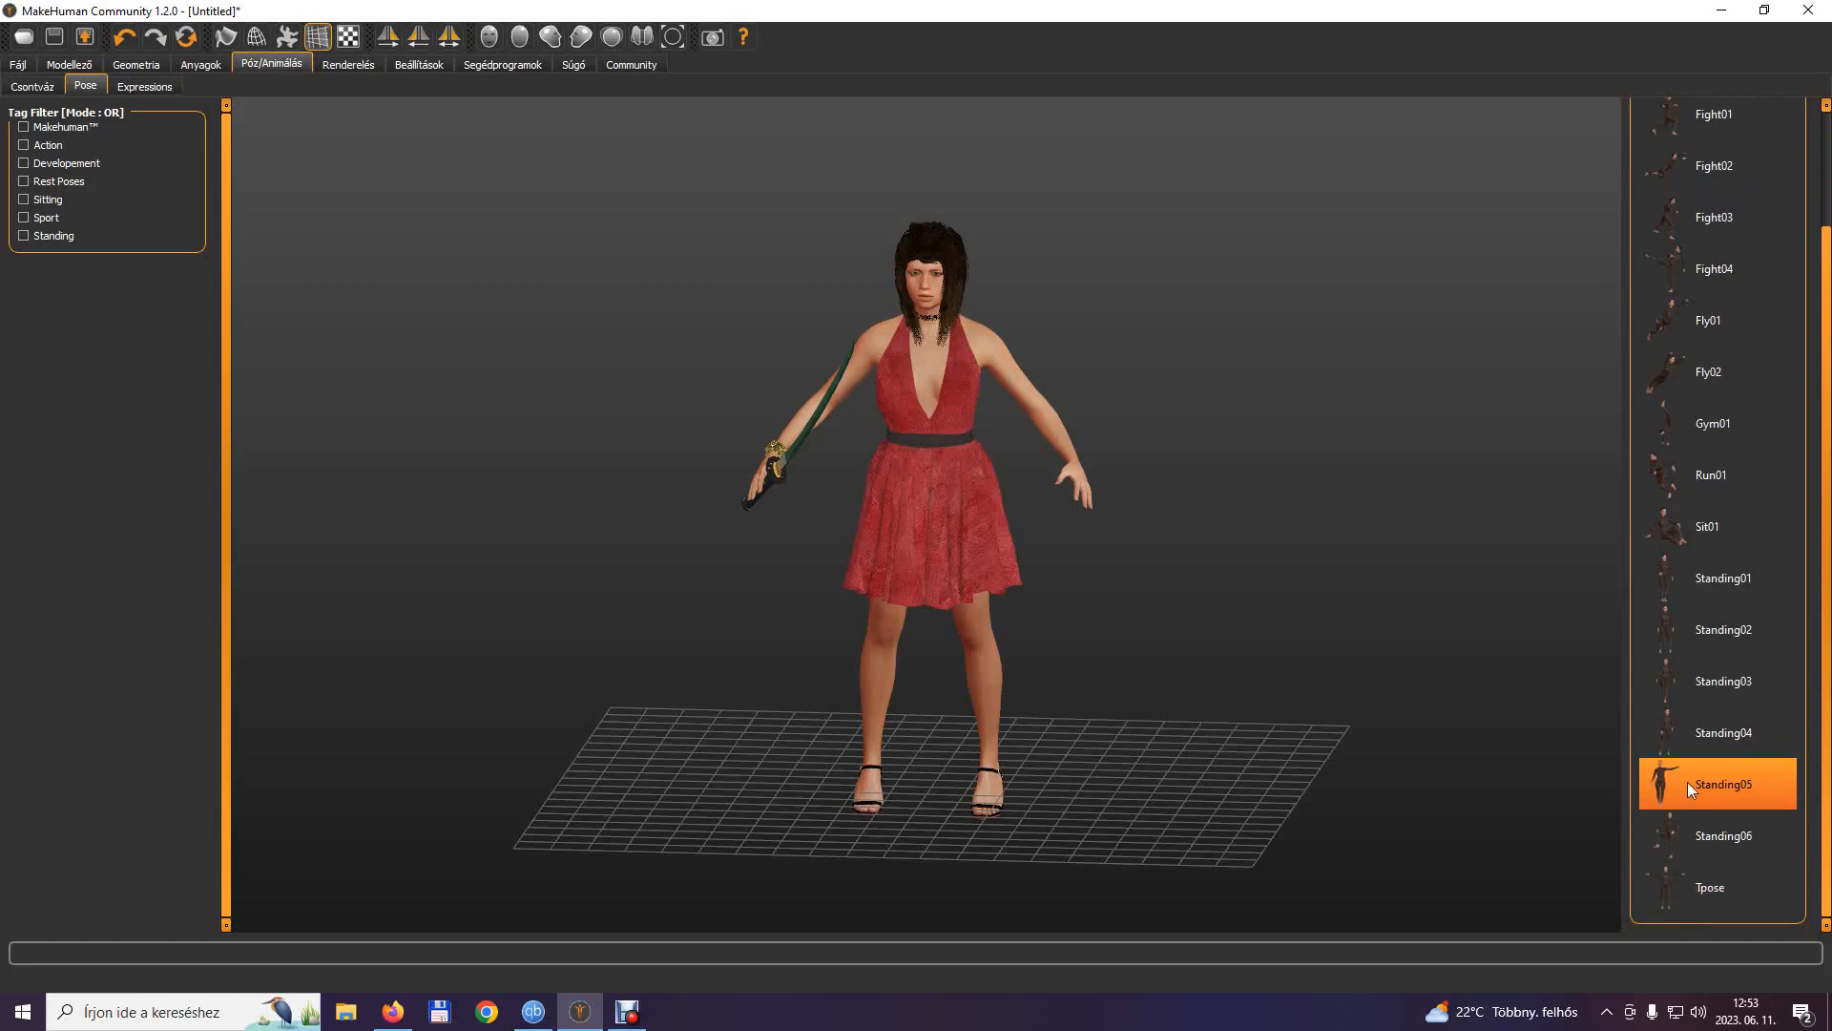
left_click(1674, 729)
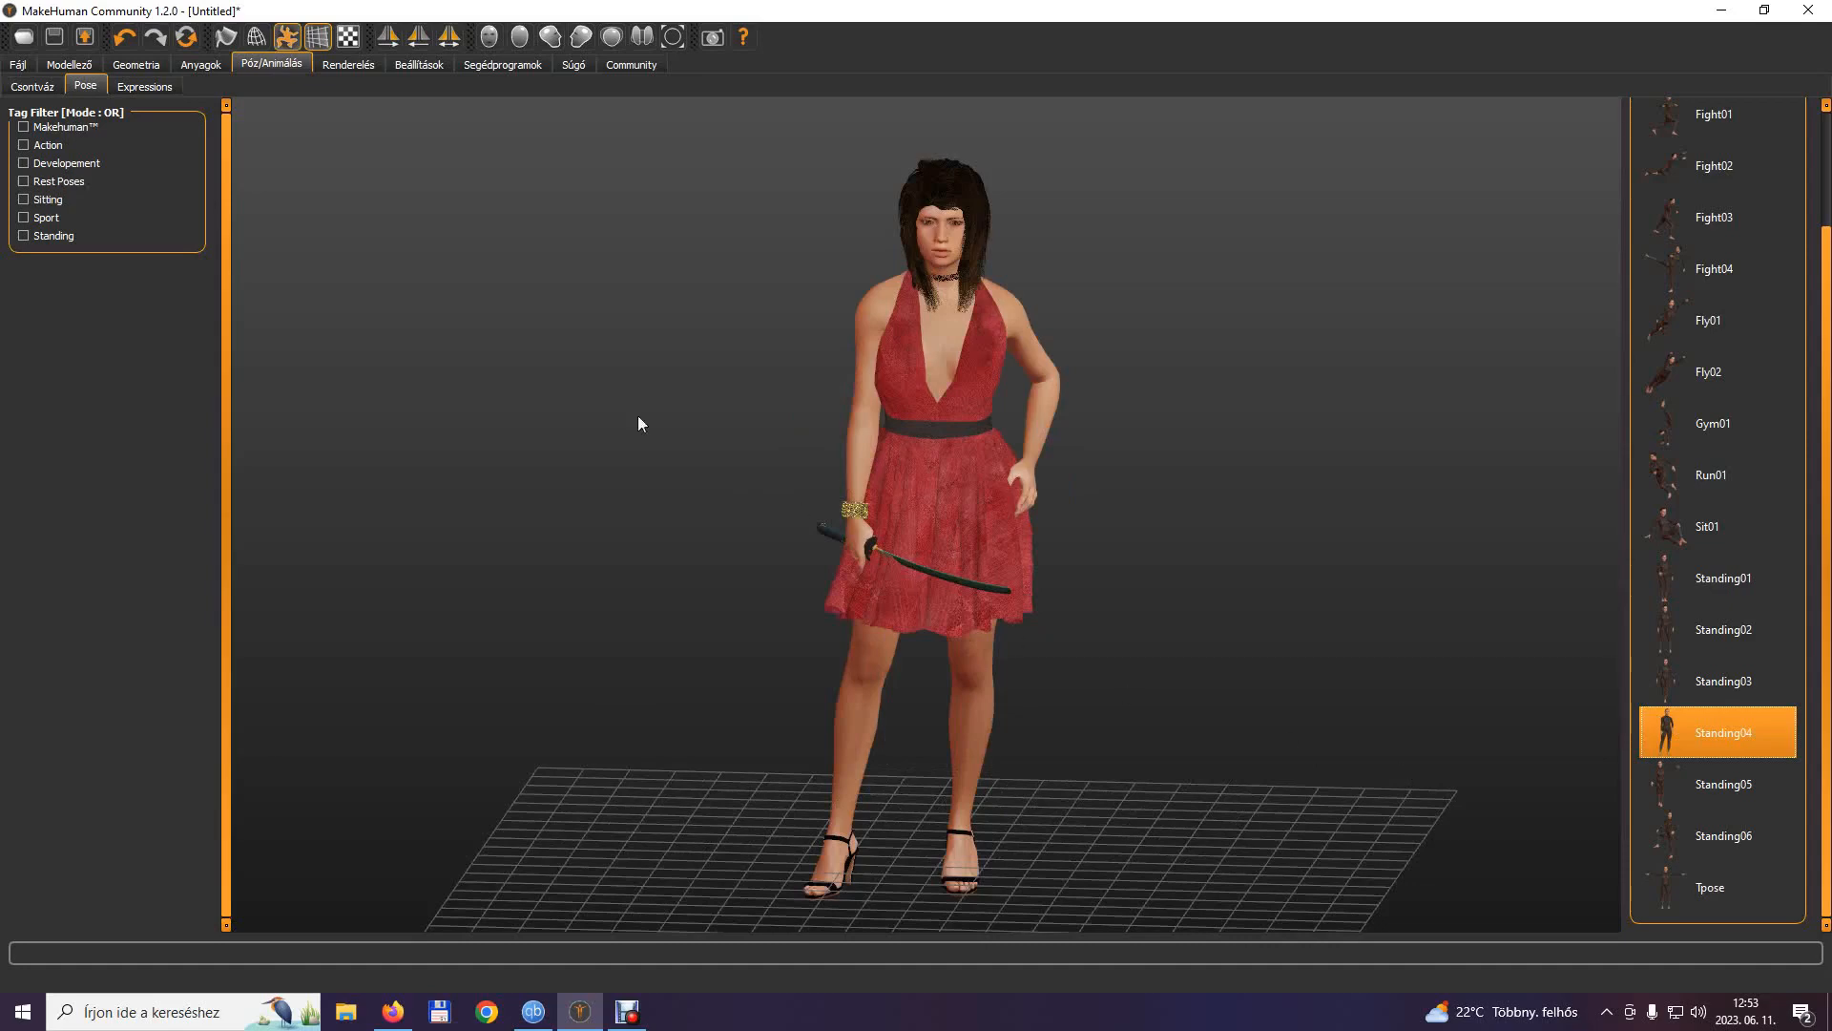
Apply the Takingaim facial expression to the character.
left_click(150, 86)
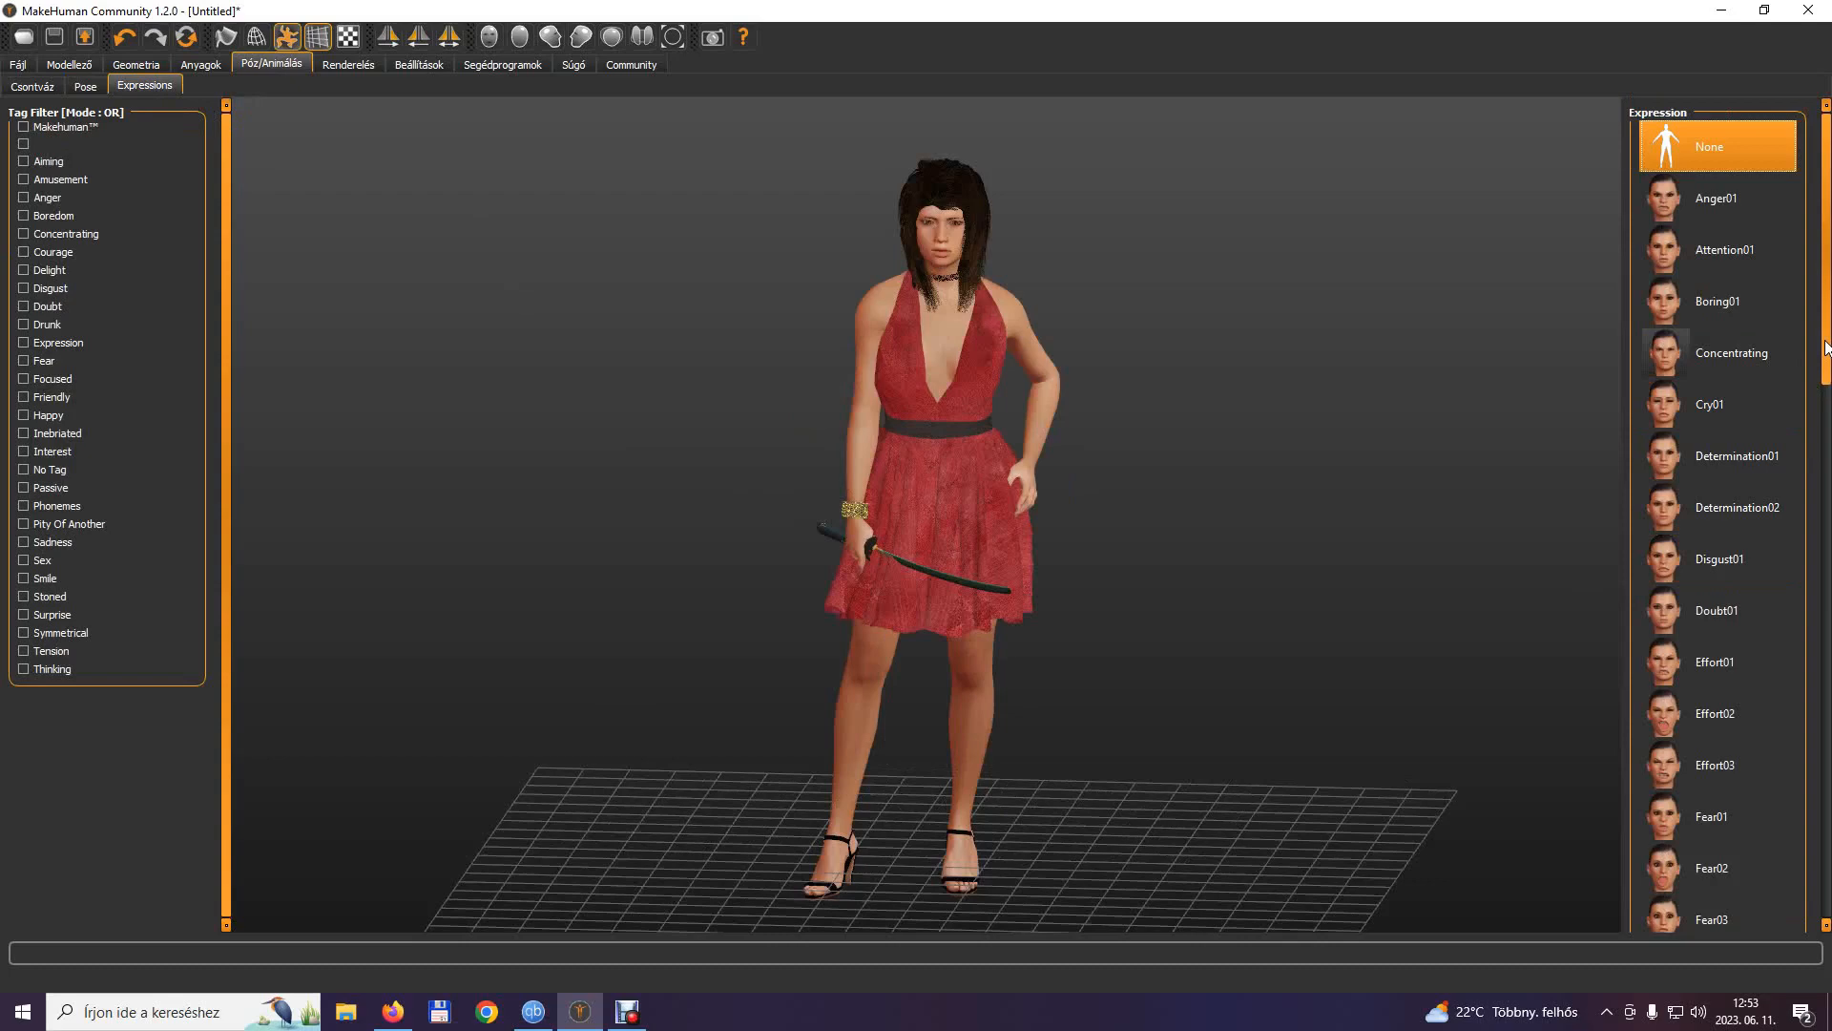
left_click_drag(1826, 348, 1827, 387)
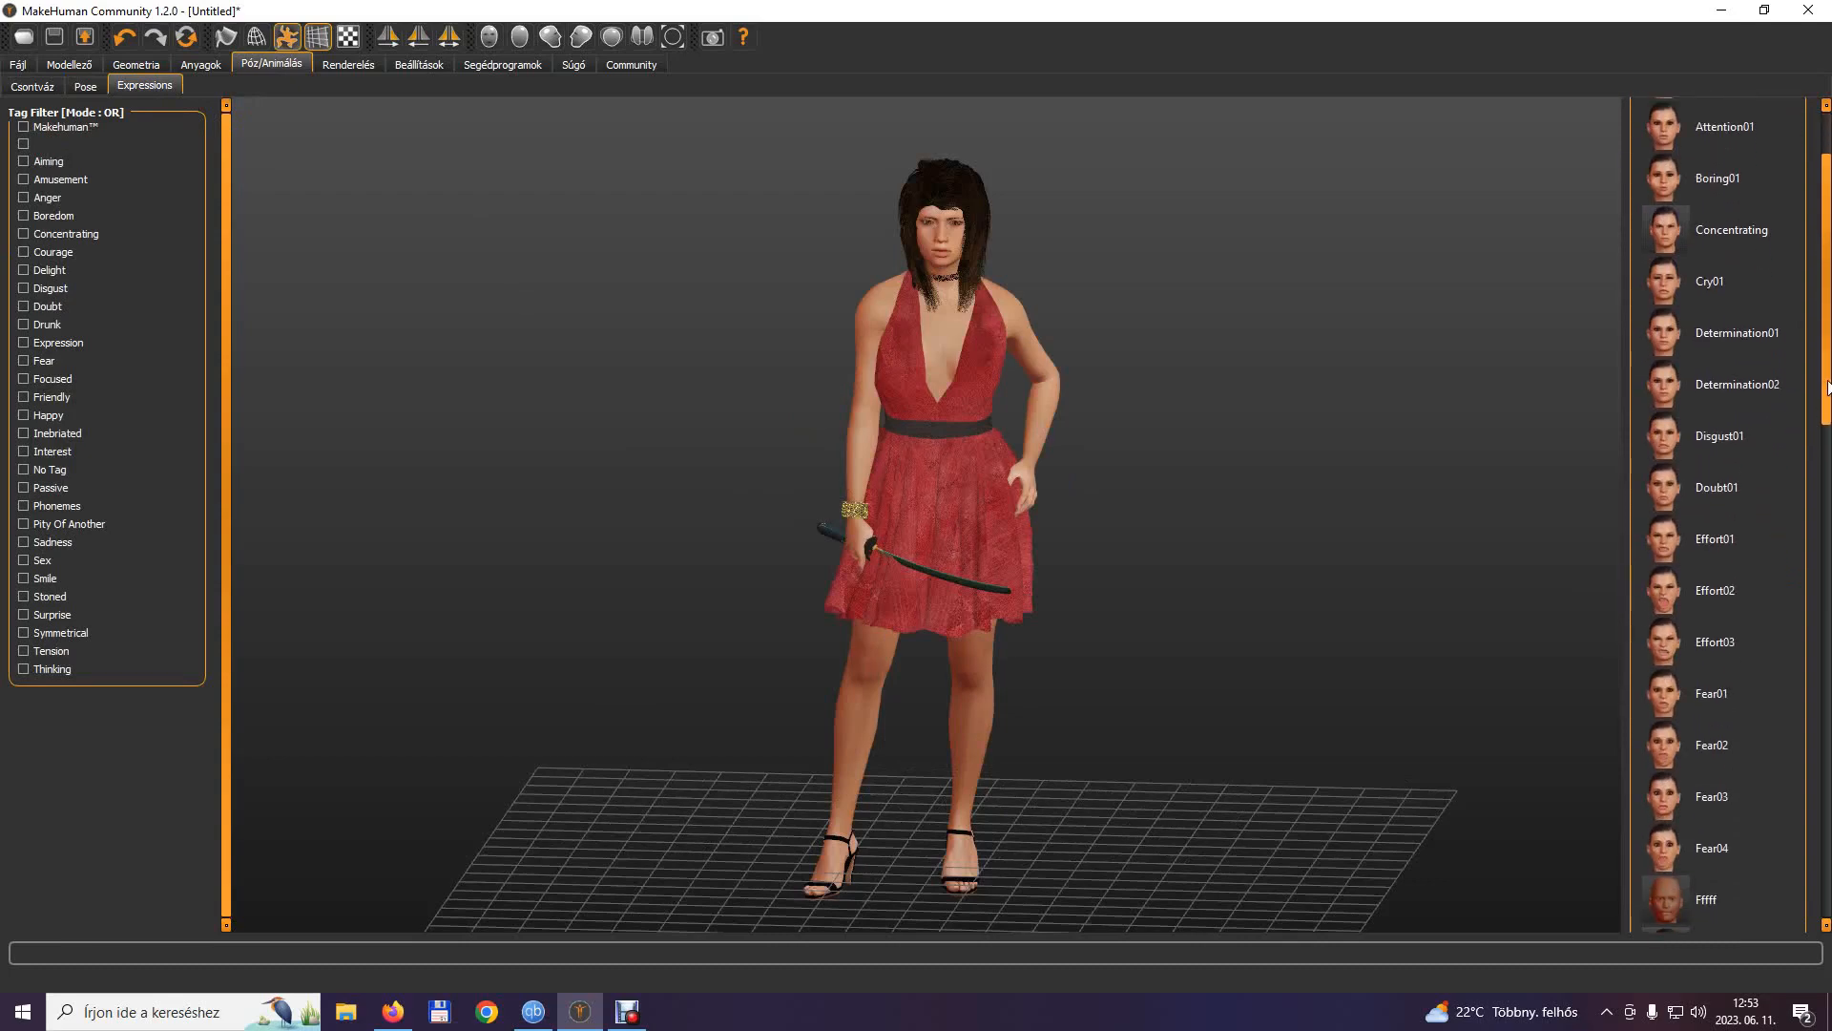
left_click_drag(1828, 387, 1828, 849)
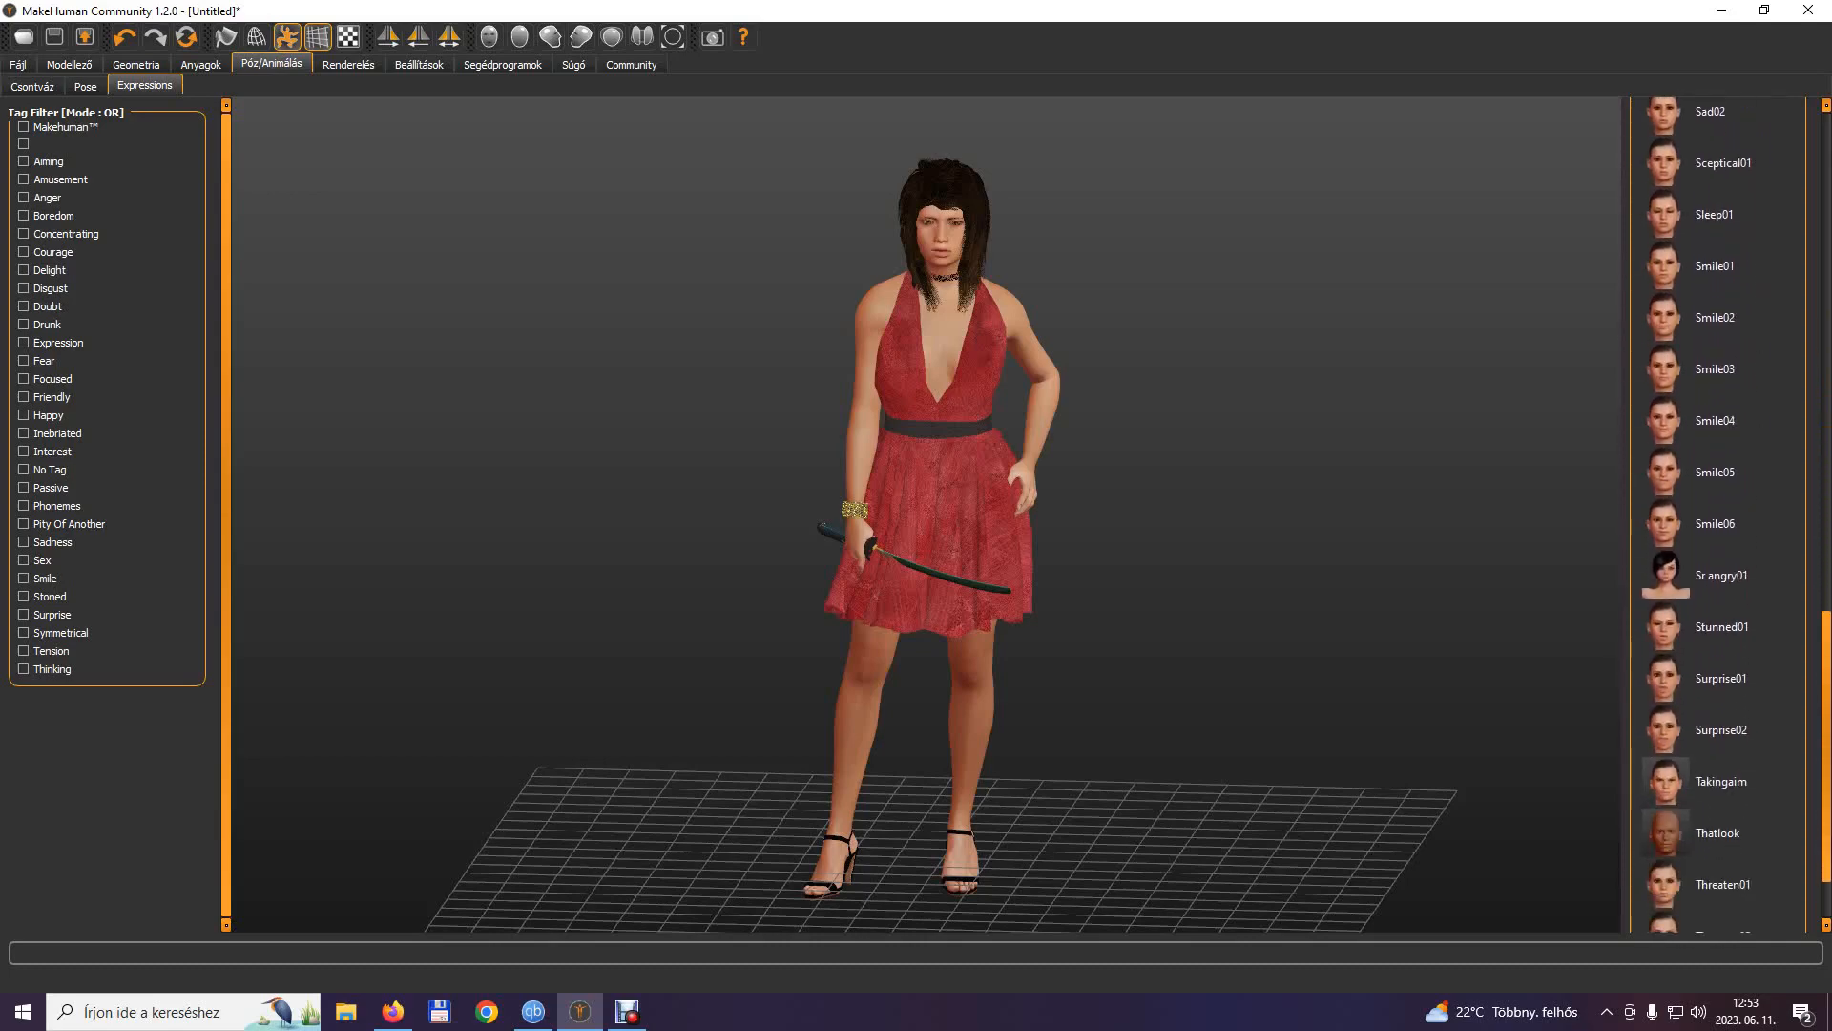
left_click(1662, 790)
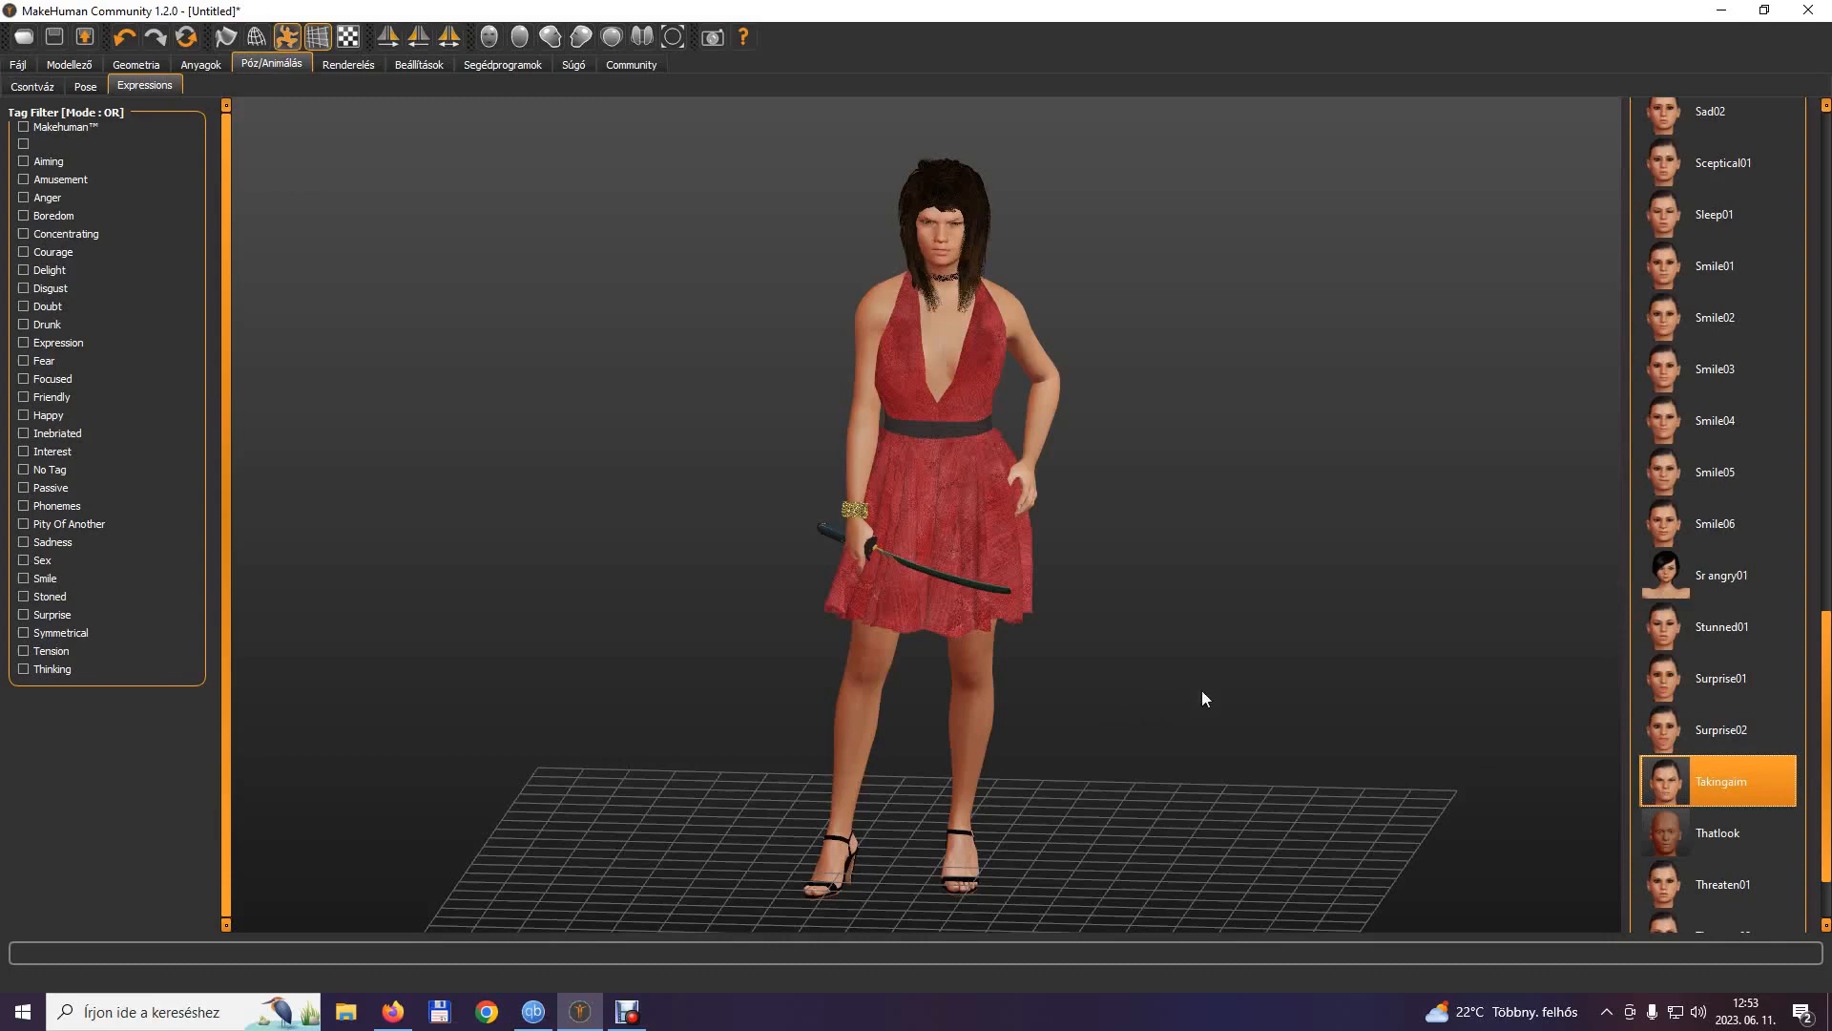
mouse_move(1214, 628)
left_mouse_down()
mouse_move(1040, 587)
mouse_move(962, 598)
mouse_move(1214, 620)
mouse_move(1218, 603)
mouse_move(1177, 613)
mouse_move(1224, 627)
left_mouse_up()
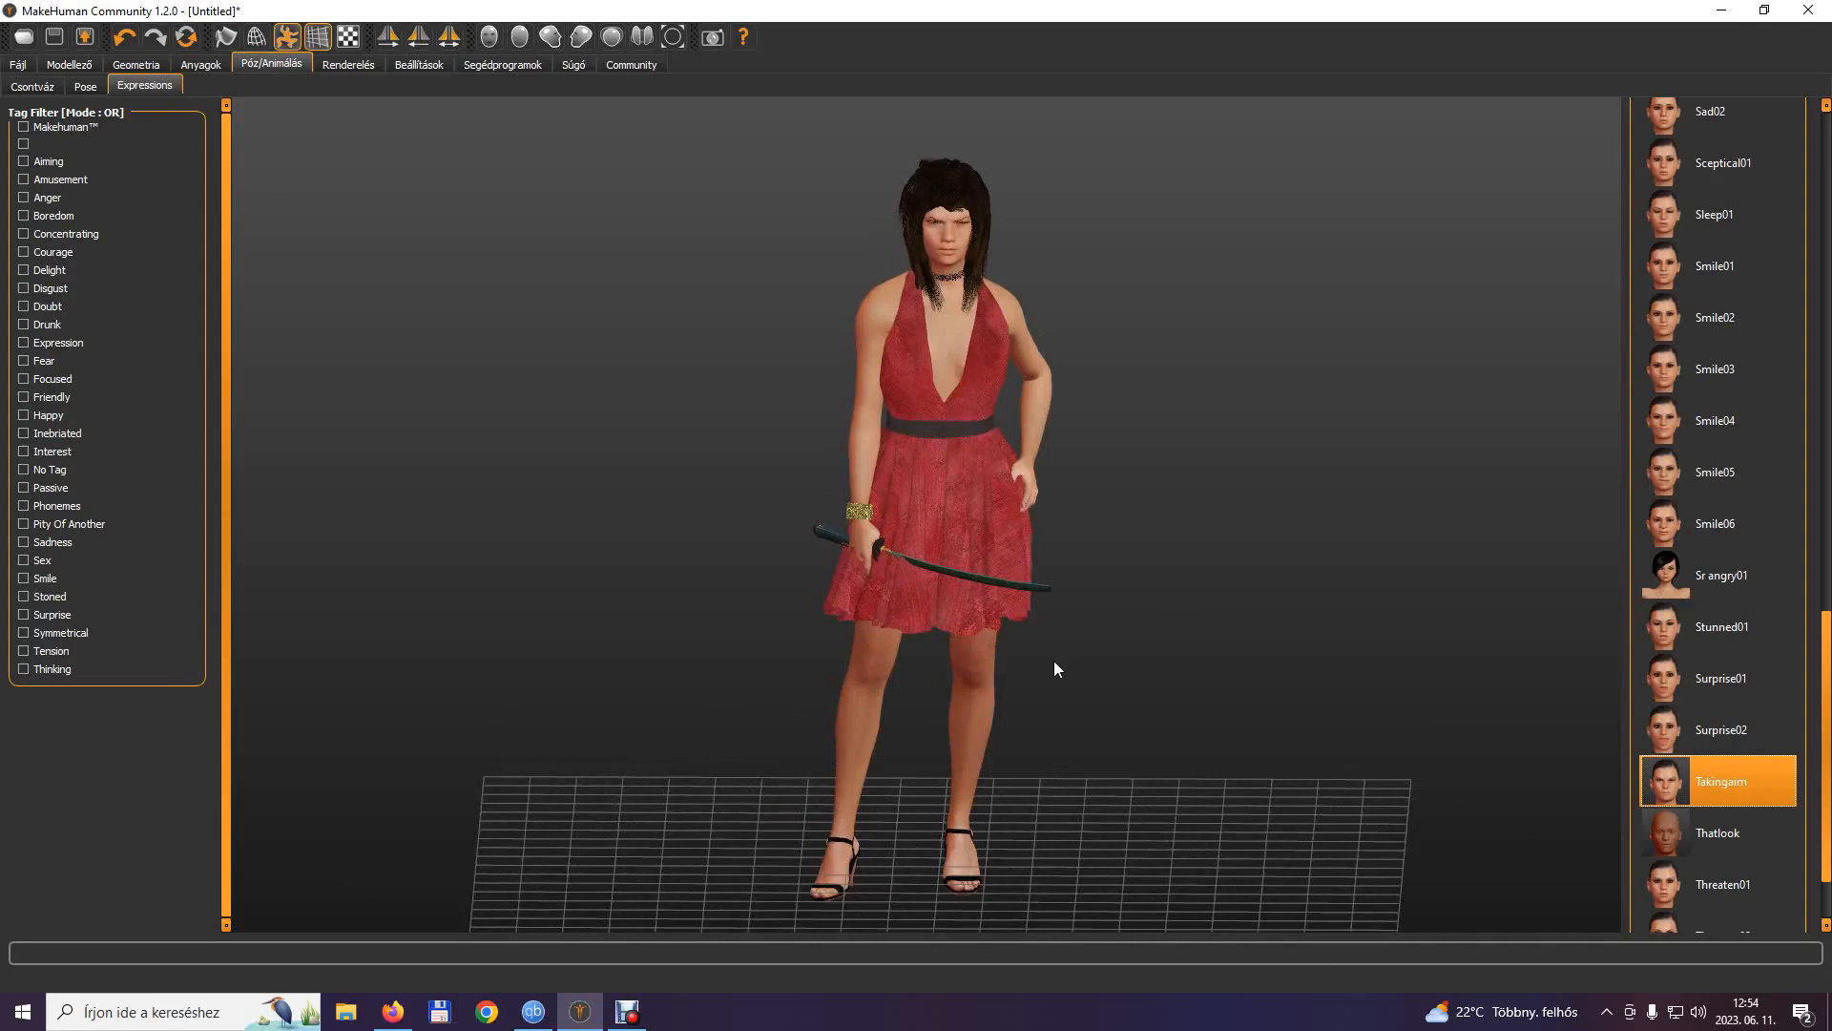
Save the character with the human name and file name Katanagirl and a newly generated UUID.
left_click(16, 62)
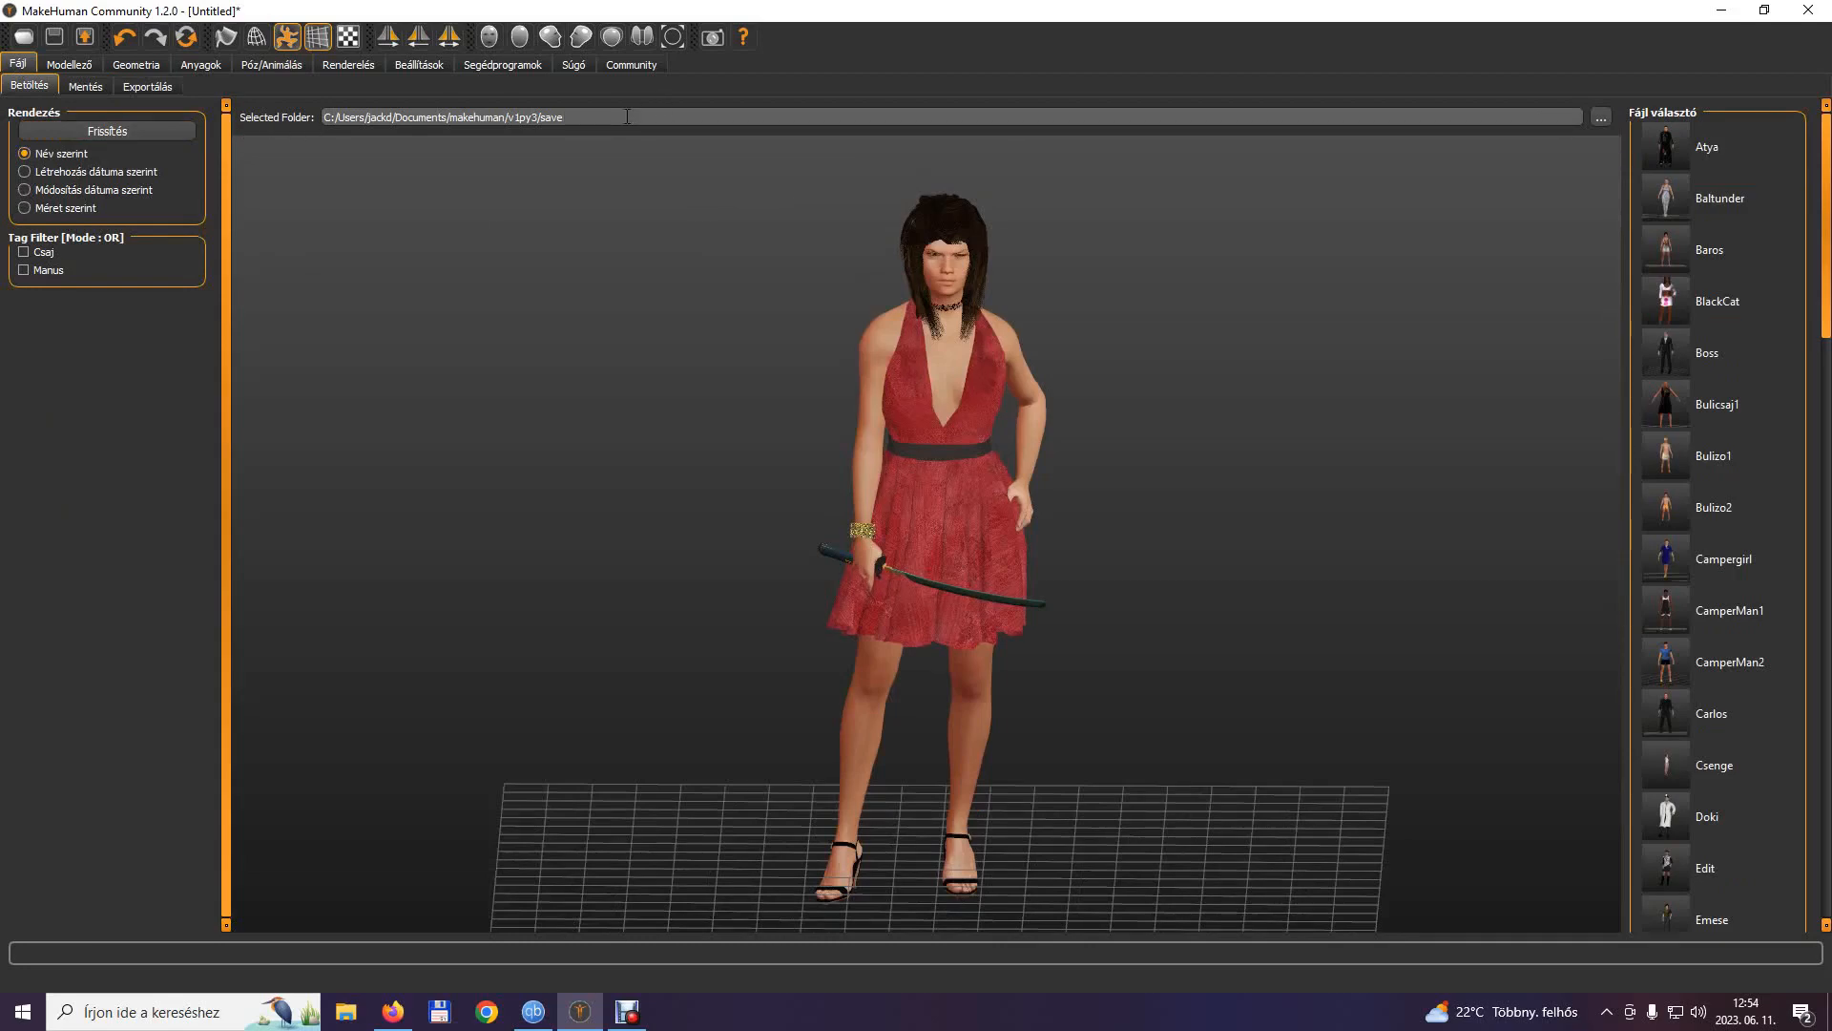
left_click(73, 88)
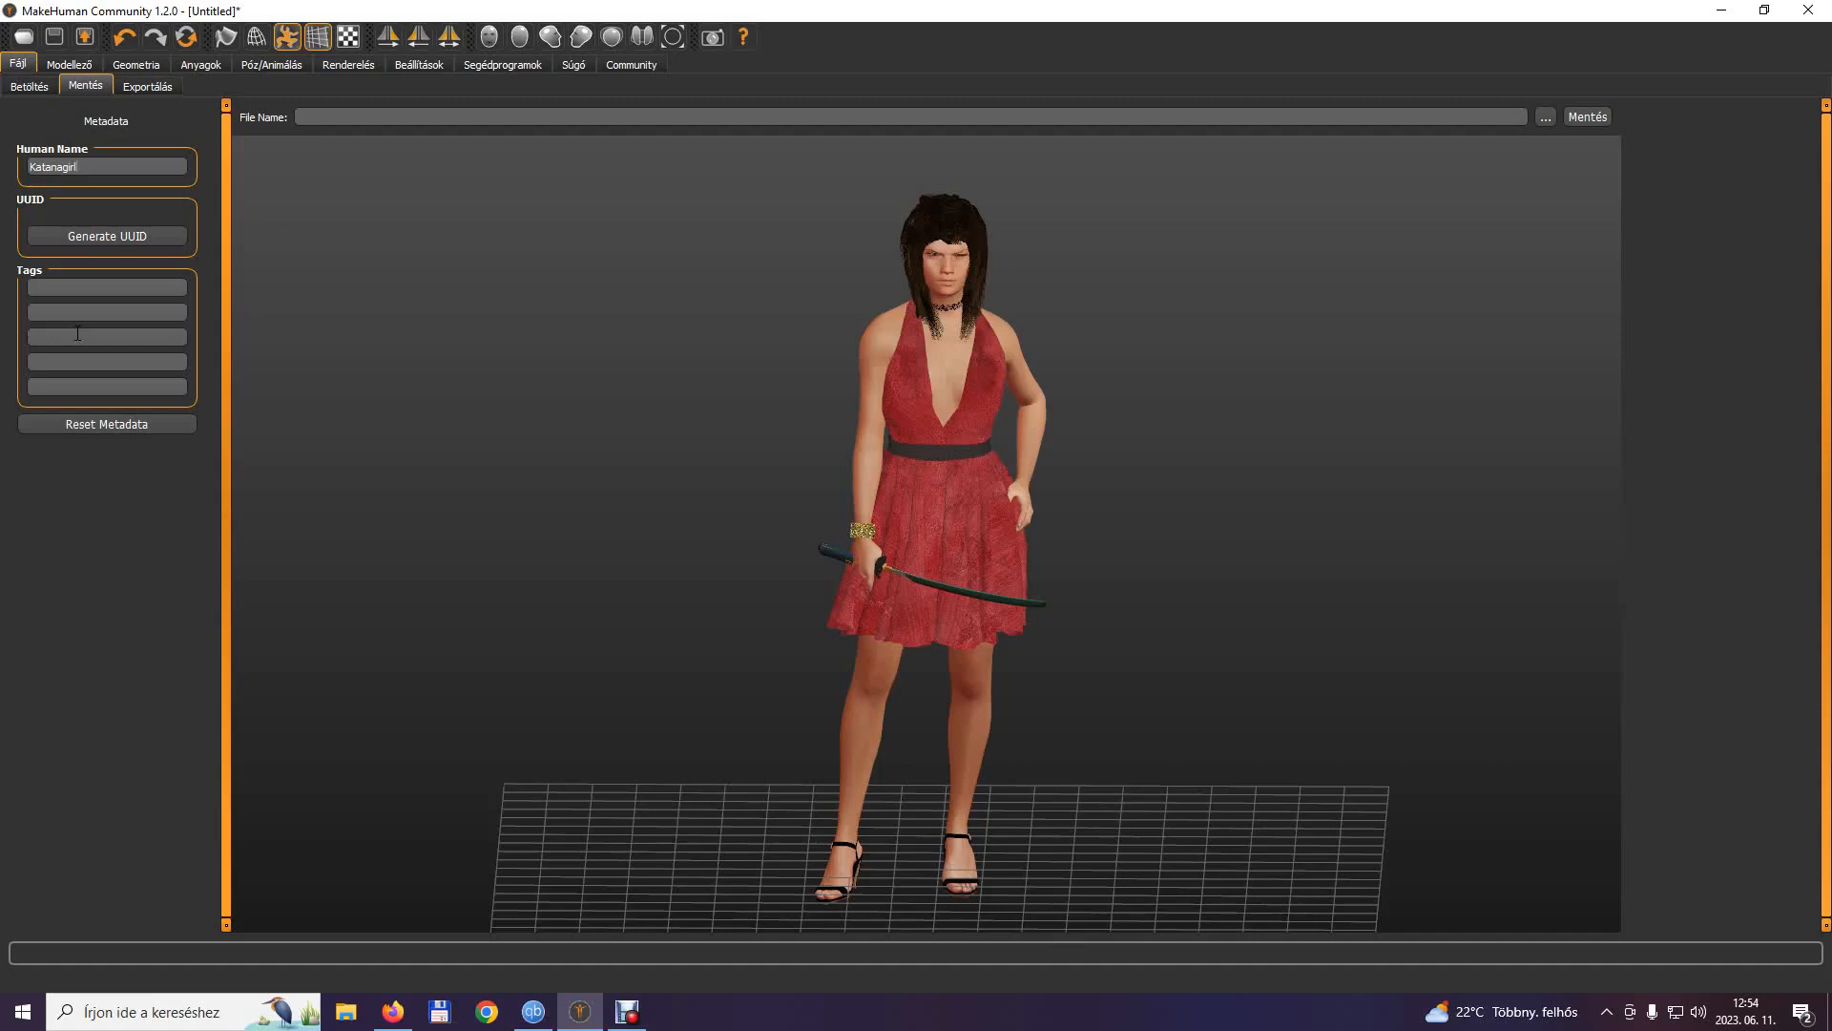
left_click_drag(95, 166, 28, 167)
key("ctrl+c")
right_click(42, 164)
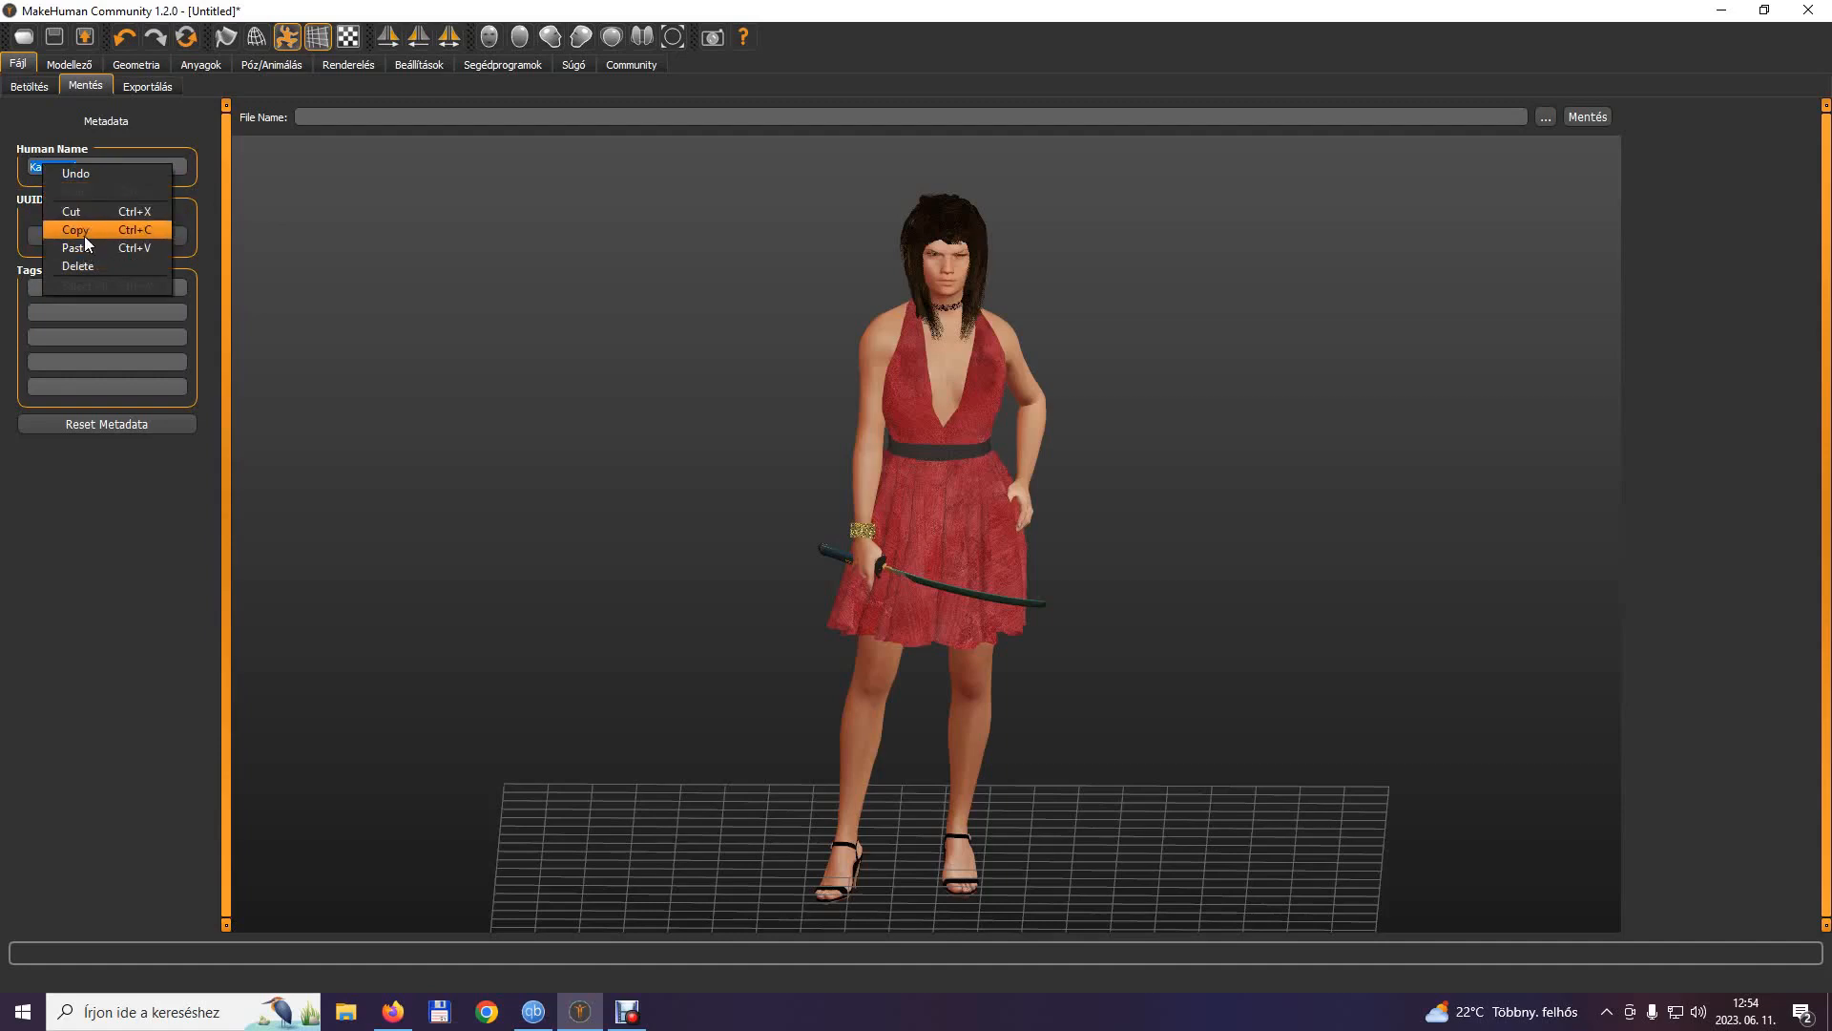
left_click(82, 233)
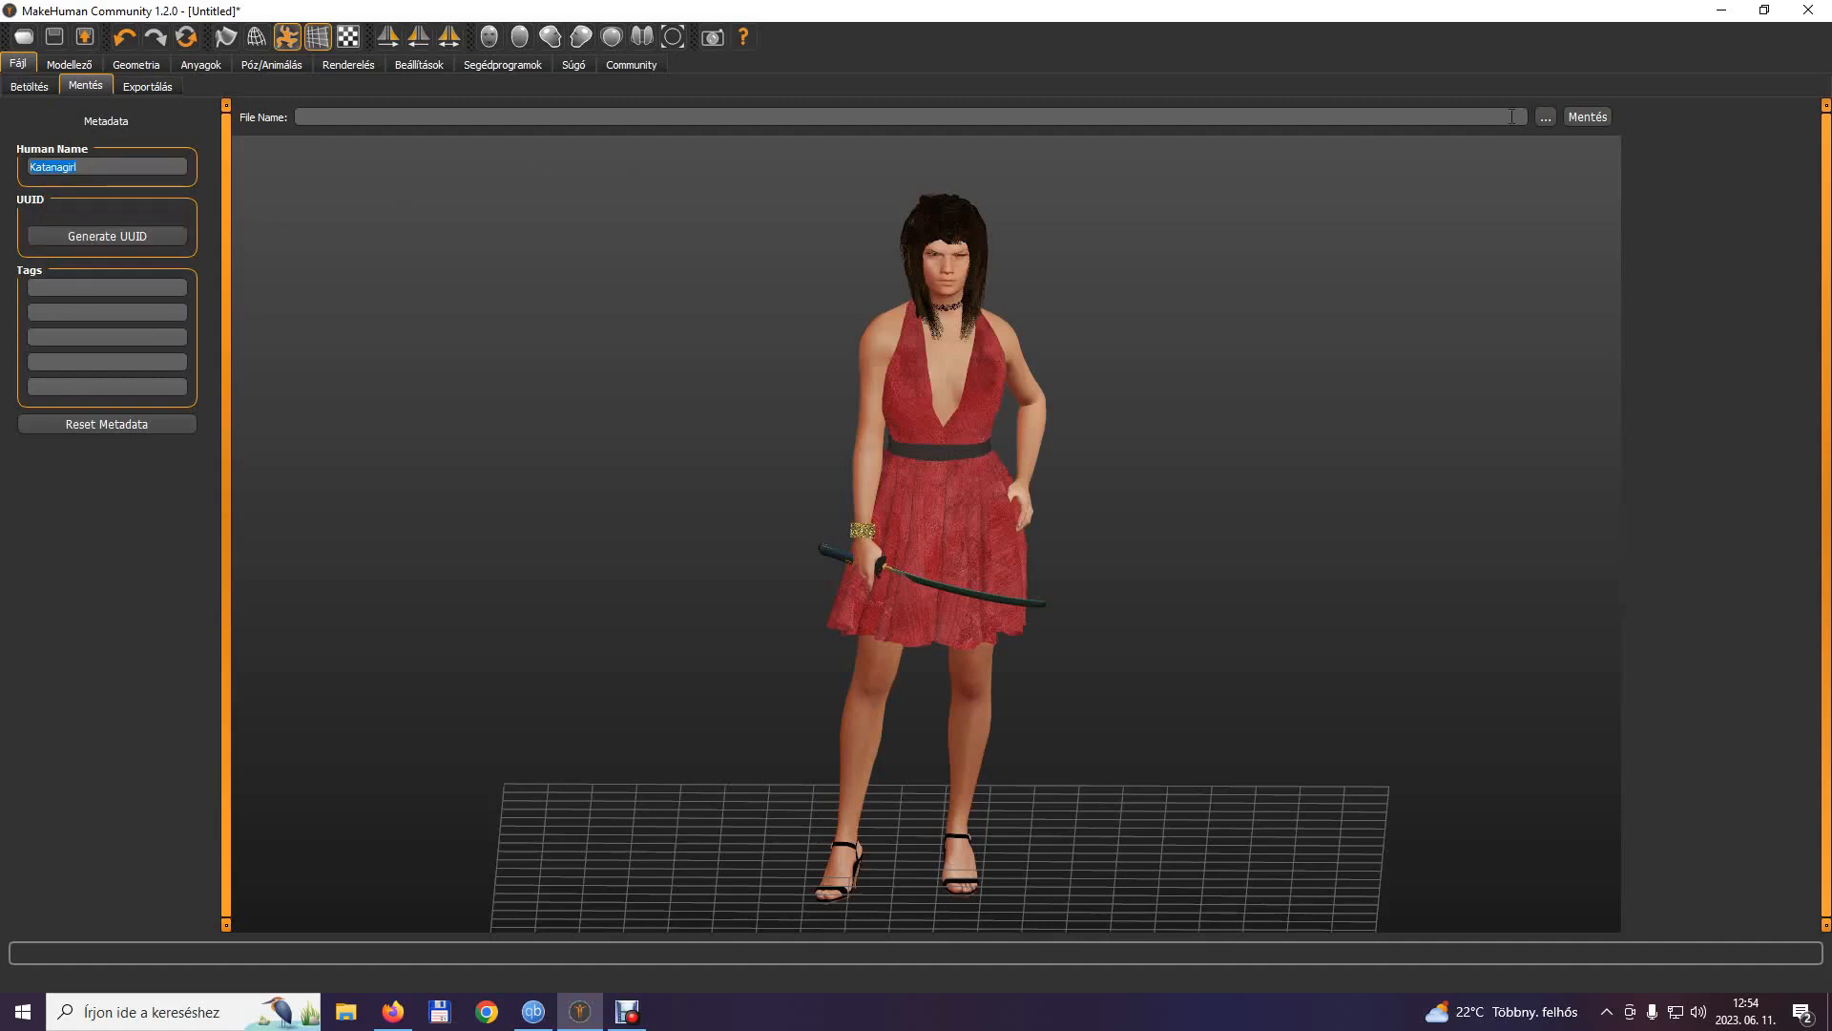
right_click(368, 112)
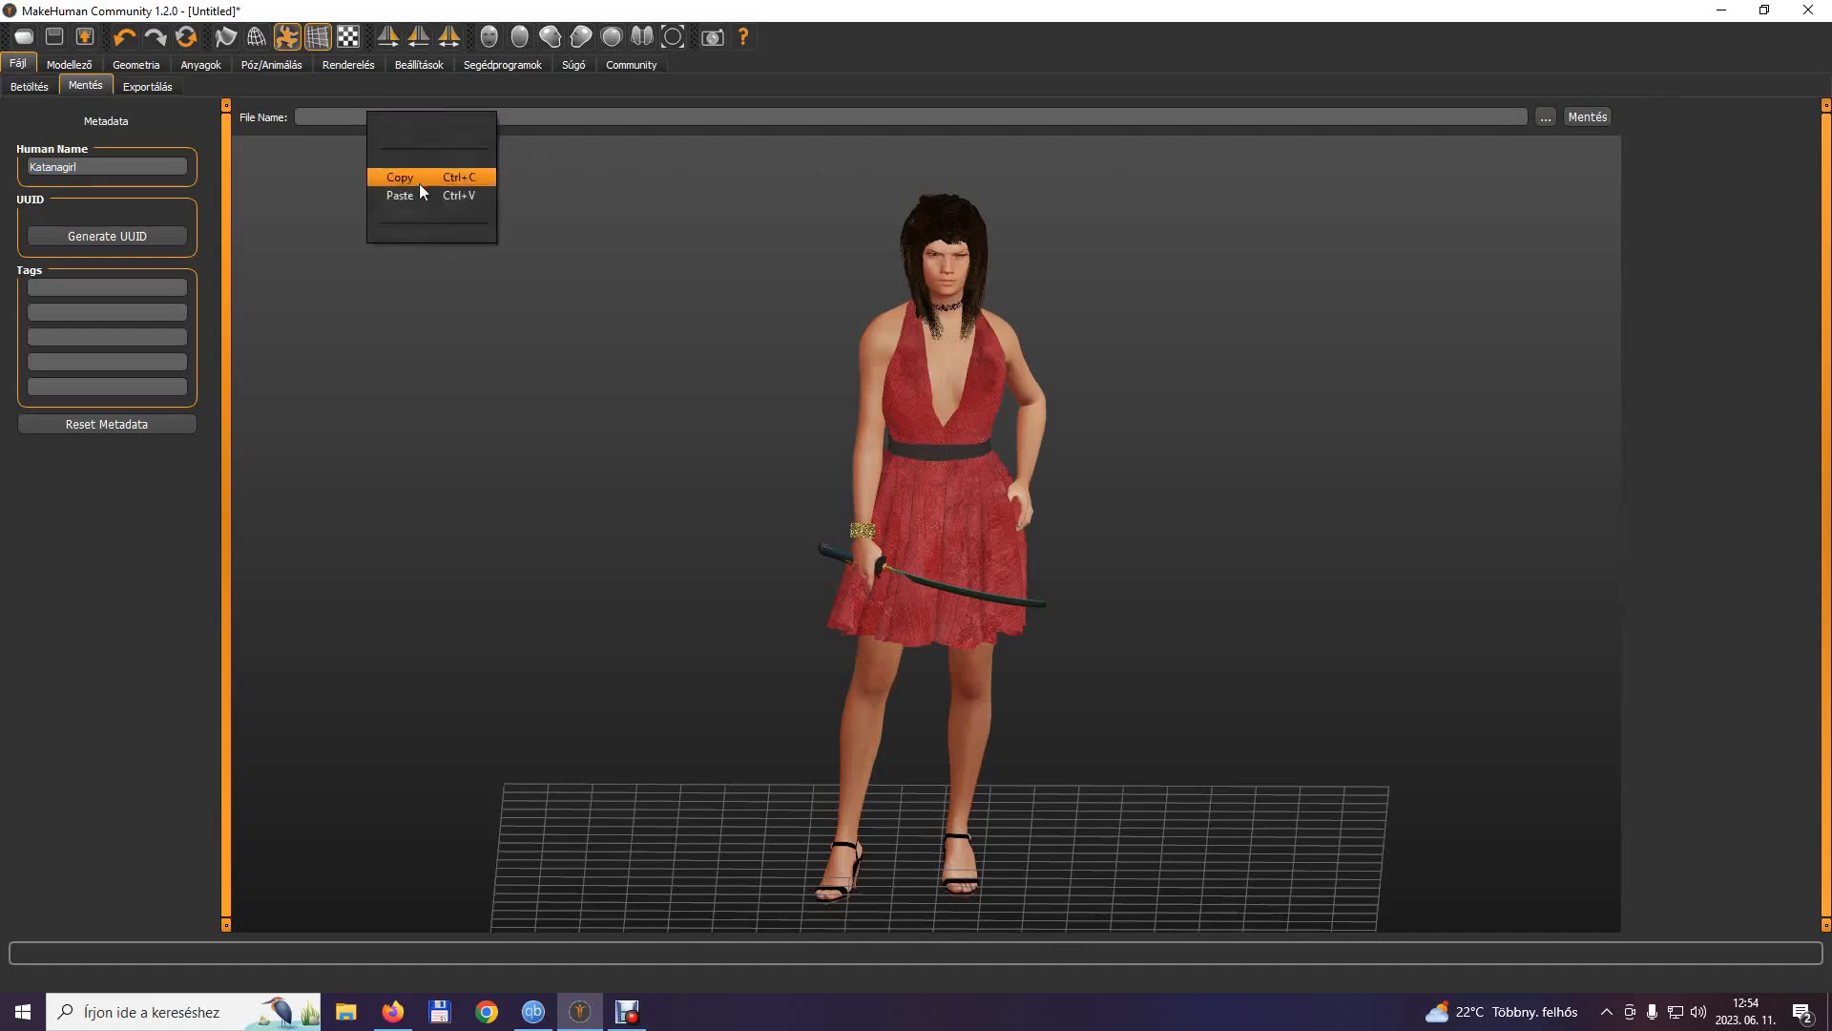
left_click(400, 198)
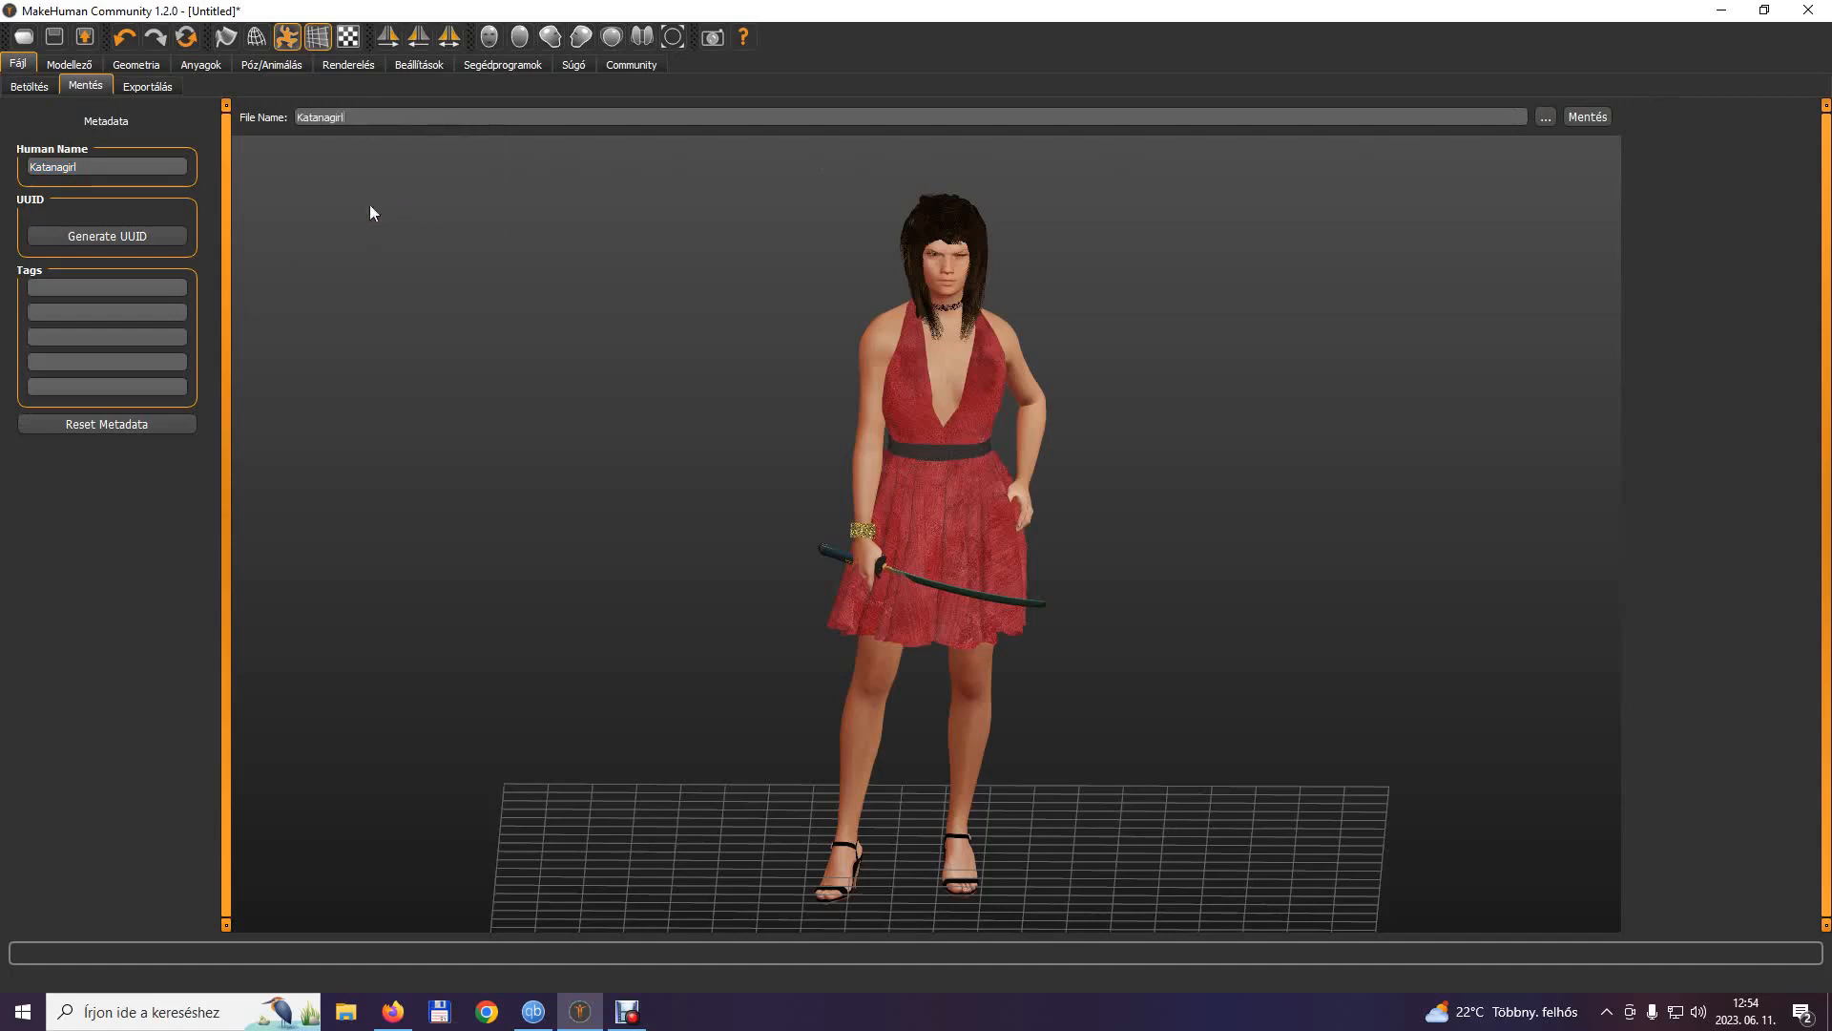
left_click(84, 239)
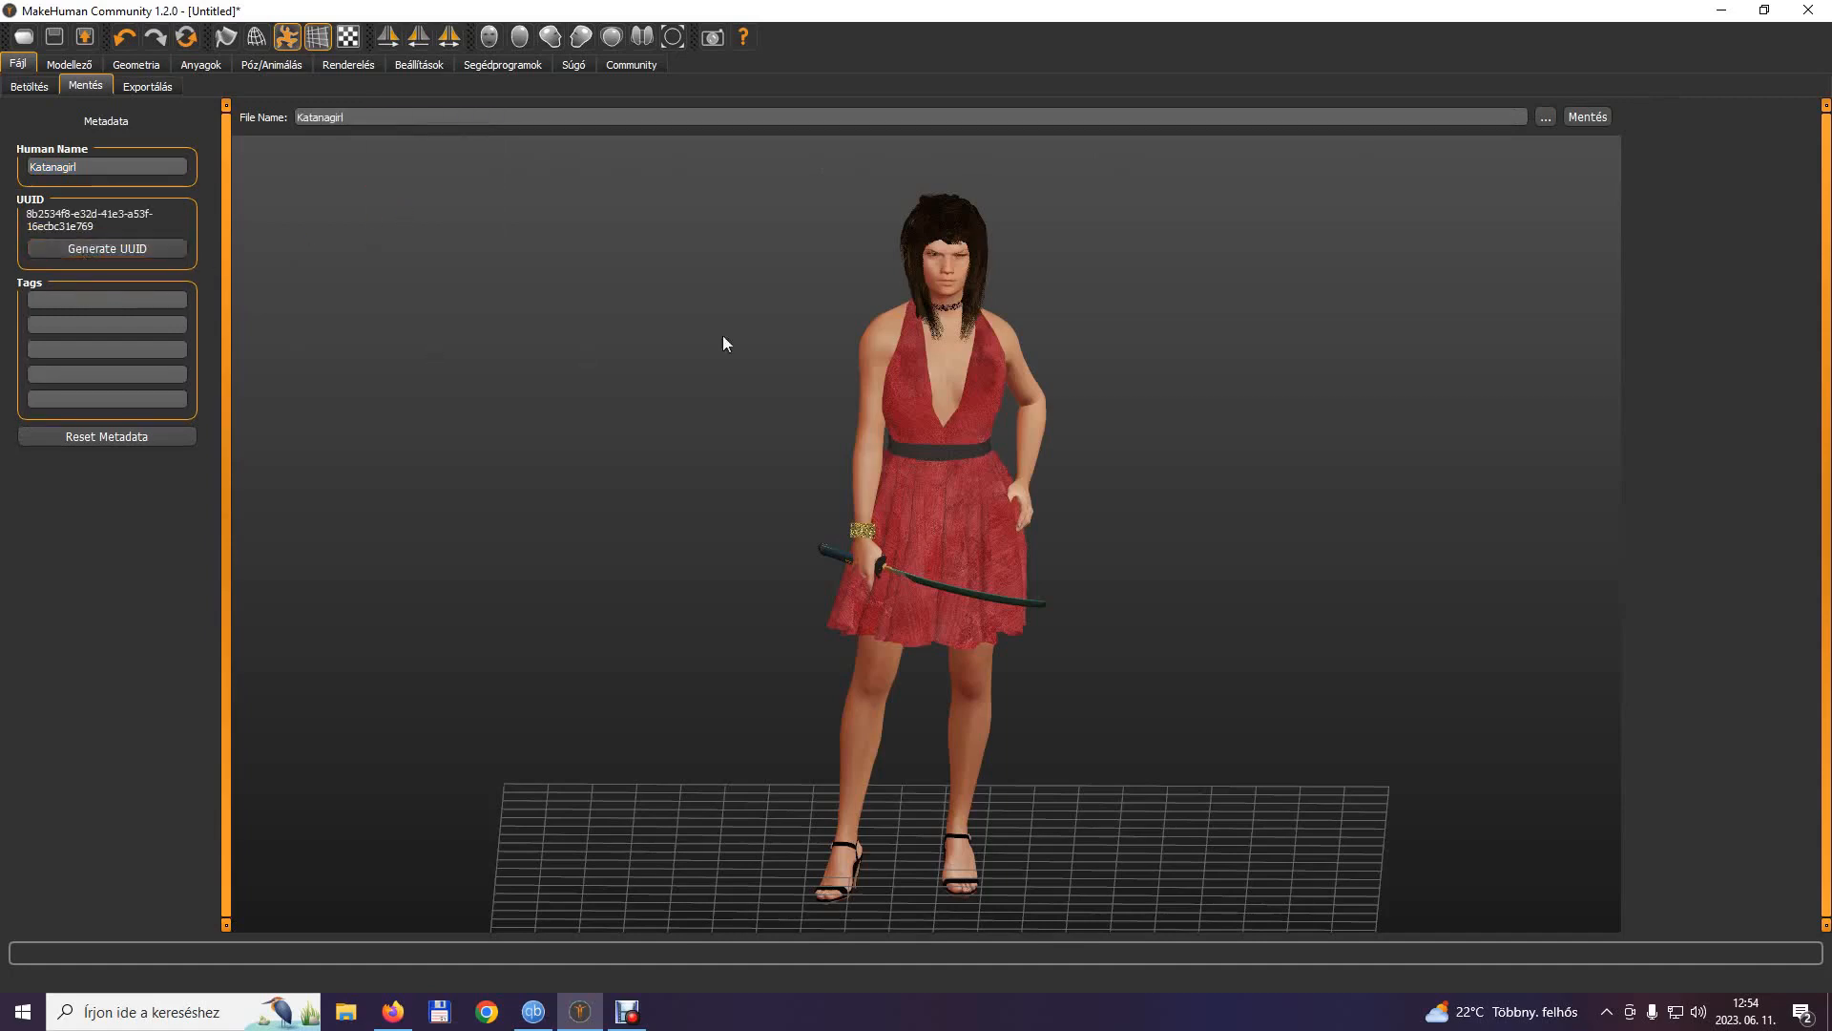
left_click(1588, 118)
Choose the Filmbox (fbx) export format and create a Katanagirl folder inside Makehuman2 as its destination.
left_click(146, 88)
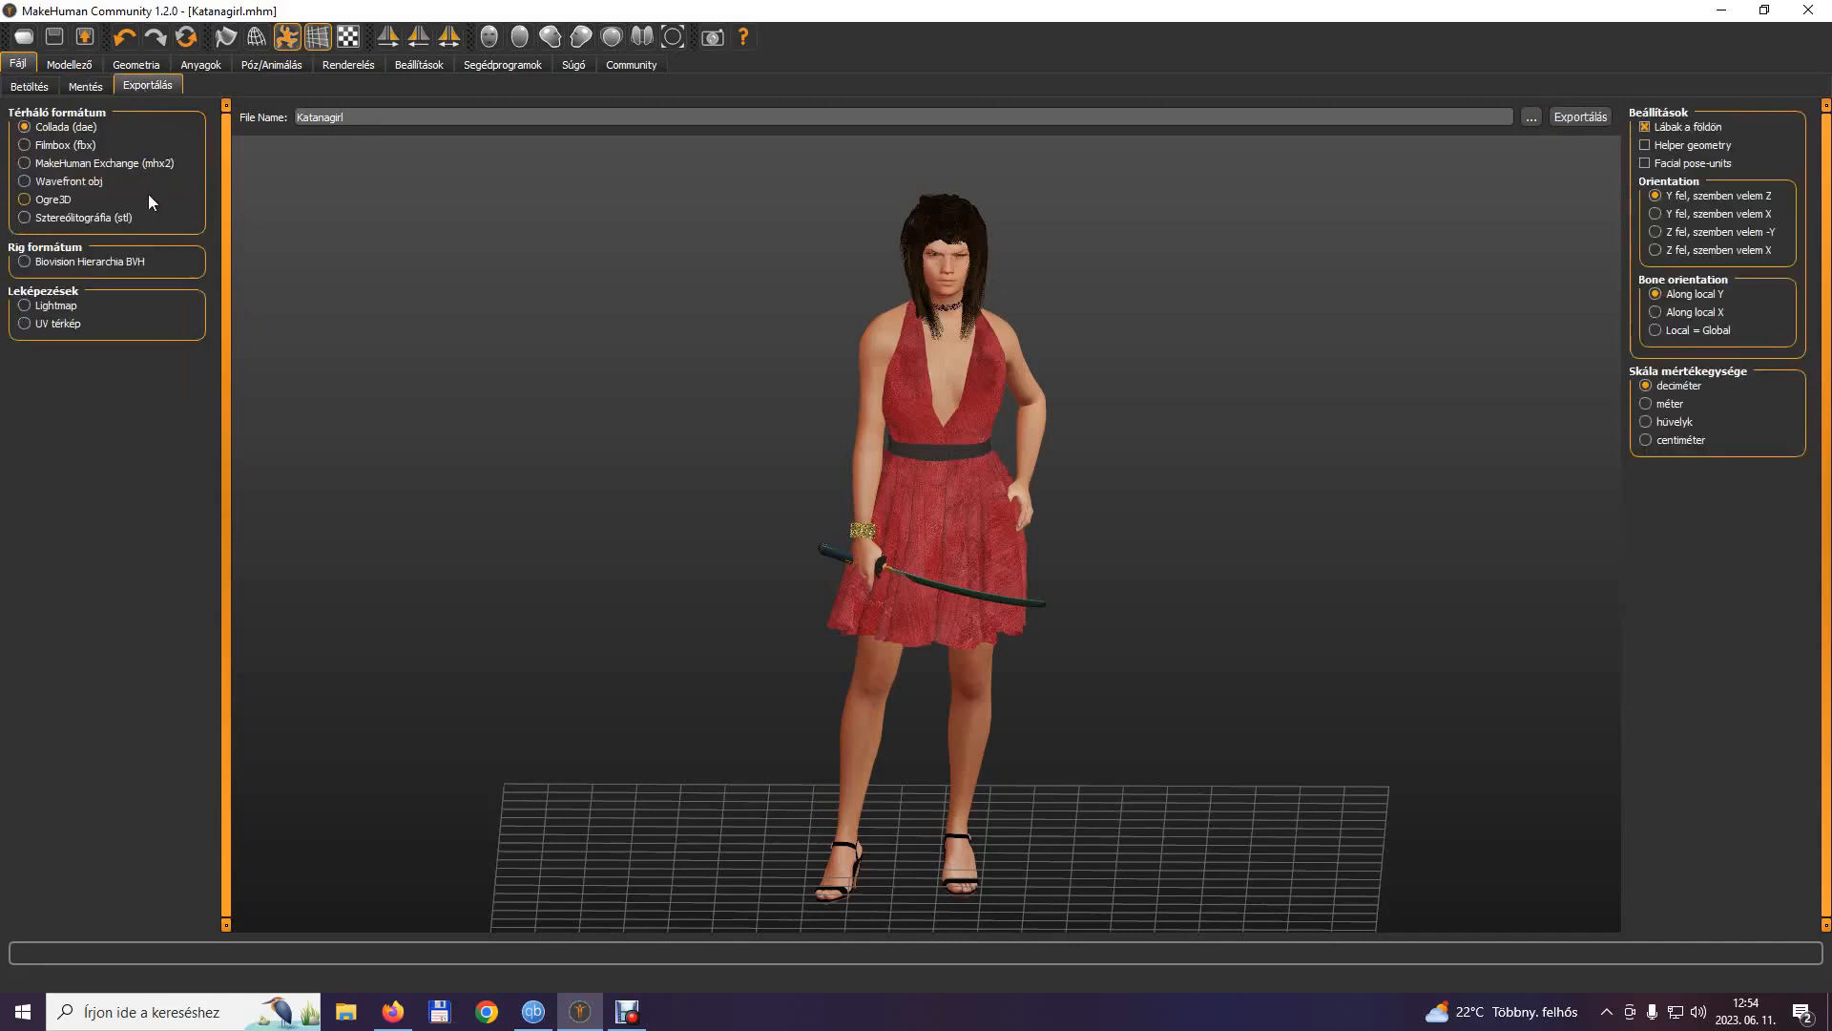
left_click(25, 144)
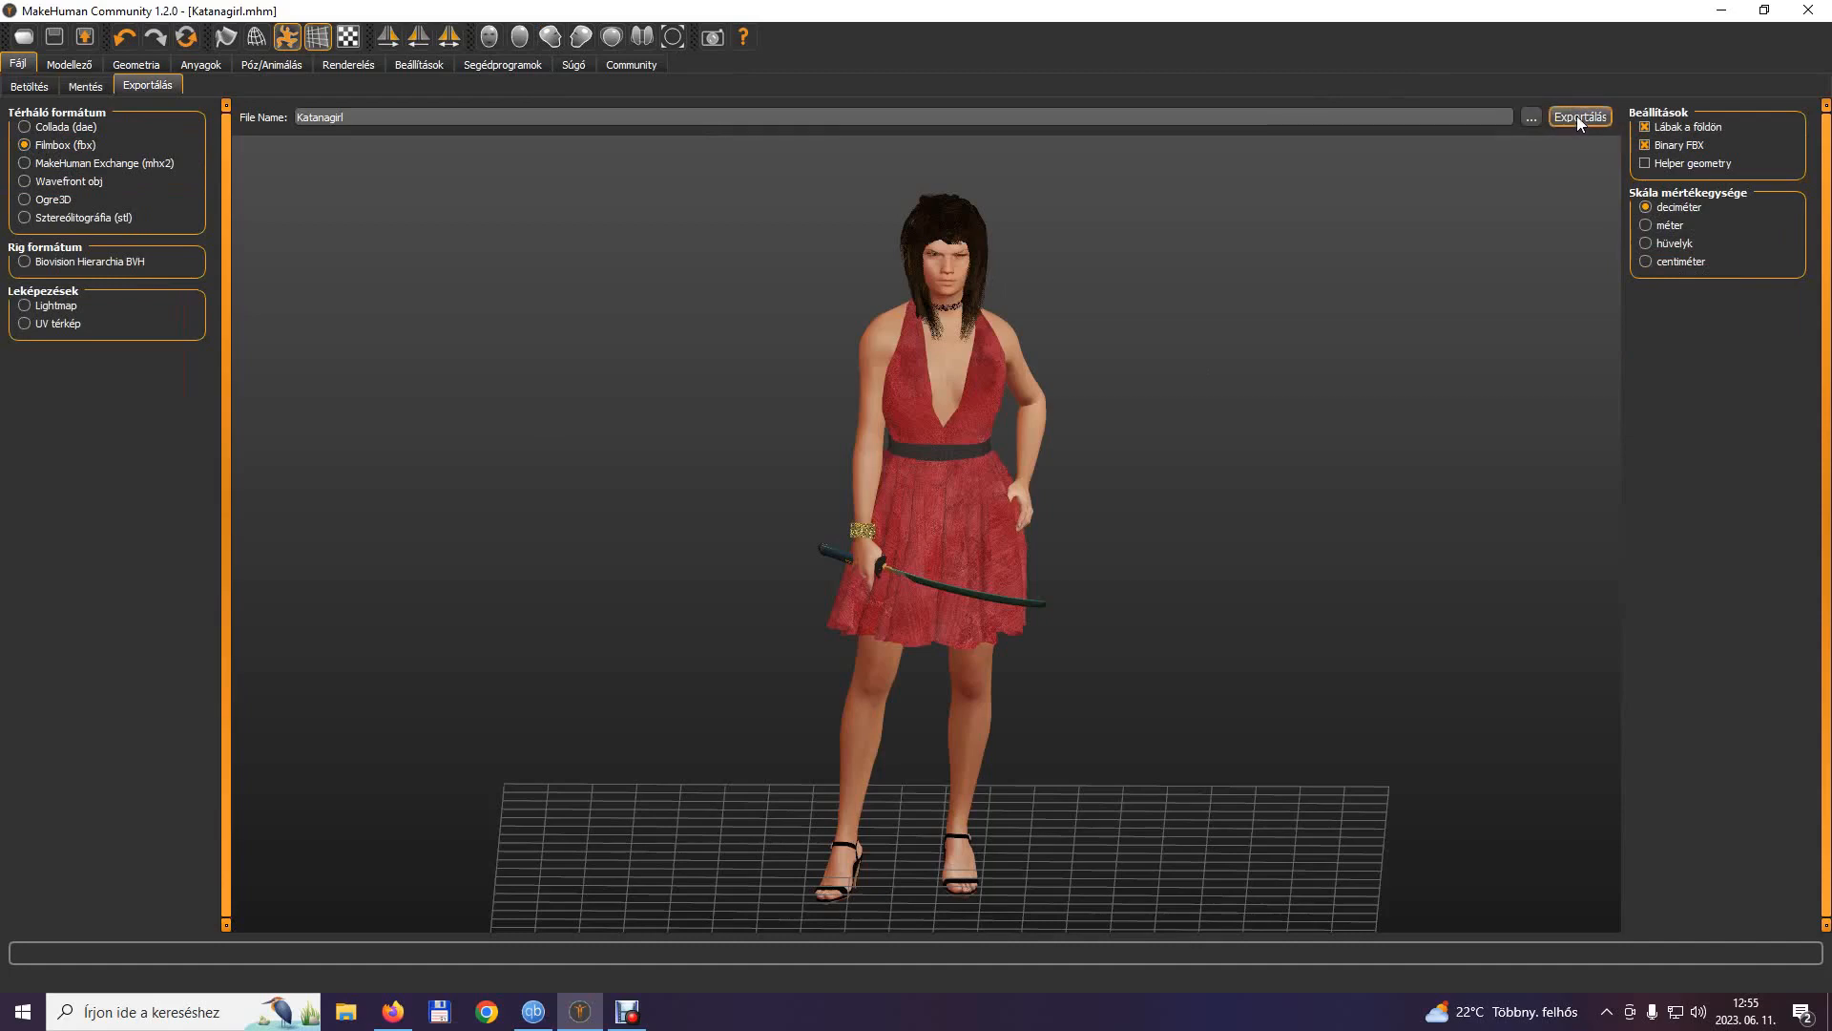
left_click(1523, 117)
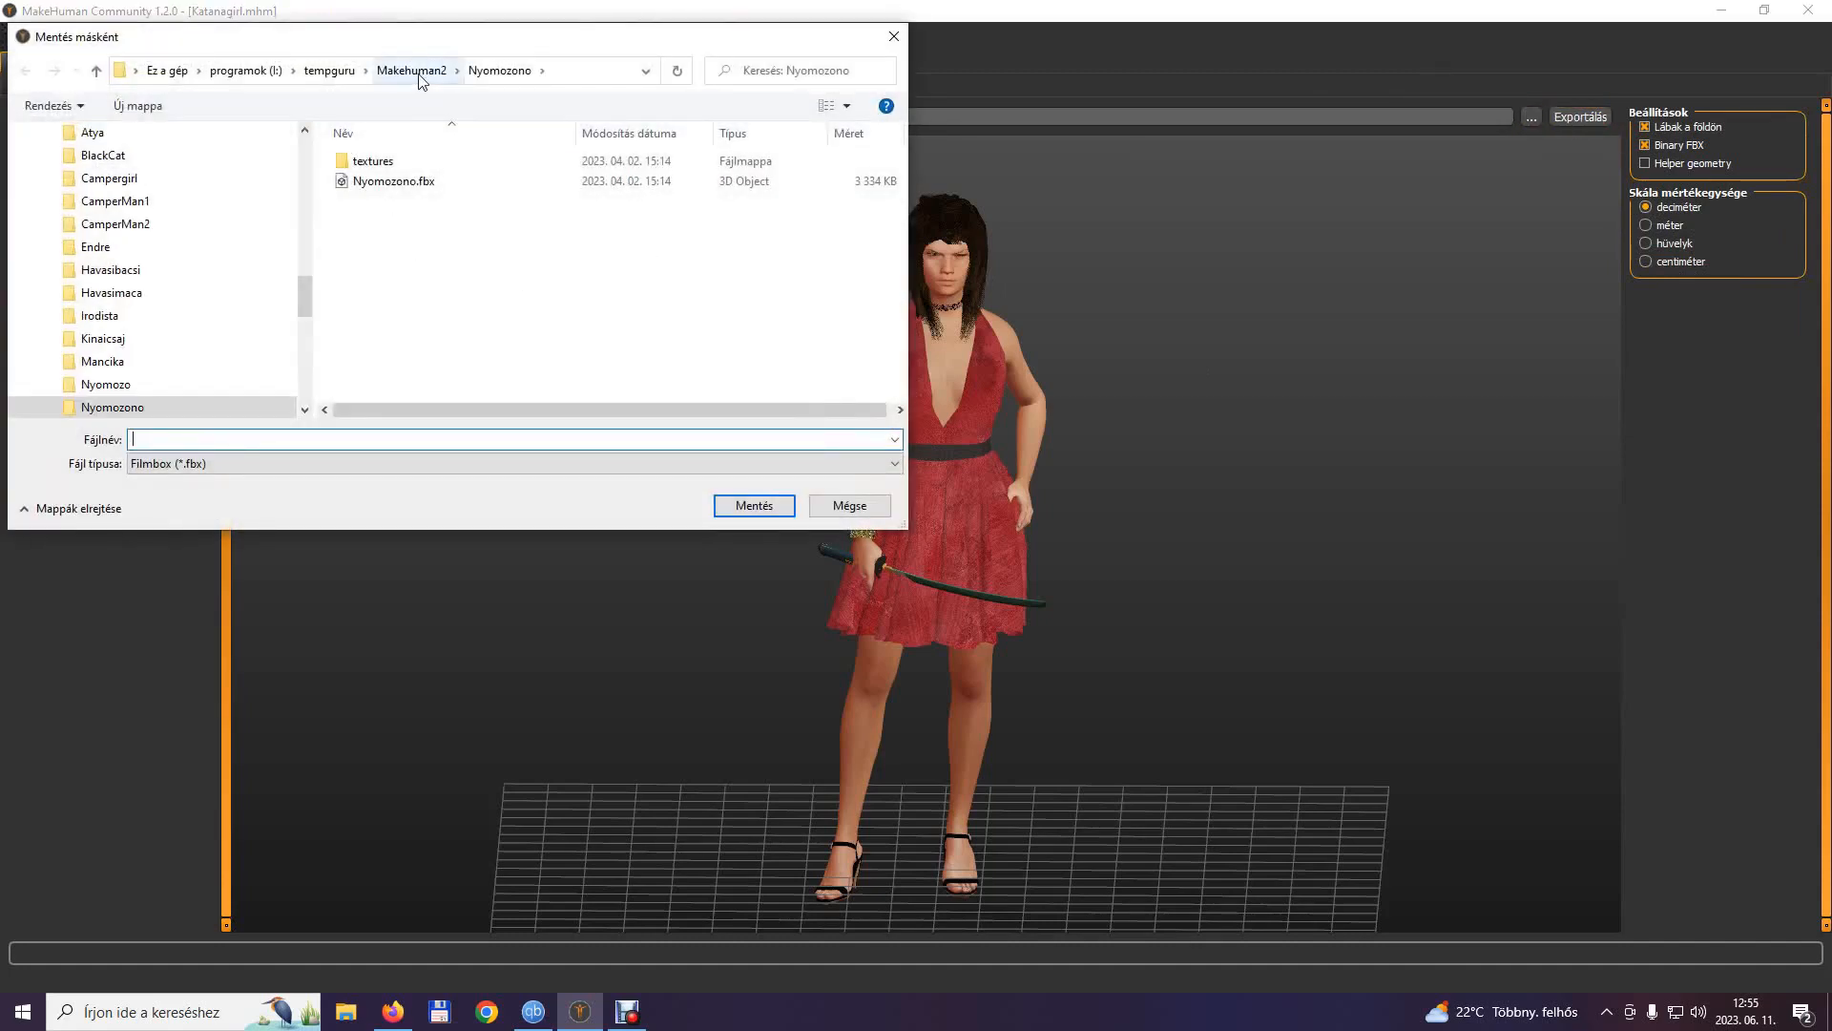
left_click(417, 75)
scroll(450, 286, "down", 2)
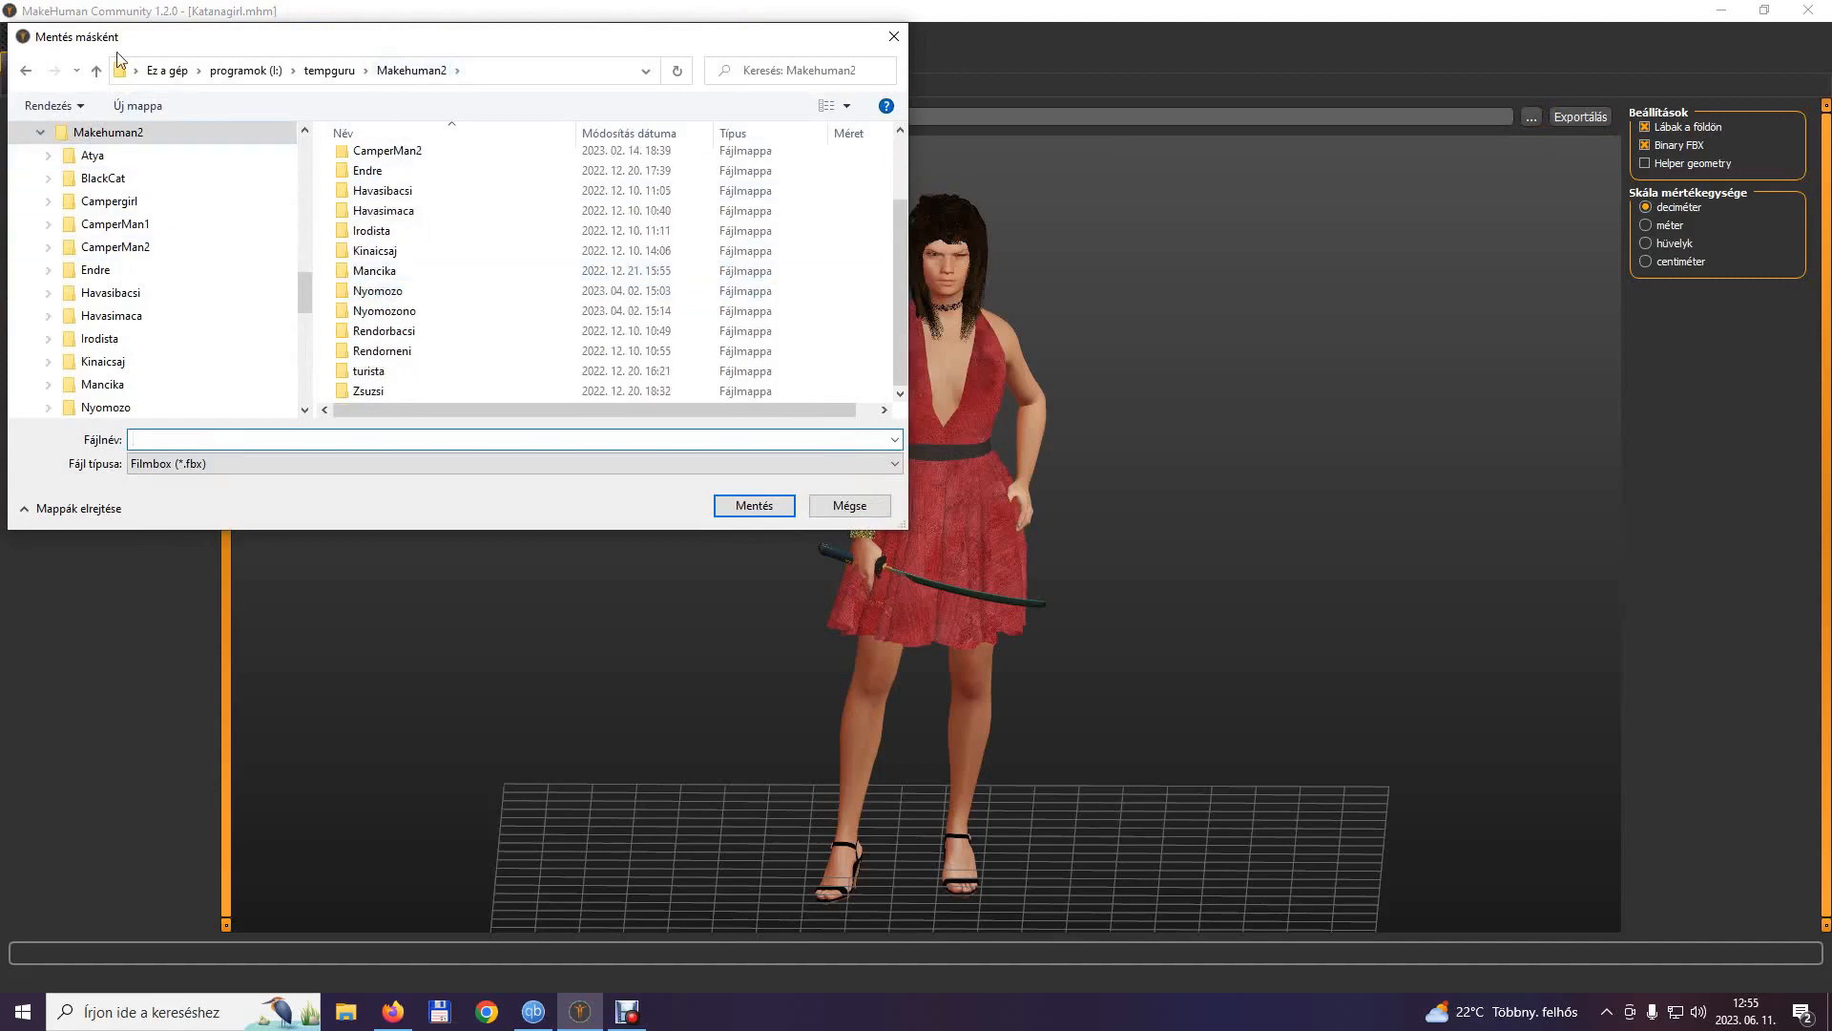
left_click(137, 105)
right_click(376, 389)
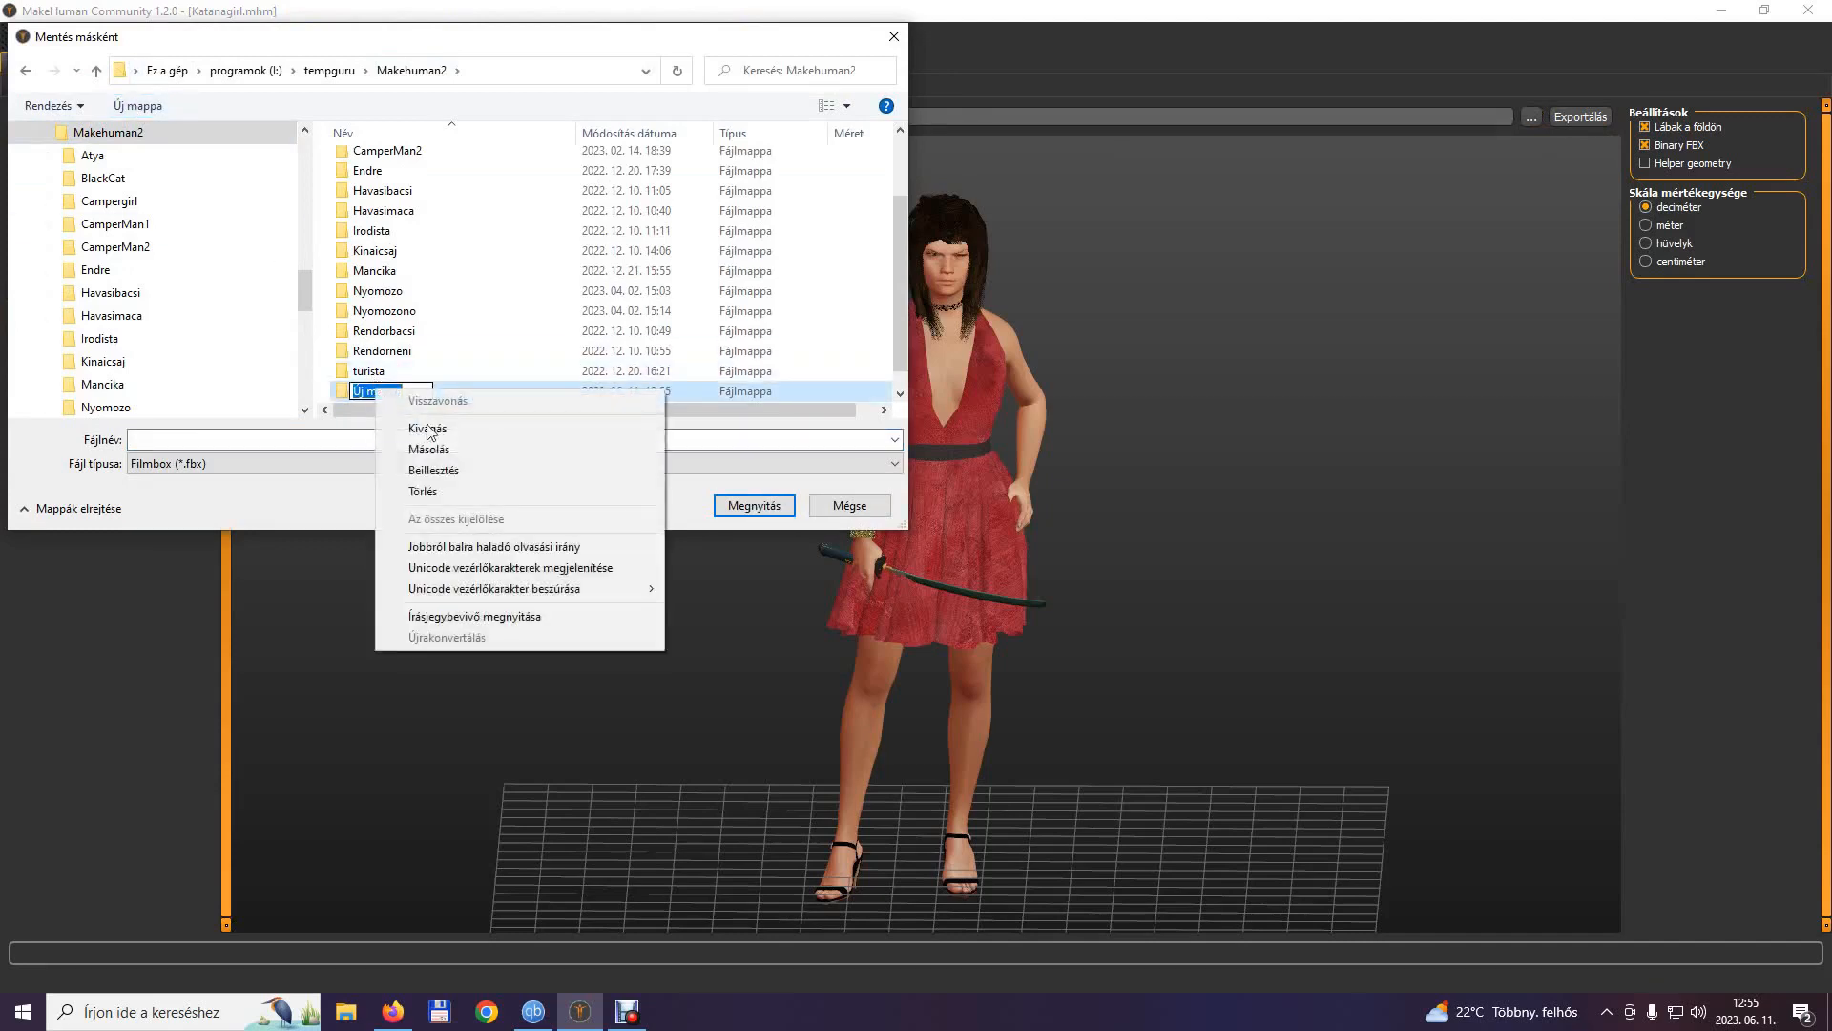
left_click(467, 468)
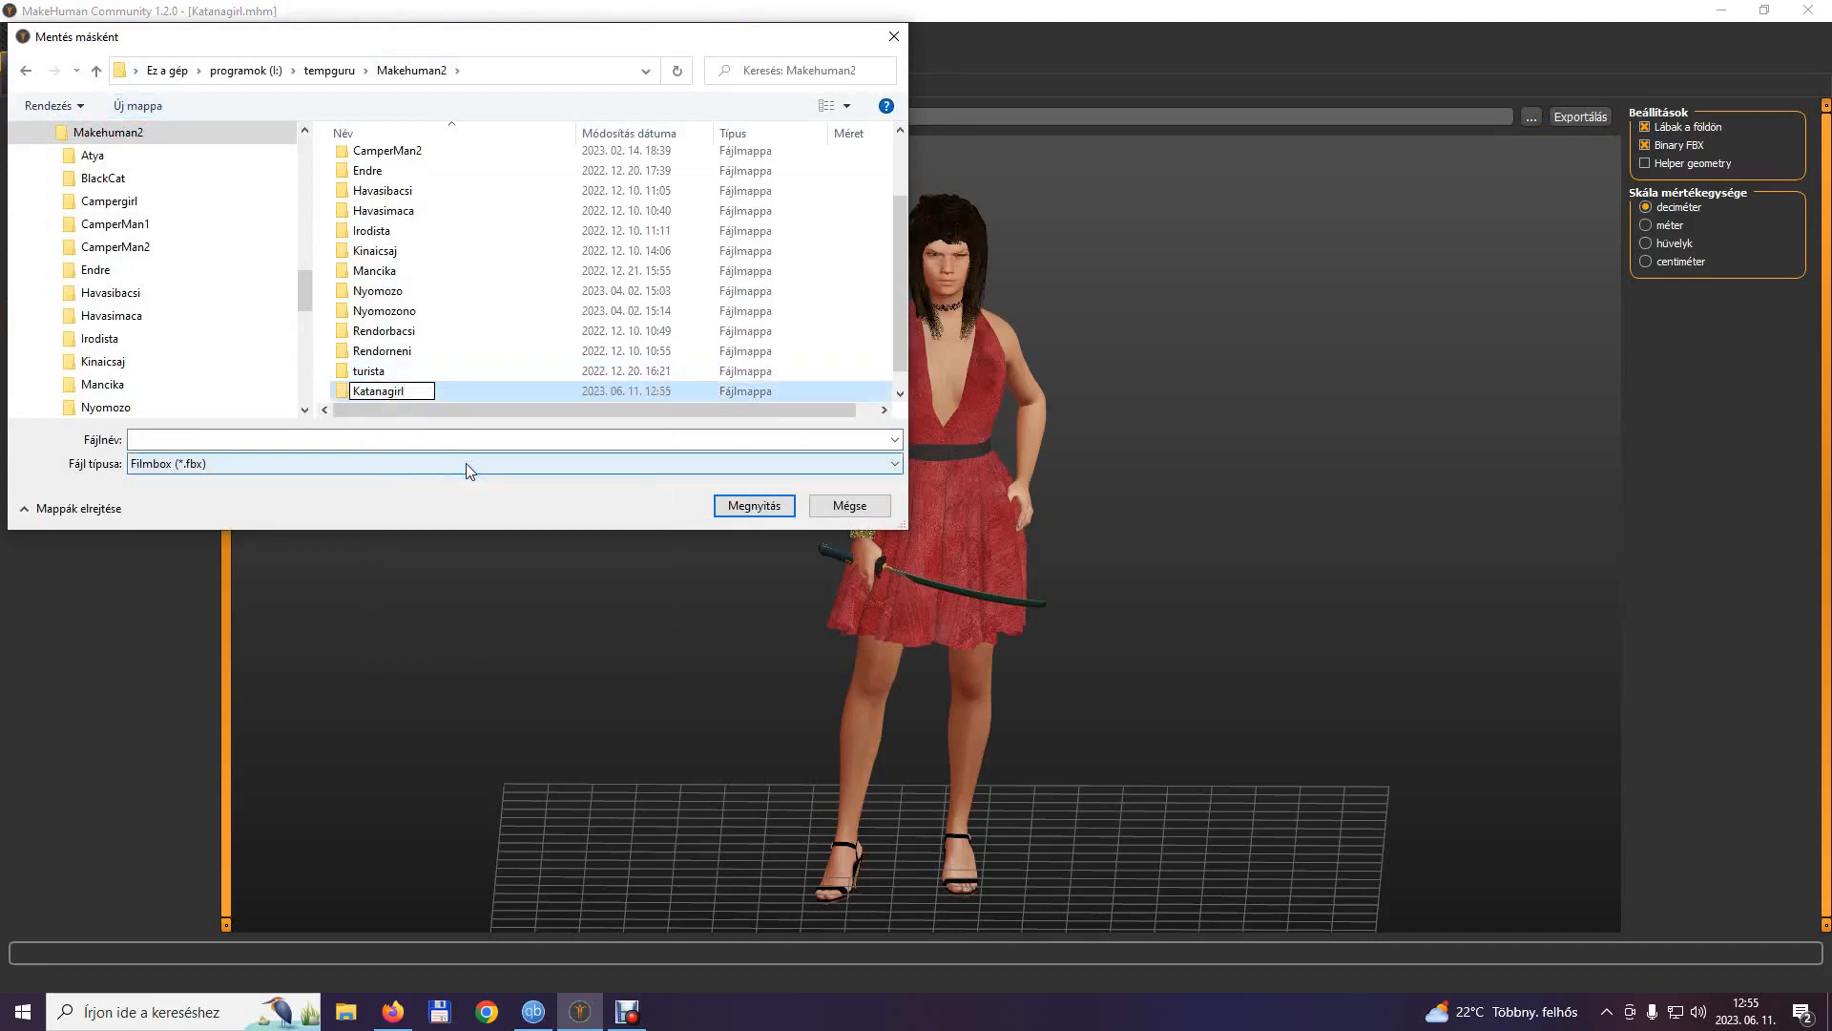
left_click(756, 504)
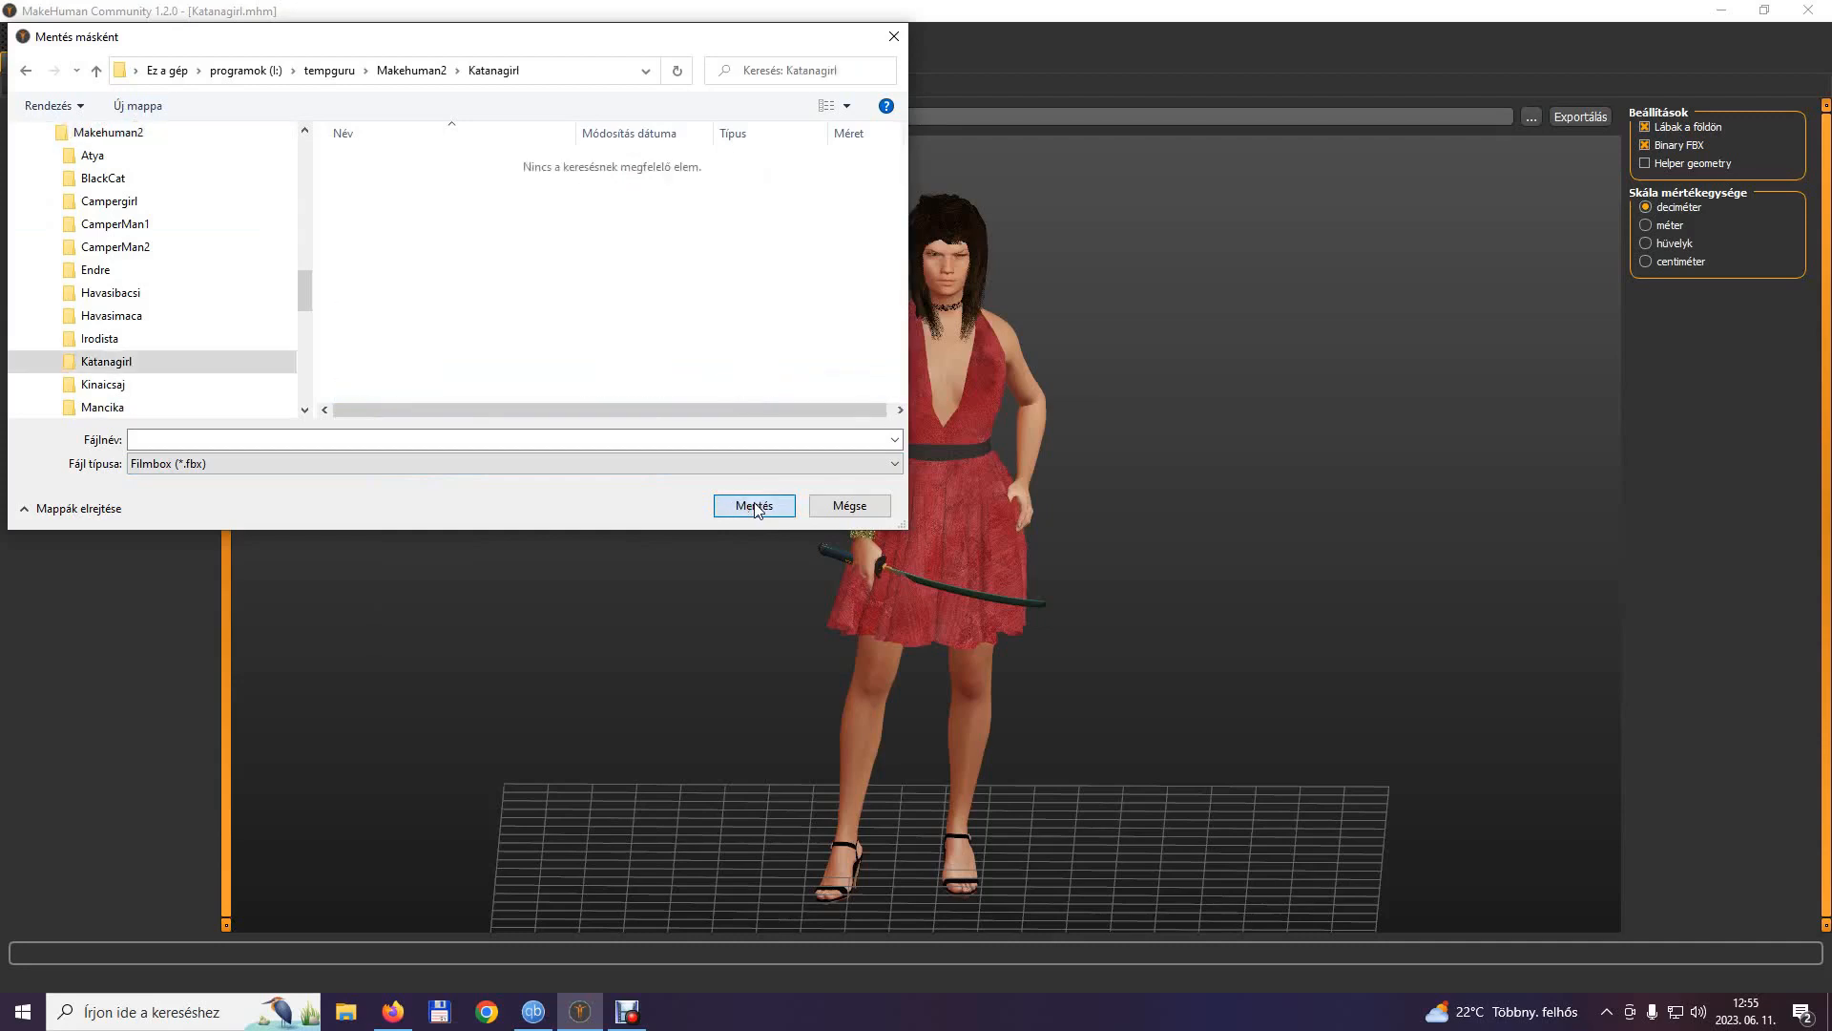
Export the character to the Katanagirl folder under the file name Katanagirl.
right_click(229, 442)
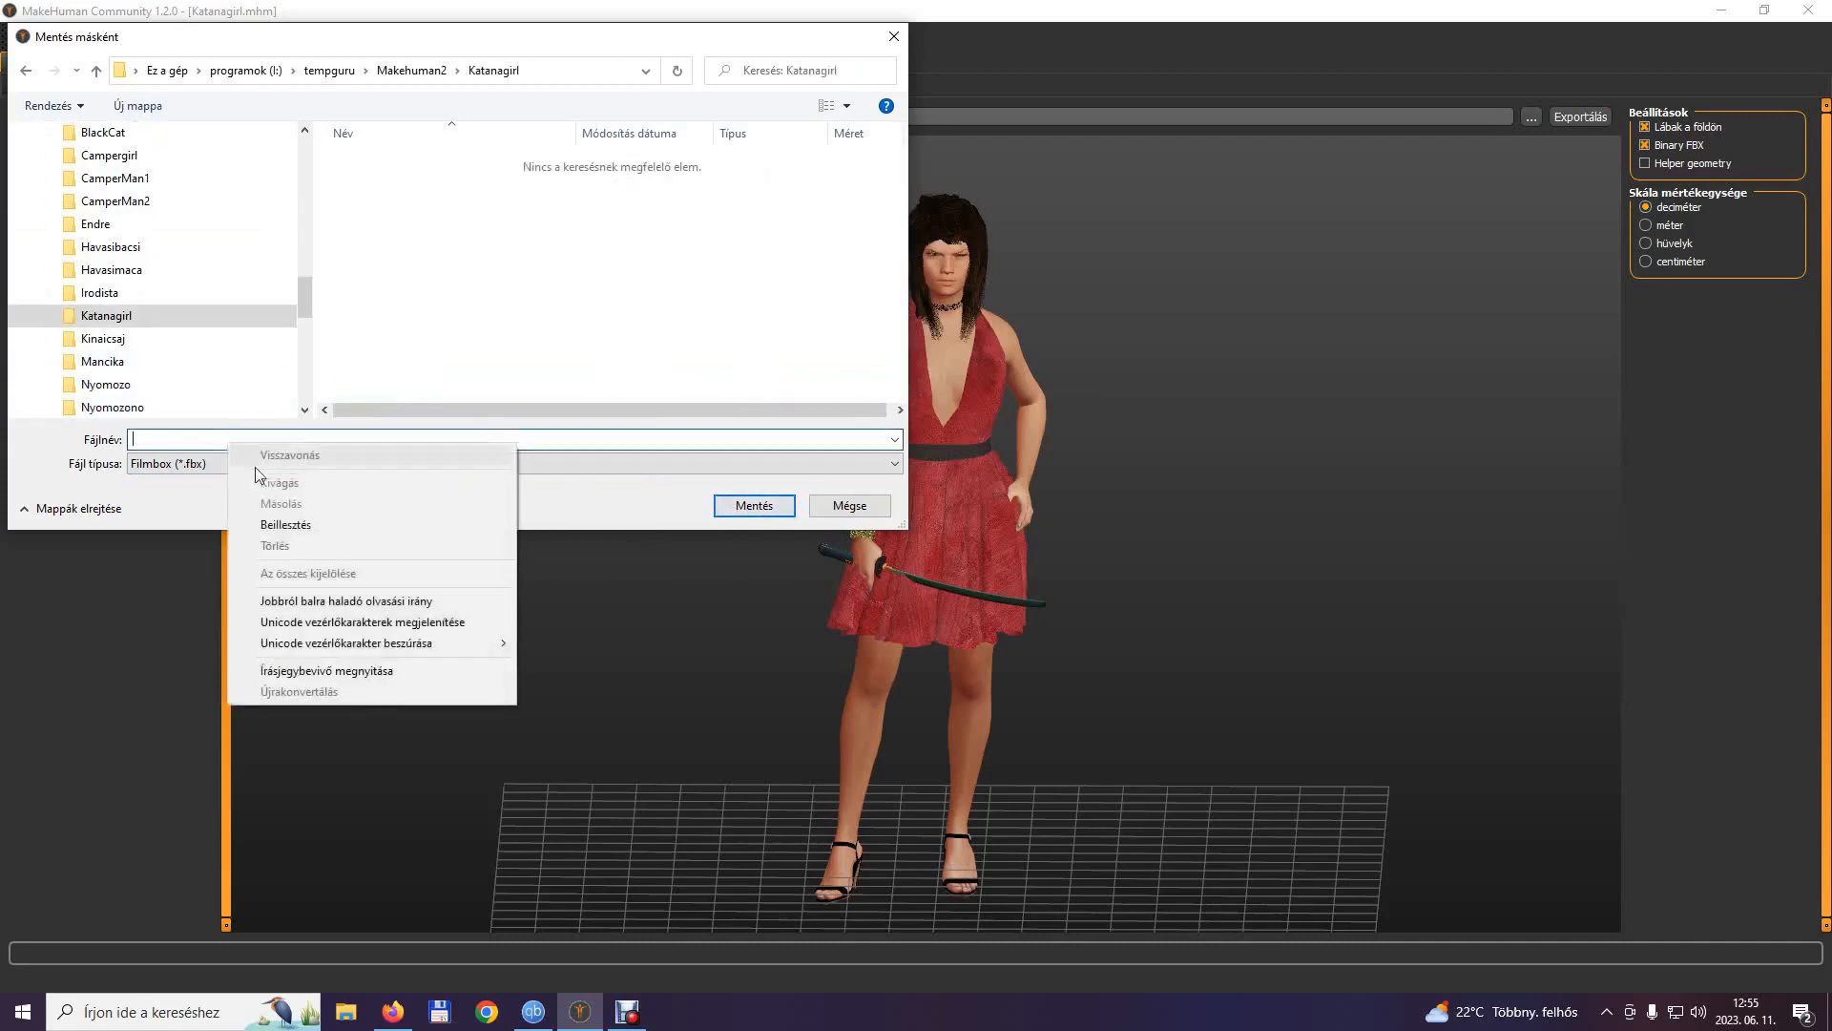
left_click(318, 530)
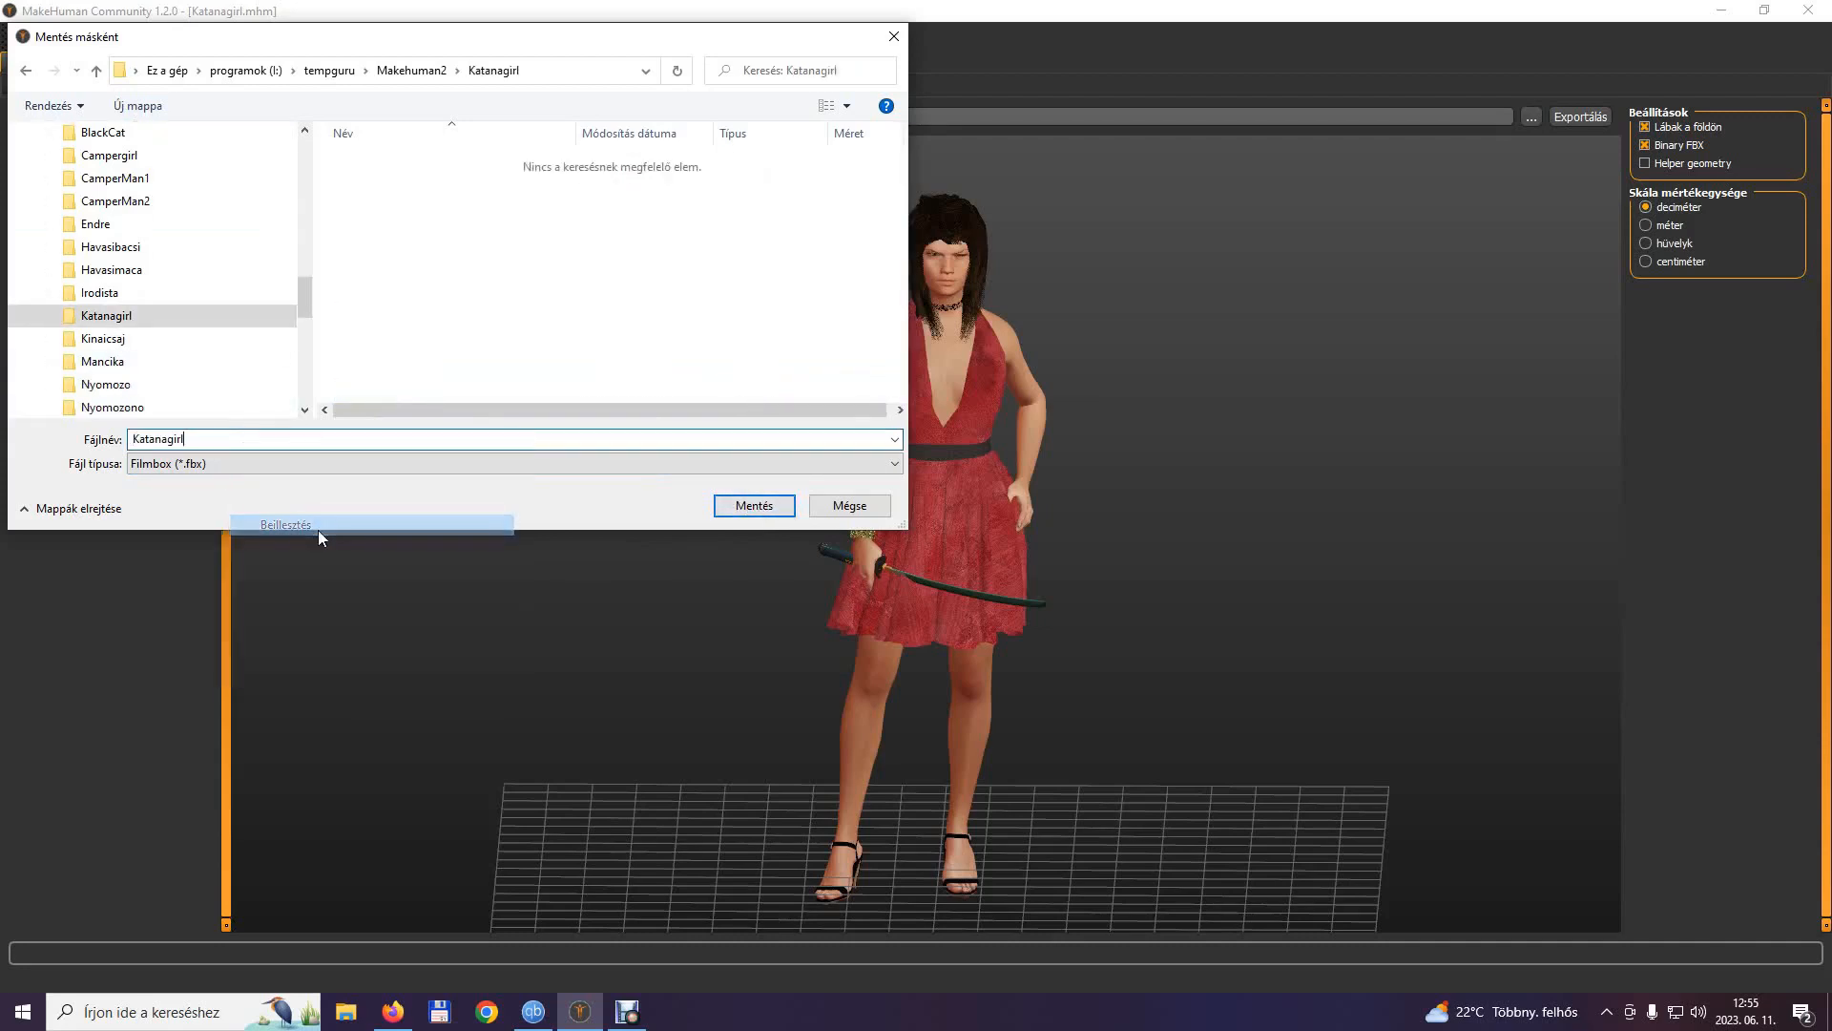
left_click(760, 511)
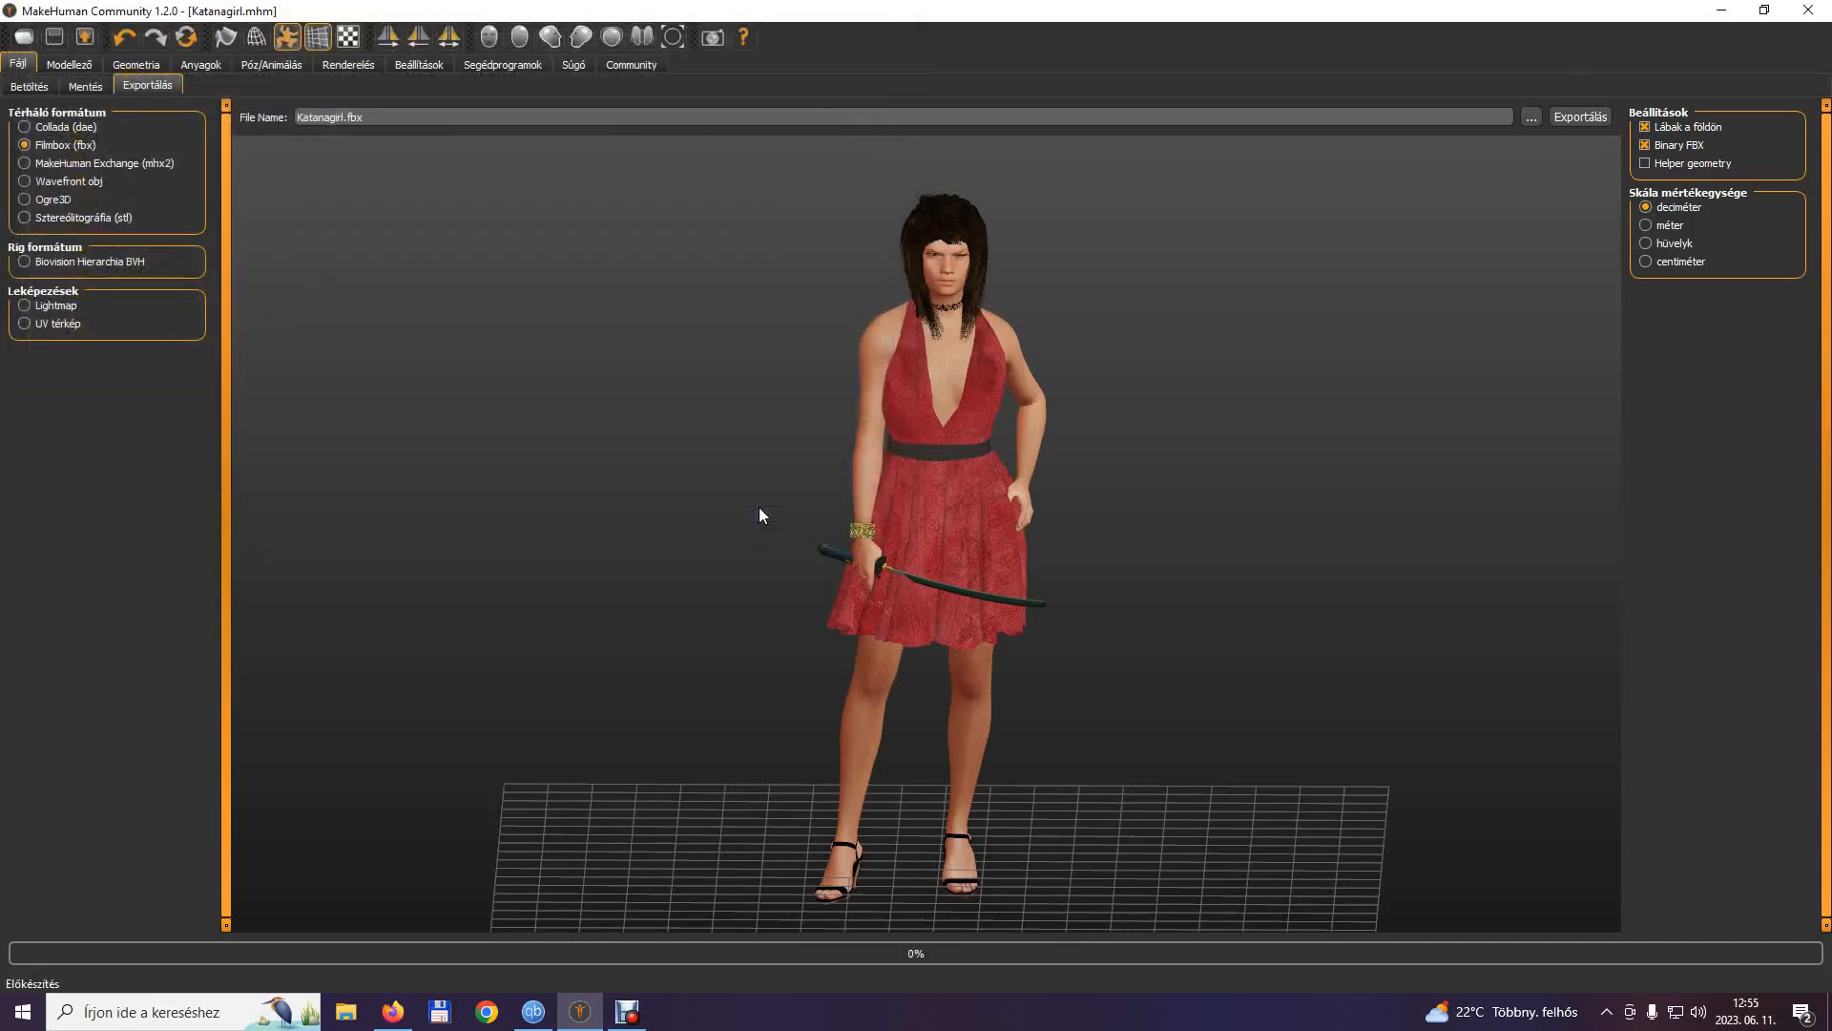
Switch to Mixamo in the browser, start a character upload and browse to the Katanagirl folder inside tempguru's Makehuman2 folder.
left_click(1726, 18)
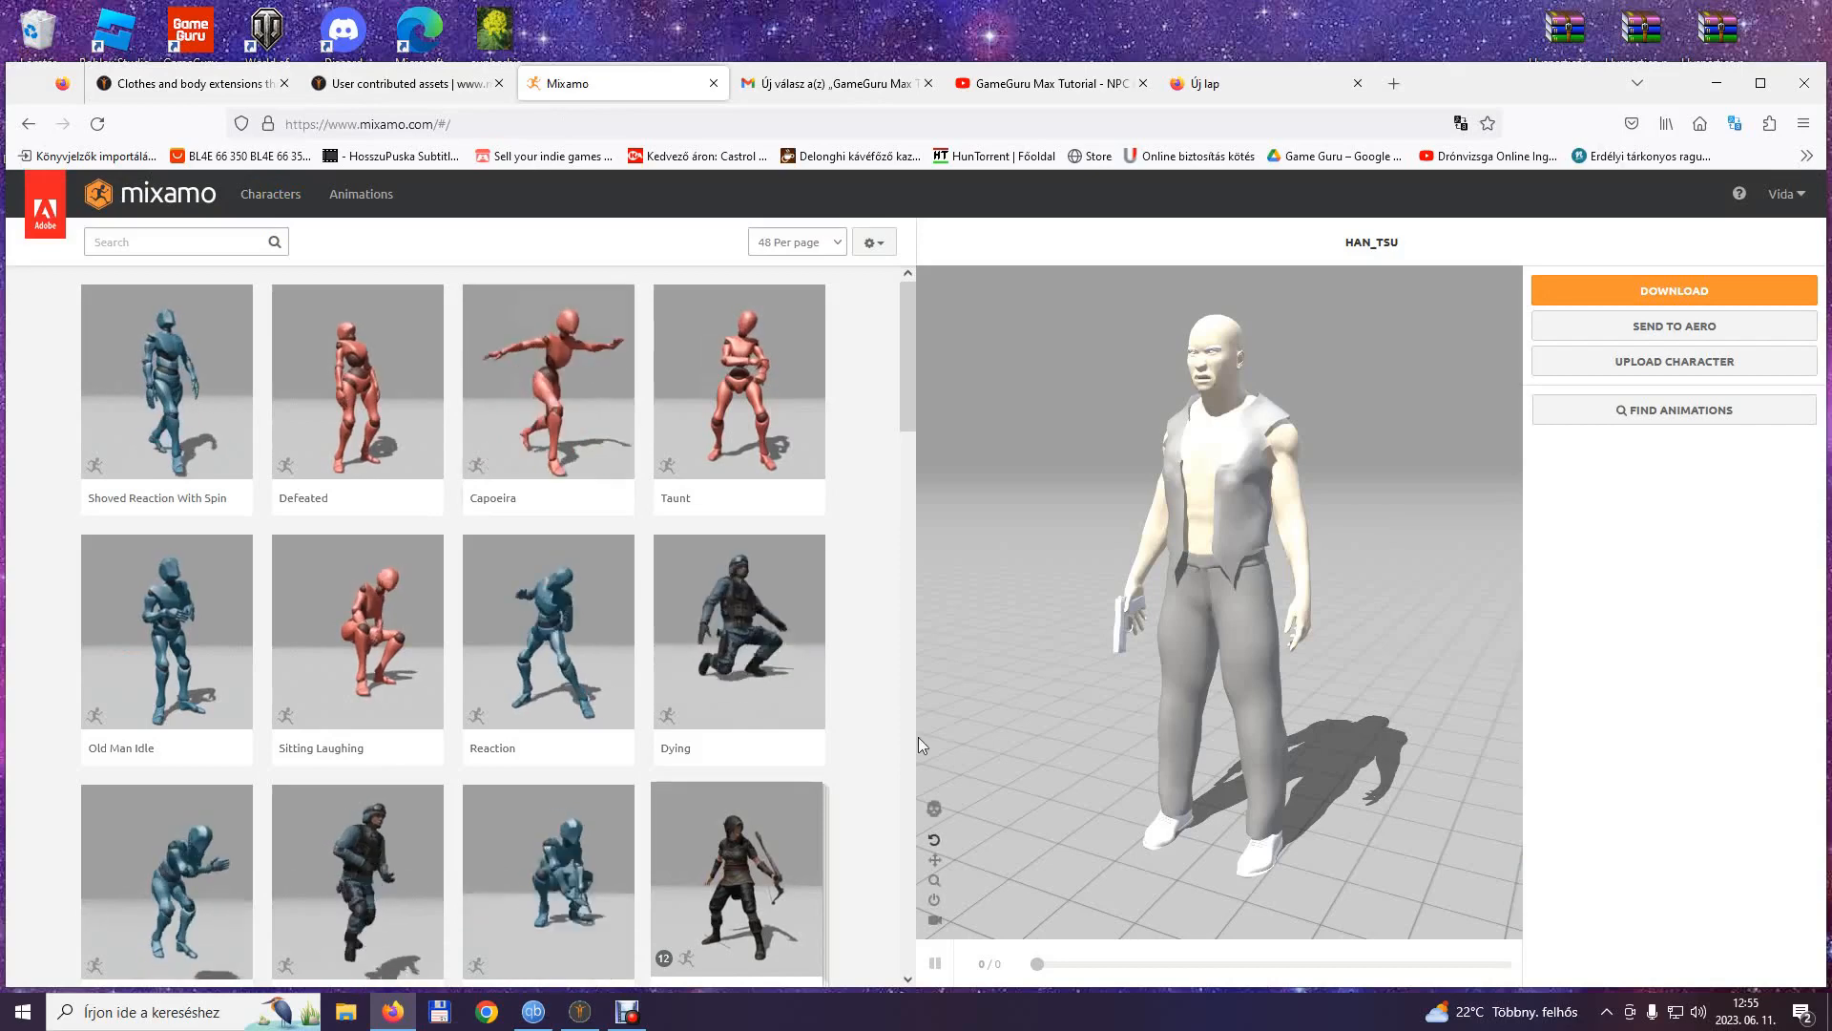
left_click(1675, 365)
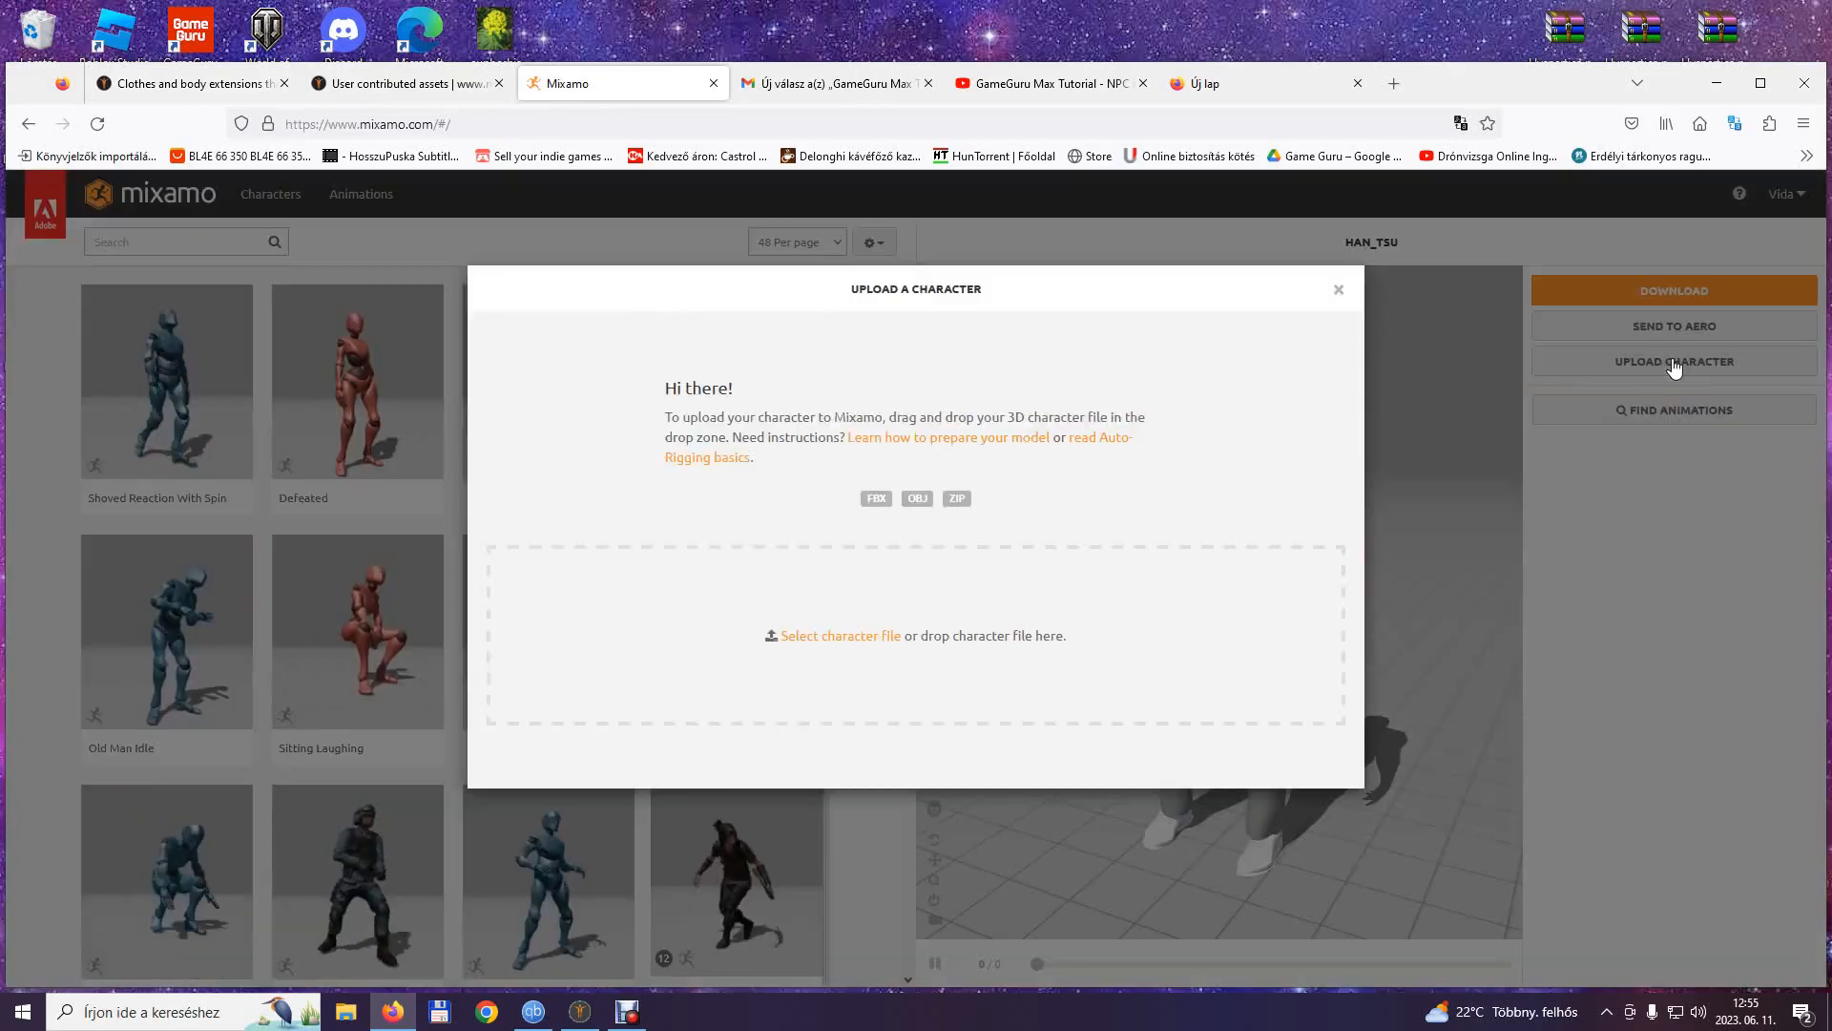
left_click(840, 636)
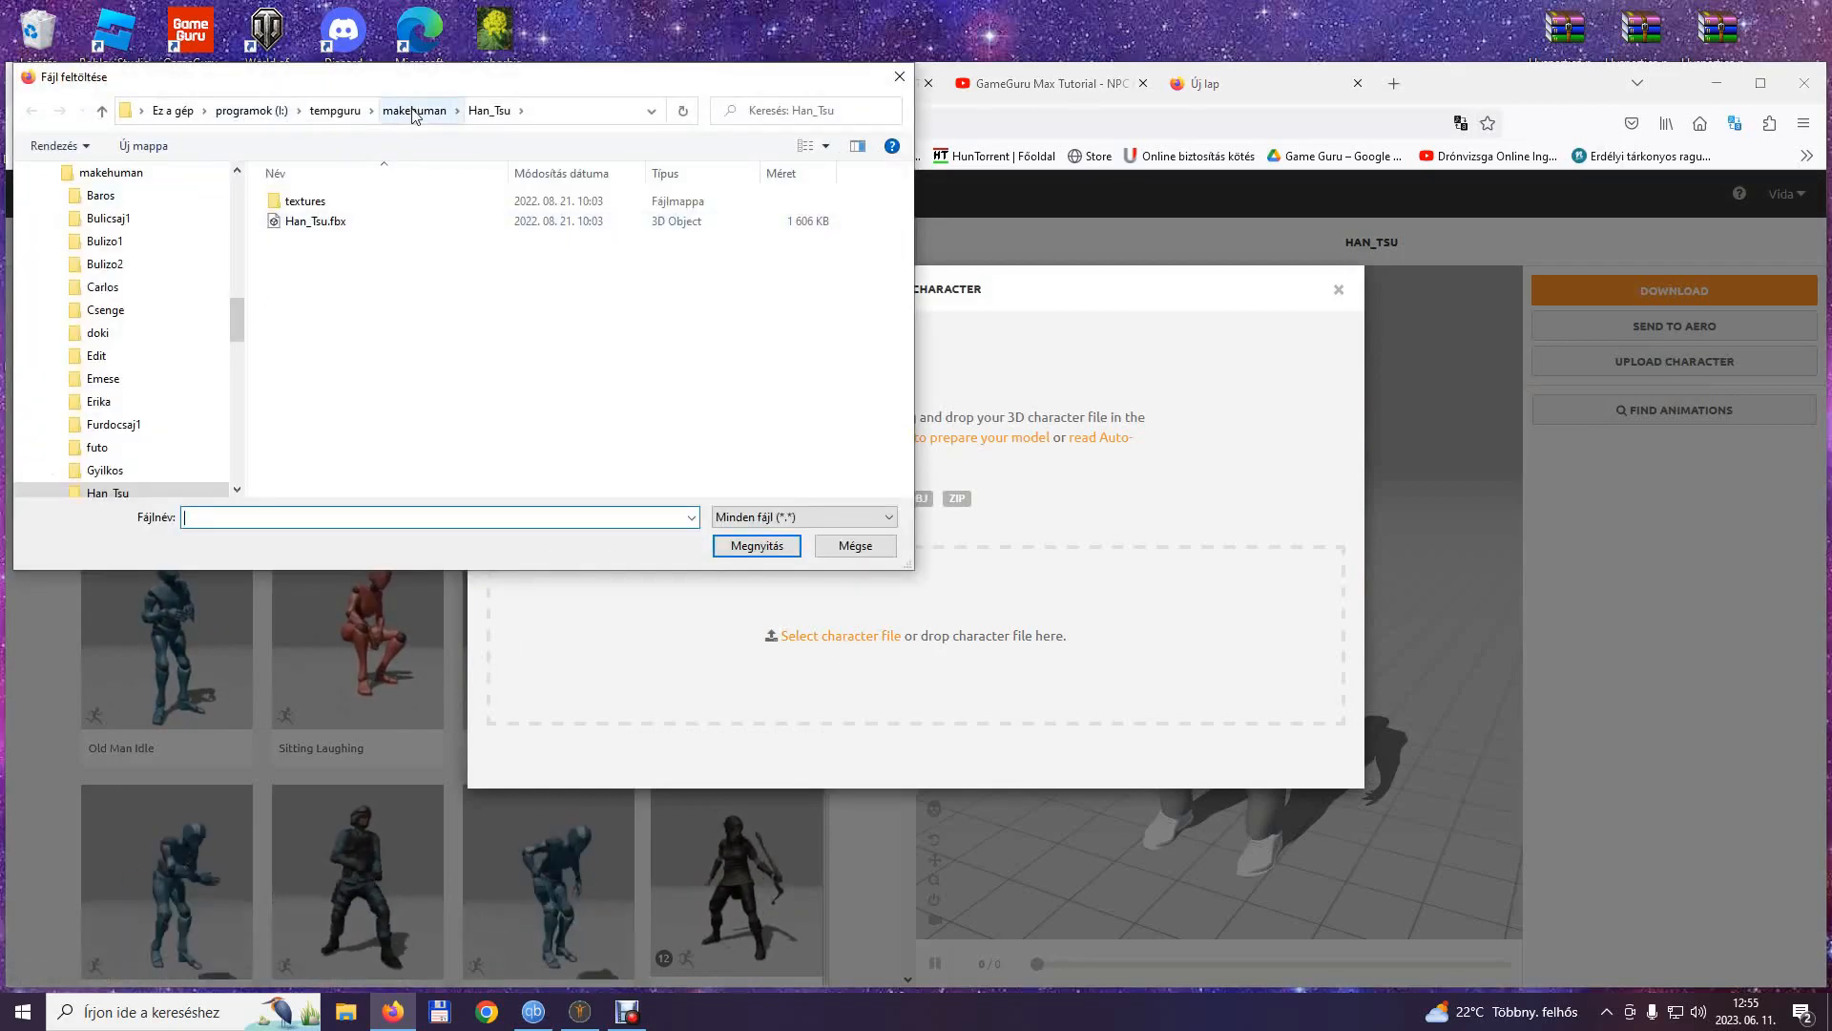
left_click(336, 111)
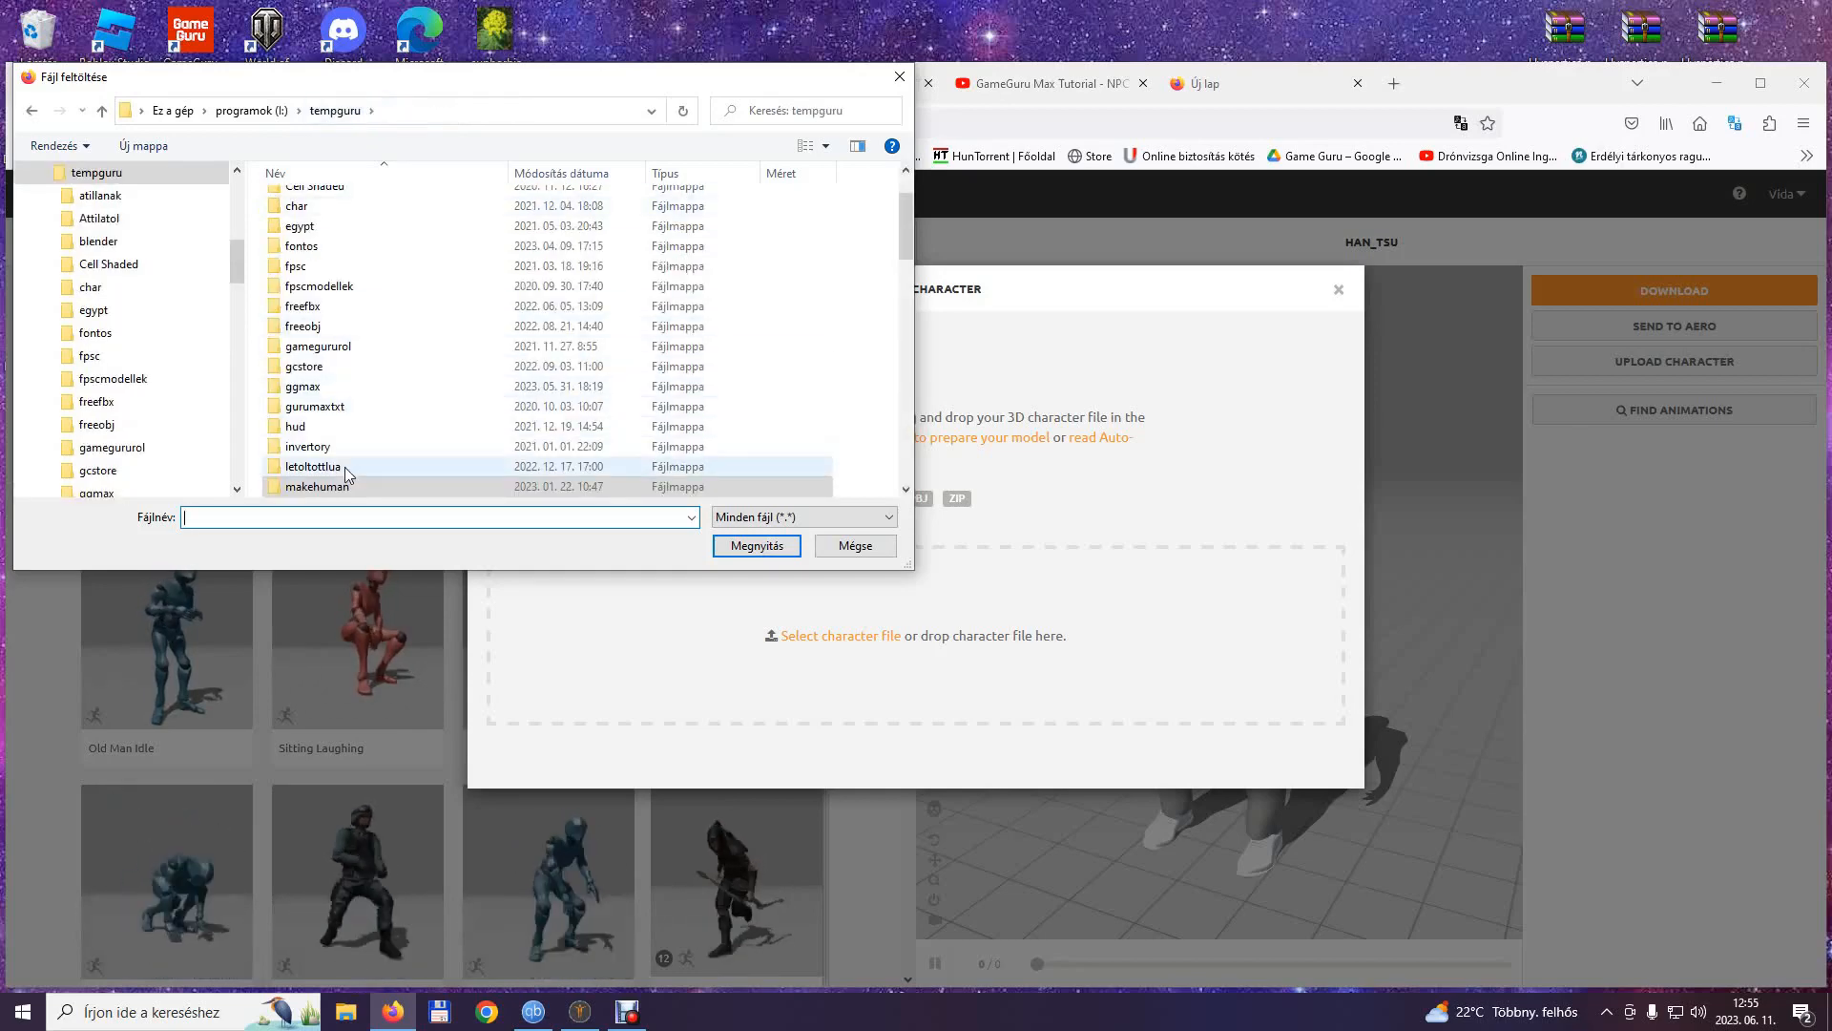
scroll(347, 439, "down", 3)
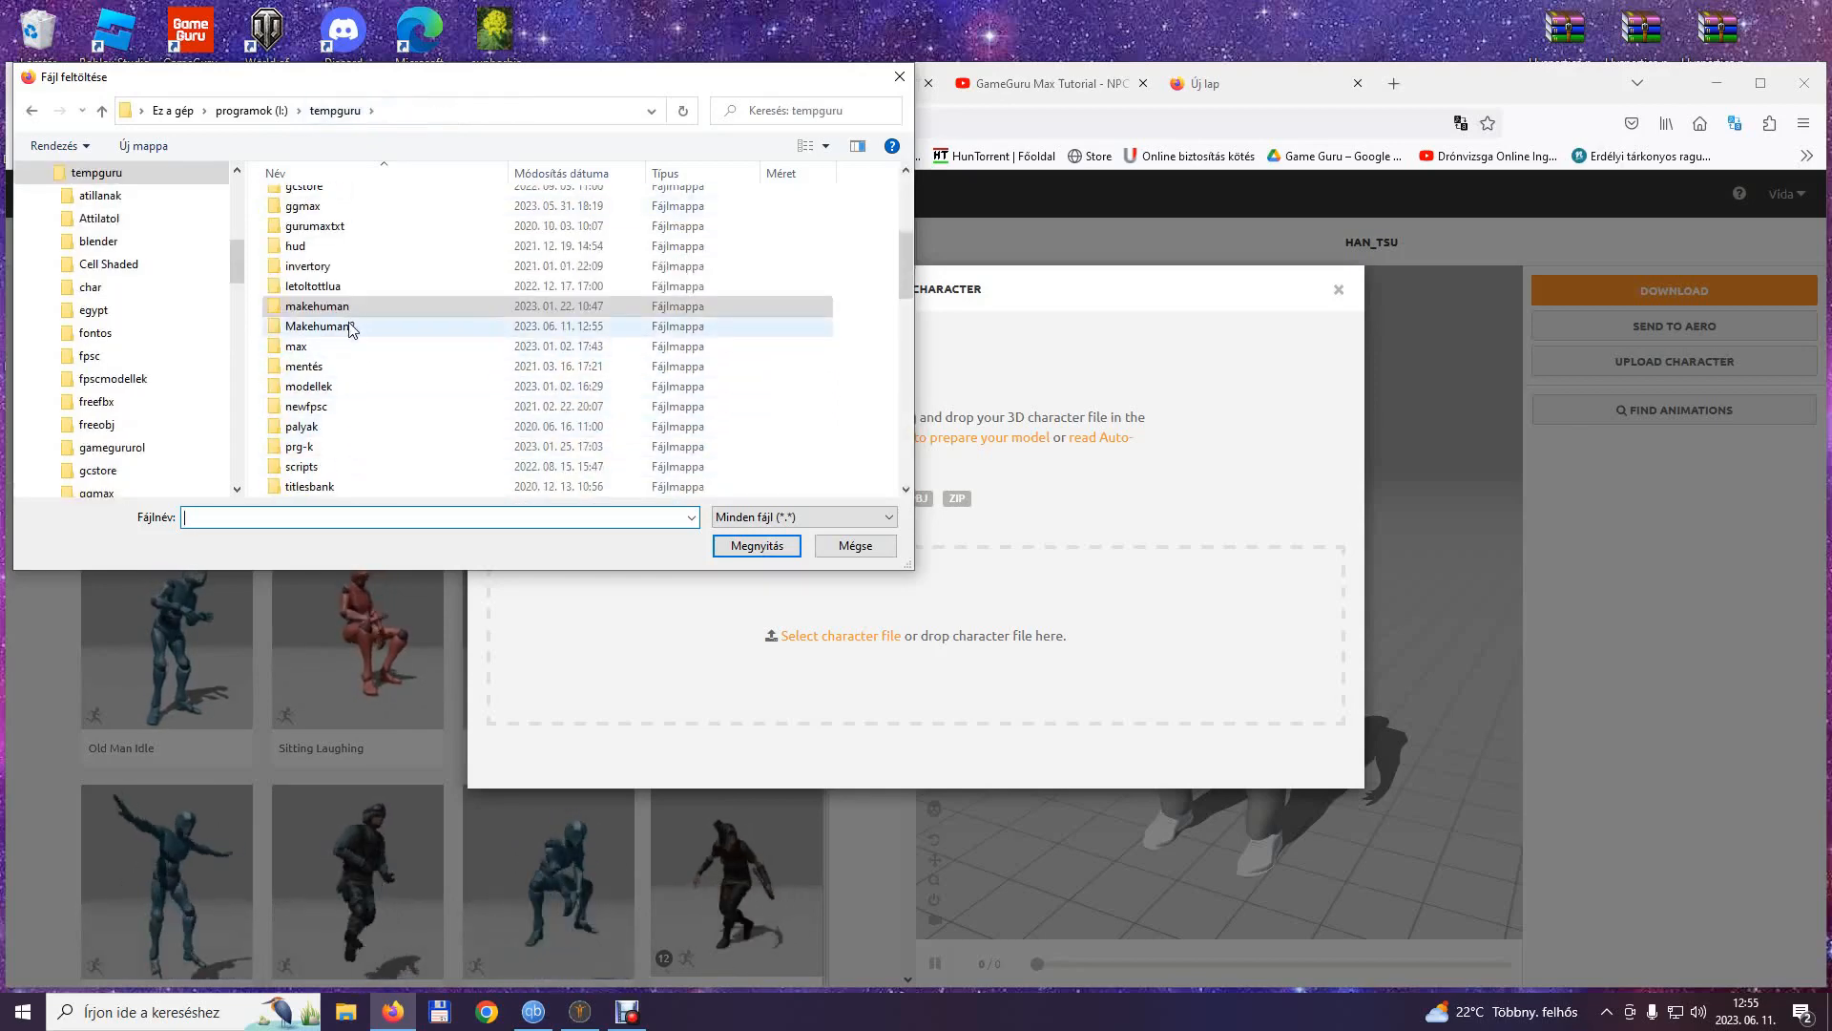
double_click(349, 327)
scroll(353, 373, "down", 2)
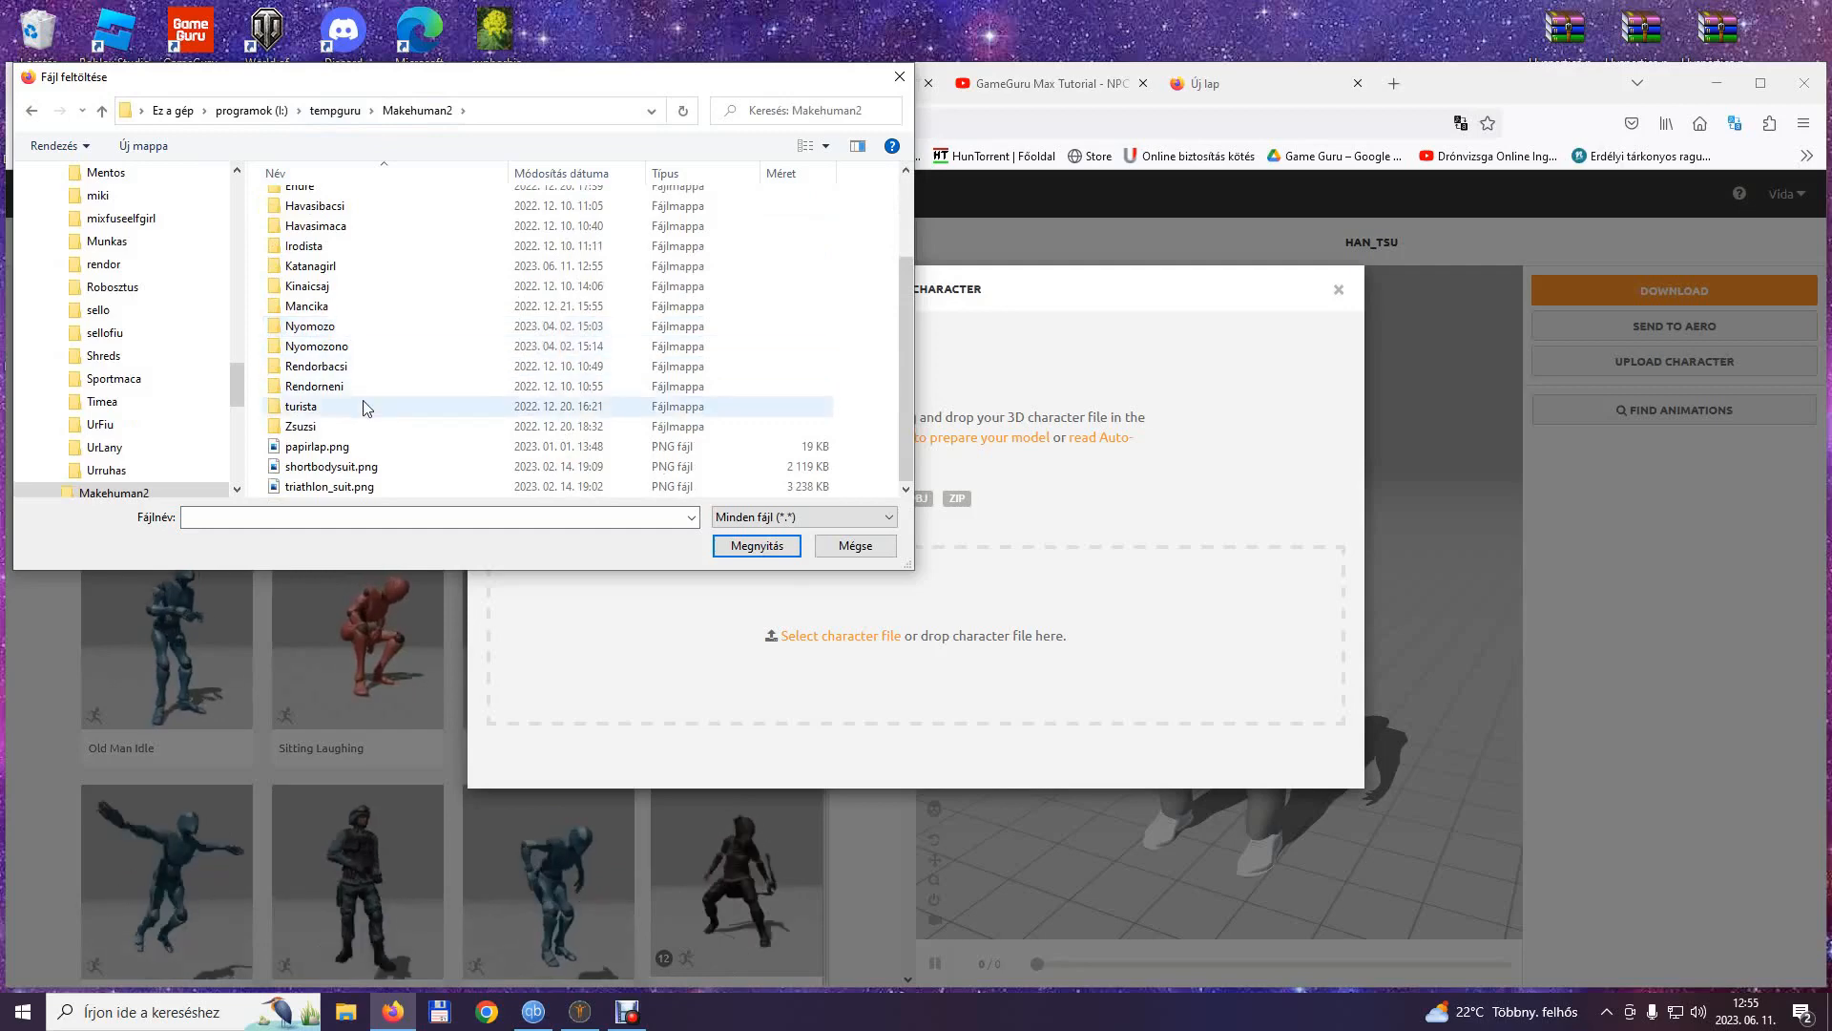
double_click(341, 268)
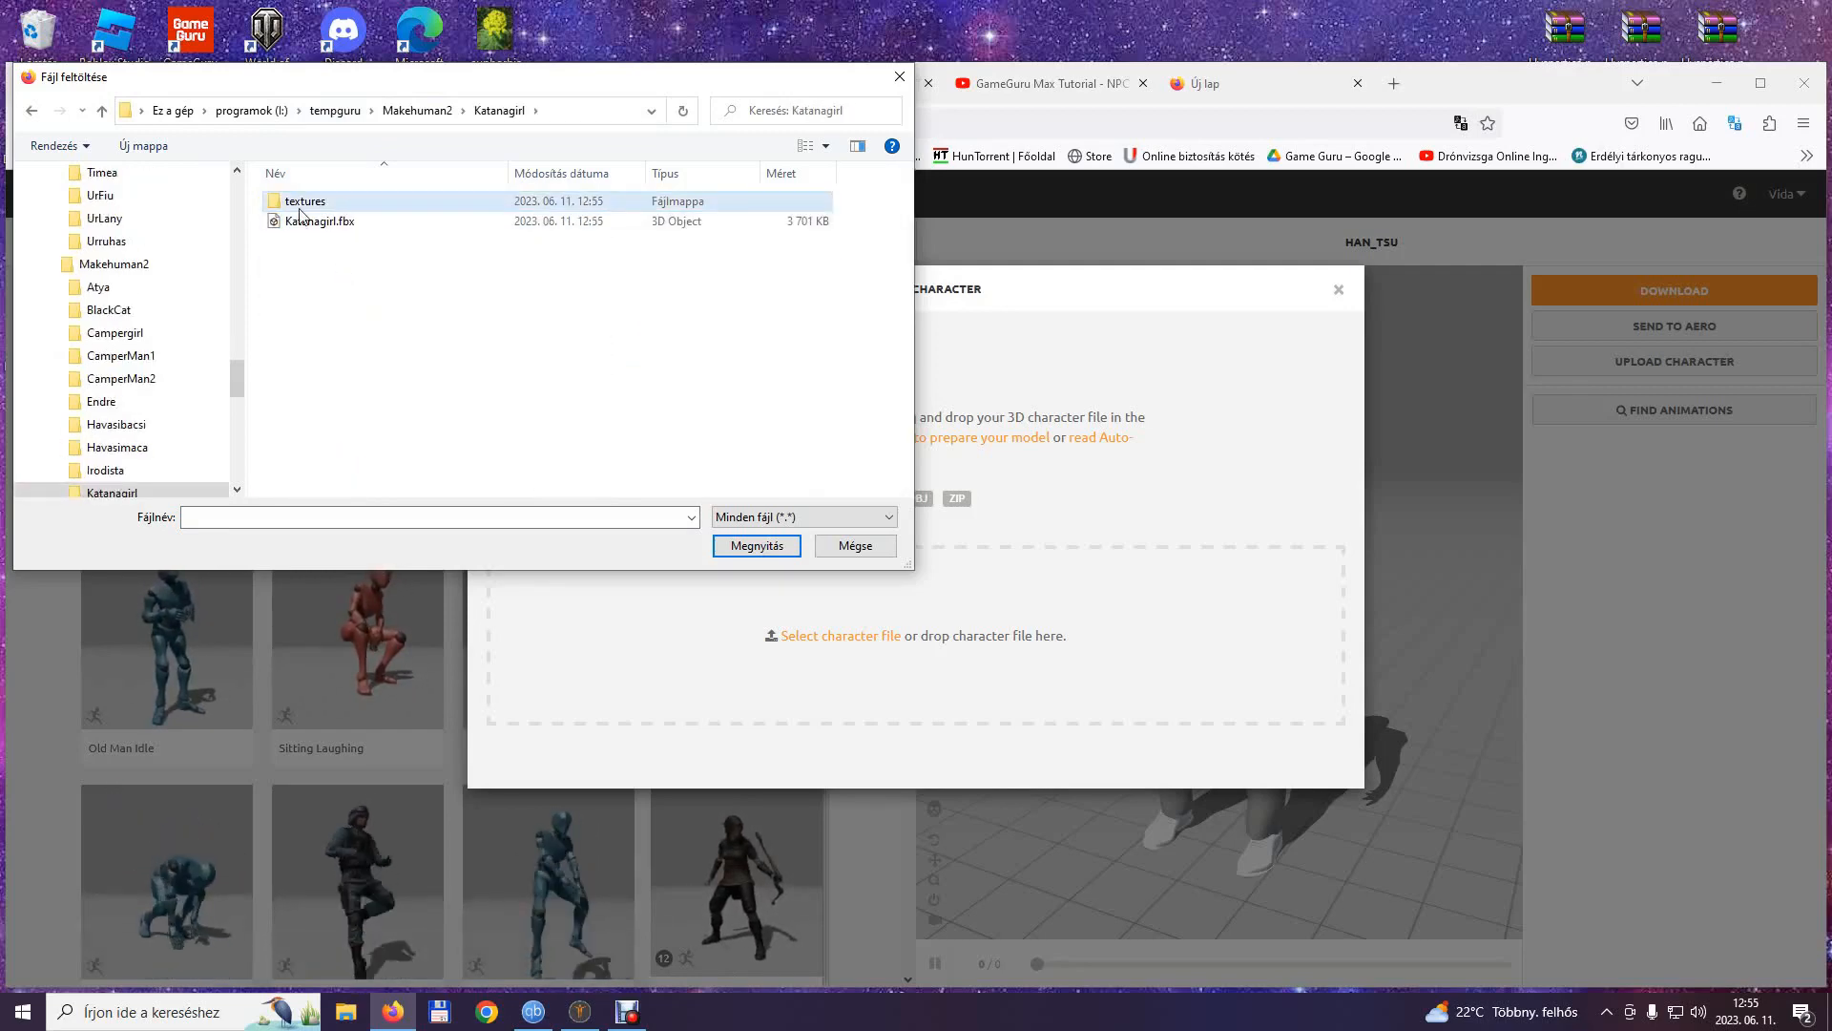
Check the exported texture images in the Katanagirl textures folder and return to the parent folder.
double_click(303, 202)
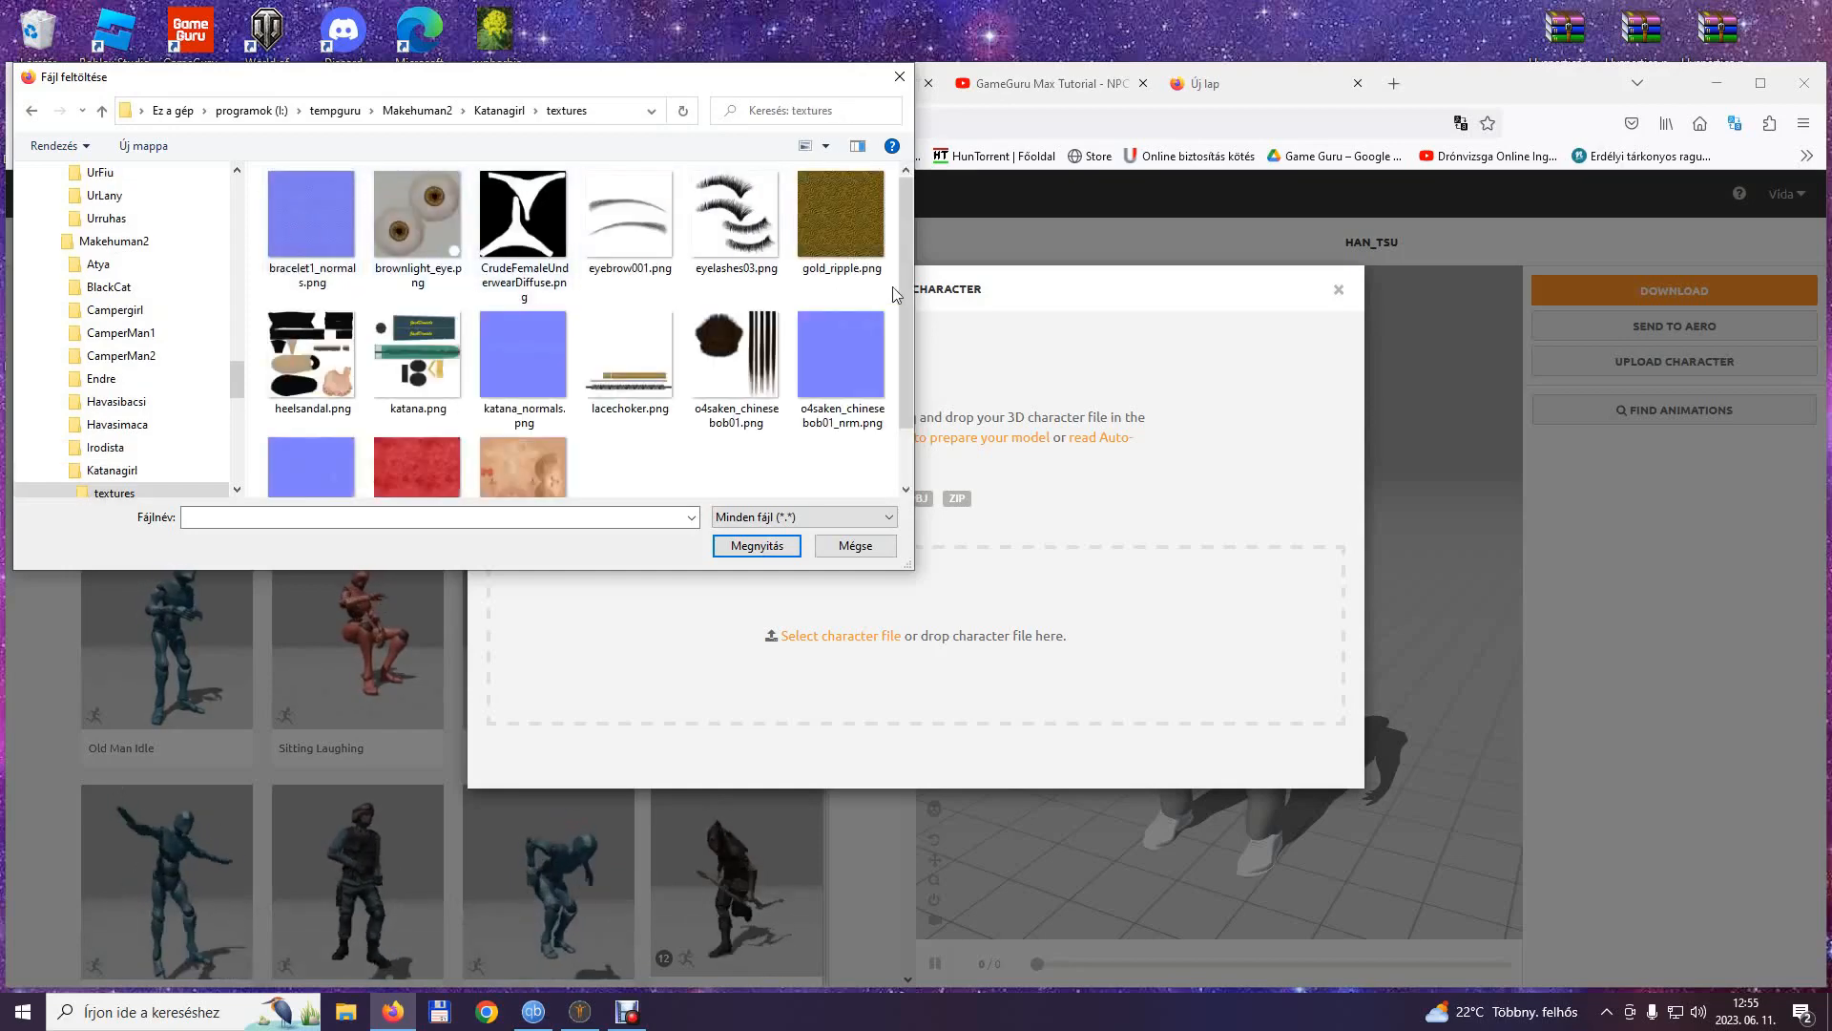
left_click_drag(911, 294, 897, 259)
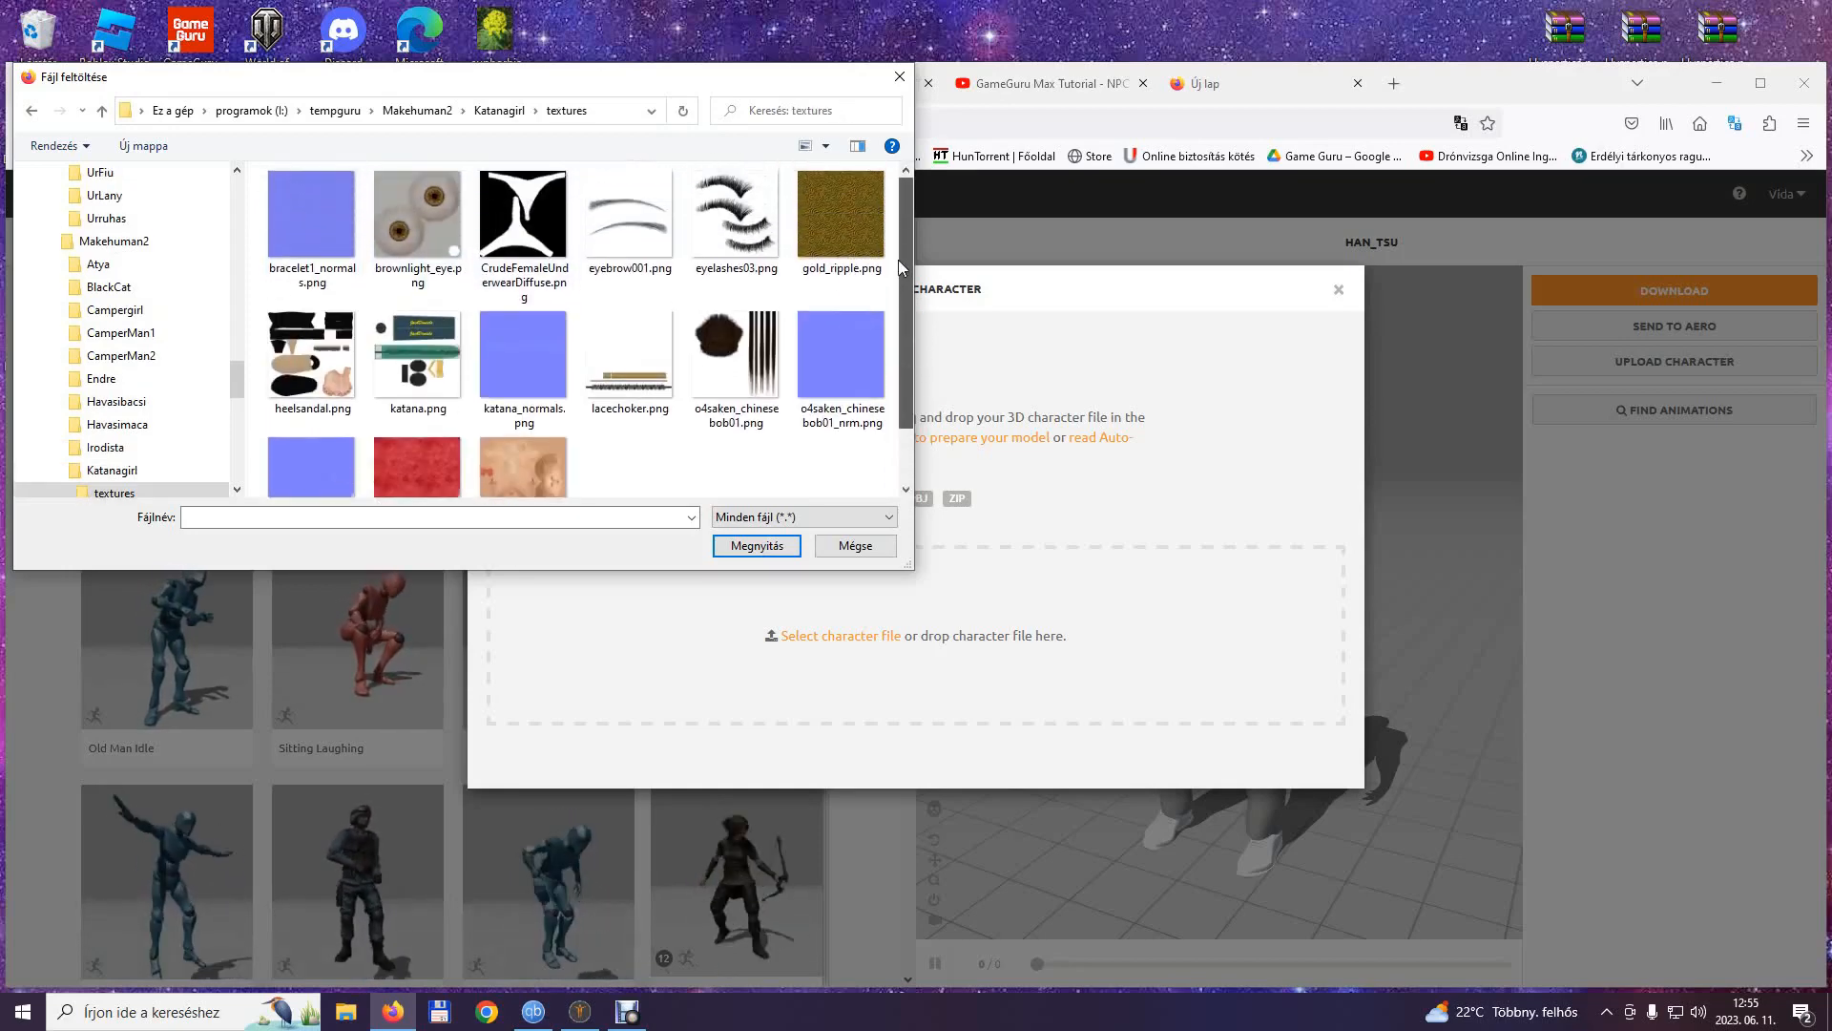
left_click(32, 110)
Upload Katanagirl.fbx and accept it as the new character in place of the previous one.
left_click(322, 221)
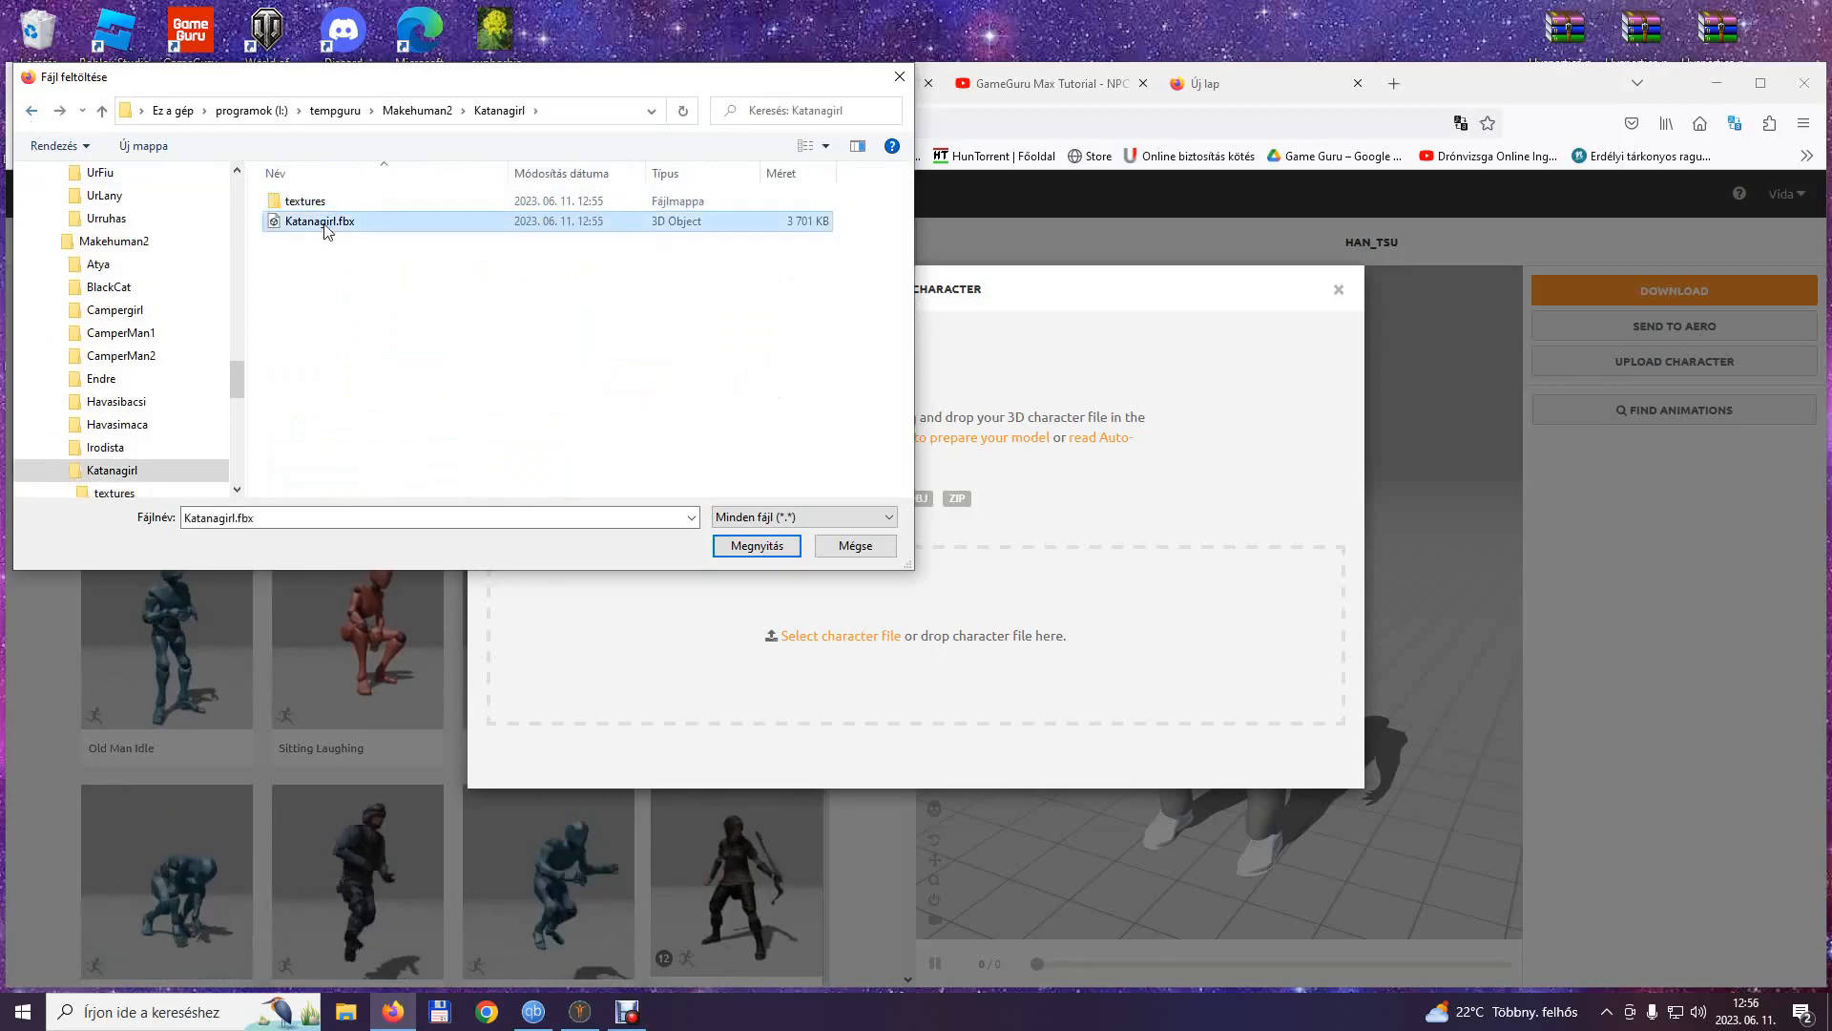
left_click(756, 546)
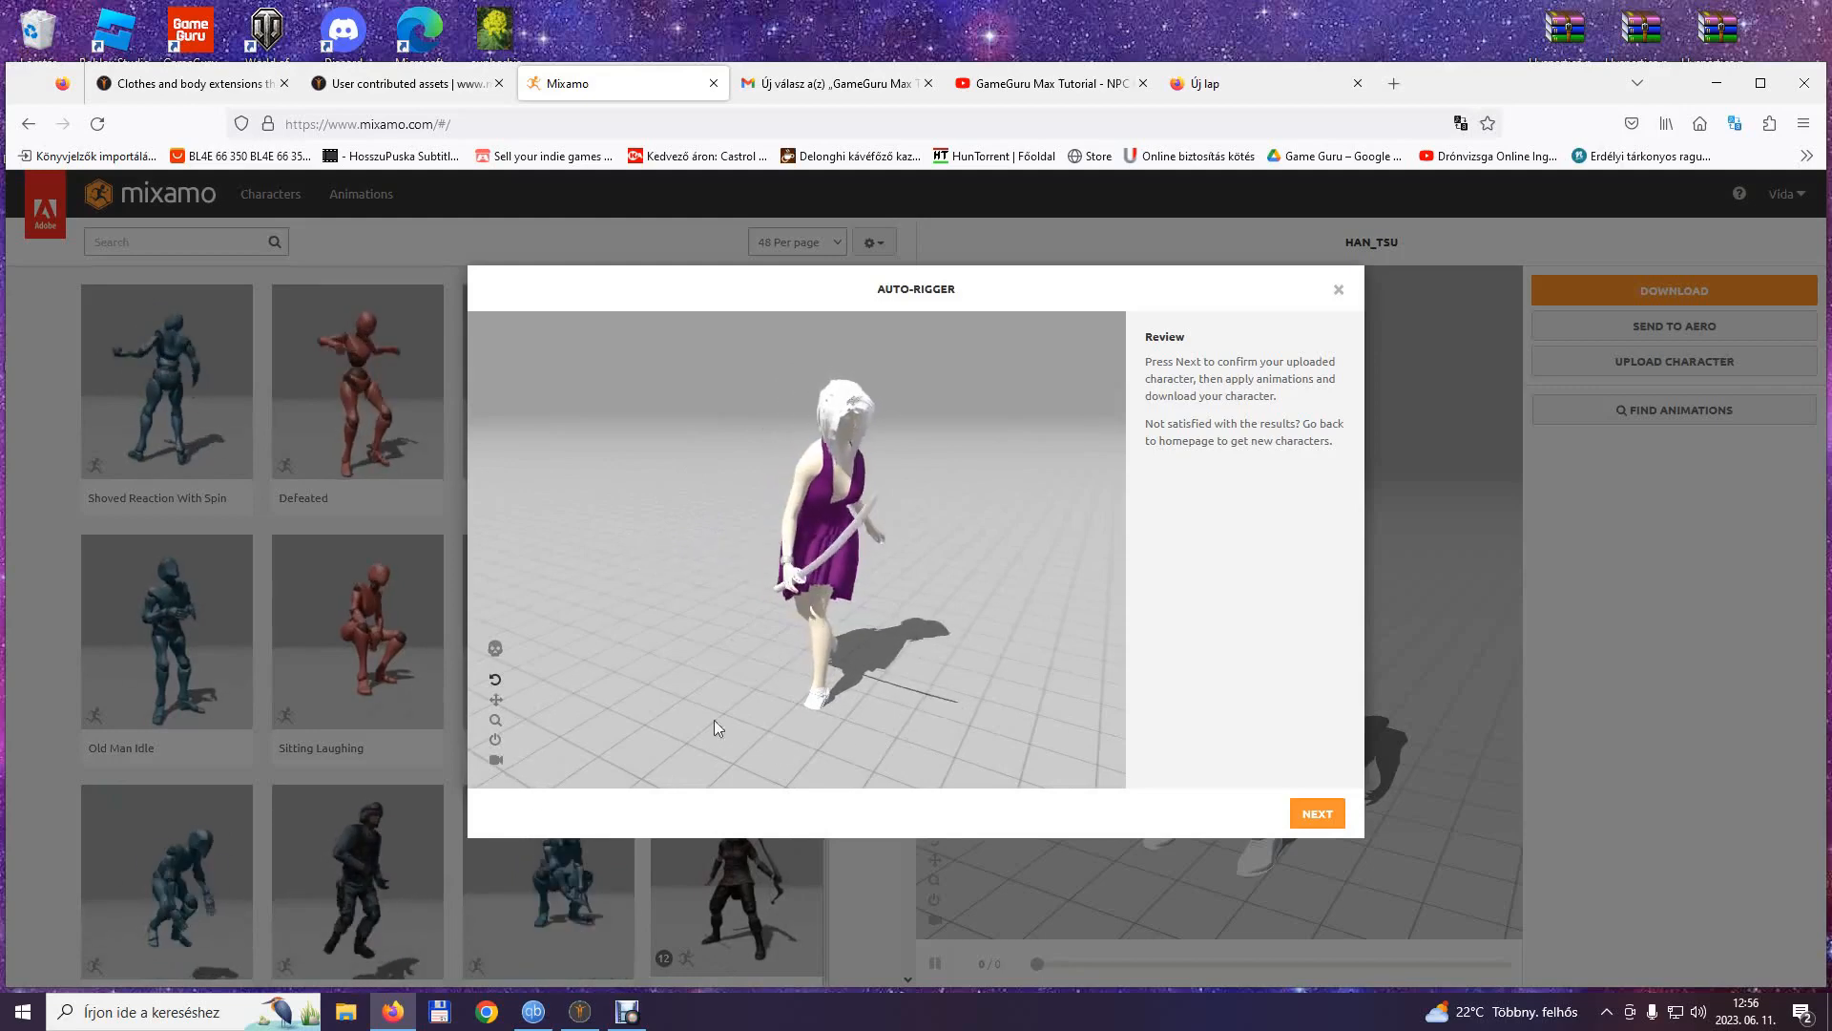
left_click(1317, 816)
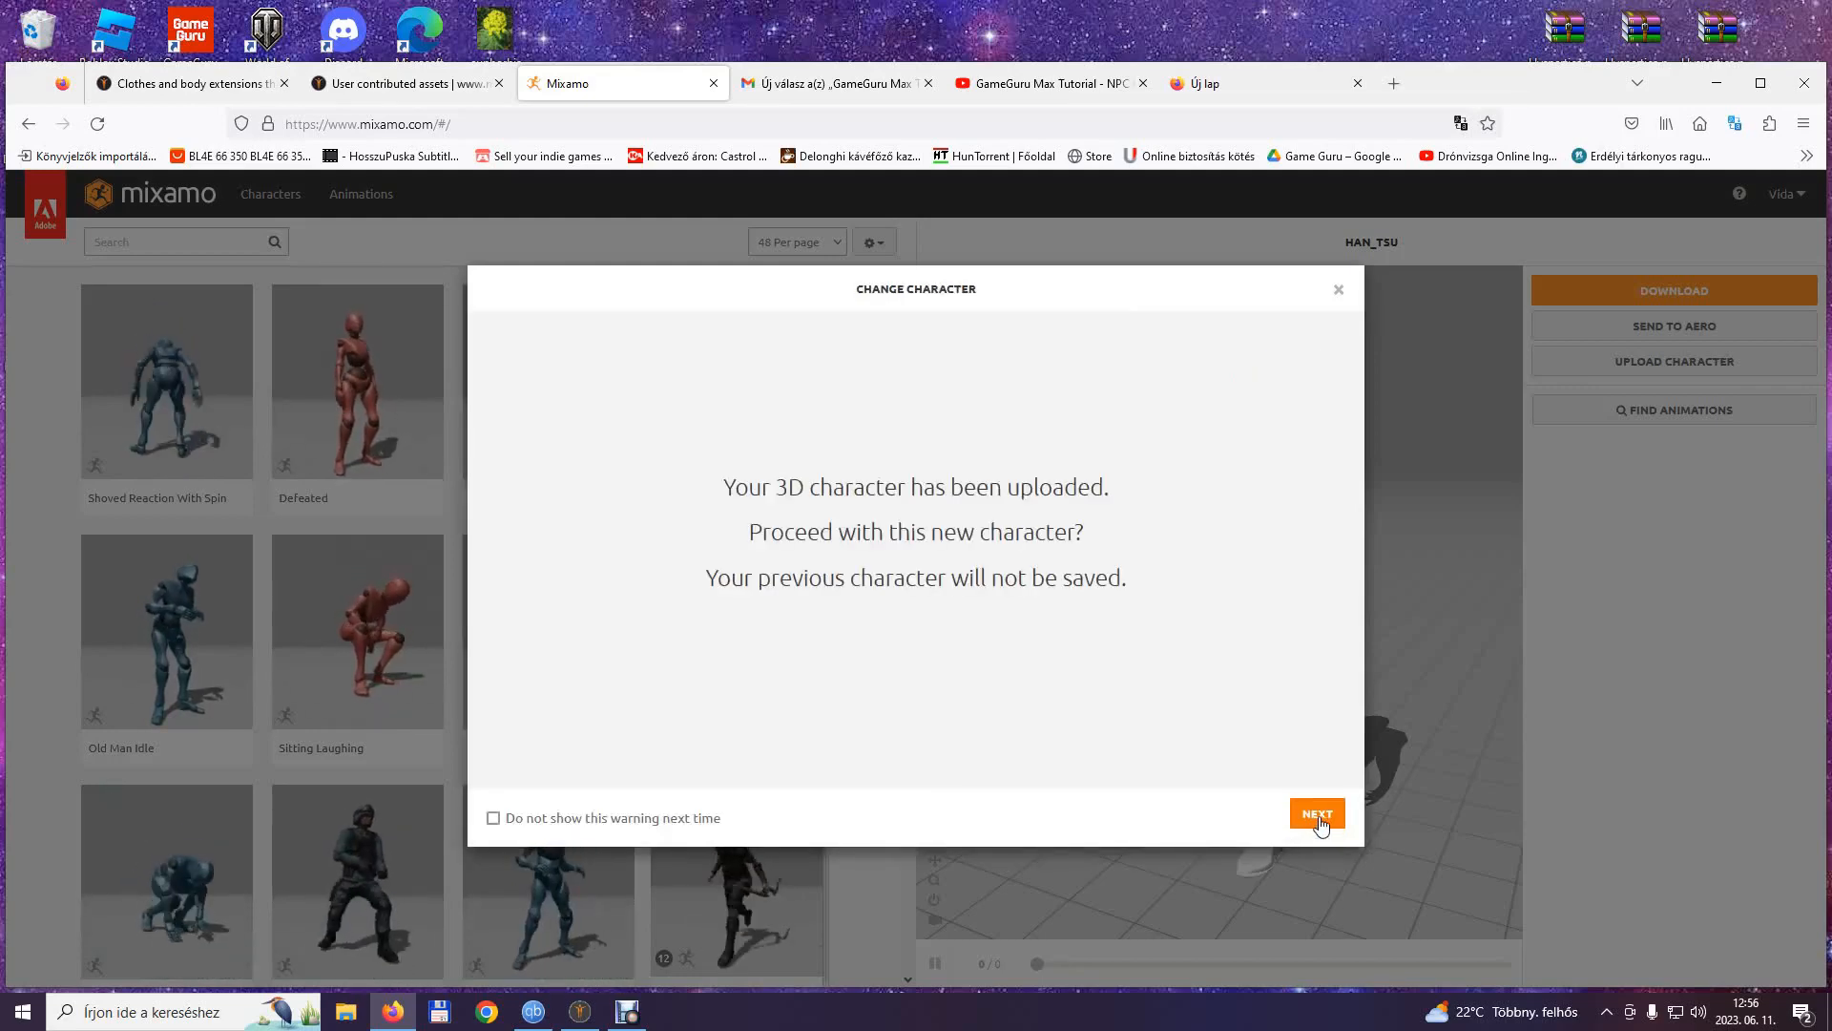
left_click(1317, 816)
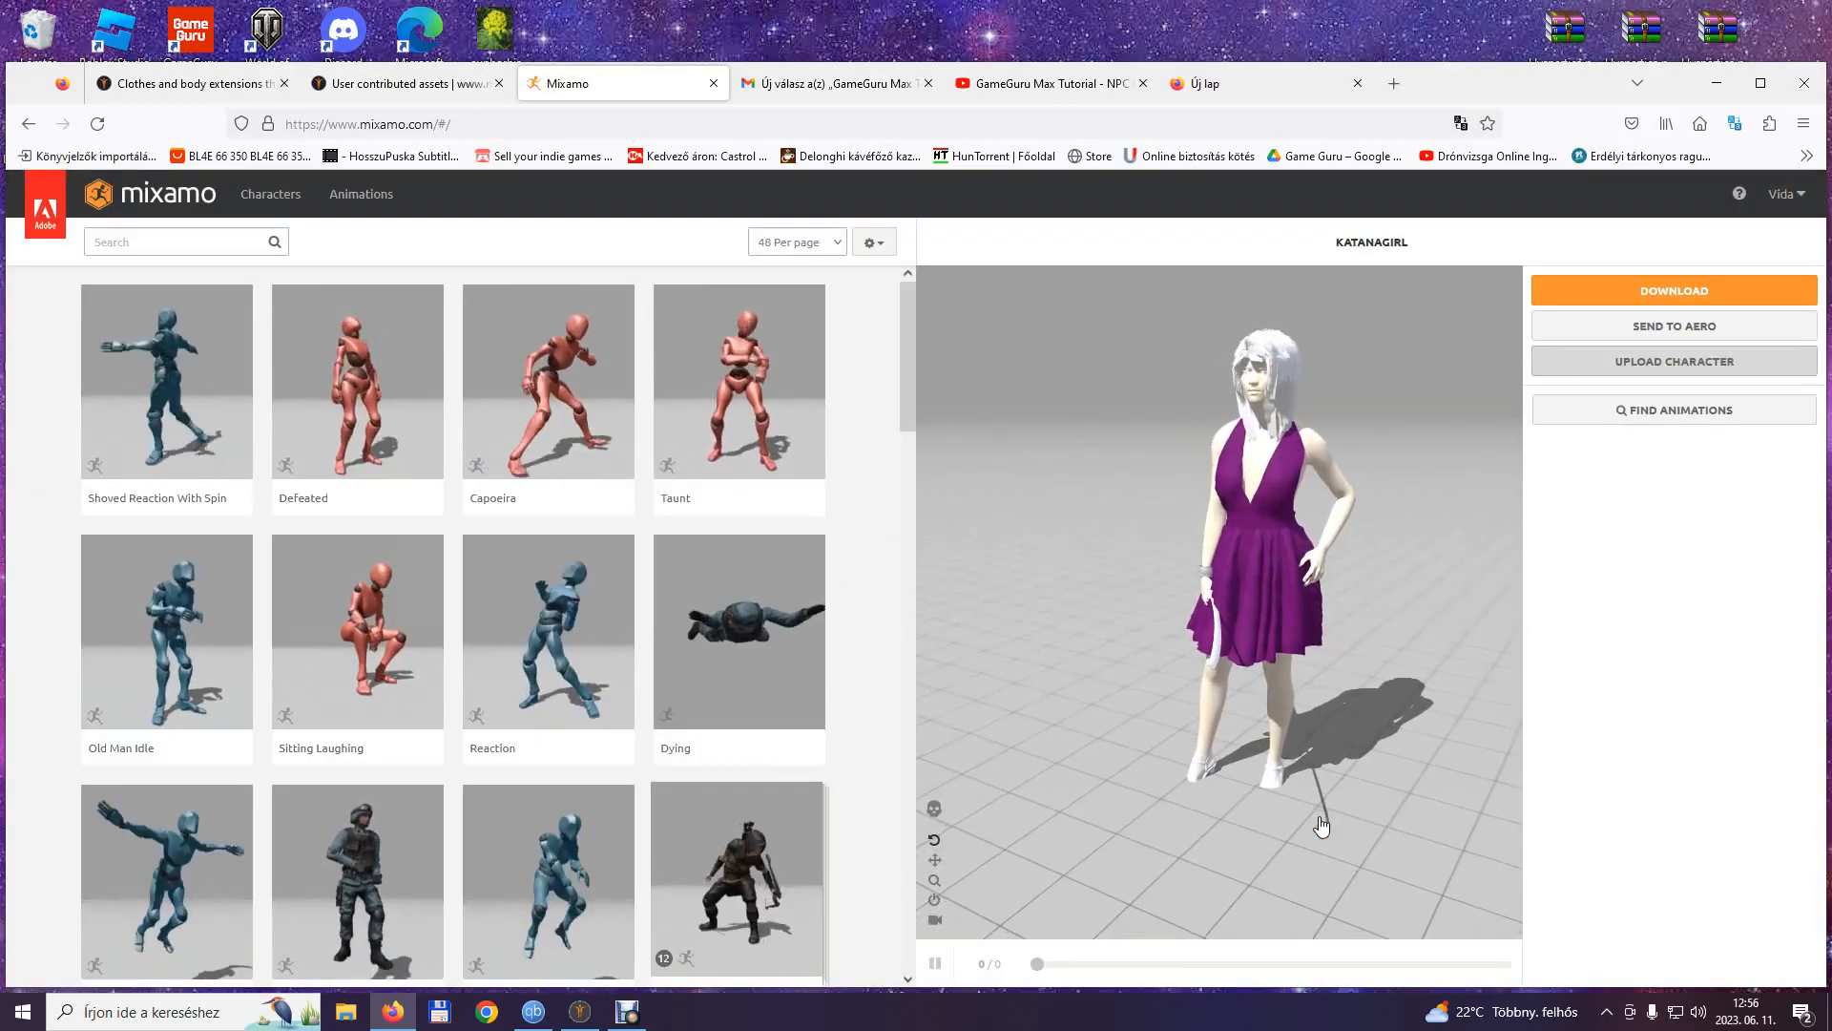
Search the animations for idle and apply Great Sword Idle to the character with Character Arm-Space set to 57.
left_click(190, 242)
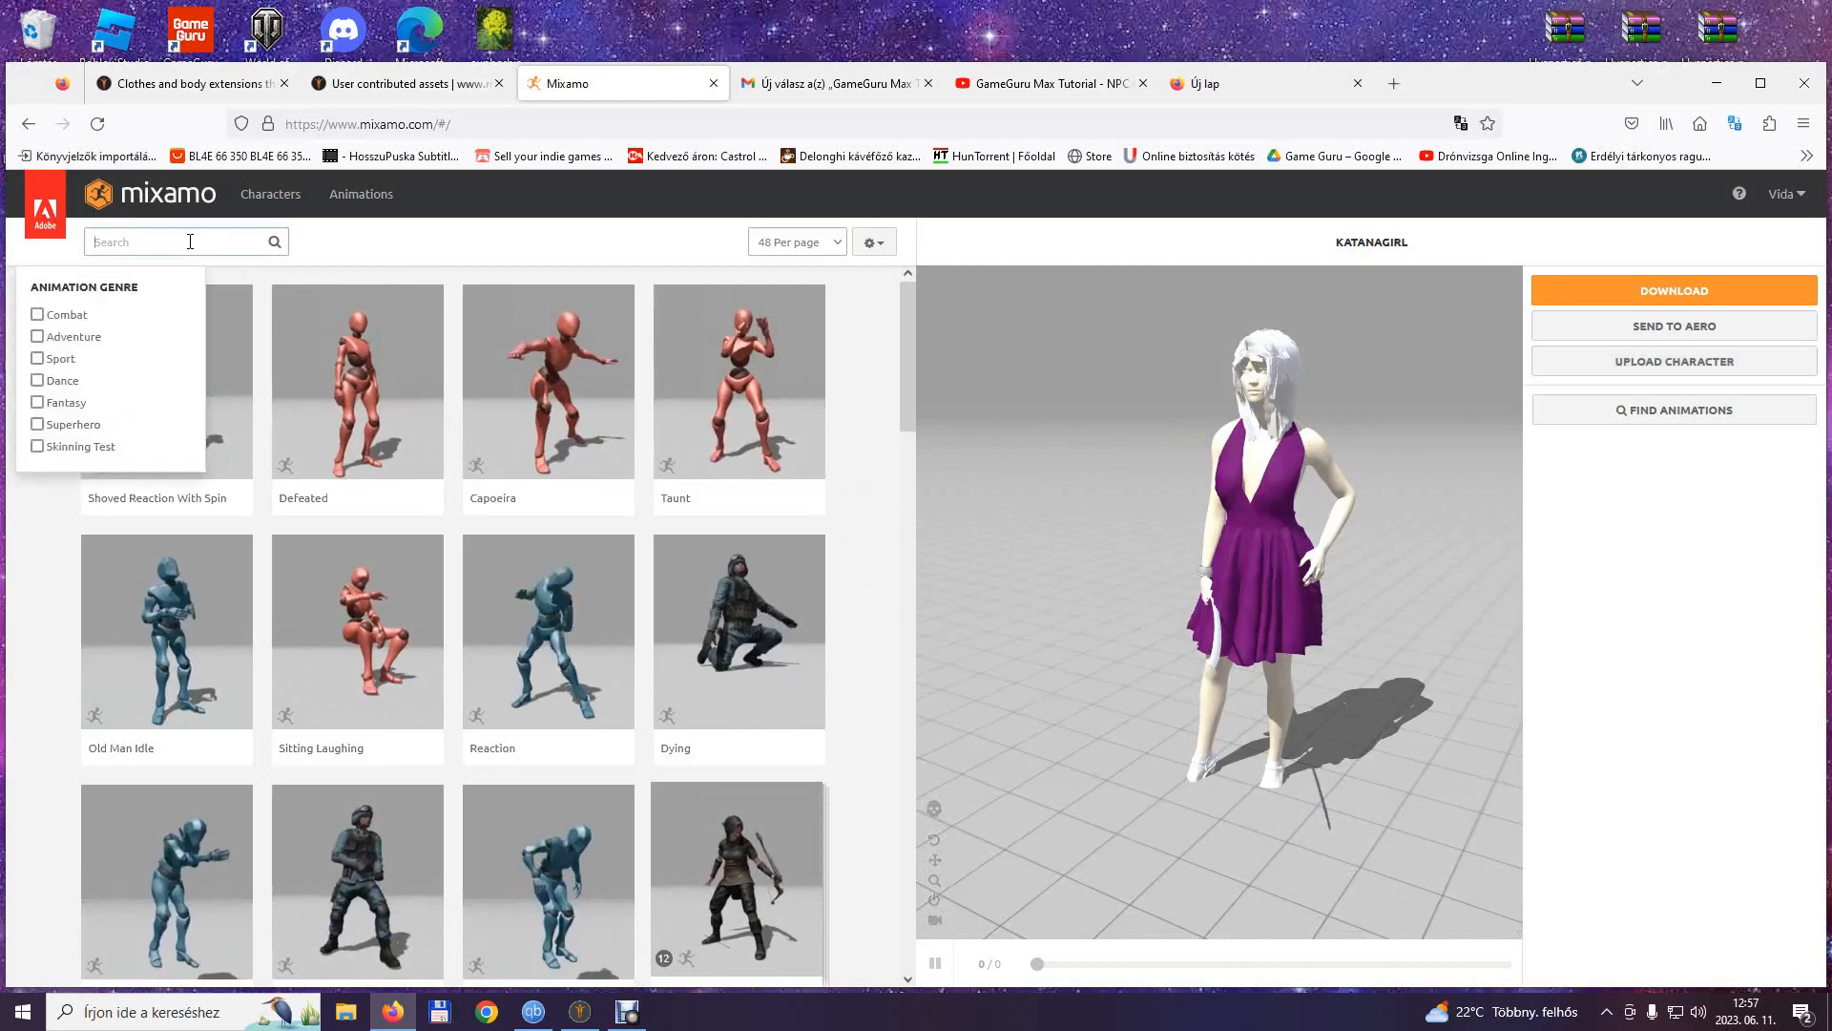
type("i")
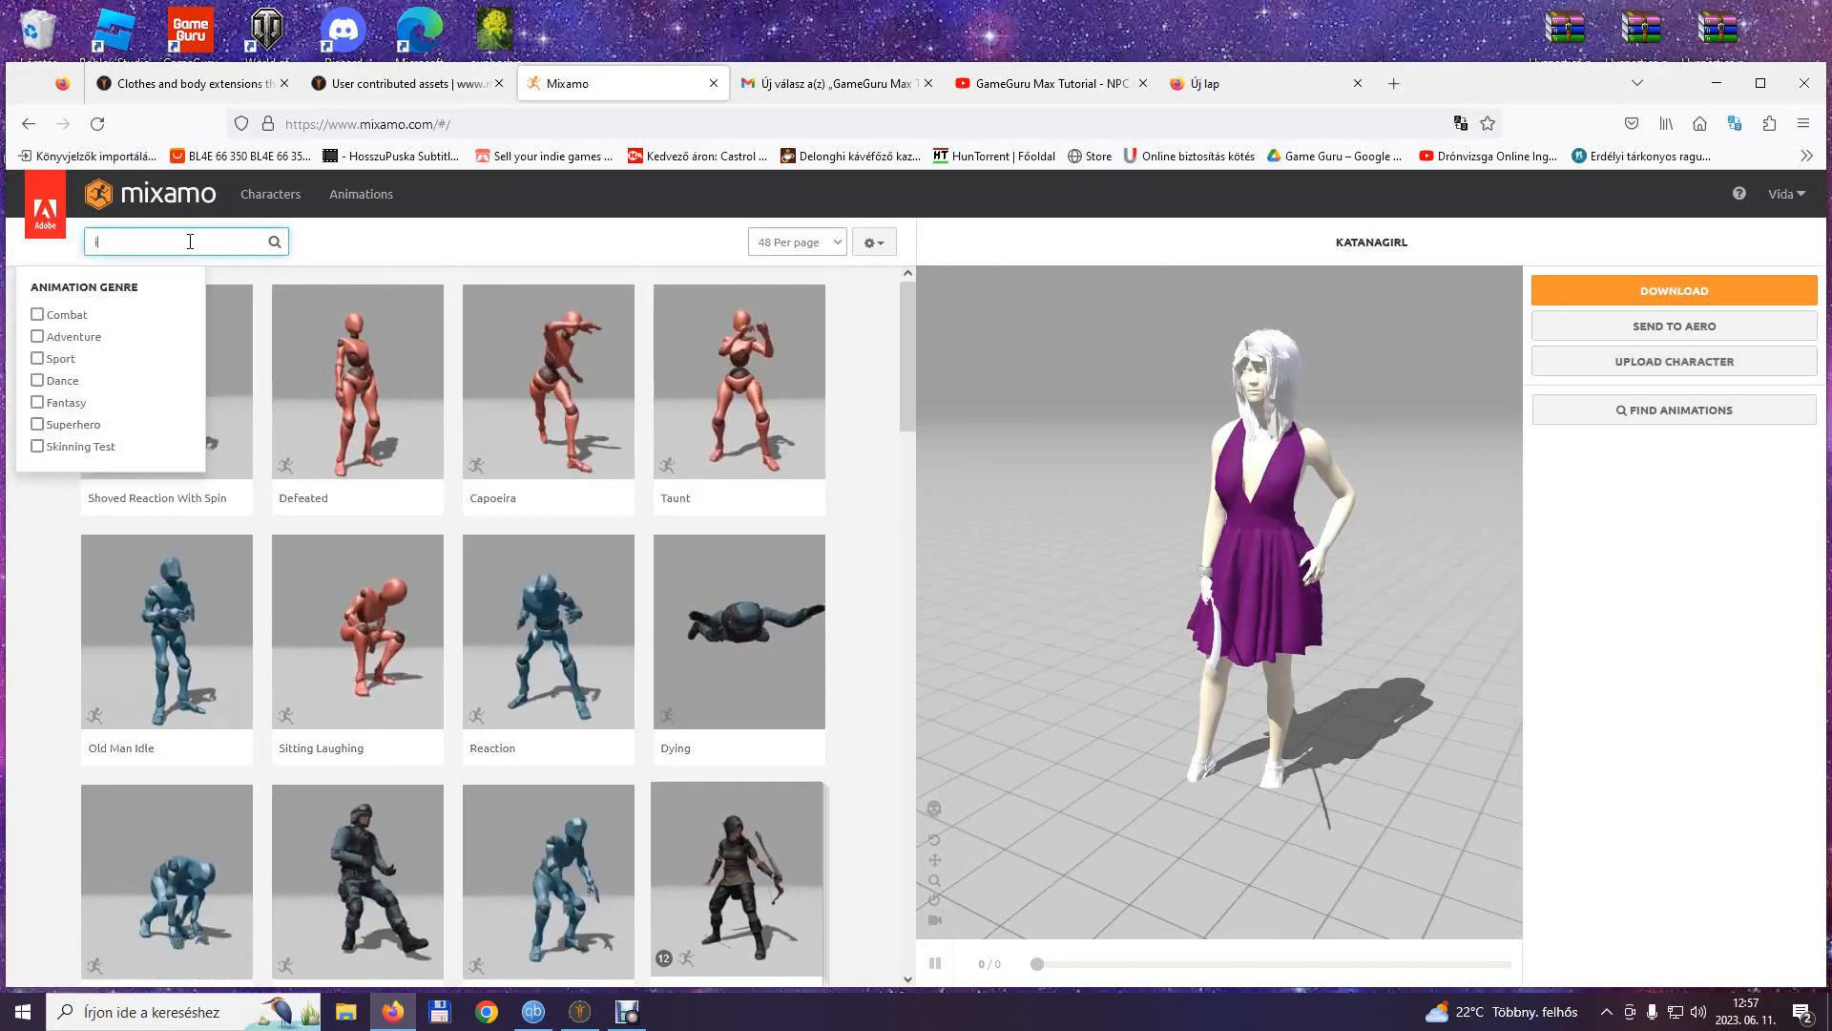
type("dle")
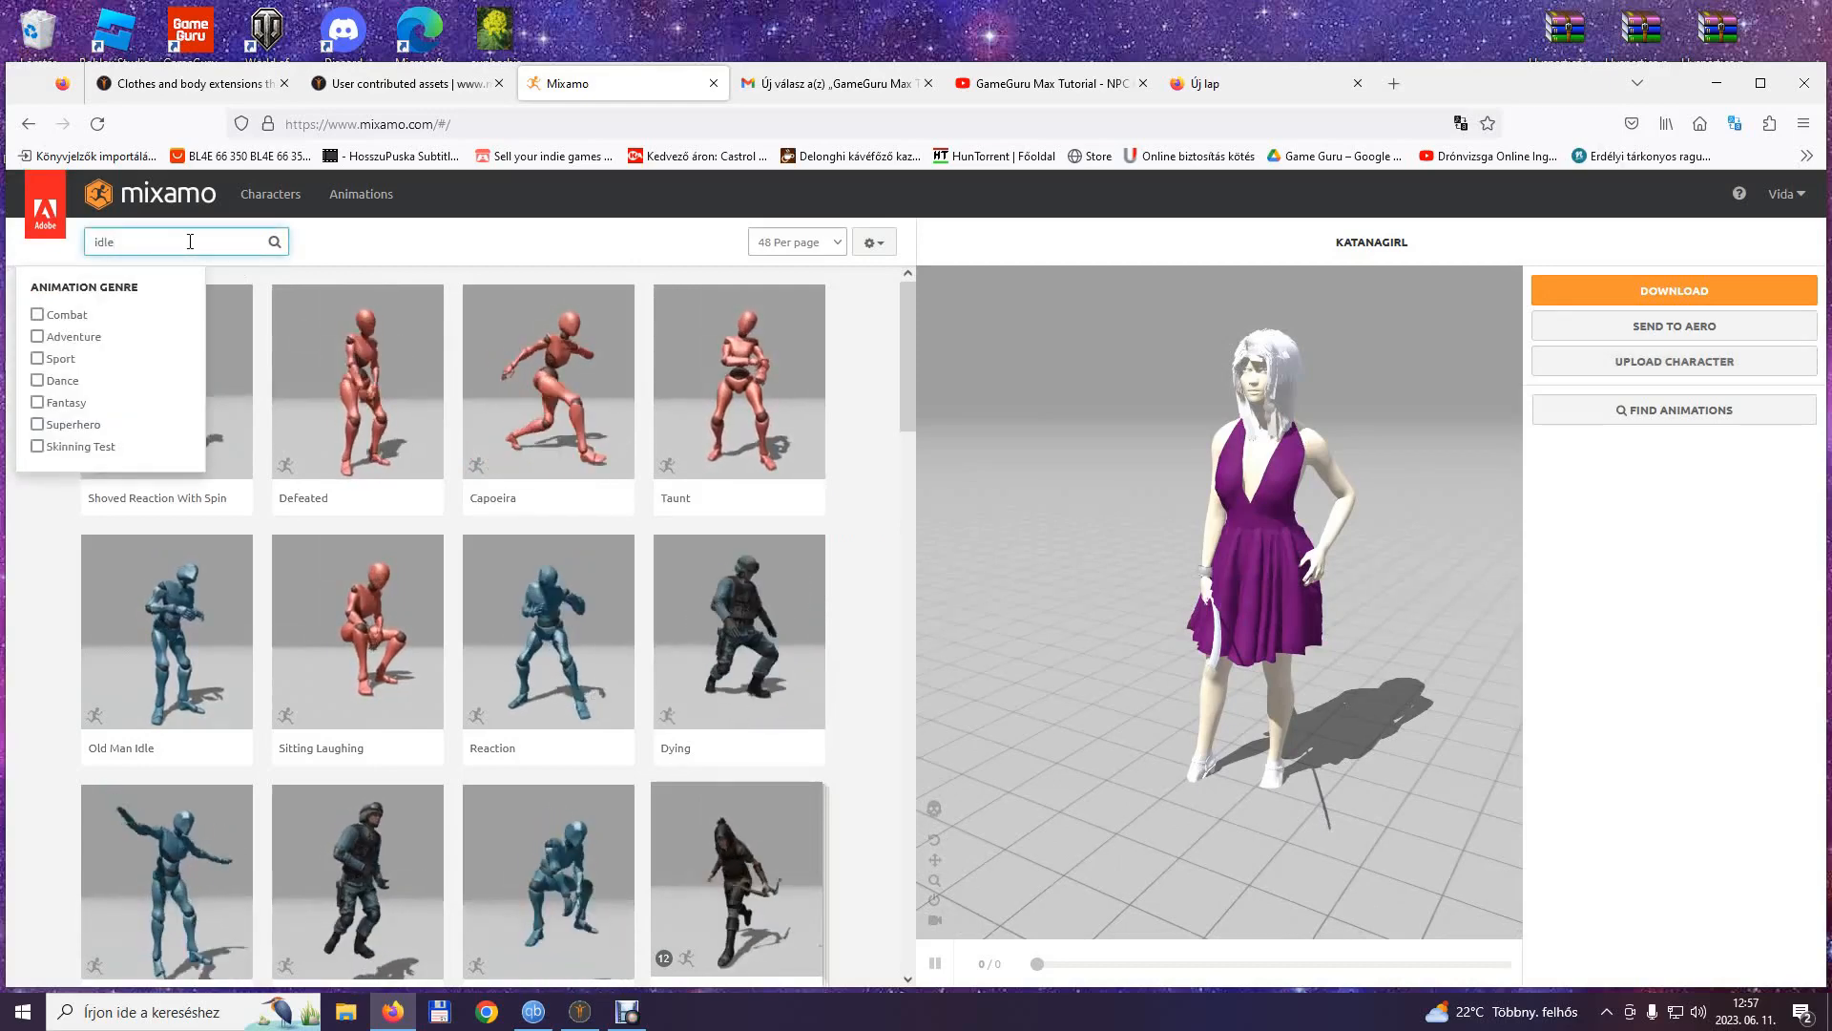
key("Return")
scroll(174, 800, "down", 6)
left_click(174, 800)
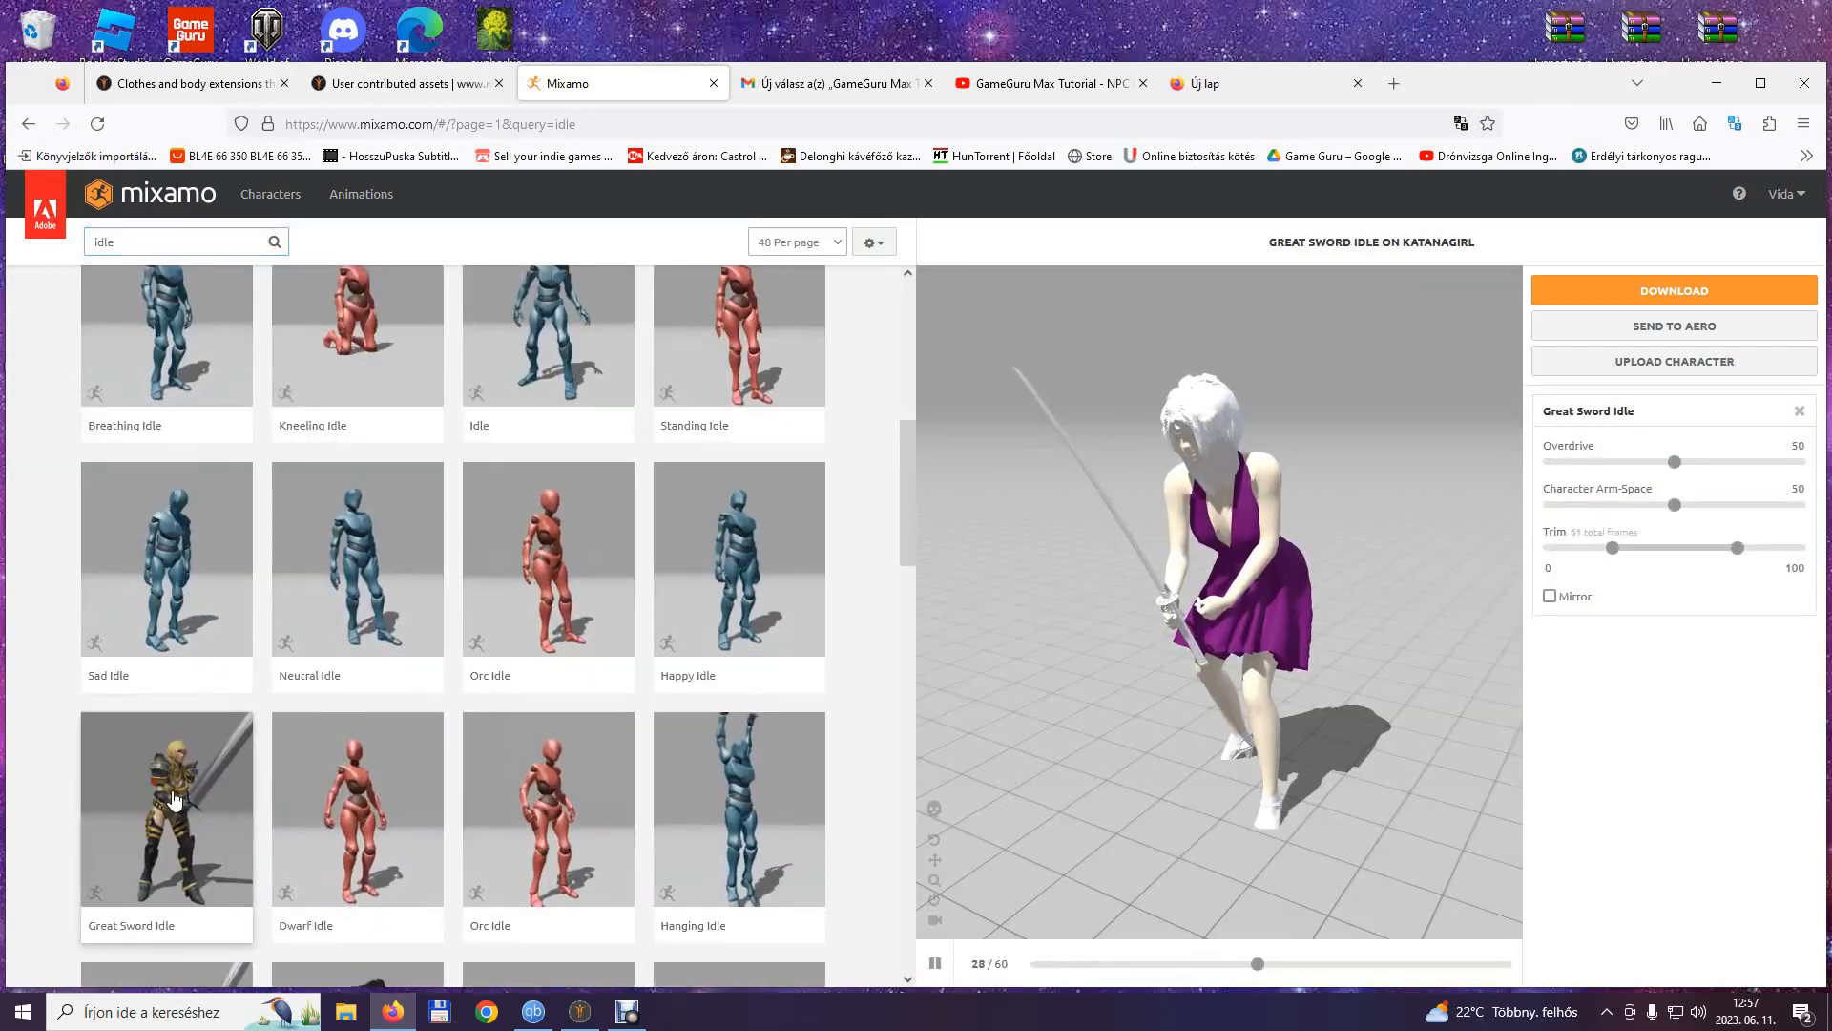
left_click(1693, 506)
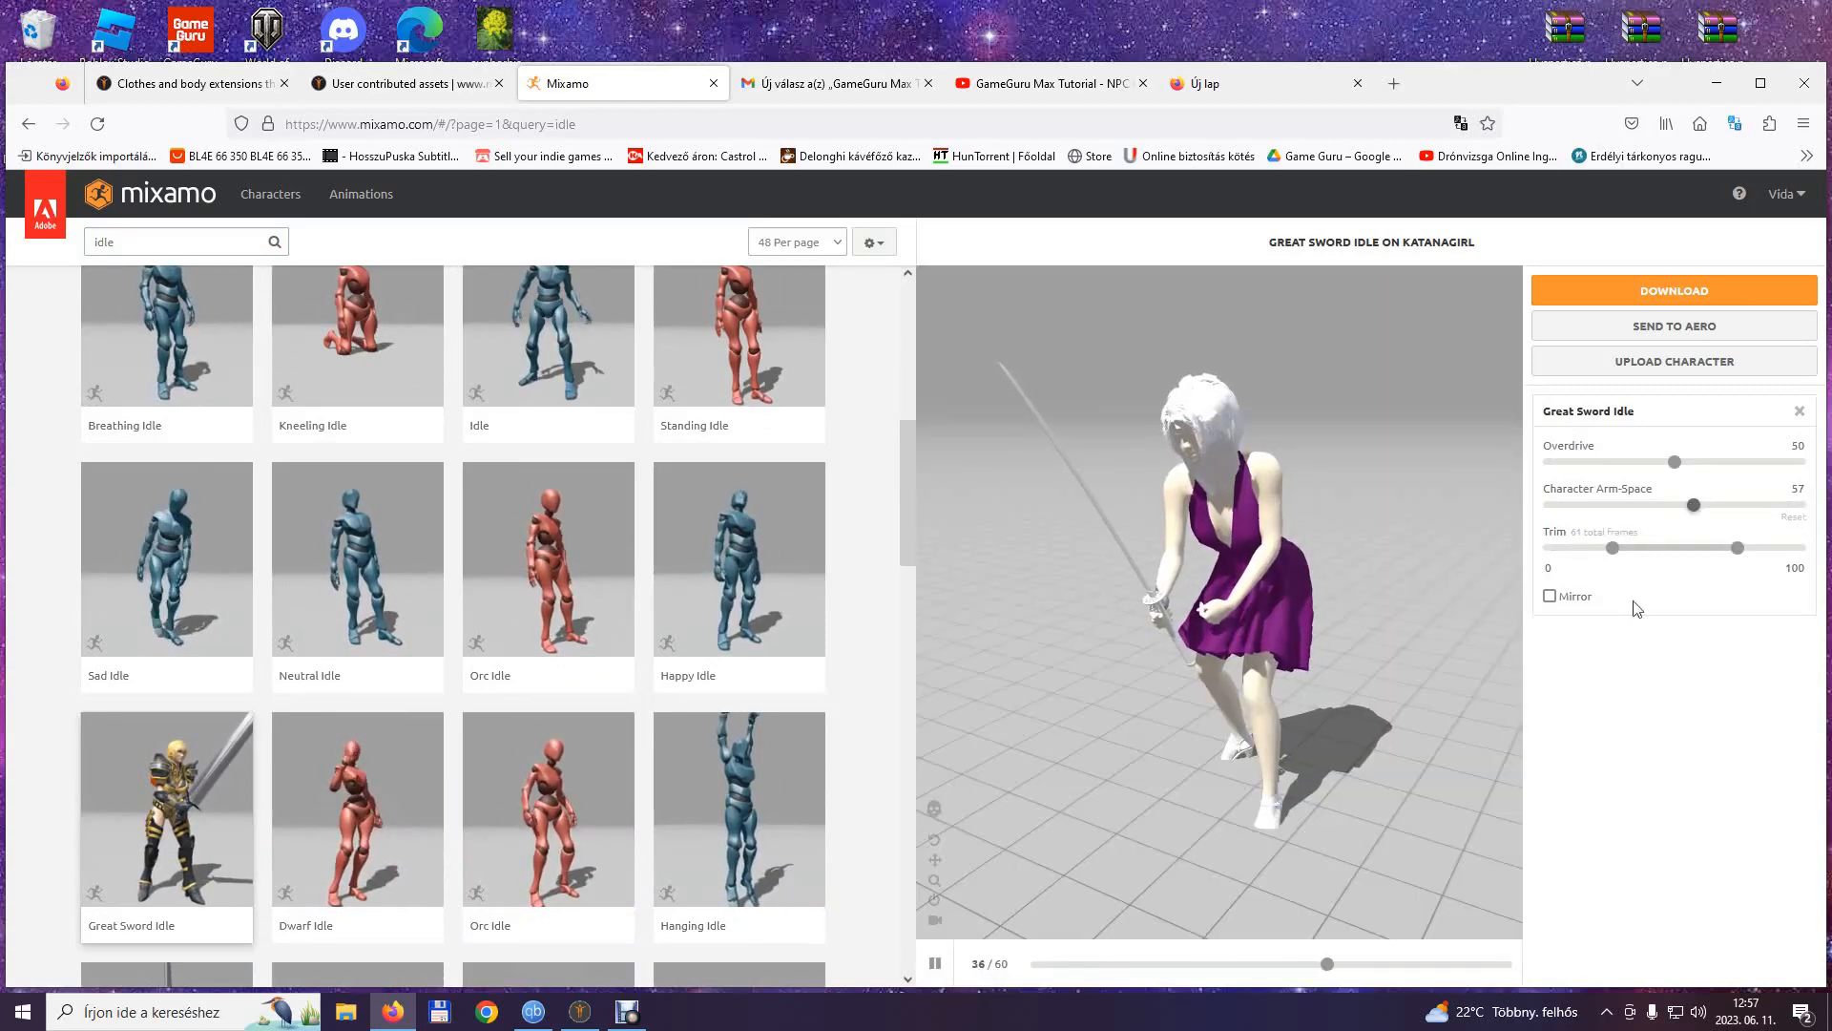
Open Notepad and start a note headed Katanagirl with the line IdleWsk and its frame count 61.
left_click_drag(1419, 742, 1509, 752)
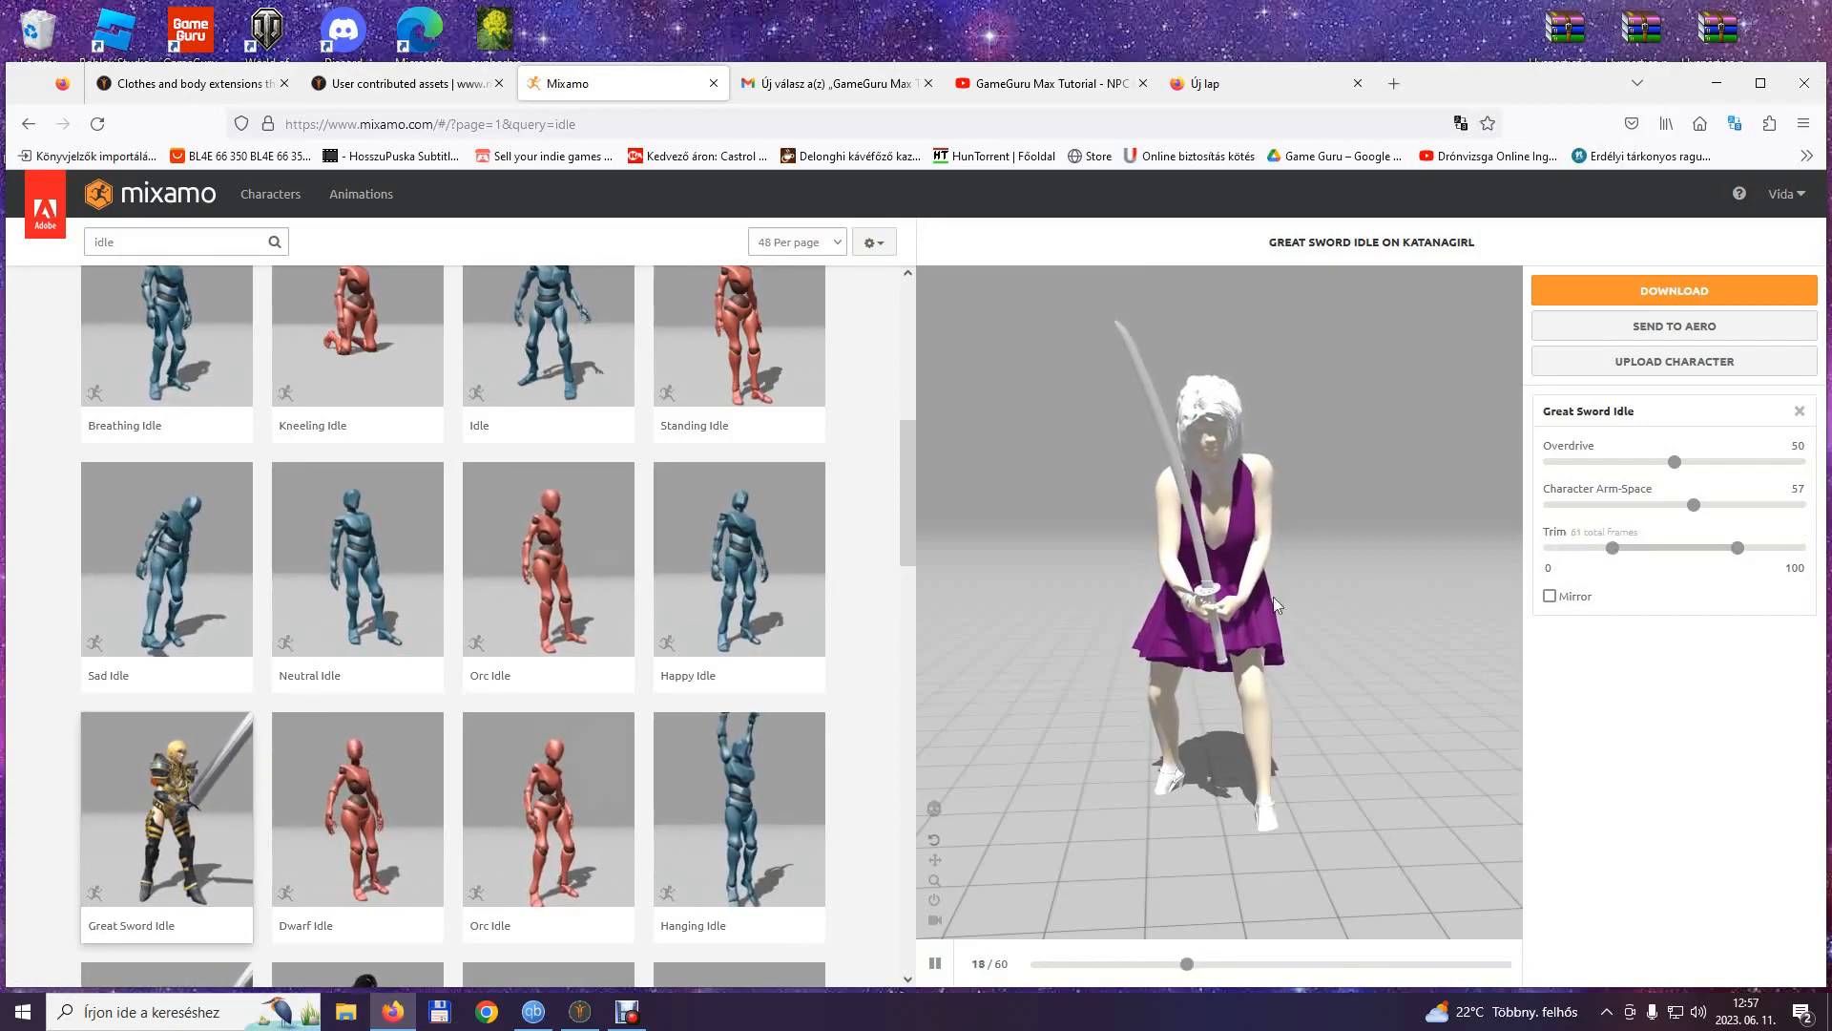
left_click(26, 1019)
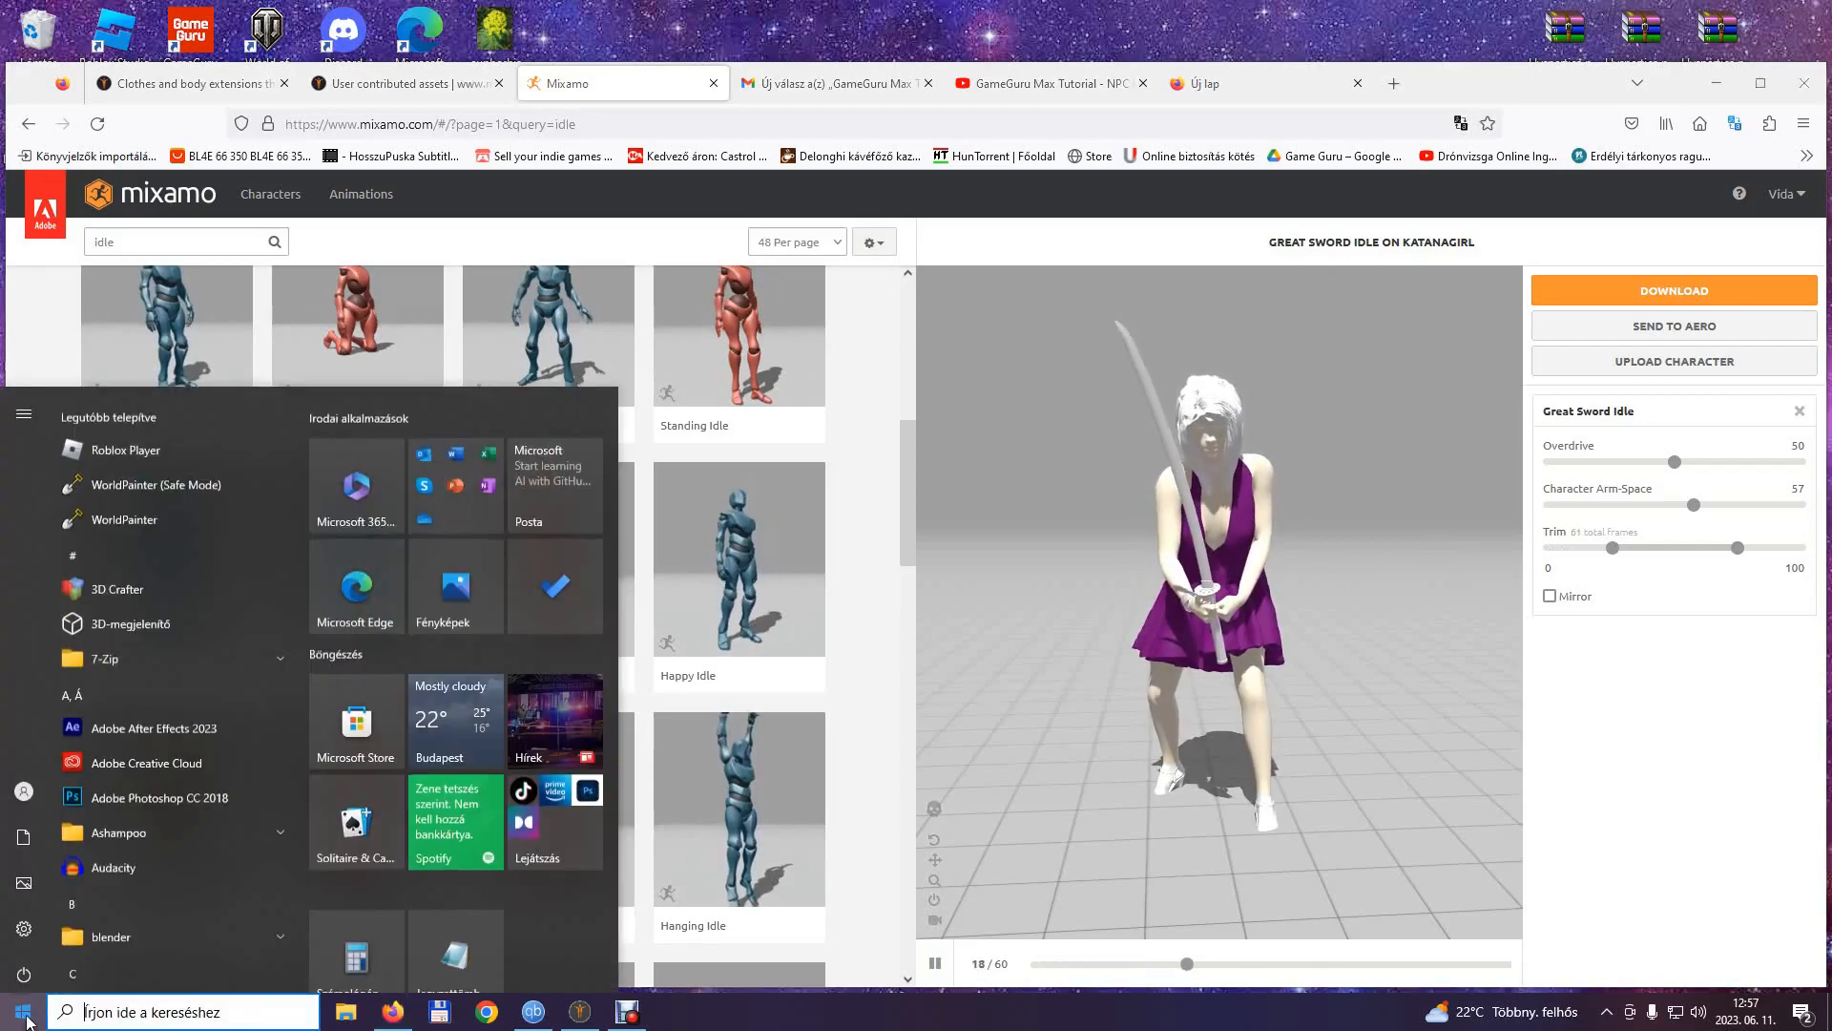
left_click(461, 950)
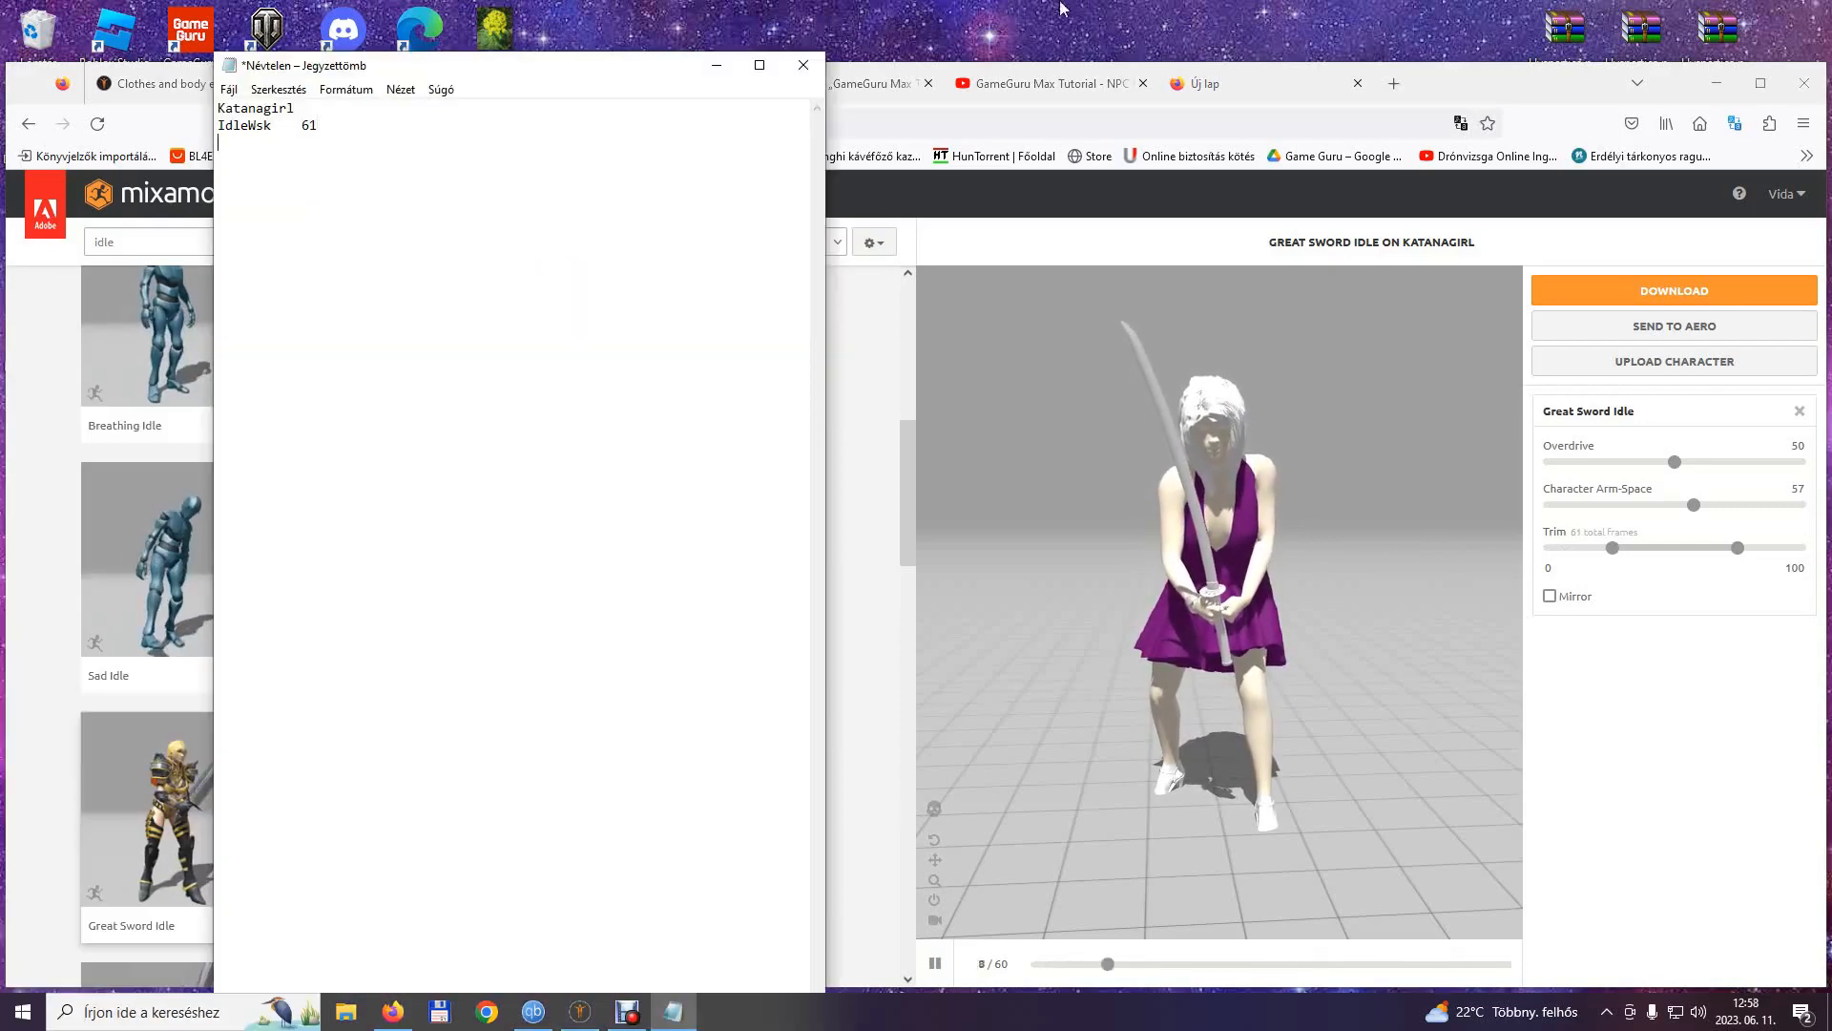
Return to Mixamo and download Great Sword Idle as FBX Binary with skin at 30 frames per second, naming the file KGIdlewsk.fbx.
left_click(1587, 241)
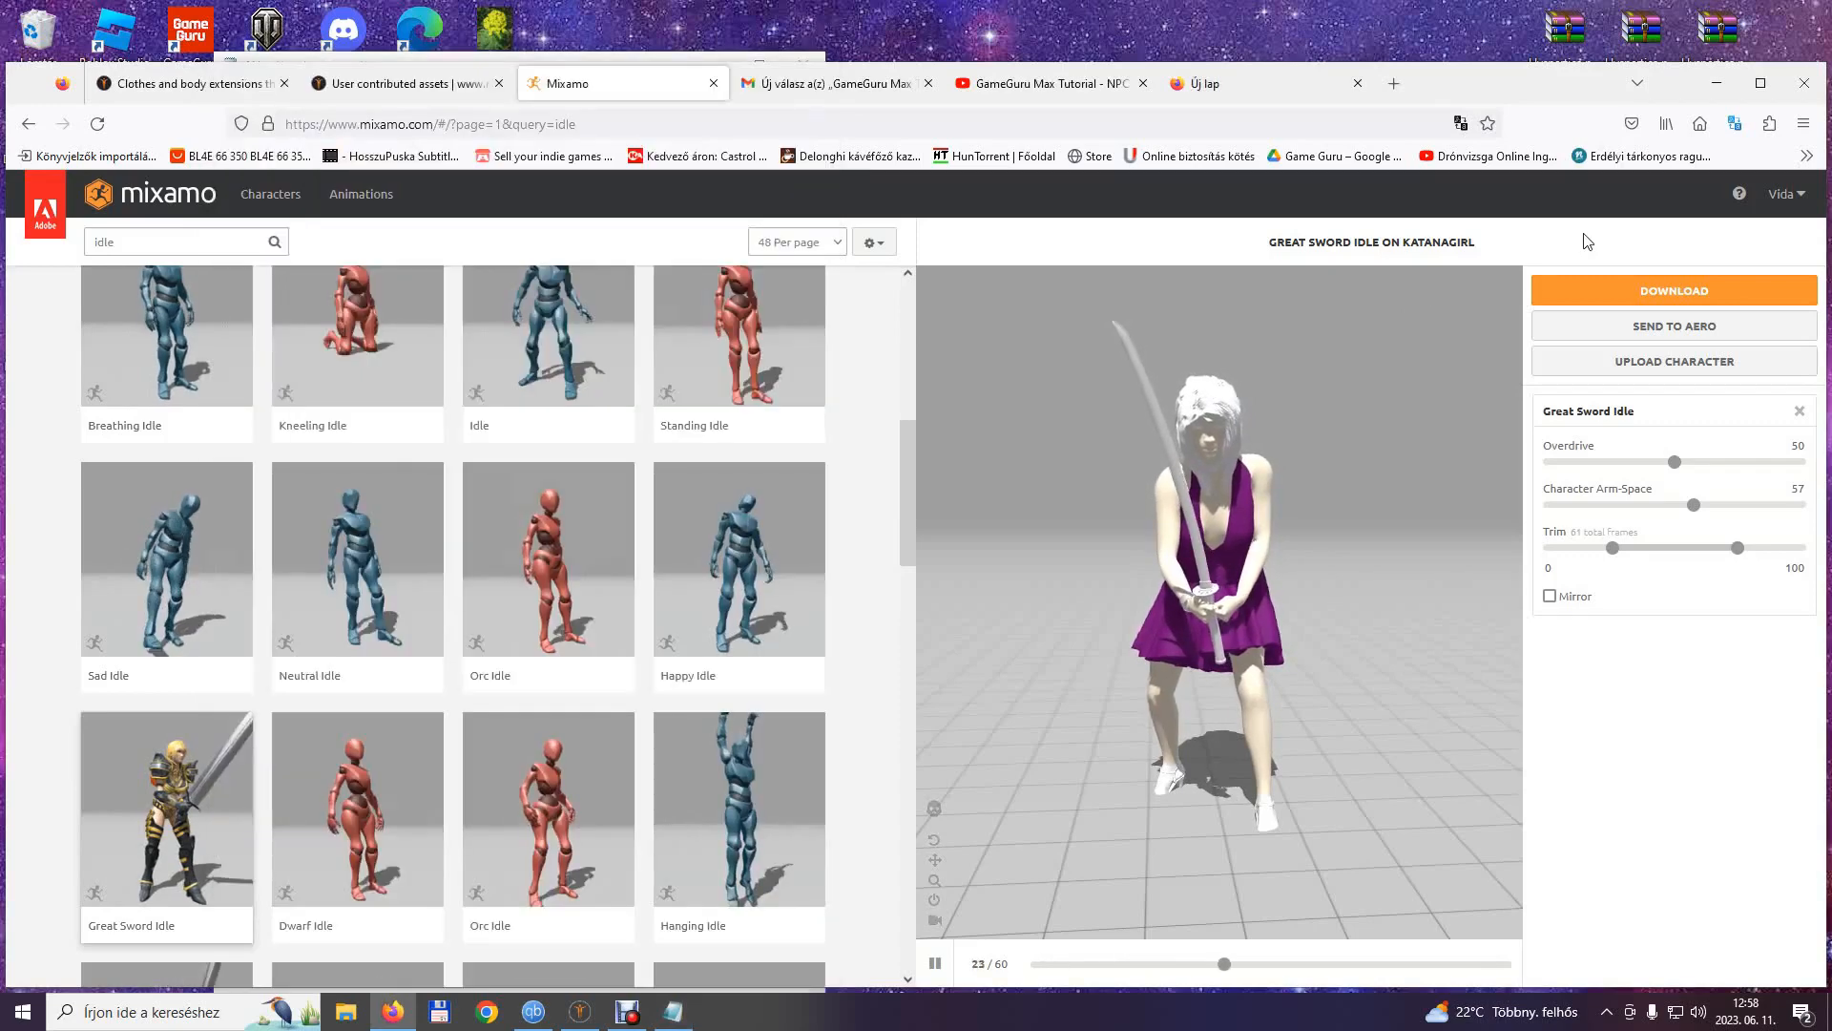
left_click(1681, 298)
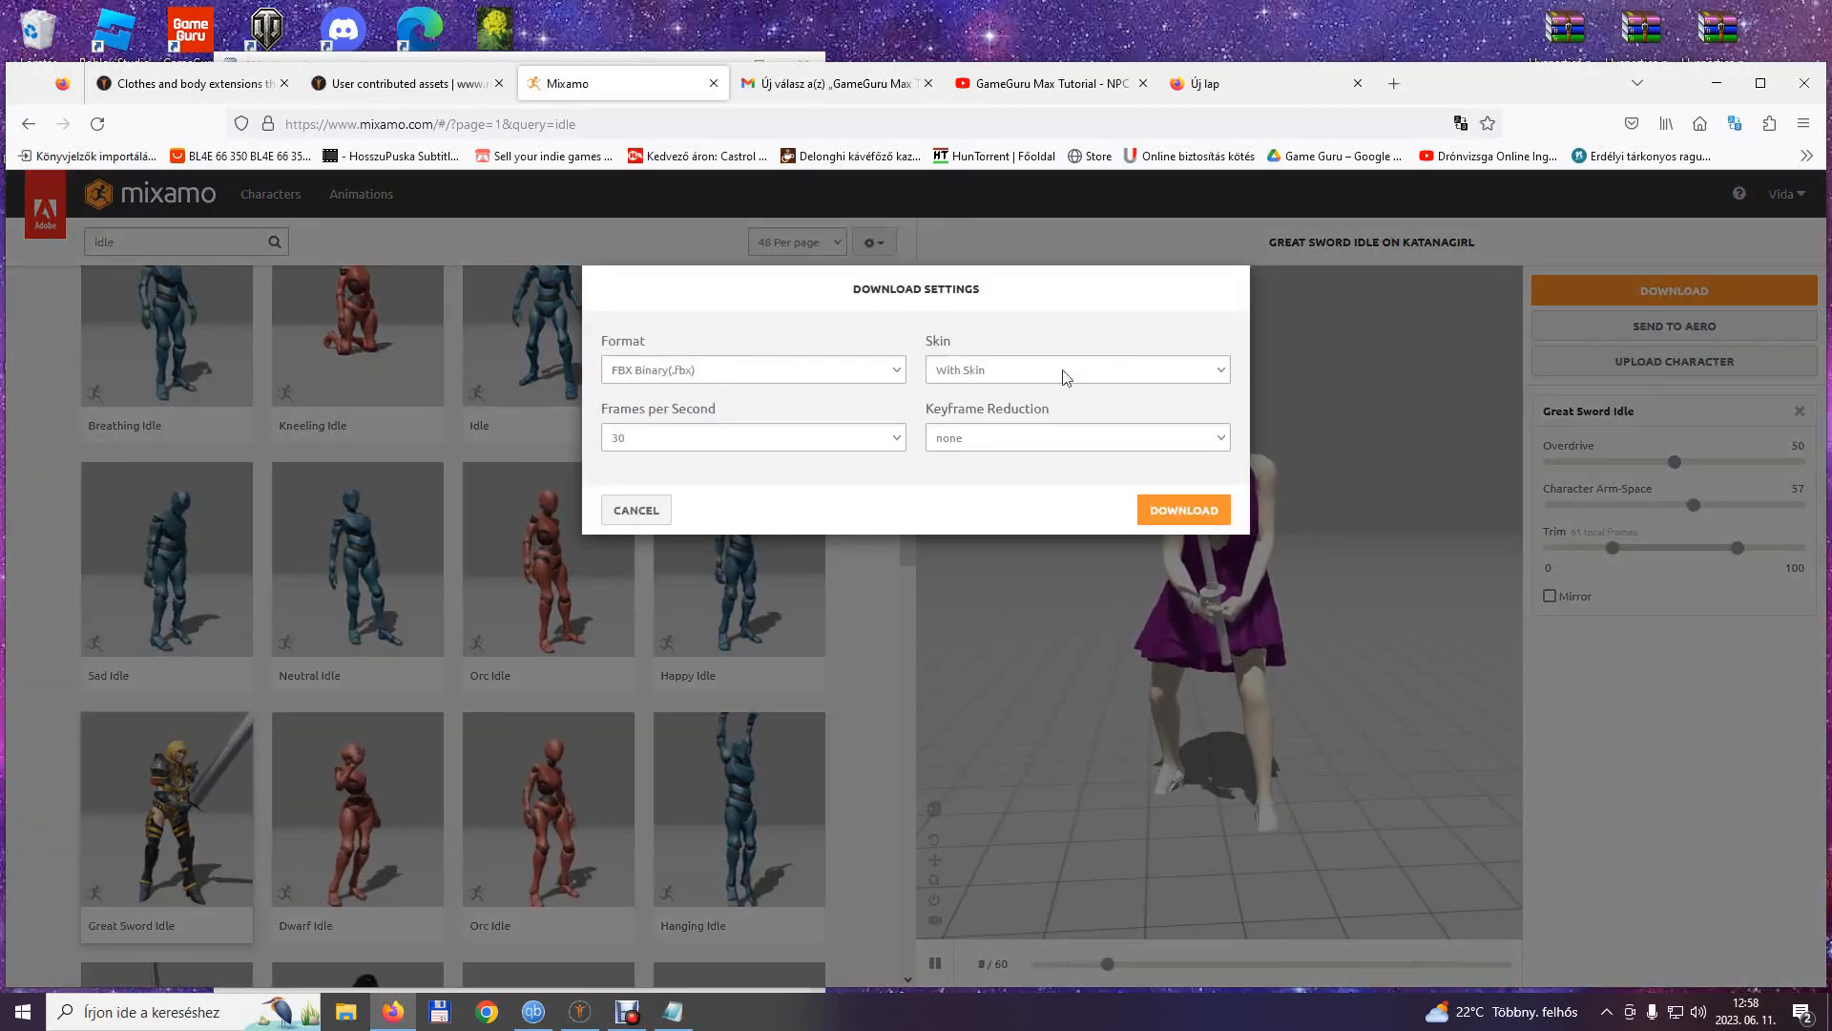
left_click(1183, 511)
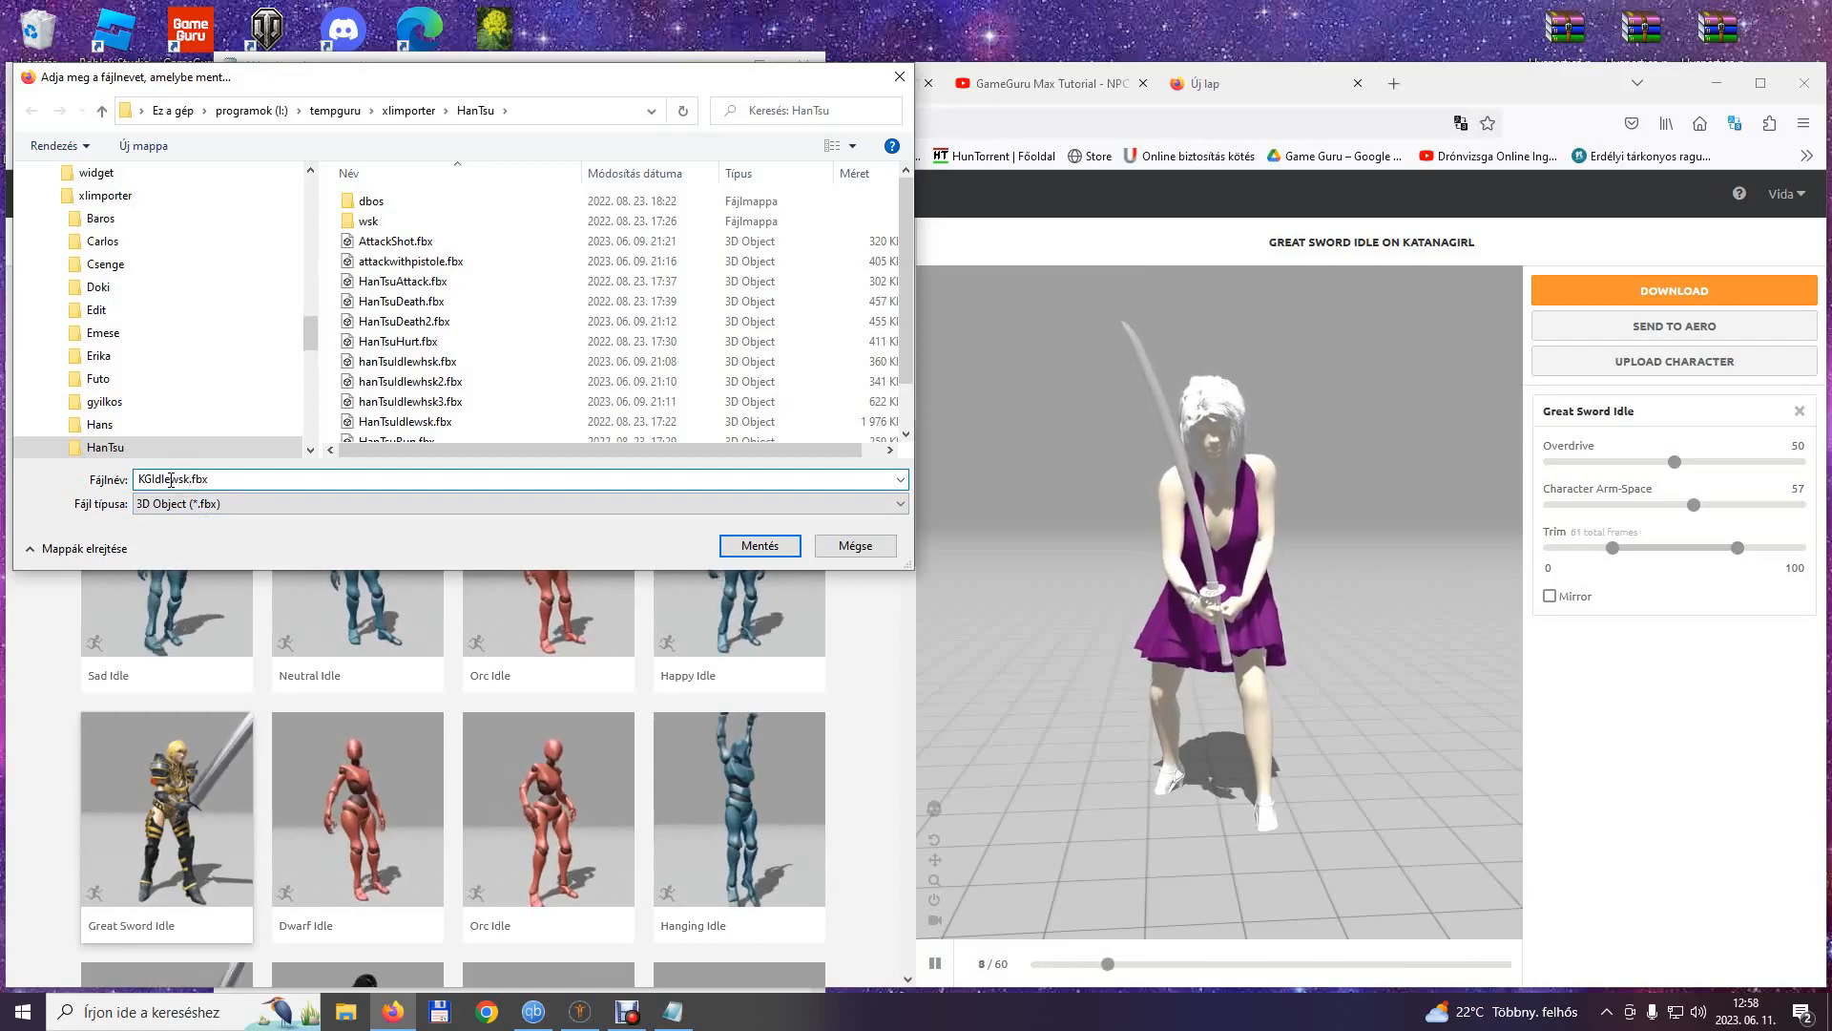
Create a Katanagirl folder inside tempguru's xlimporter folder and save the FBX file in it.
left_click(405, 112)
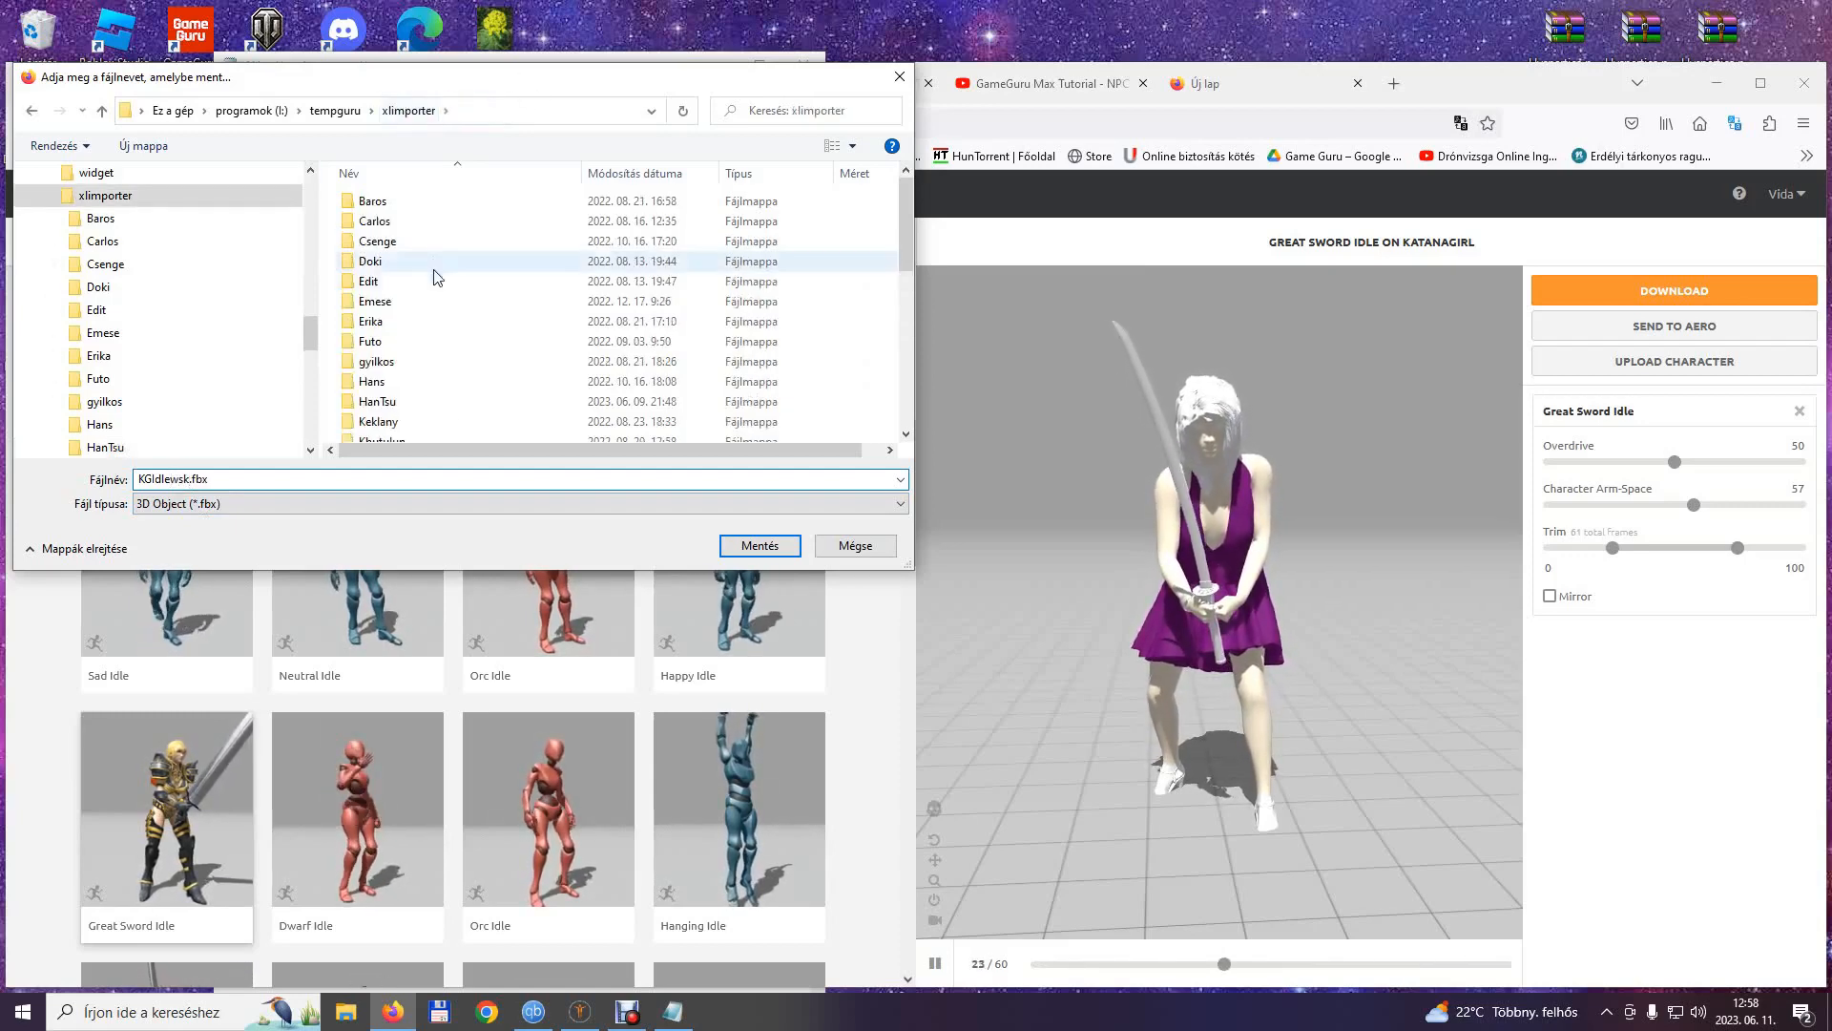
left_click(118, 149)
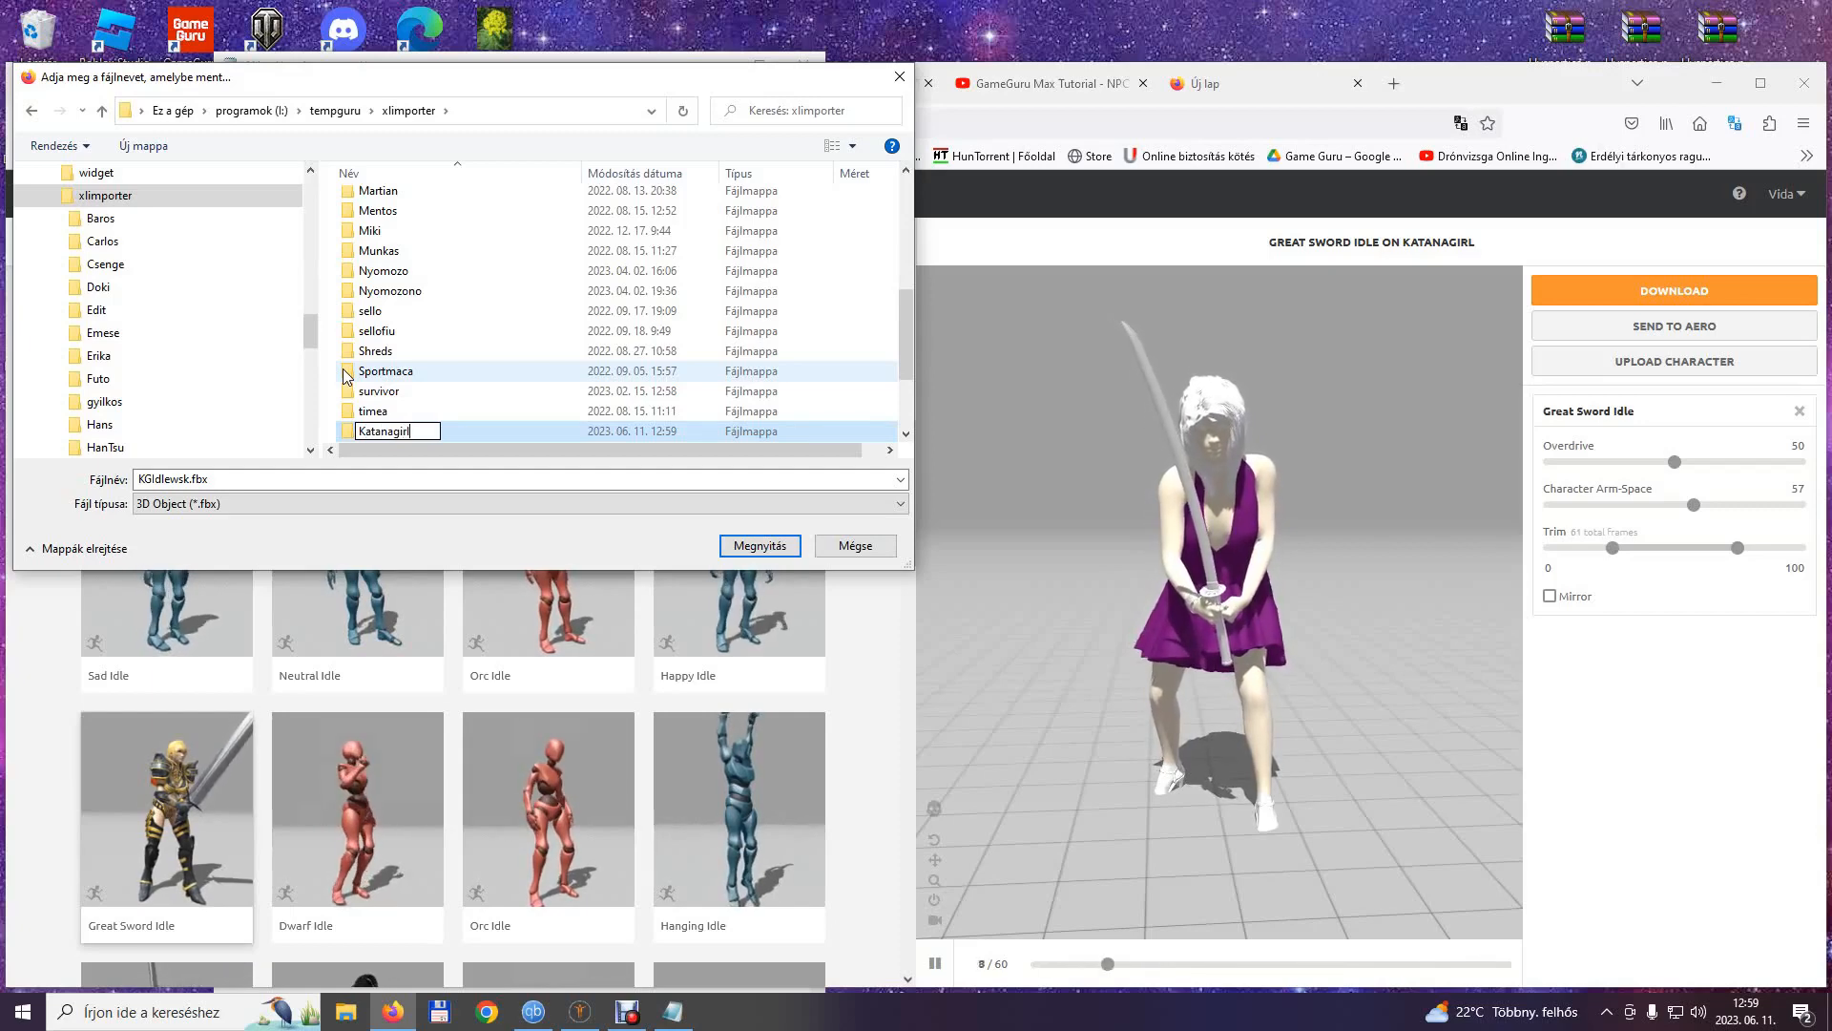
key("Return")
key("Return")
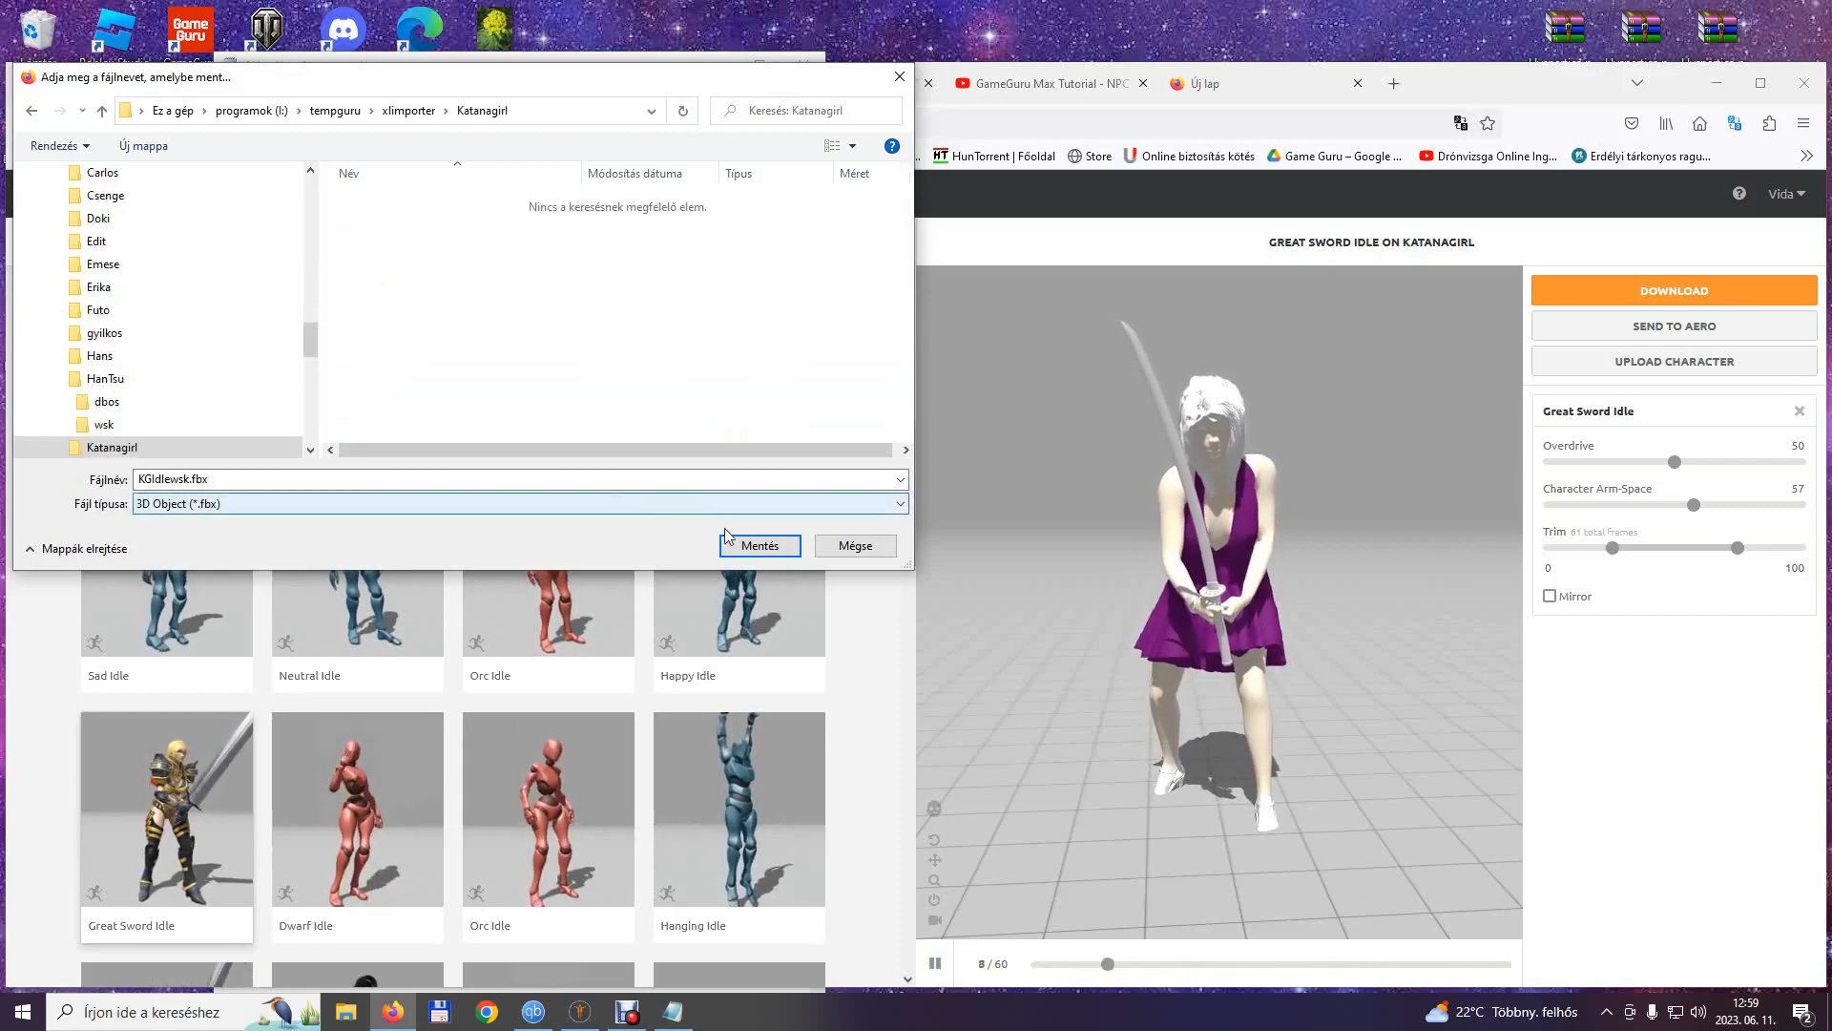
left_click(760, 546)
Preview Catwalk Idle To Twist R on the character and replace it with the 111-frame Great Sword Idle variant, checking it from several angles.
scroll(167, 847, "down", 5)
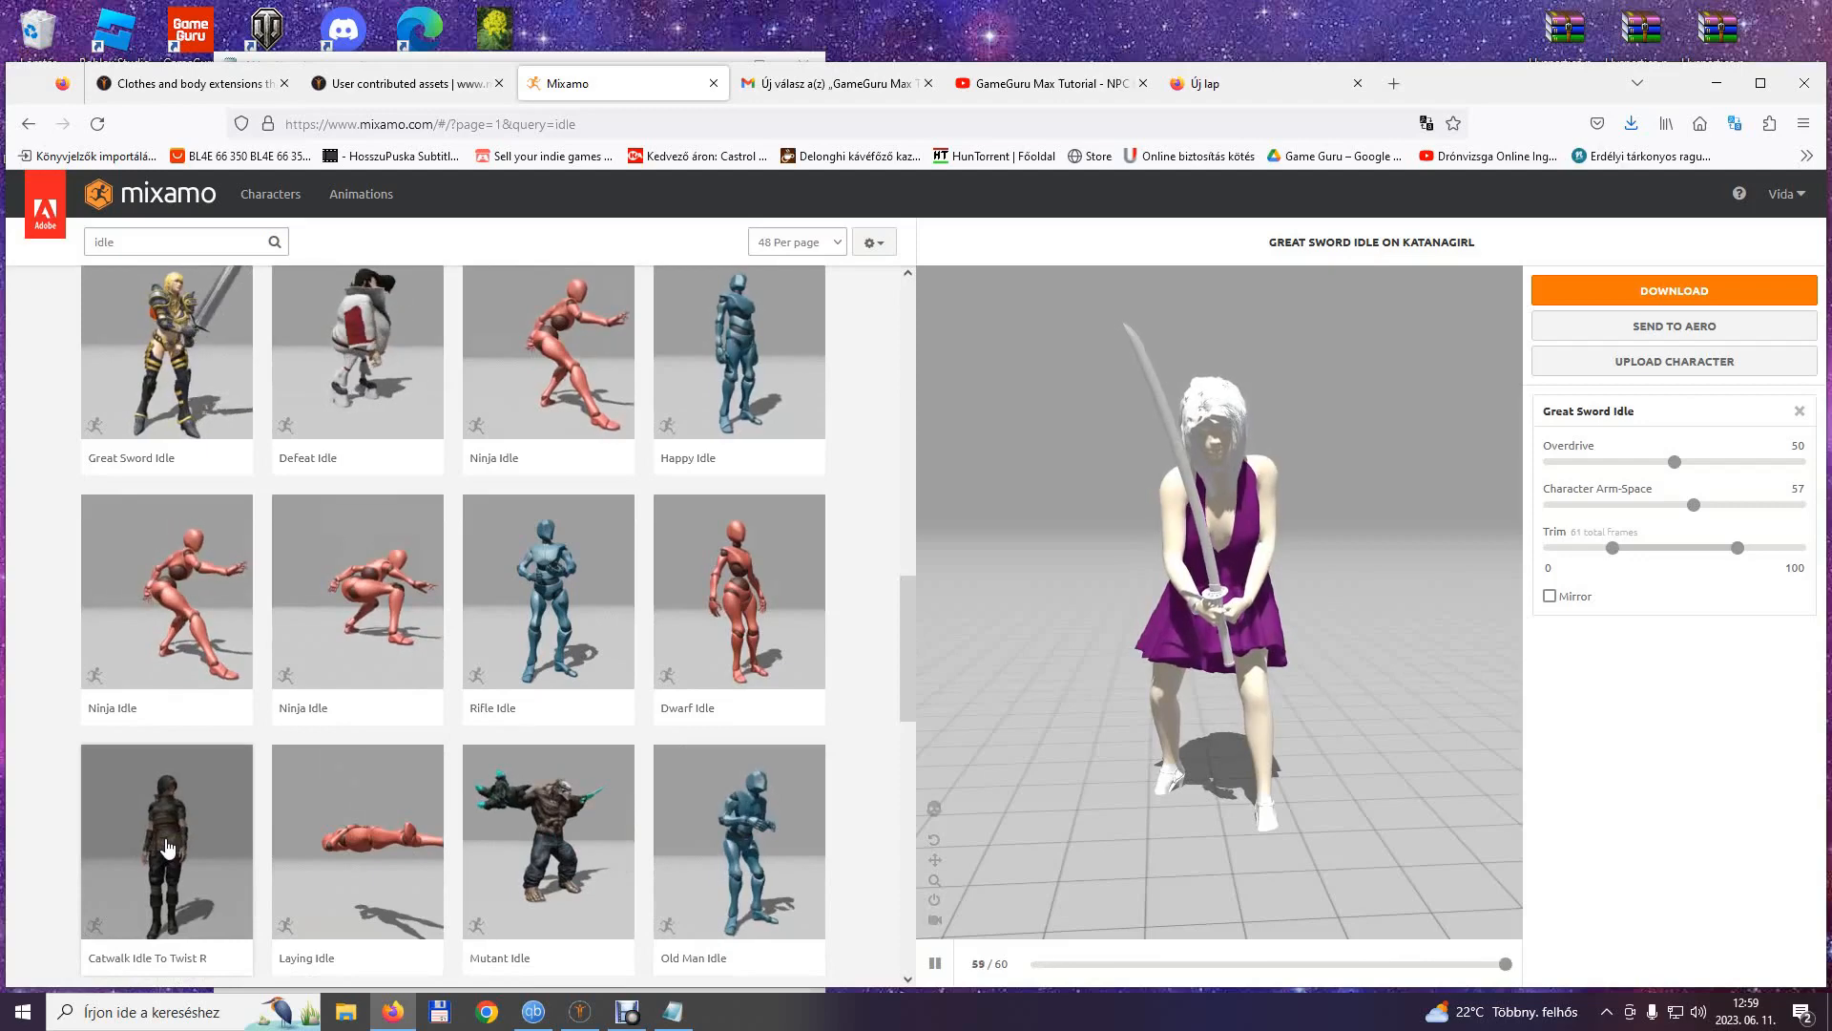
left_click(167, 847)
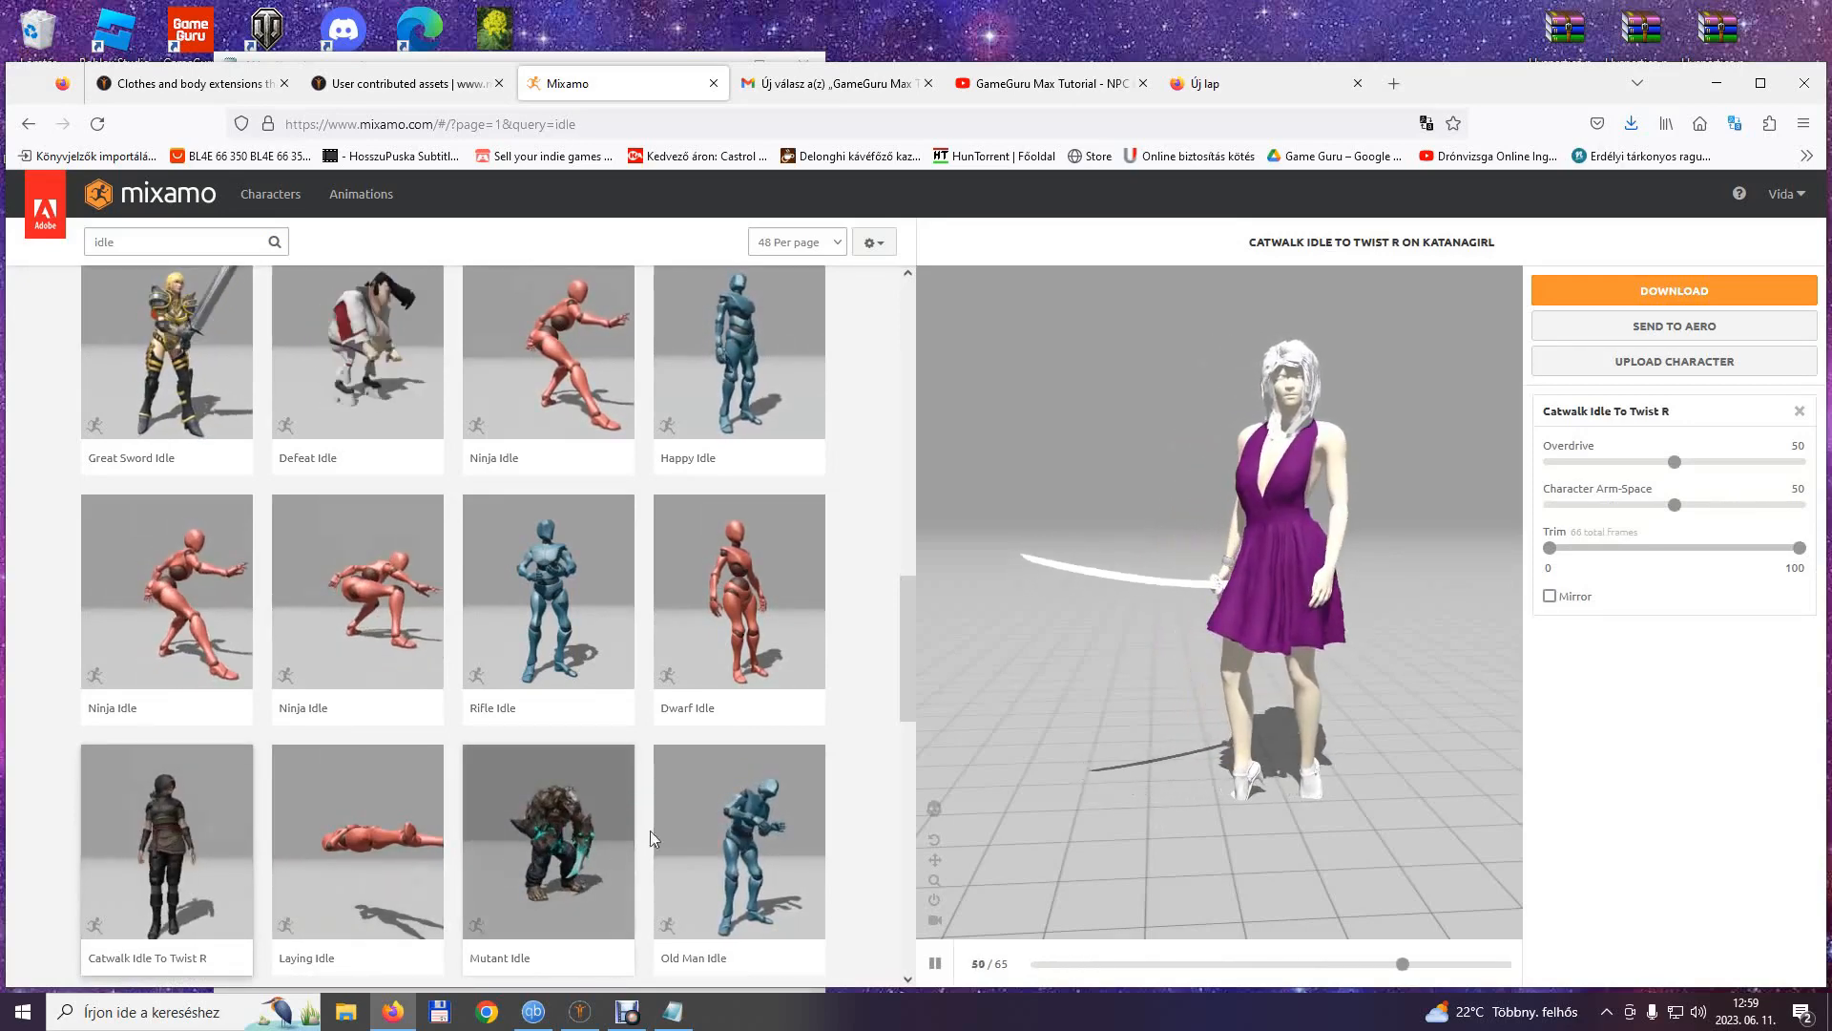
left_click_drag(907, 646, 902, 719)
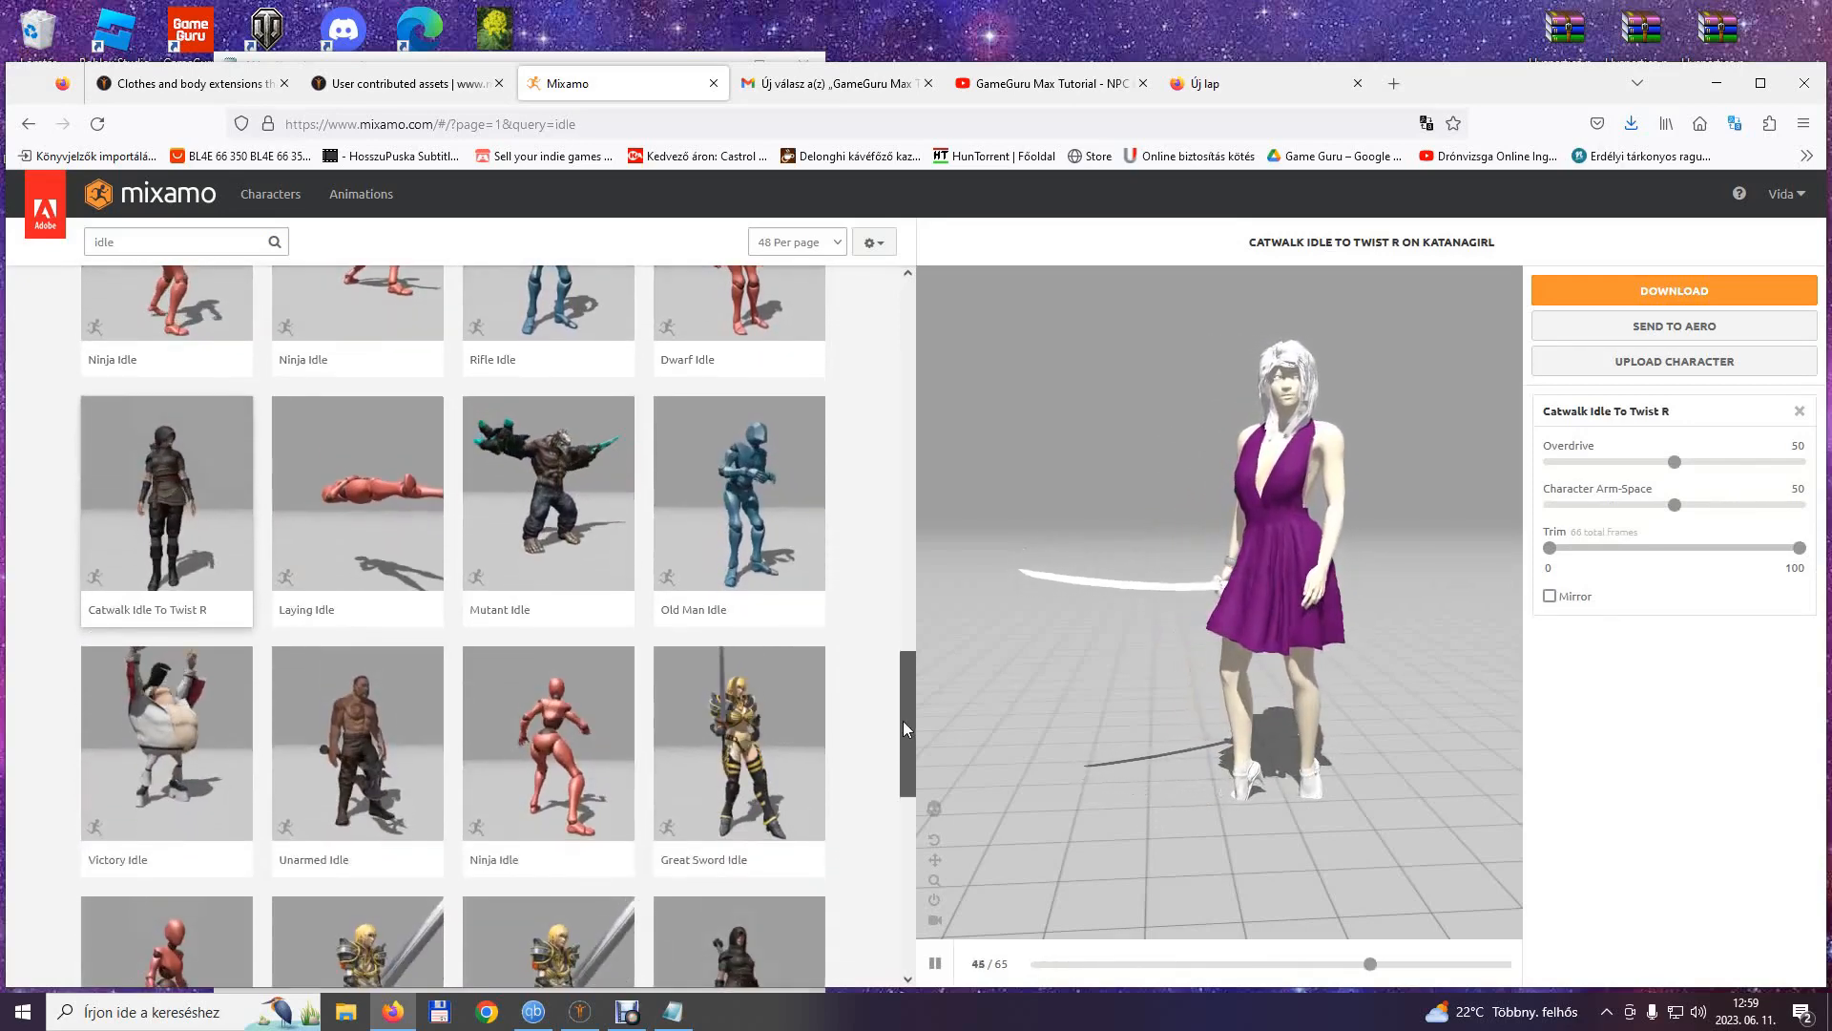
left_click(751, 748)
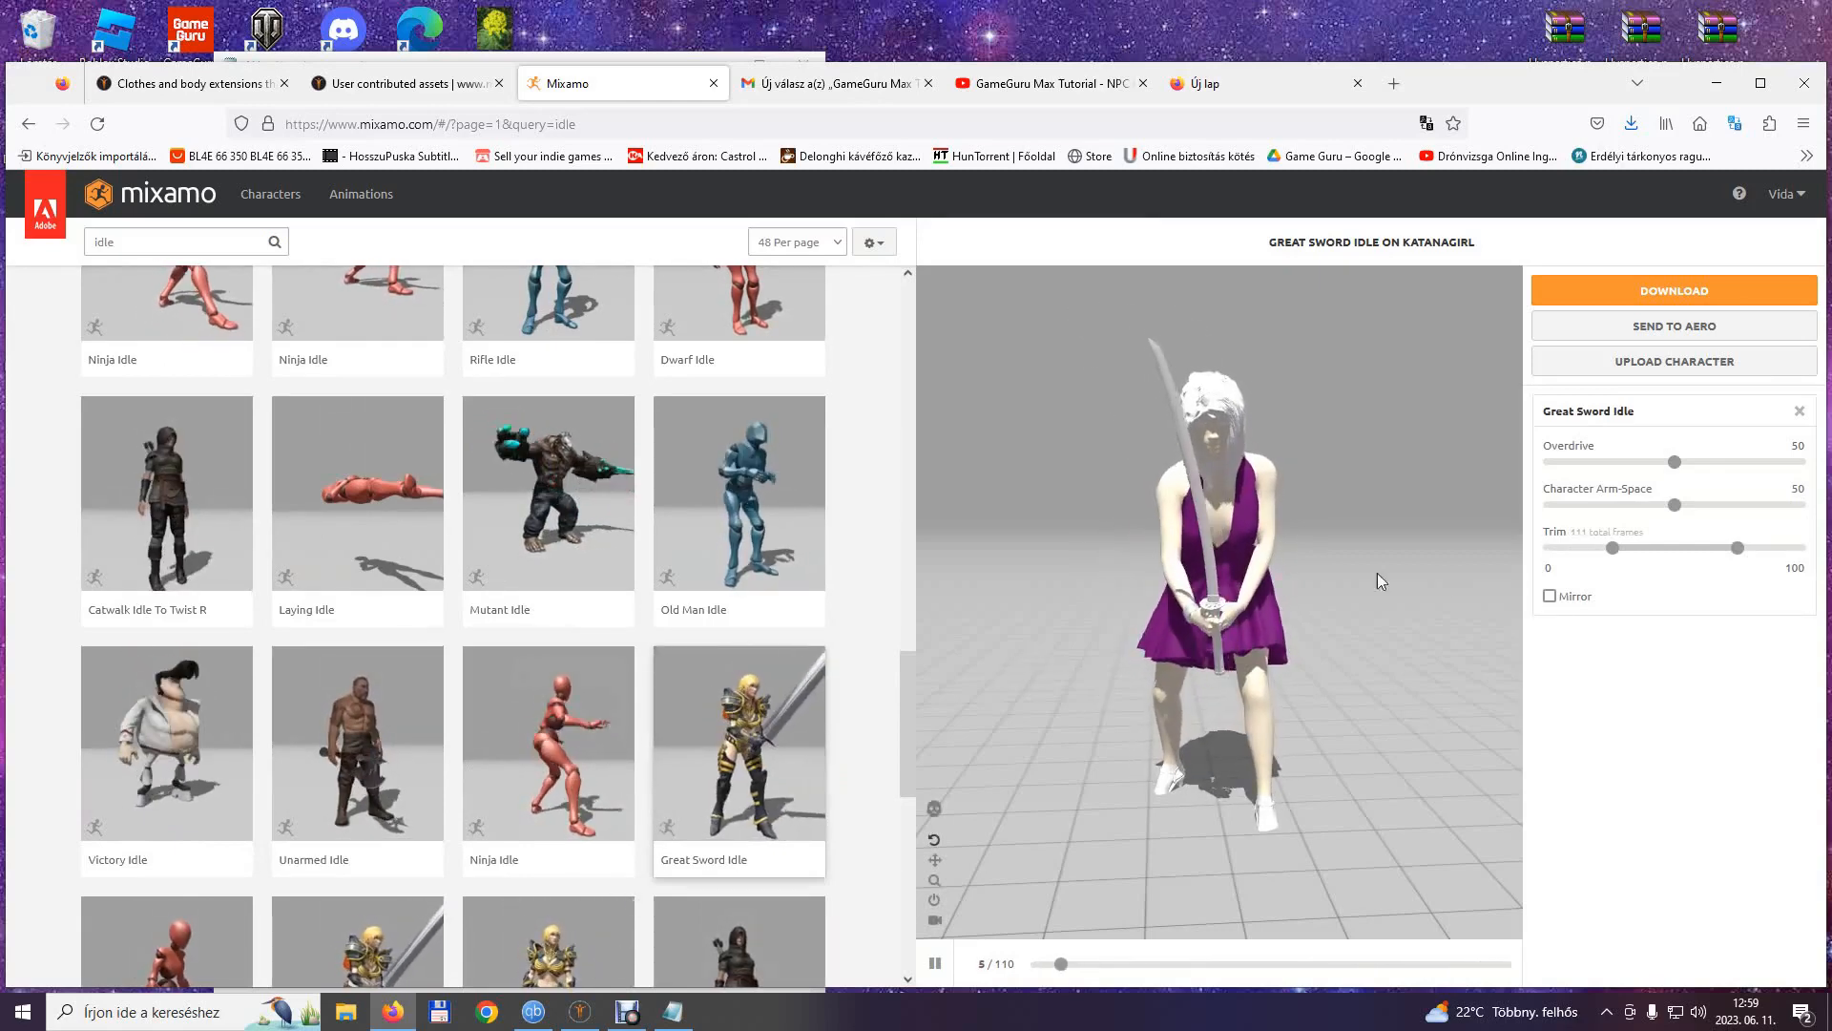
left_click_drag(1431, 646, 1294, 678)
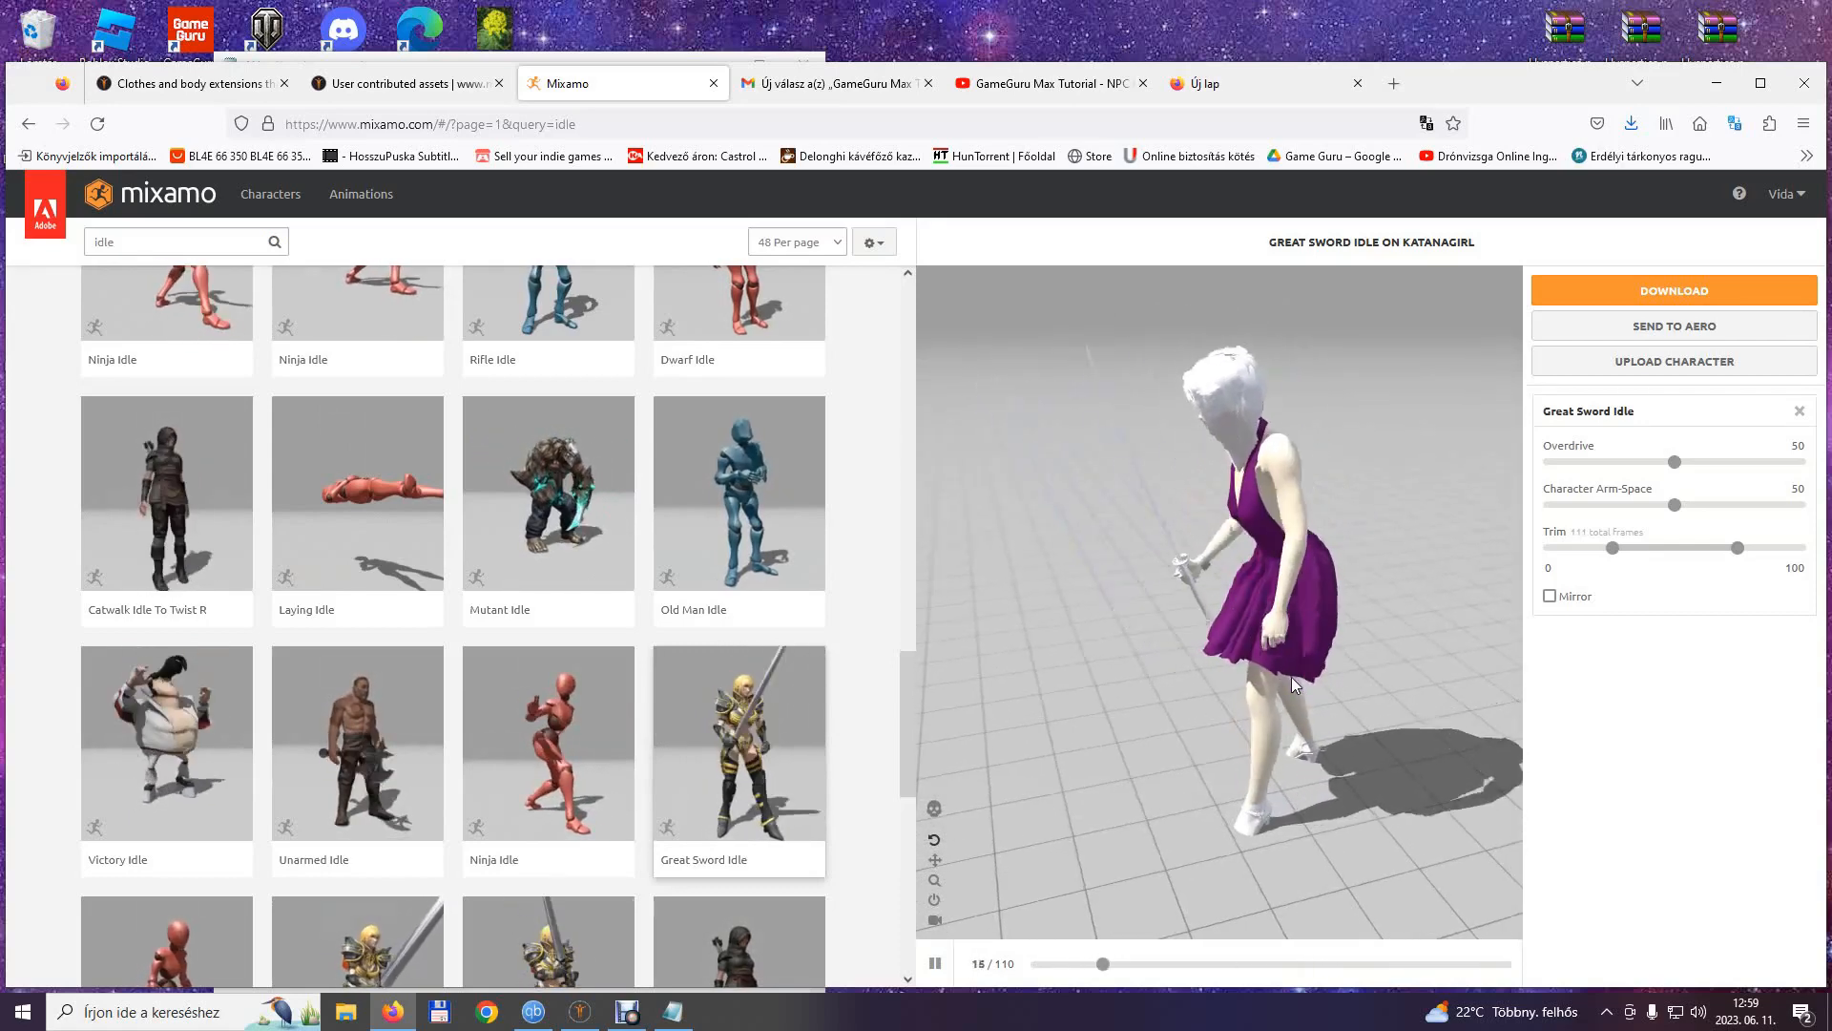
left_click_drag(1291, 678, 1395, 696)
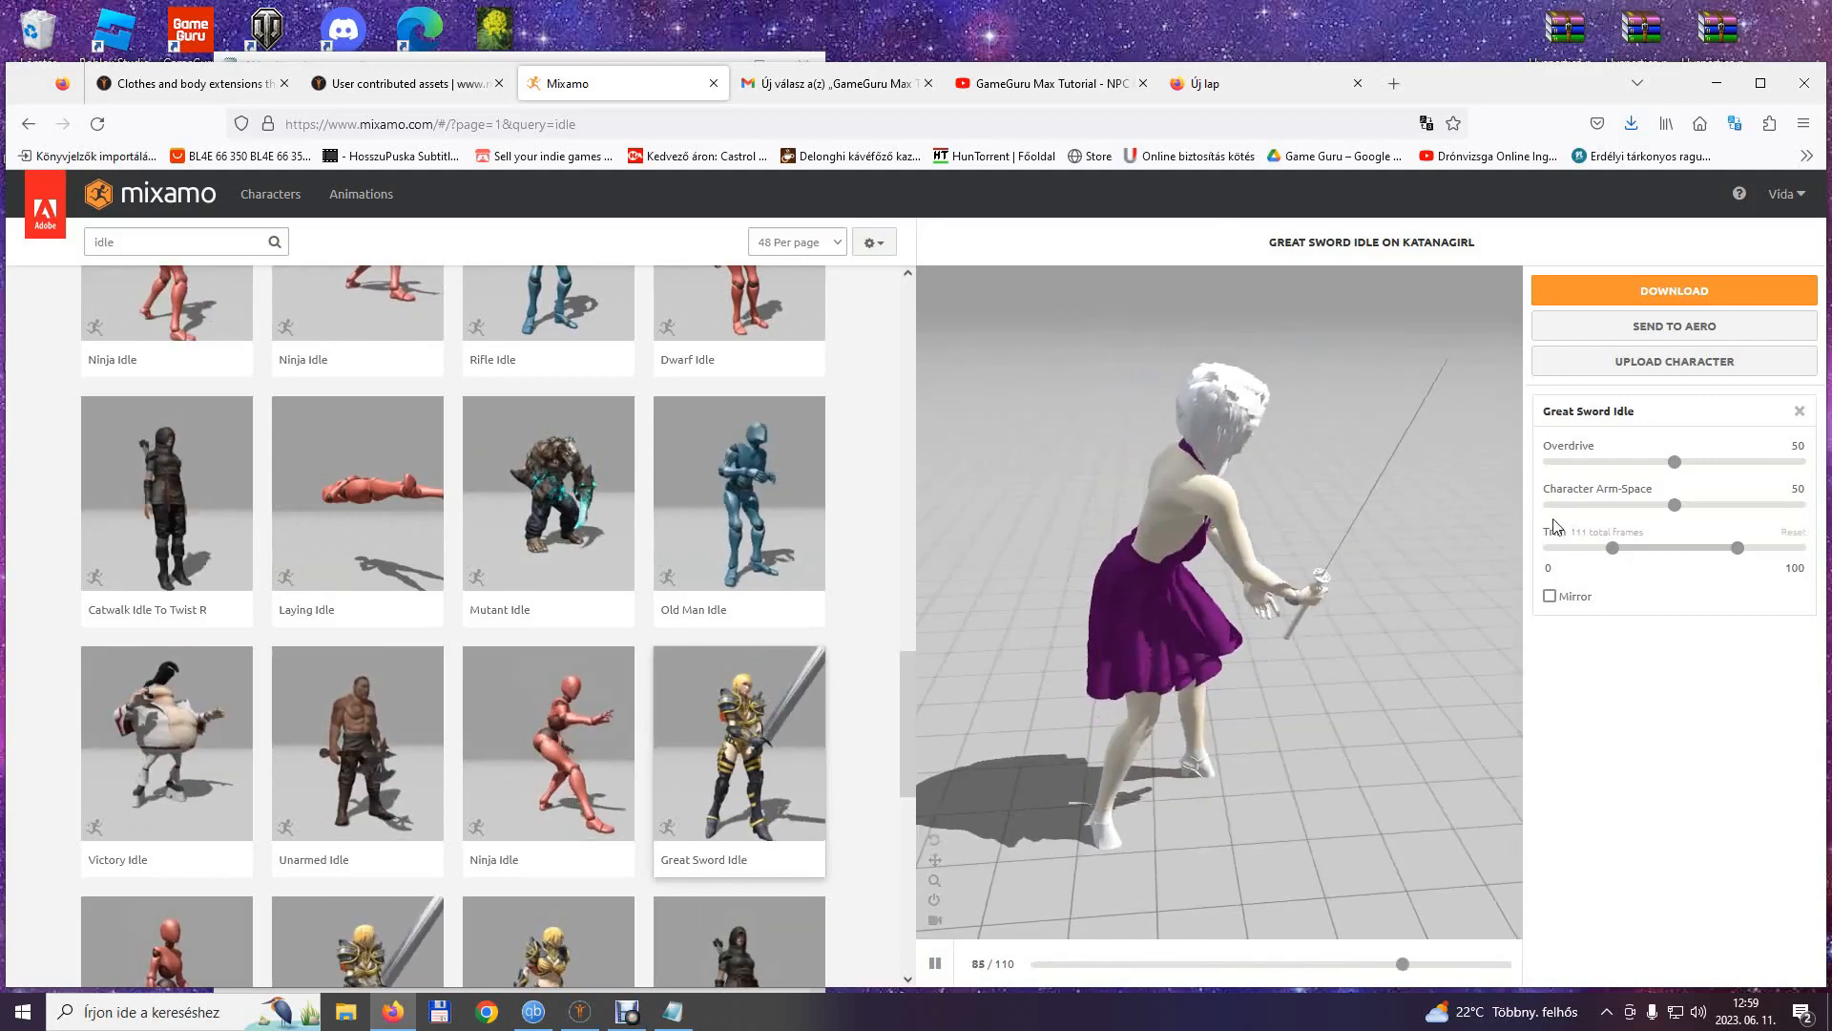
Add the line idle2 with the frame count 111 to the Katanagirl note in Notepad.
left_click(673, 1012)
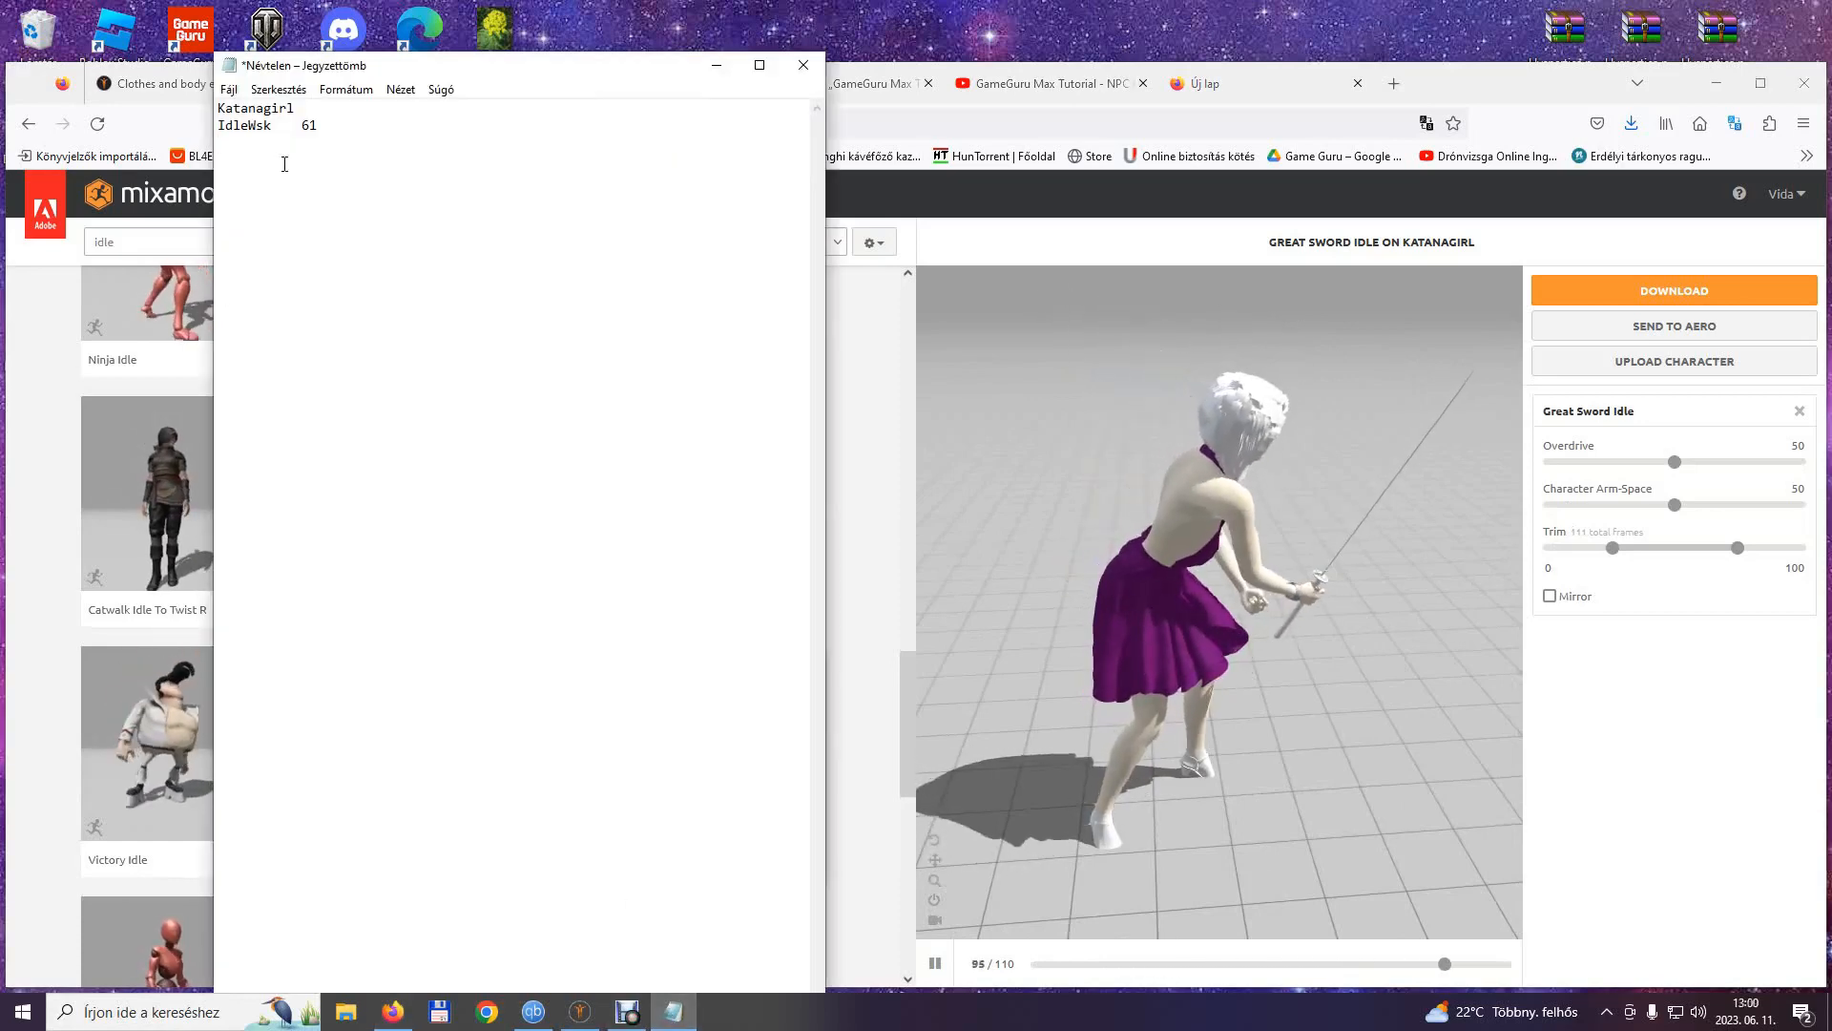
type("idle")
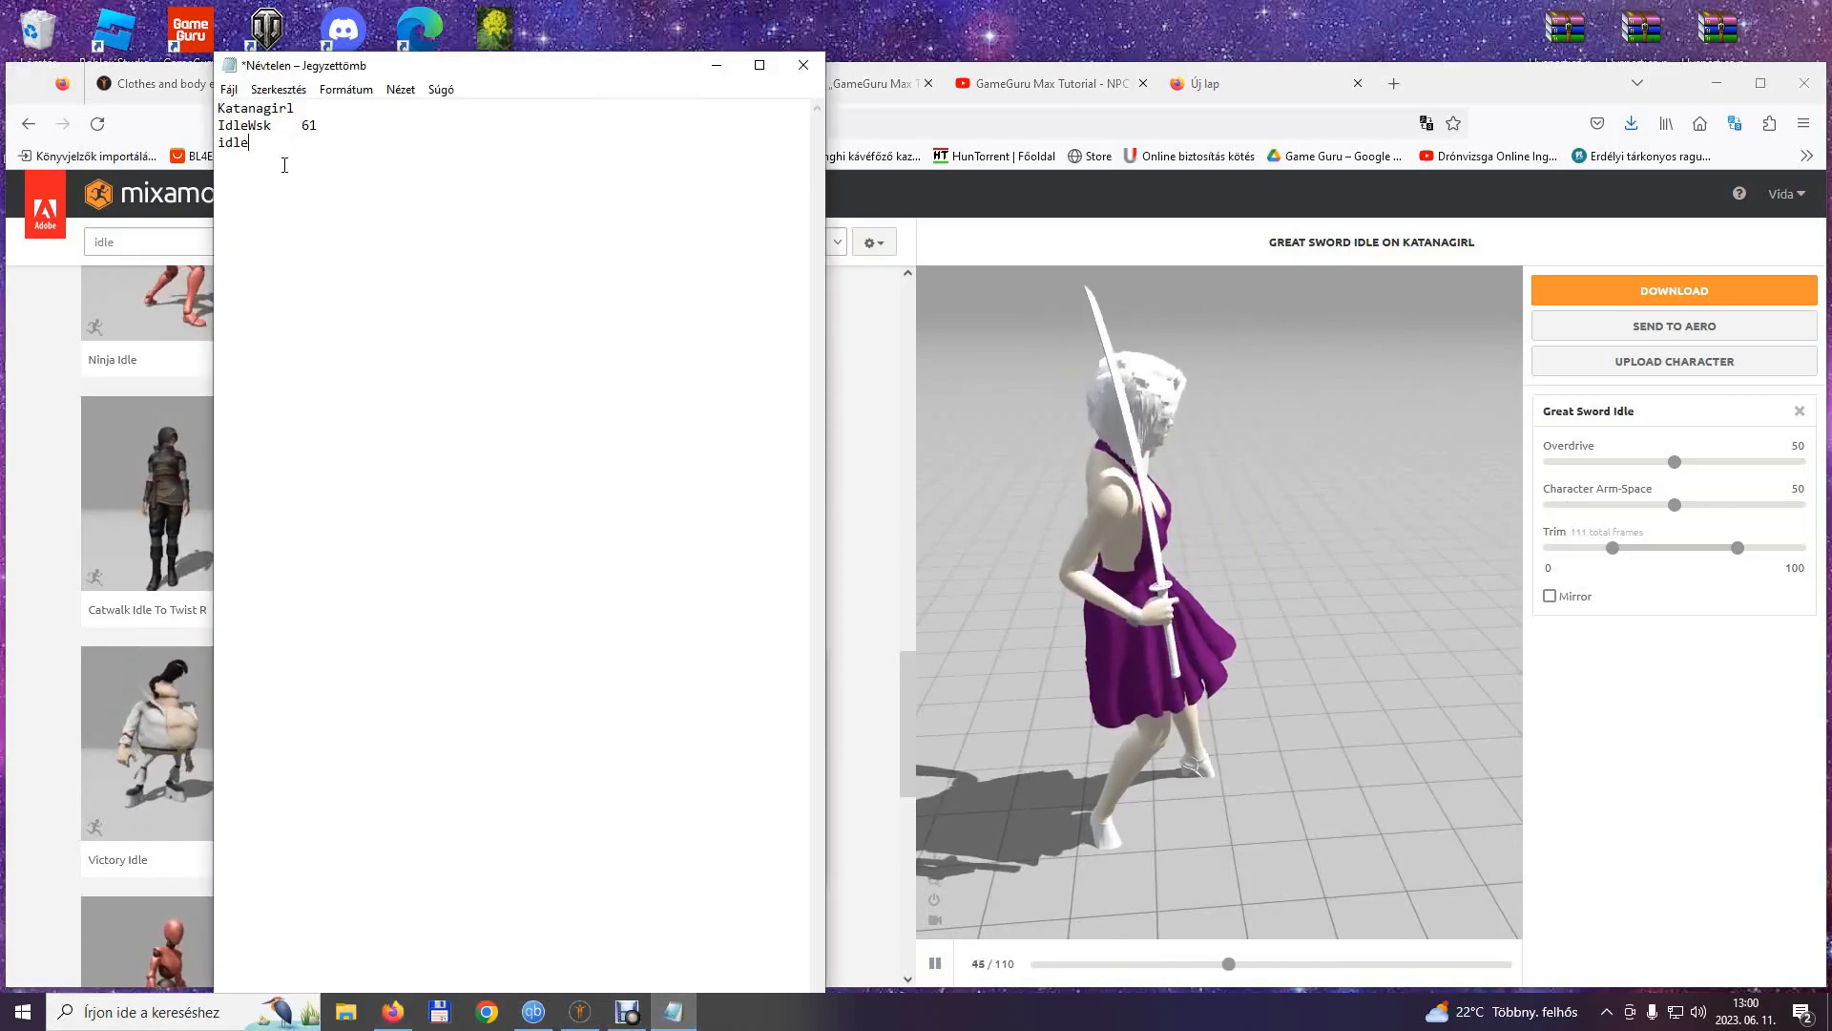
type("2")
key("Tab")
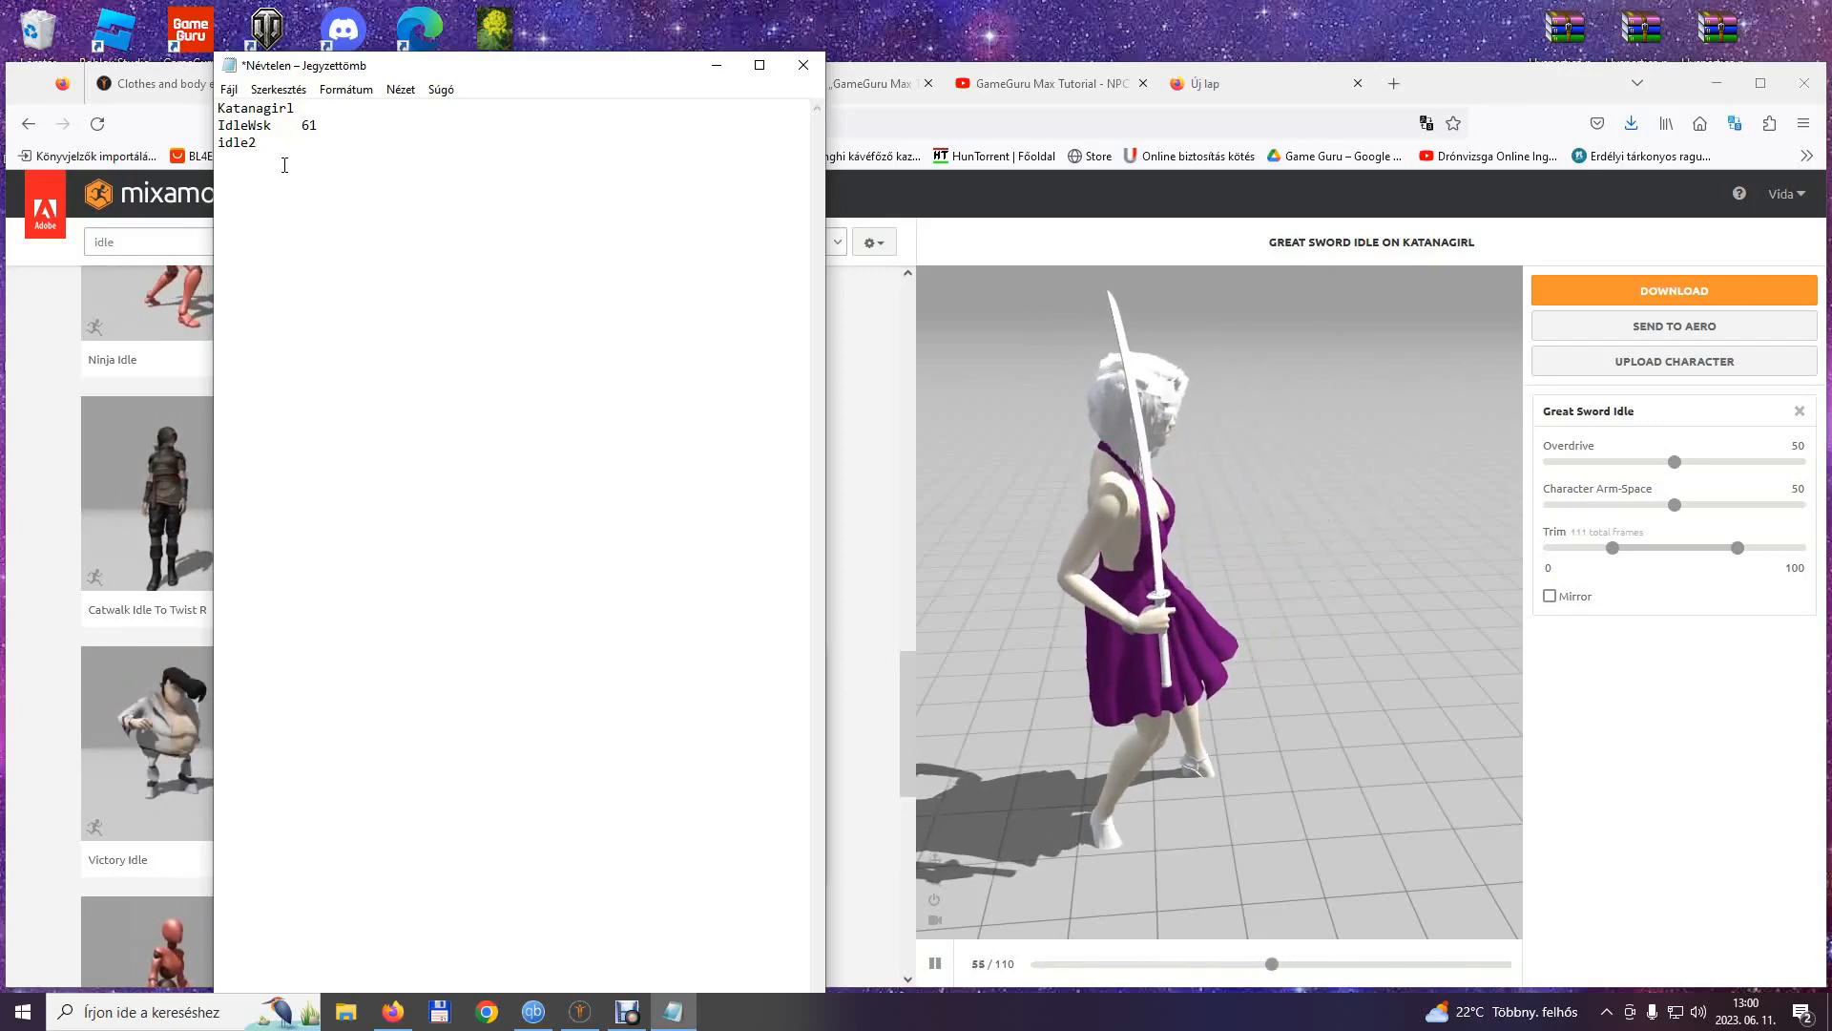
type("111")
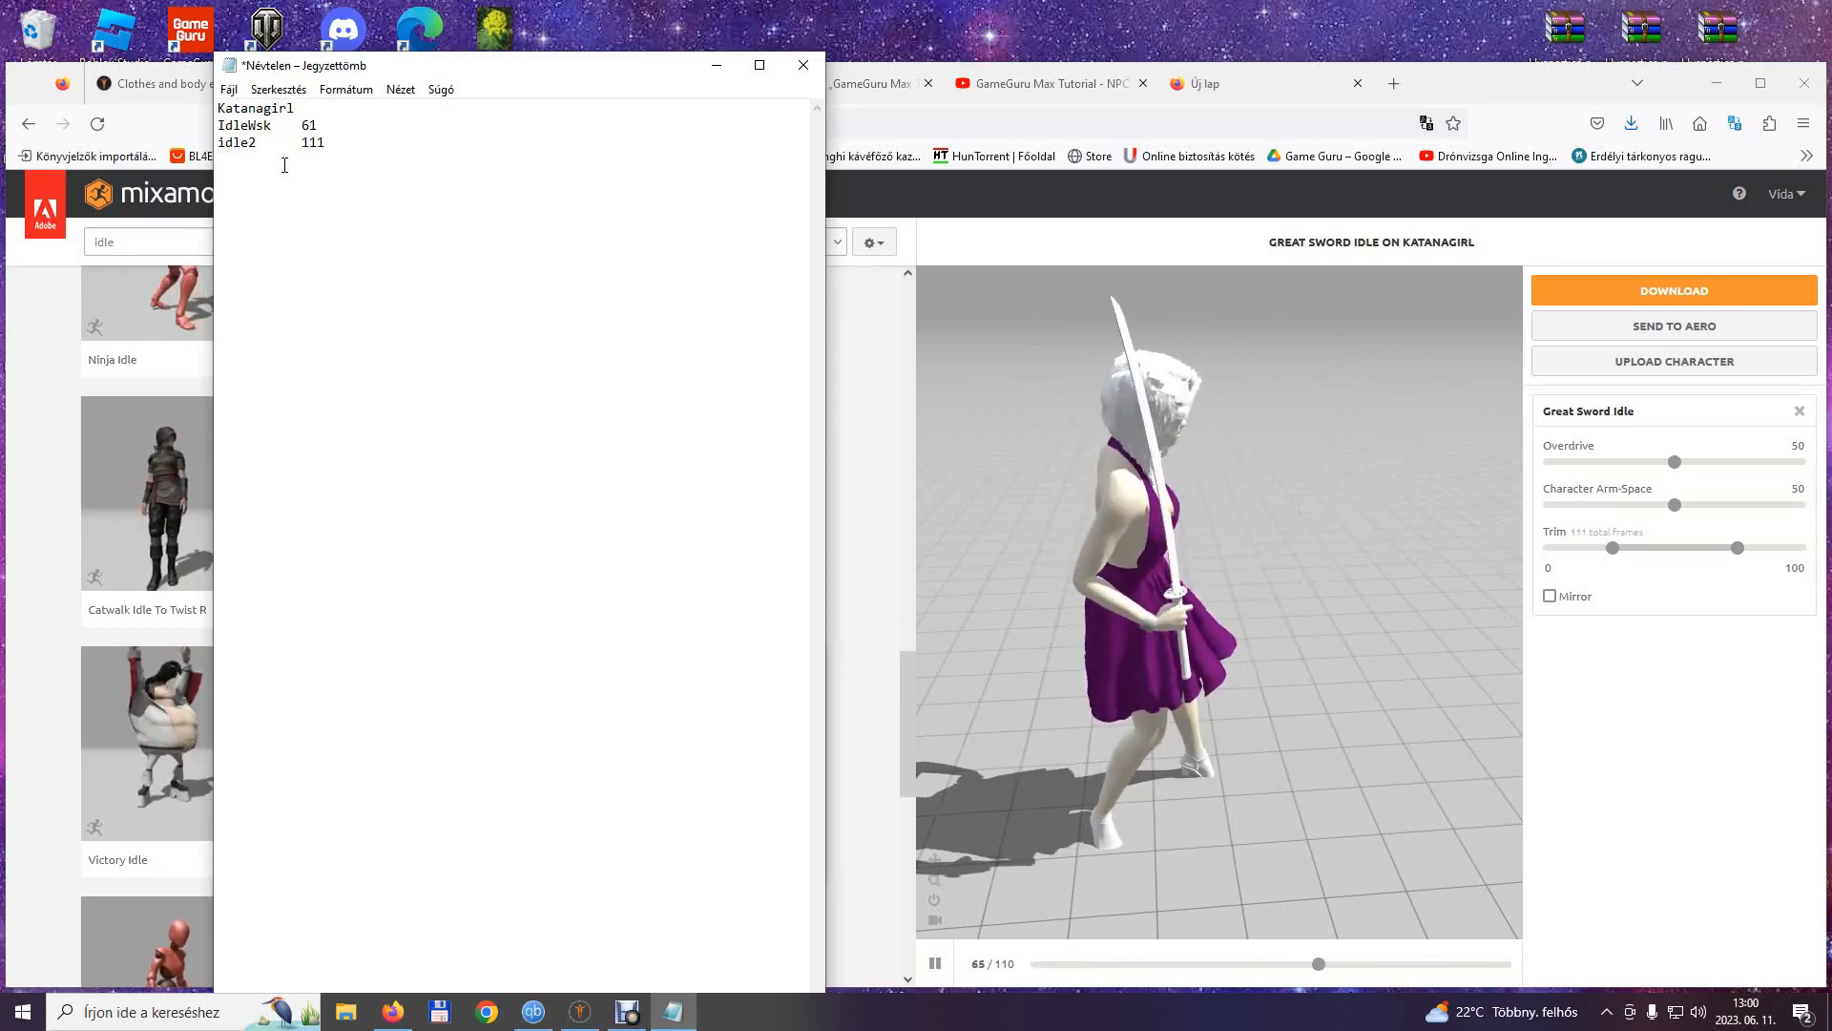
Download the second Great Sword Idle from Mixamo as FBX Binary with skin and save it as Idle2.fbx in the Katanagirl folder.
left_click(1706, 292)
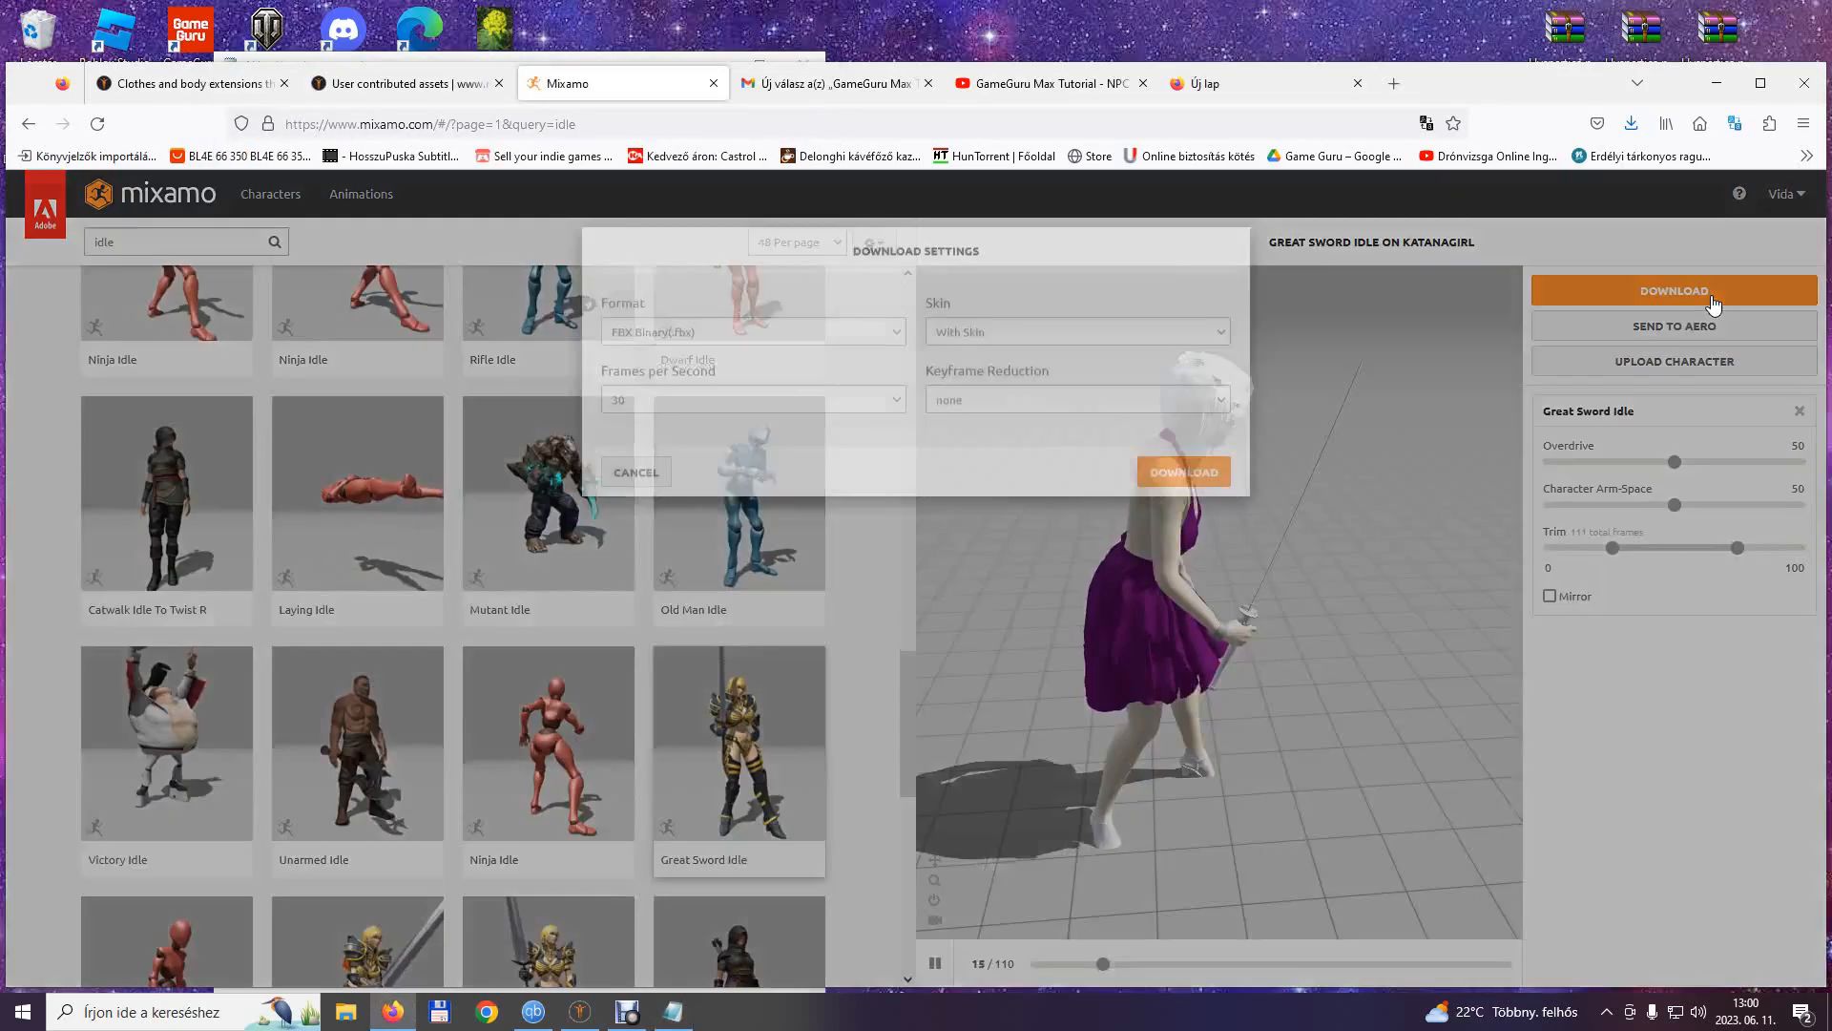
left_click(1215, 369)
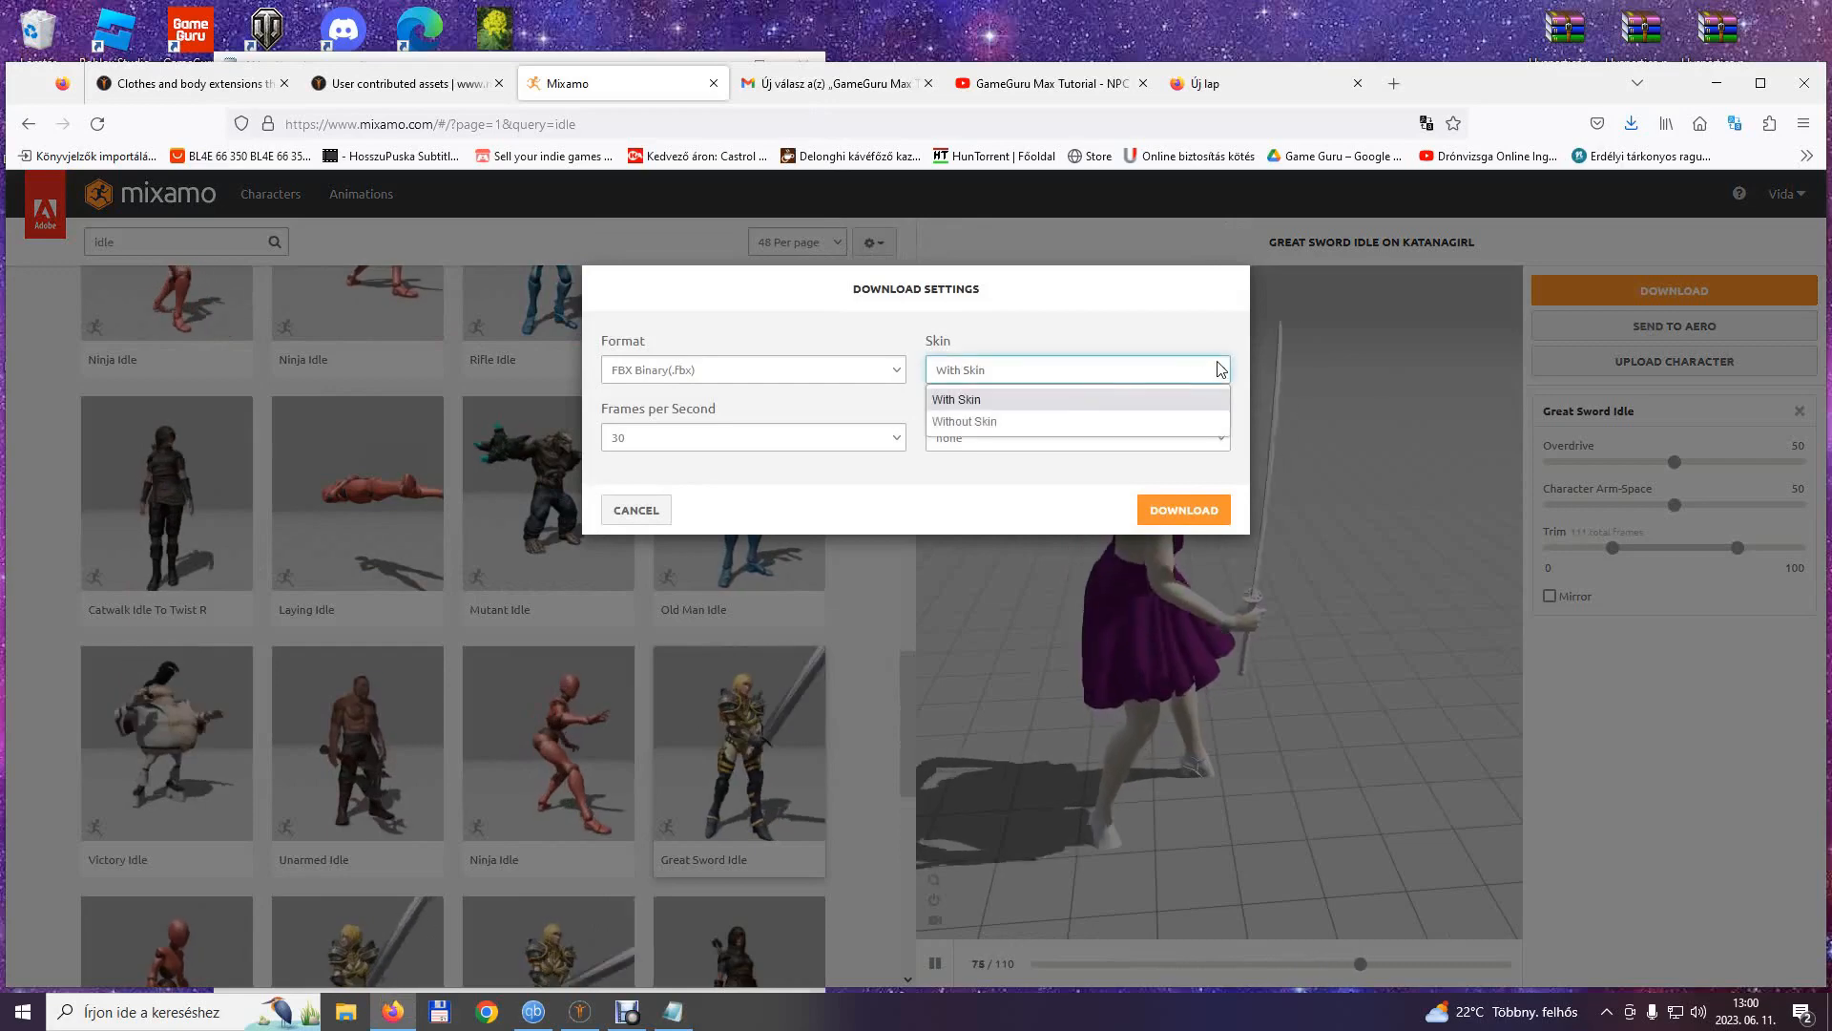
left_click(960, 399)
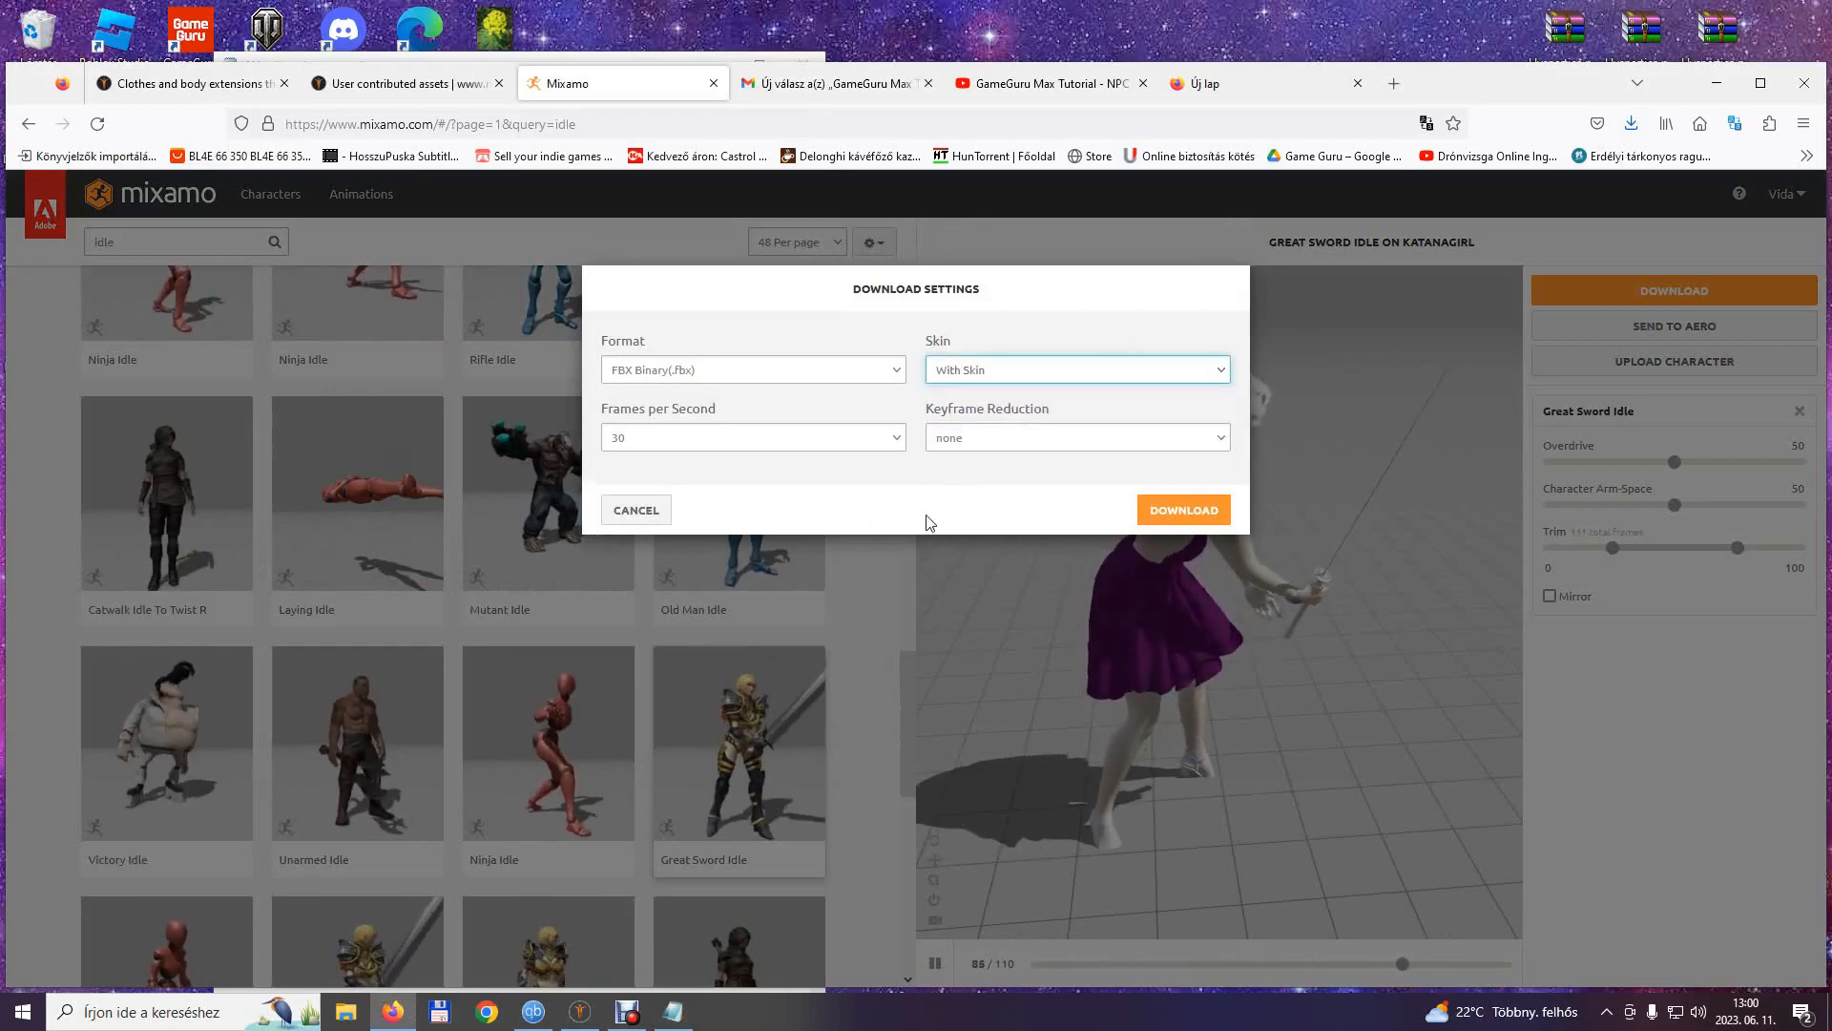
left_click(1184, 511)
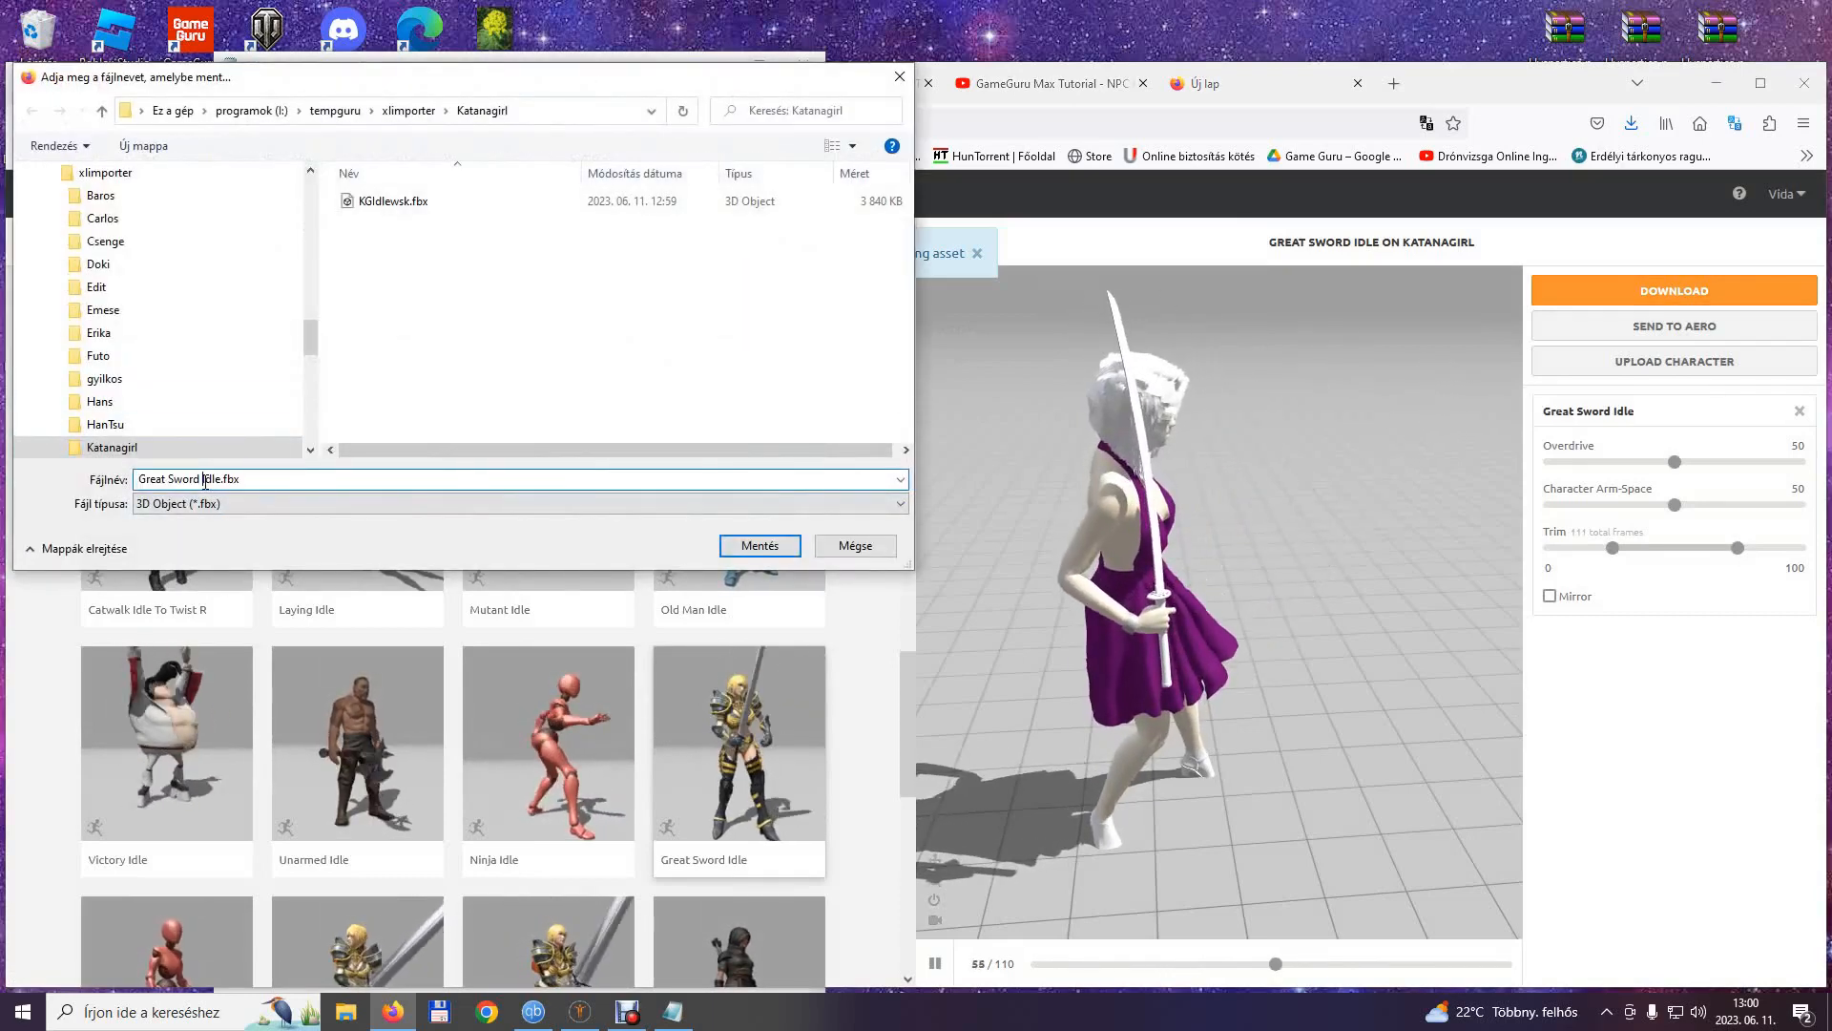
left_click_drag(204, 482, 134, 490)
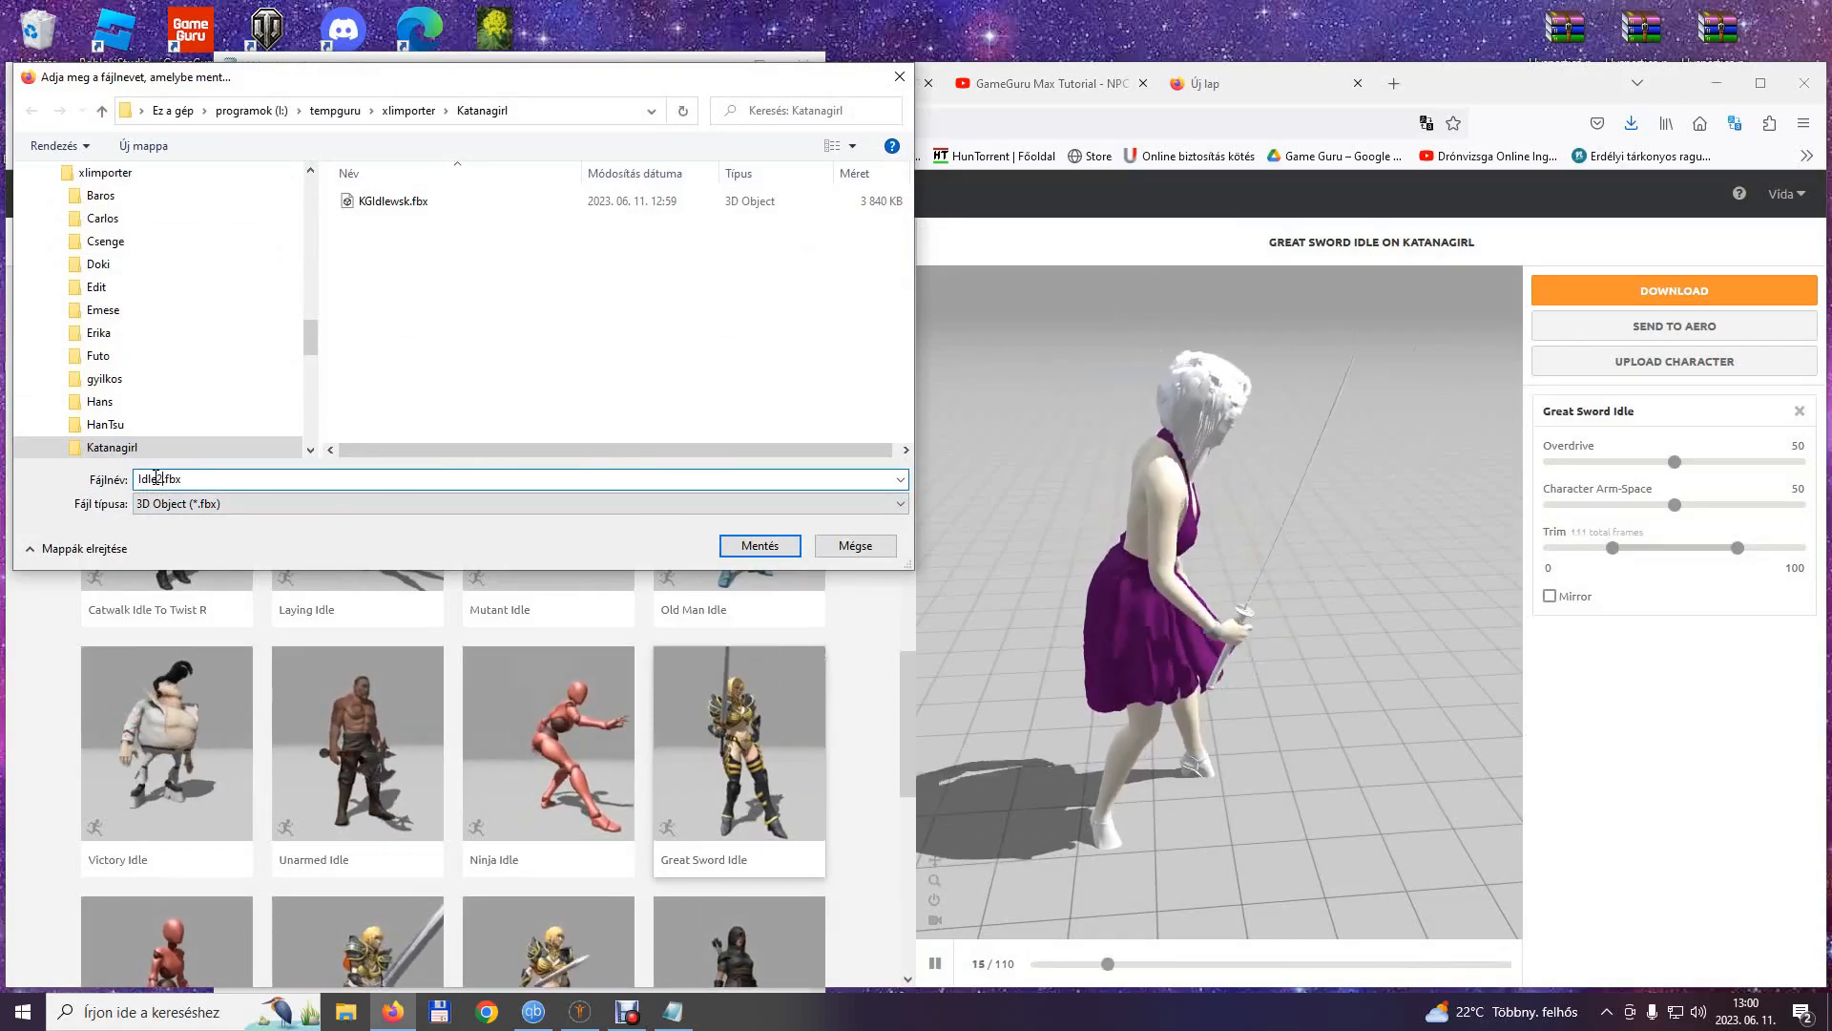
type("2")
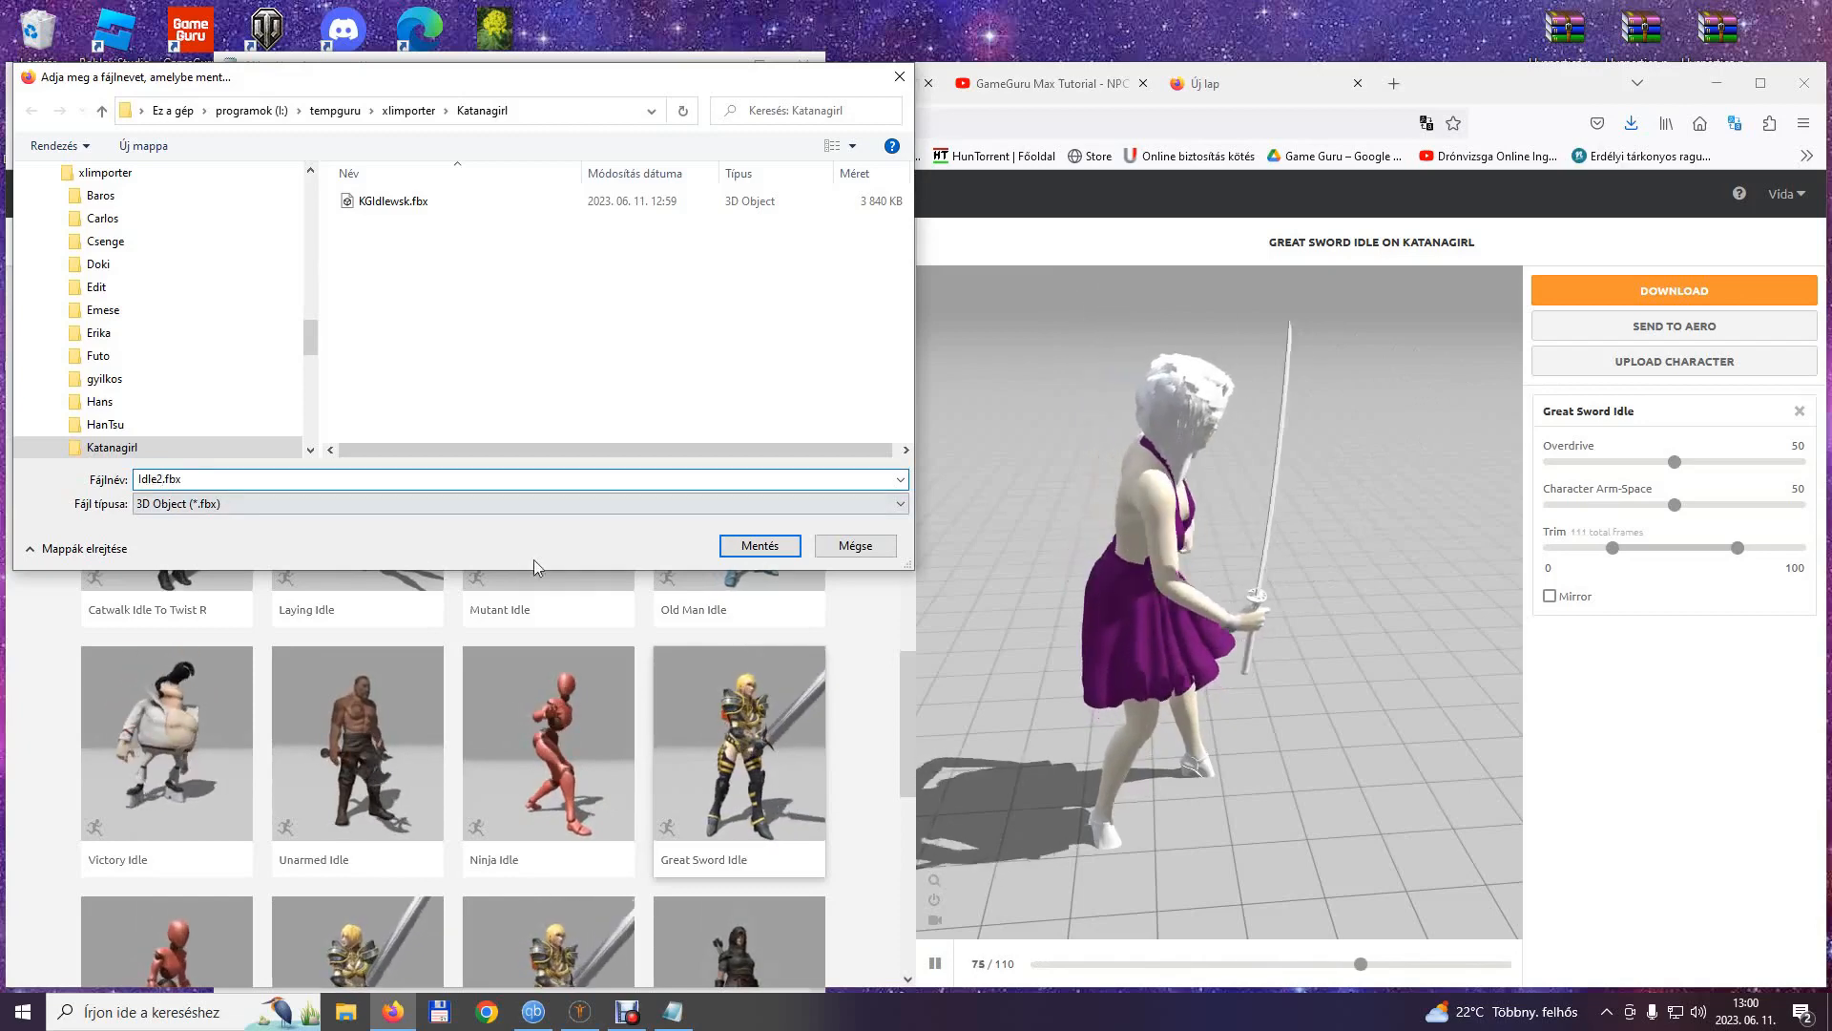
left_click(760, 546)
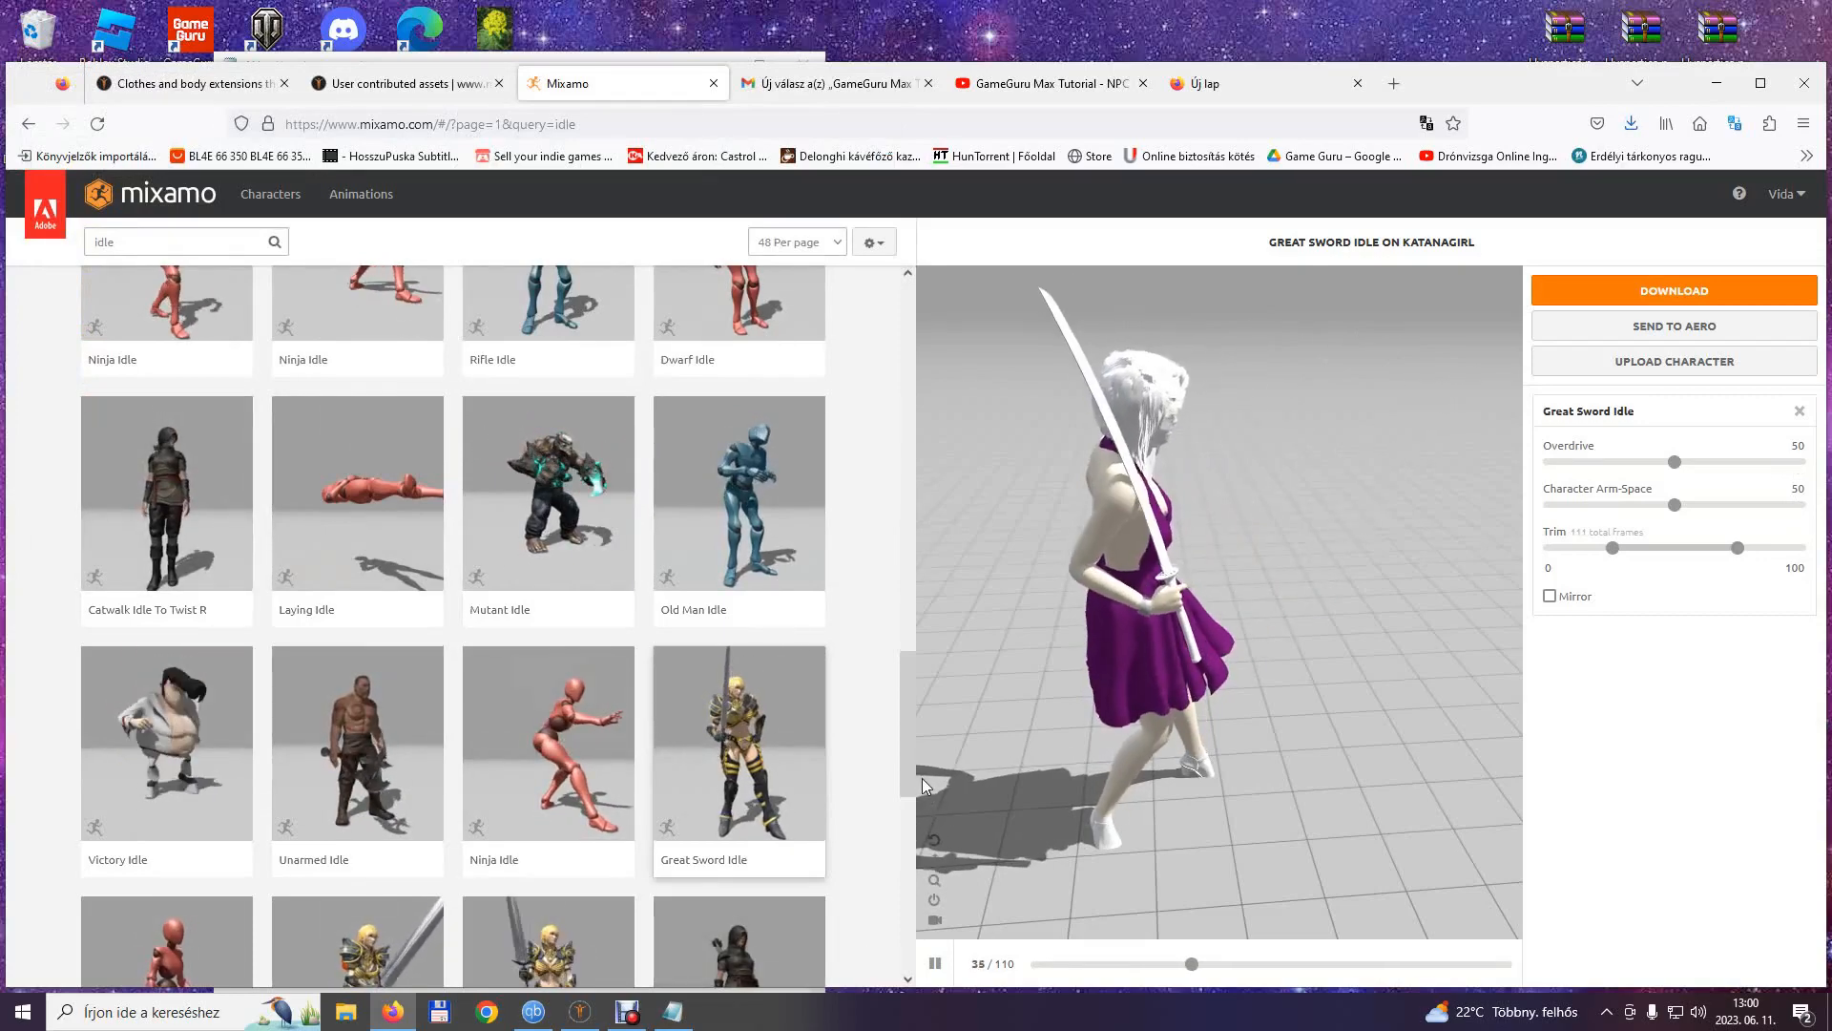
Search the animations for walk and apply the second result, Walking, to the character with In Place enabled.
left_click_drag(908, 765, 763, 296)
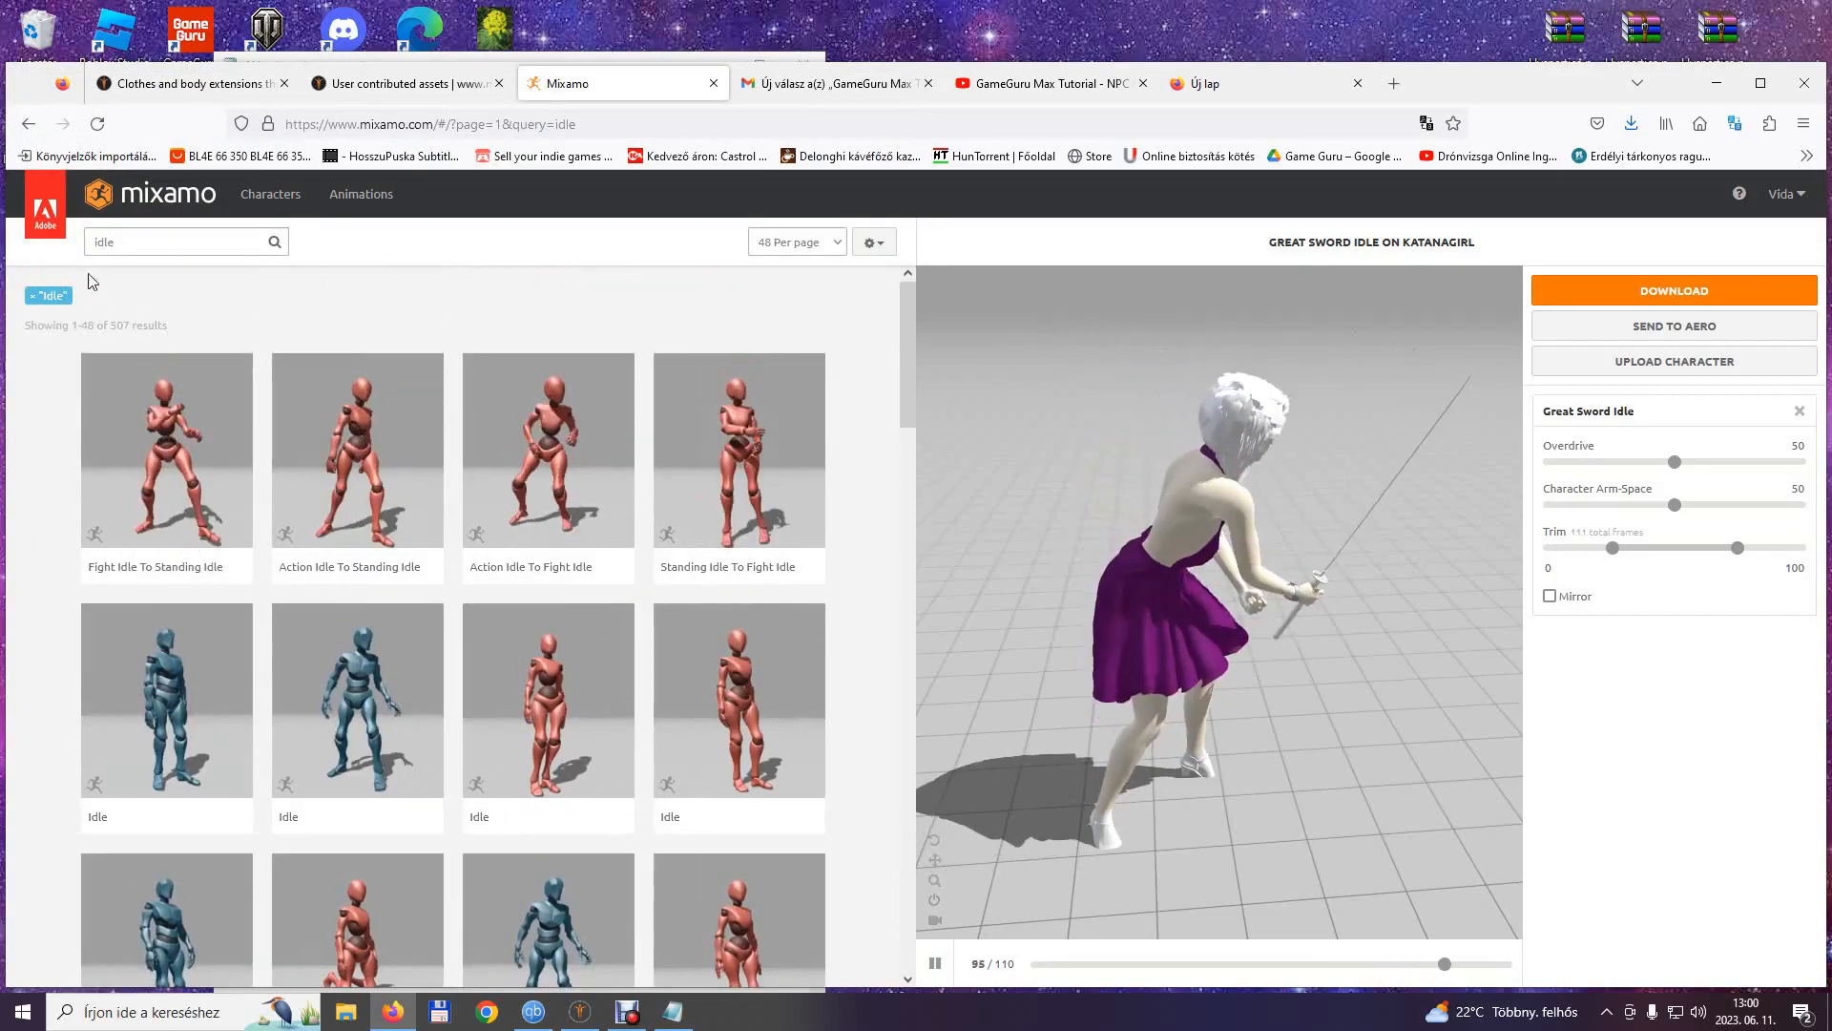
left_click_drag(123, 244, 80, 247)
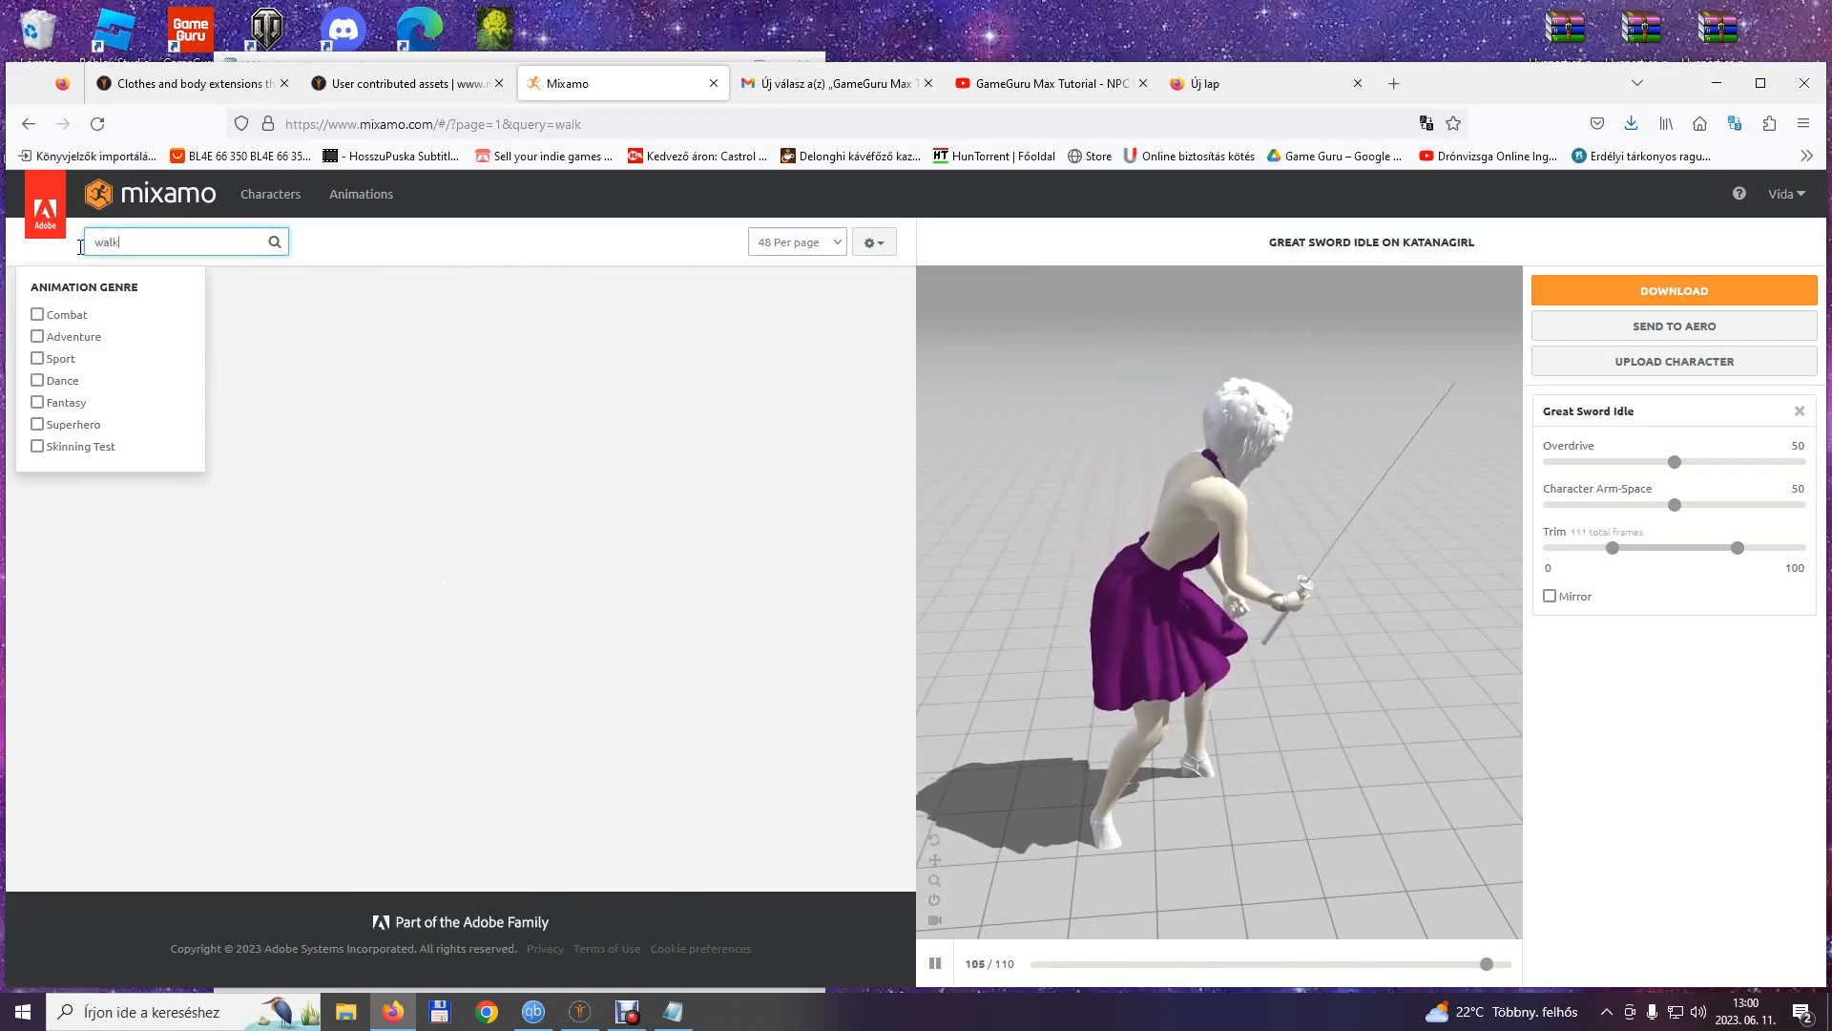
left_click(425, 270)
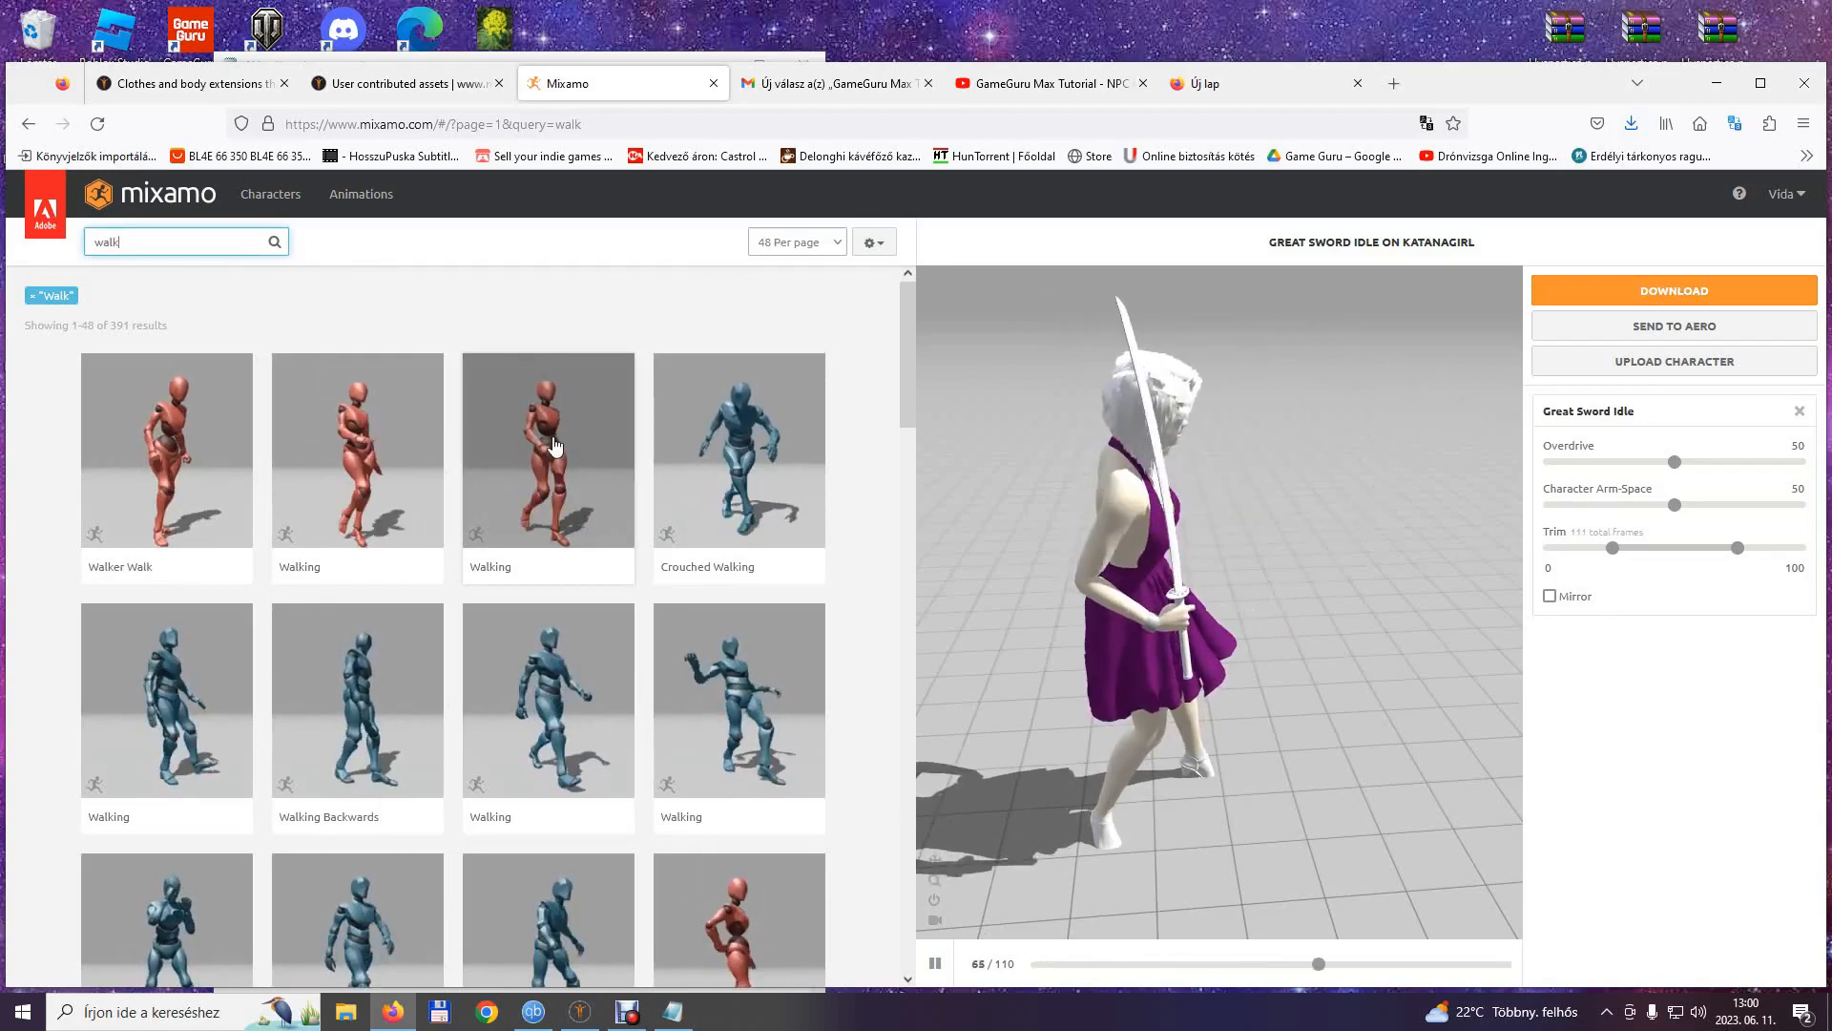
scroll(554, 444, "down", 2)
scroll(567, 399, "up", 2)
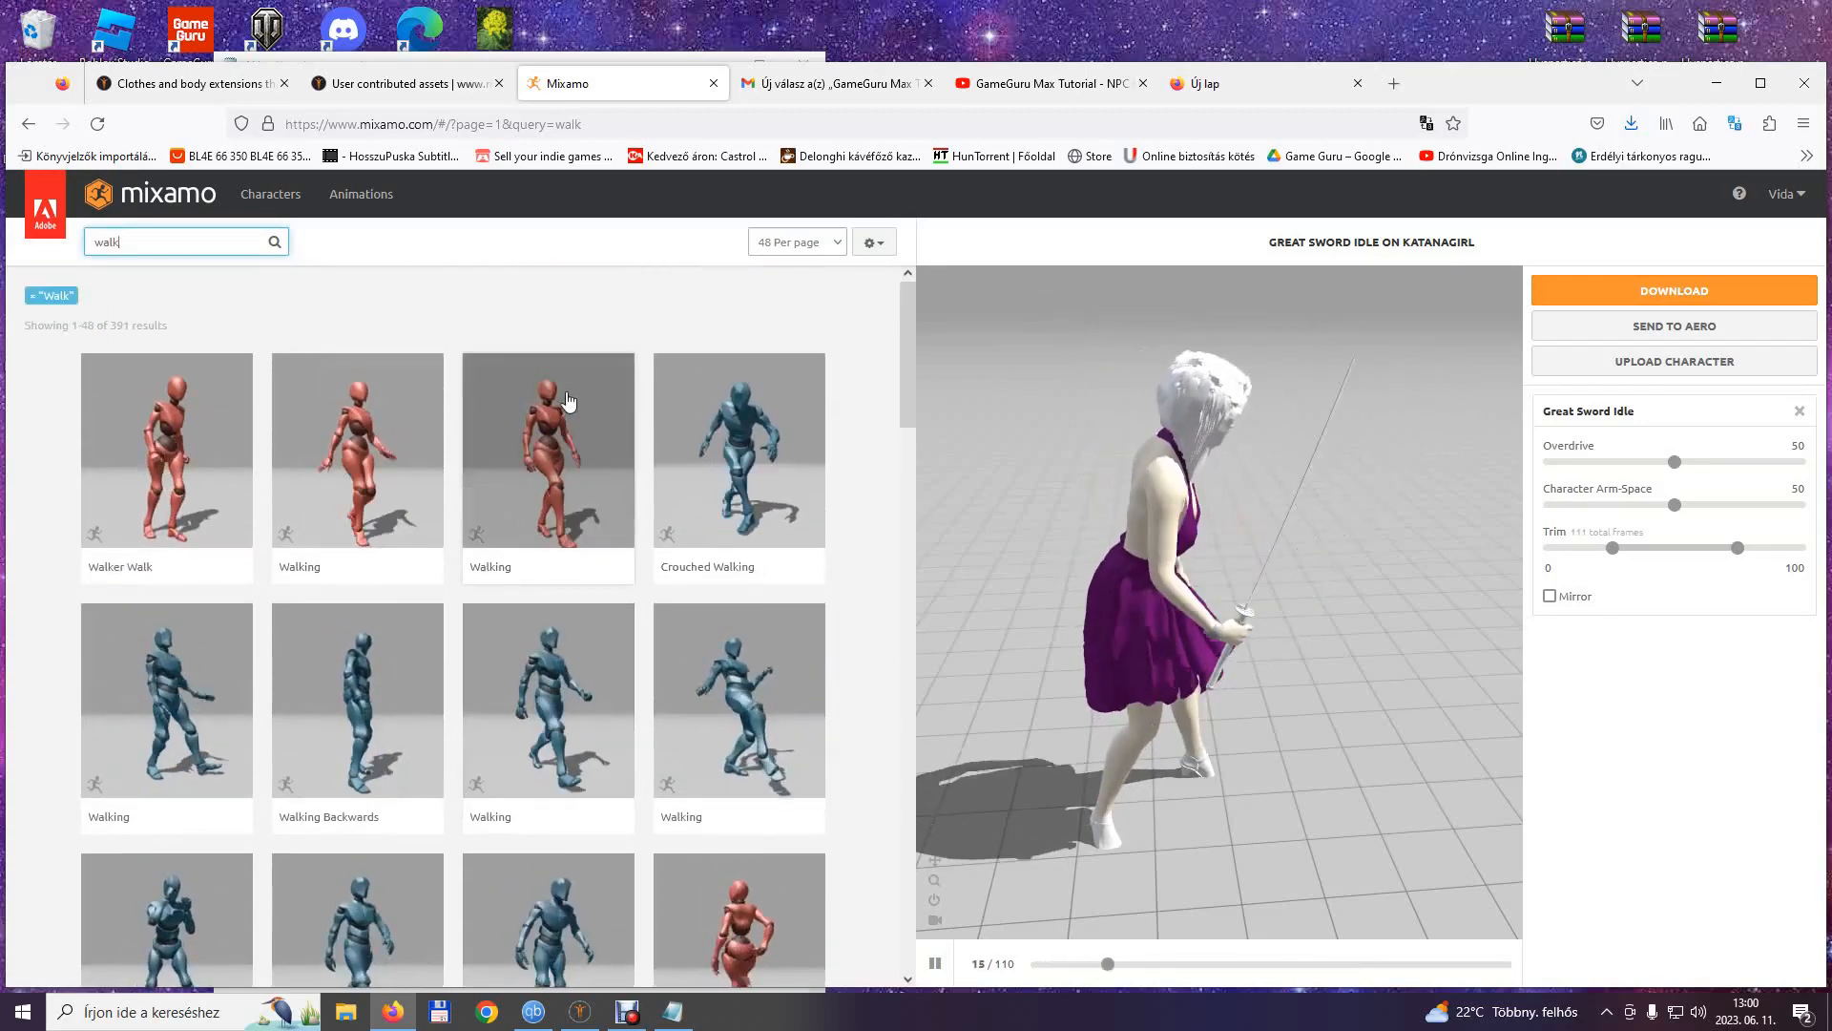
left_click(375, 429)
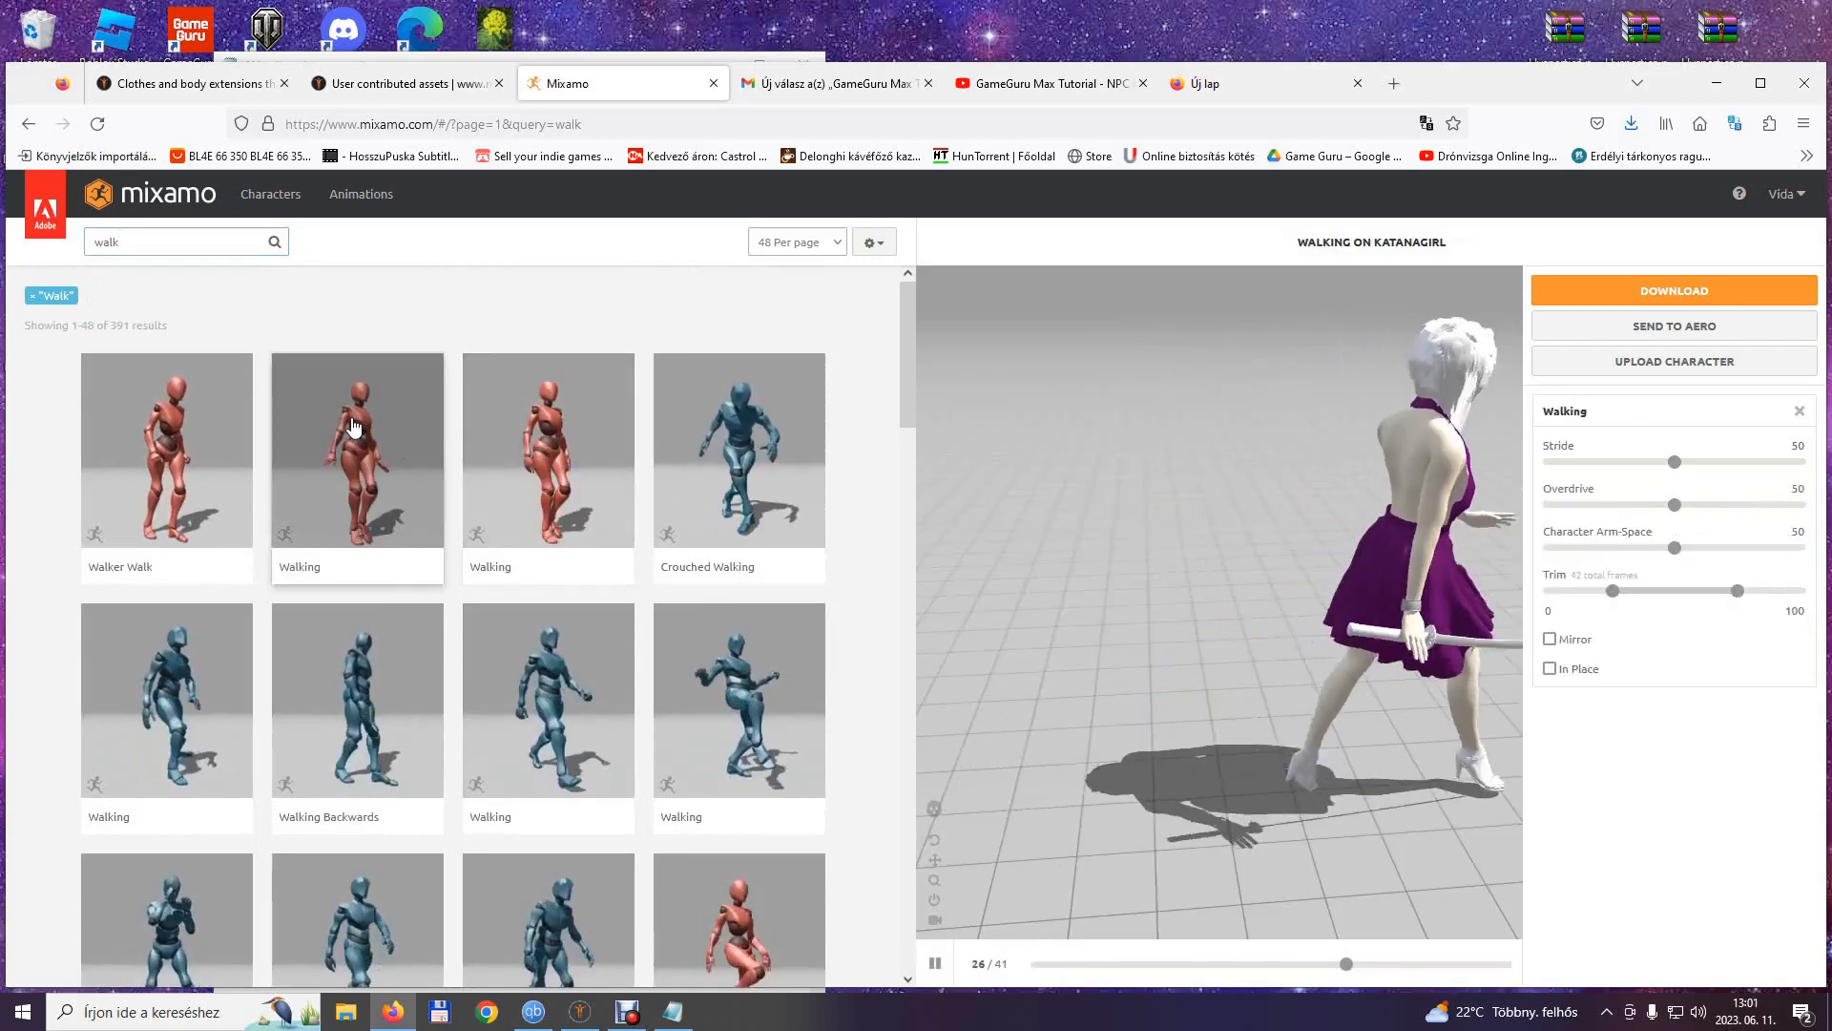
left_click(1550, 669)
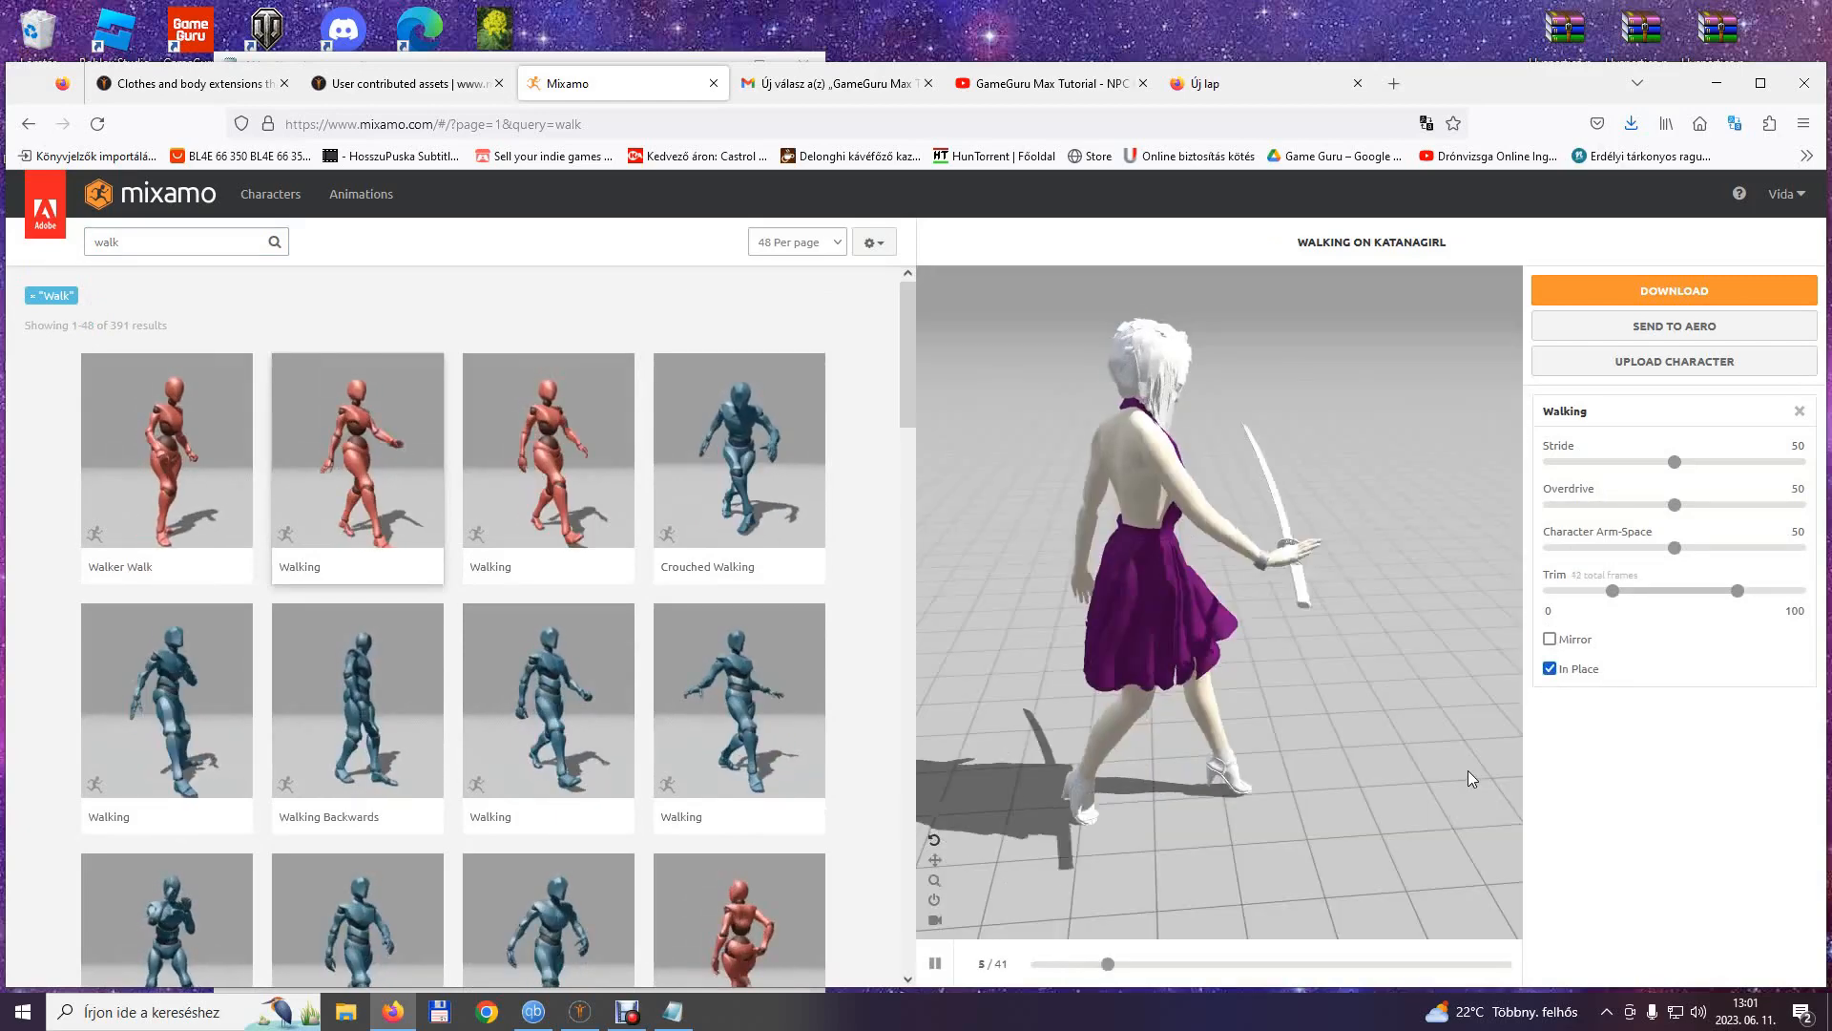
left_click_drag(1422, 726, 1258, 695)
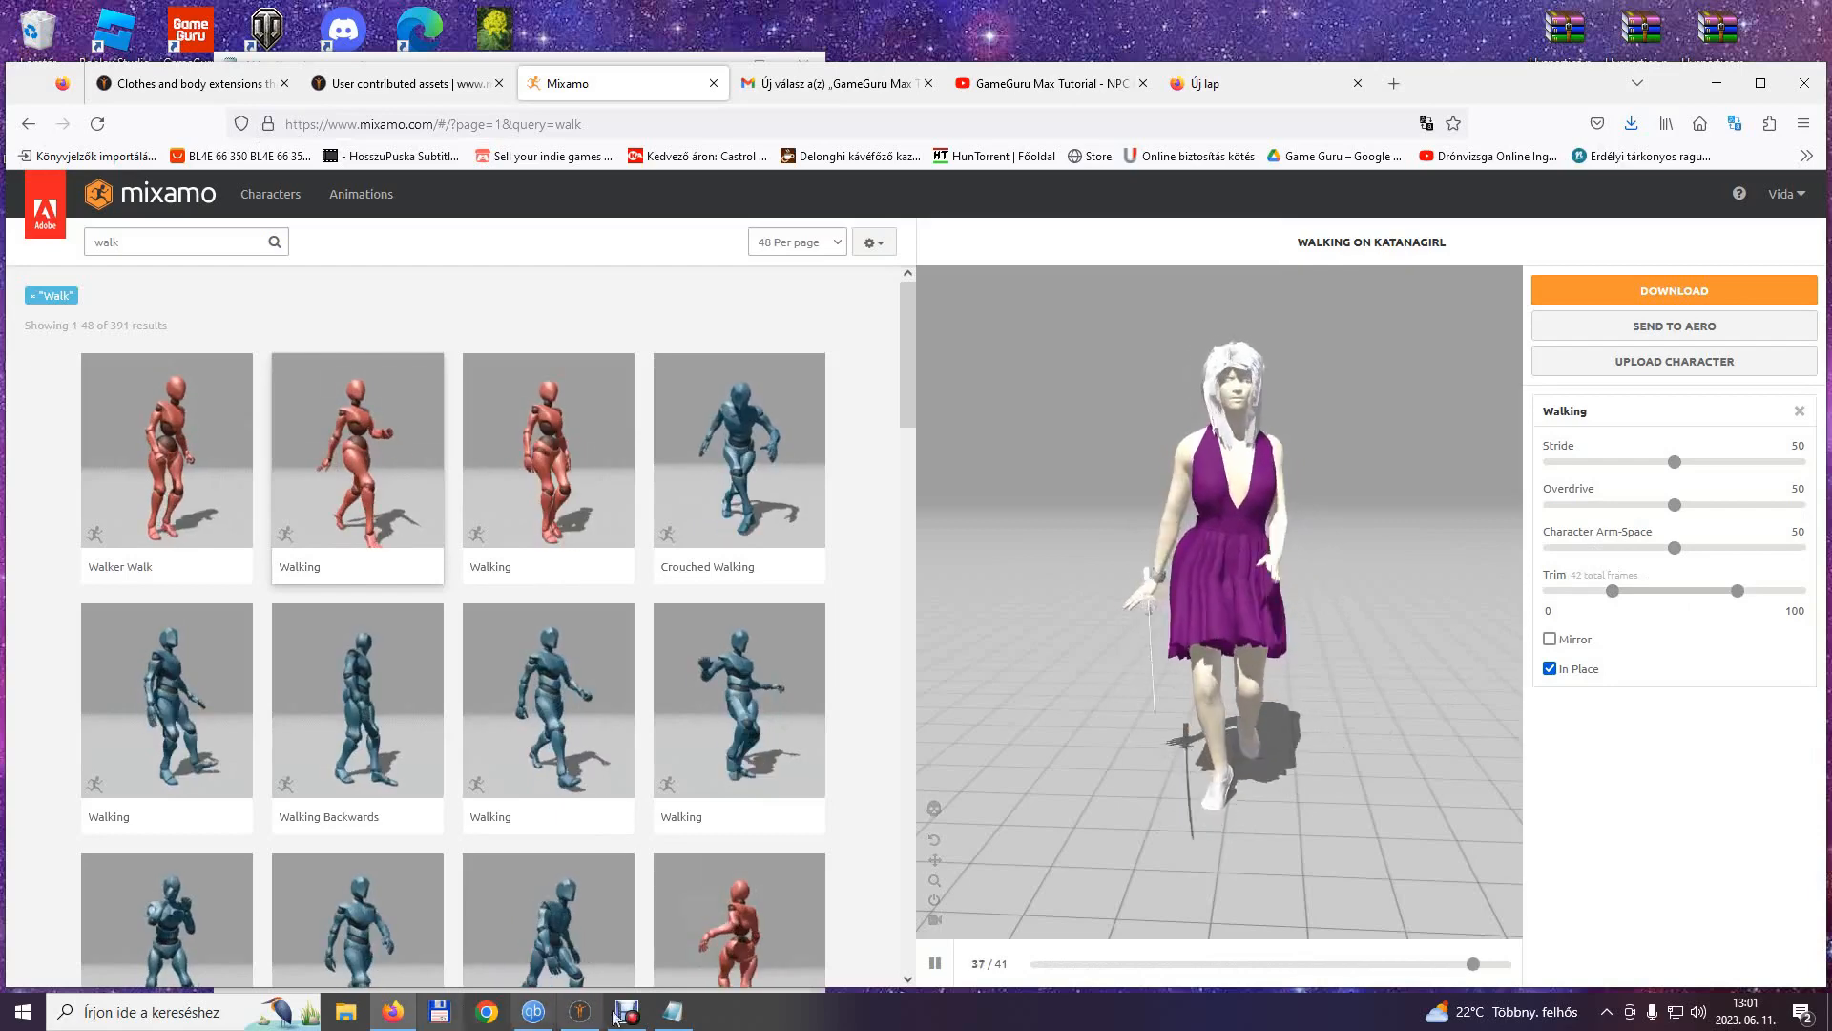
Download the in-place Walking animation and save it as Walking.fbx in the Katanagirl folder.
key("alt+Tab")
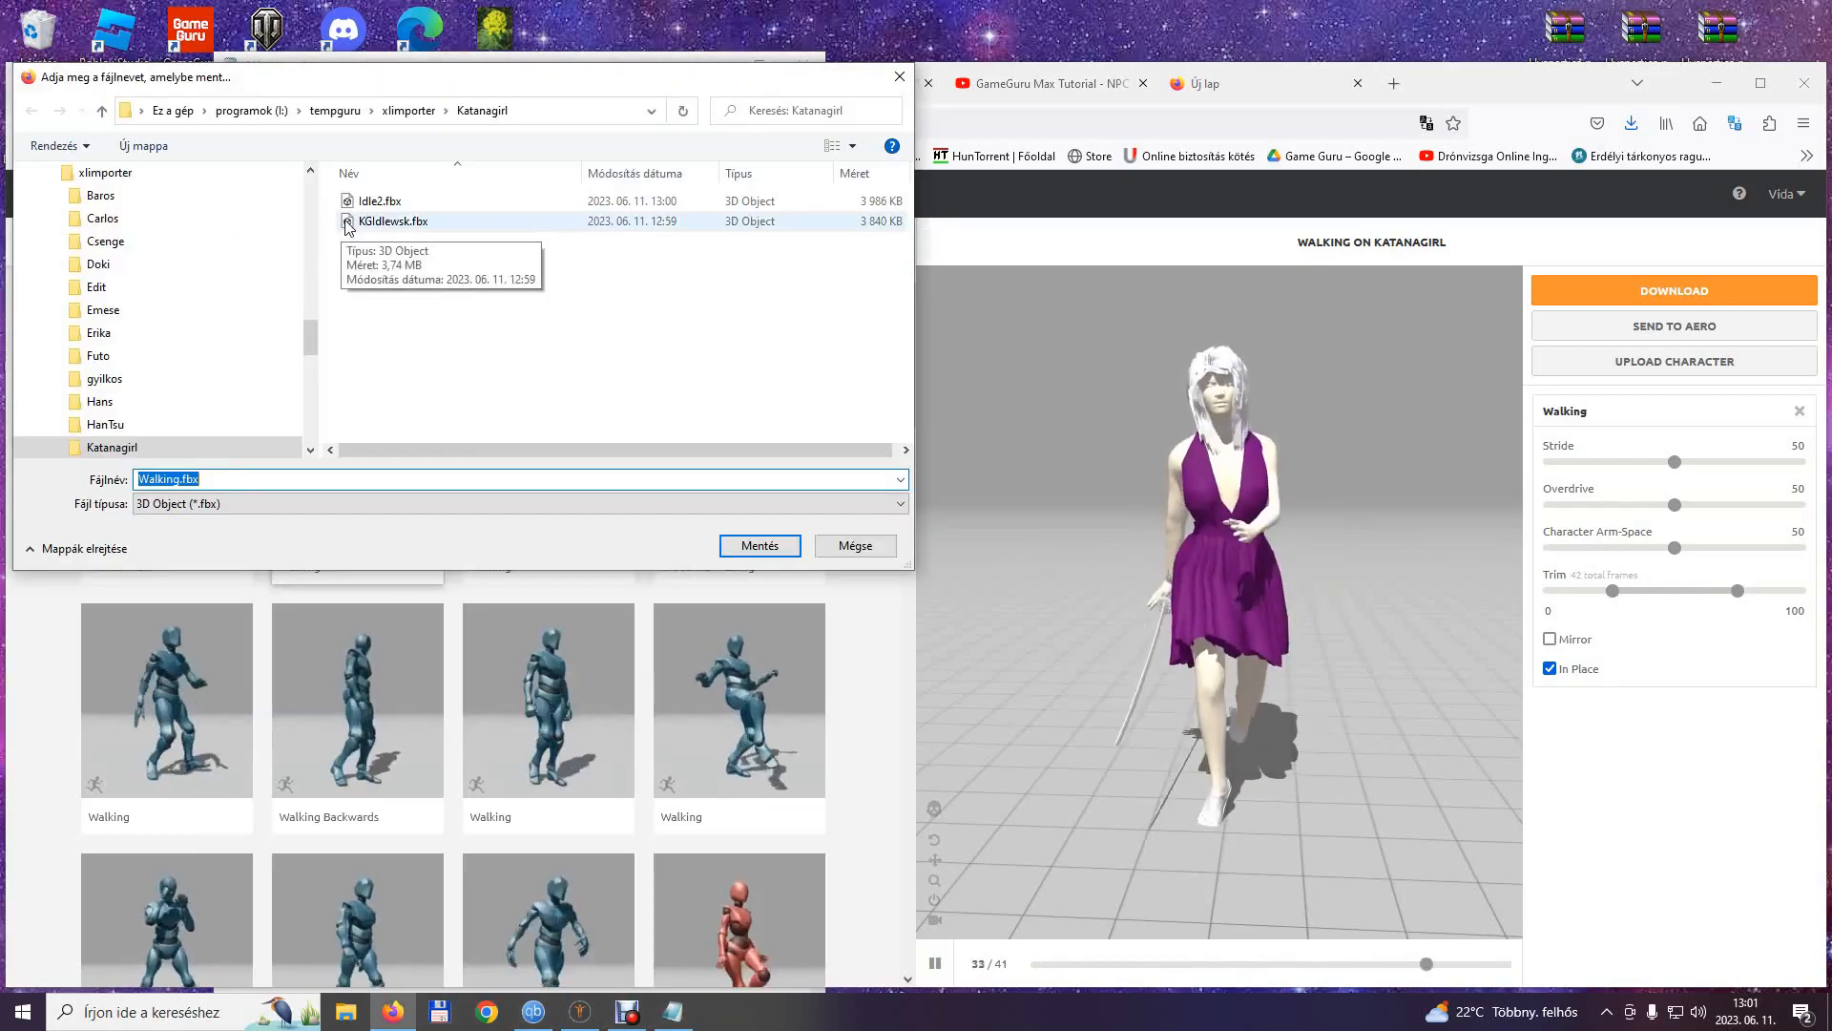
key("Return")
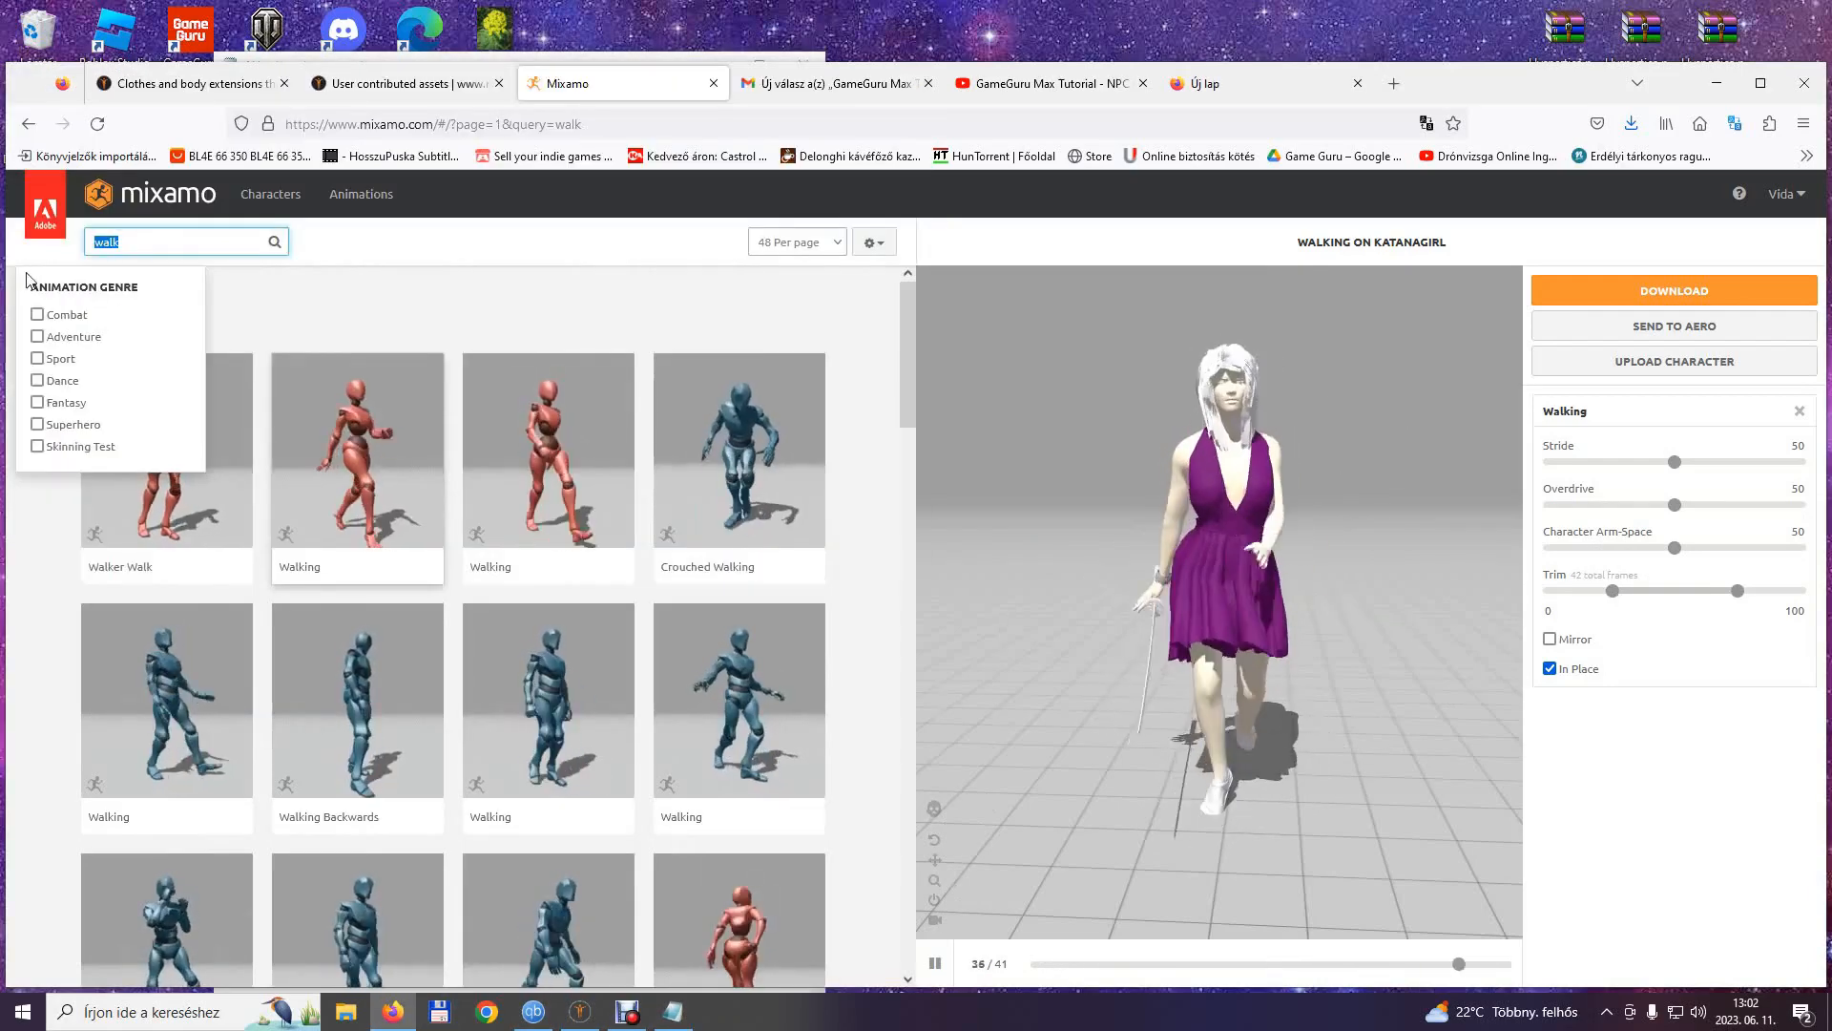
Search the animations for run and apply Sword And Shield Run to the character with In Place enabled.
type("run")
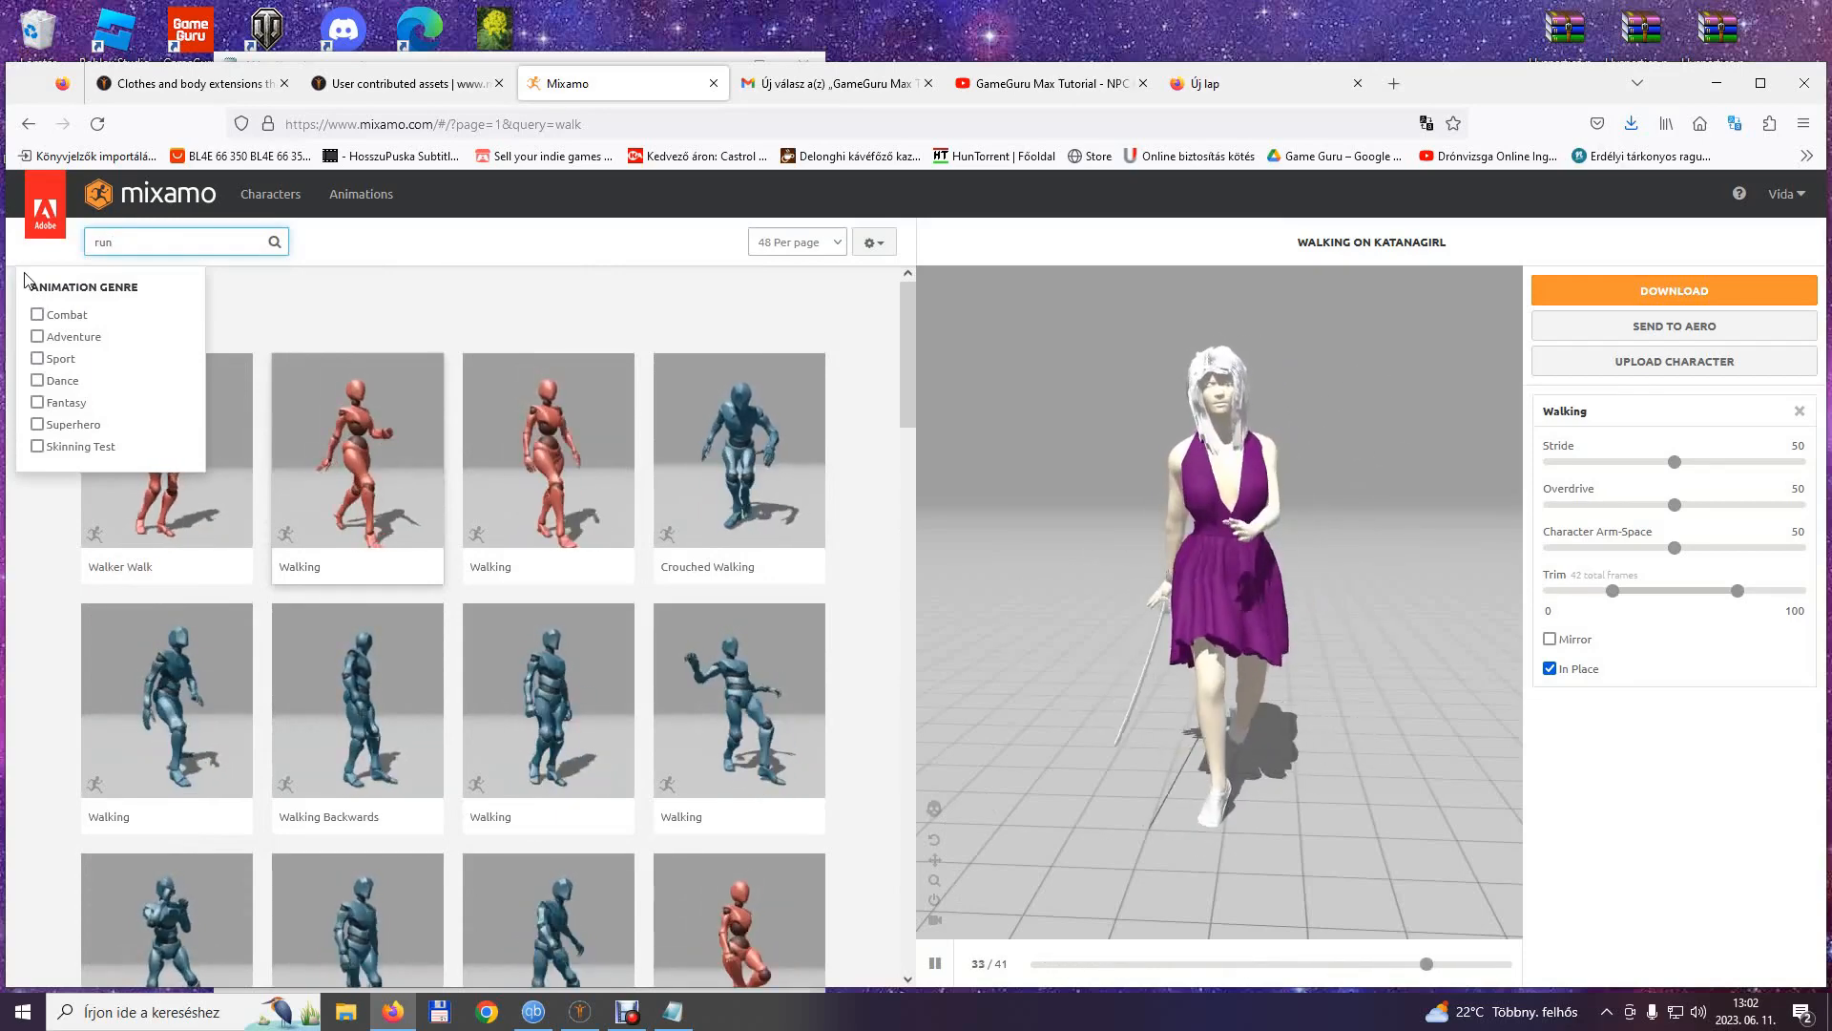
key("Return")
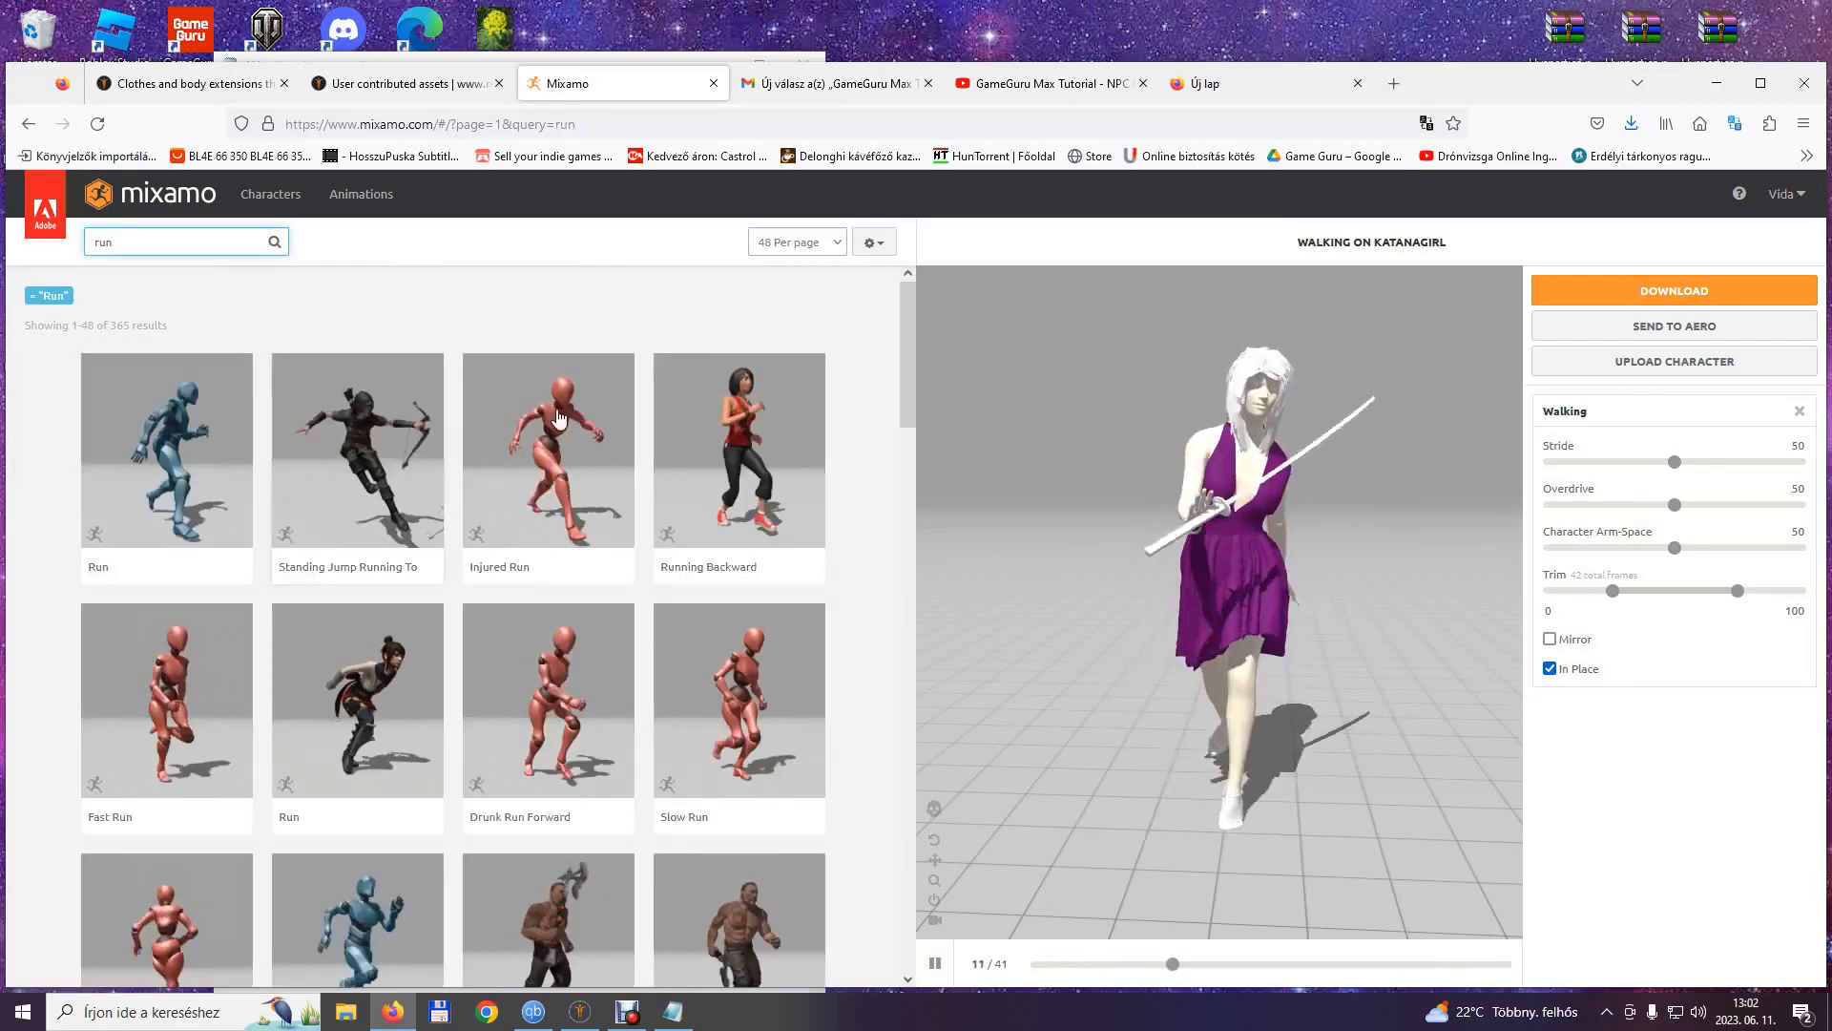
scroll(546, 613, "down", 15)
left_click(546, 612)
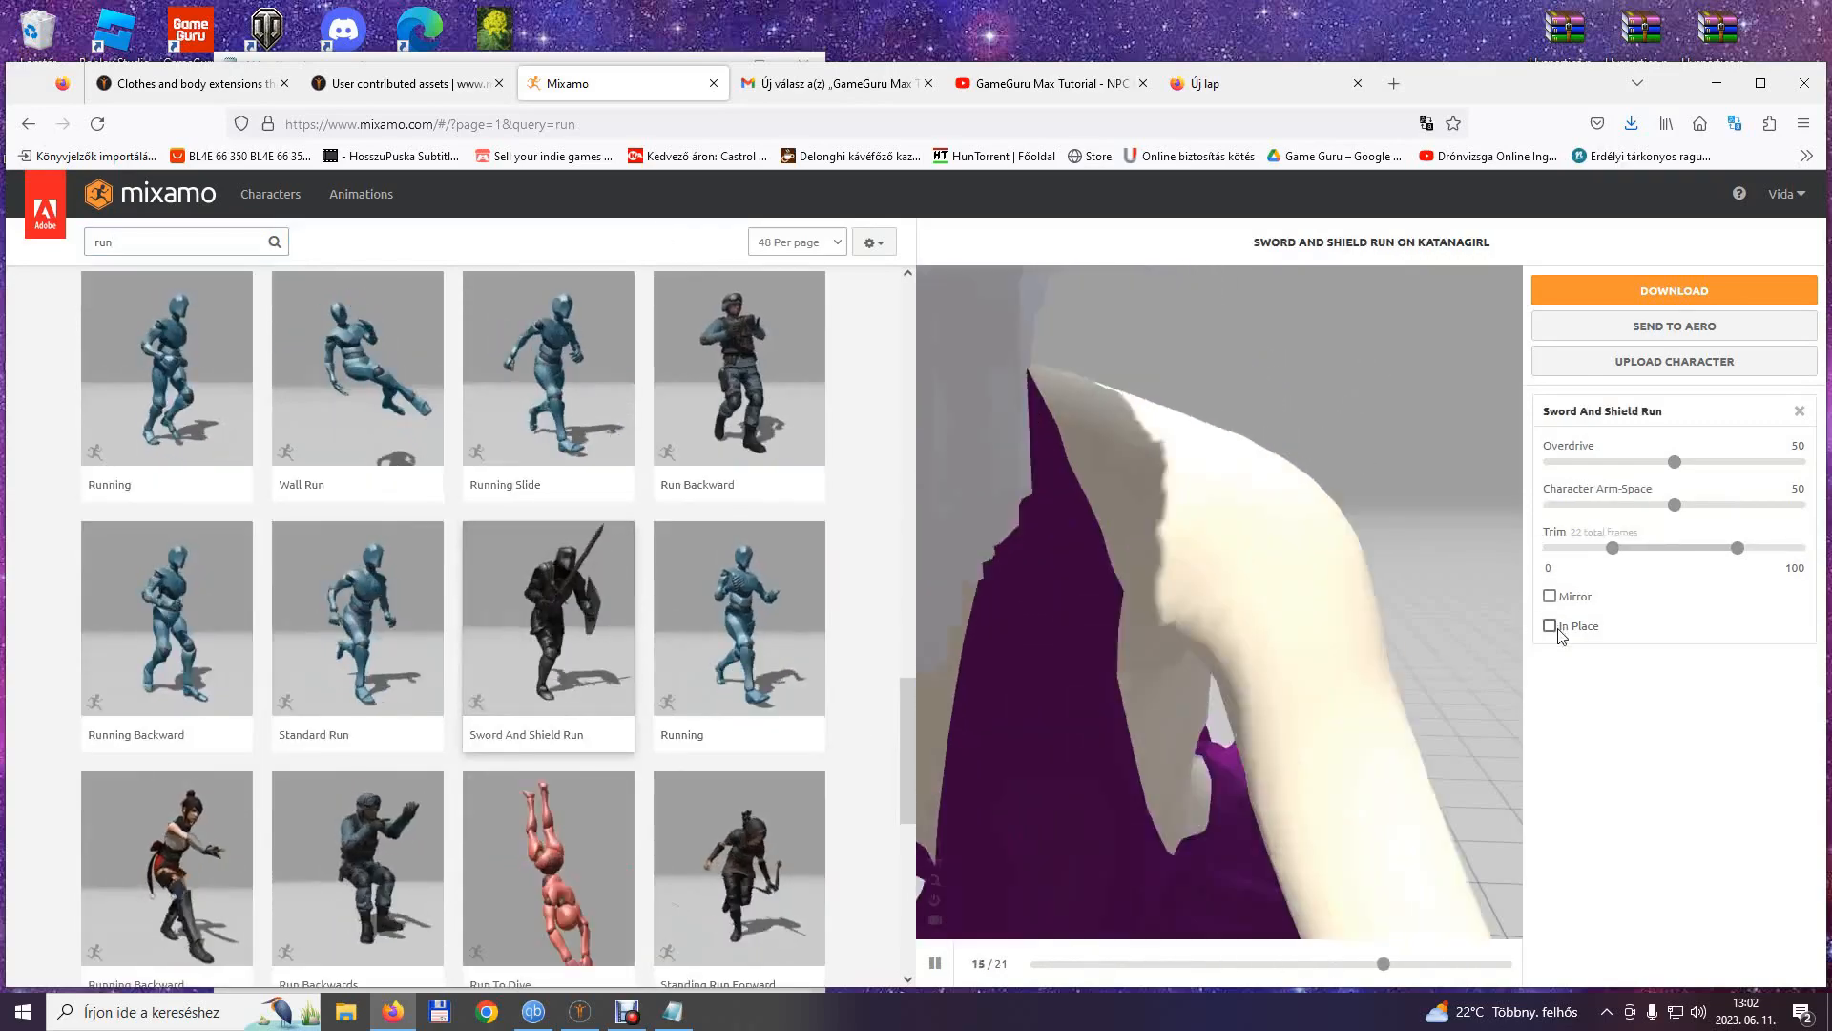
left_click(1550, 626)
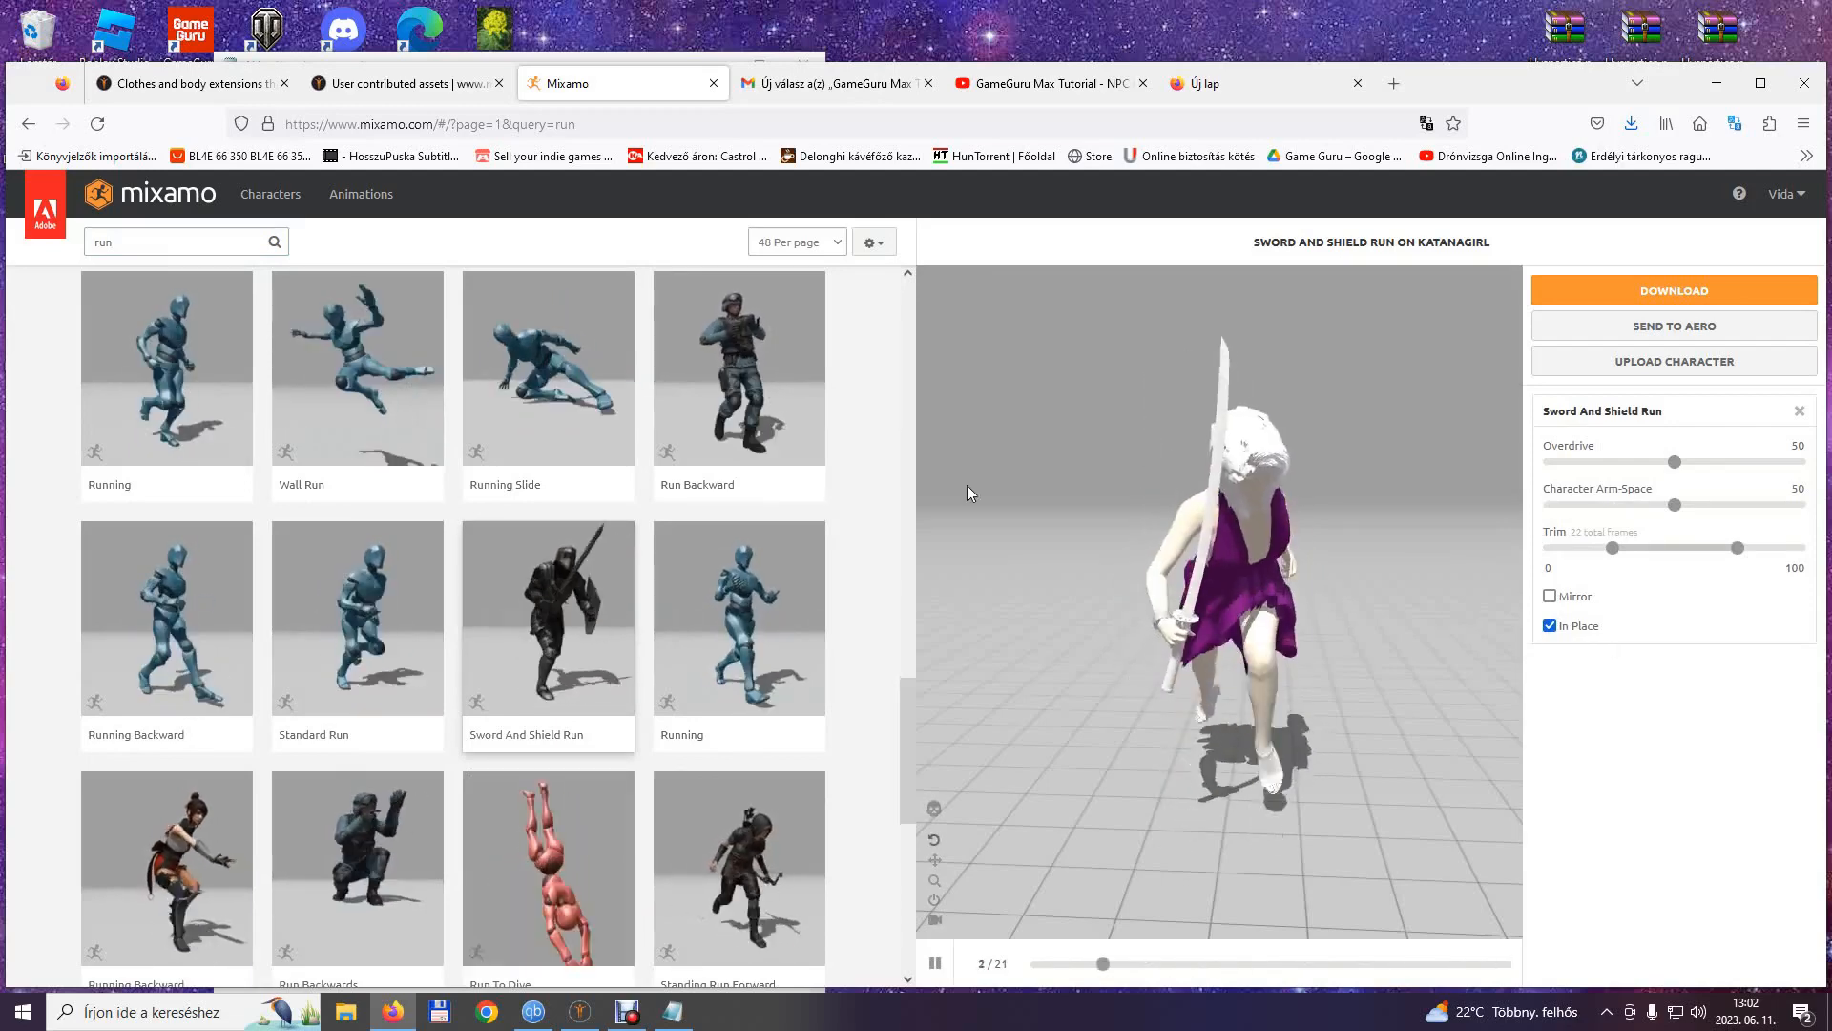
Add the line Run with the frame count 22 to the Notepad note and download the animation without skin as Run.fbx.
left_click(694, 1022)
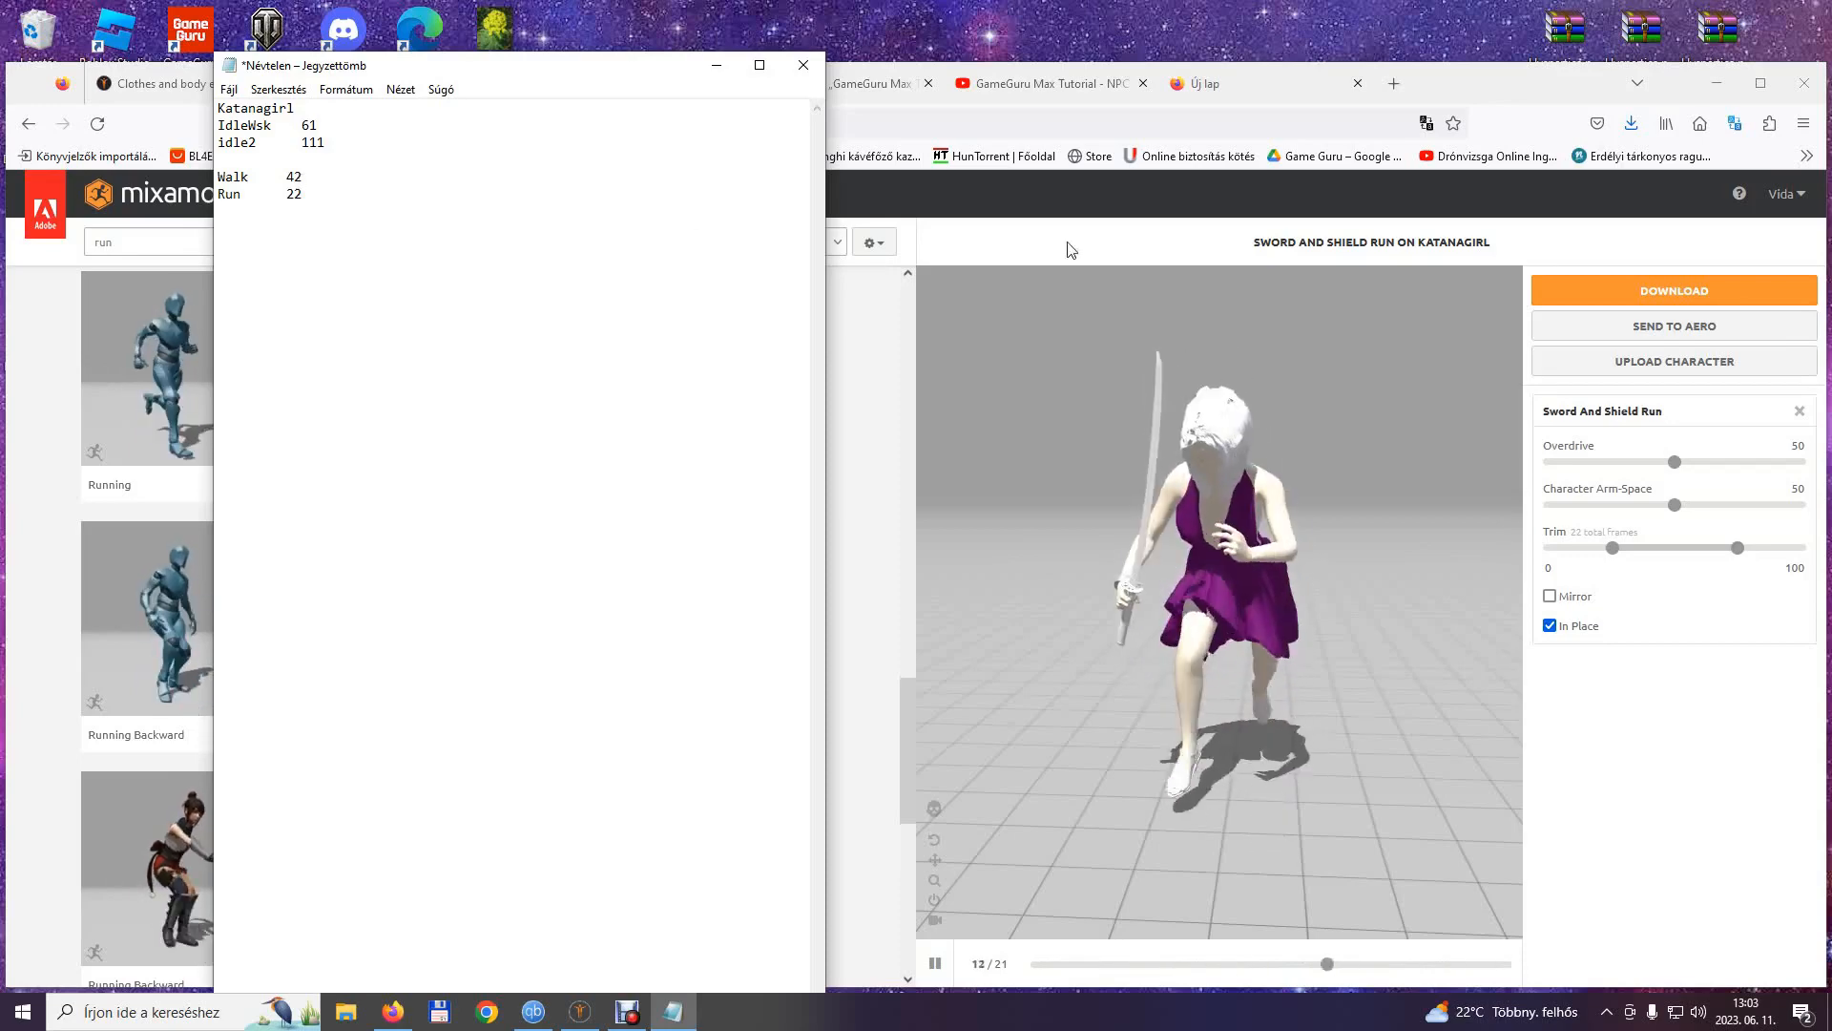
left_click(1725, 293)
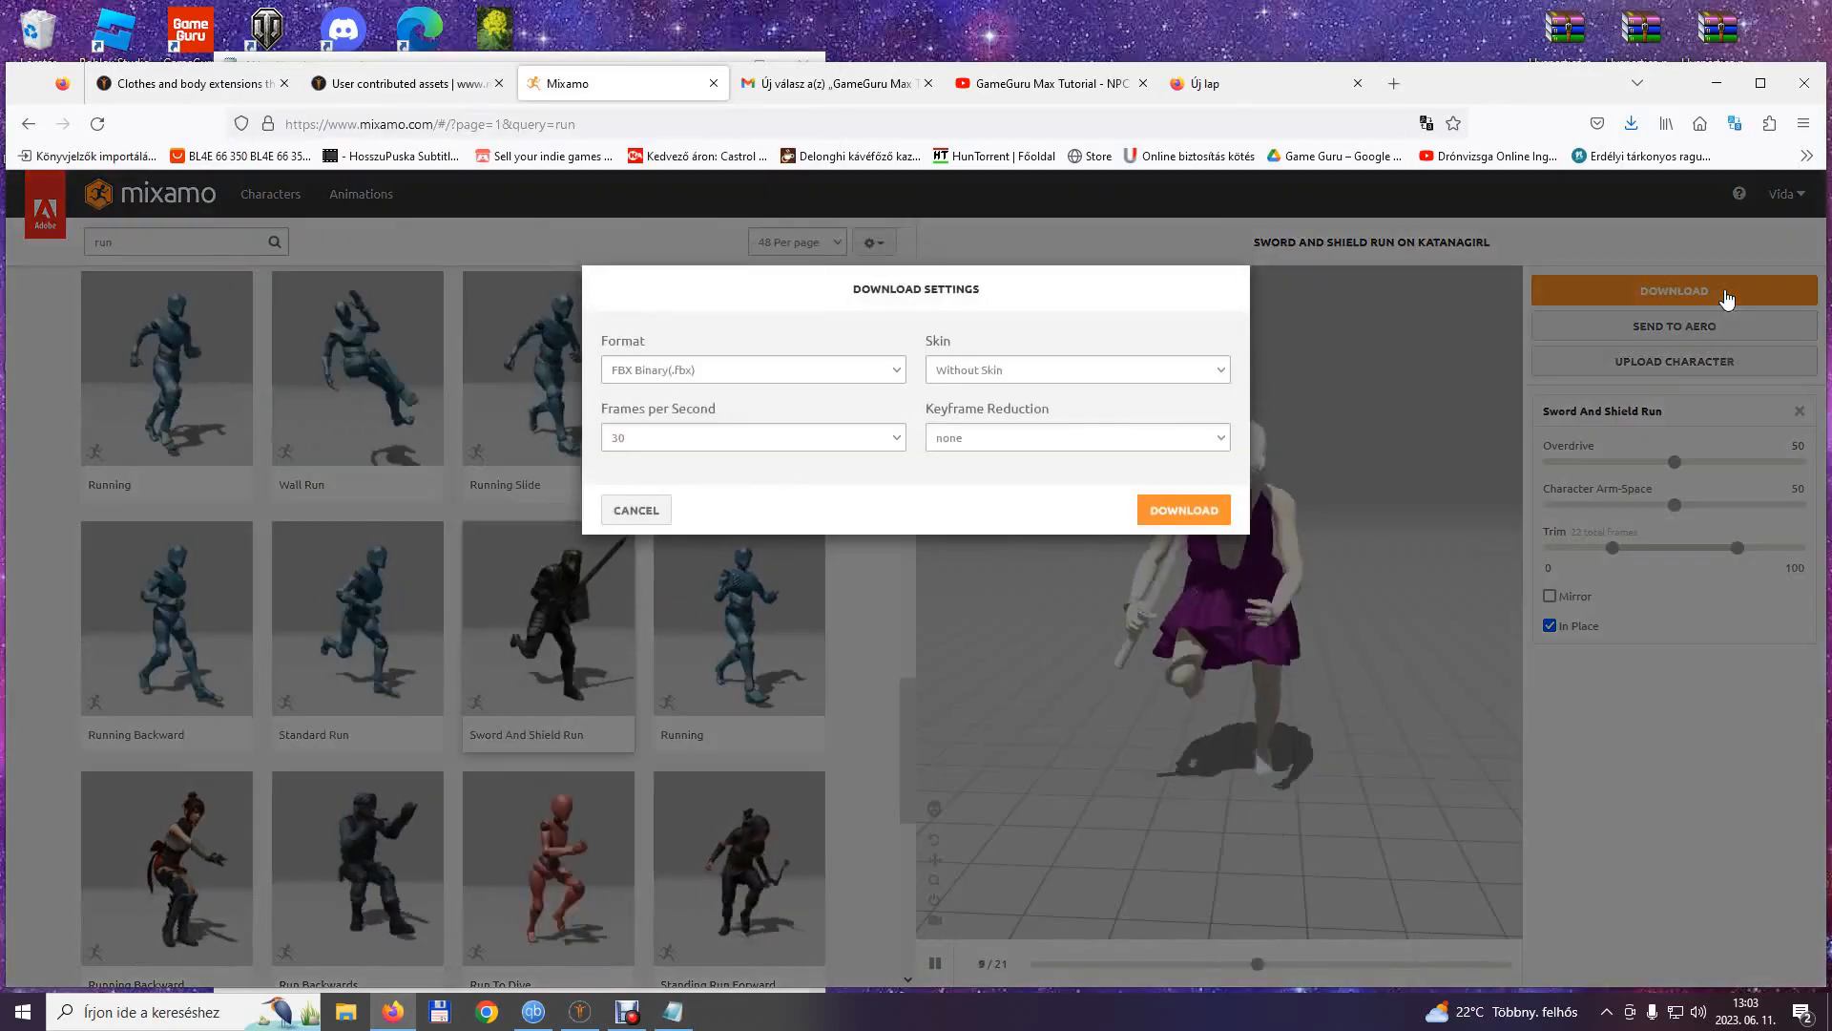
left_click(1185, 512)
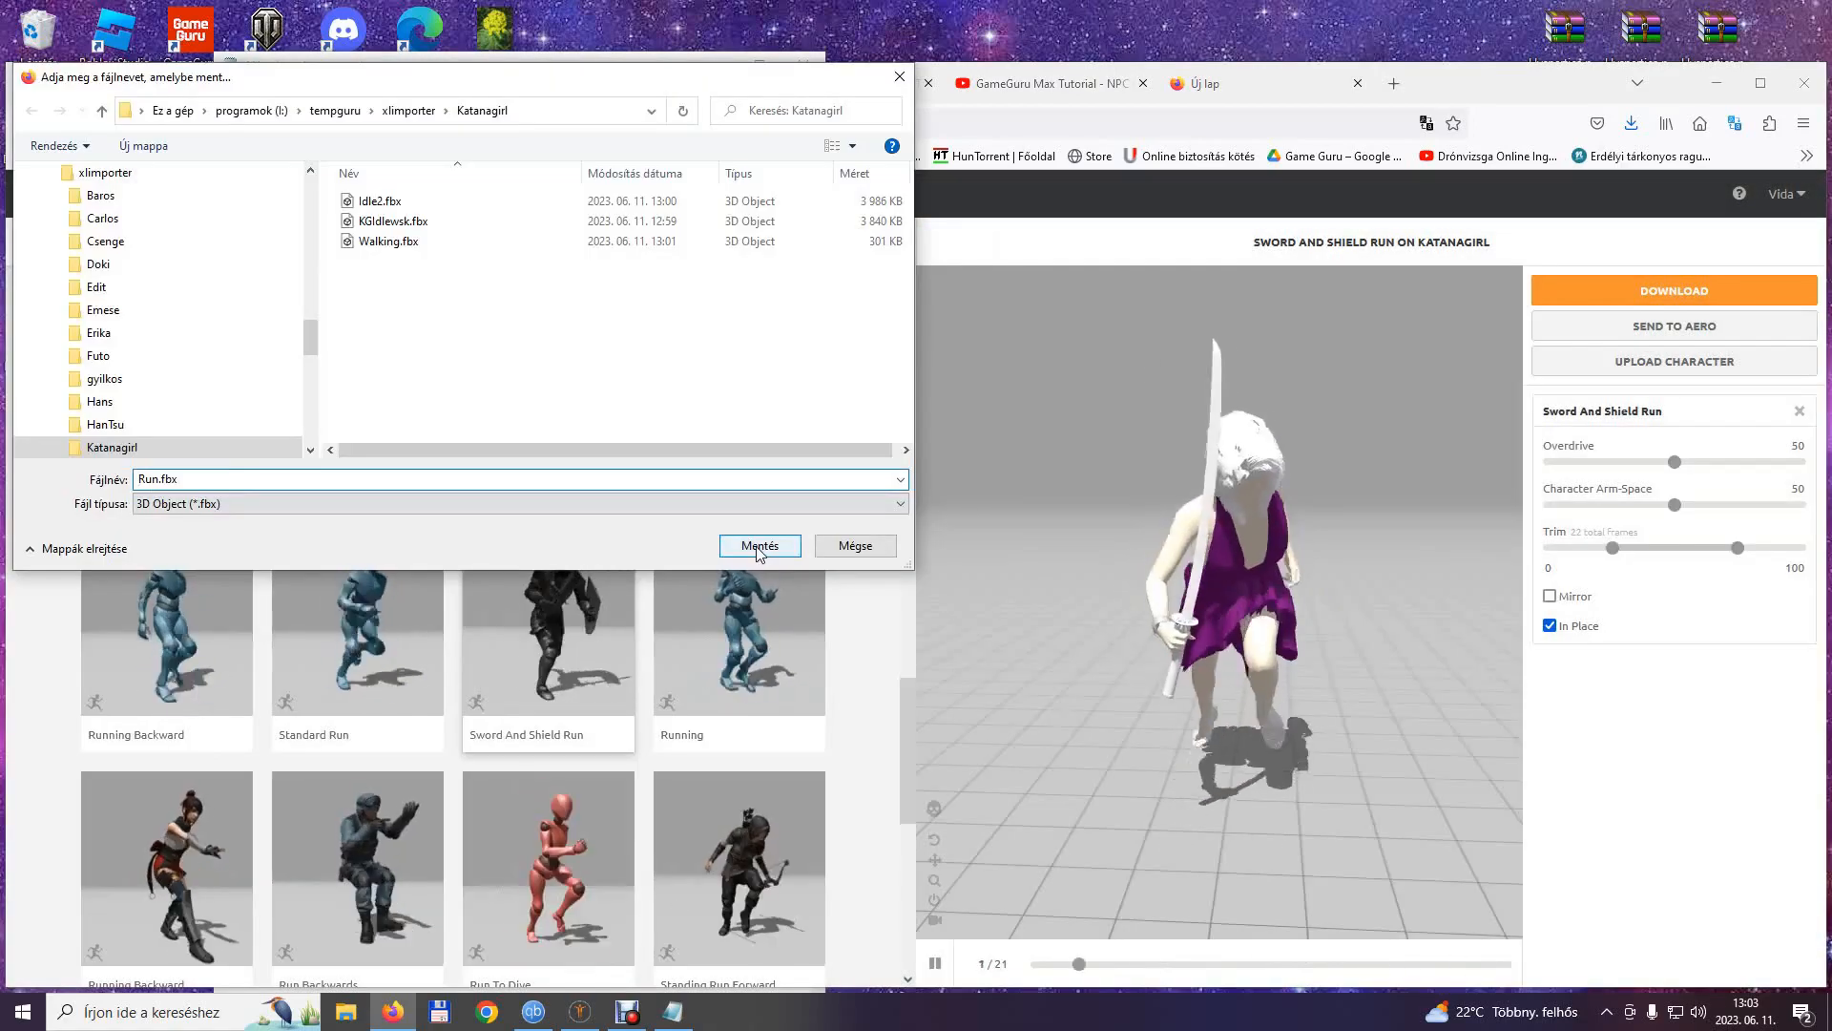
left_click(757, 551)
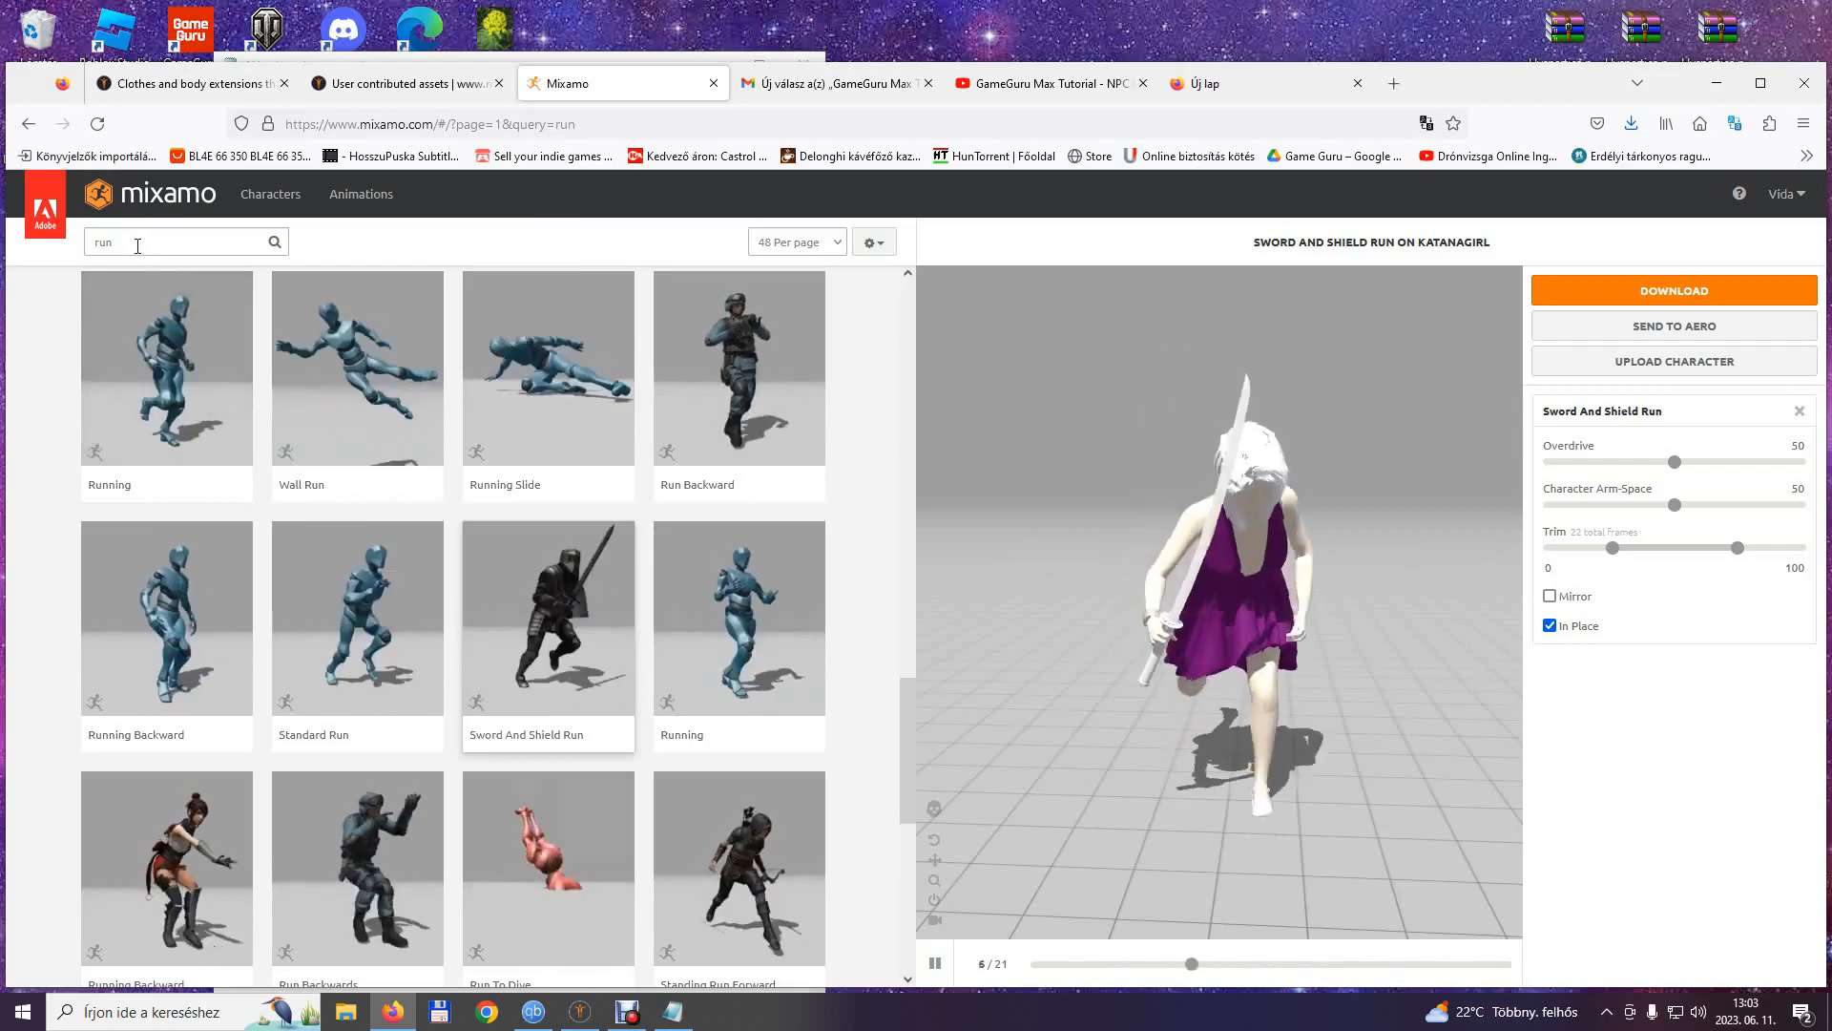
Search the animations for attack and apply Standing Melee Attack 360 High to the character.
left_click(95, 246)
type("attack")
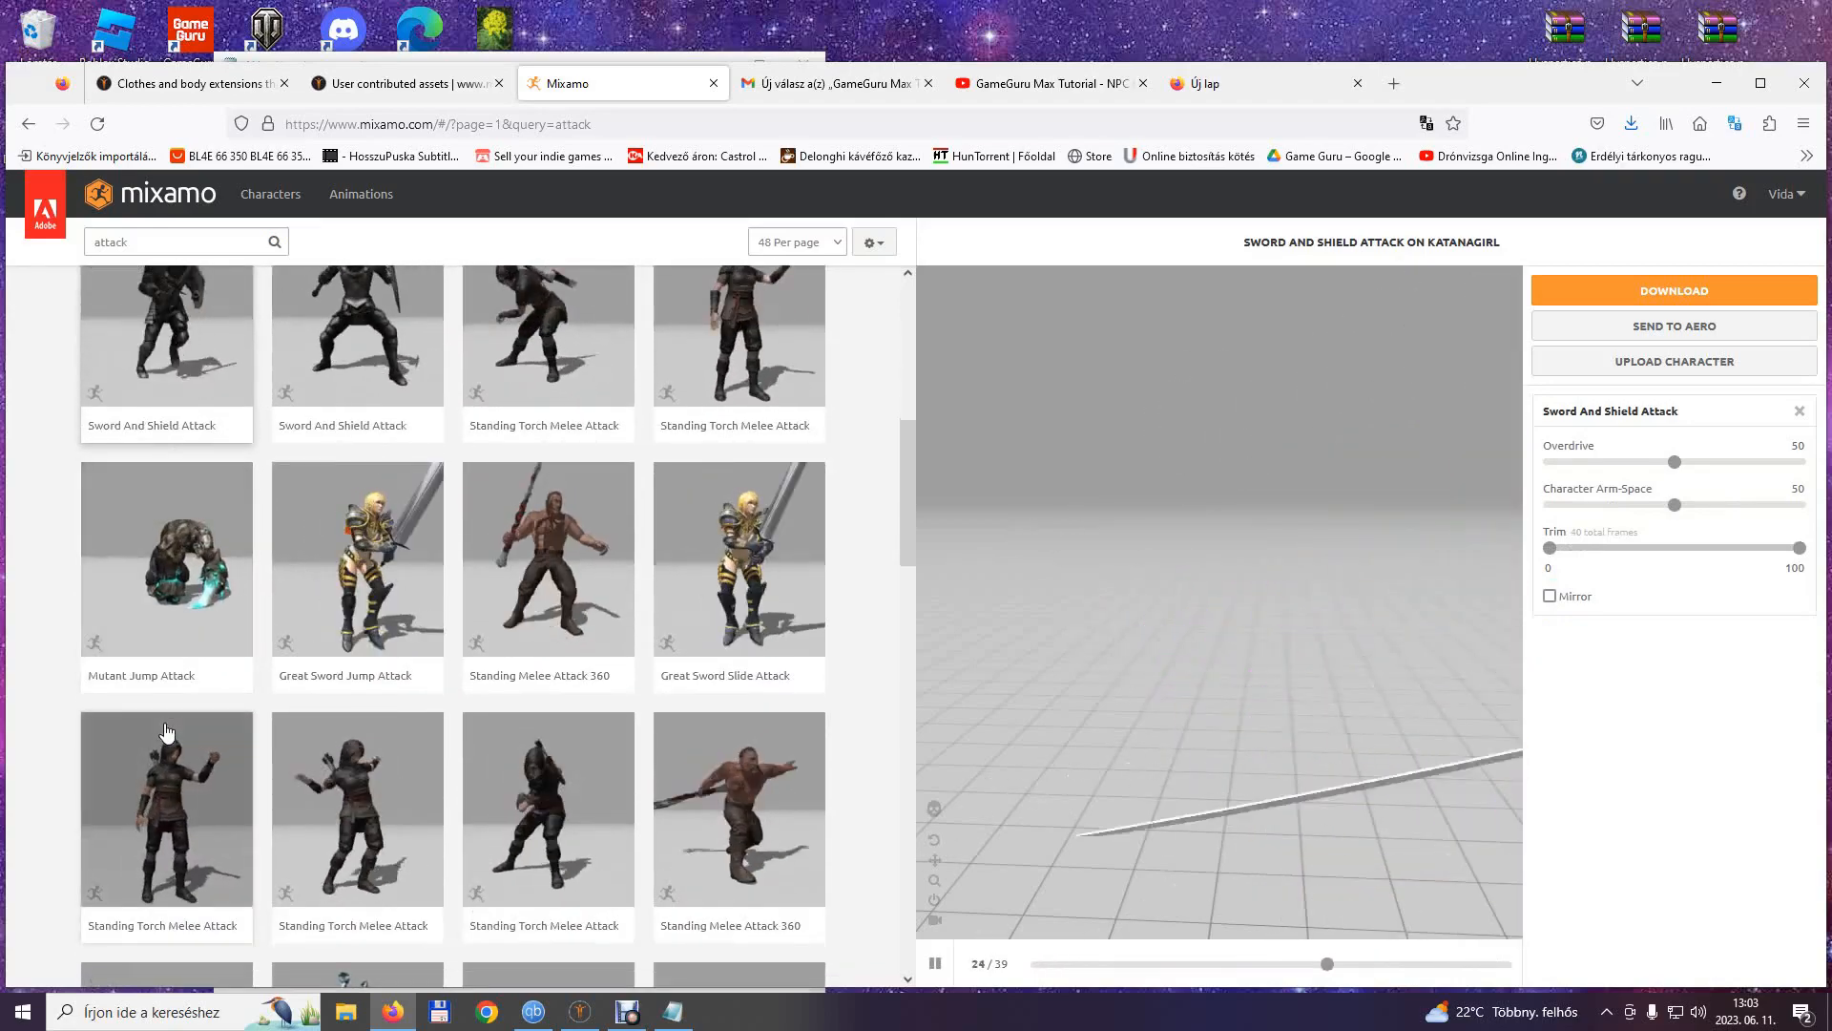
scroll(166, 732, "down", 1)
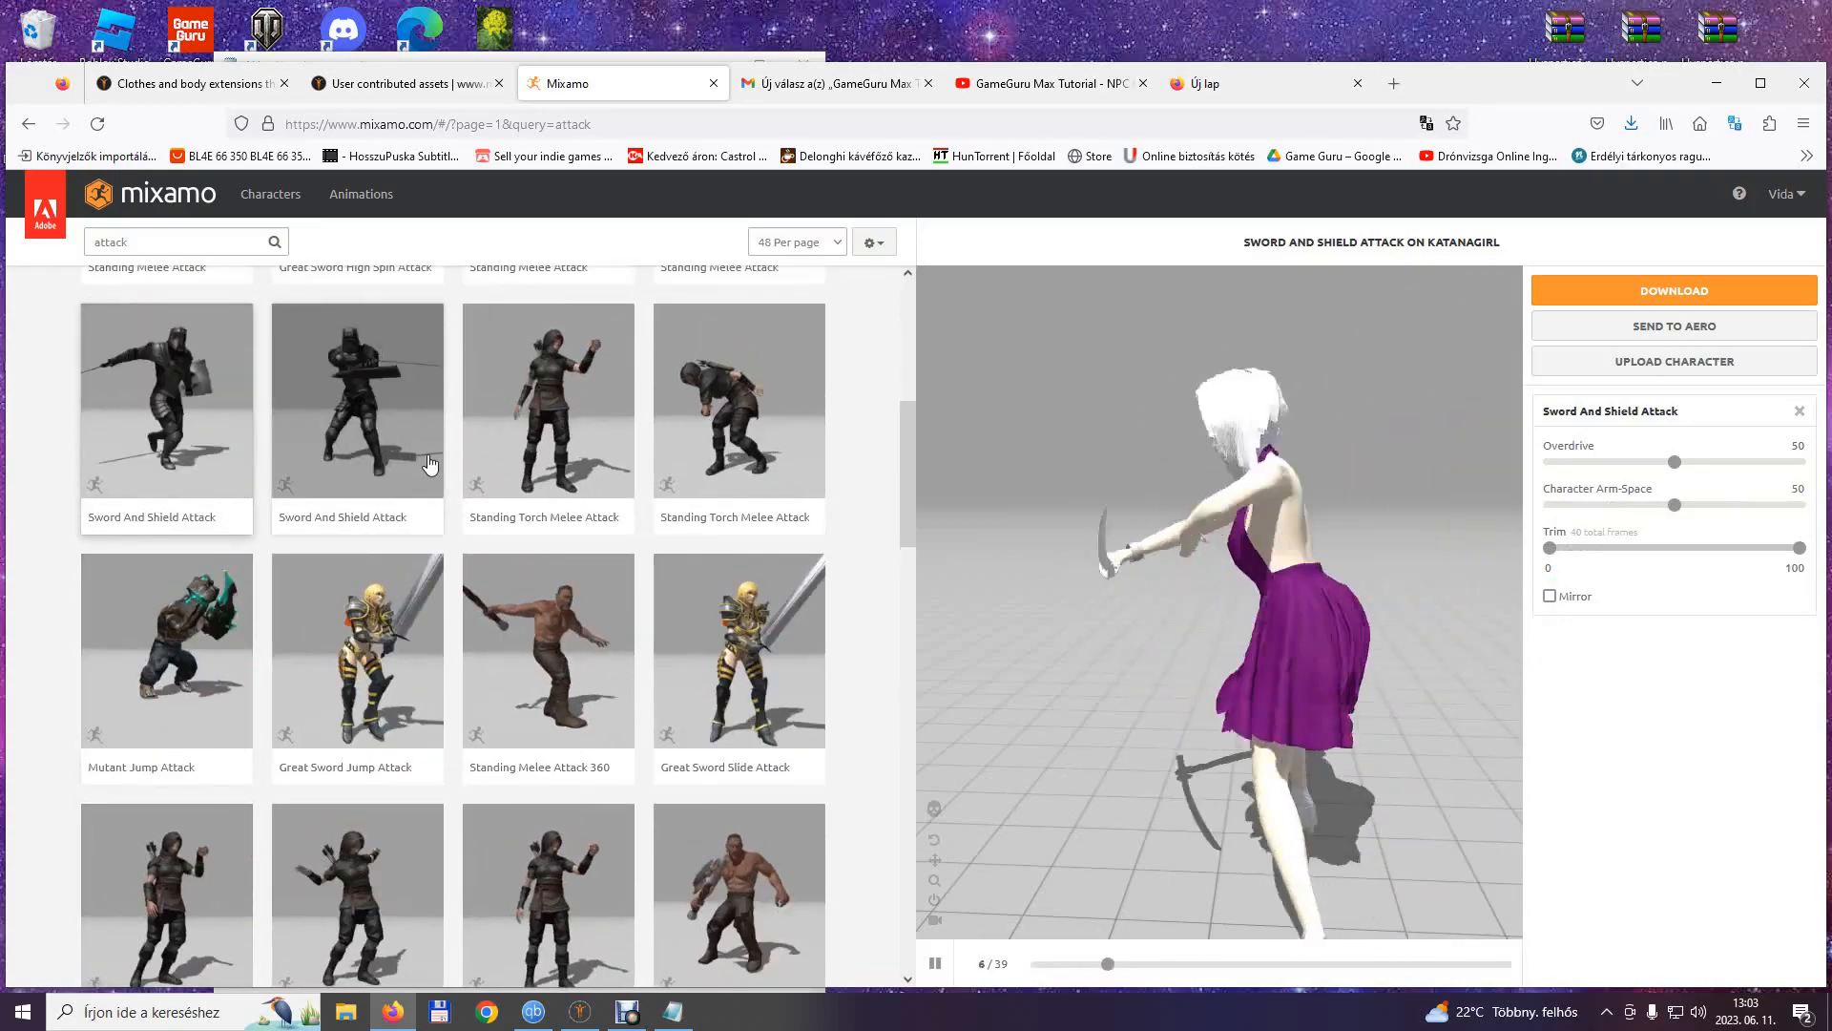
scroll(591, 554, "down", 3)
left_click(738, 627)
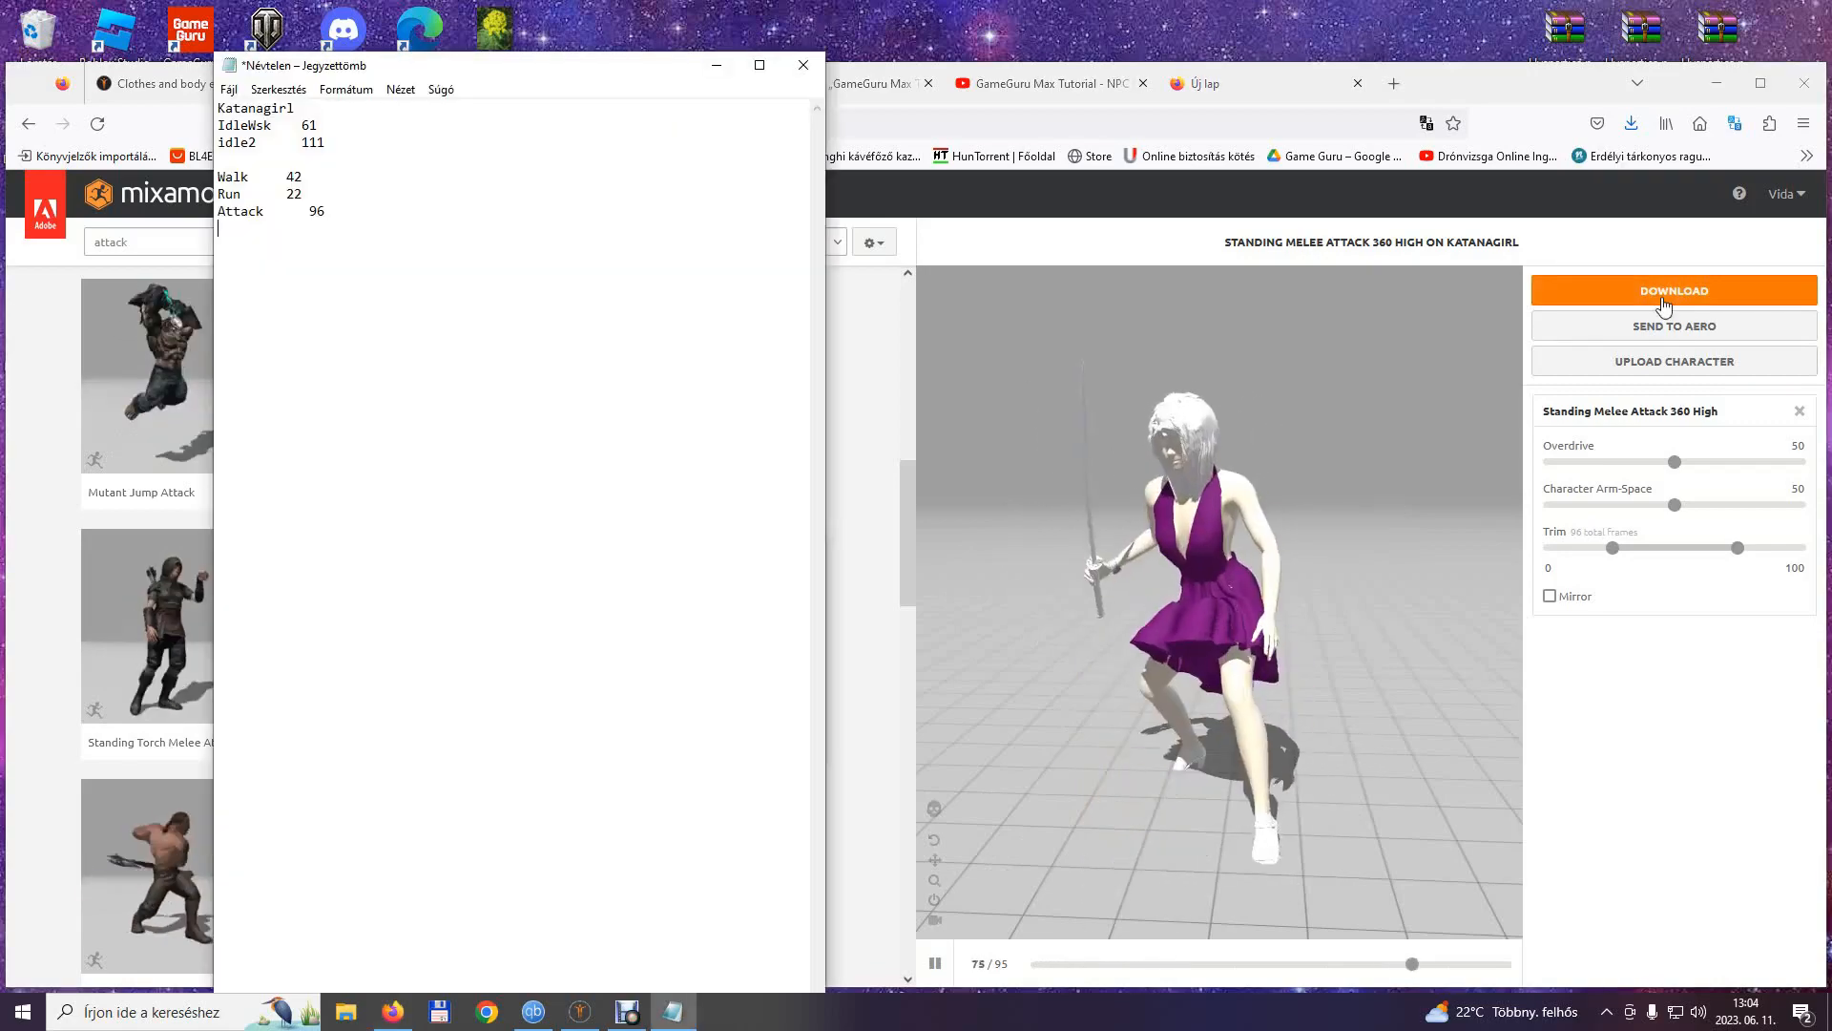
Download the Standing Melee Attack 360 High animation as FBX Binary without skin and save it as Attack_360.fbx in the Katanagirl folder.
left_click(1663, 305)
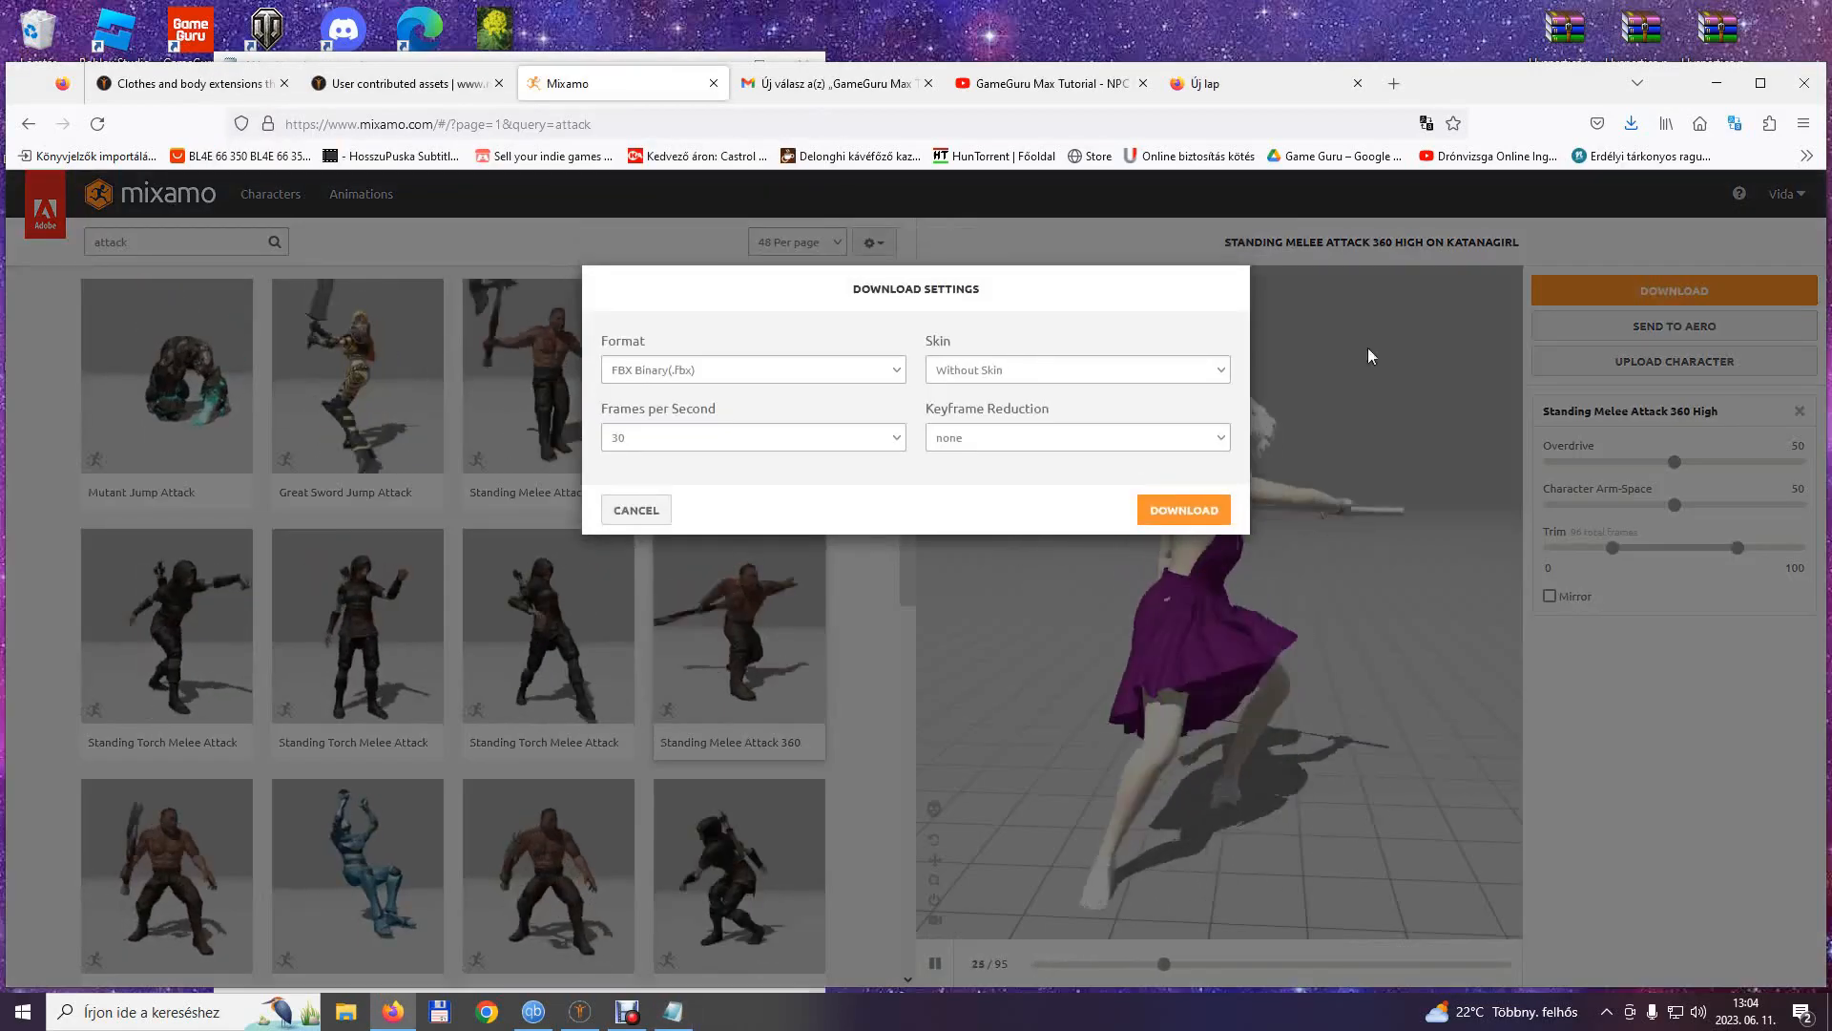
left_click(1183, 510)
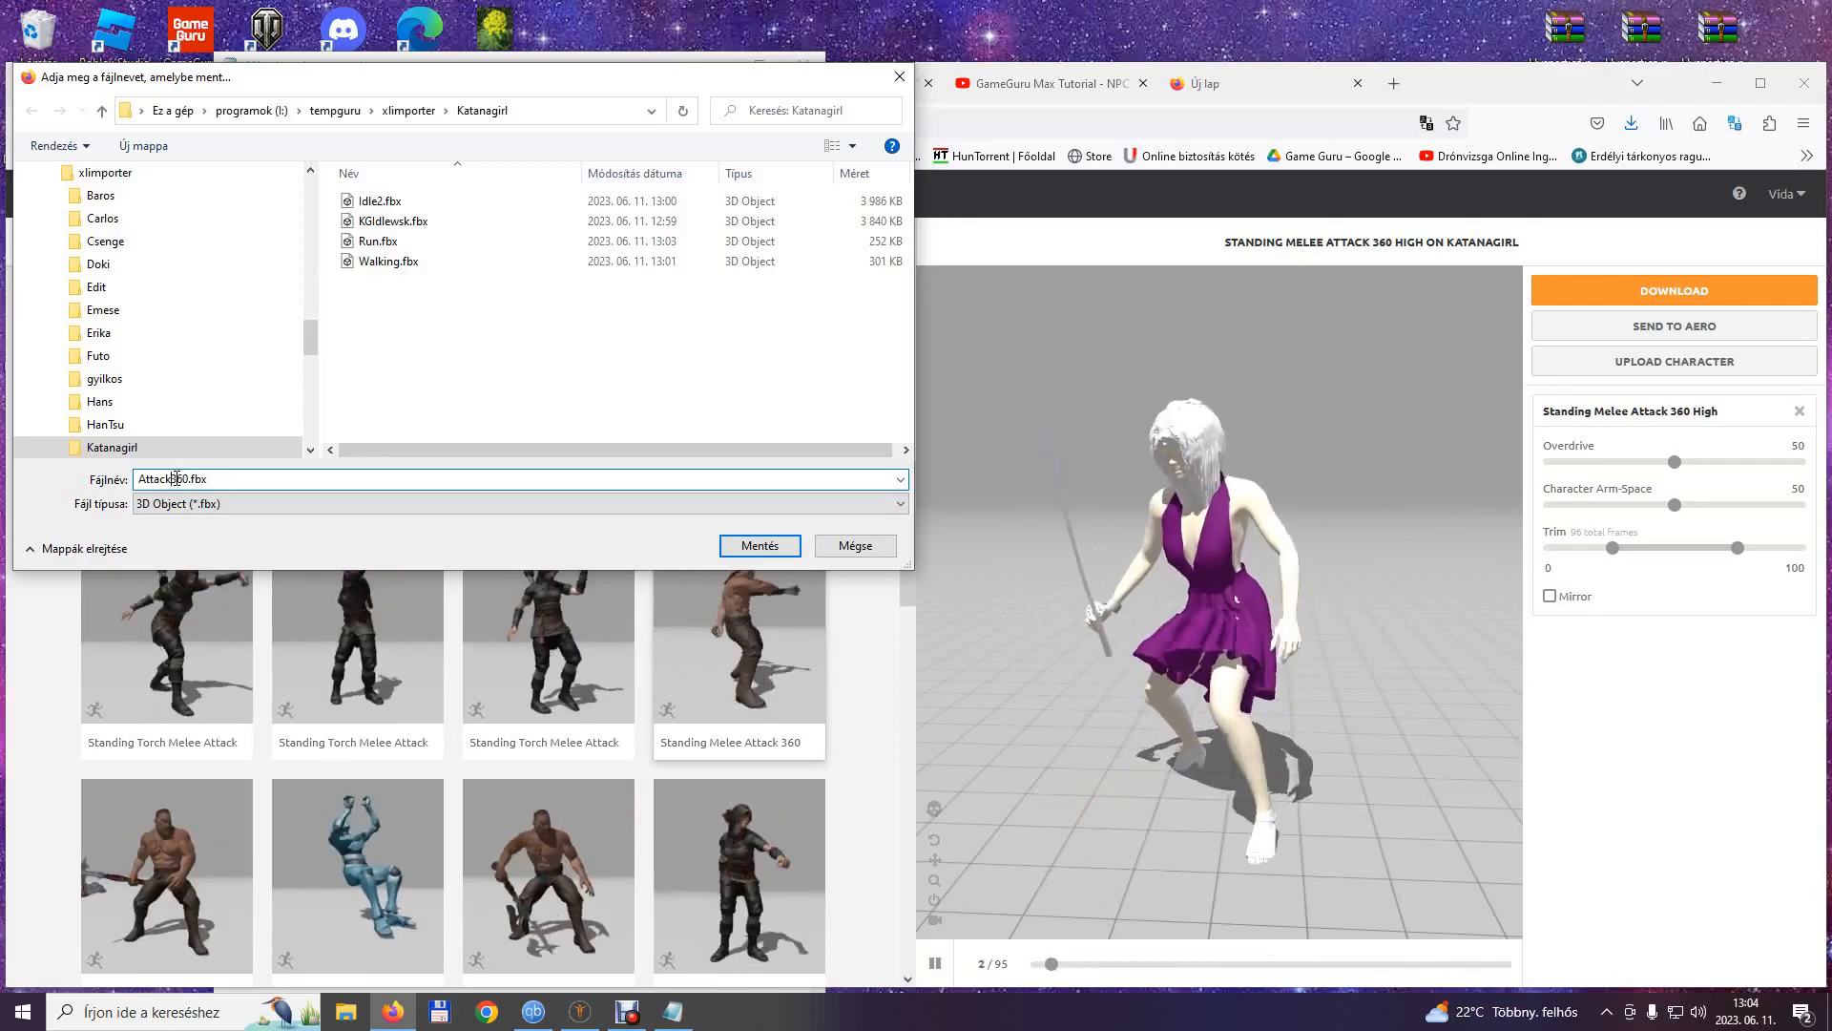
left_click(754, 546)
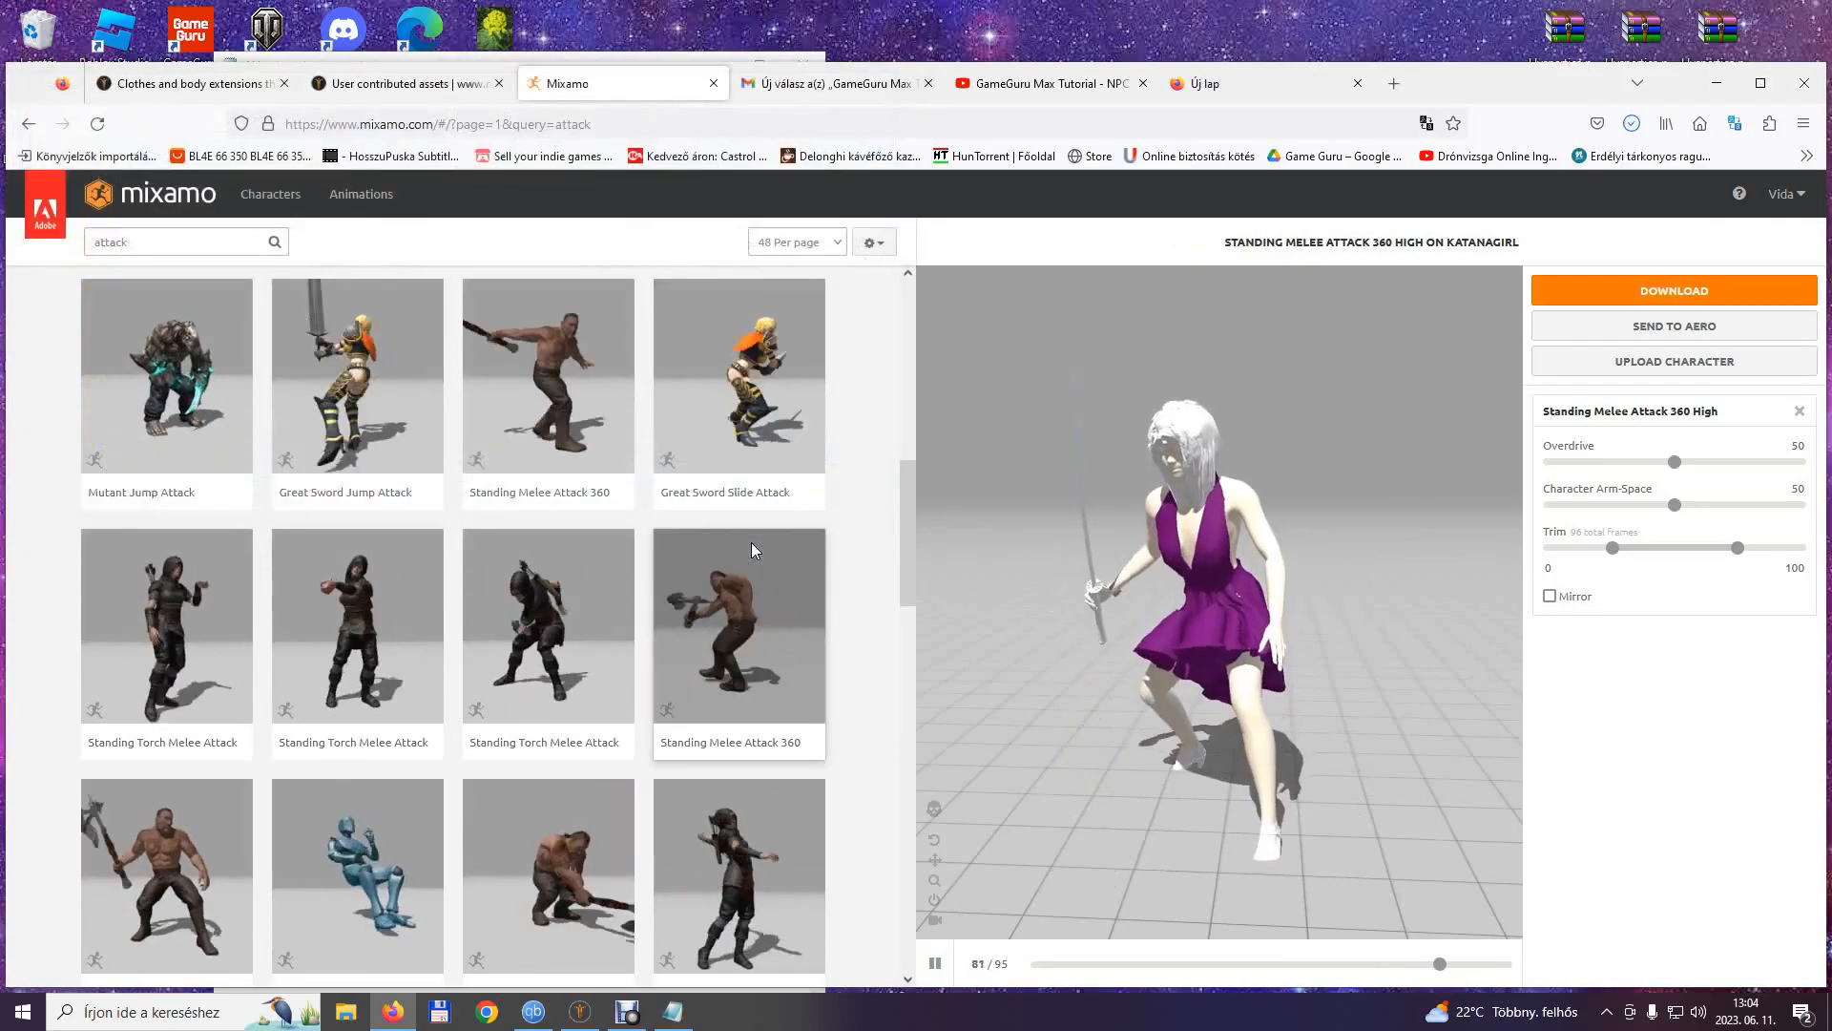
Apply Standing Melee Combo Attack Ver. 2, and after a search for hit react apply Kick To The Groin with Character Arm-Space 100.
scroll(738, 550, "down", 1)
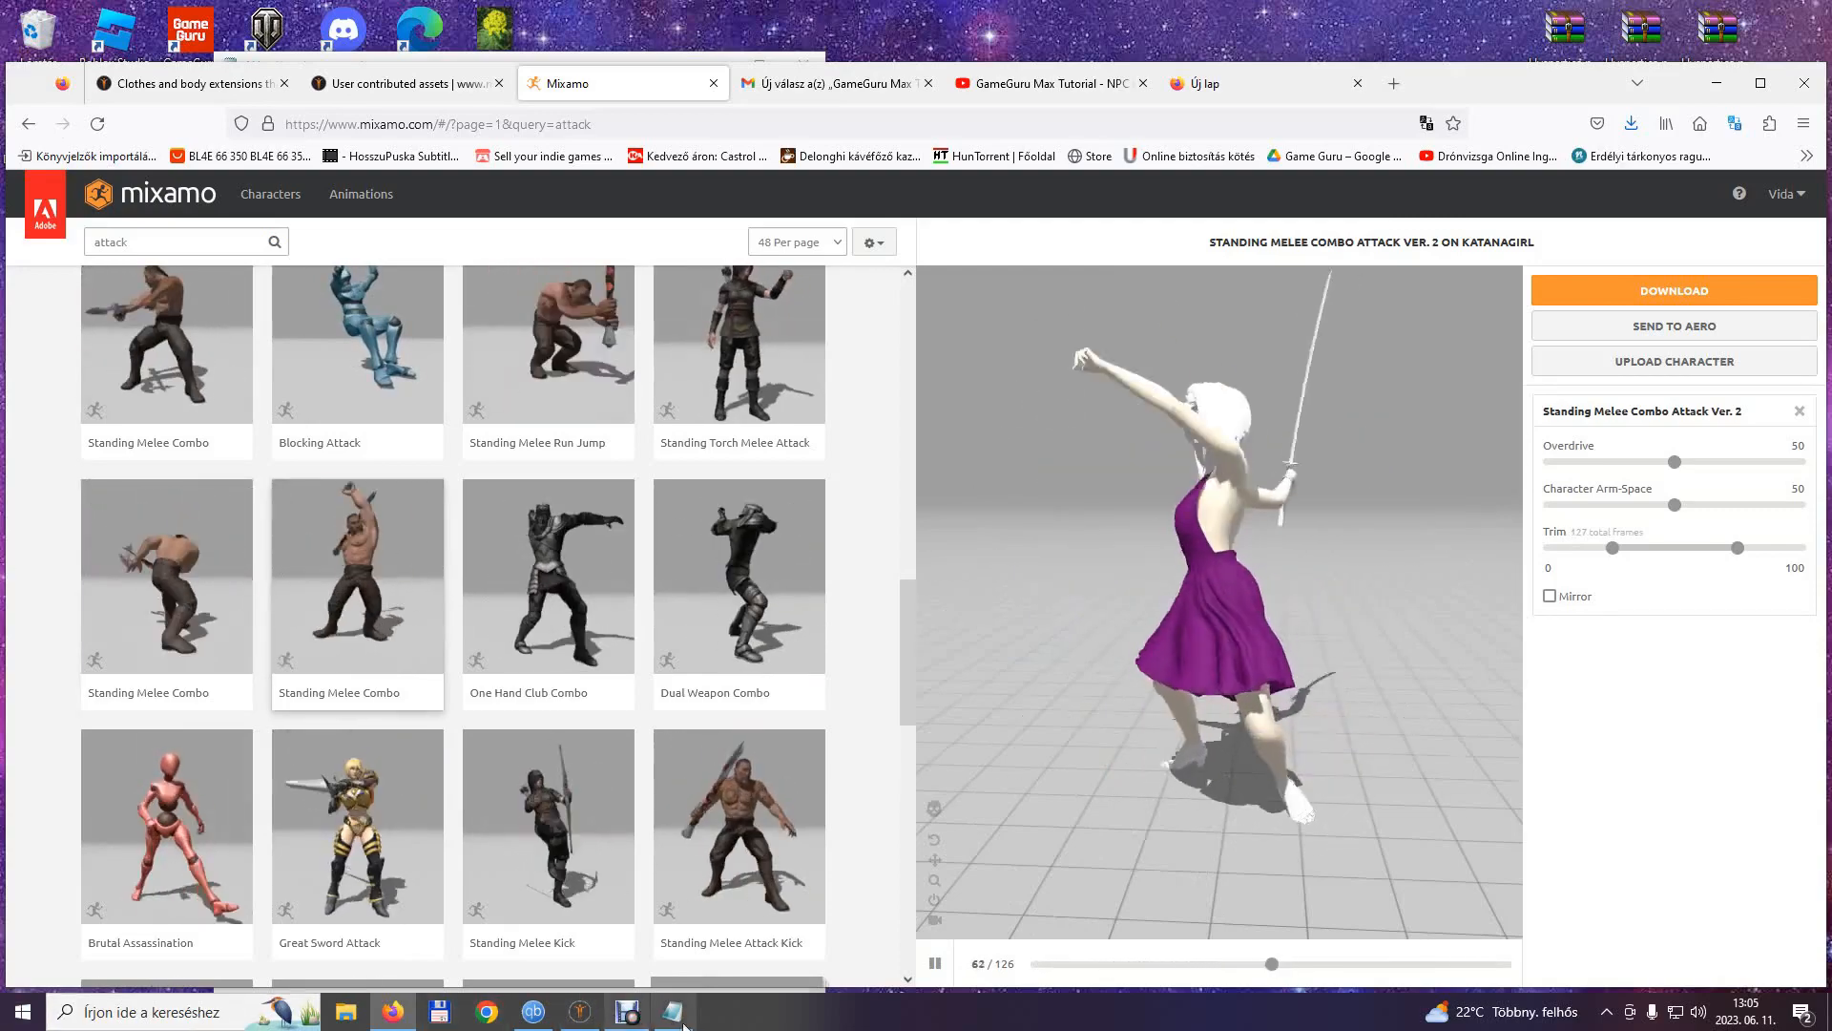
left_click(150, 240)
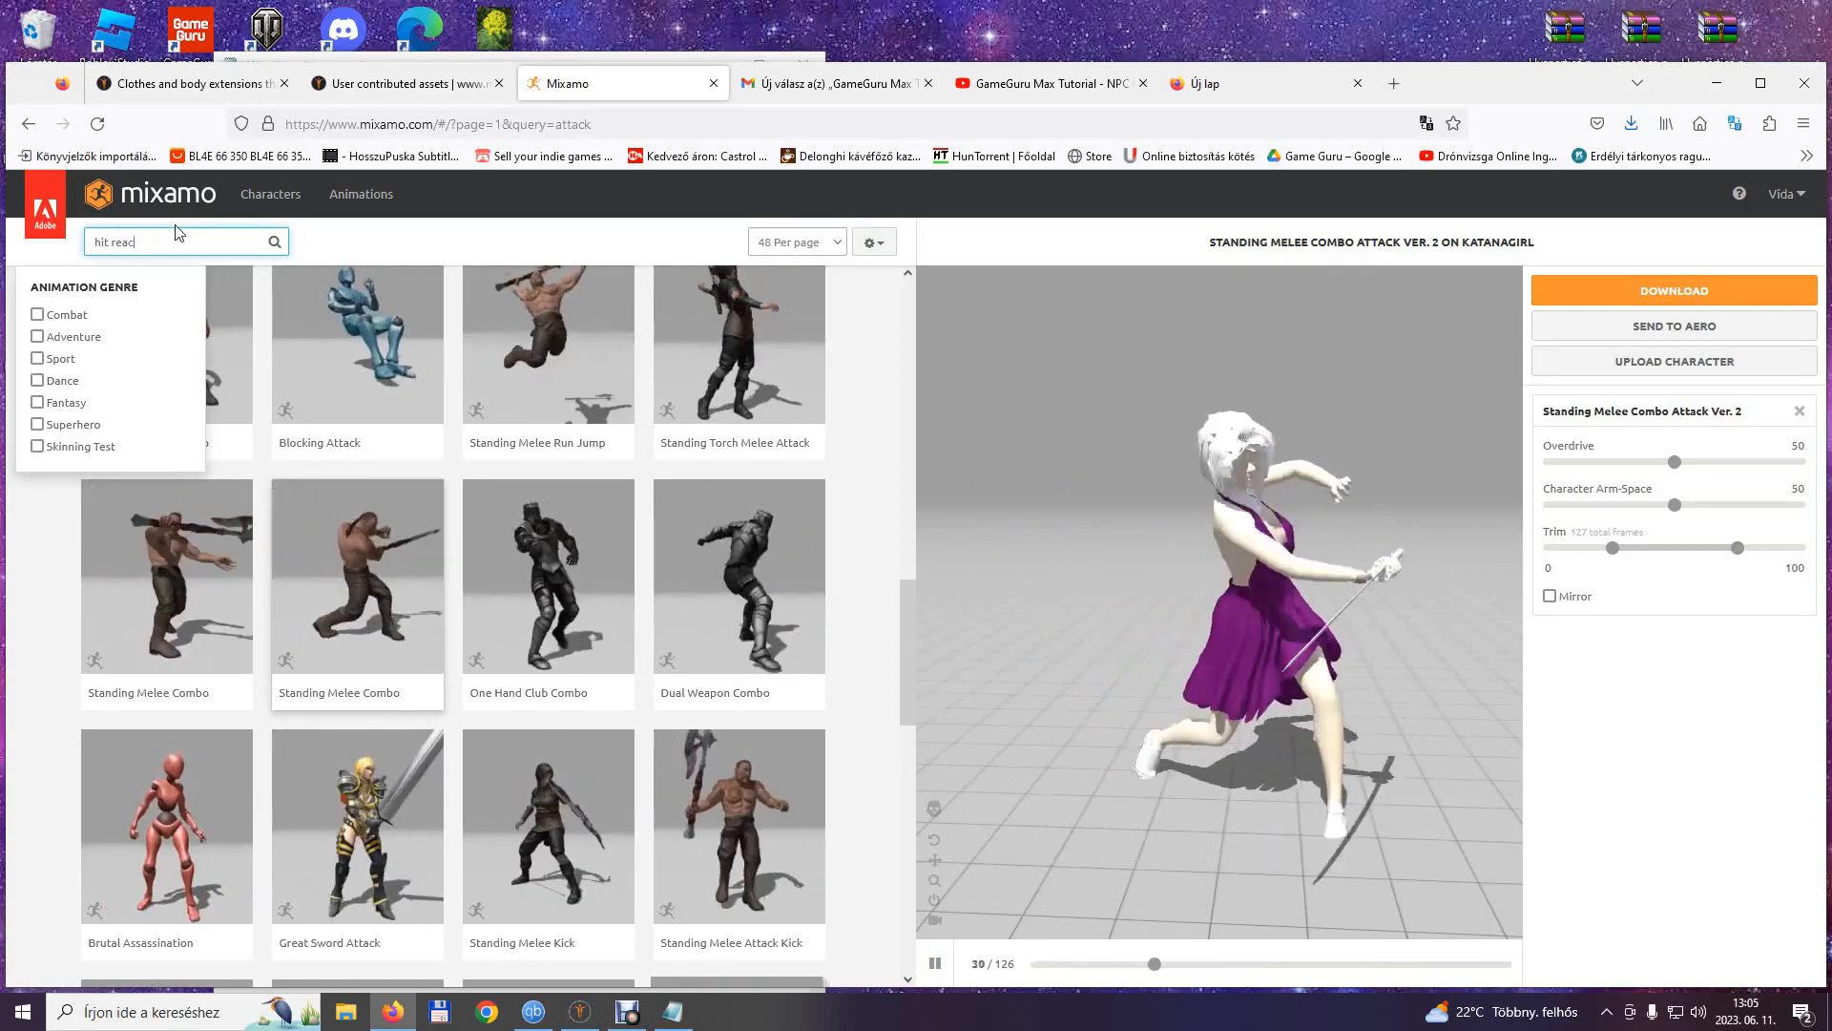
key("Return")
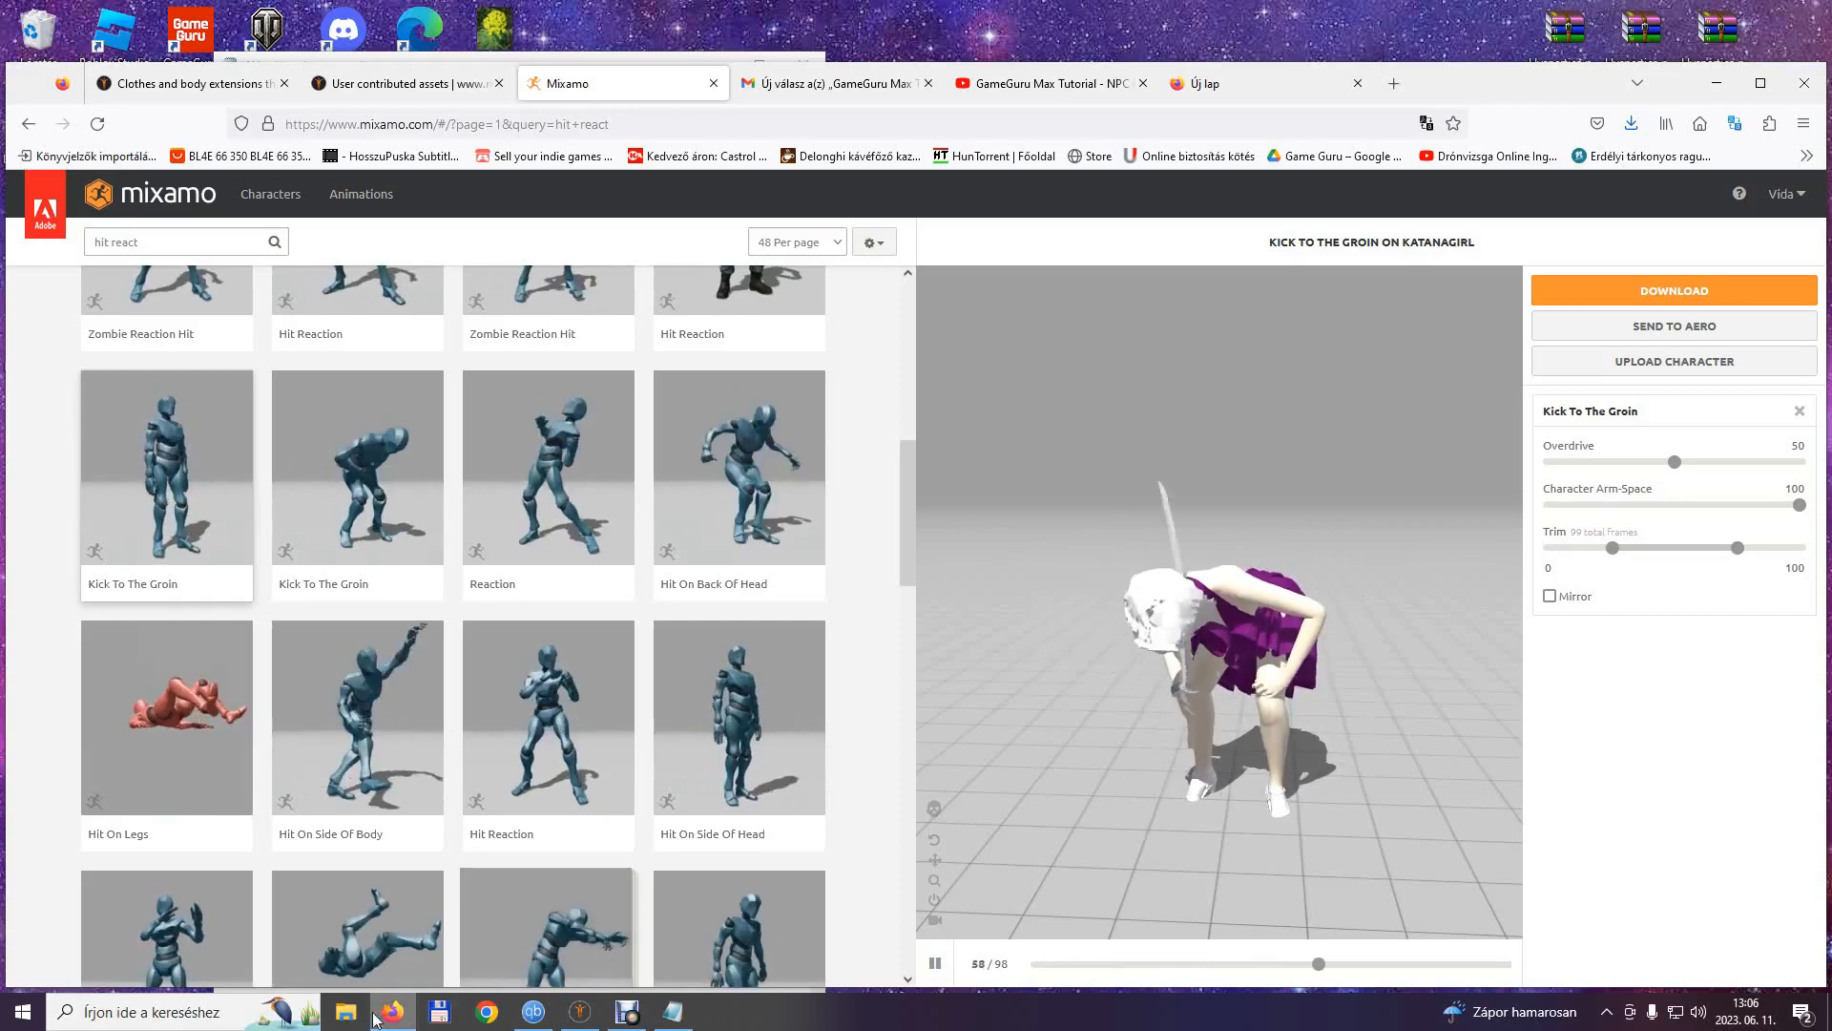
Add the line Hurt with the frame count 99 to the Katanagirl note in Notepad and return to Mixamo.
left_click(674, 1011)
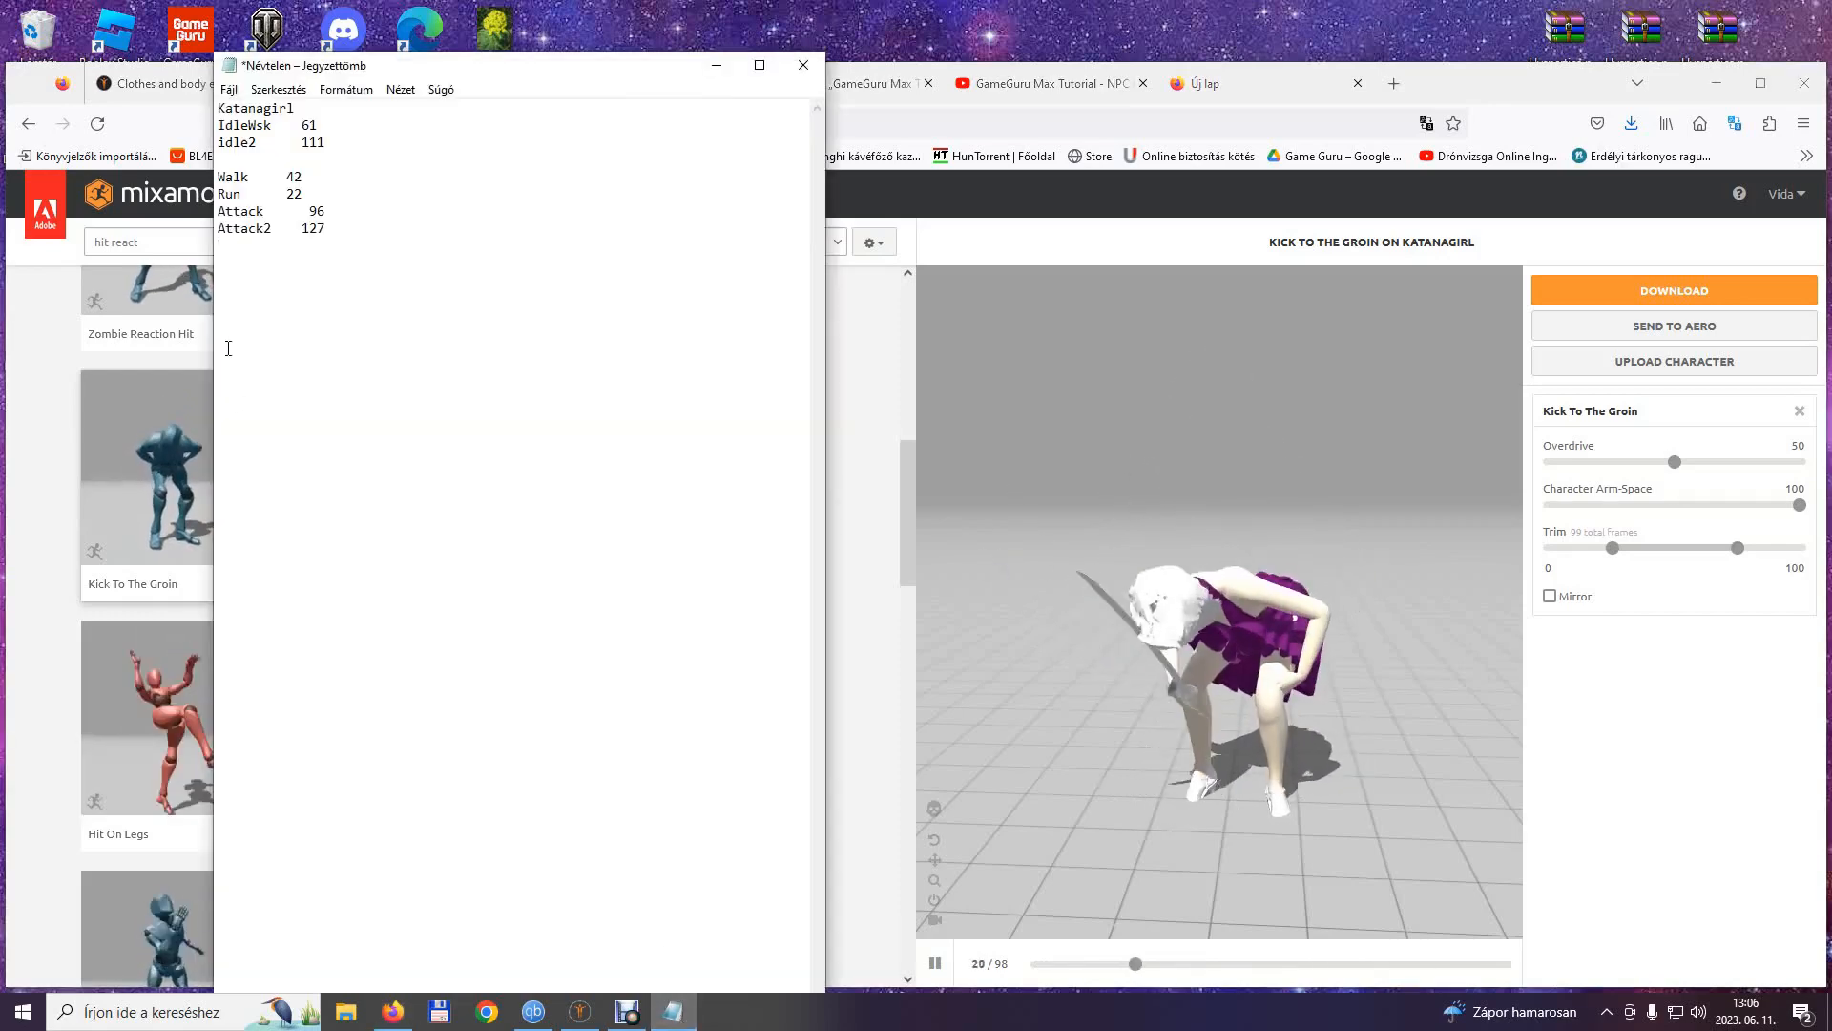
left_click(1548, 82)
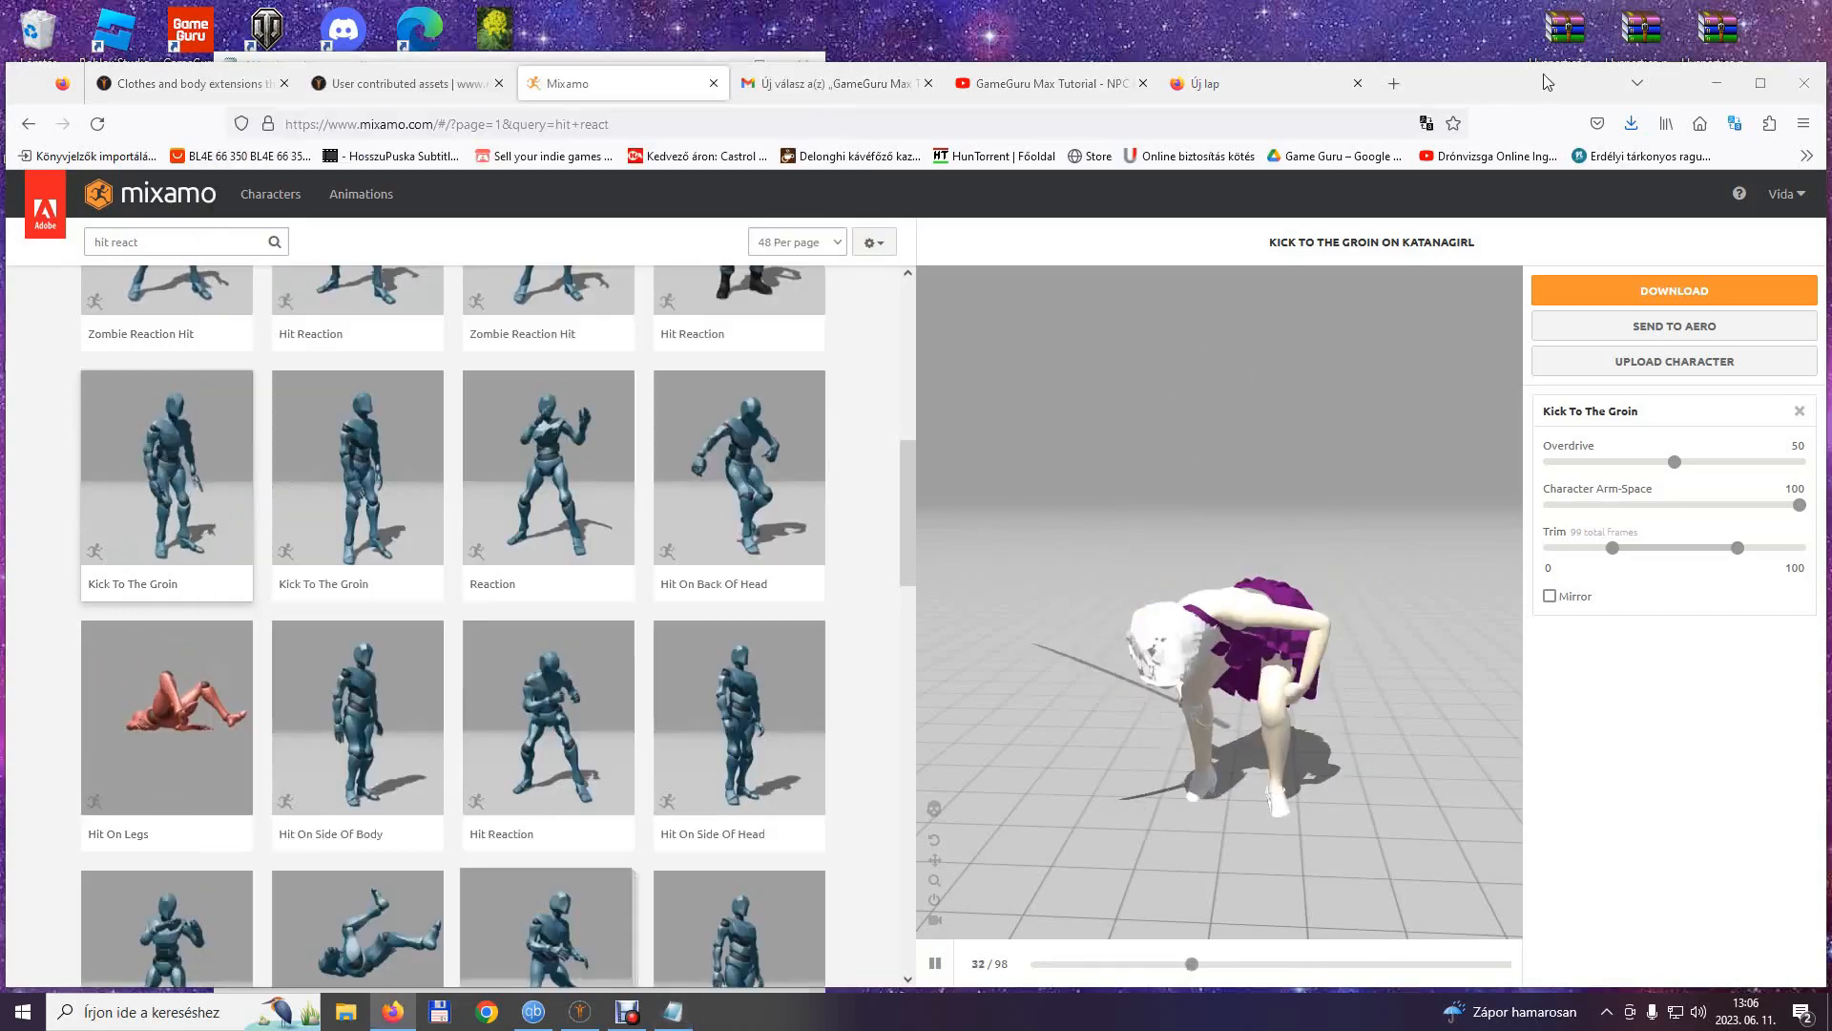
Search the animations for death and apply Standing React Death Left to the character.
left_click(137, 241)
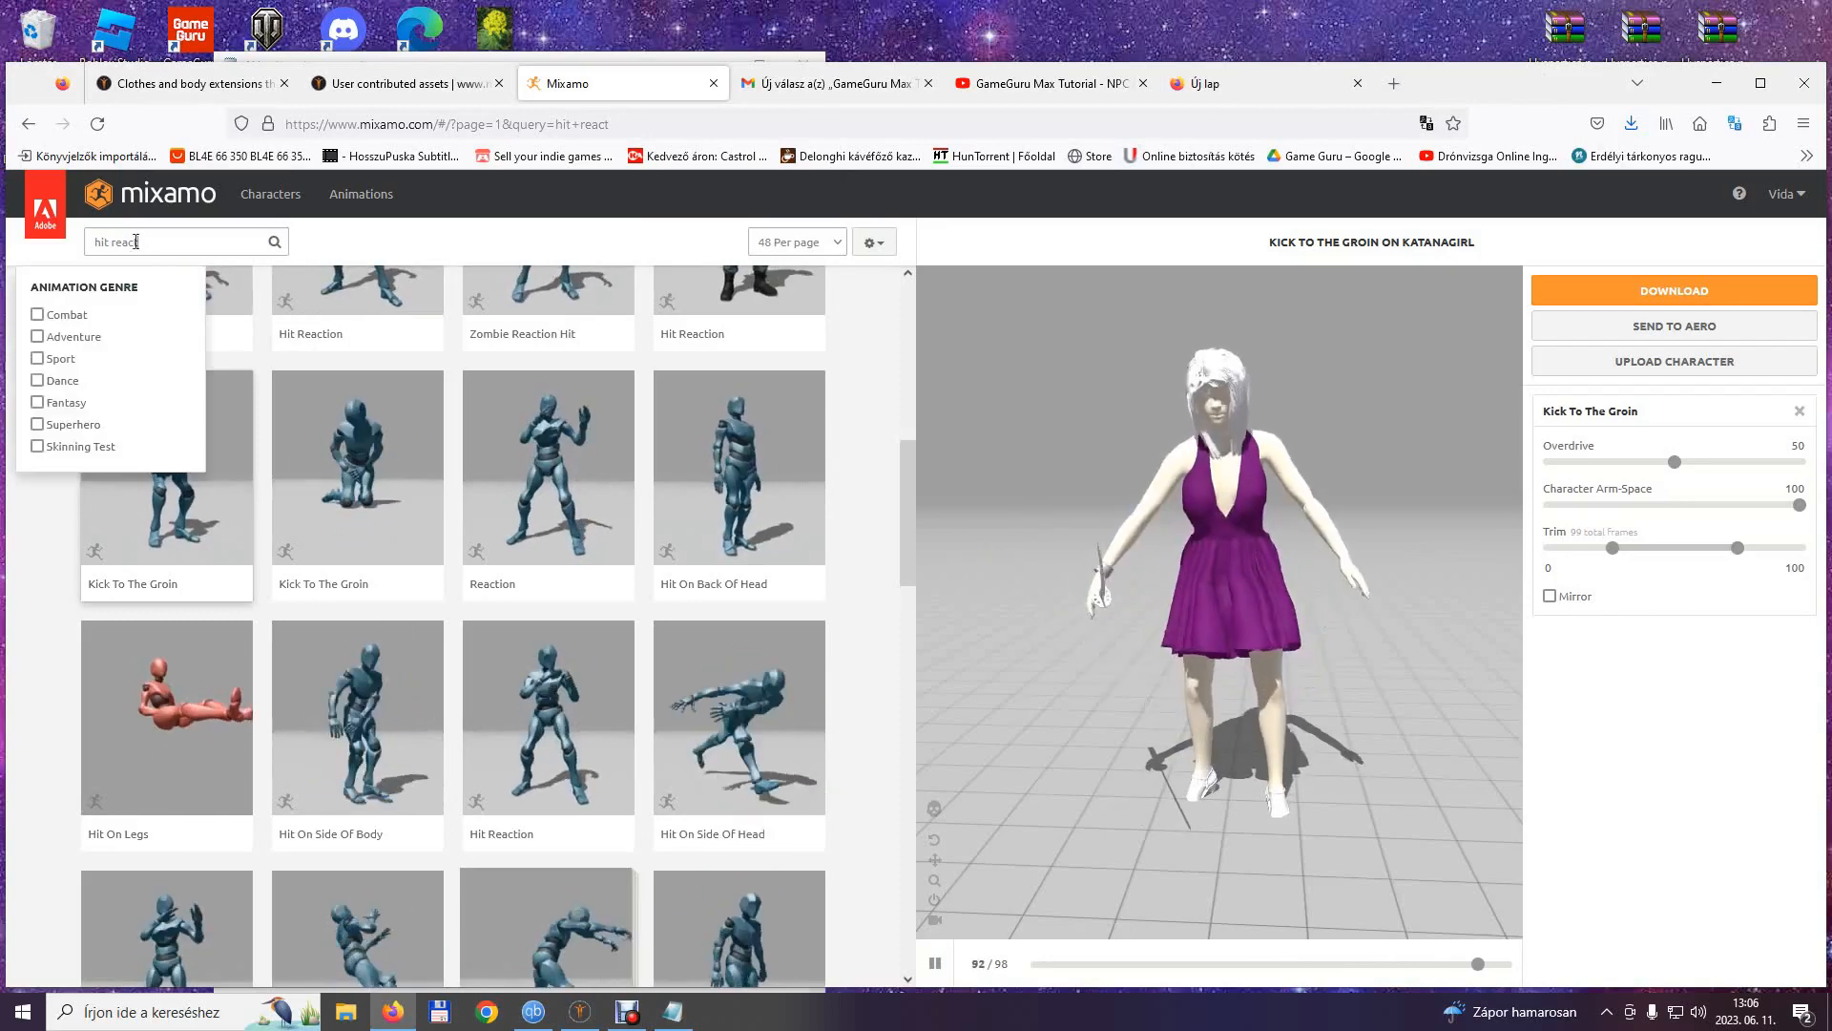
type("dea")
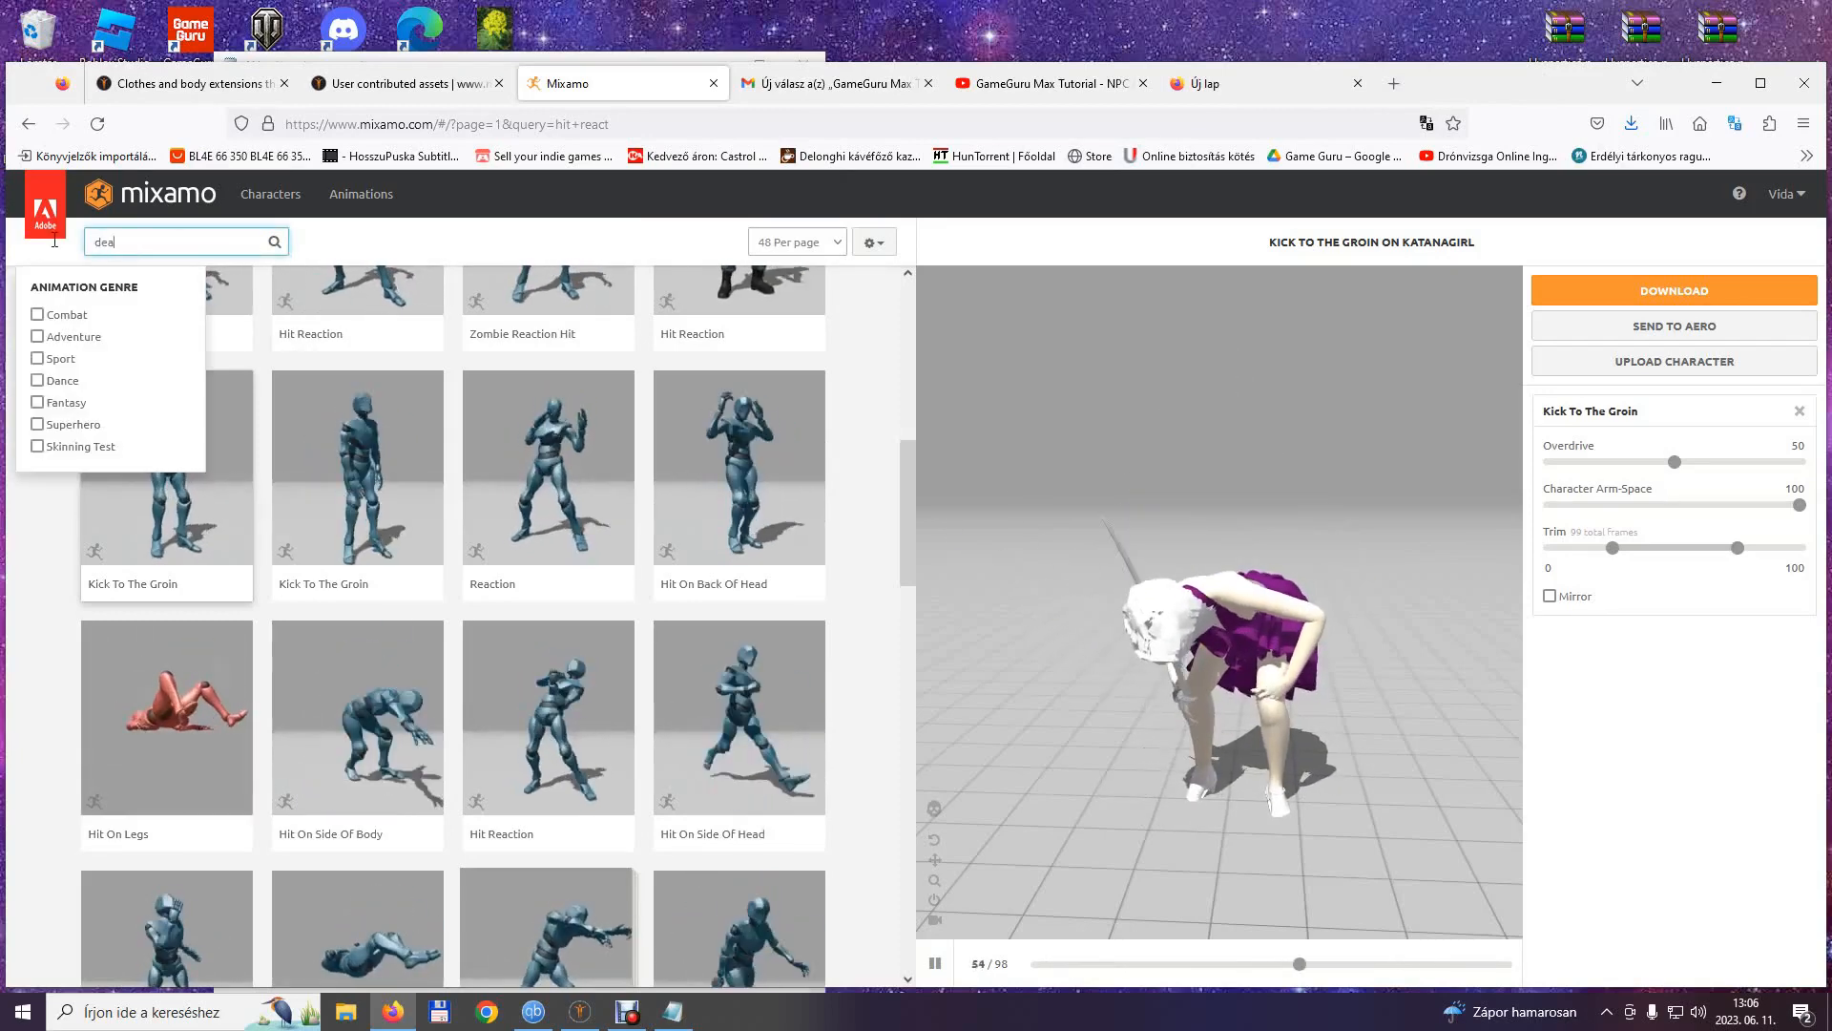
type("th")
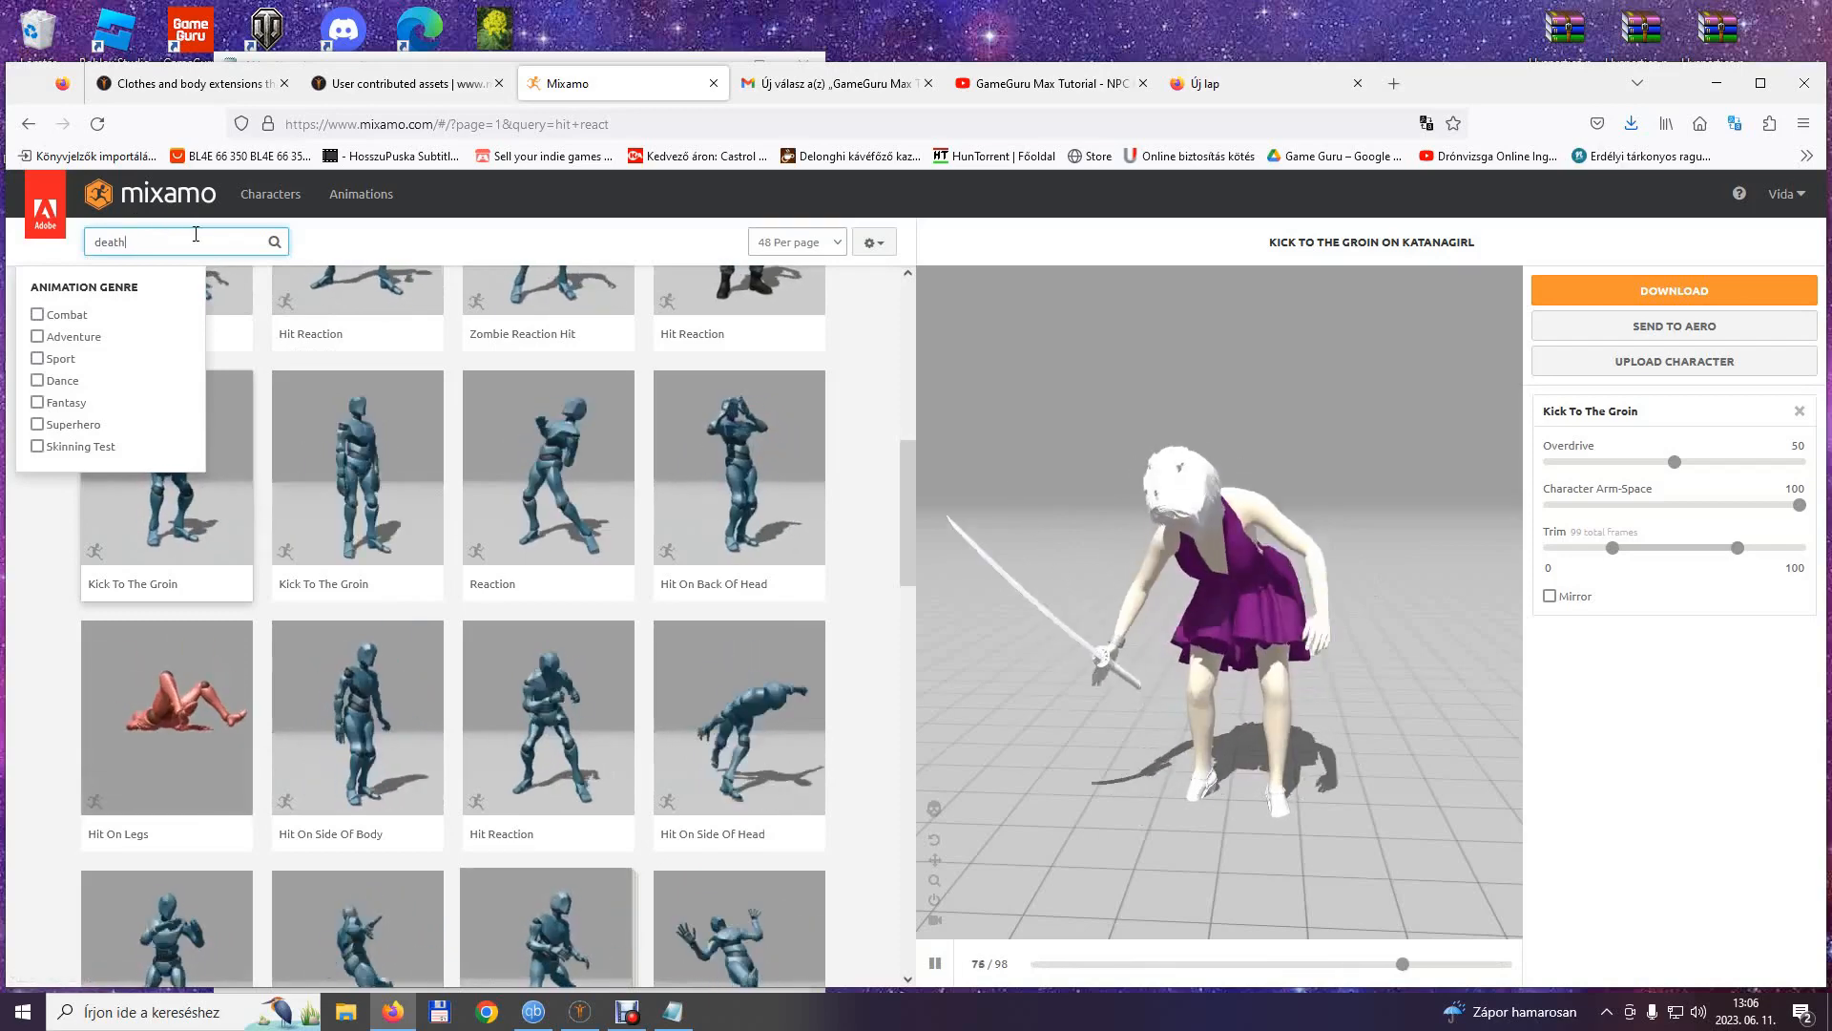
key("Return")
left_click(329, 763)
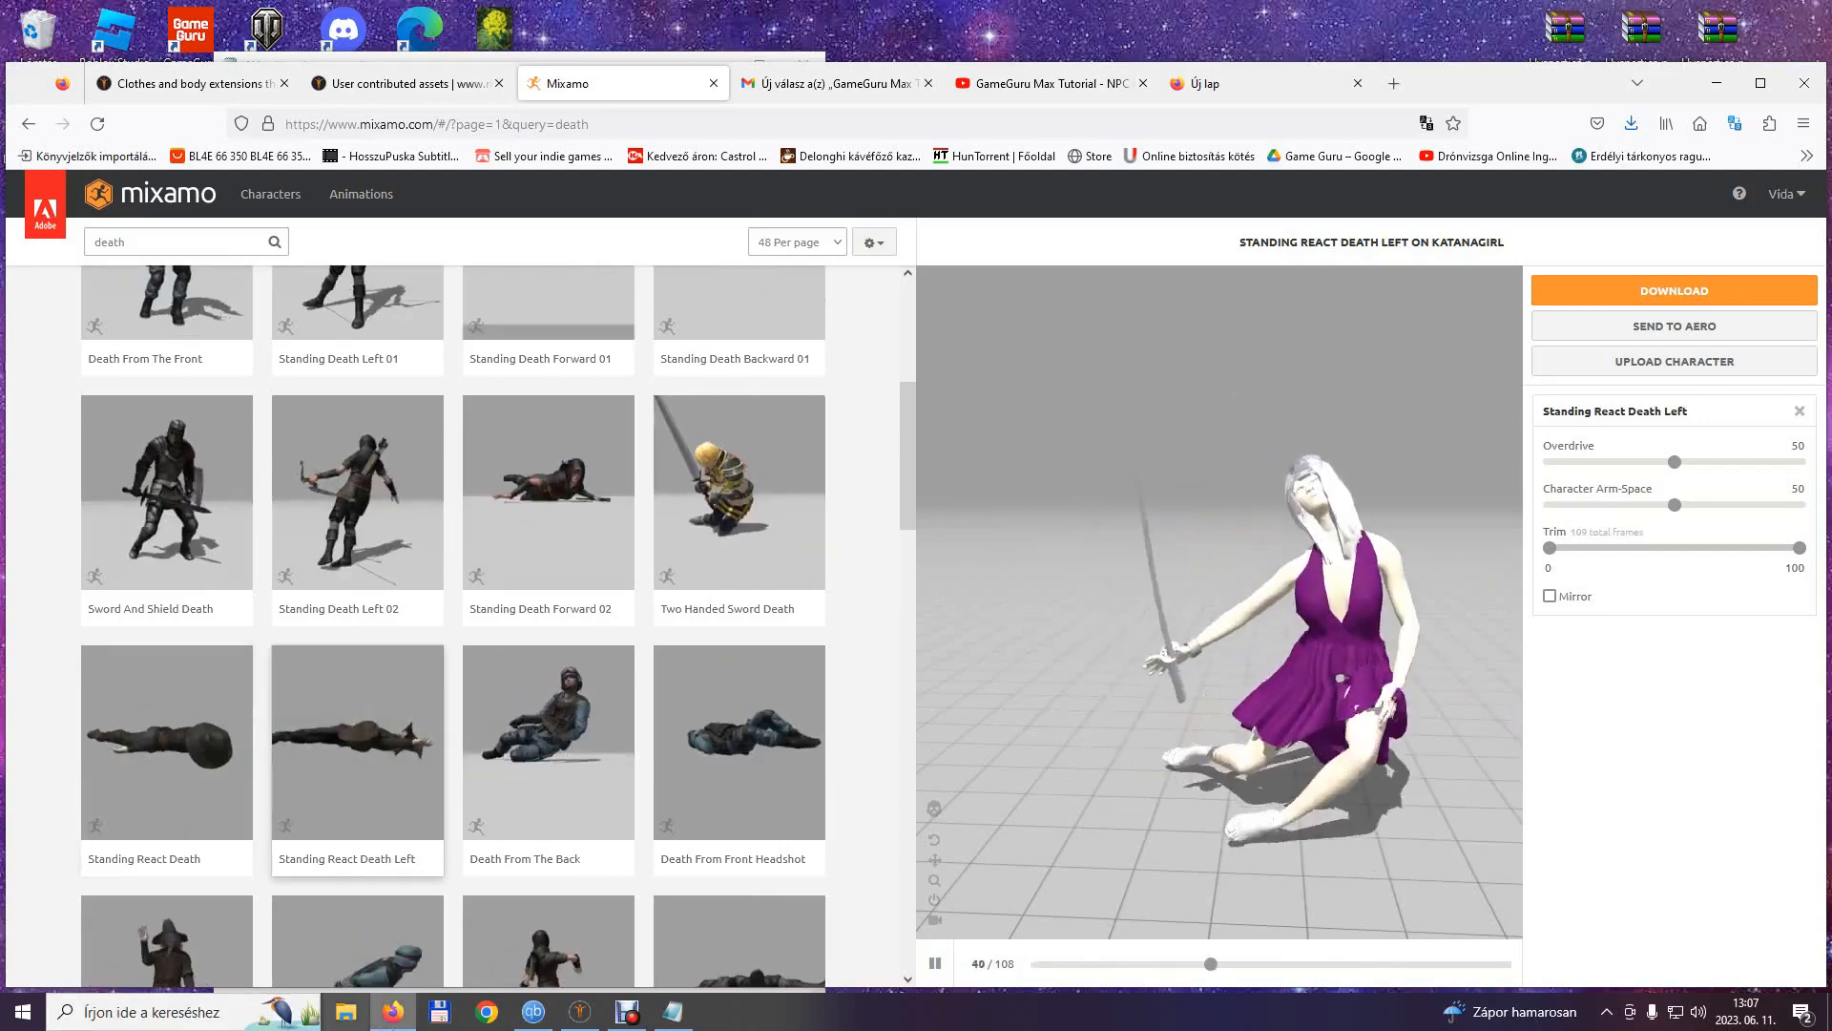
Note Death1 with the frame count 109 and download Standing React Death Left without skin as Death1.fbx.
left_click(626, 1012)
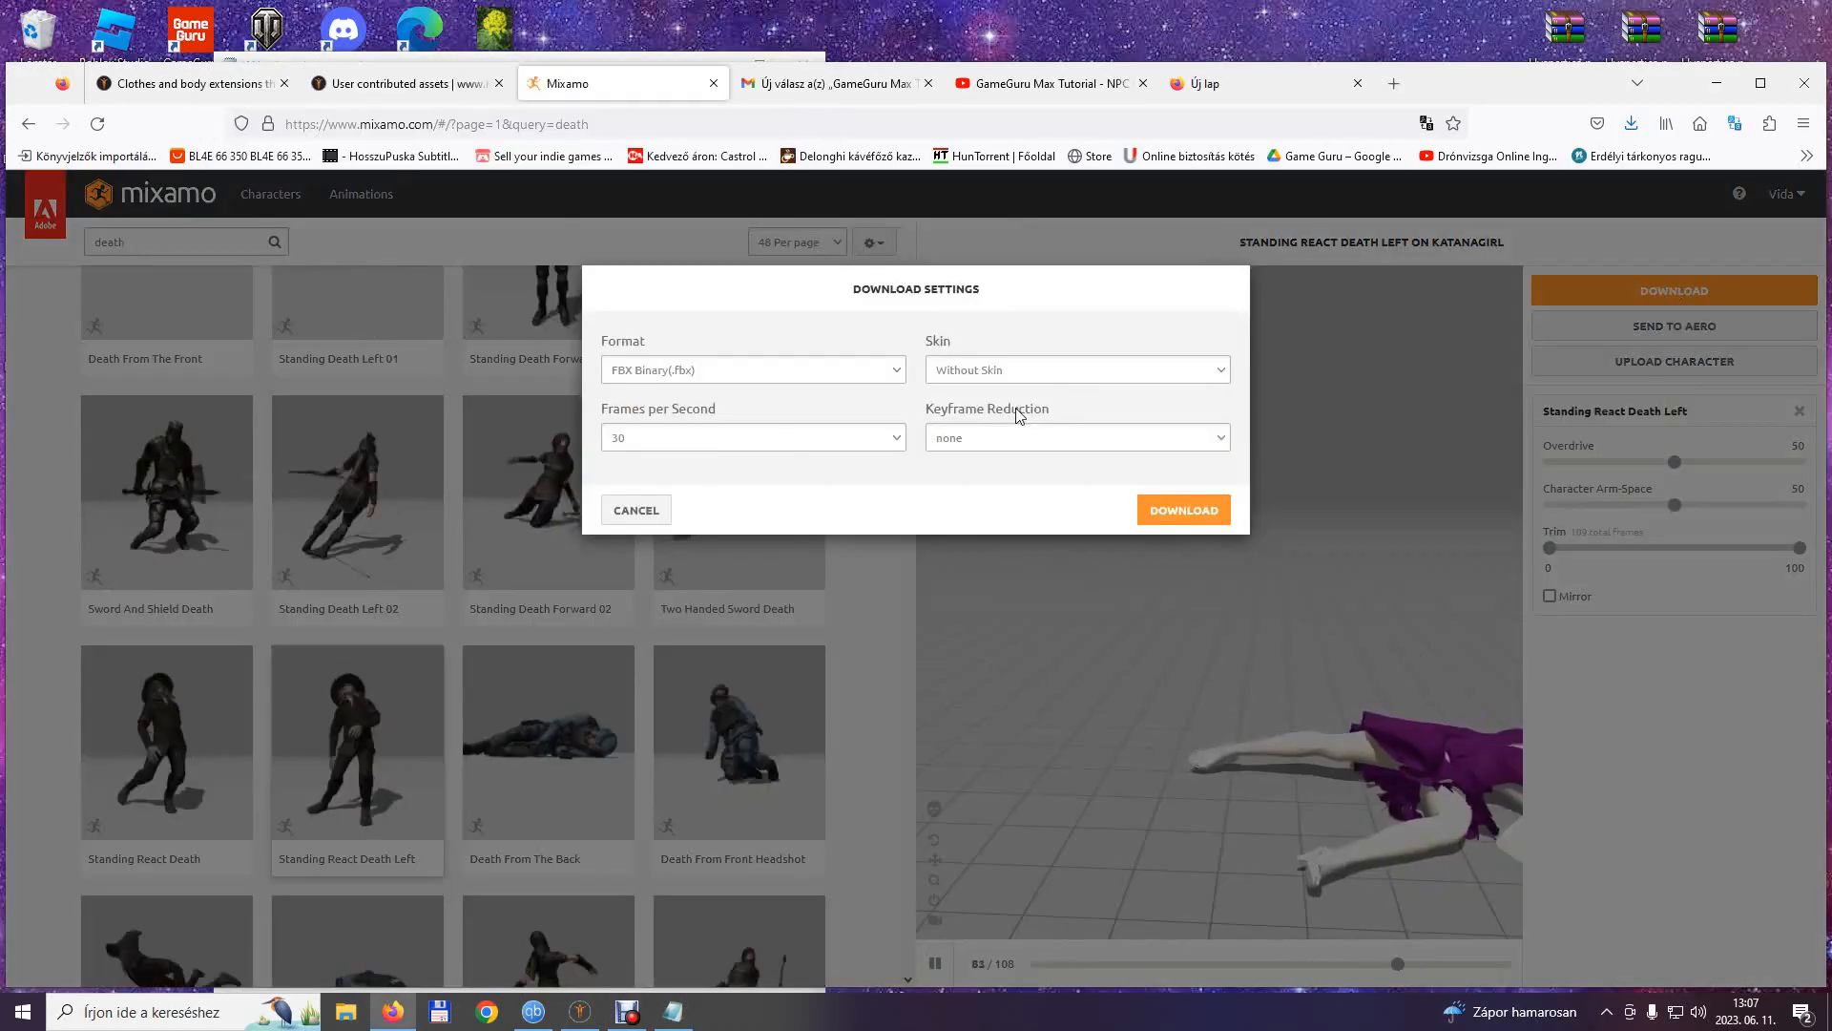
left_click(1185, 510)
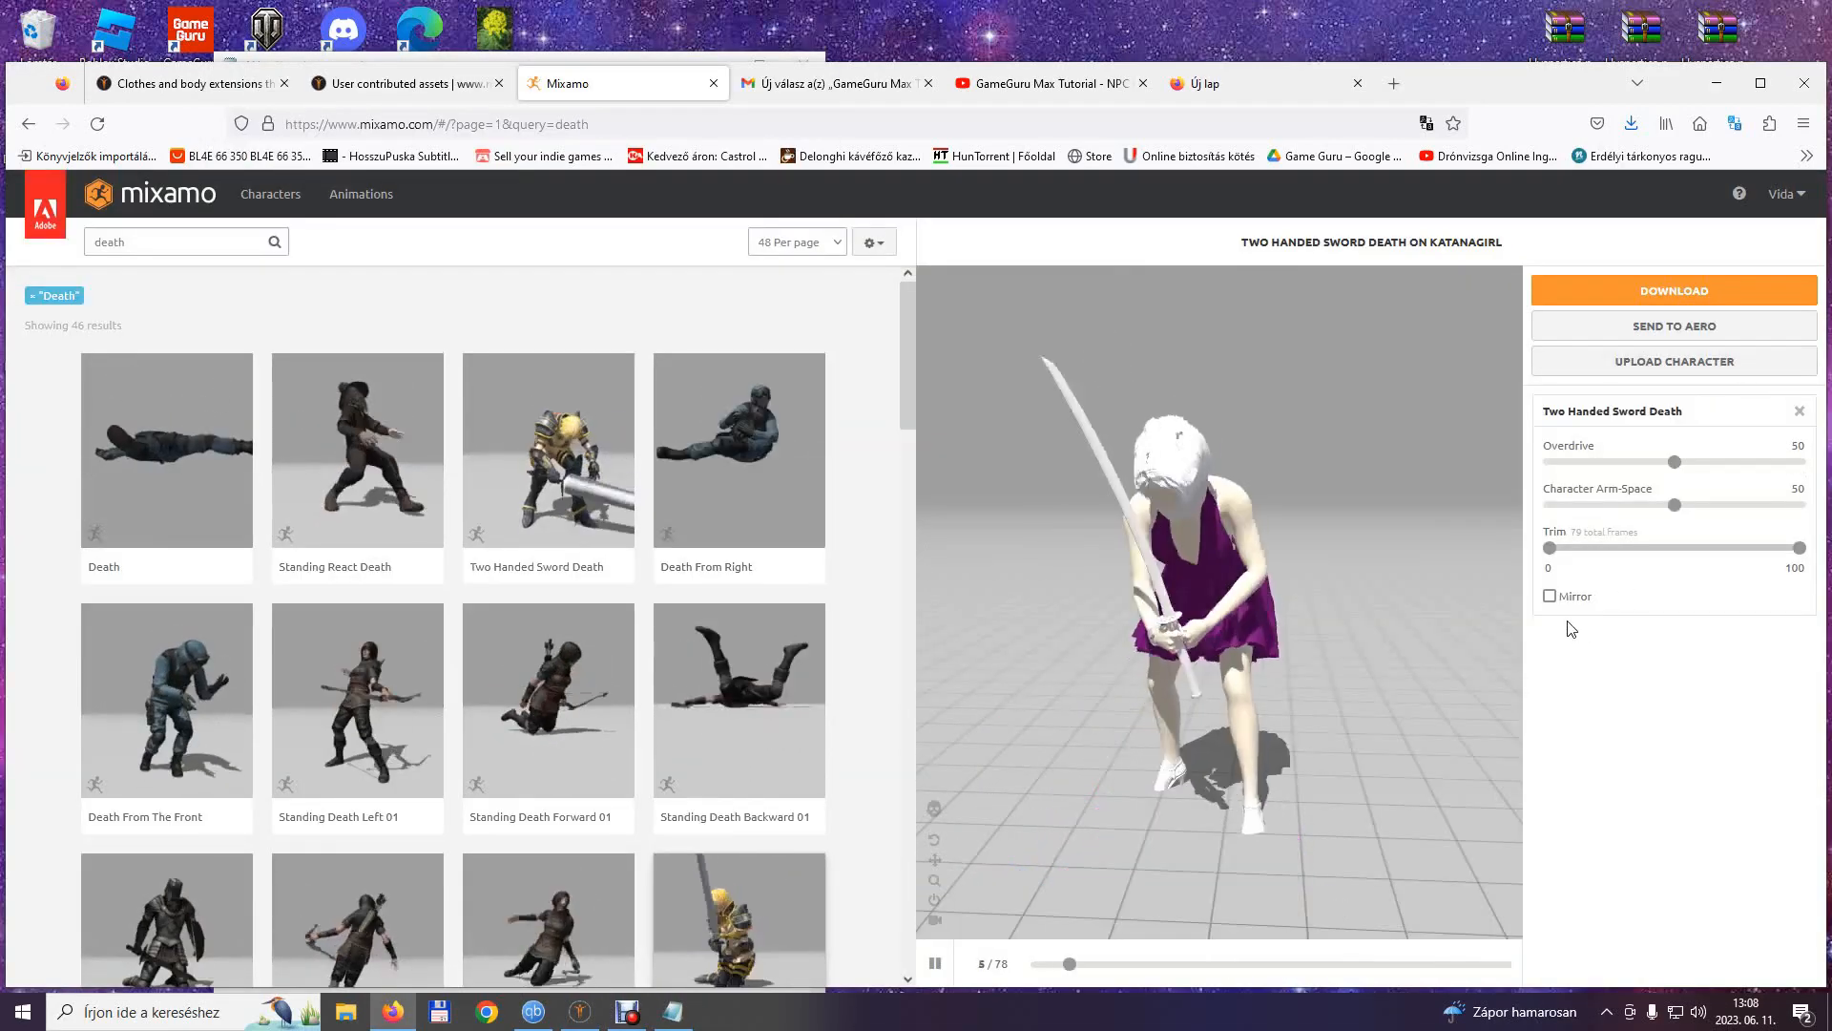
Note Death2 with the frame count 79 and remove Two Handed Sword from the file name when saving the Two Handed Sword Death animation.
left_click(673, 1011)
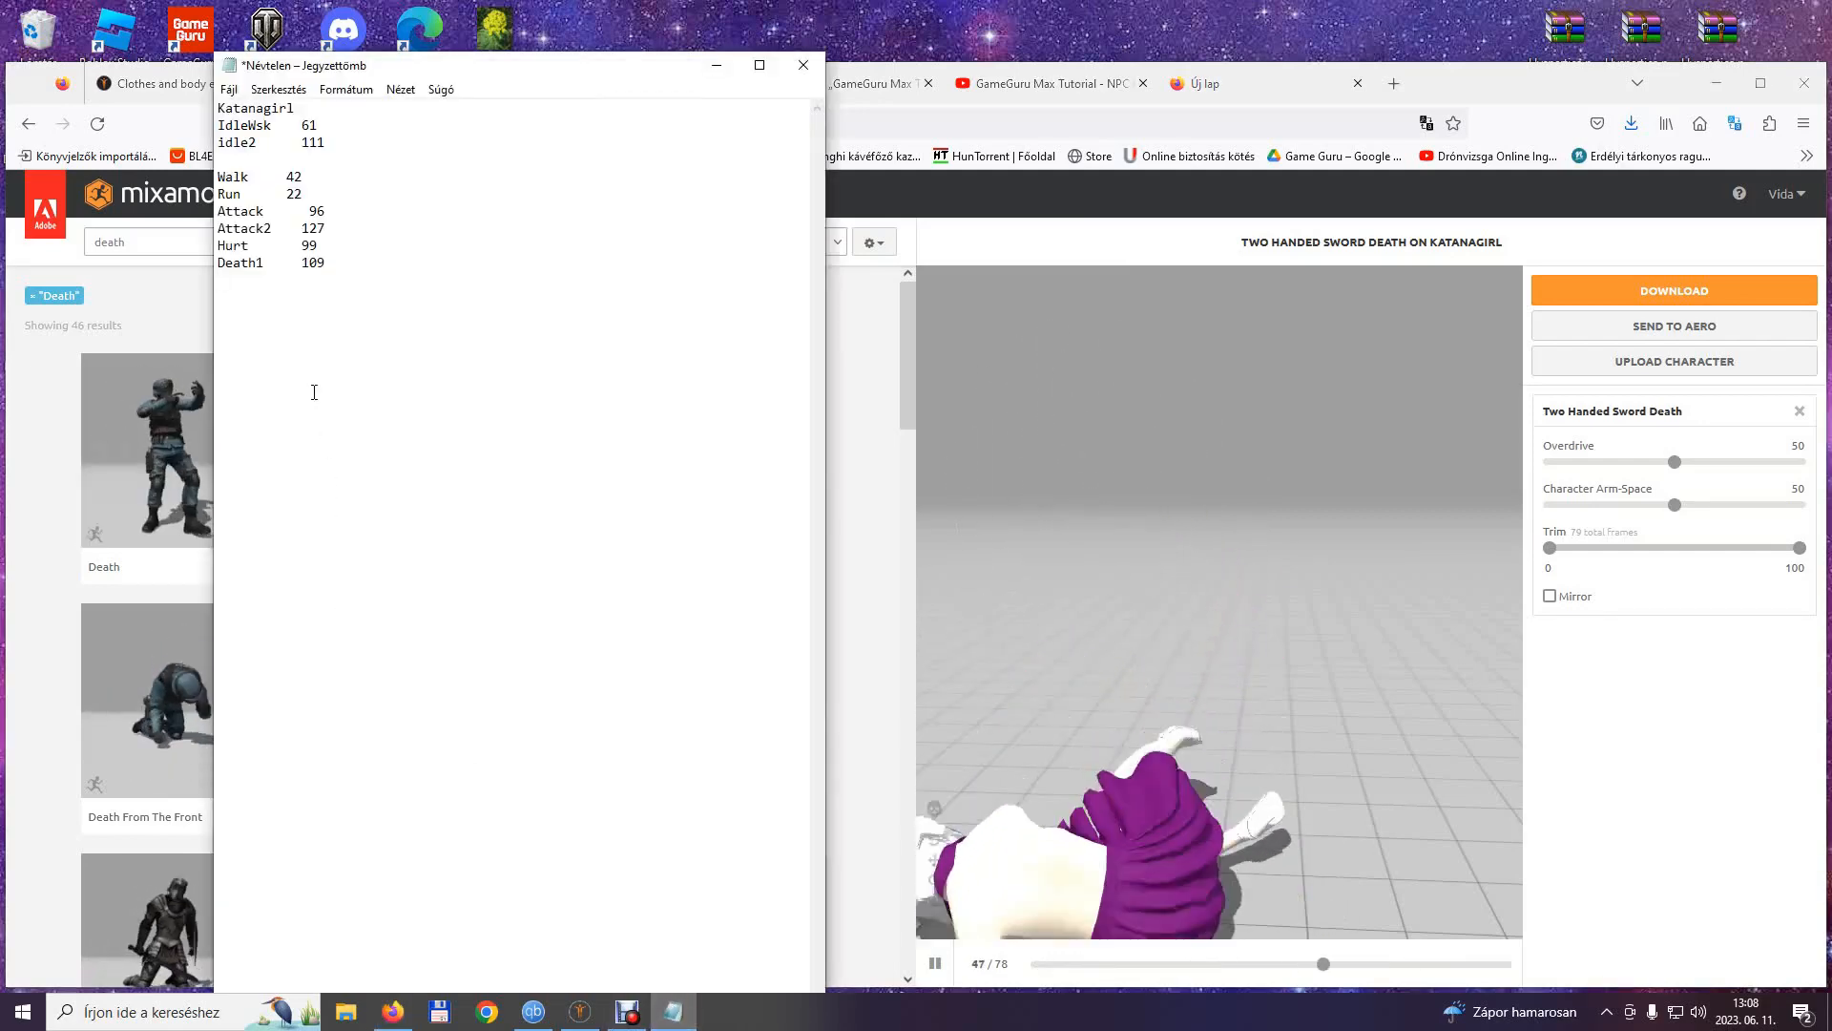
type("Death.fbx")
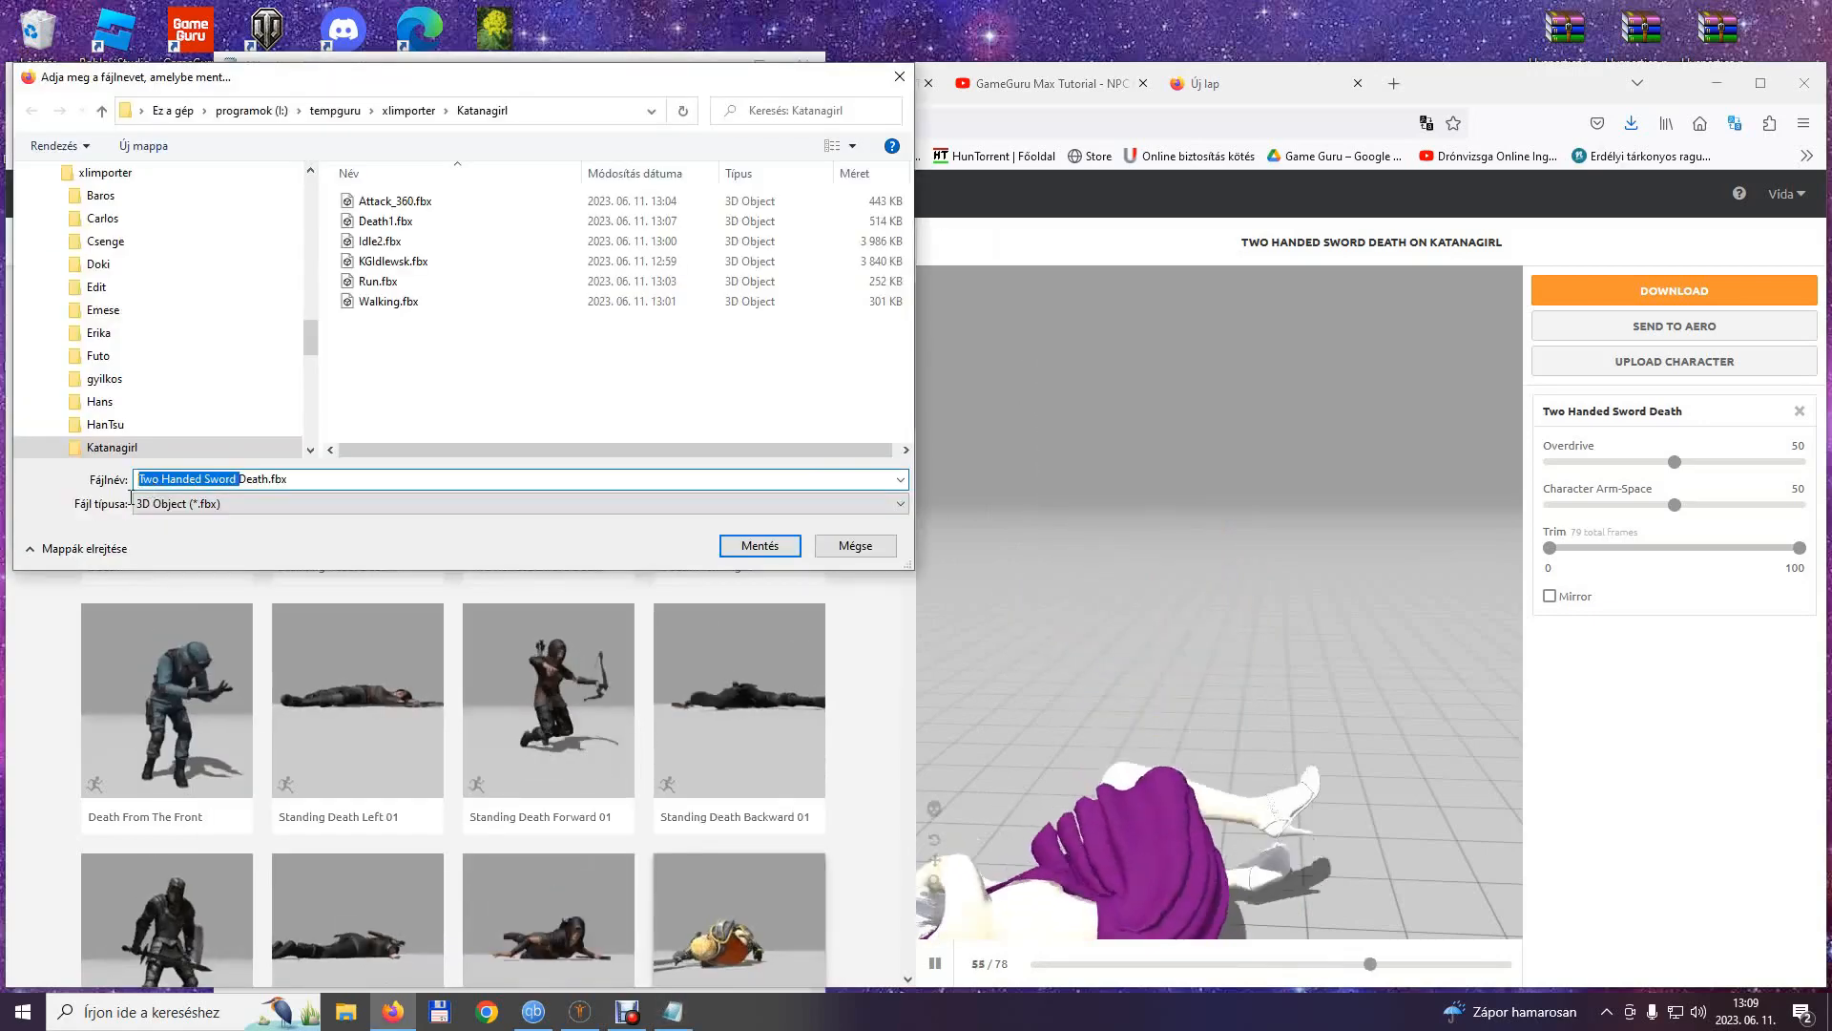
key("BackSpace")
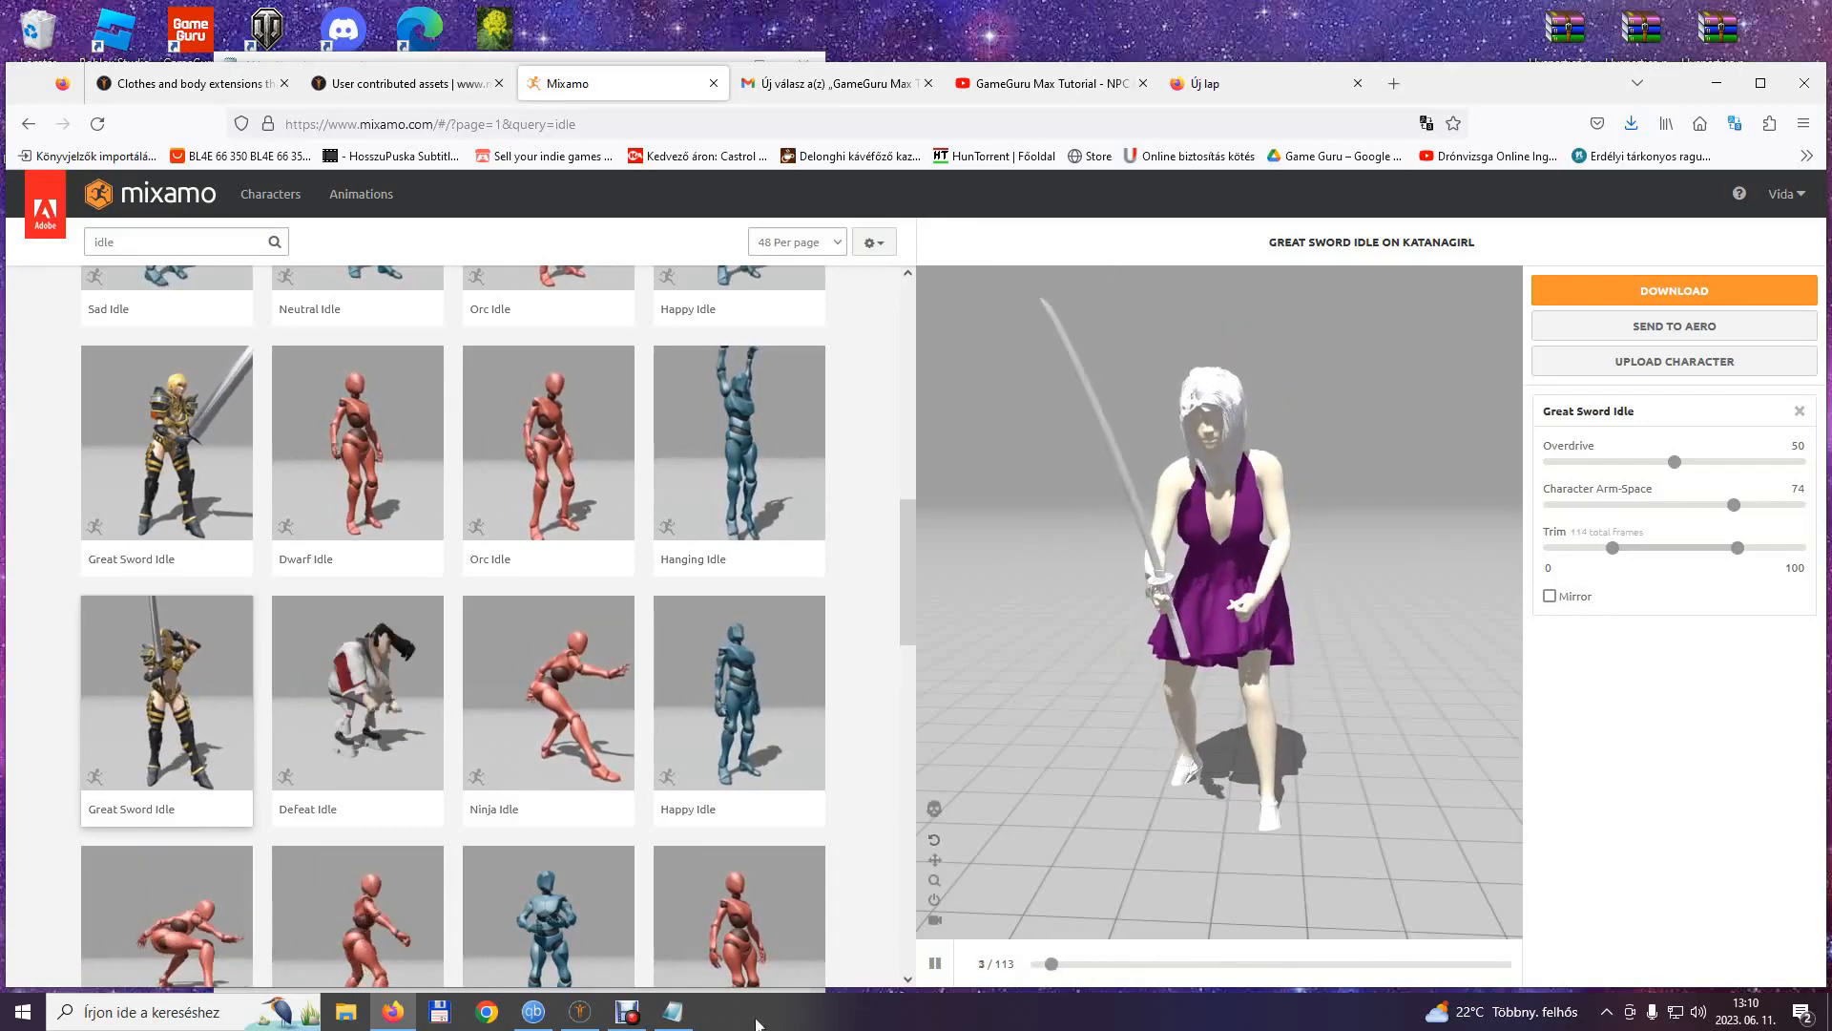
Set the idle2 frame count in the Katanagirl note to 114 and return to Mixamo.
left_click(674, 1017)
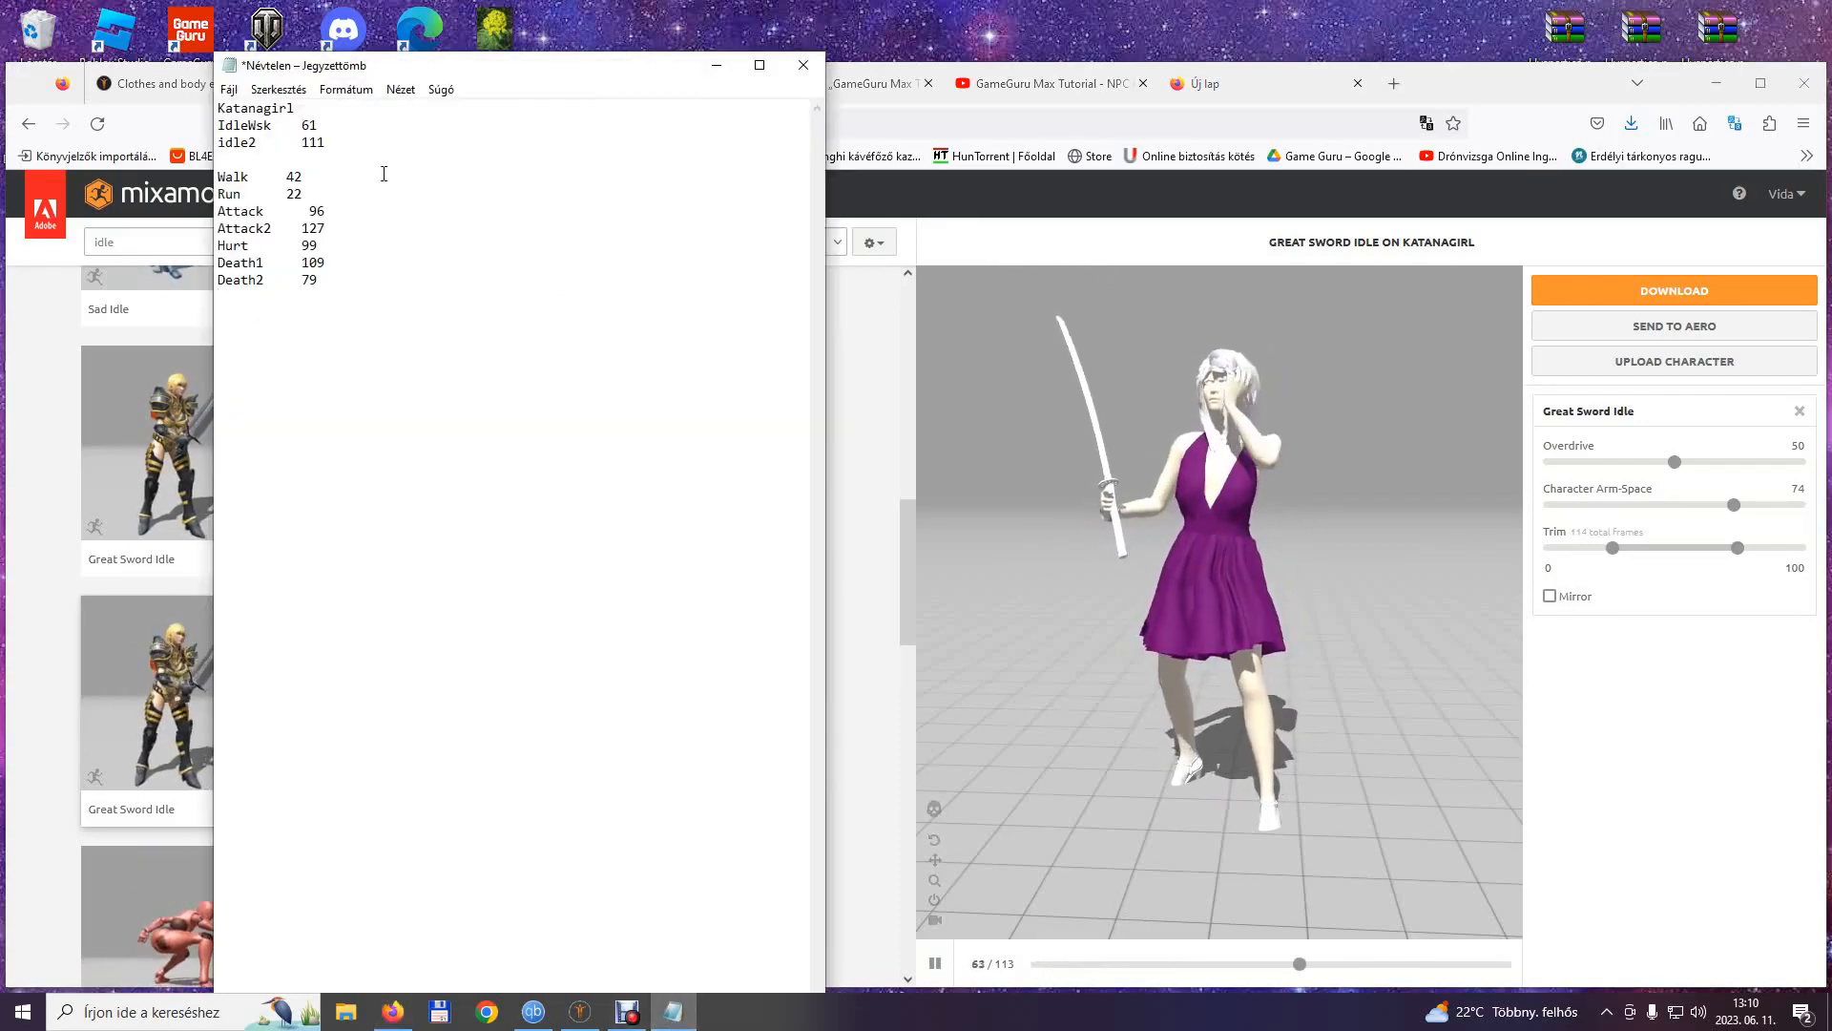
left_click_drag(317, 142, 324, 143)
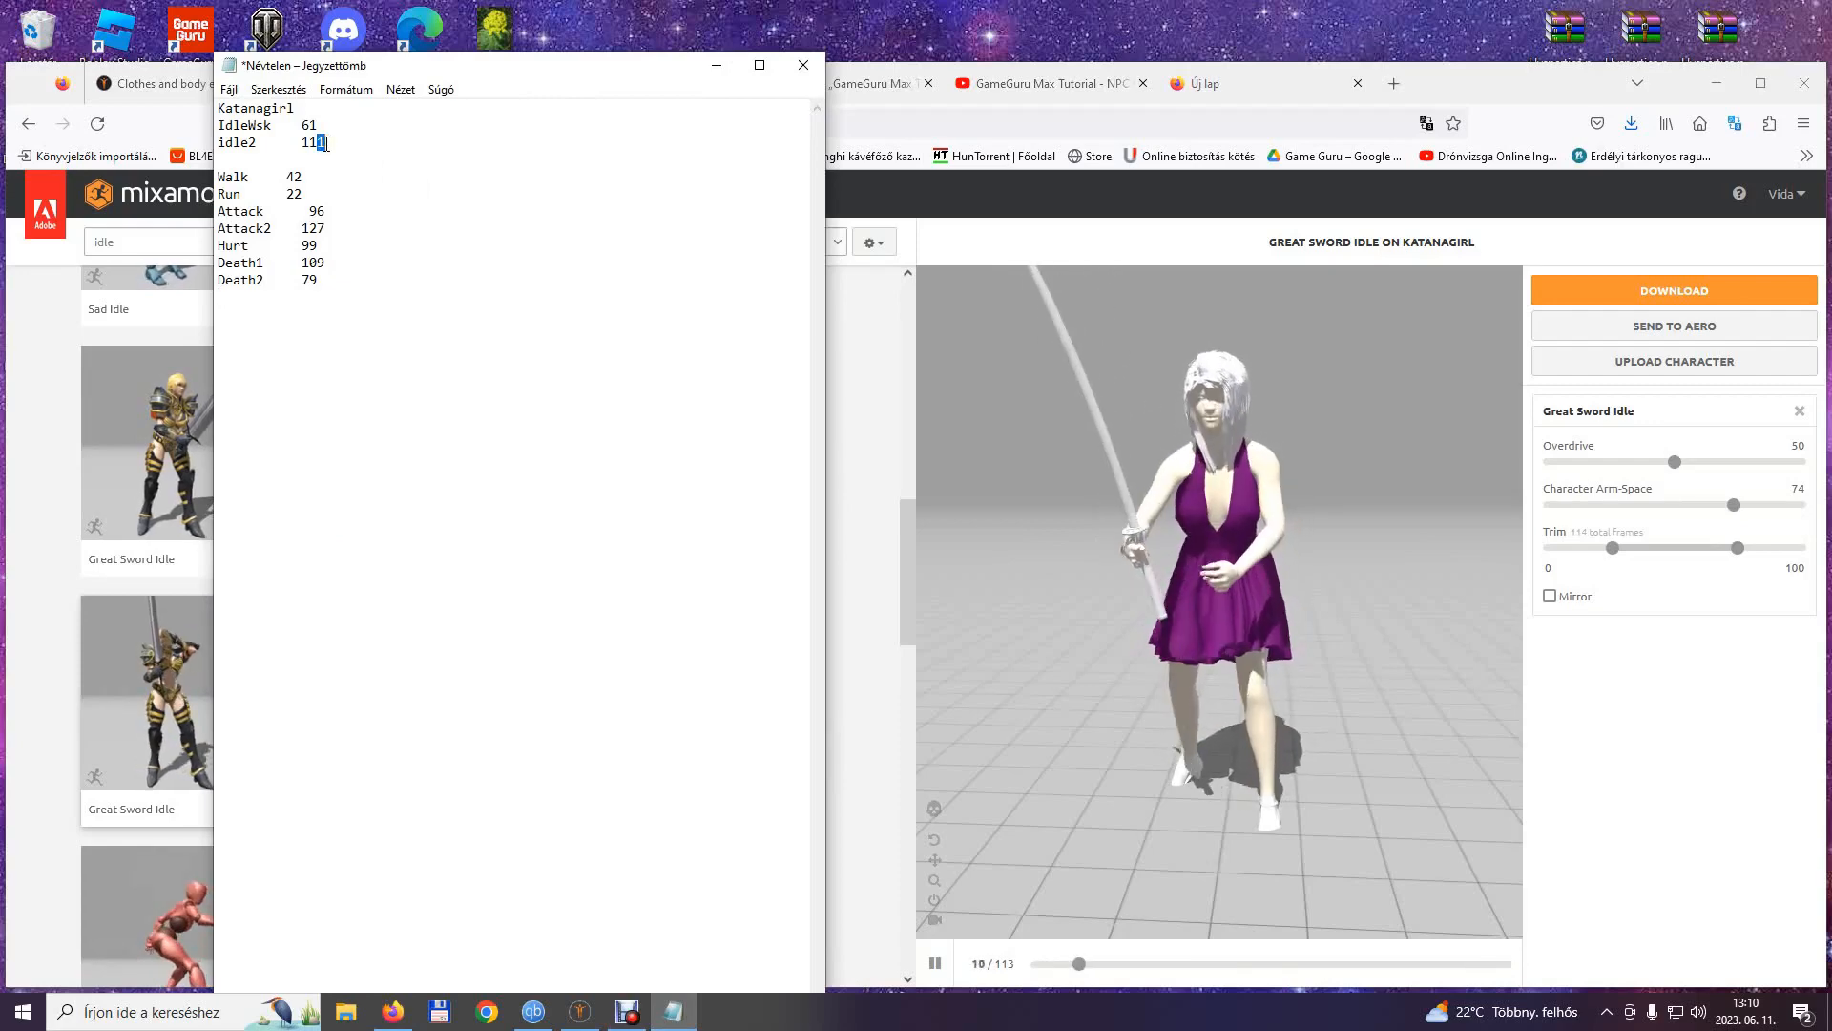
type("4")
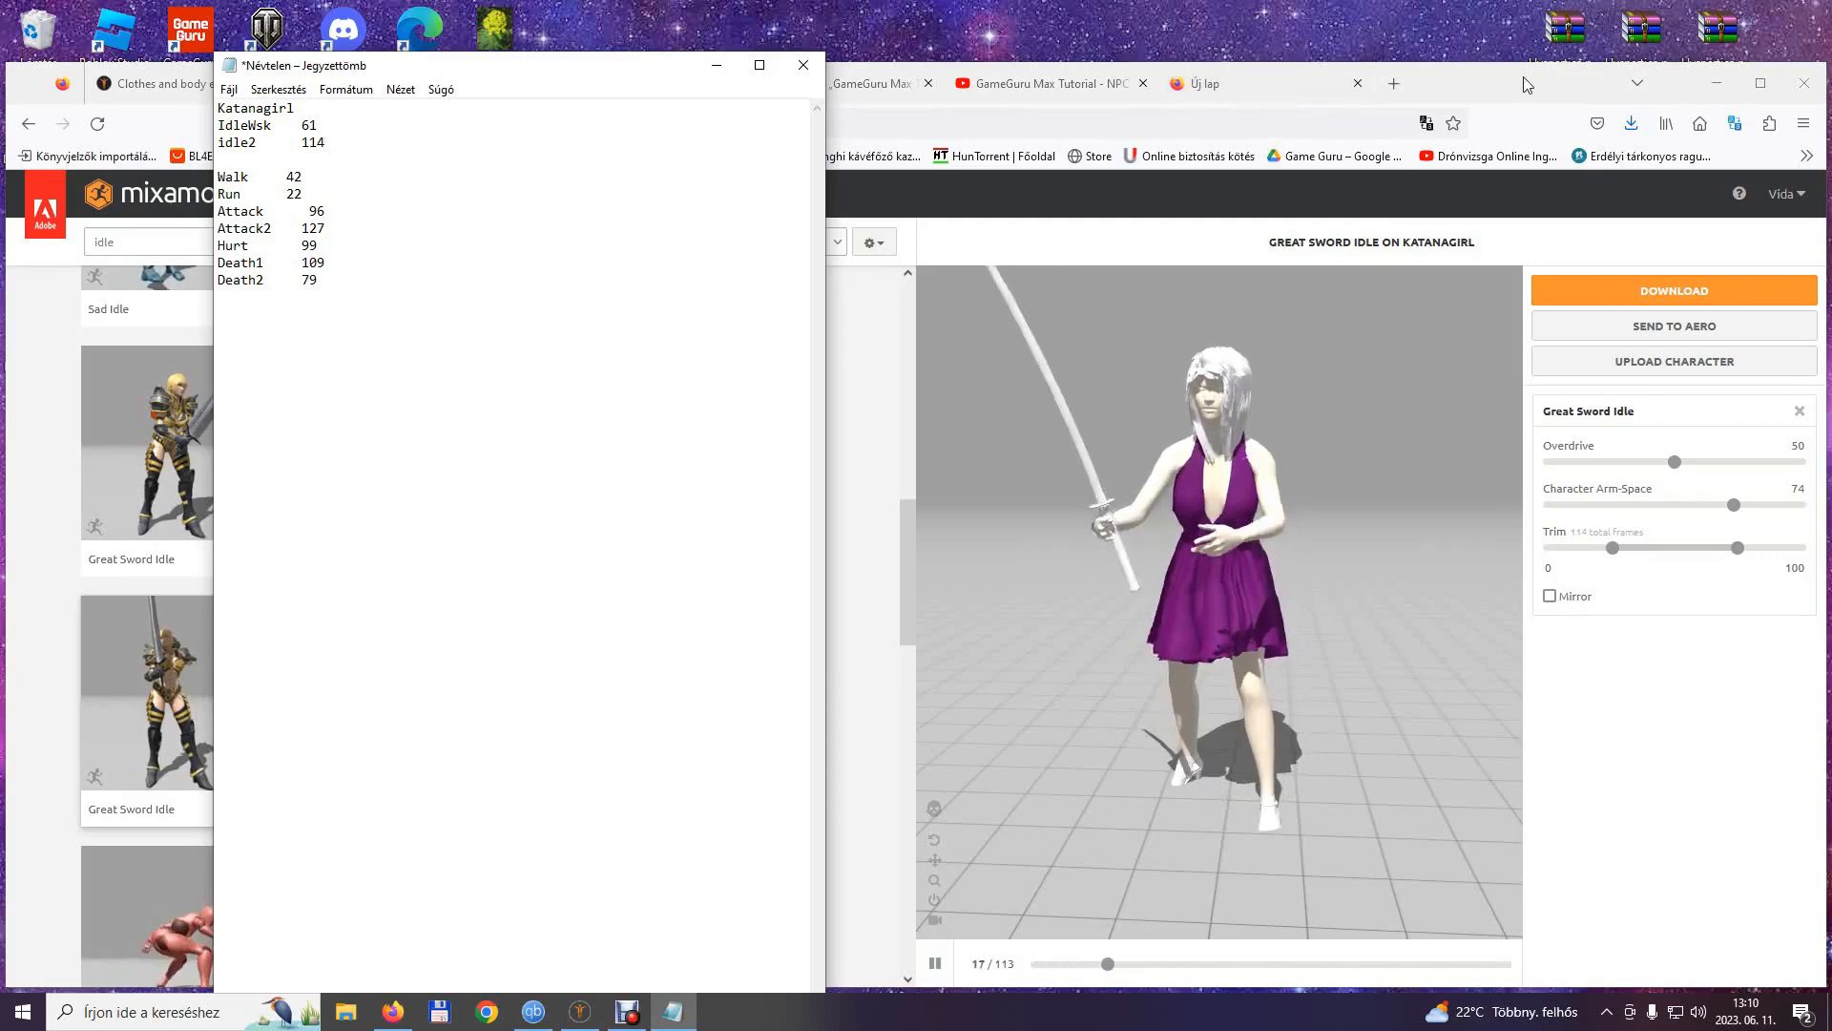
left_click(1460, 358)
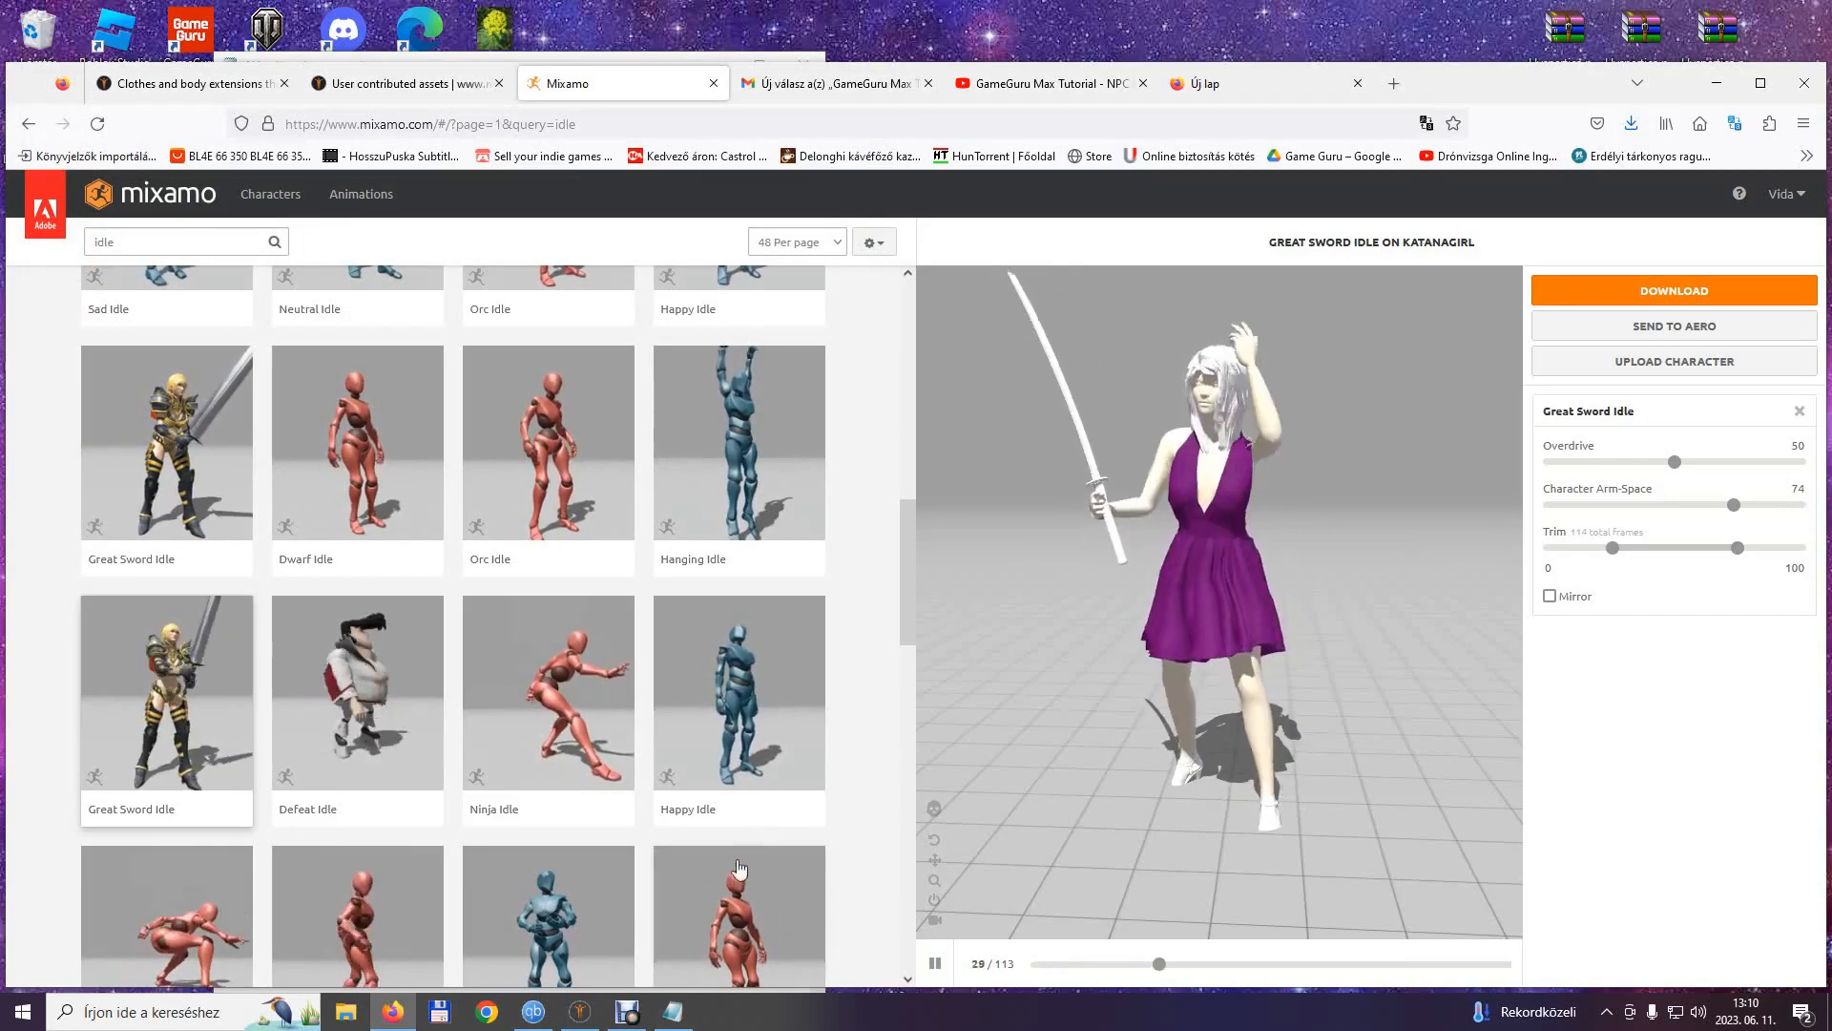
Review the finished frame-count note, minimize Notepad and the browser, and switch to the GameGuru MAX level editor.
left_click(673, 1012)
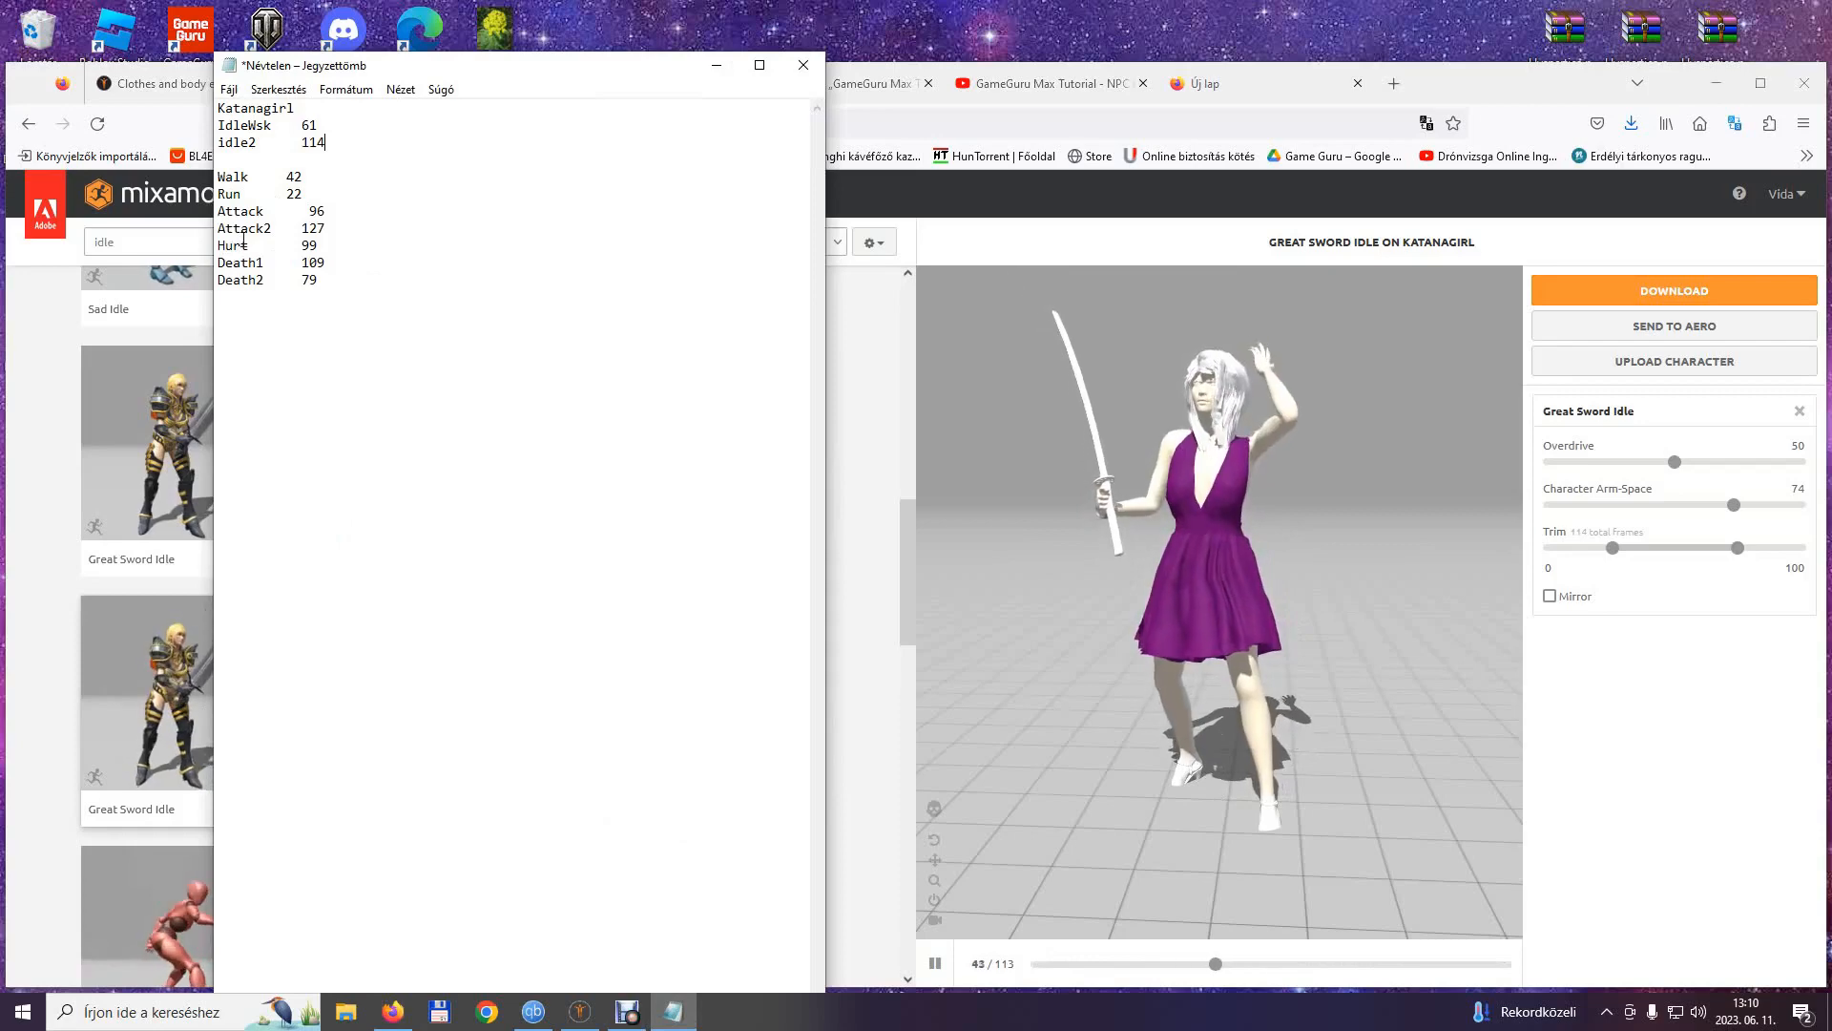
left_click(716, 64)
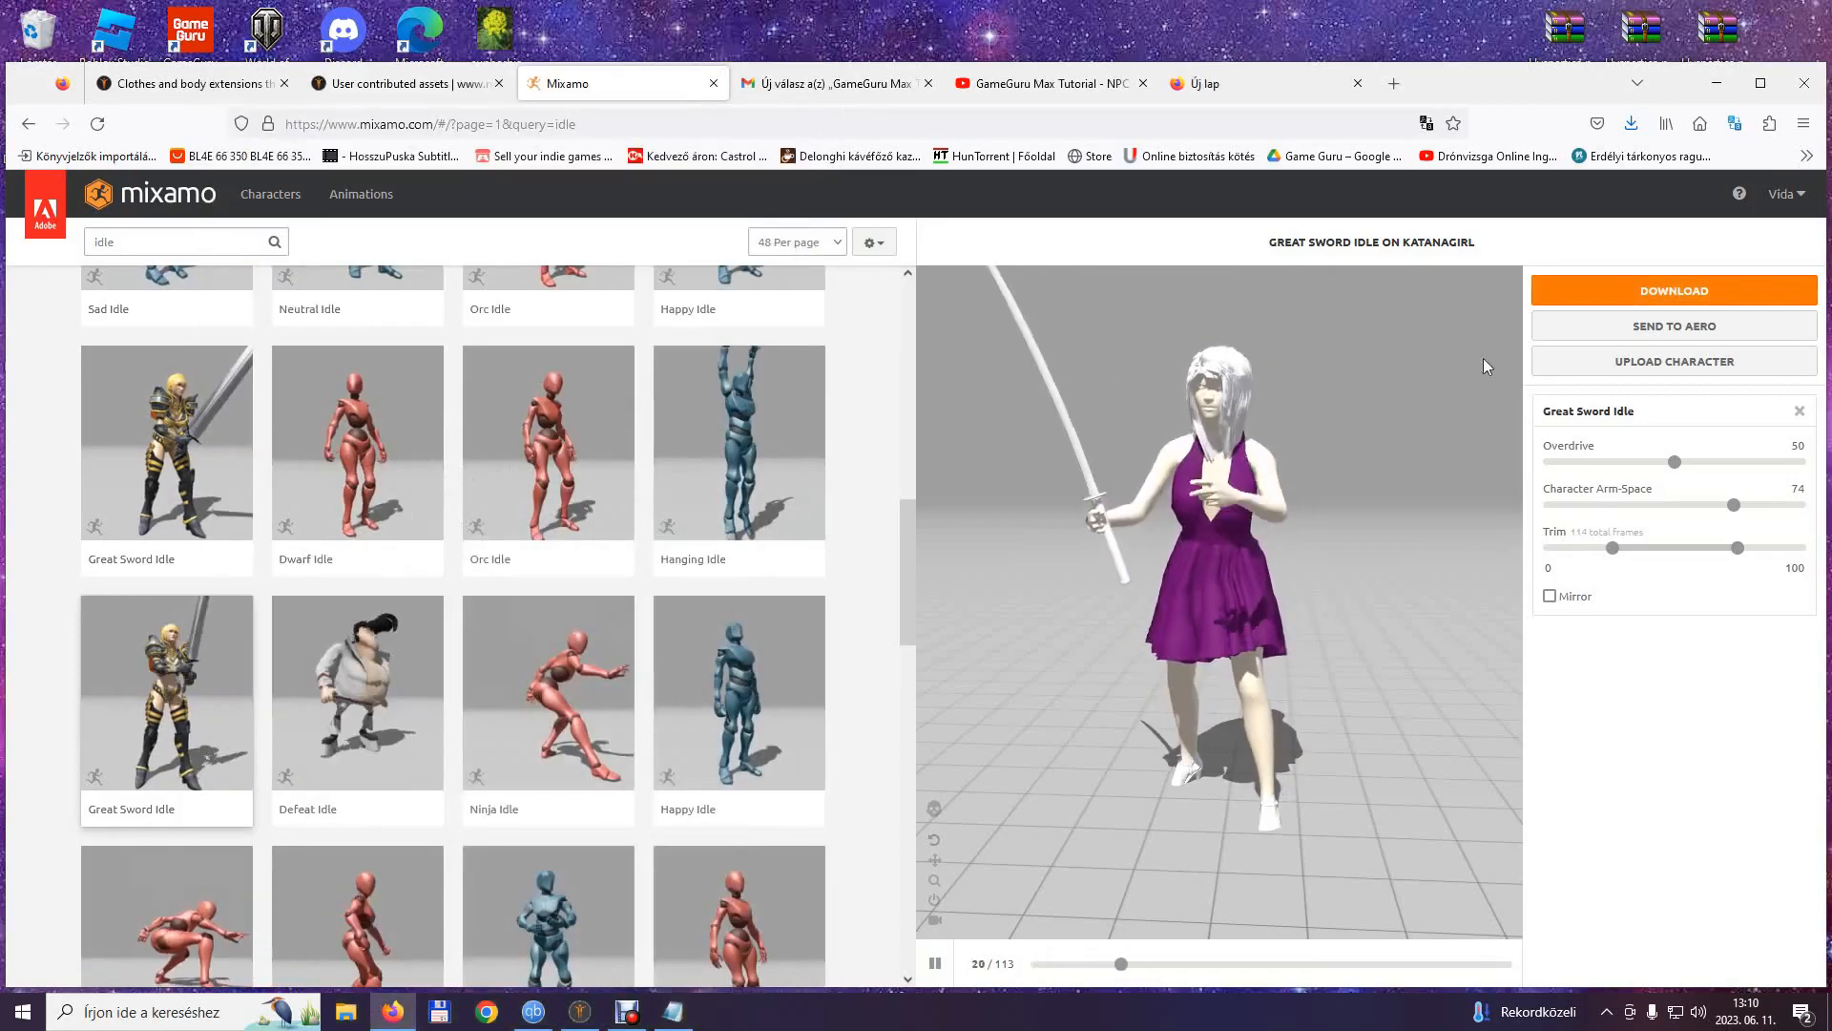
left_click(1729, 92)
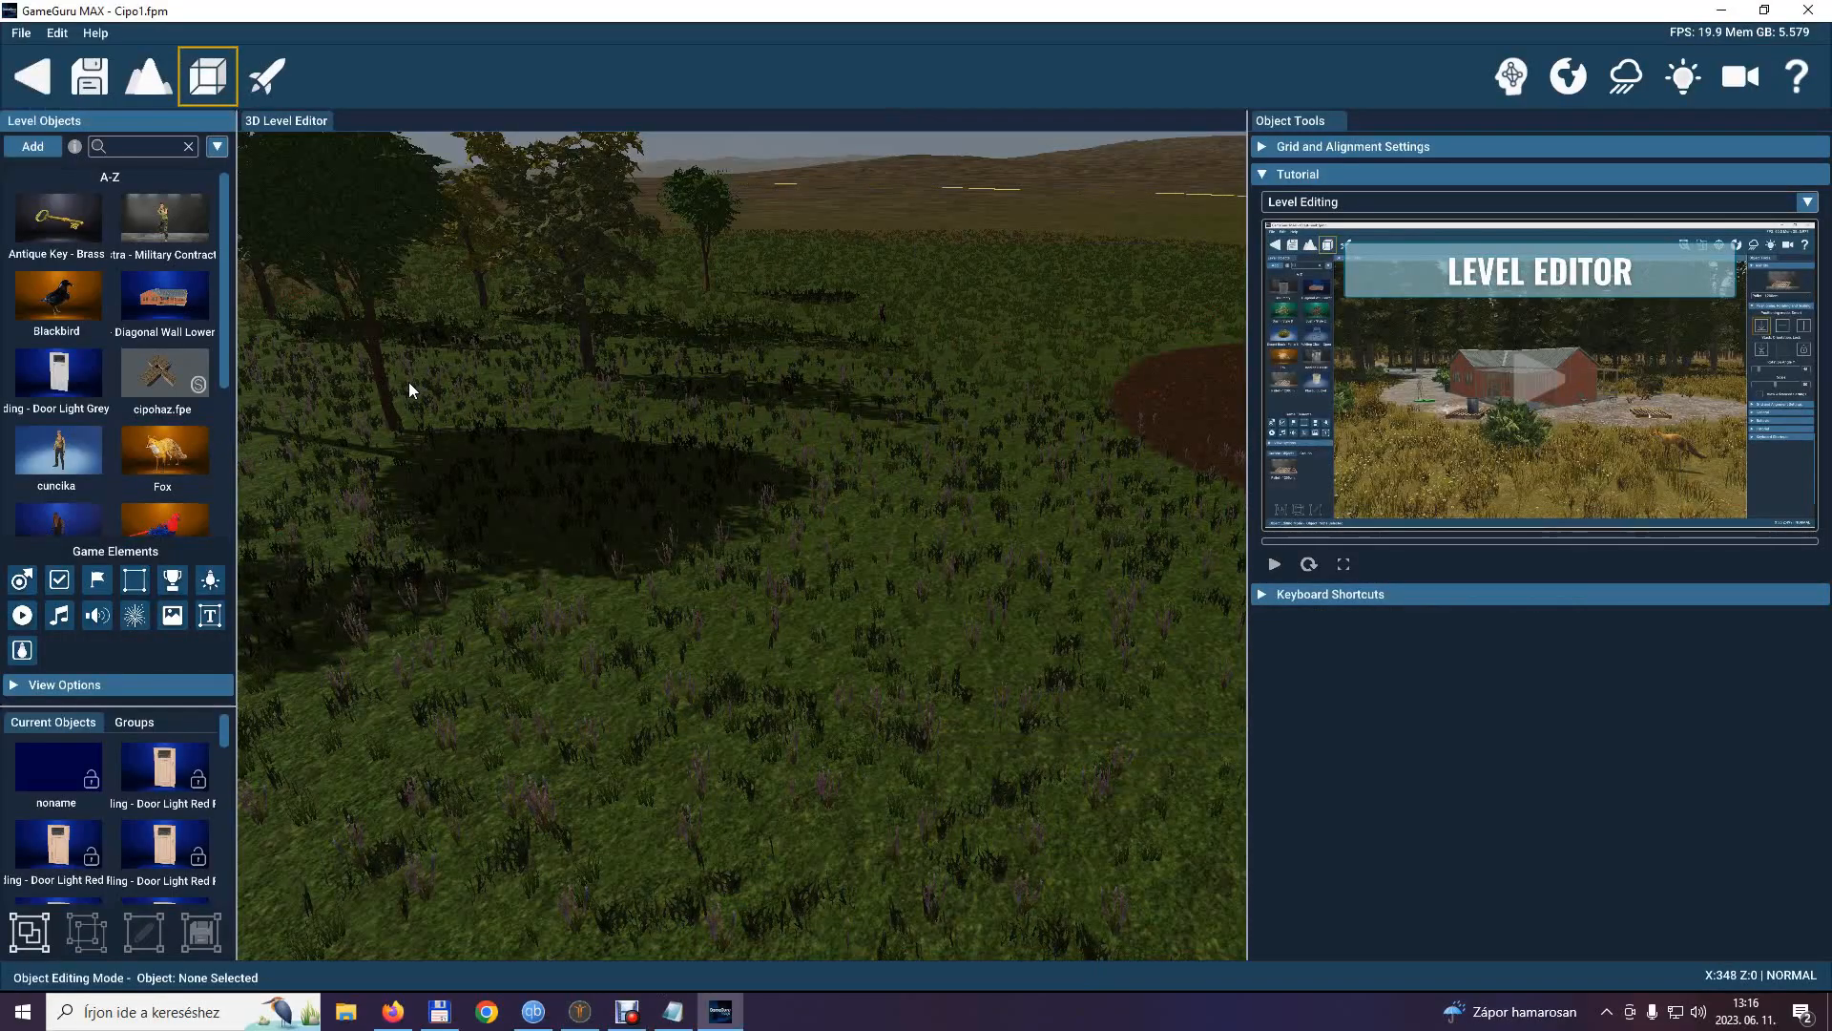
Import the 3D model KGIdlewsk.fbx from the xlimporter/Katanagirl folder as a new level object.
left_click(32, 146)
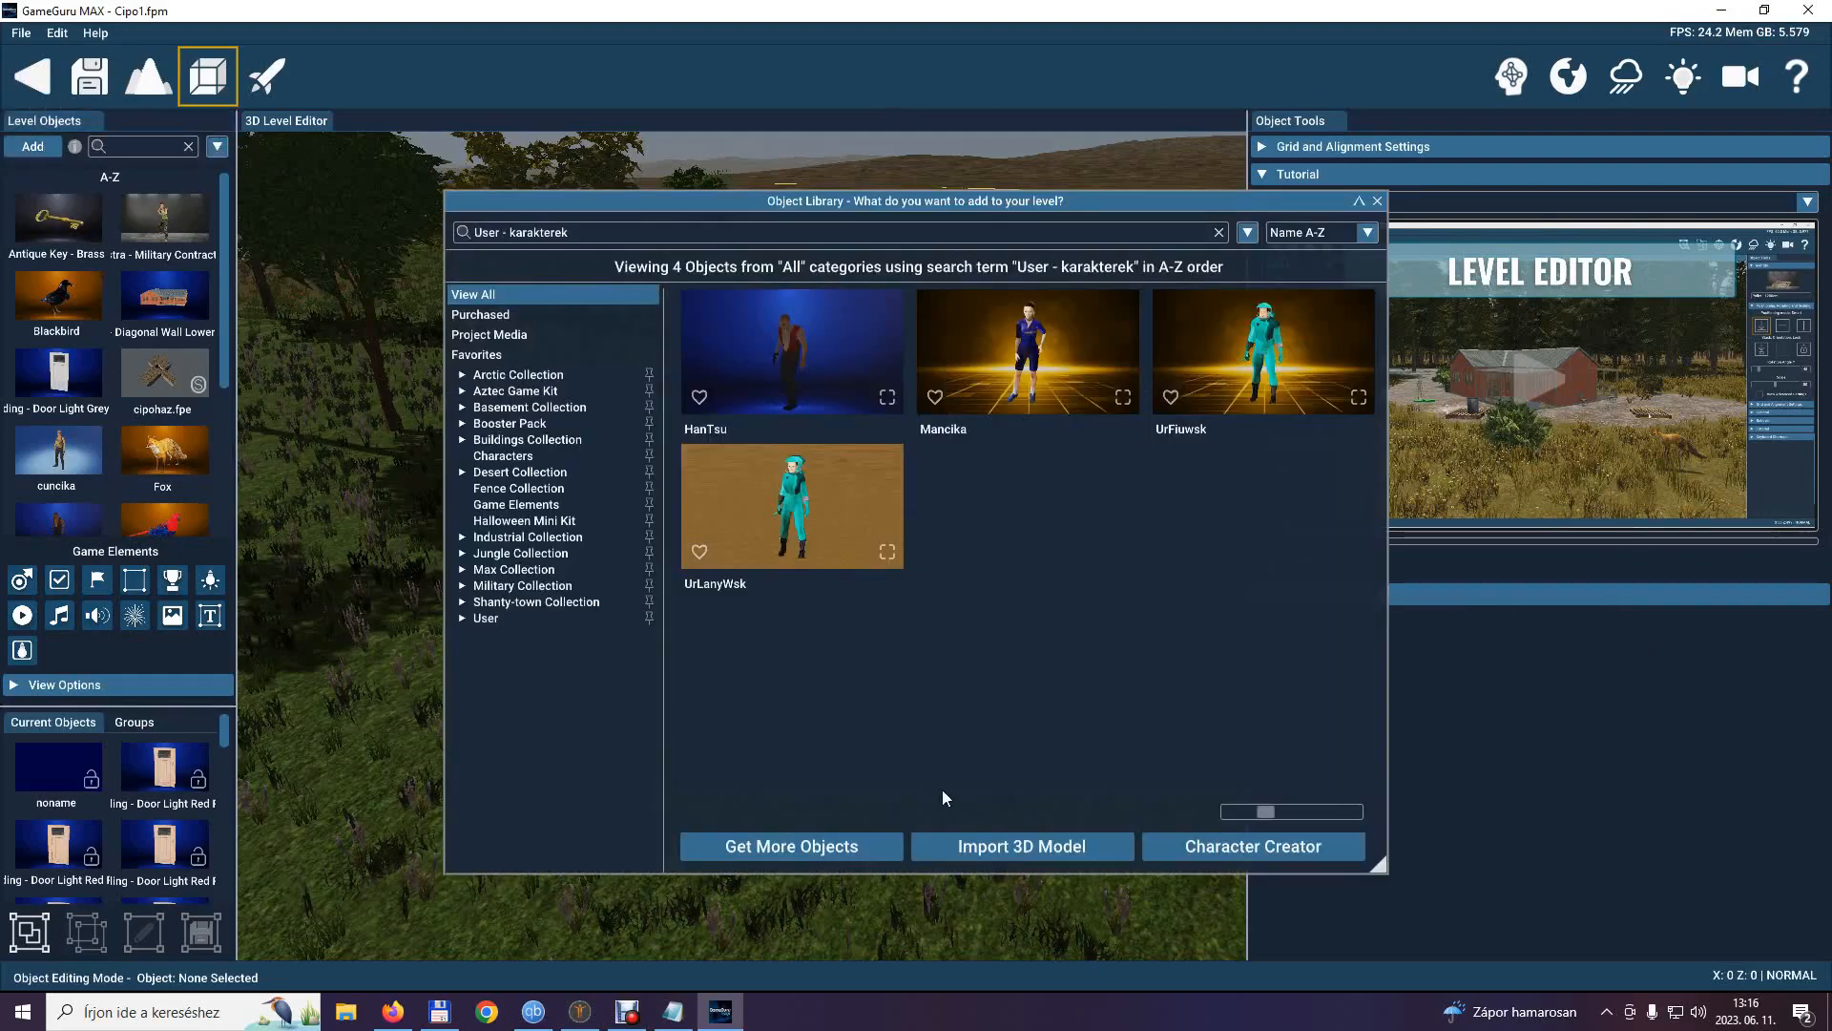
left_click(1006, 844)
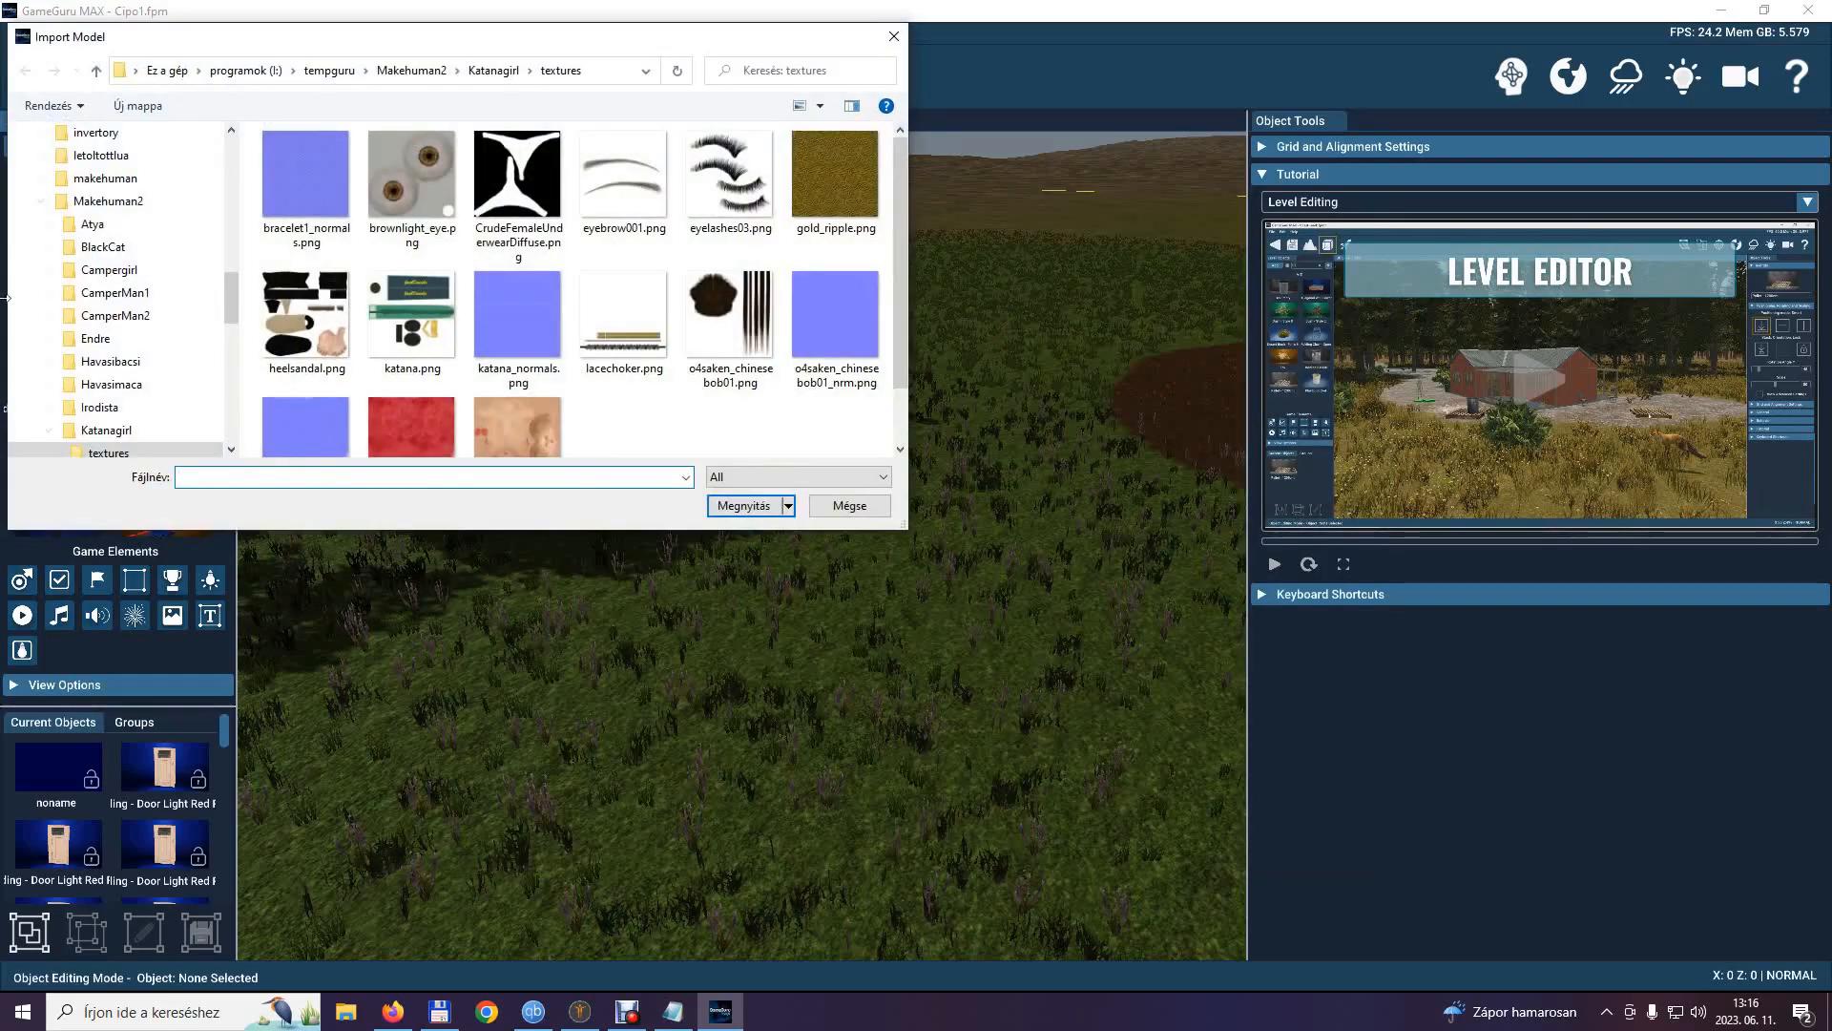
left_click(40, 201)
scroll(64, 320, "down", 1)
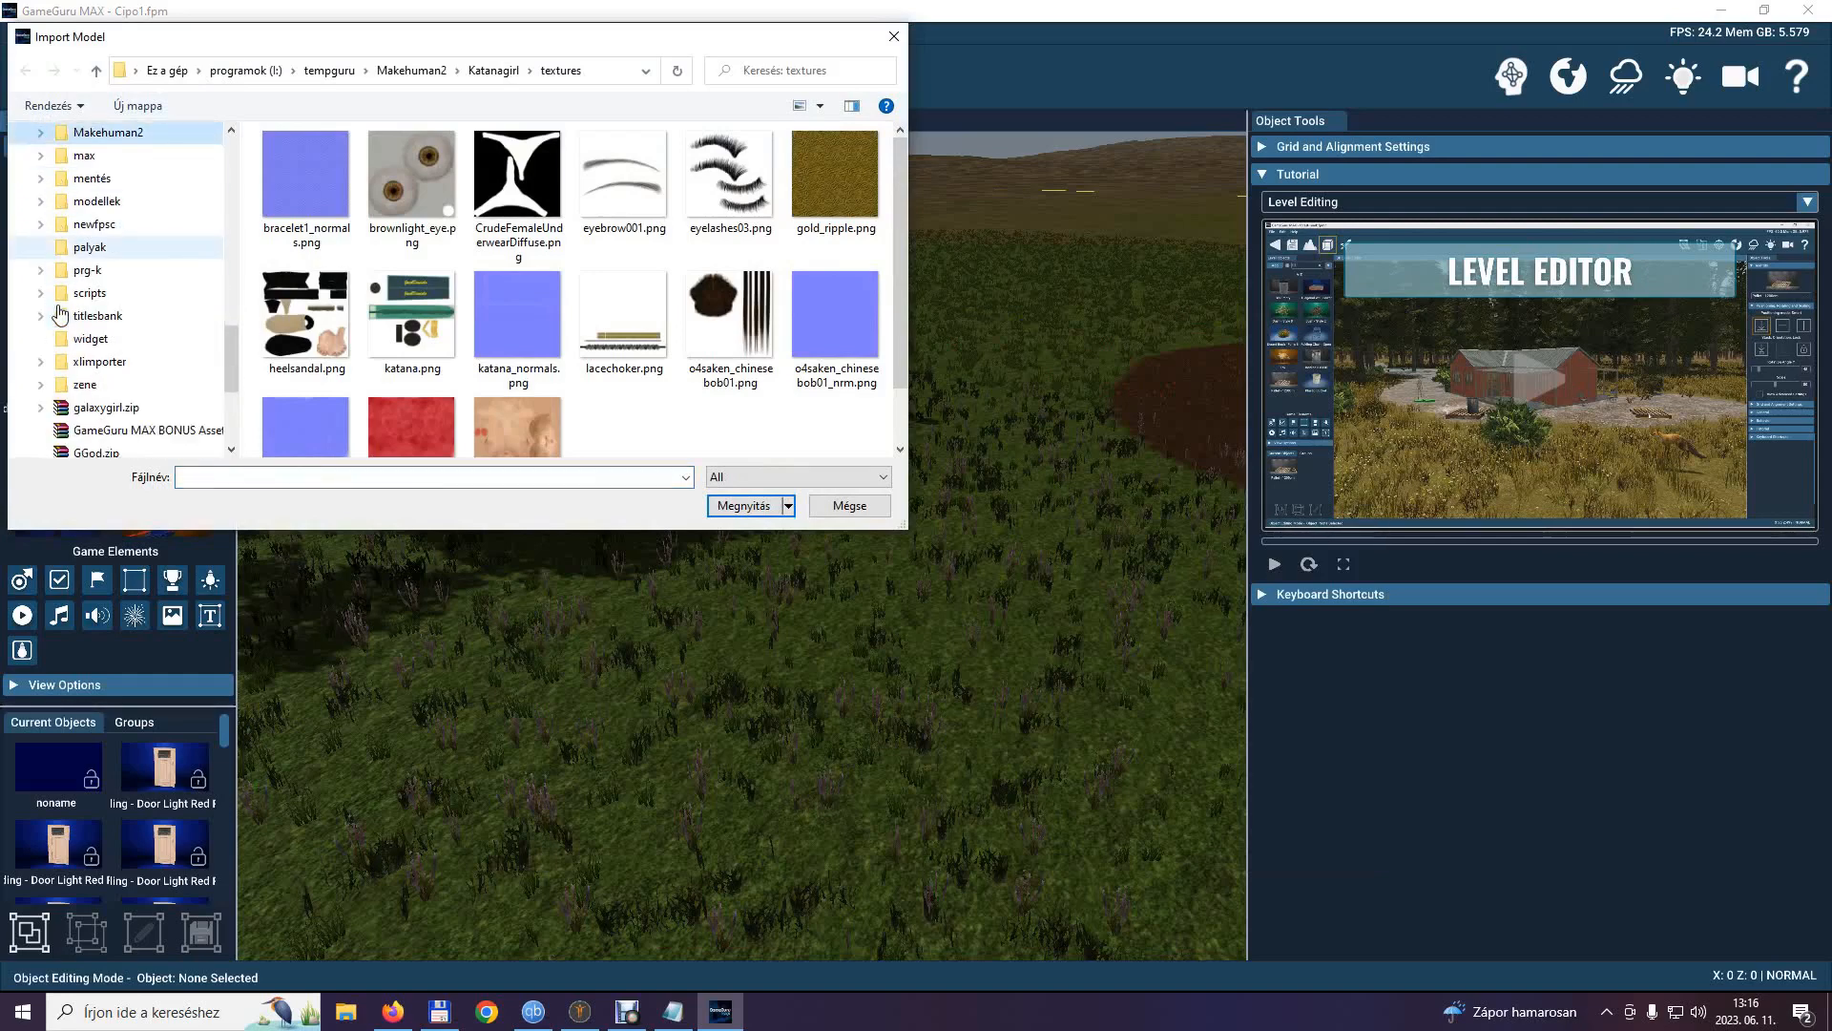
left_click(41, 361)
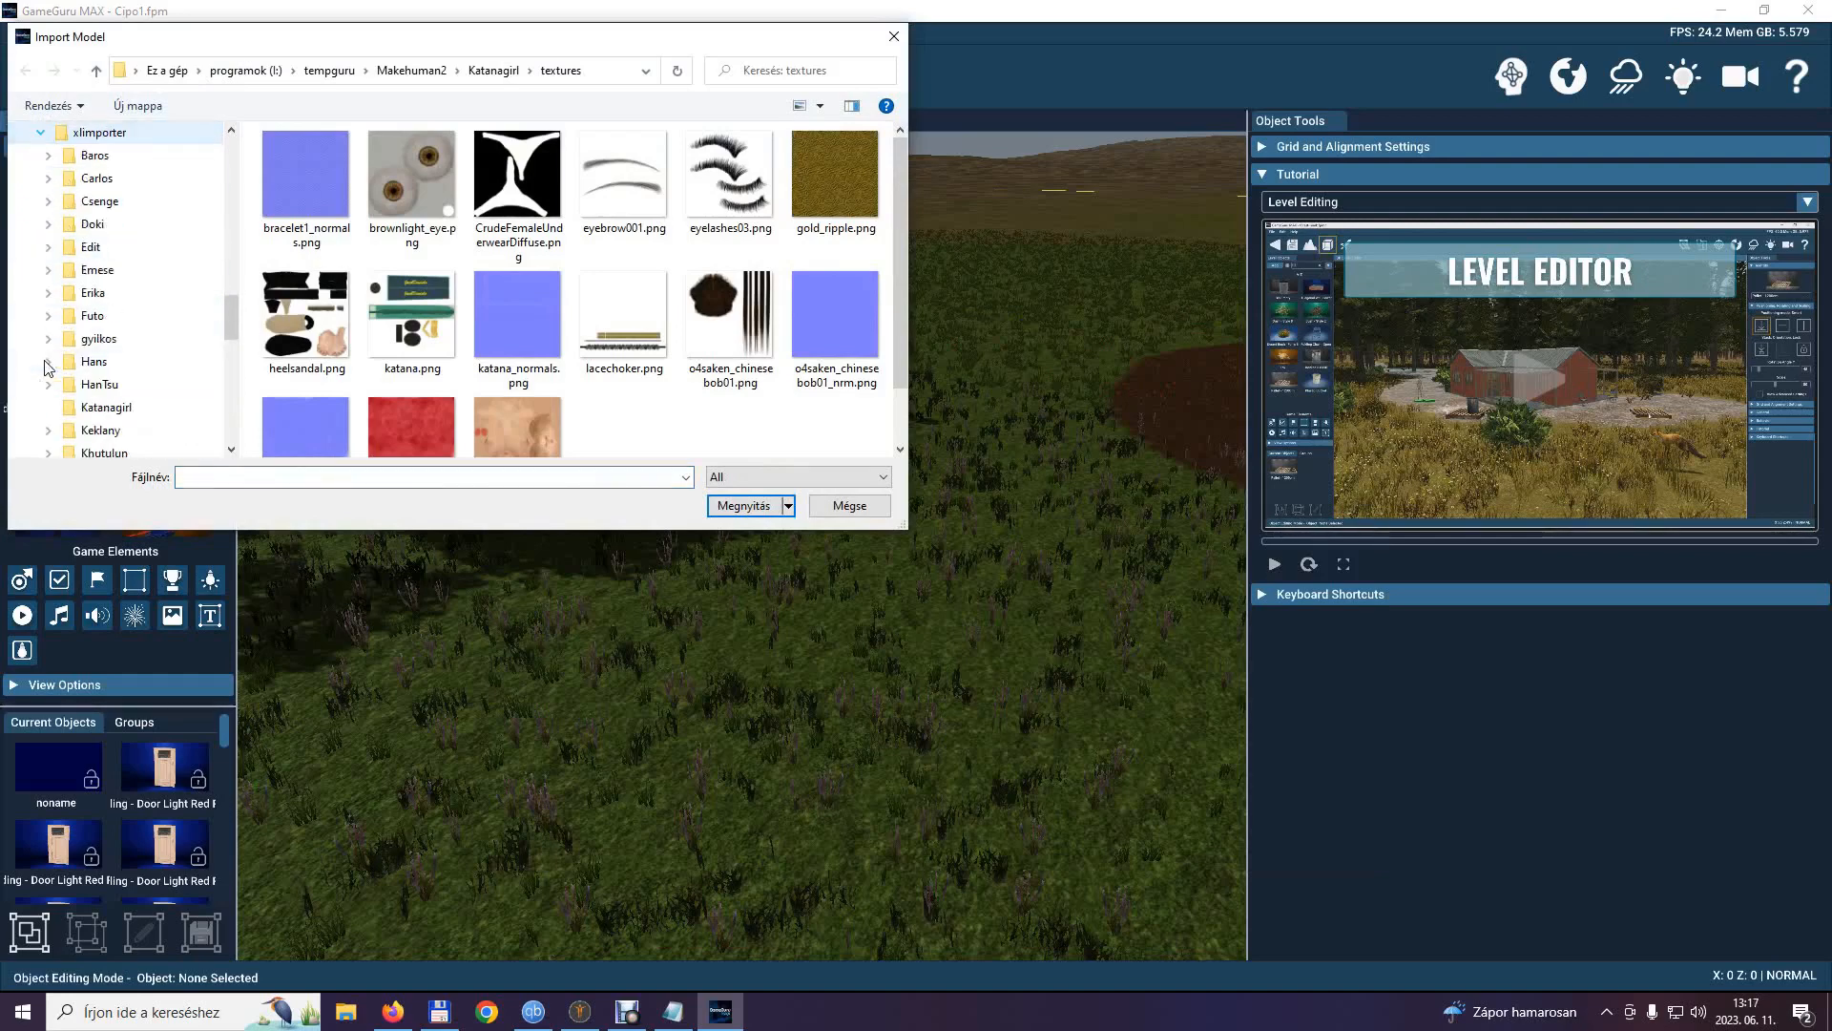
left_click(100, 407)
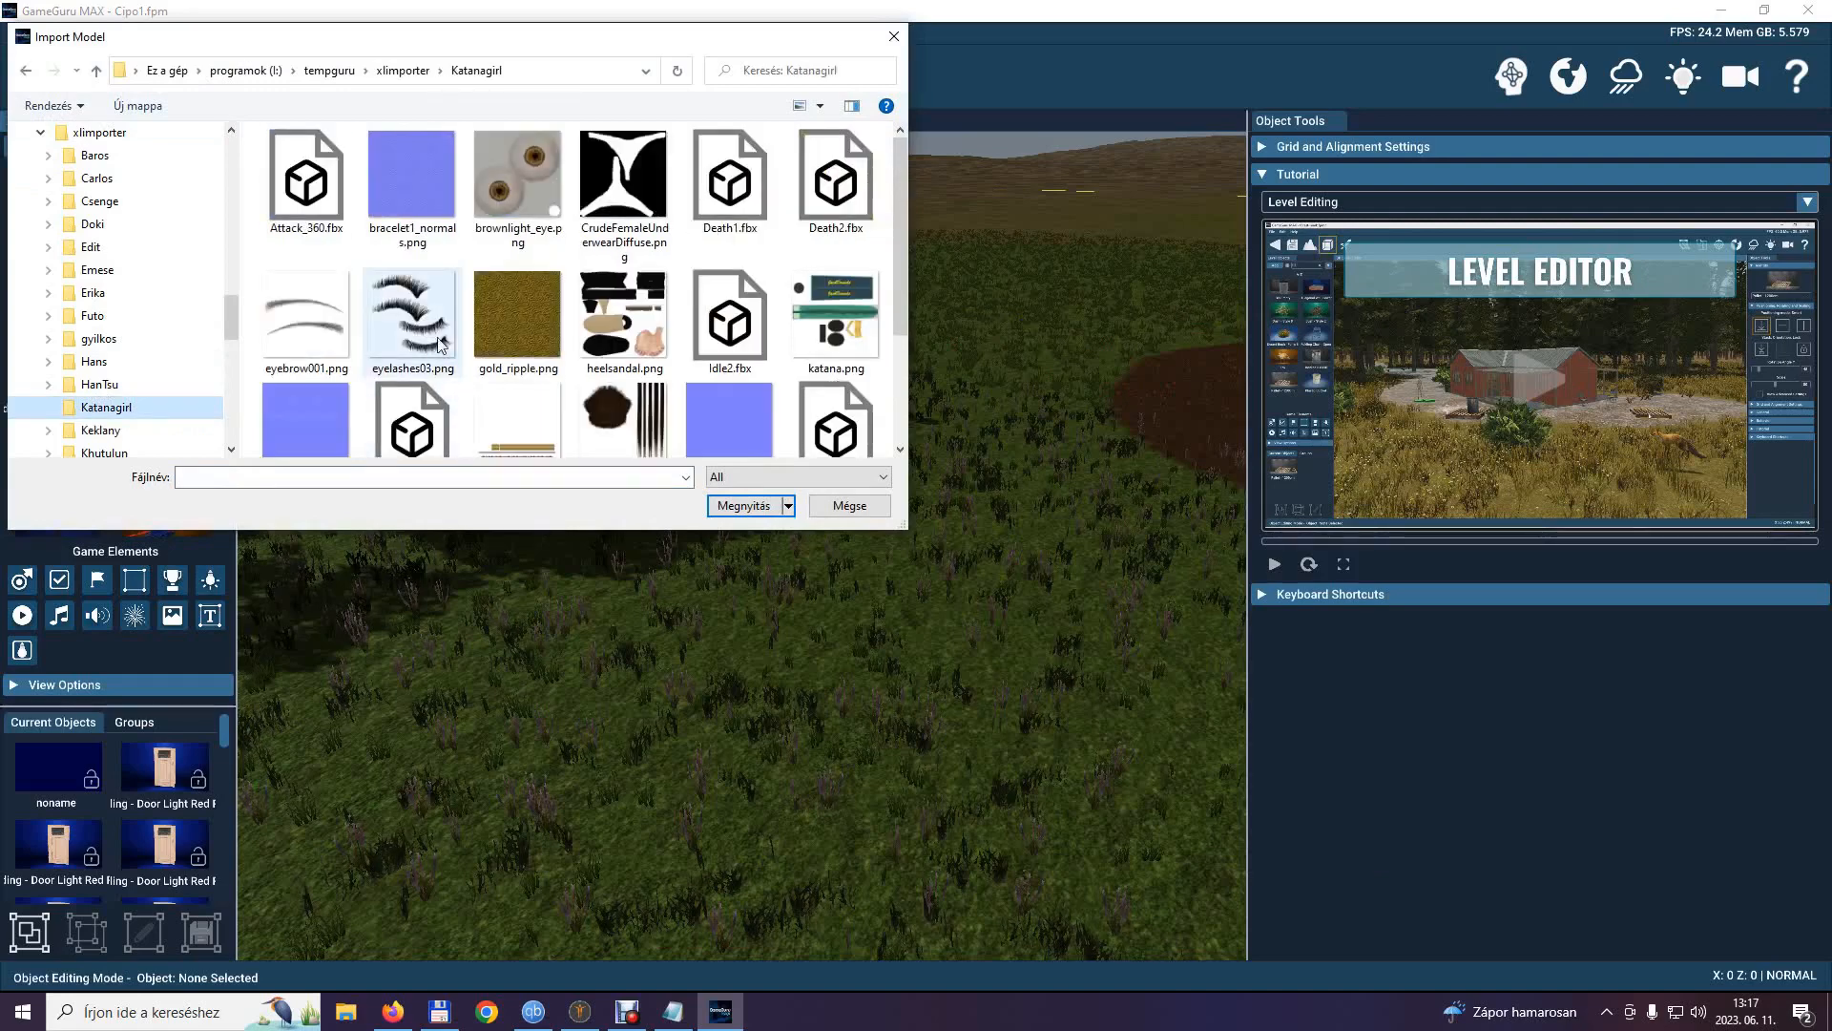
scroll(437, 336, "down", 2)
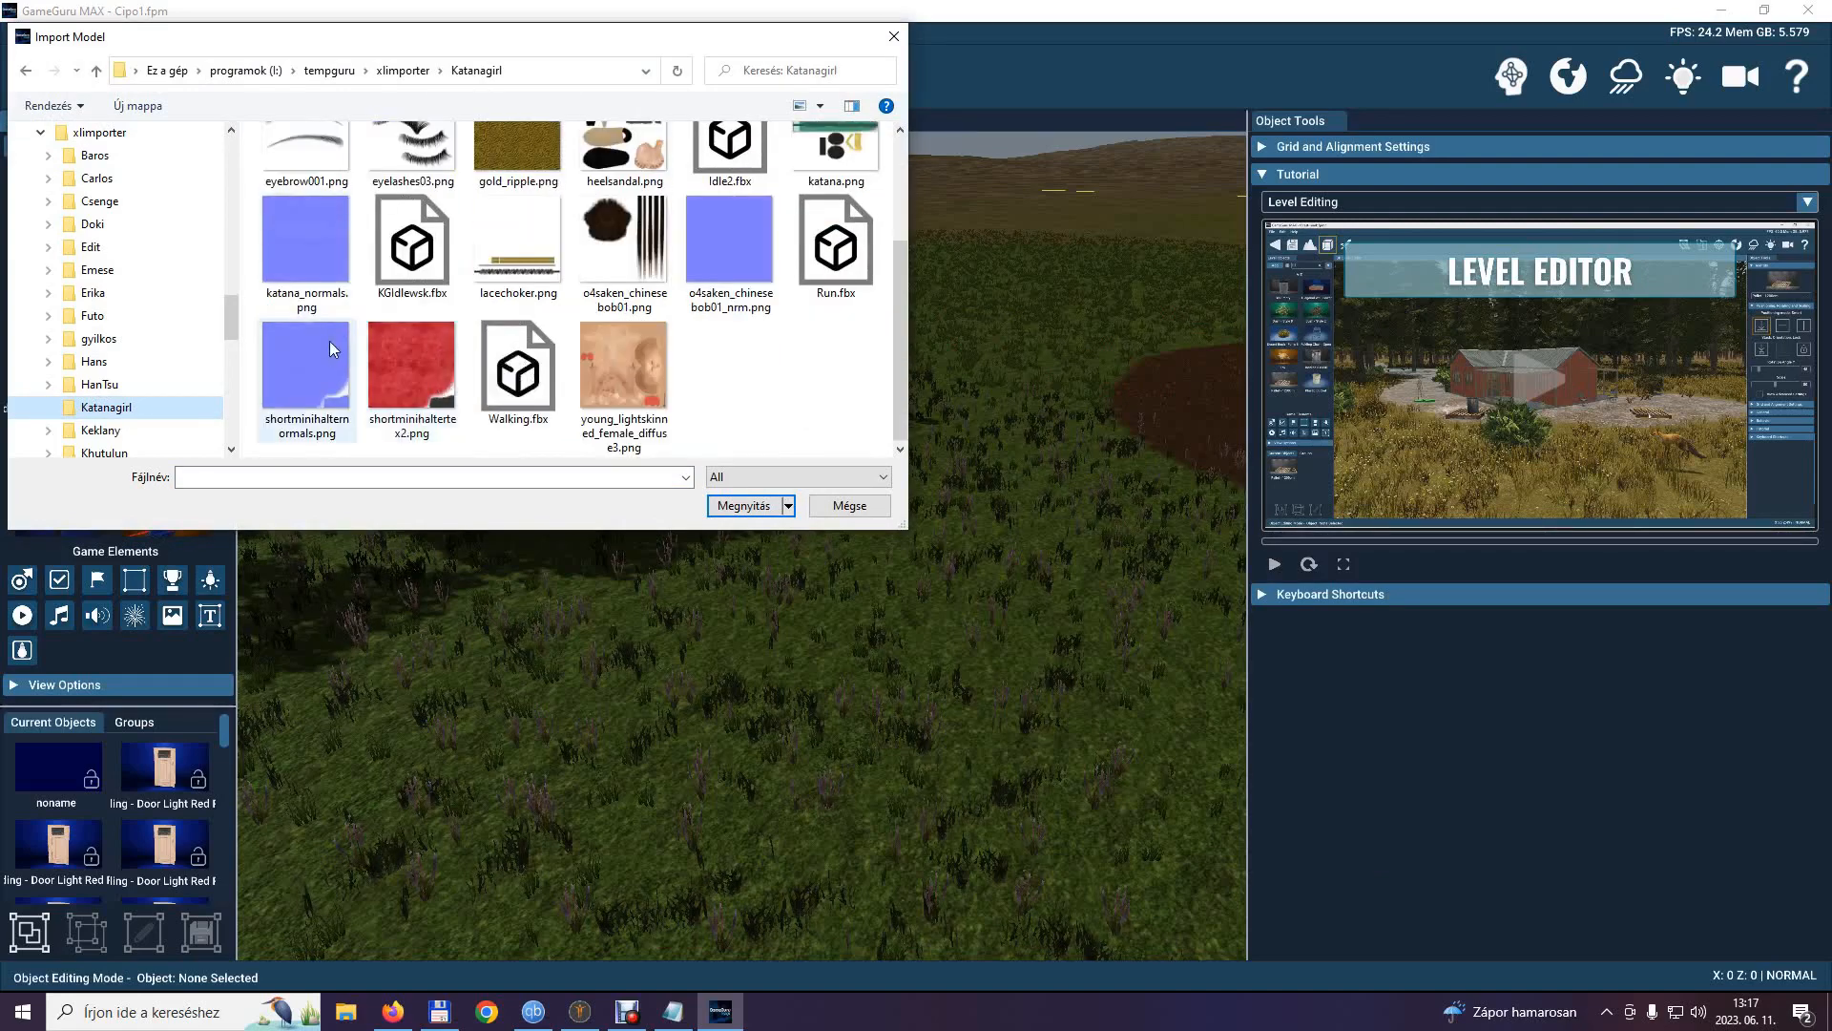
double_click(411, 257)
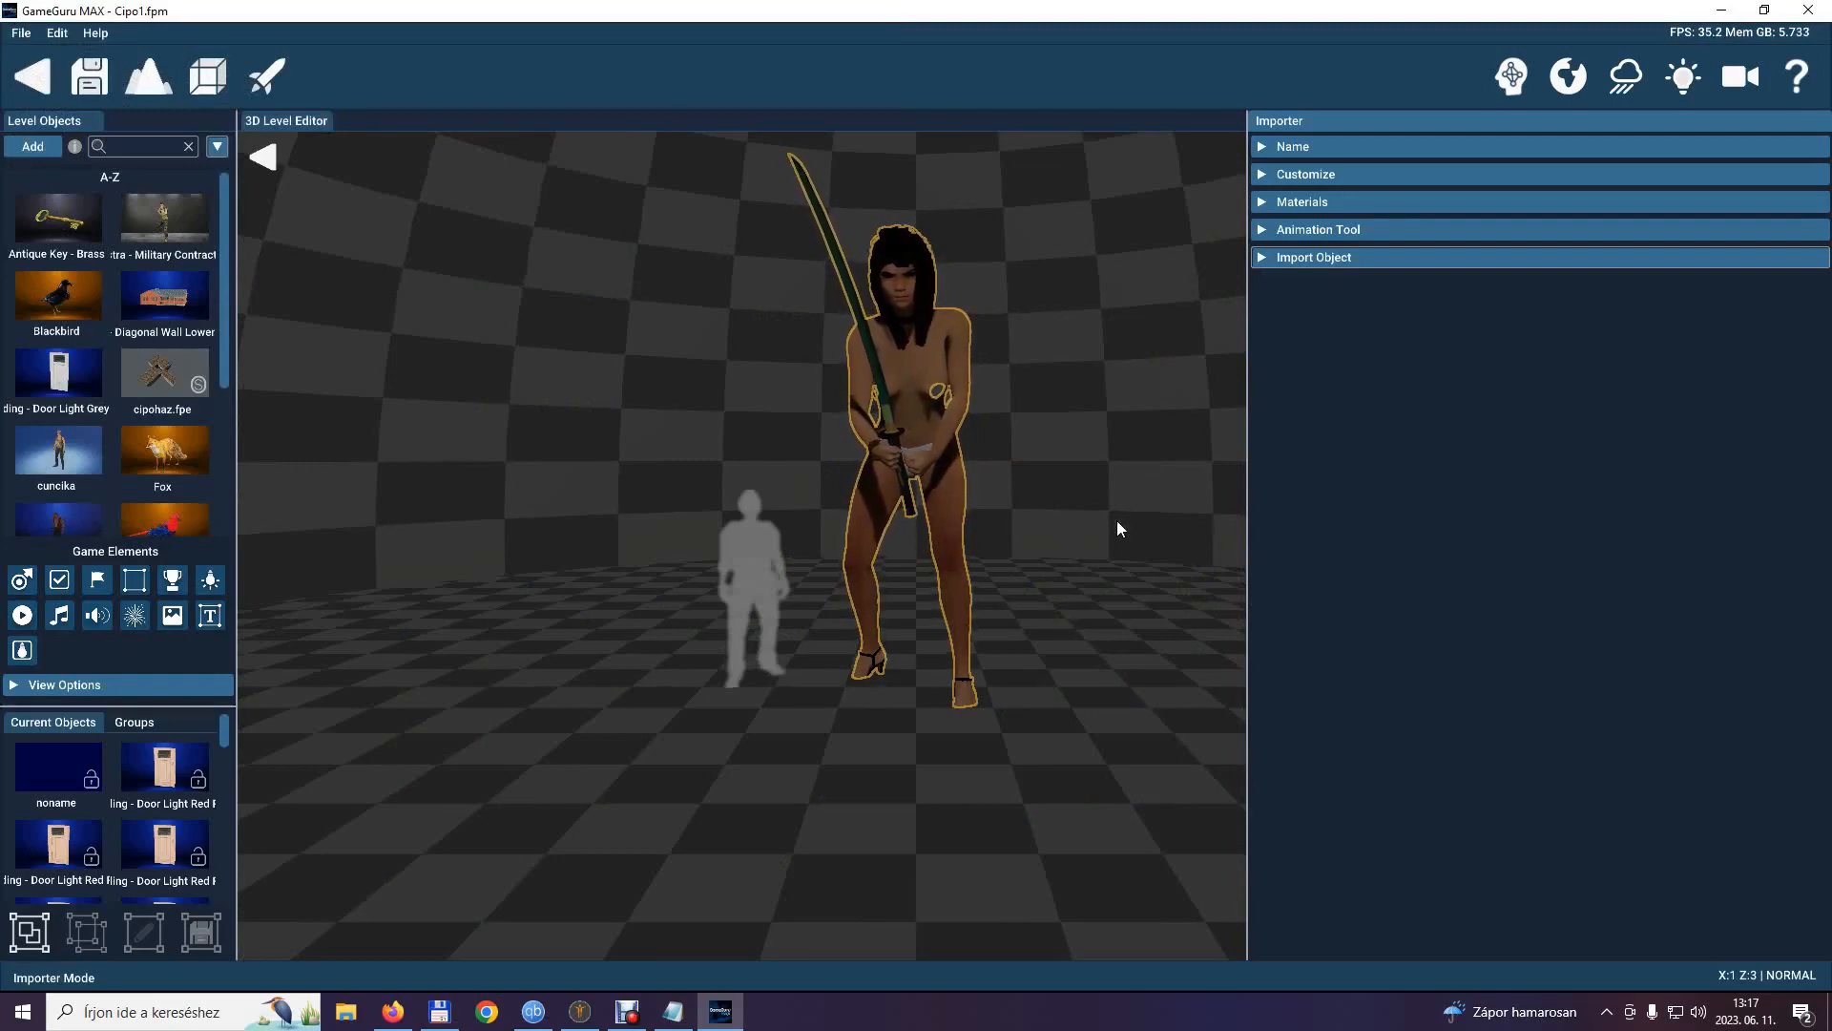
left_click(1073, 546)
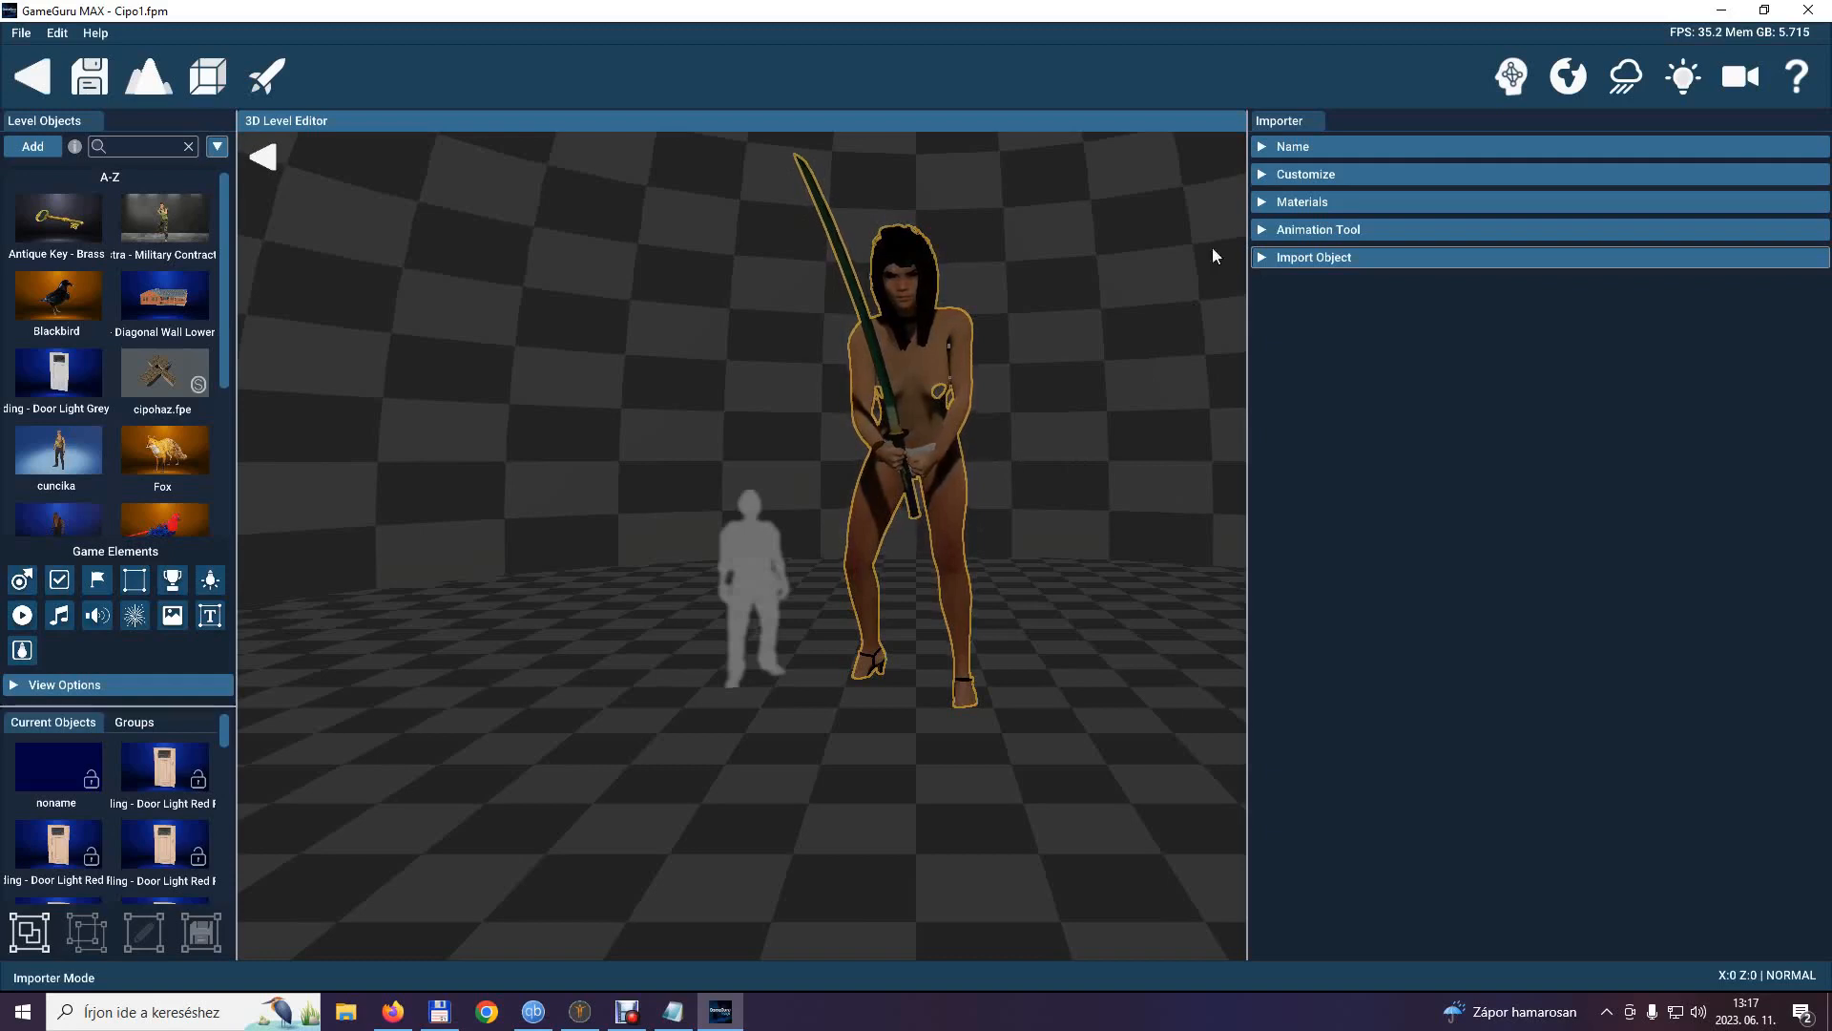
Rename the imported KGIdlewsk object to KatanaGirl.
left_click(1270, 145)
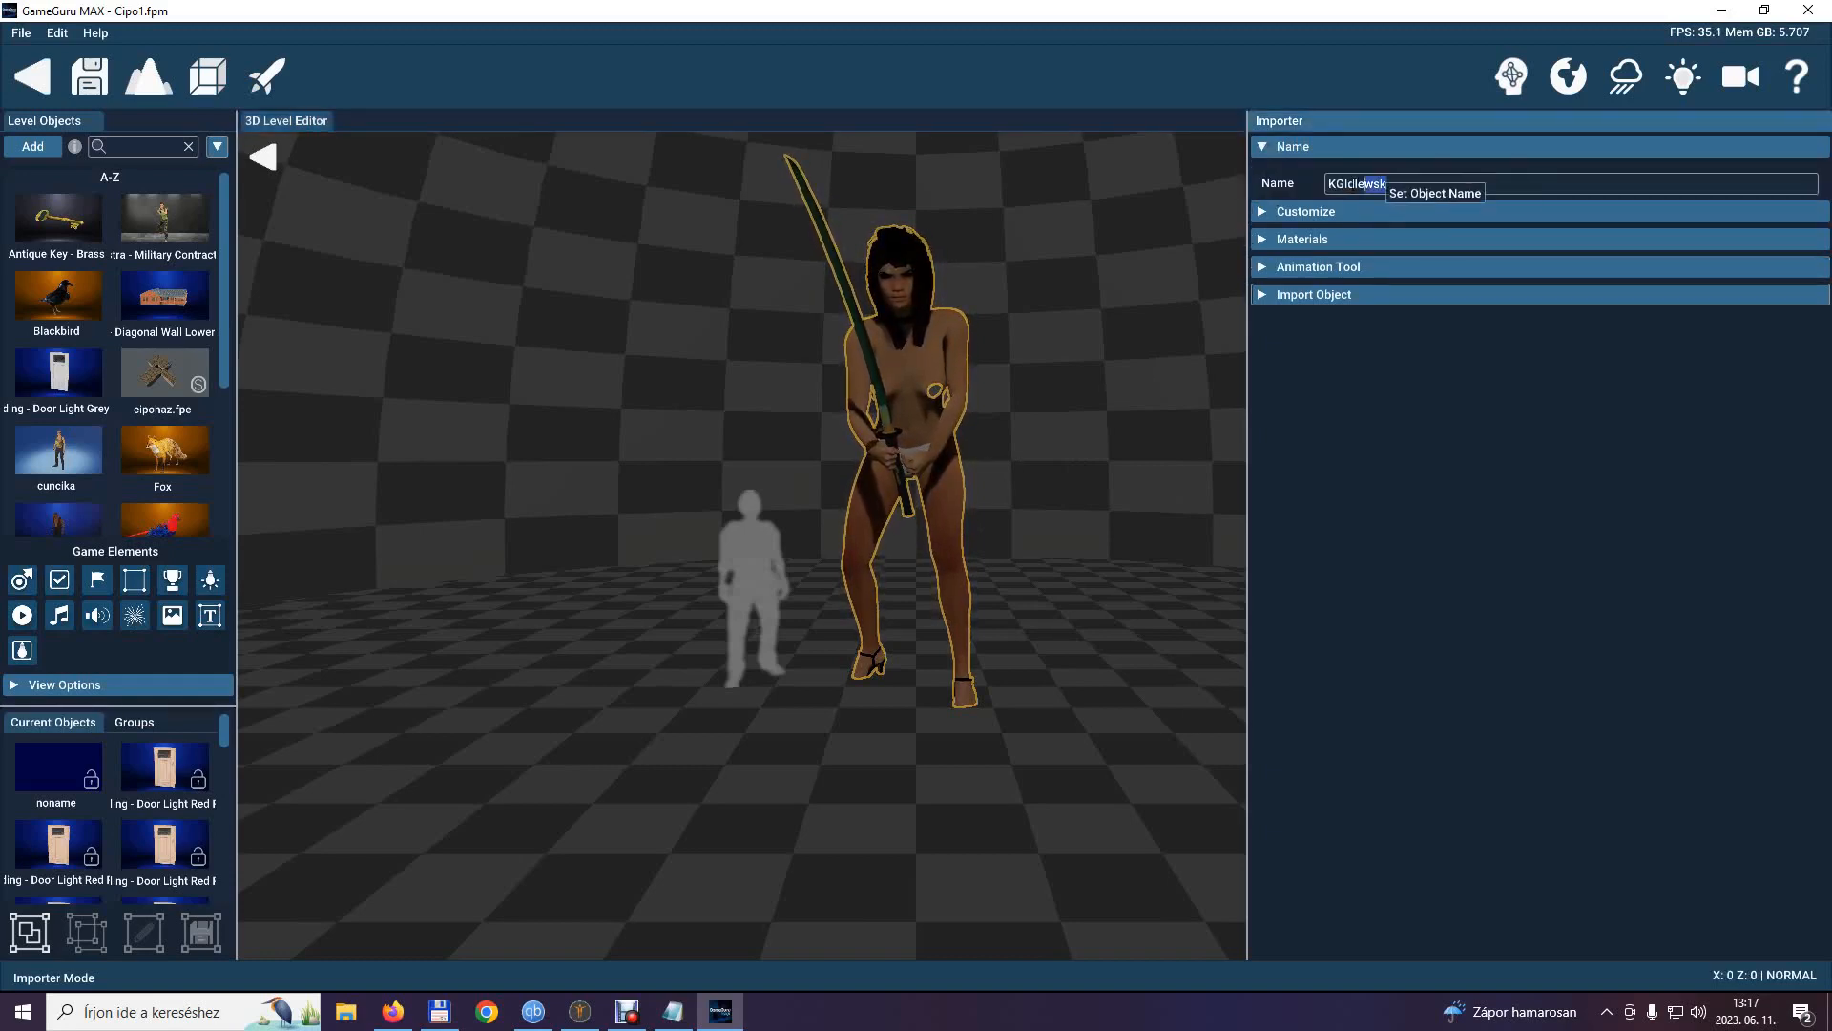
left_click_drag(1403, 181, 1319, 191)
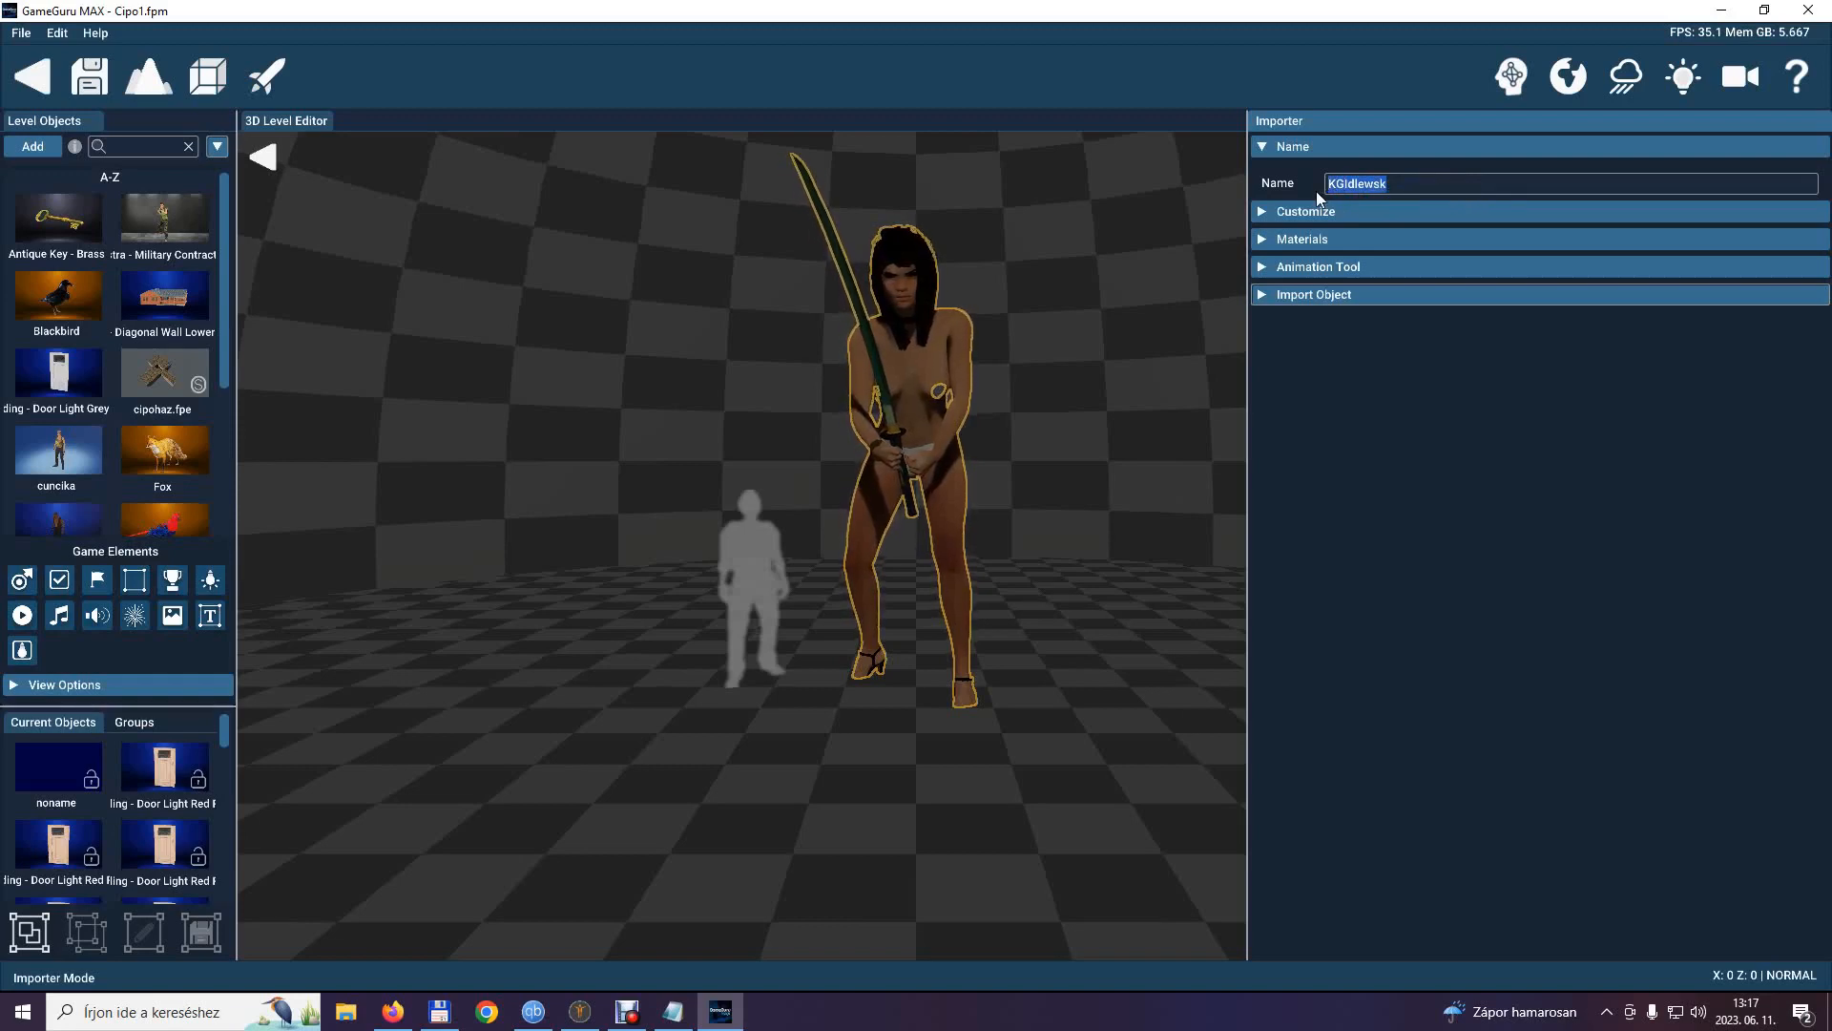
type("KatanaGi")
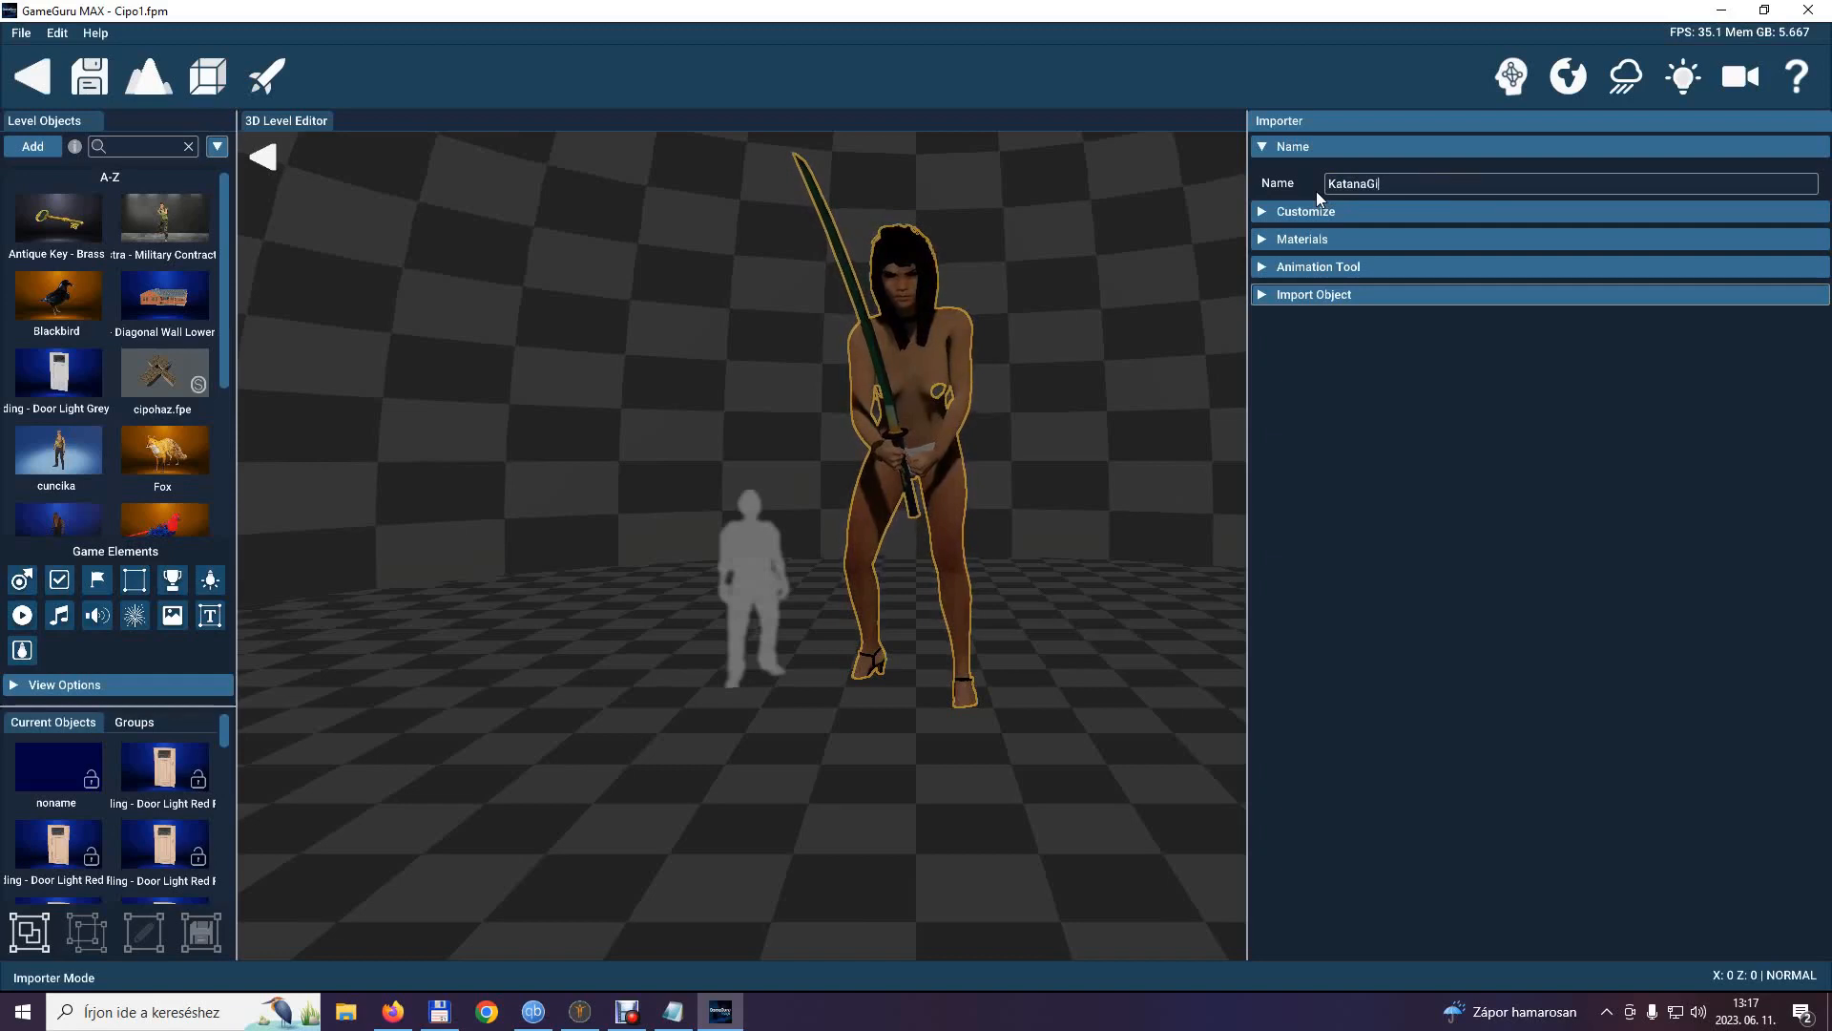
type("rl")
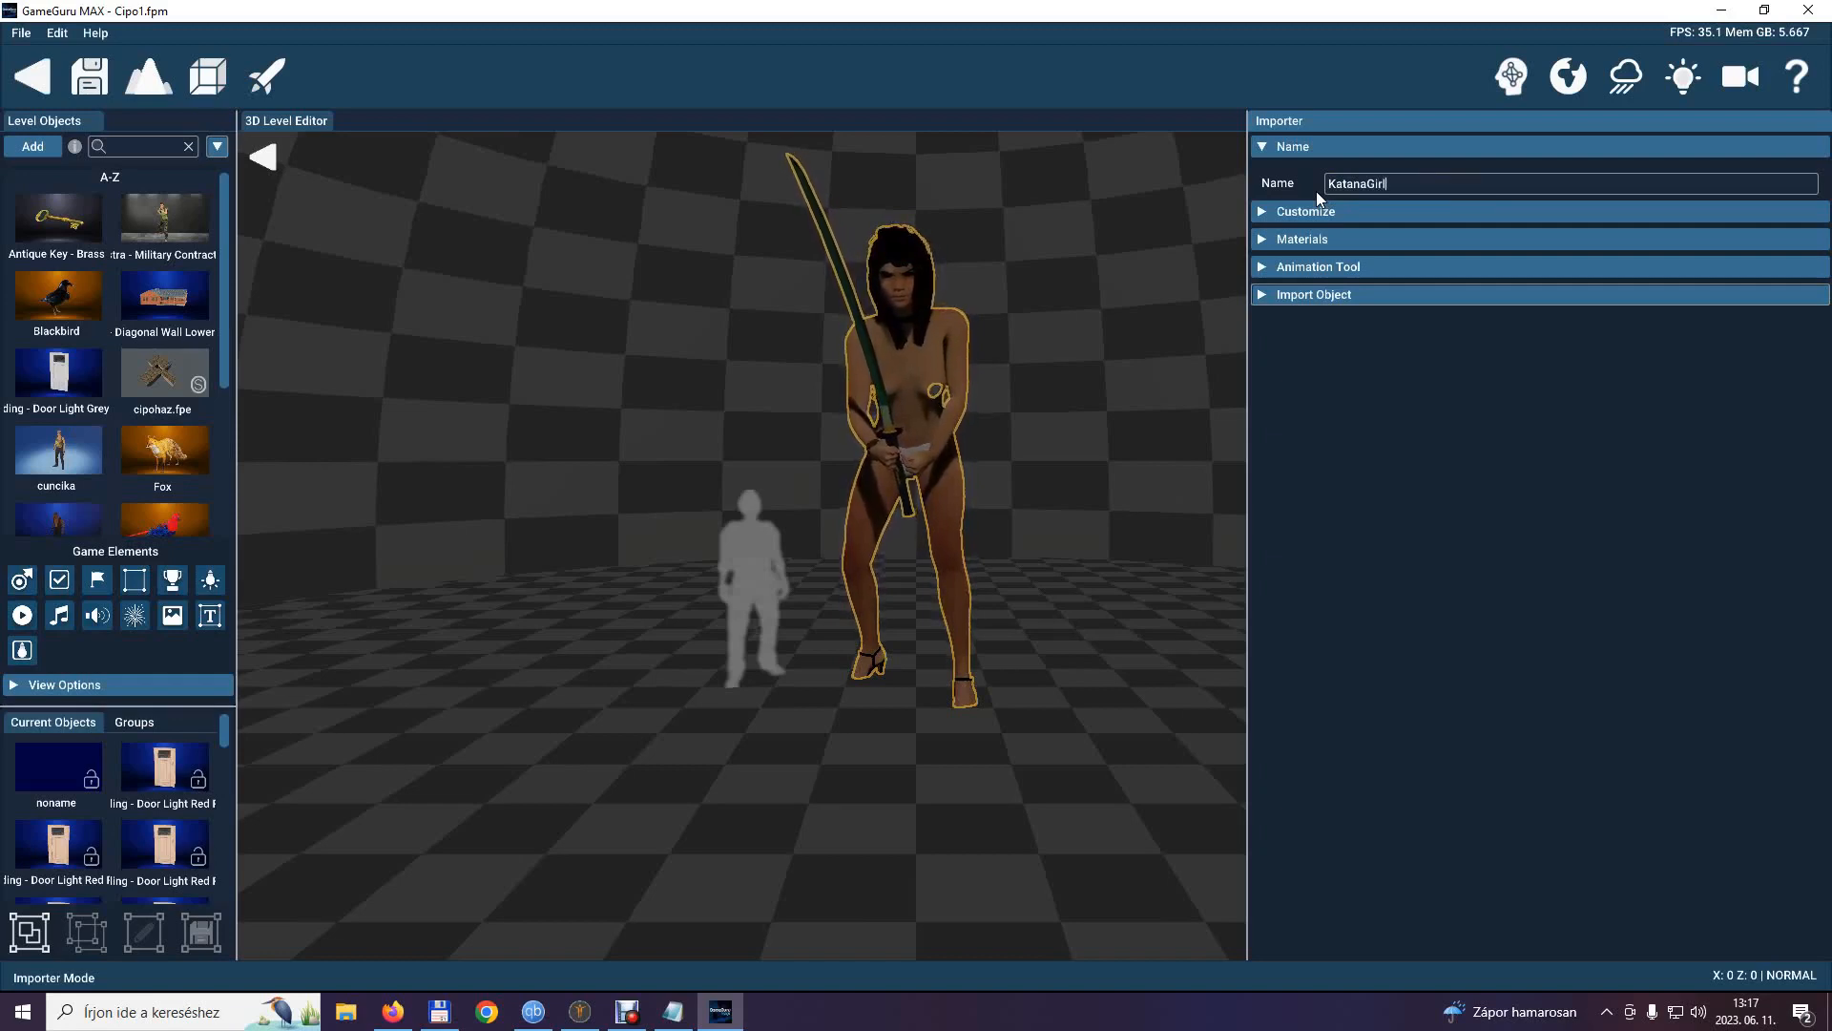
left_click(1256, 147)
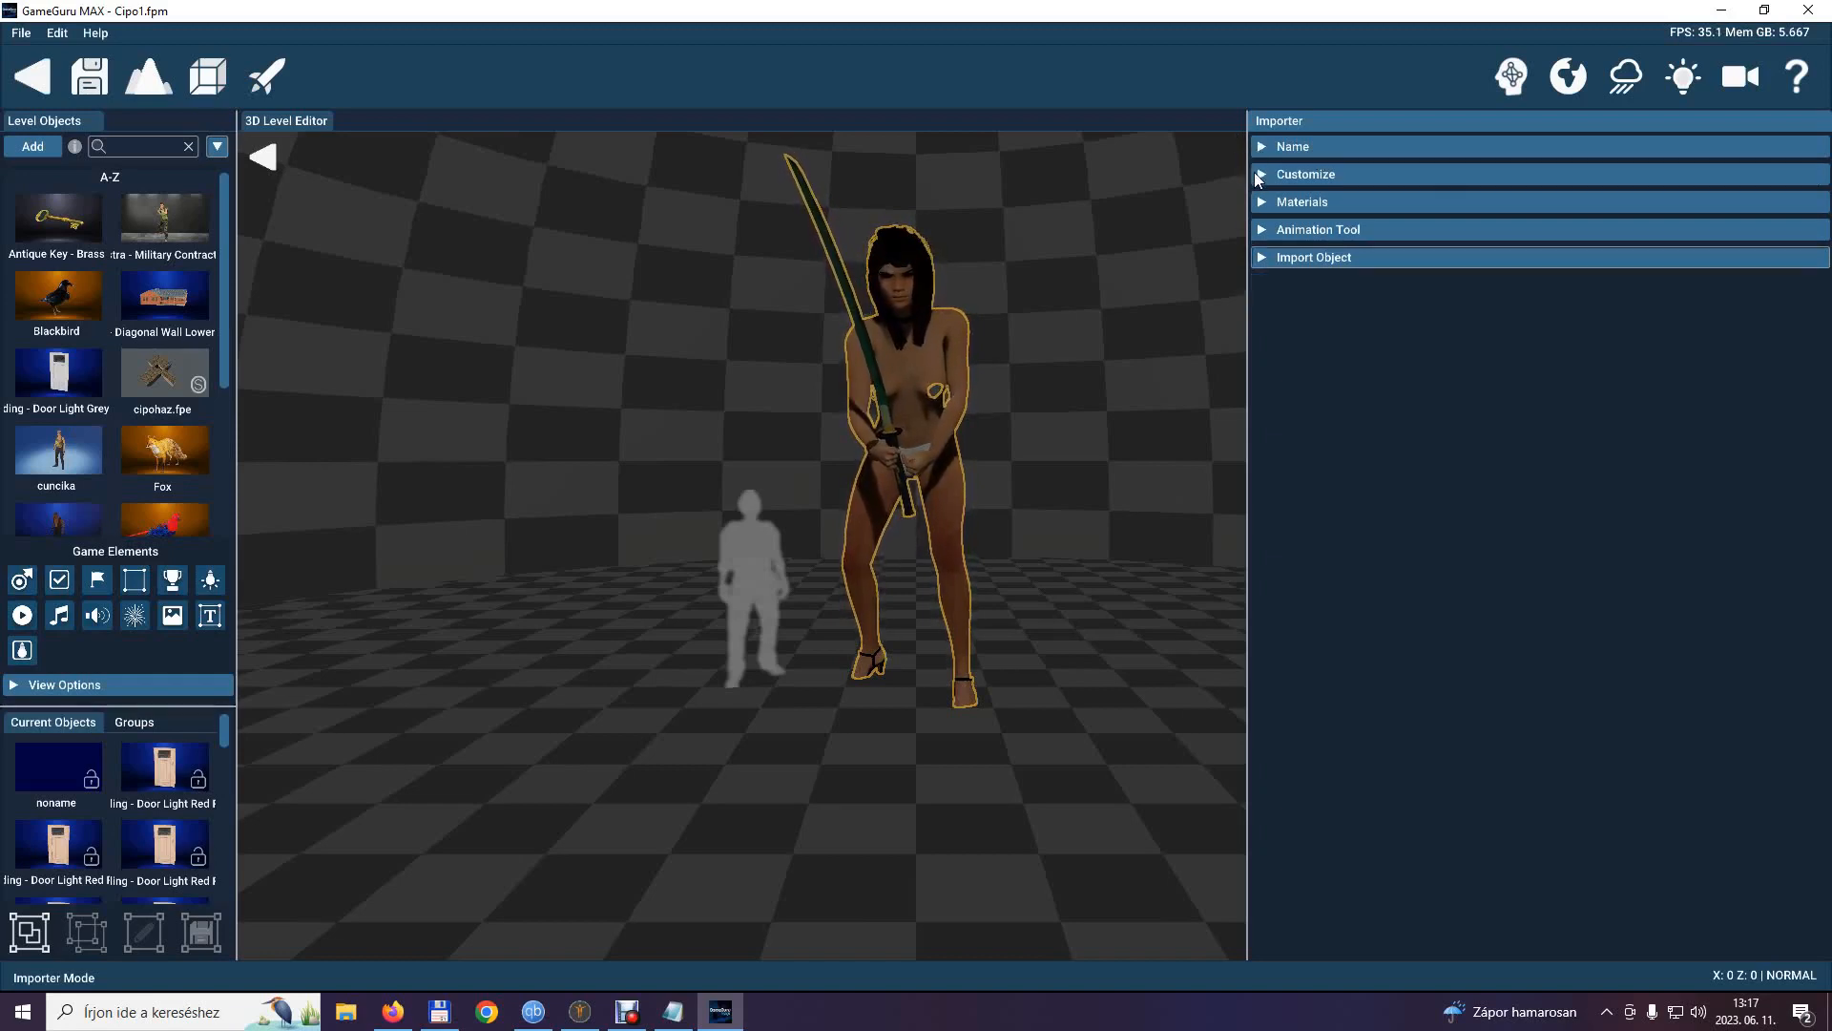
Scale the sword-holding model to 43 and turn on Find Floor for it.
left_click(1254, 173)
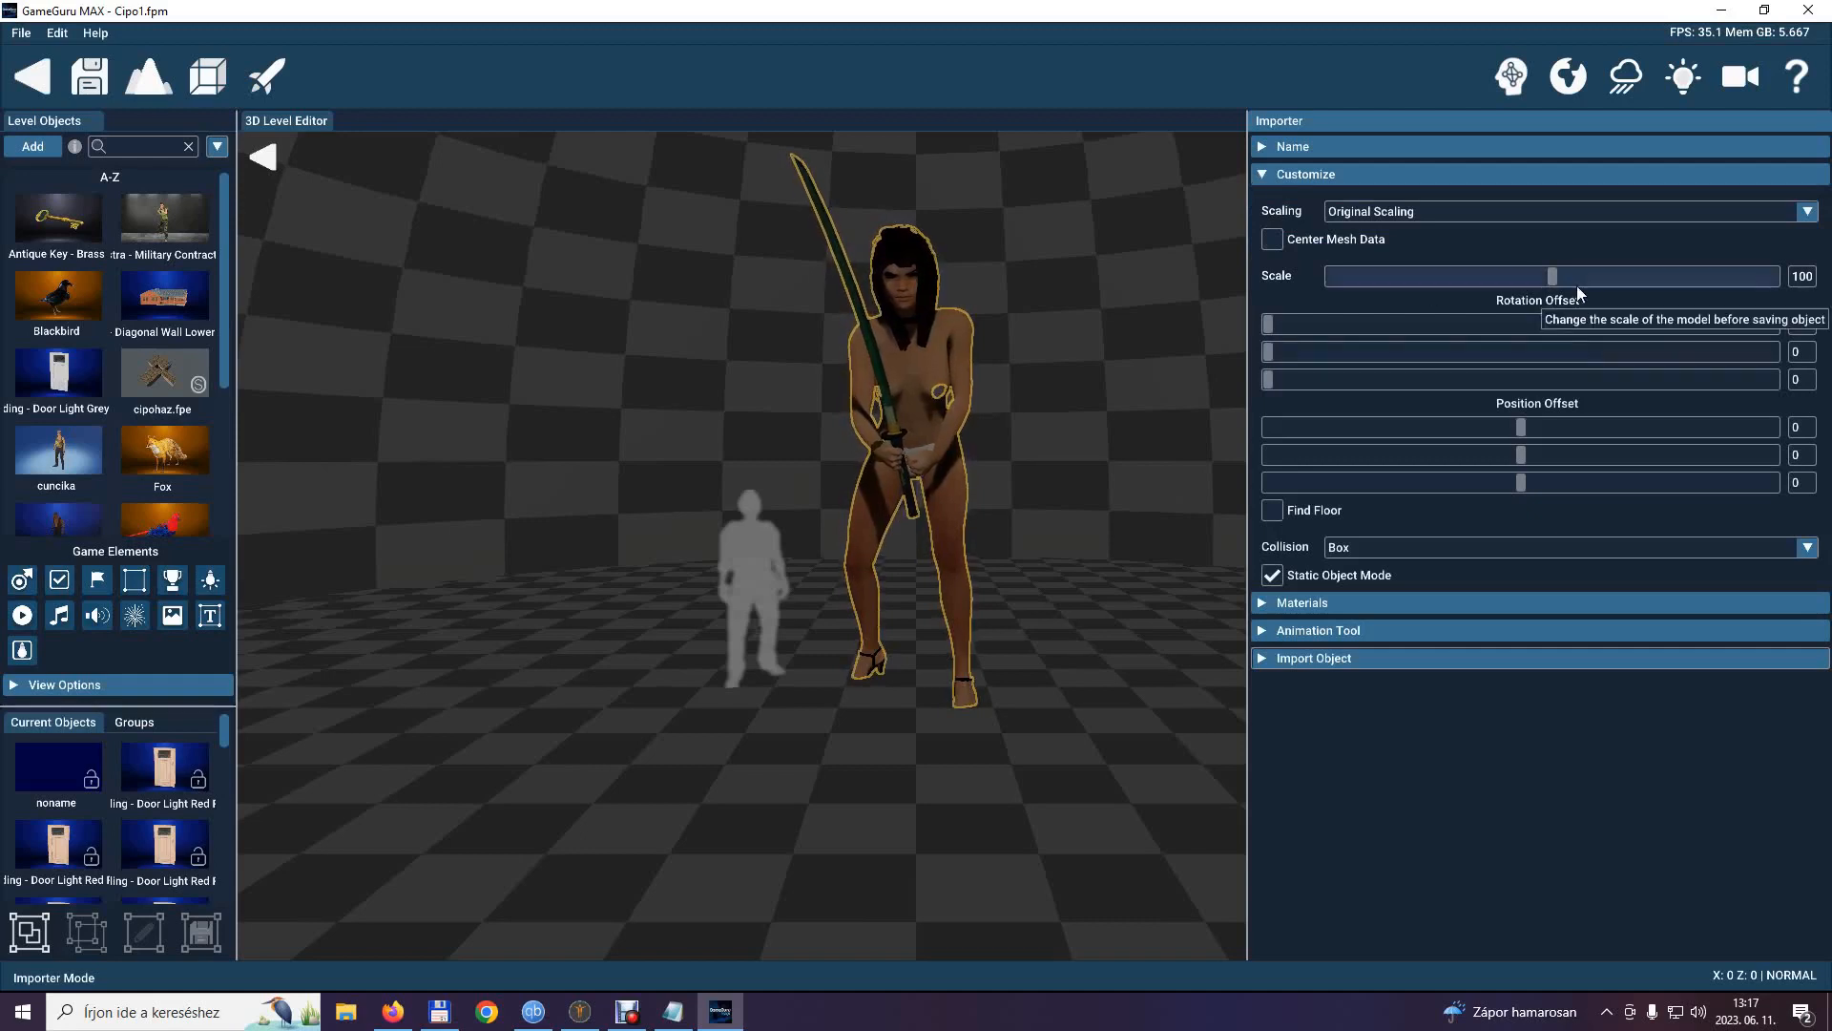
left_click_drag(1546, 277, 1426, 285)
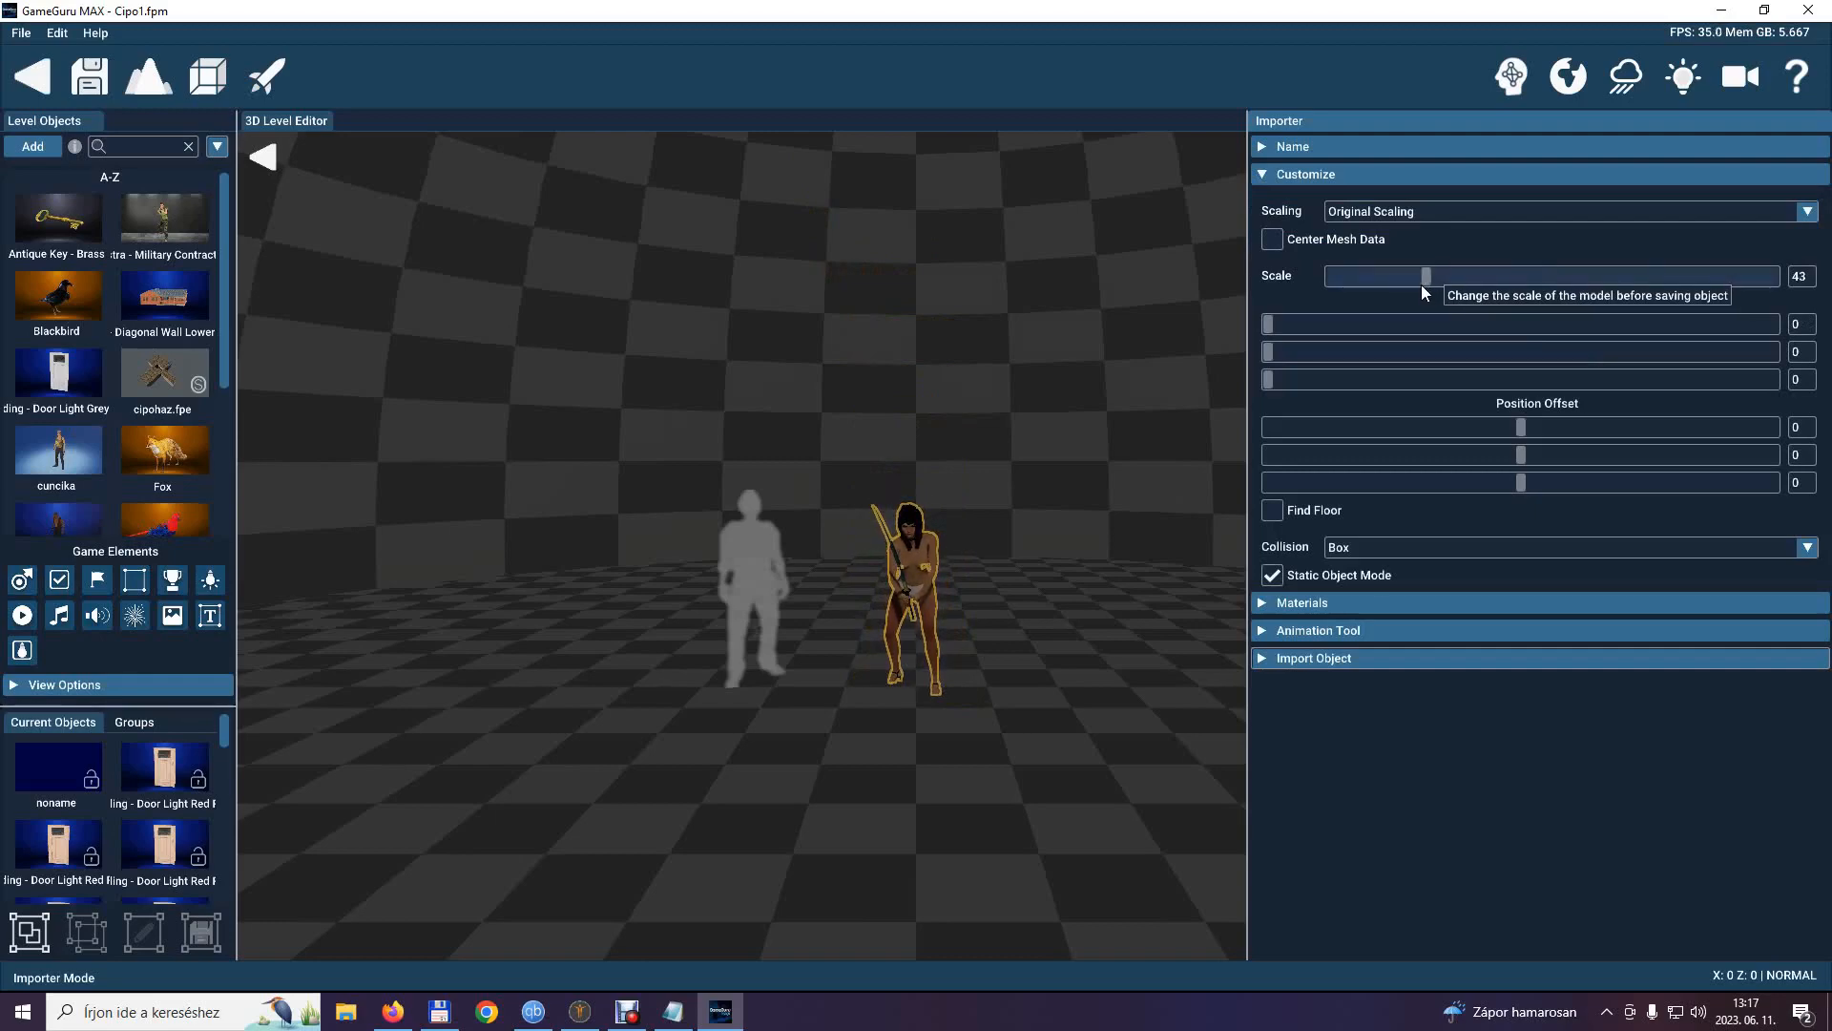
left_click(1275, 510)
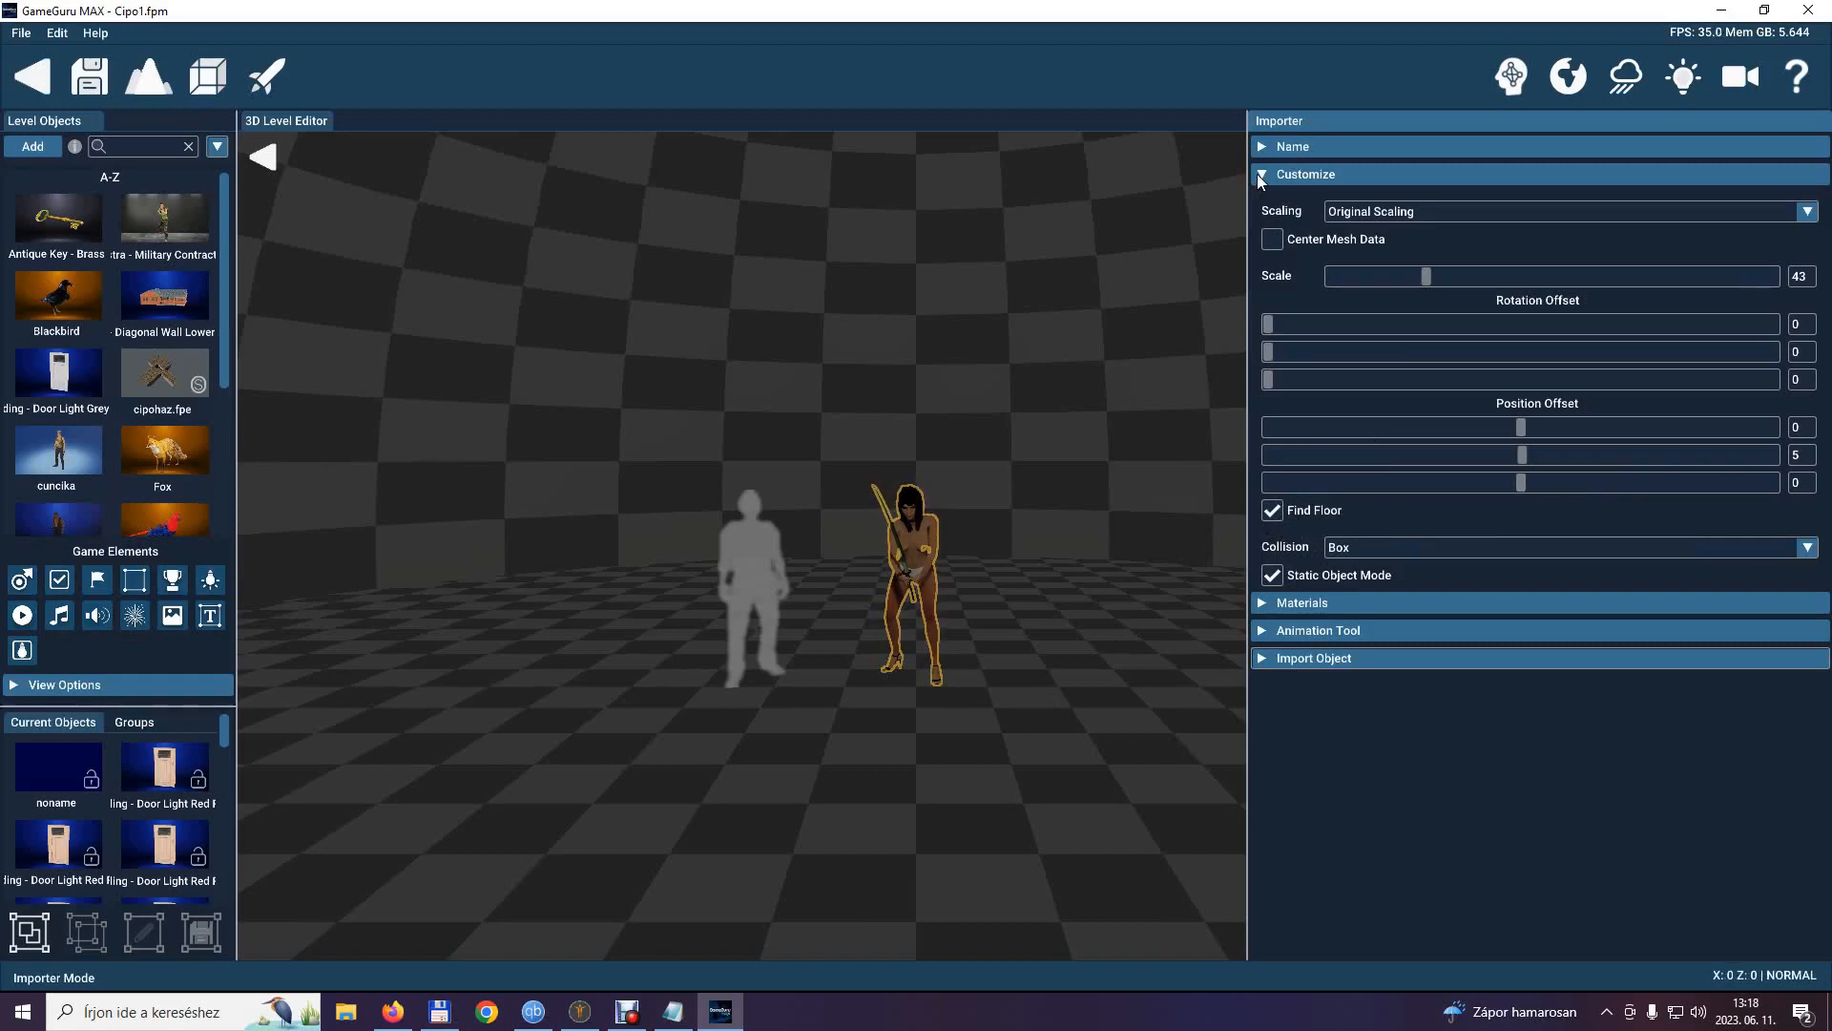
left_click(1273, 577)
left_click(1623, 550)
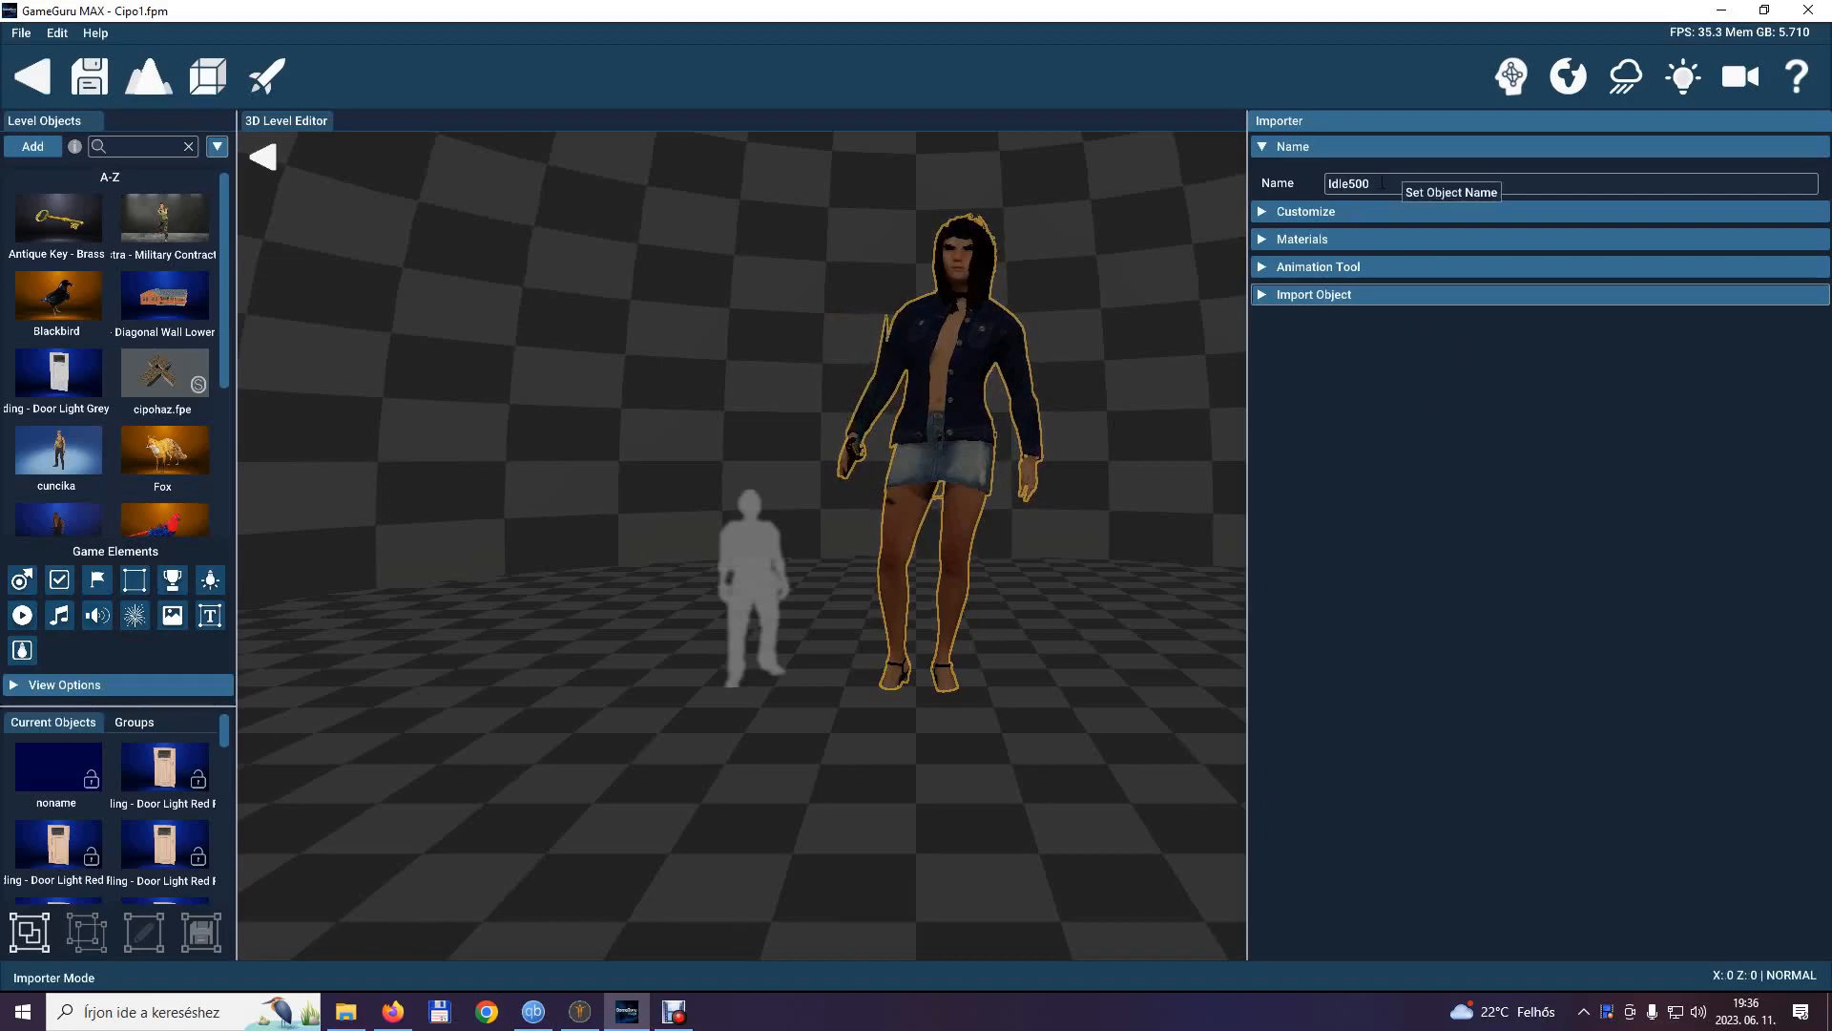
Replace the object name Idle500 of the jacket-wearing model with KatanaGirl.
left_click_drag(1375, 184, 1333, 191)
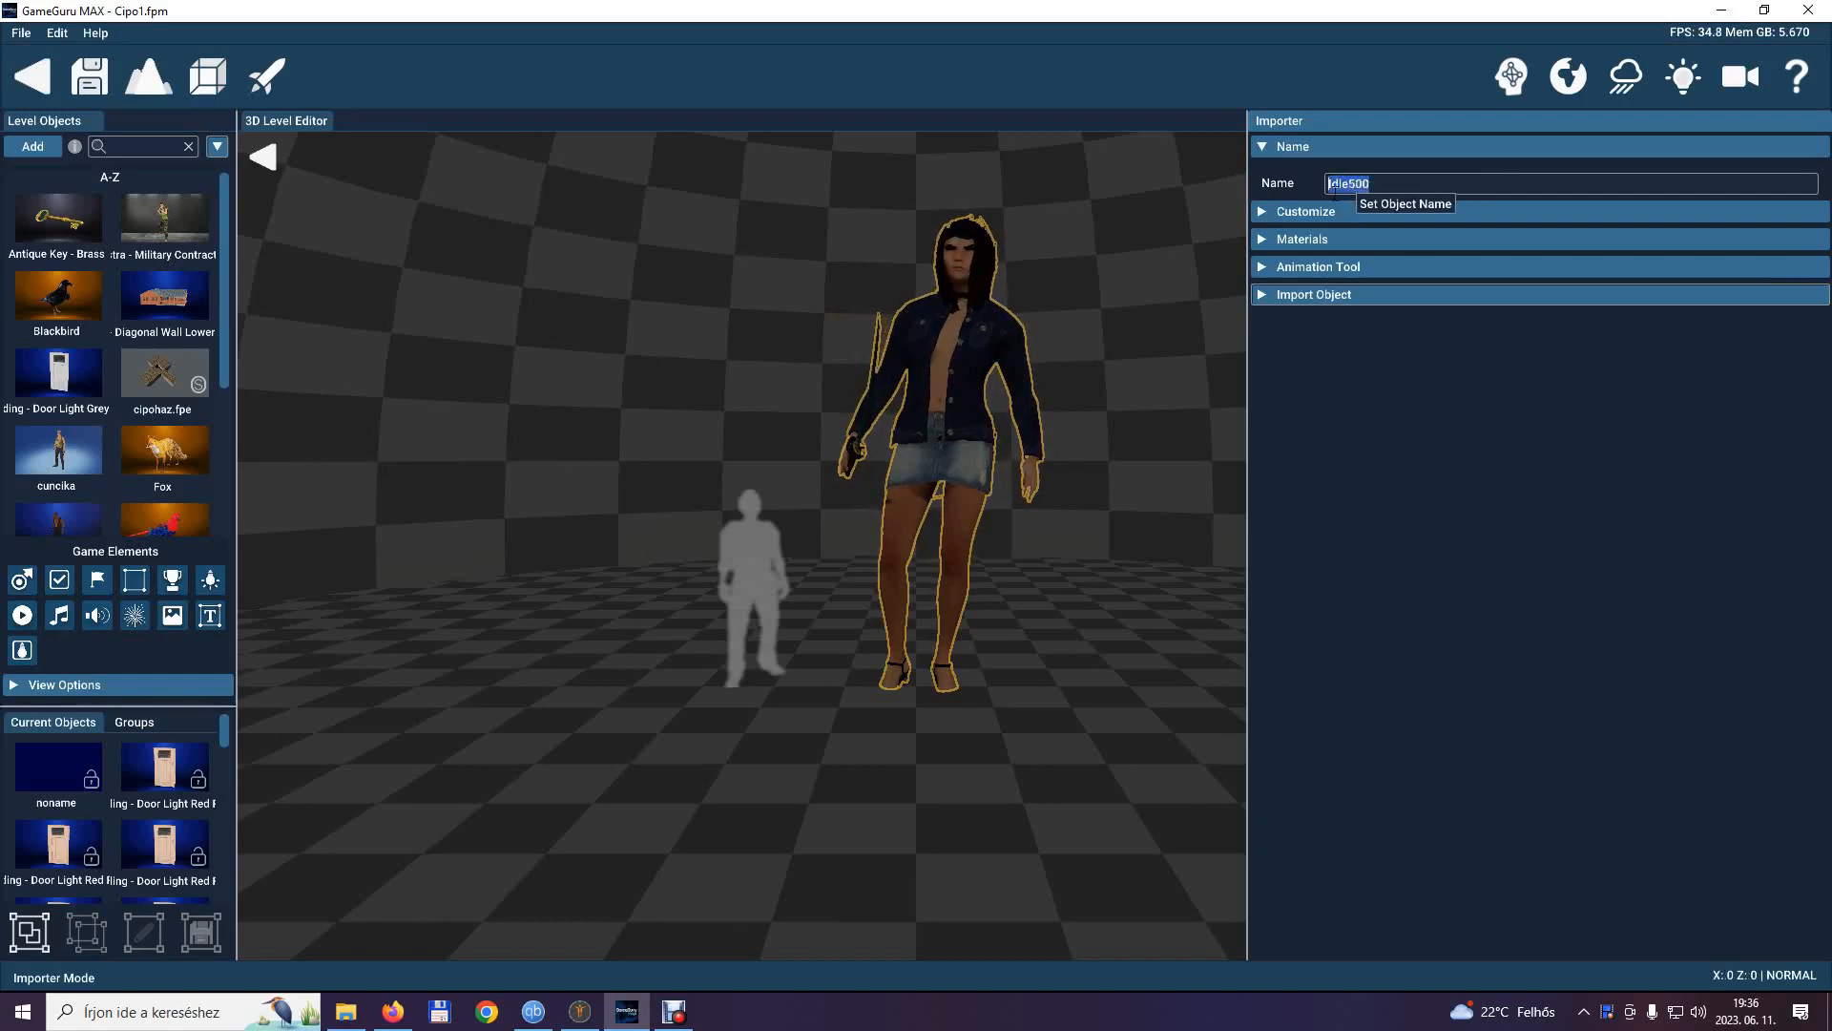
type("KatanaGirl")
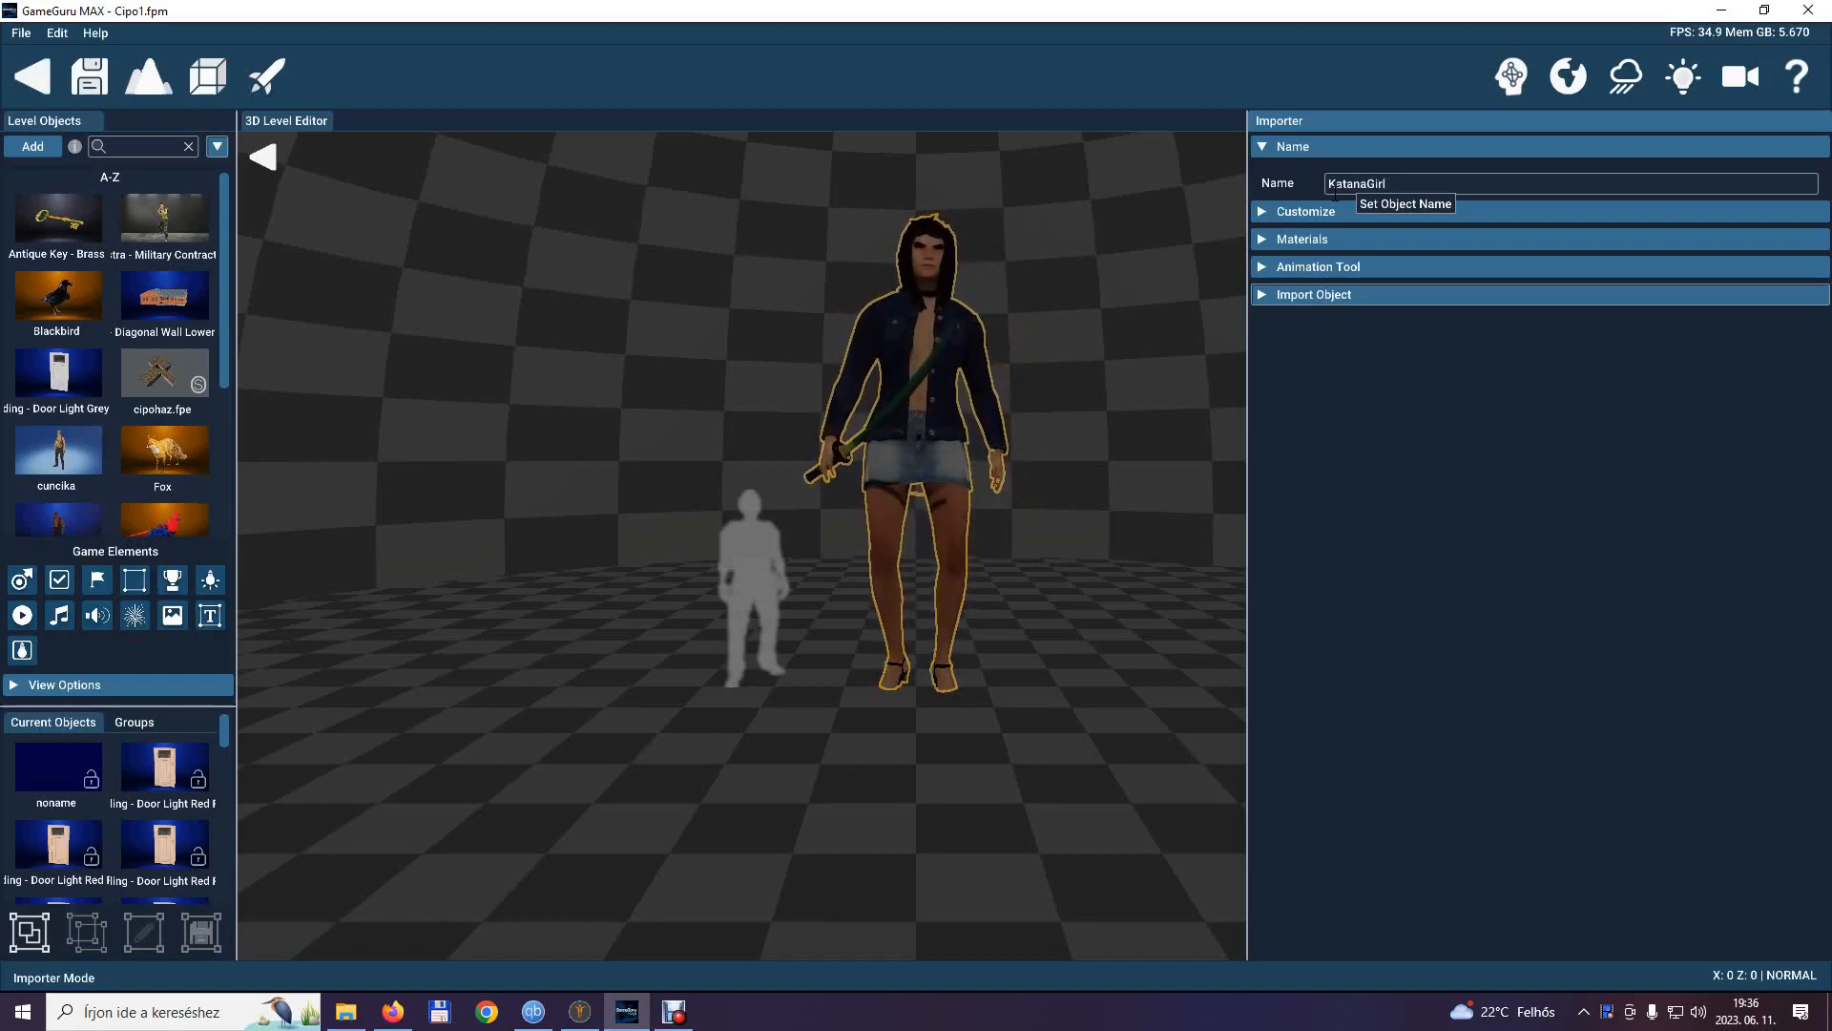
left_click(1261, 147)
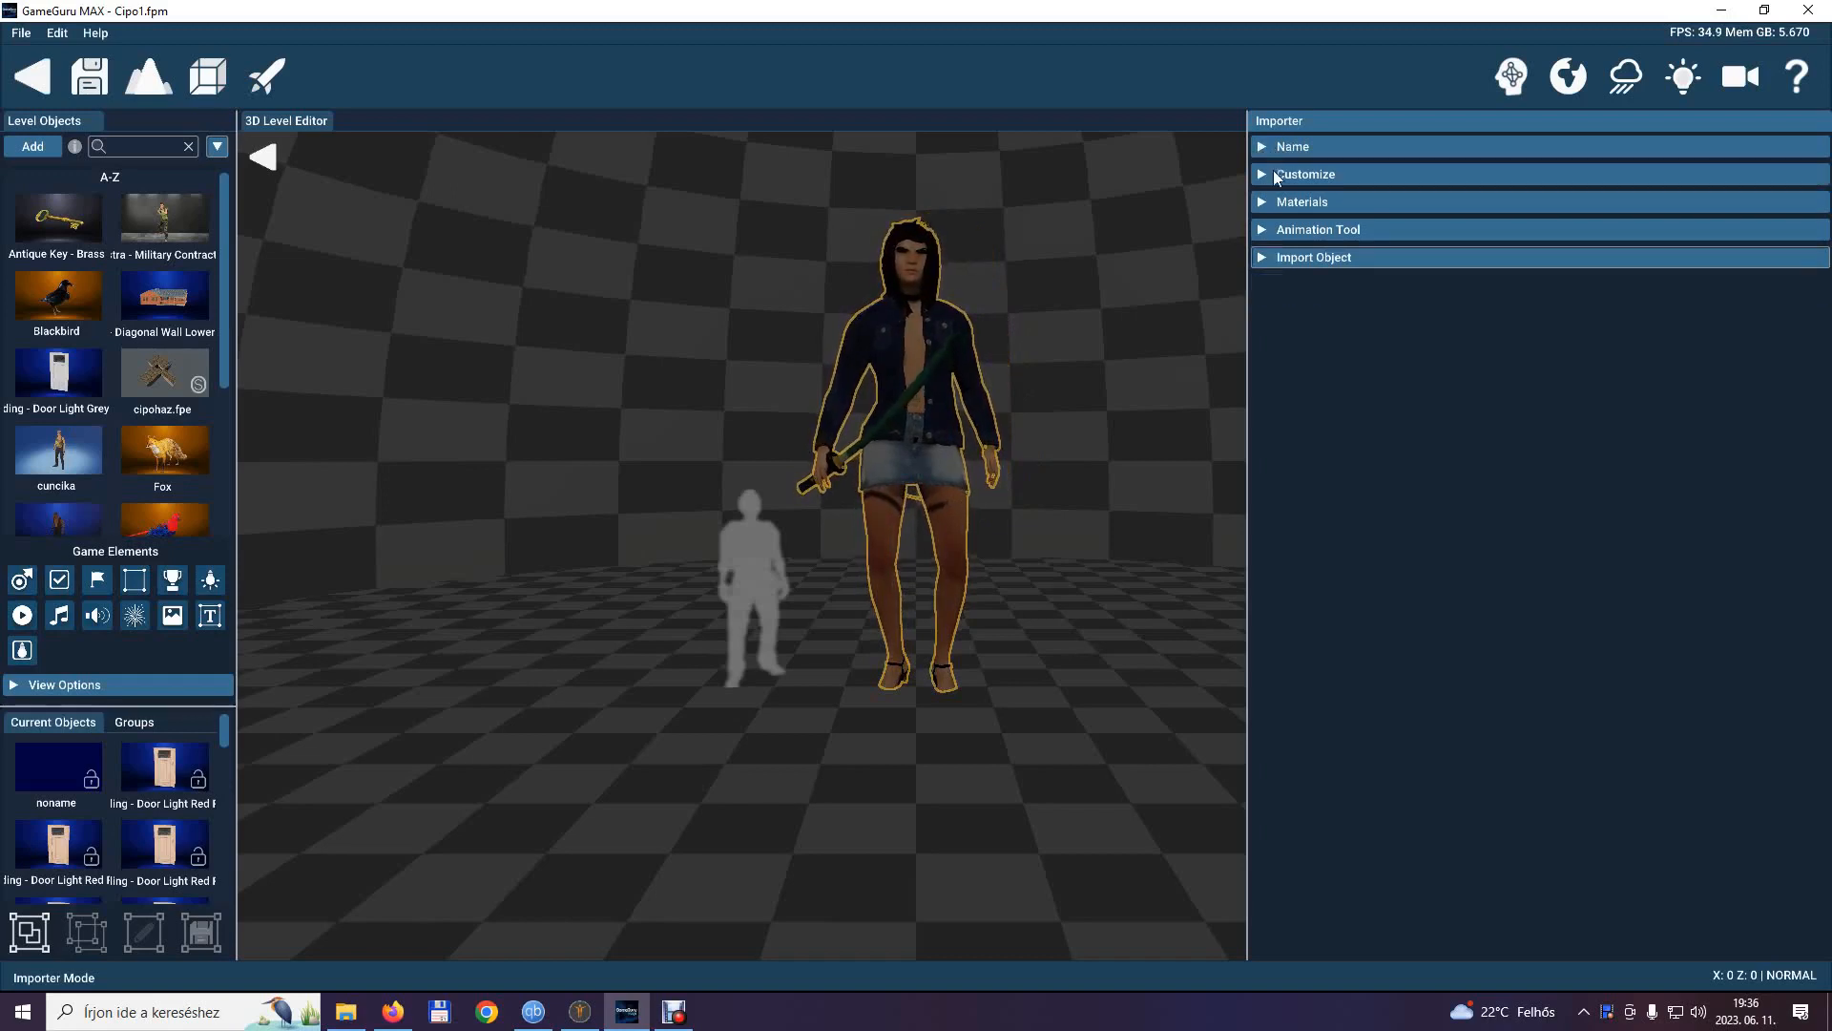
Turn on Find Floor for the jacket-wearing model and scale it to 35.
left_click(1262, 178)
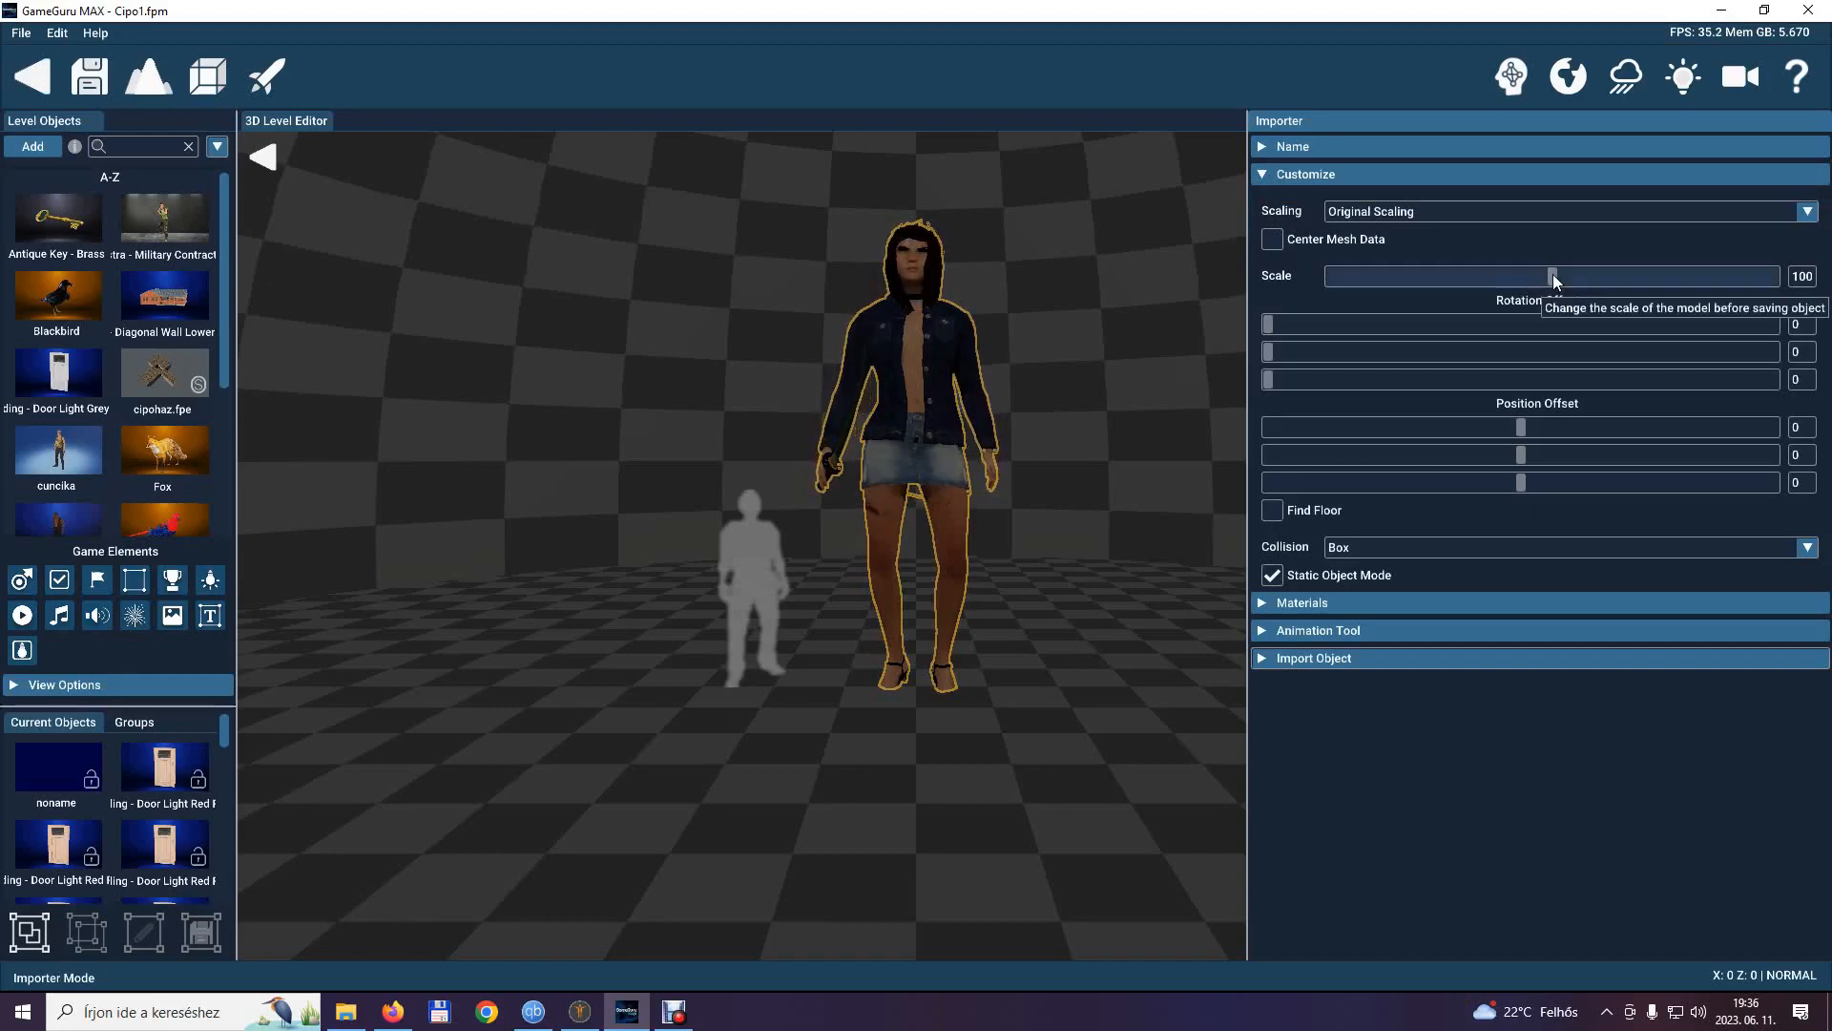
left_click(1273, 513)
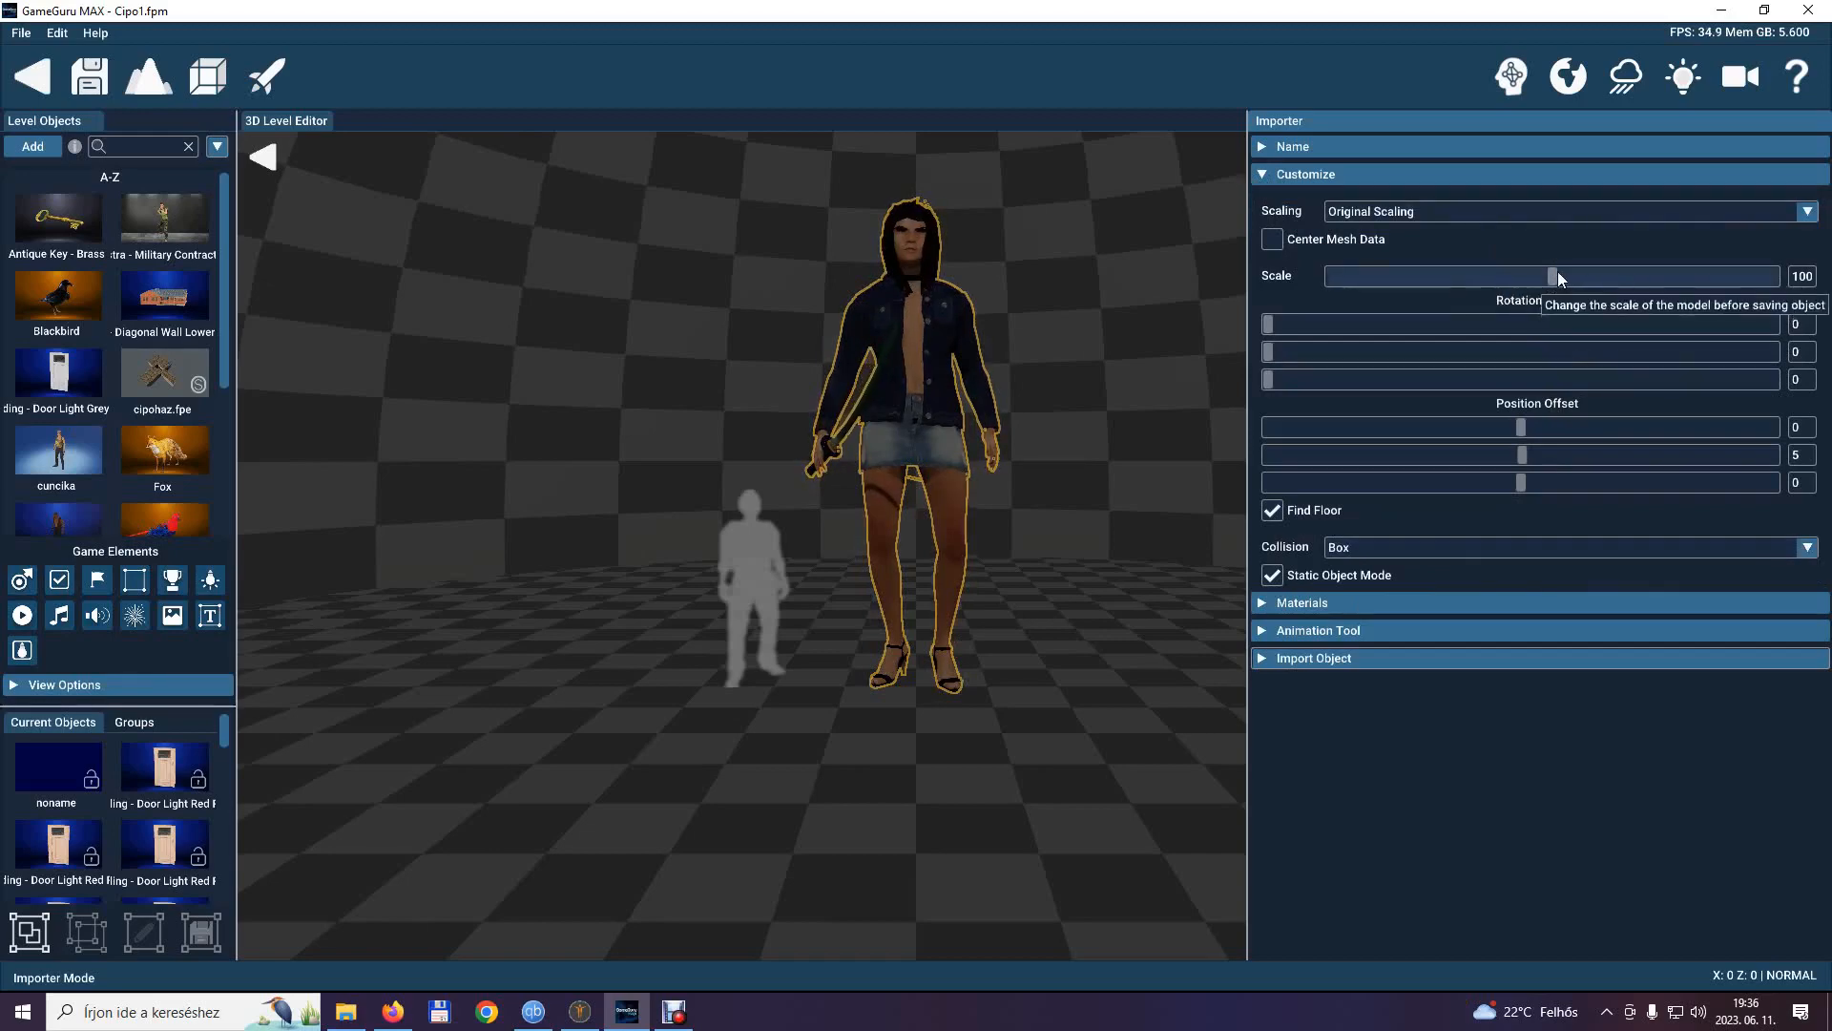
left_click_drag(1554, 271, 1411, 283)
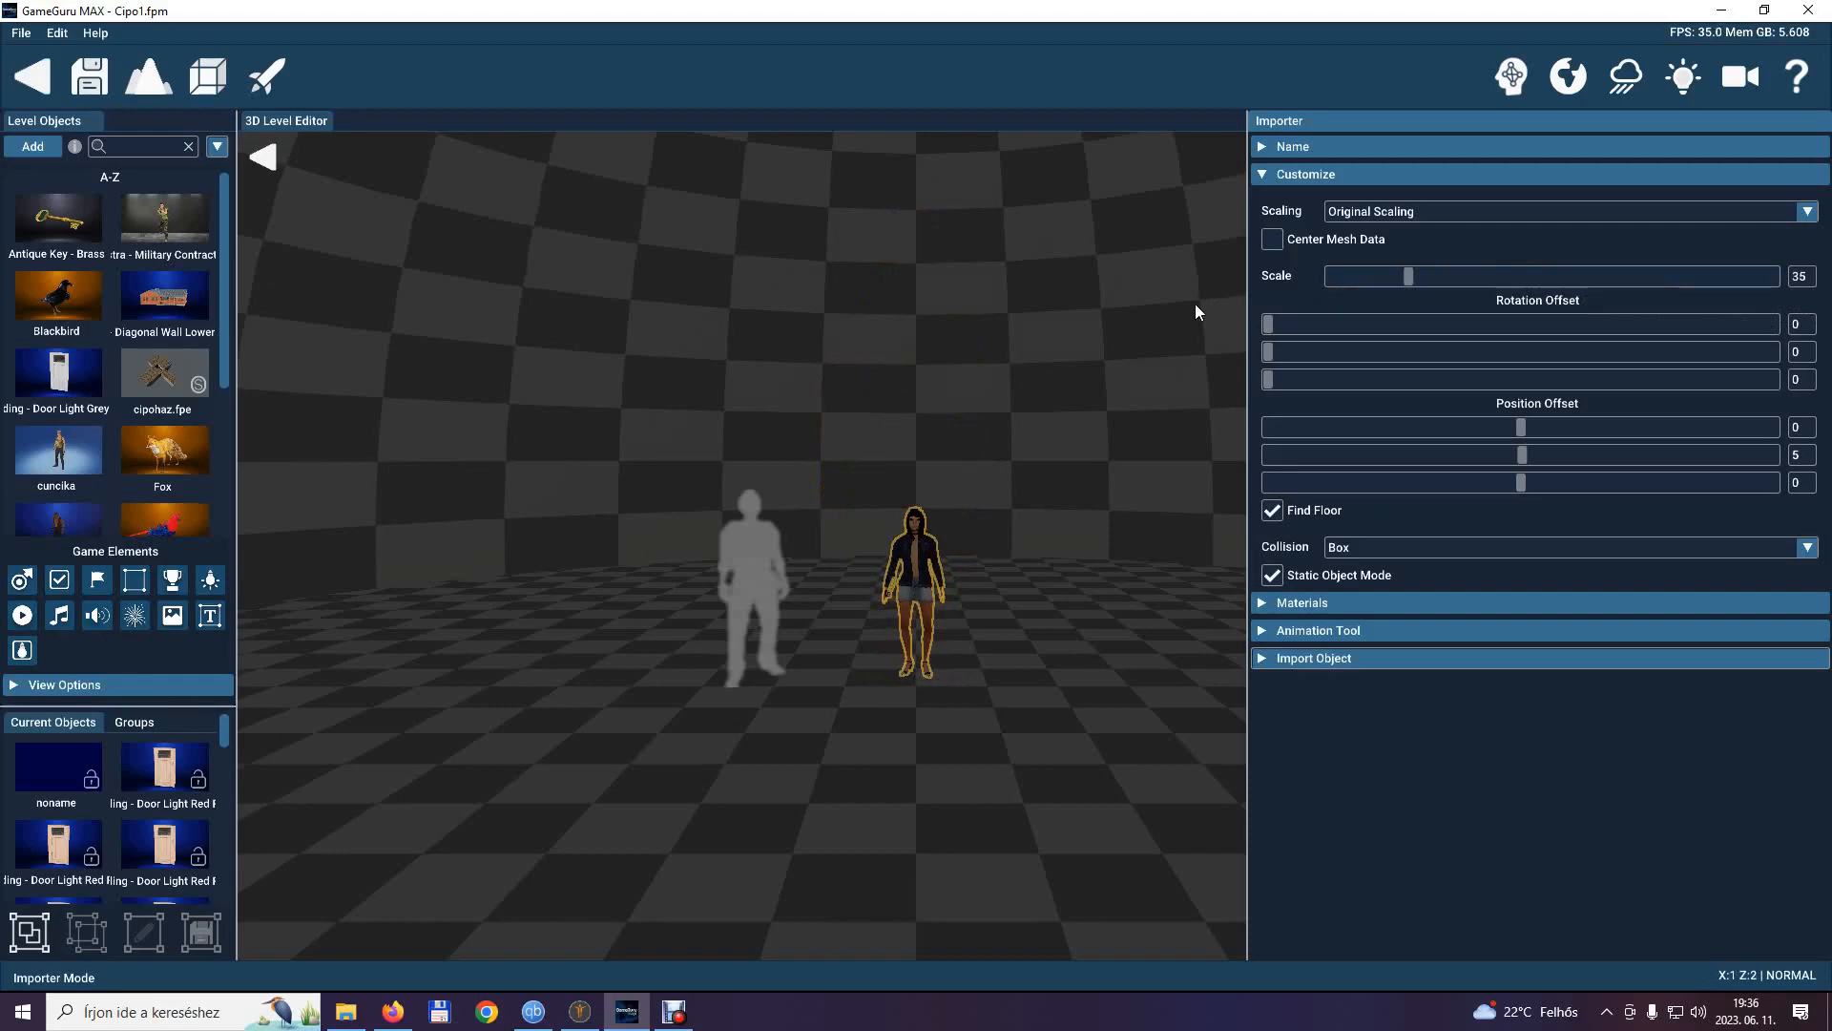
Set the model's collision type to Polygon and finish the customization settings.
left_click(1808, 548)
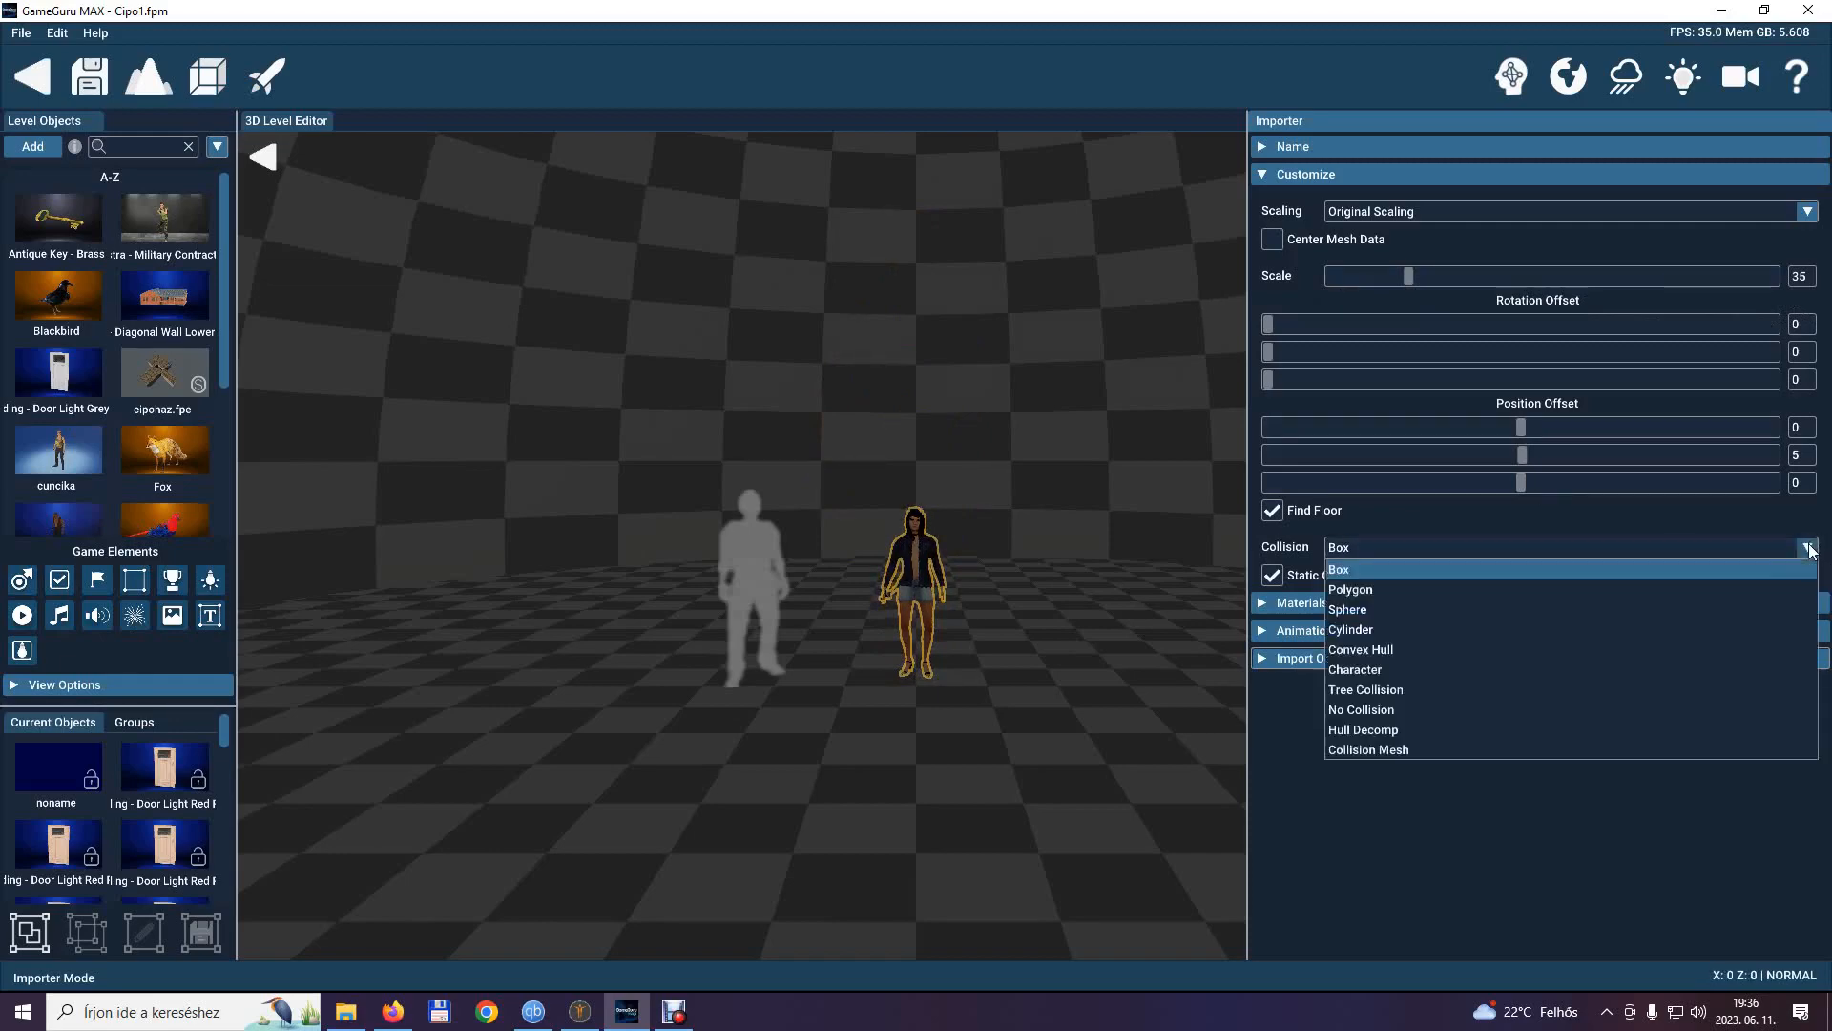
left_click(1399, 592)
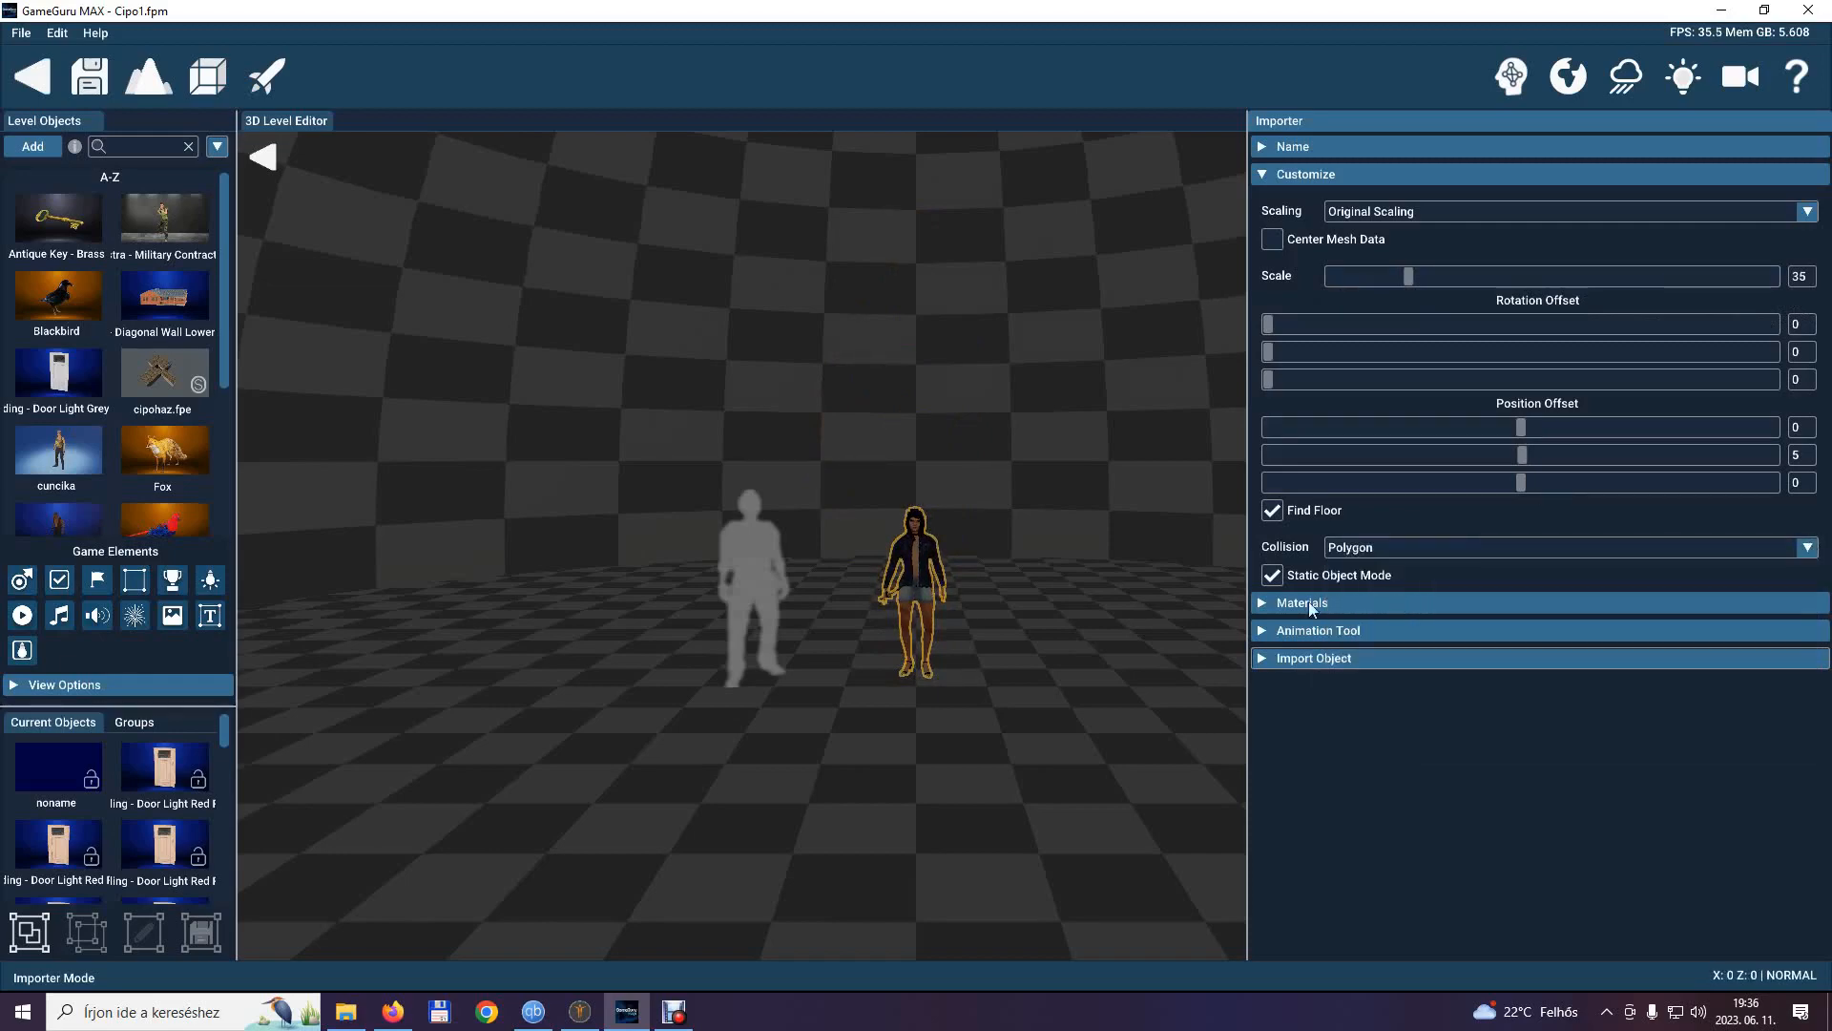
left_click(1264, 174)
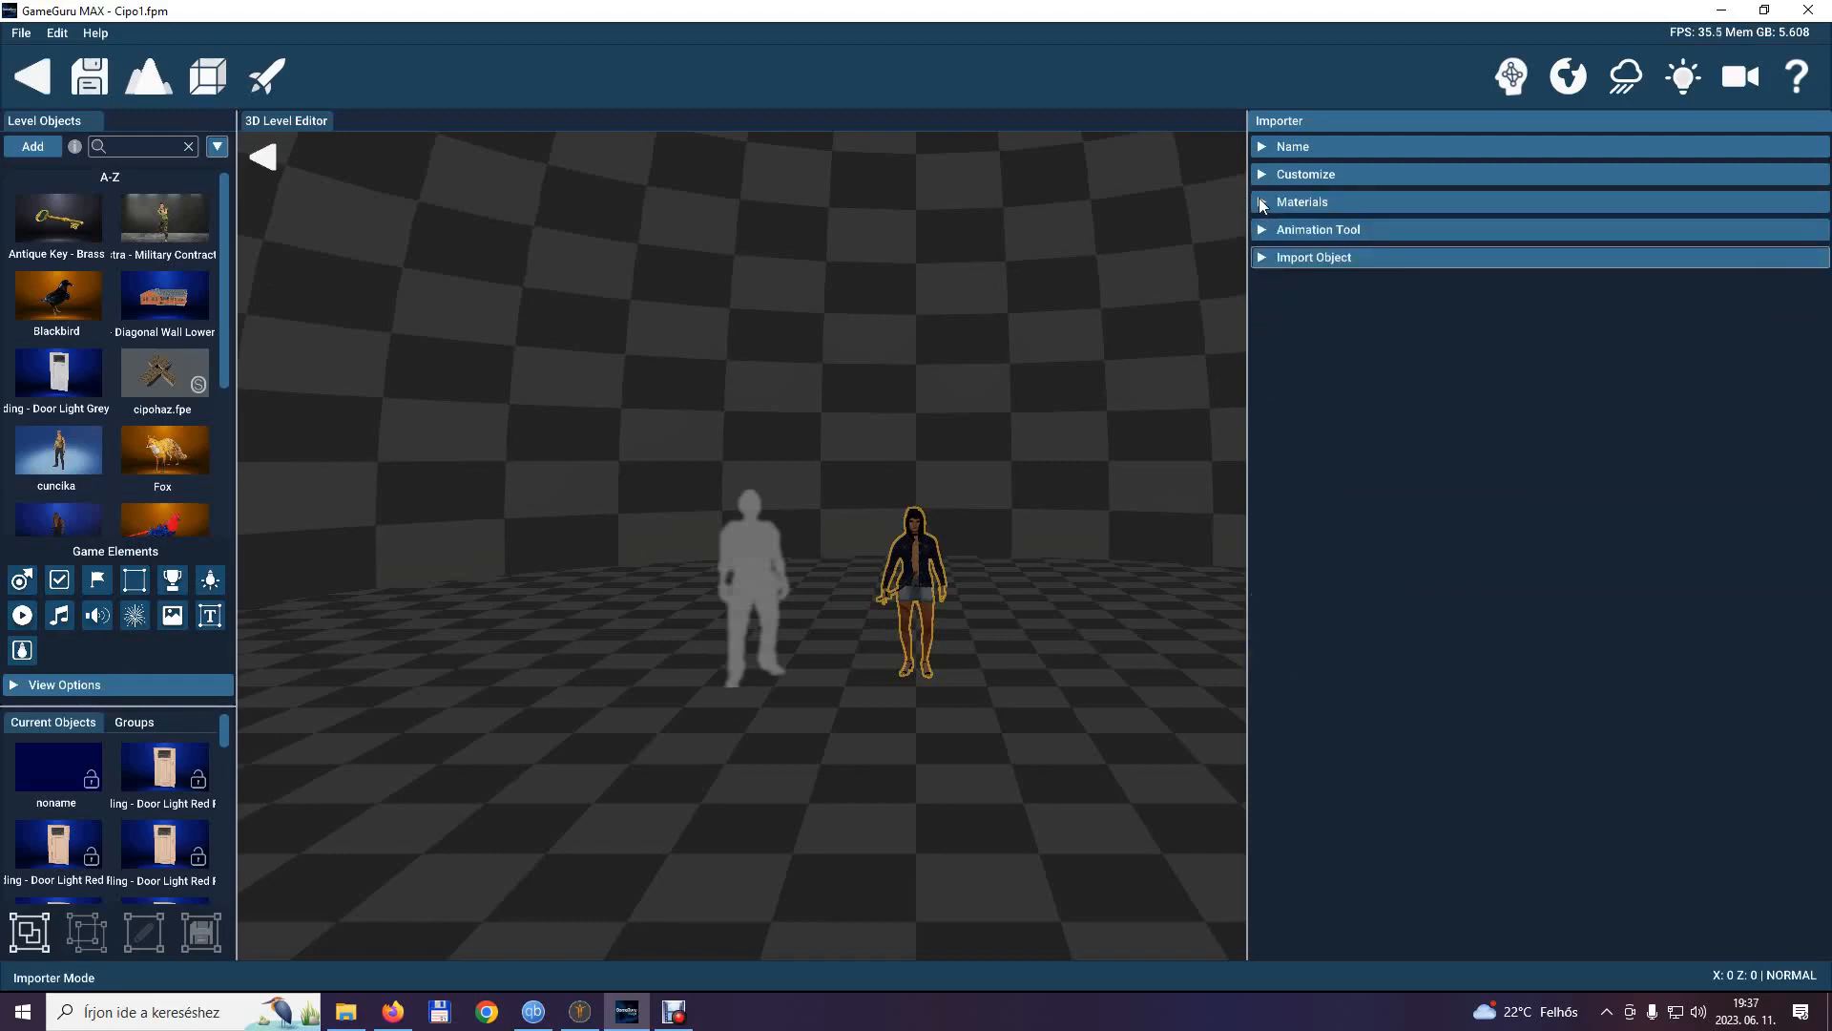
Check the model's material settings and its list of meshes.
left_click(1261, 202)
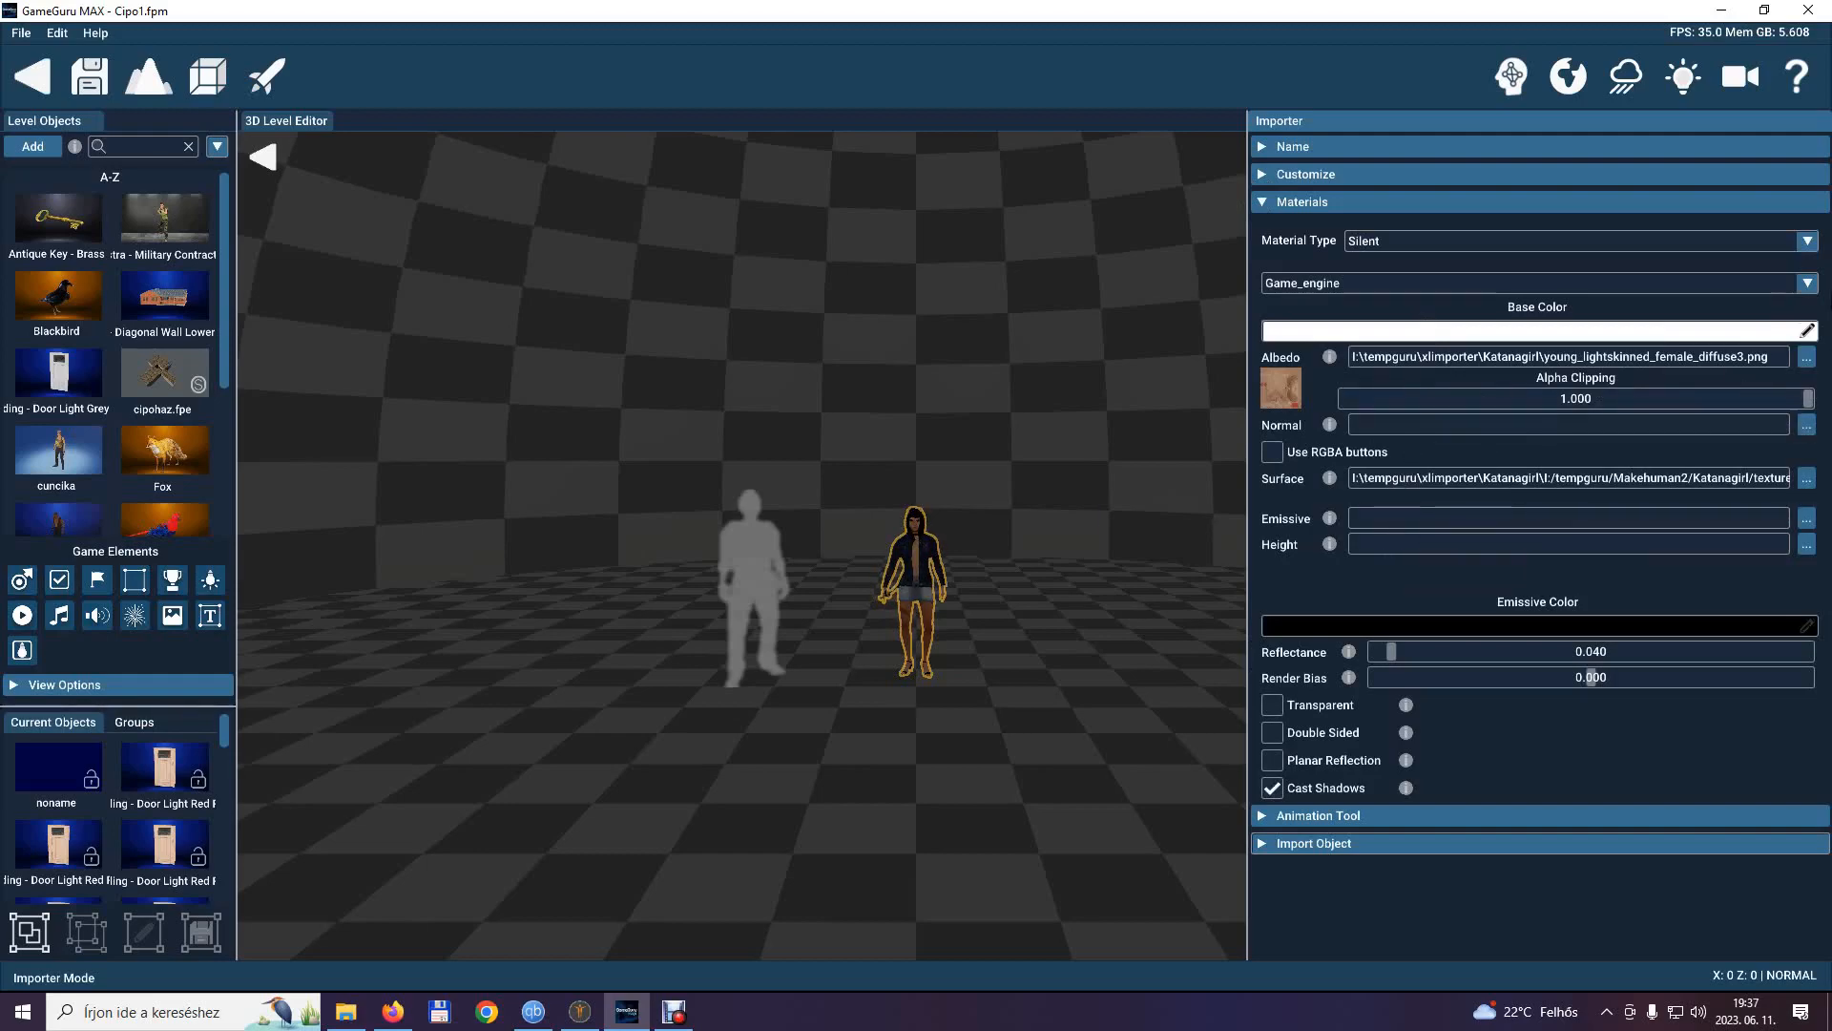
left_click(1809, 283)
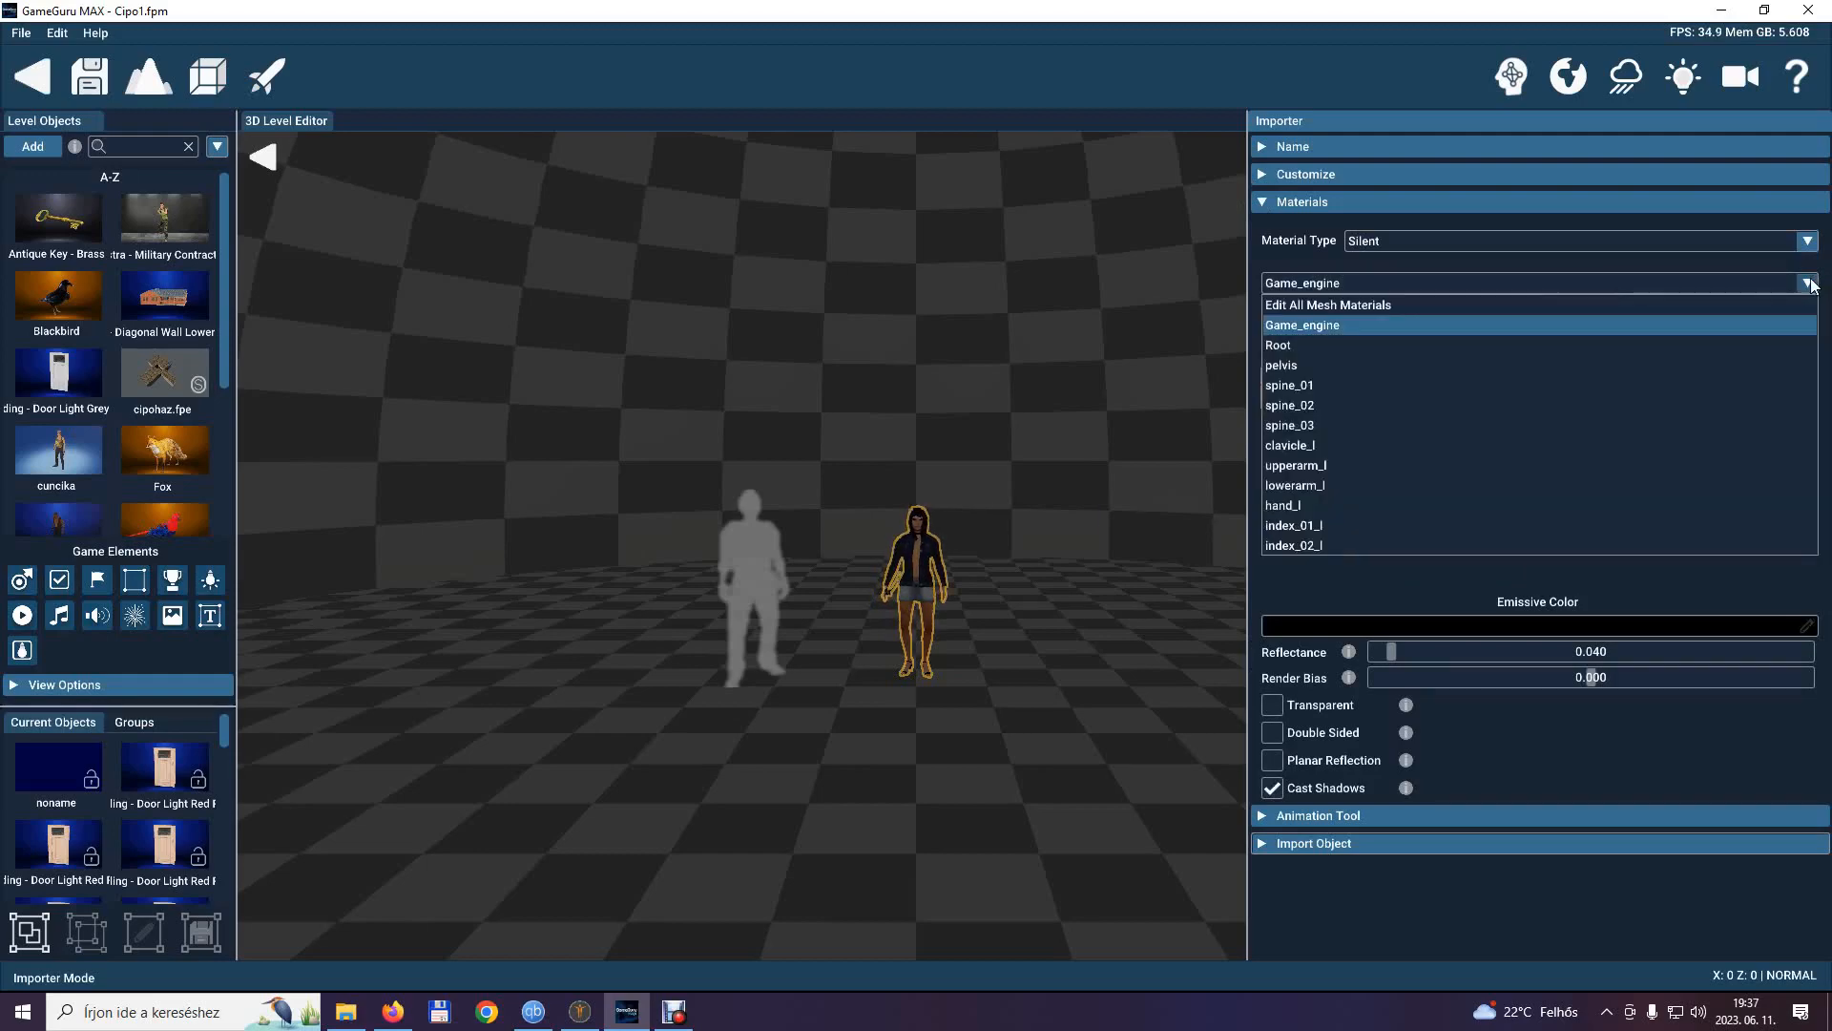
left_click(1812, 286)
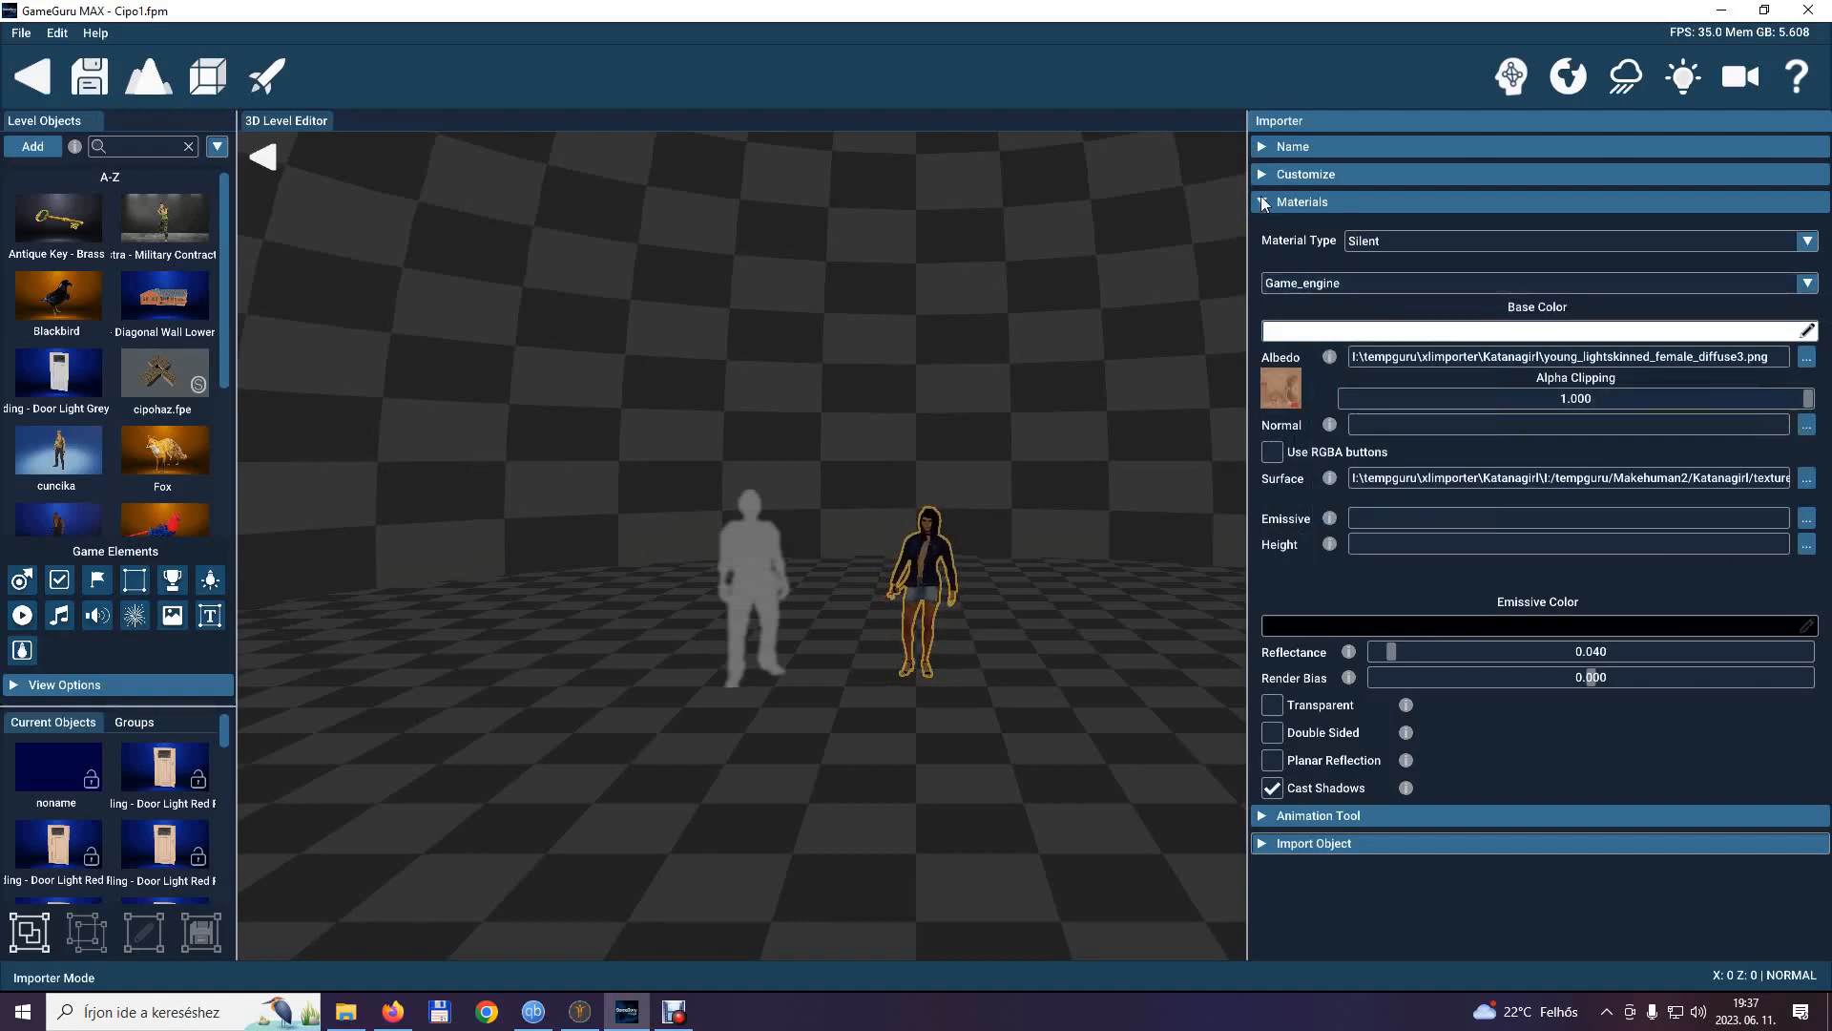
left_click(1265, 204)
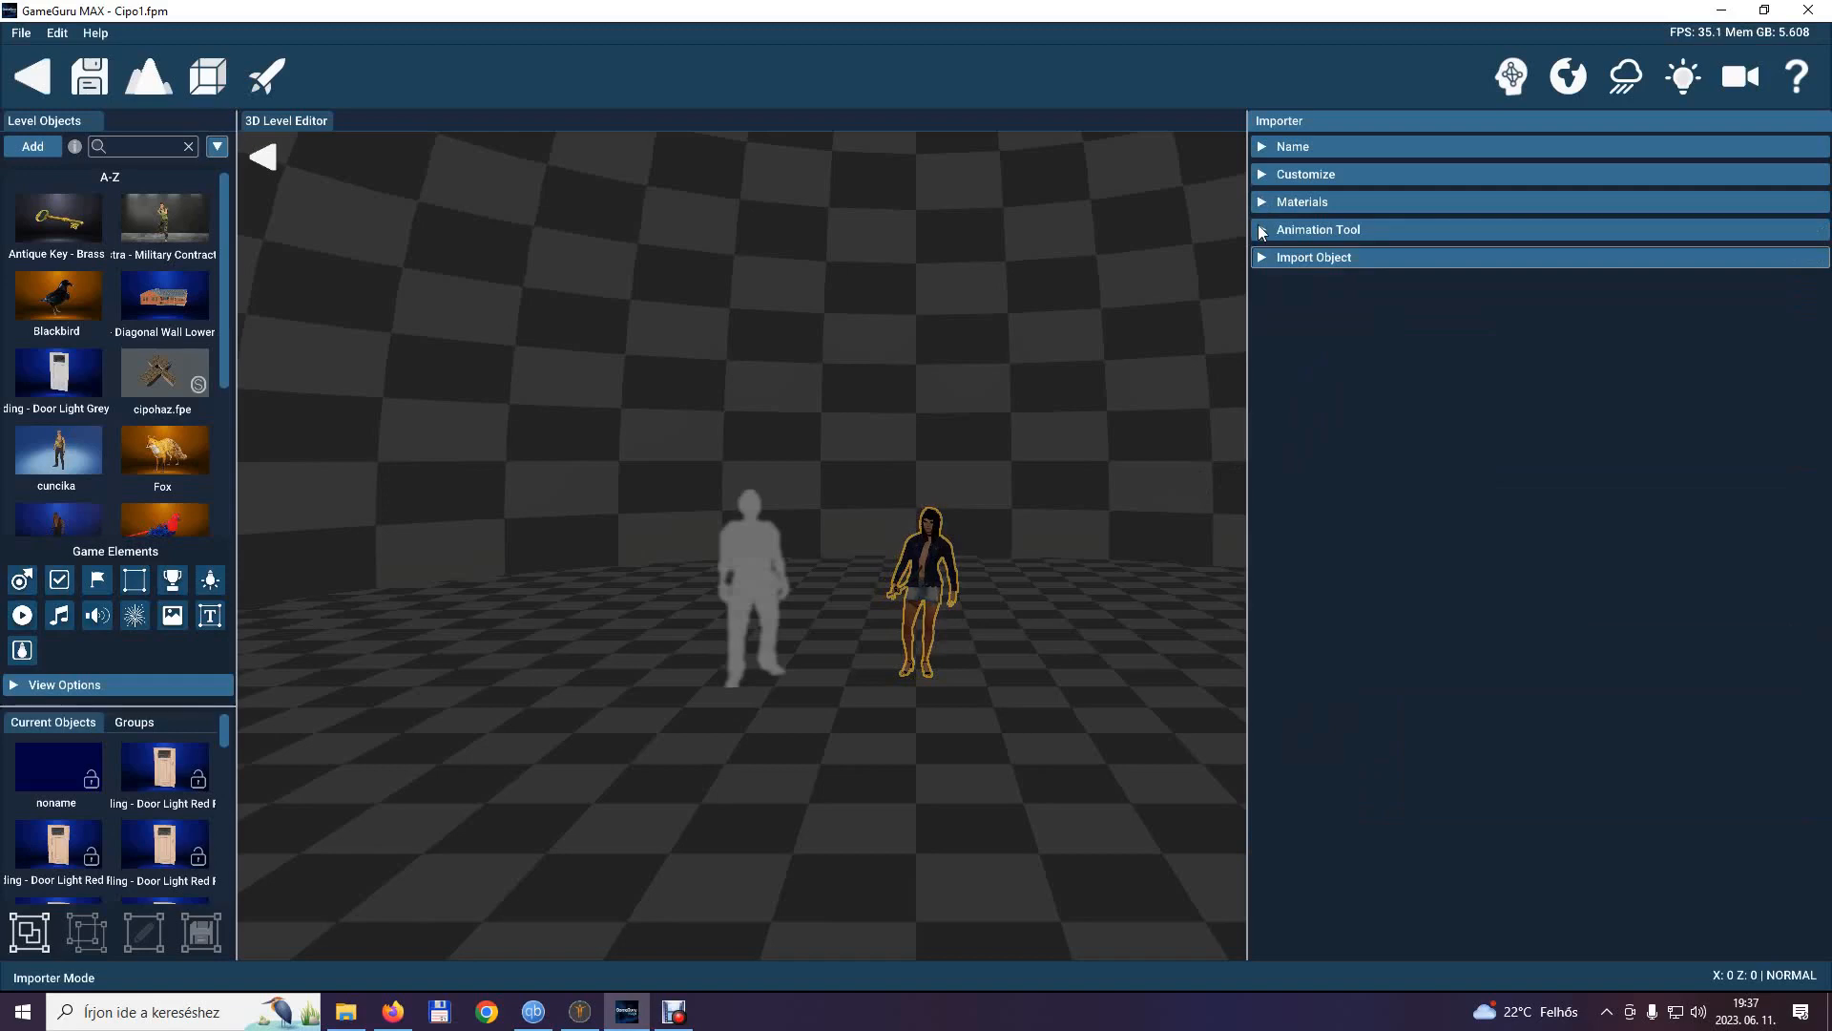
Append the Idle2.fbx animation from the Katanagirl folder to the model.
left_click(1260, 231)
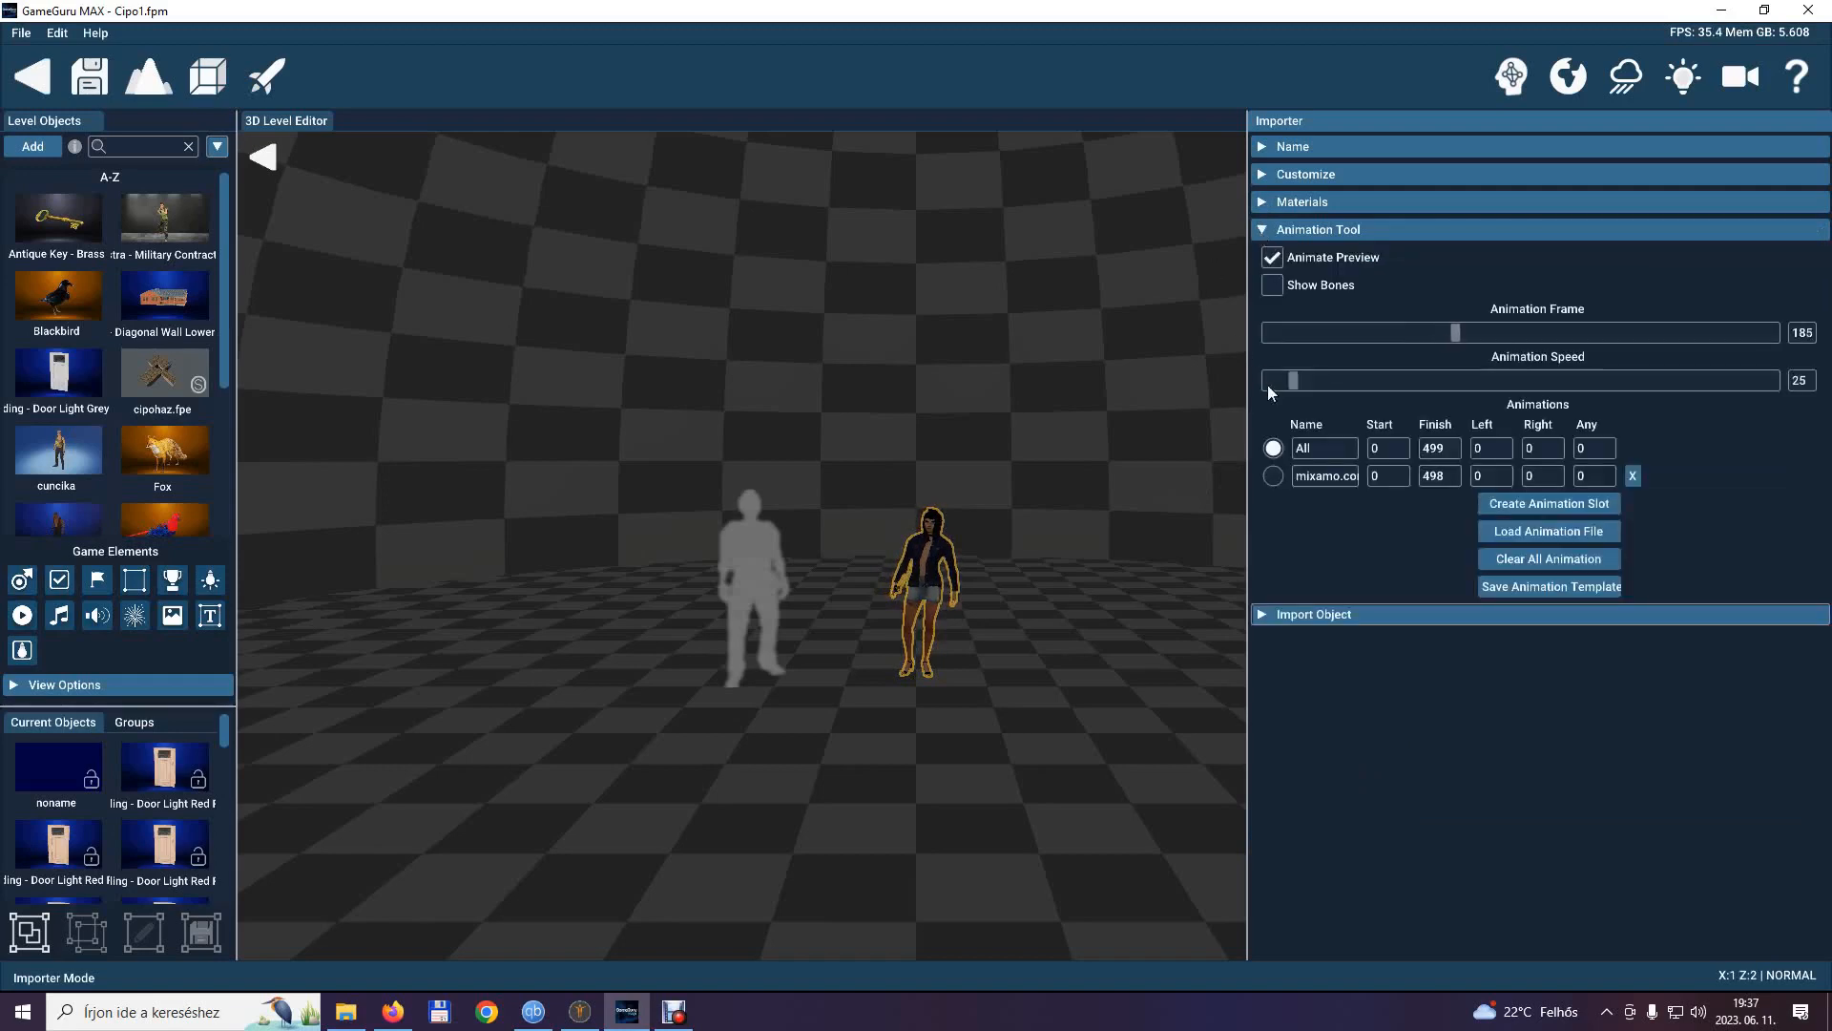
left_click(1570, 534)
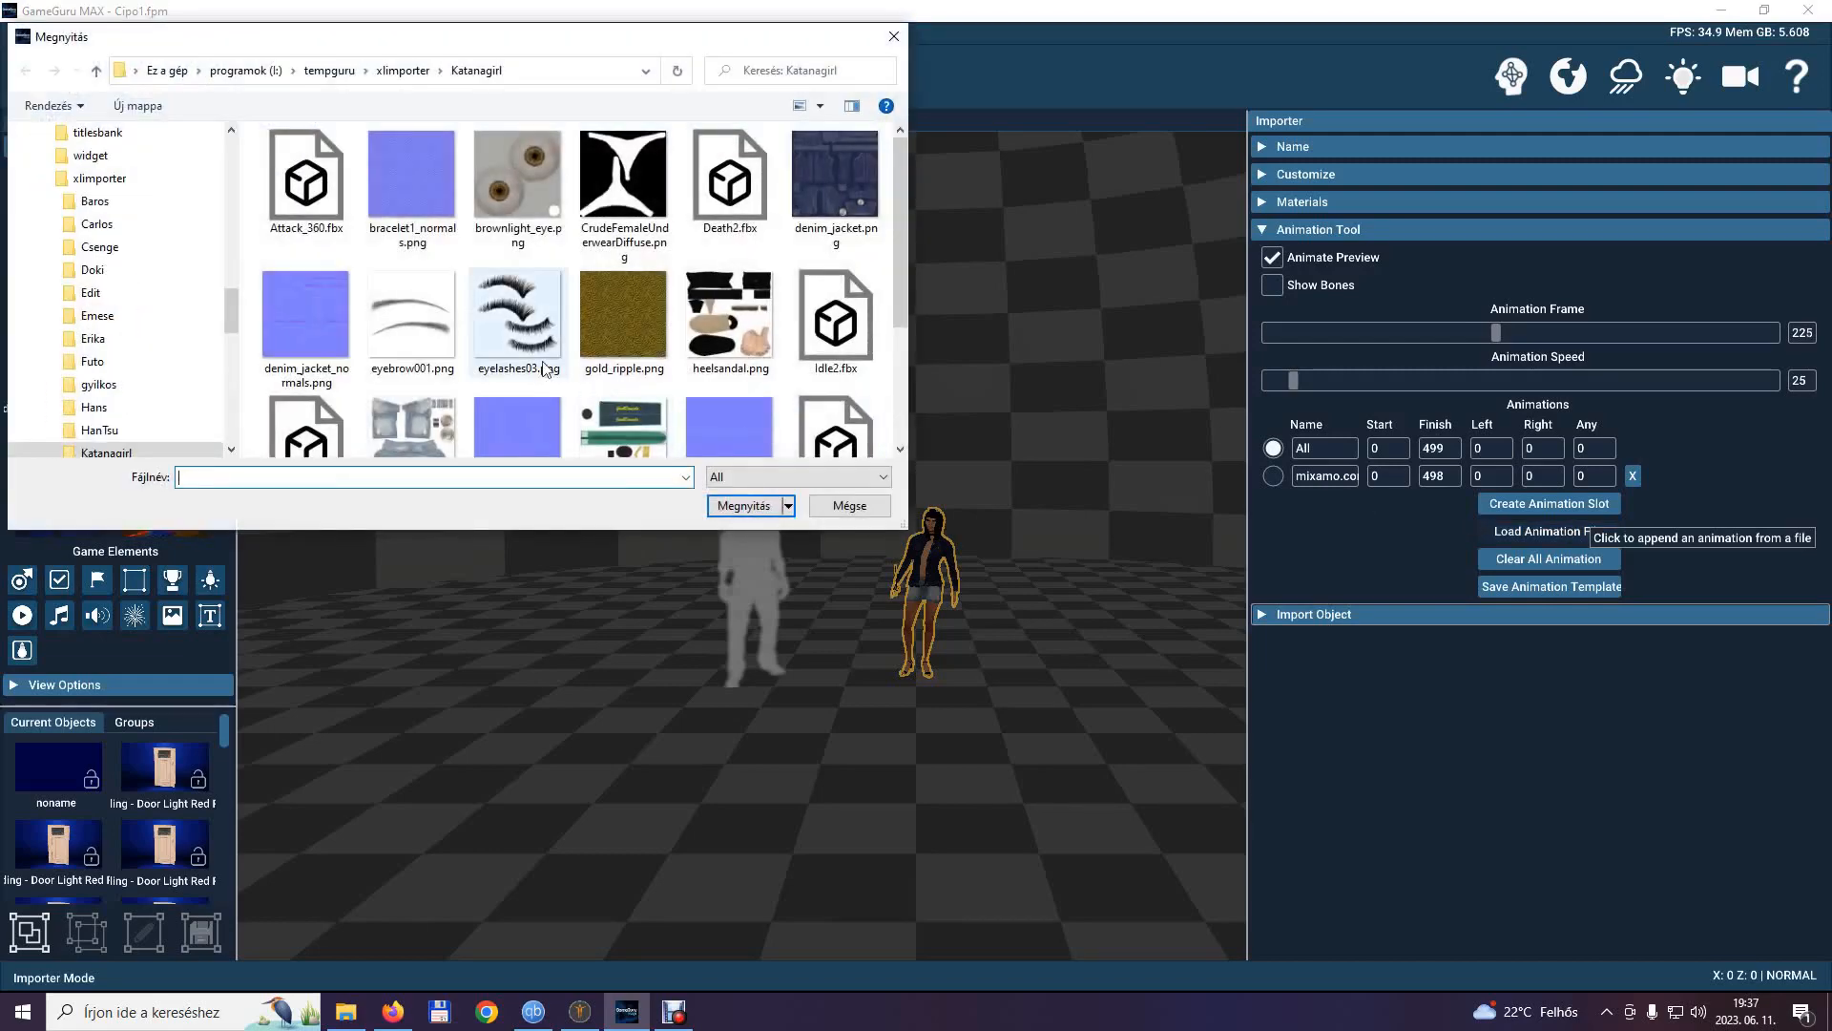
scroll(507, 347, "down", 1)
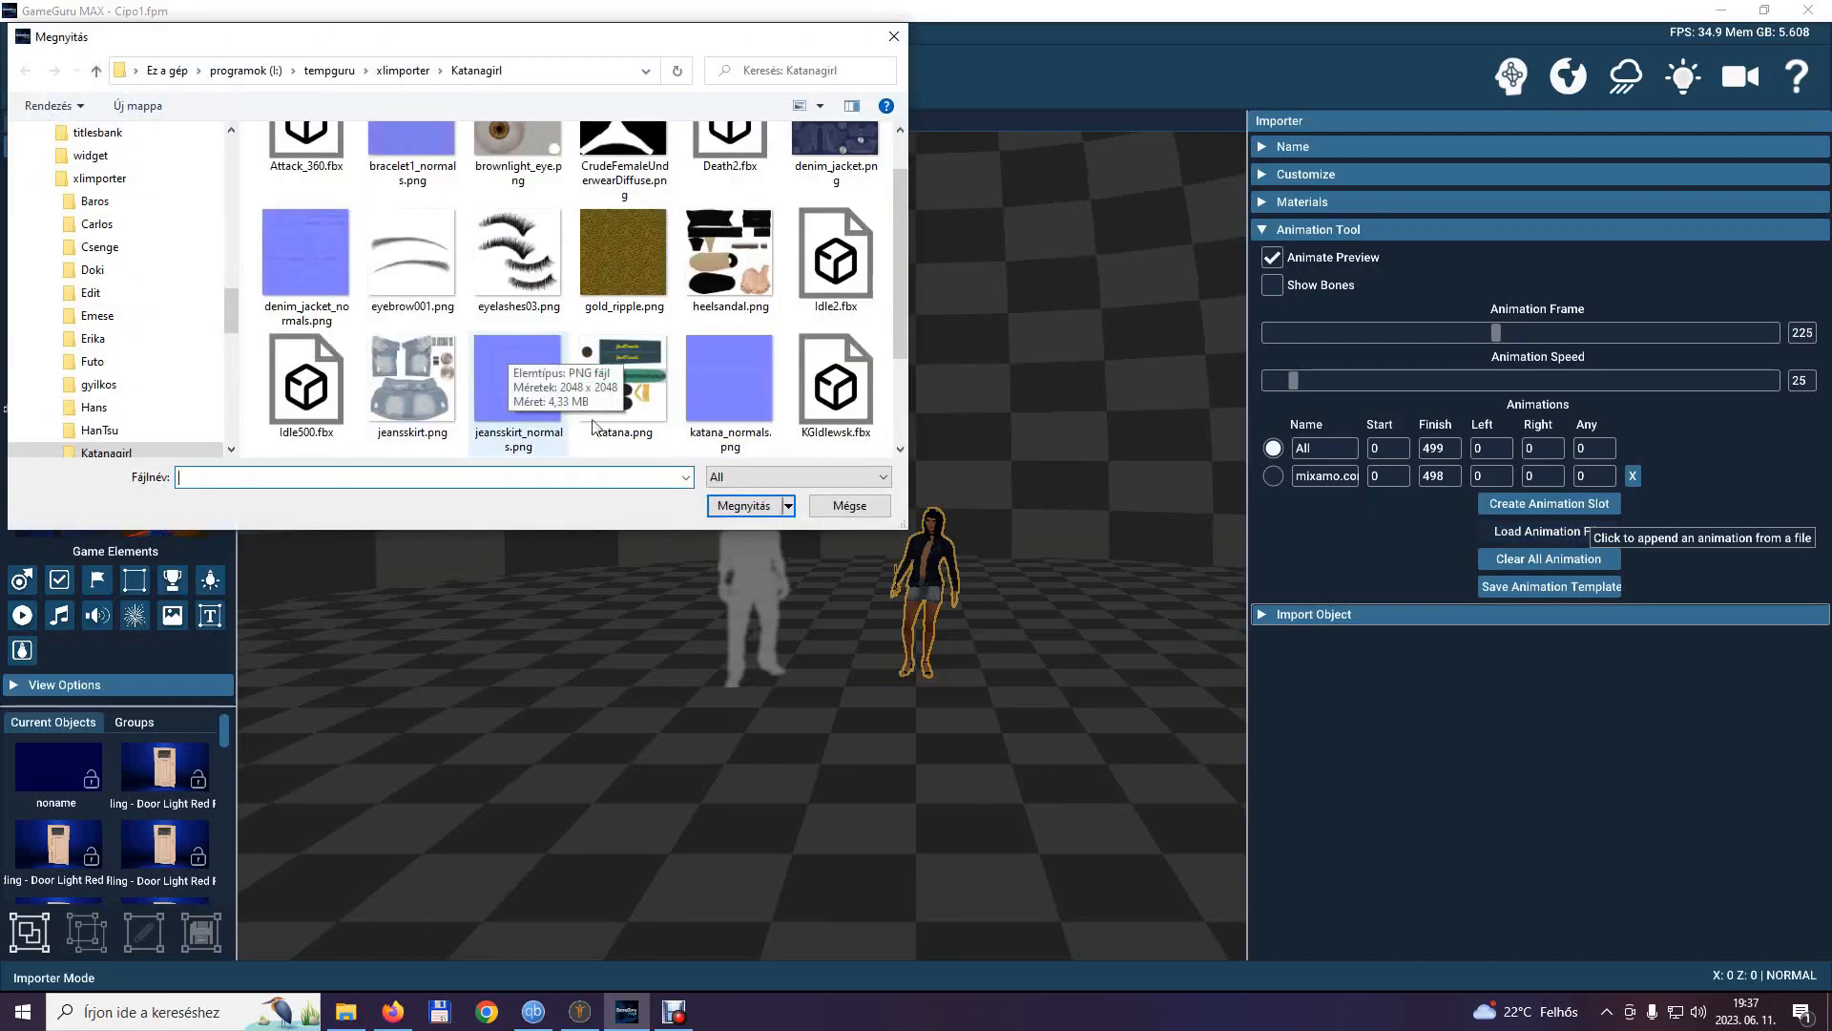
left_click(884, 482)
left_click(859, 496)
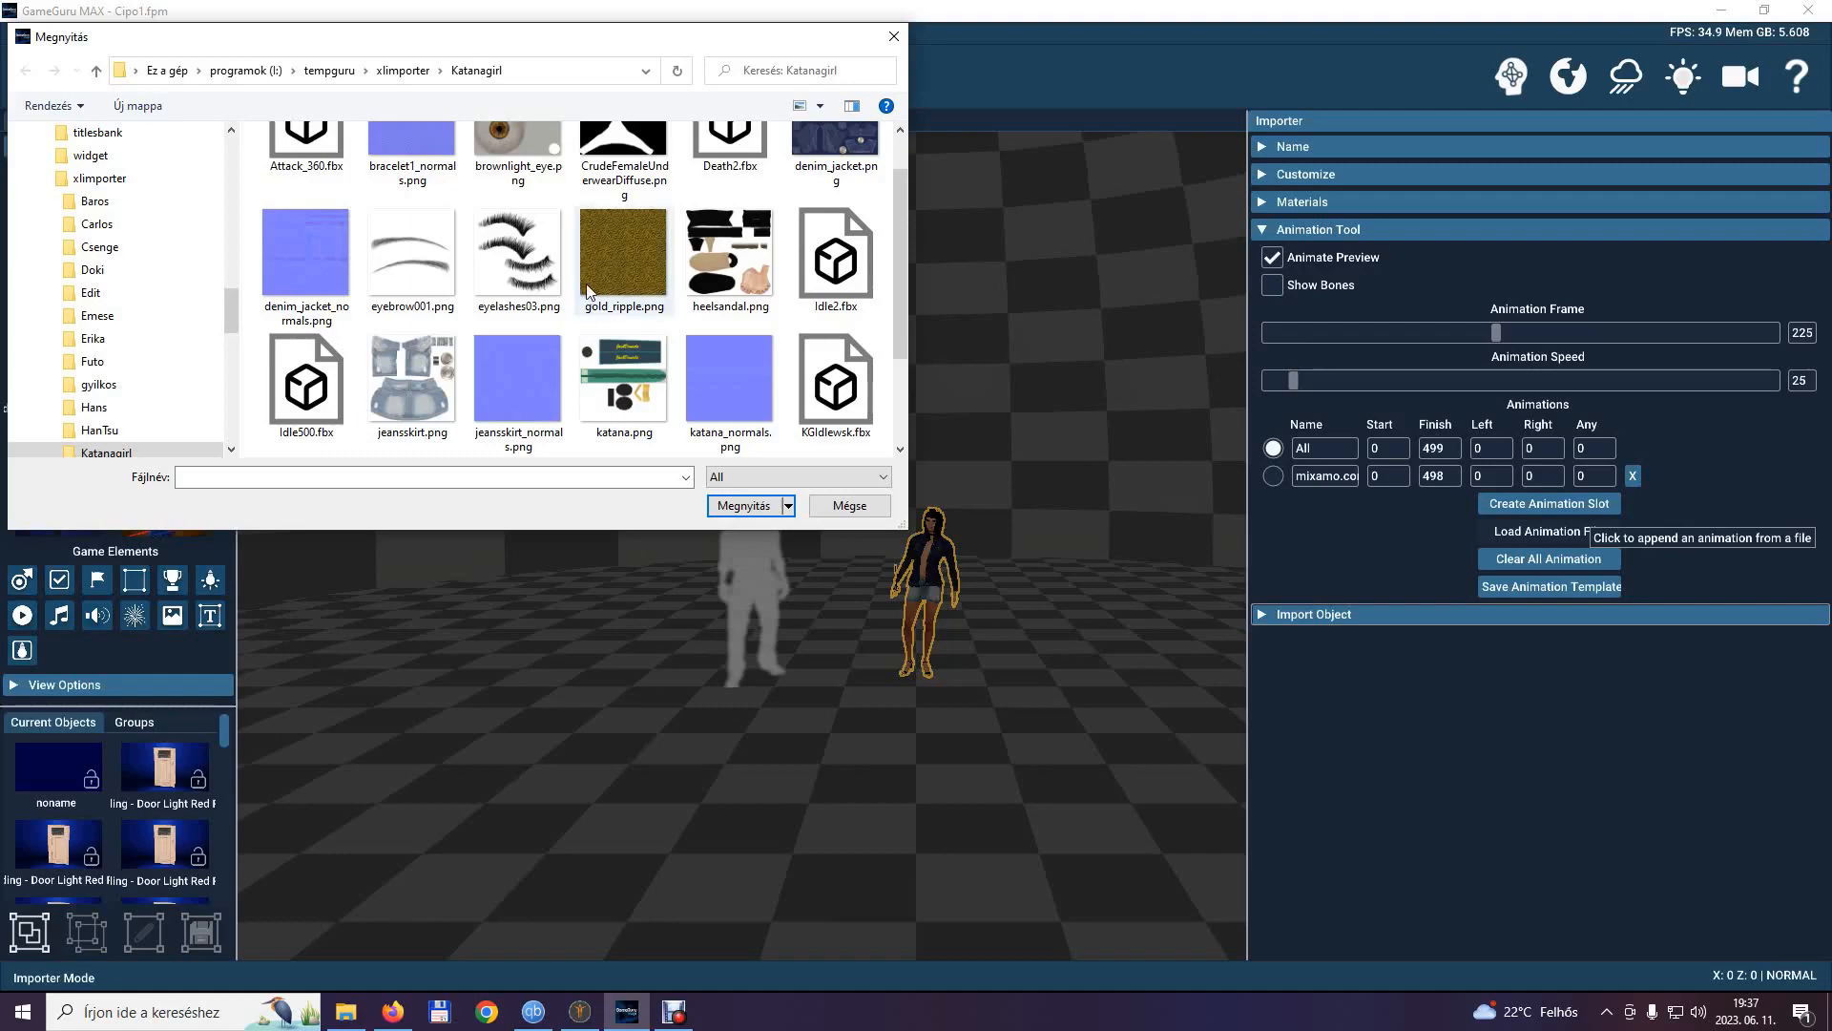
scroll(593, 283, "up", 1)
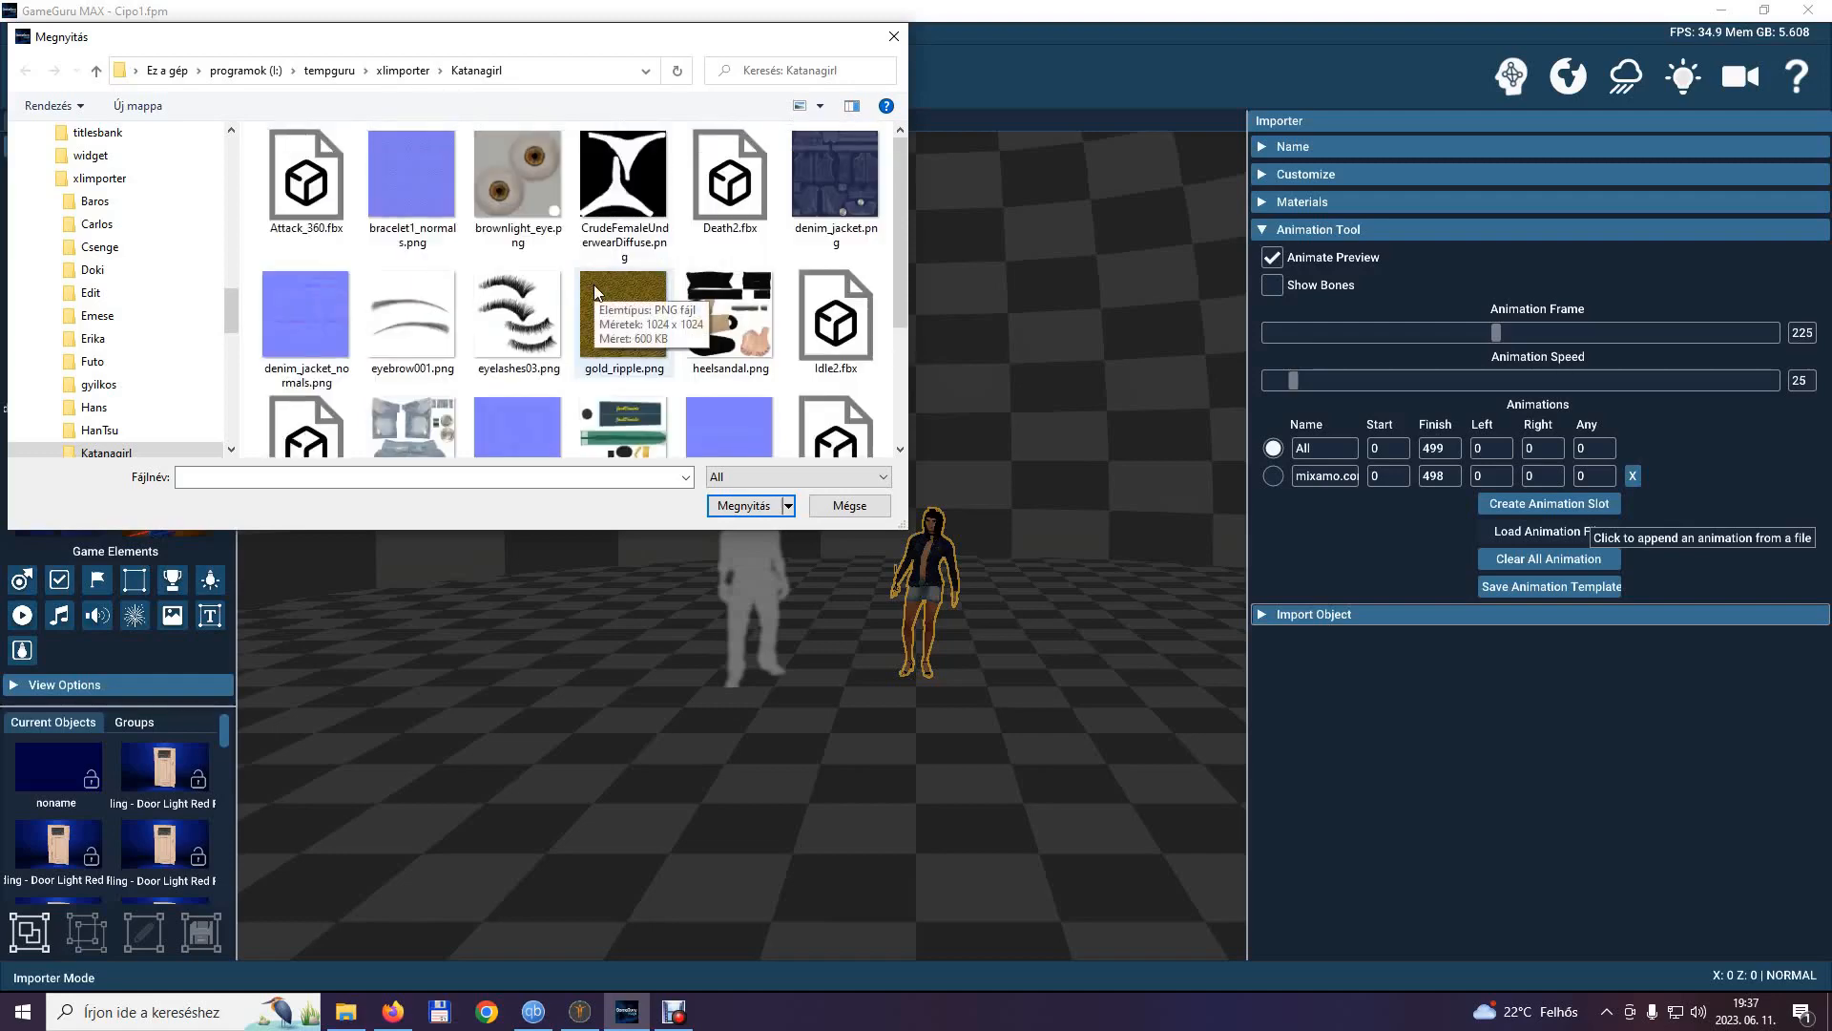
scroll(593, 285, "down", 1)
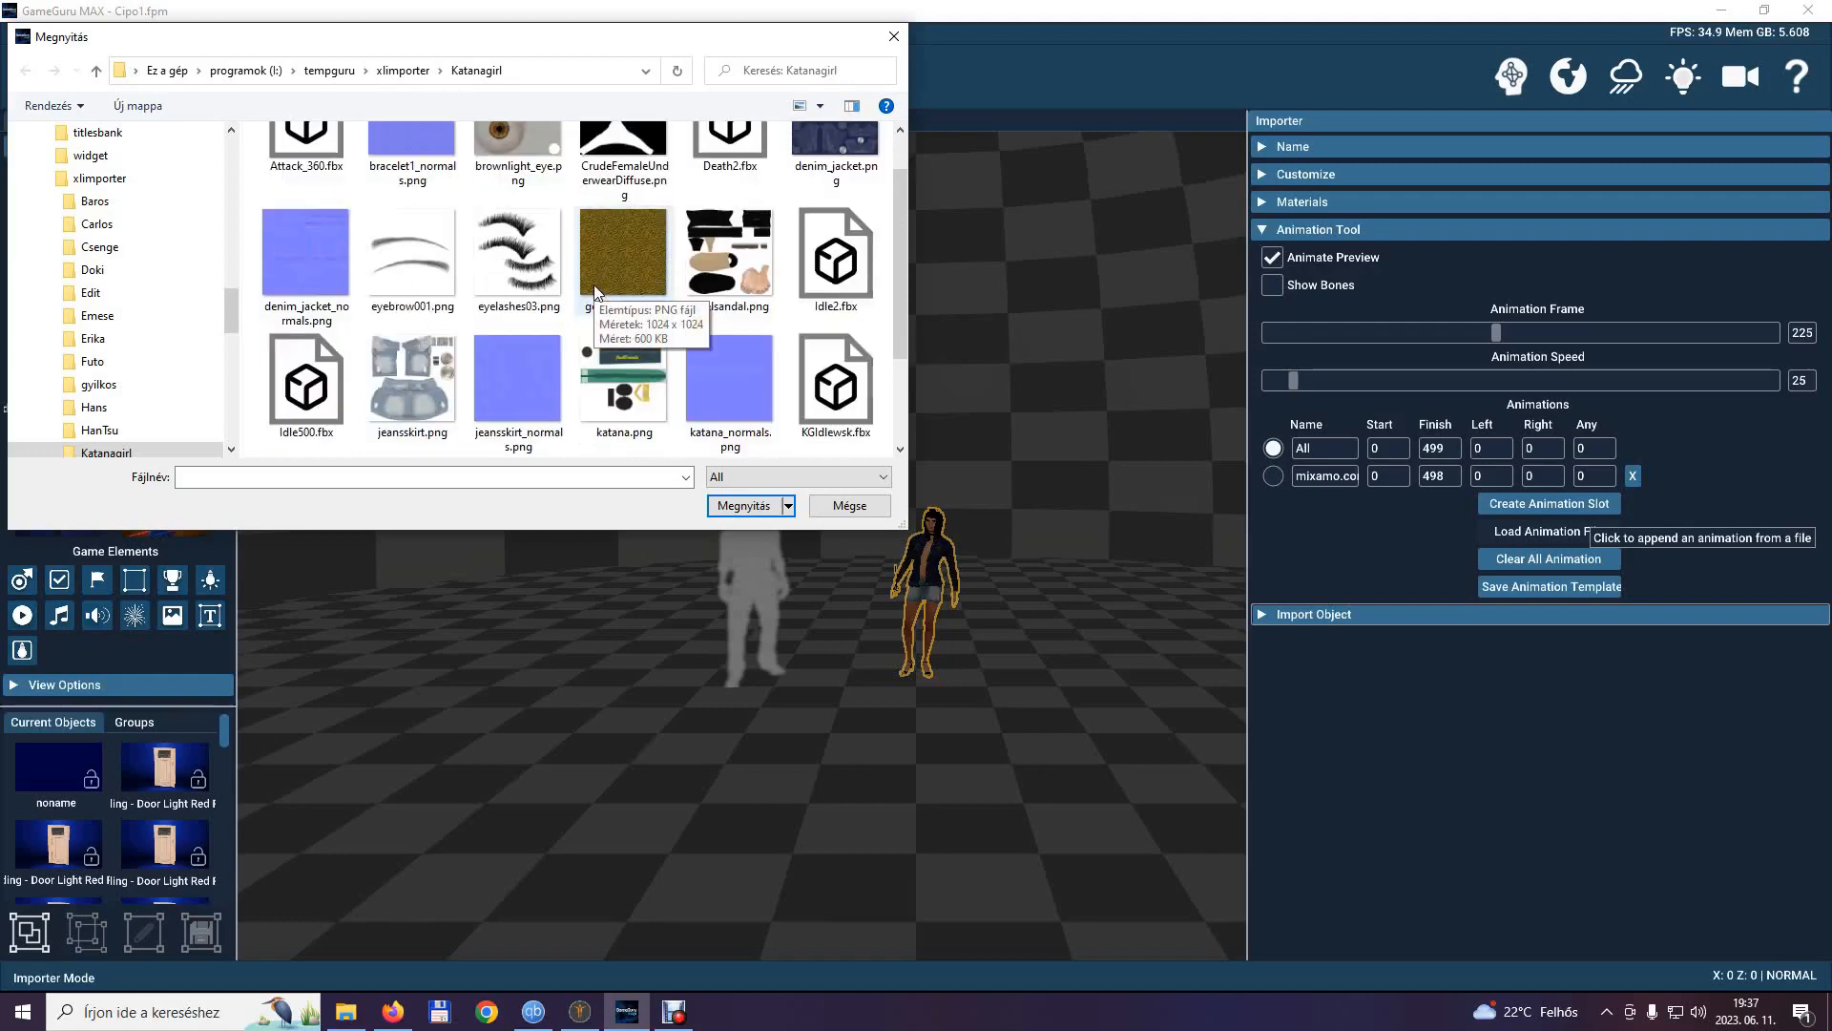
left_click(812, 264)
double_click(811, 264)
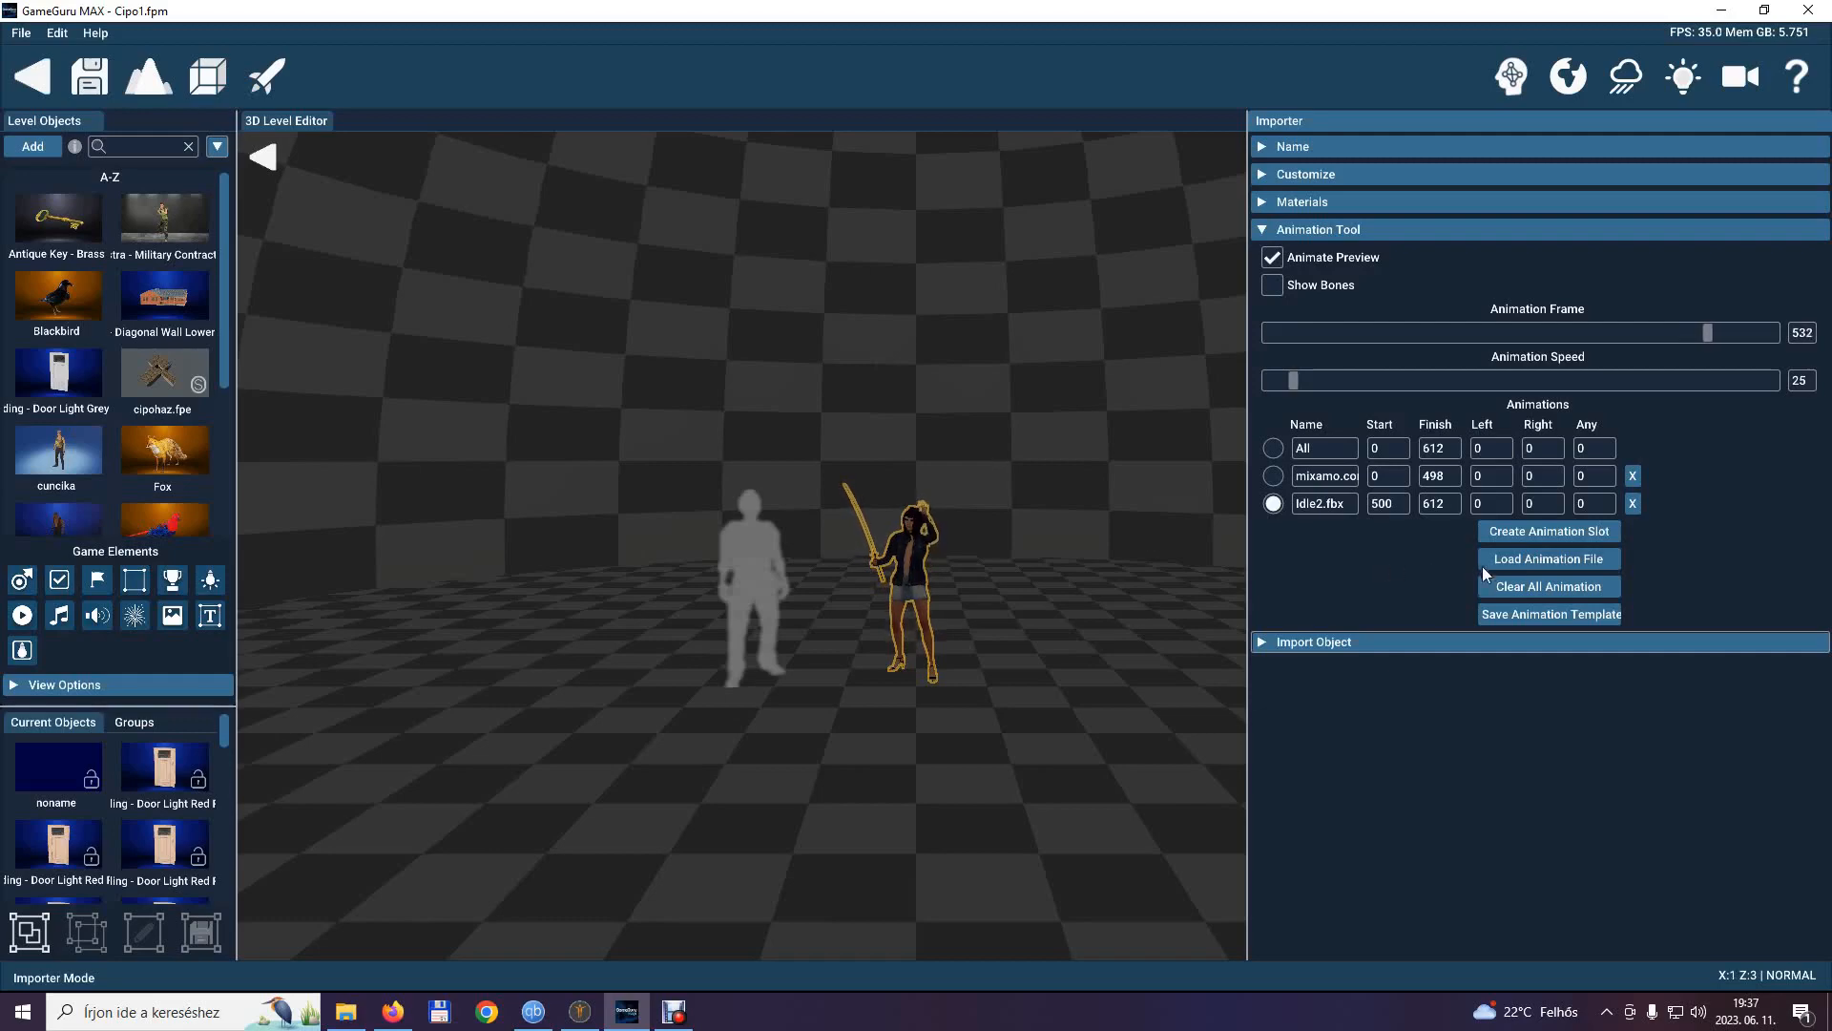
Append the Walking.fbx animation from the Katanagirl folder to the model.
left_click(1515, 559)
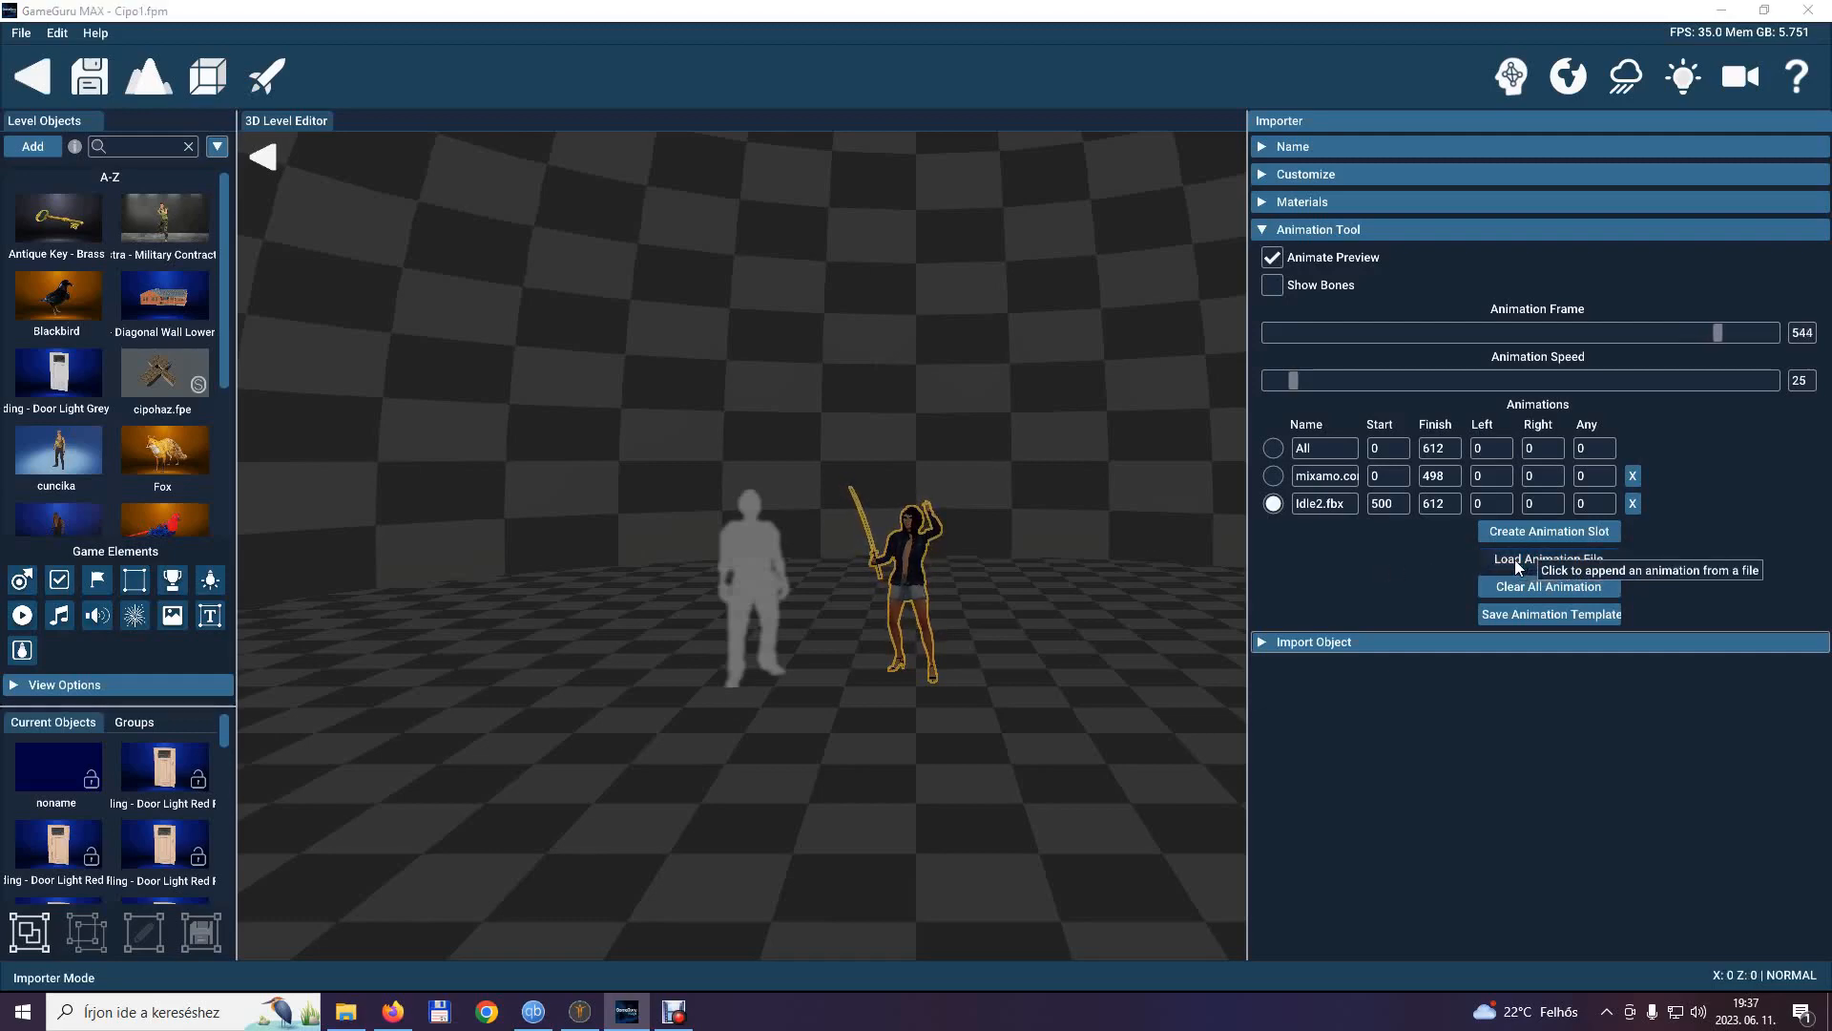
scroll(713, 351, "down", 2)
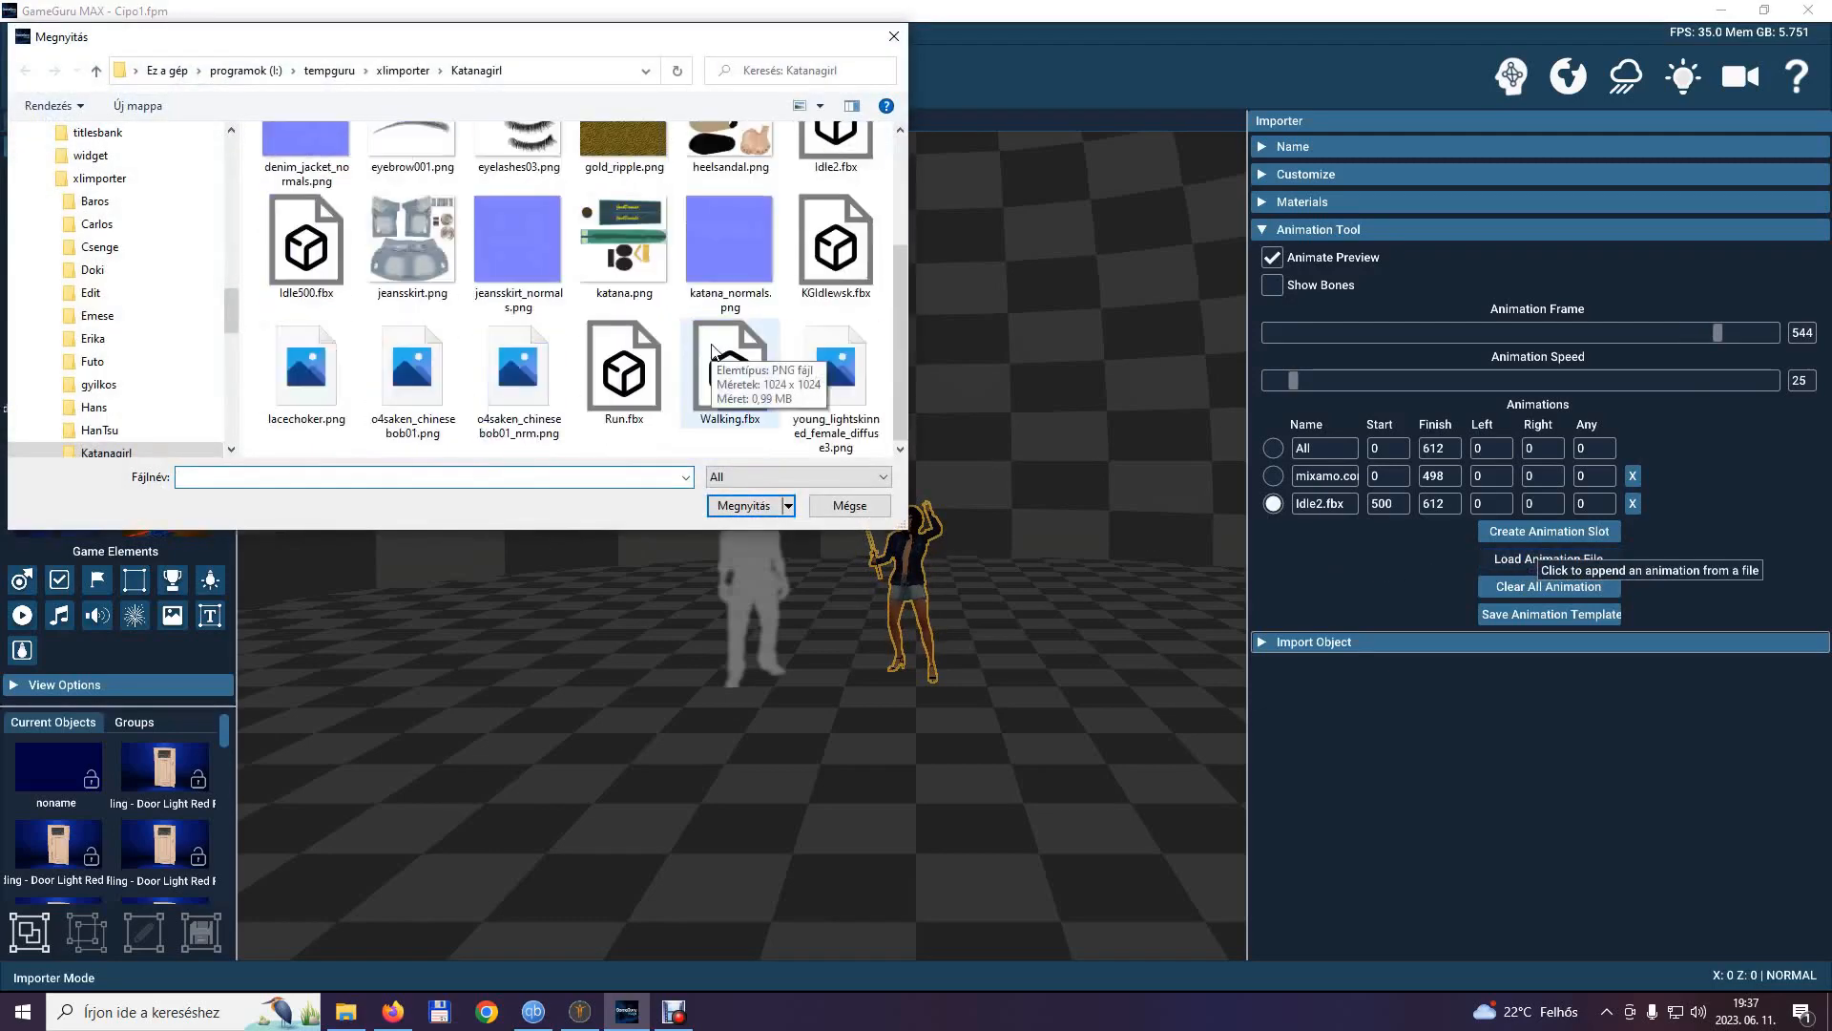
left_click(718, 383)
double_click(718, 384)
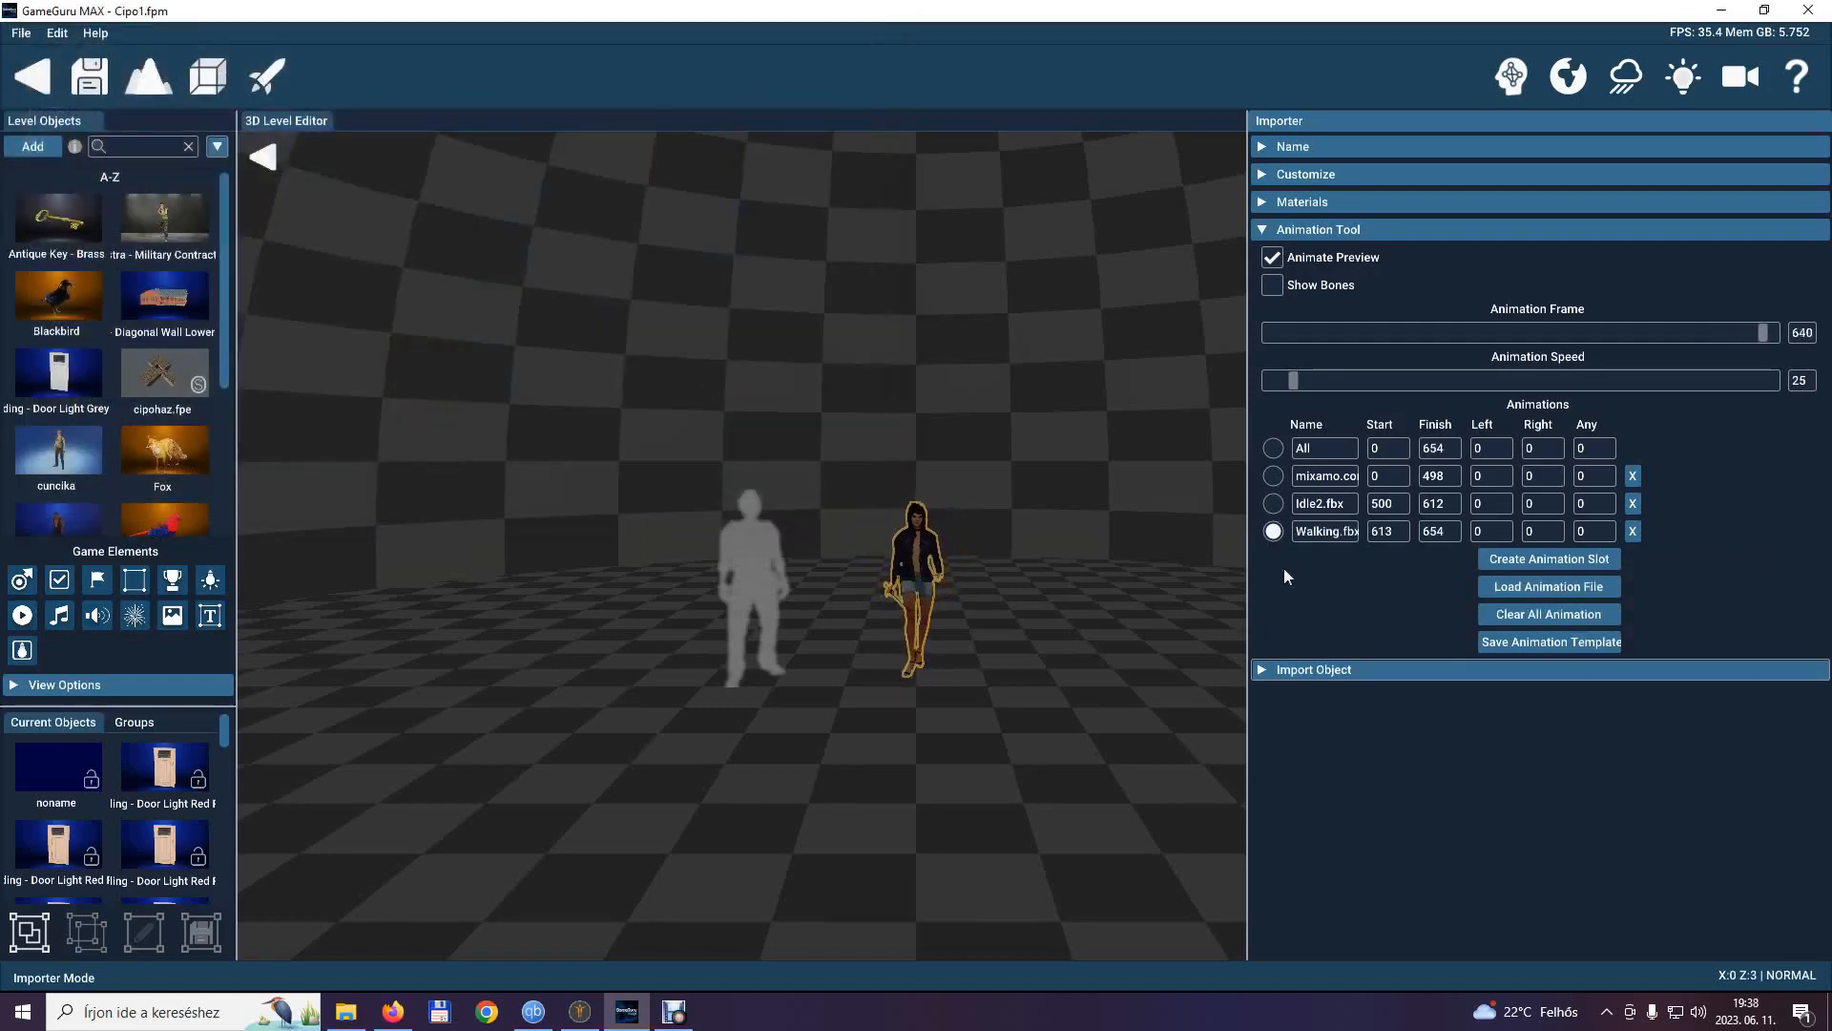
Append the Run.fbx animation to the model and raise the animation speed to about 82.
left_click(1548, 591)
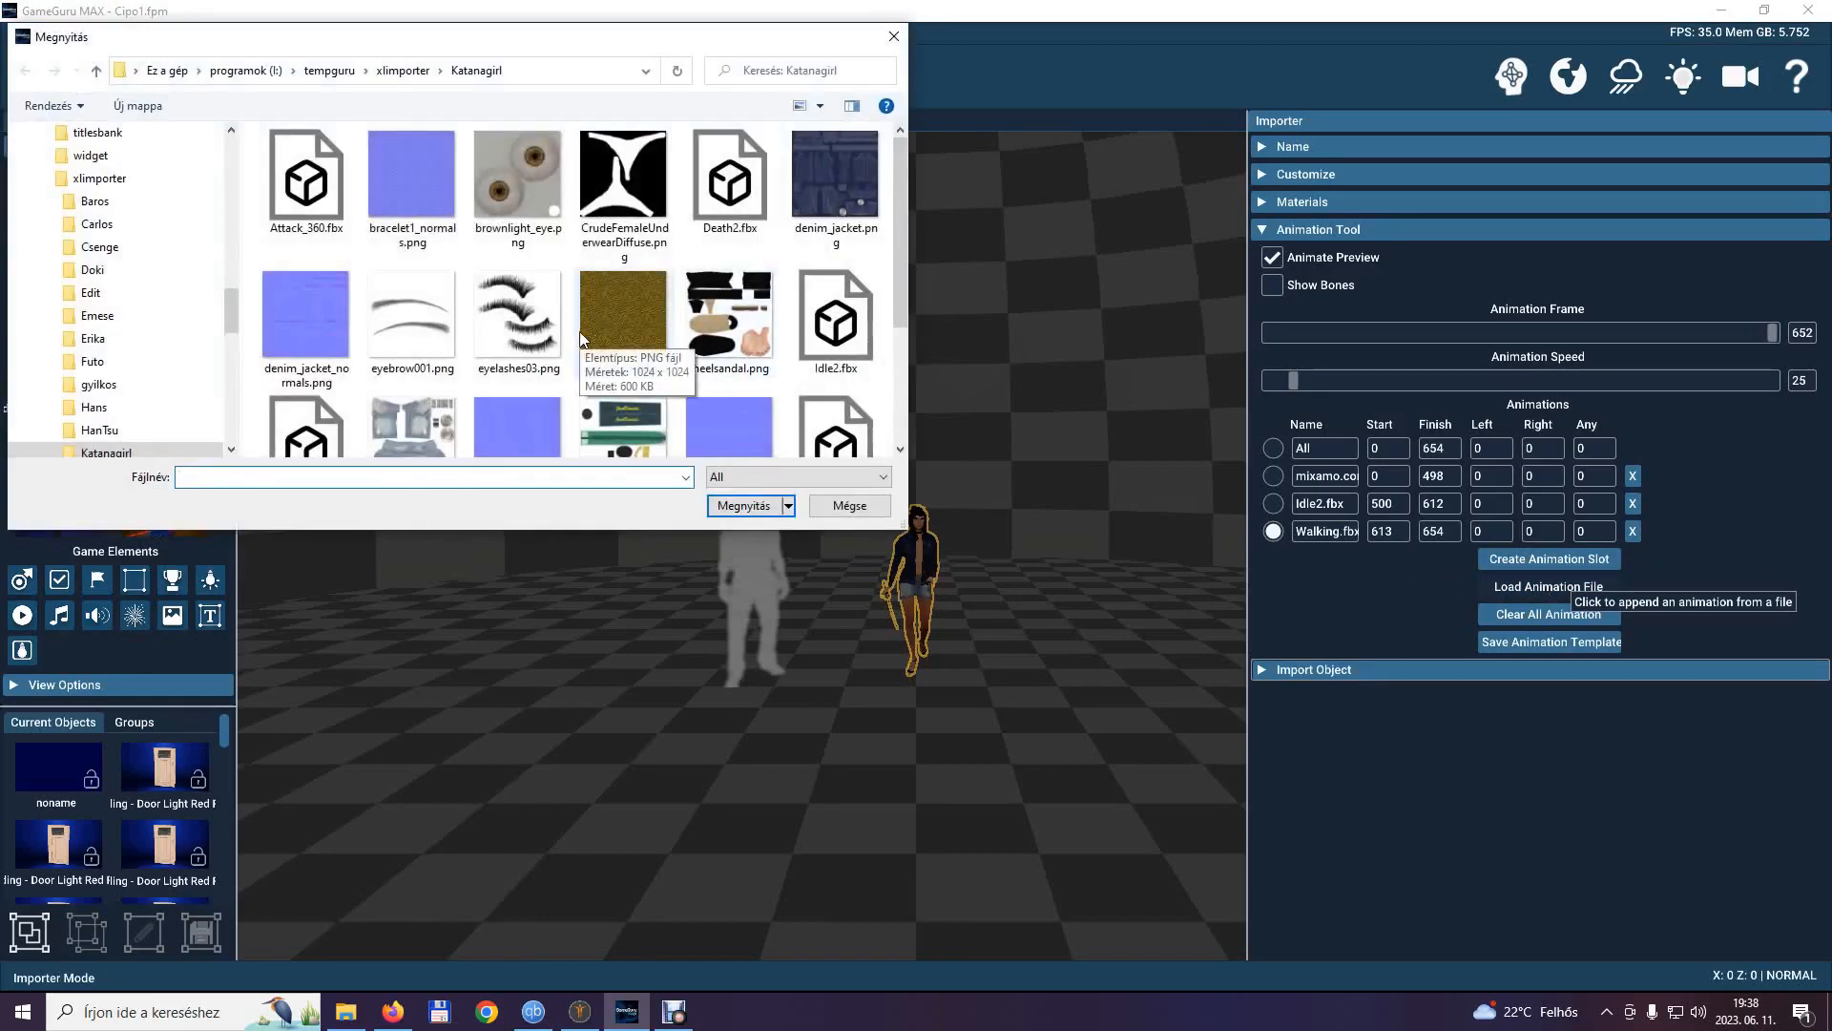
scroll(611, 363, "down", 2)
left_click(623, 377)
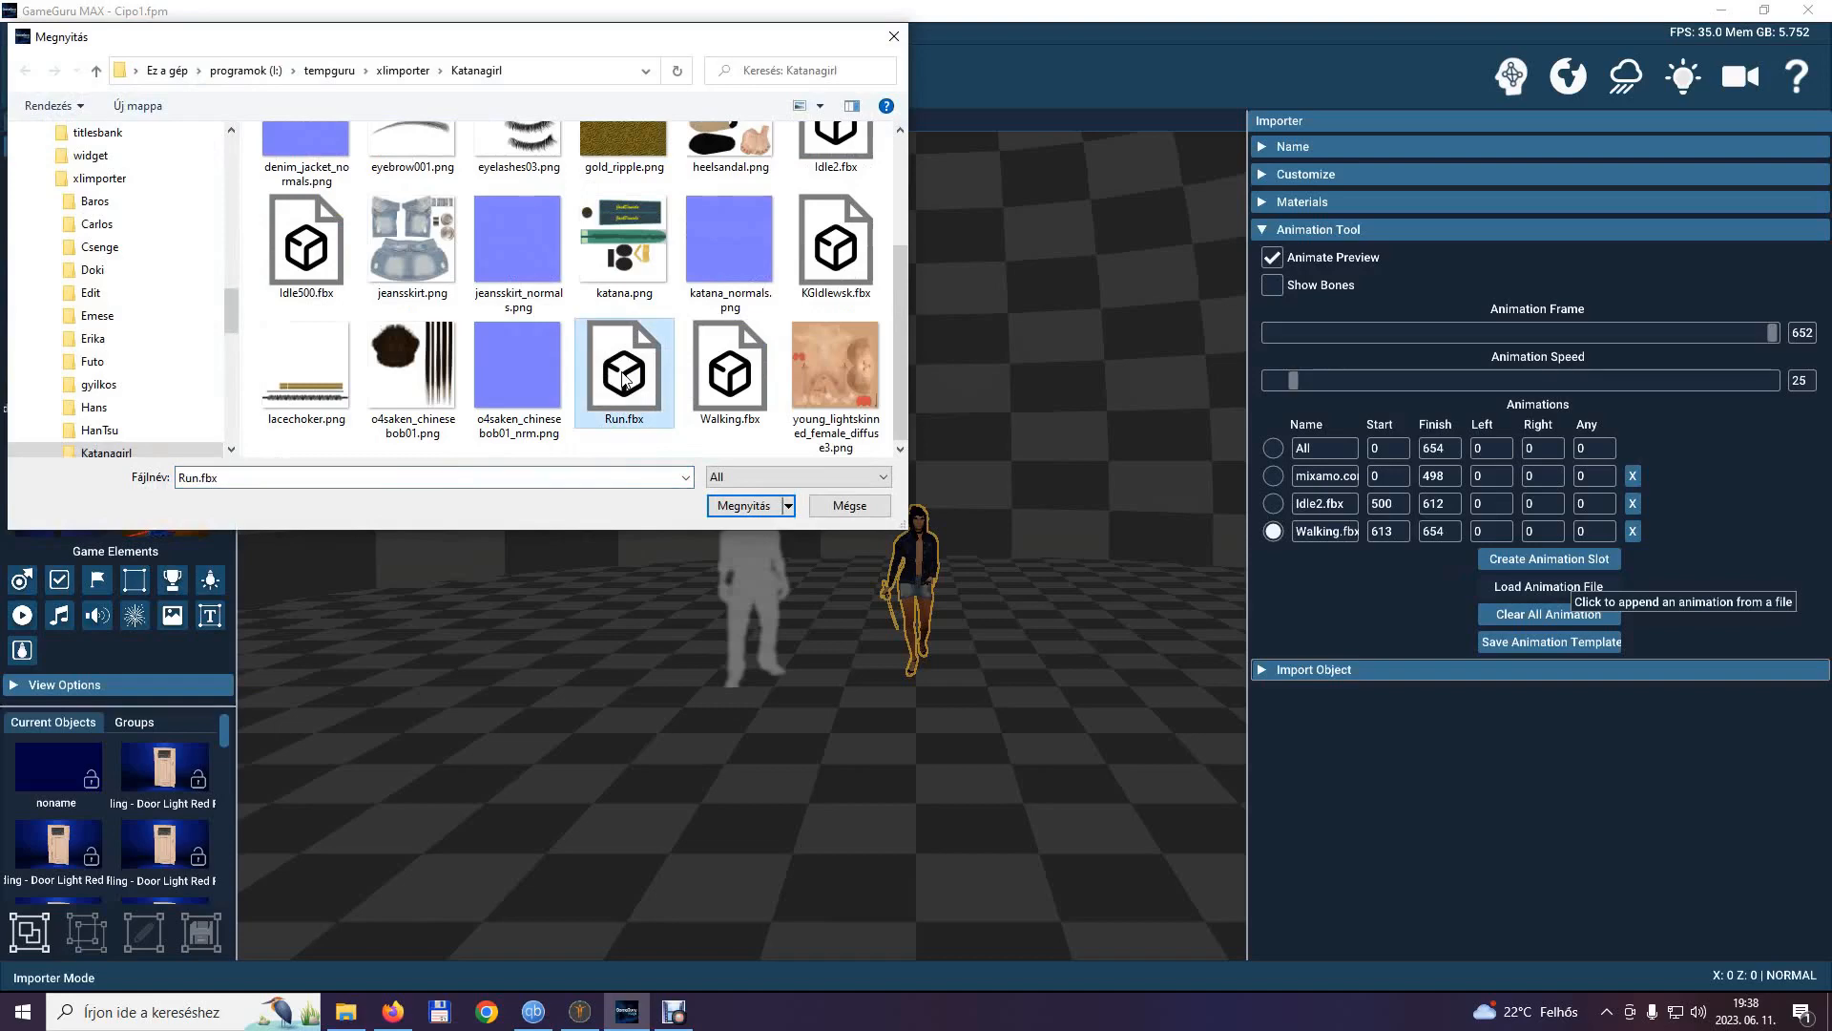
double_click(623, 377)
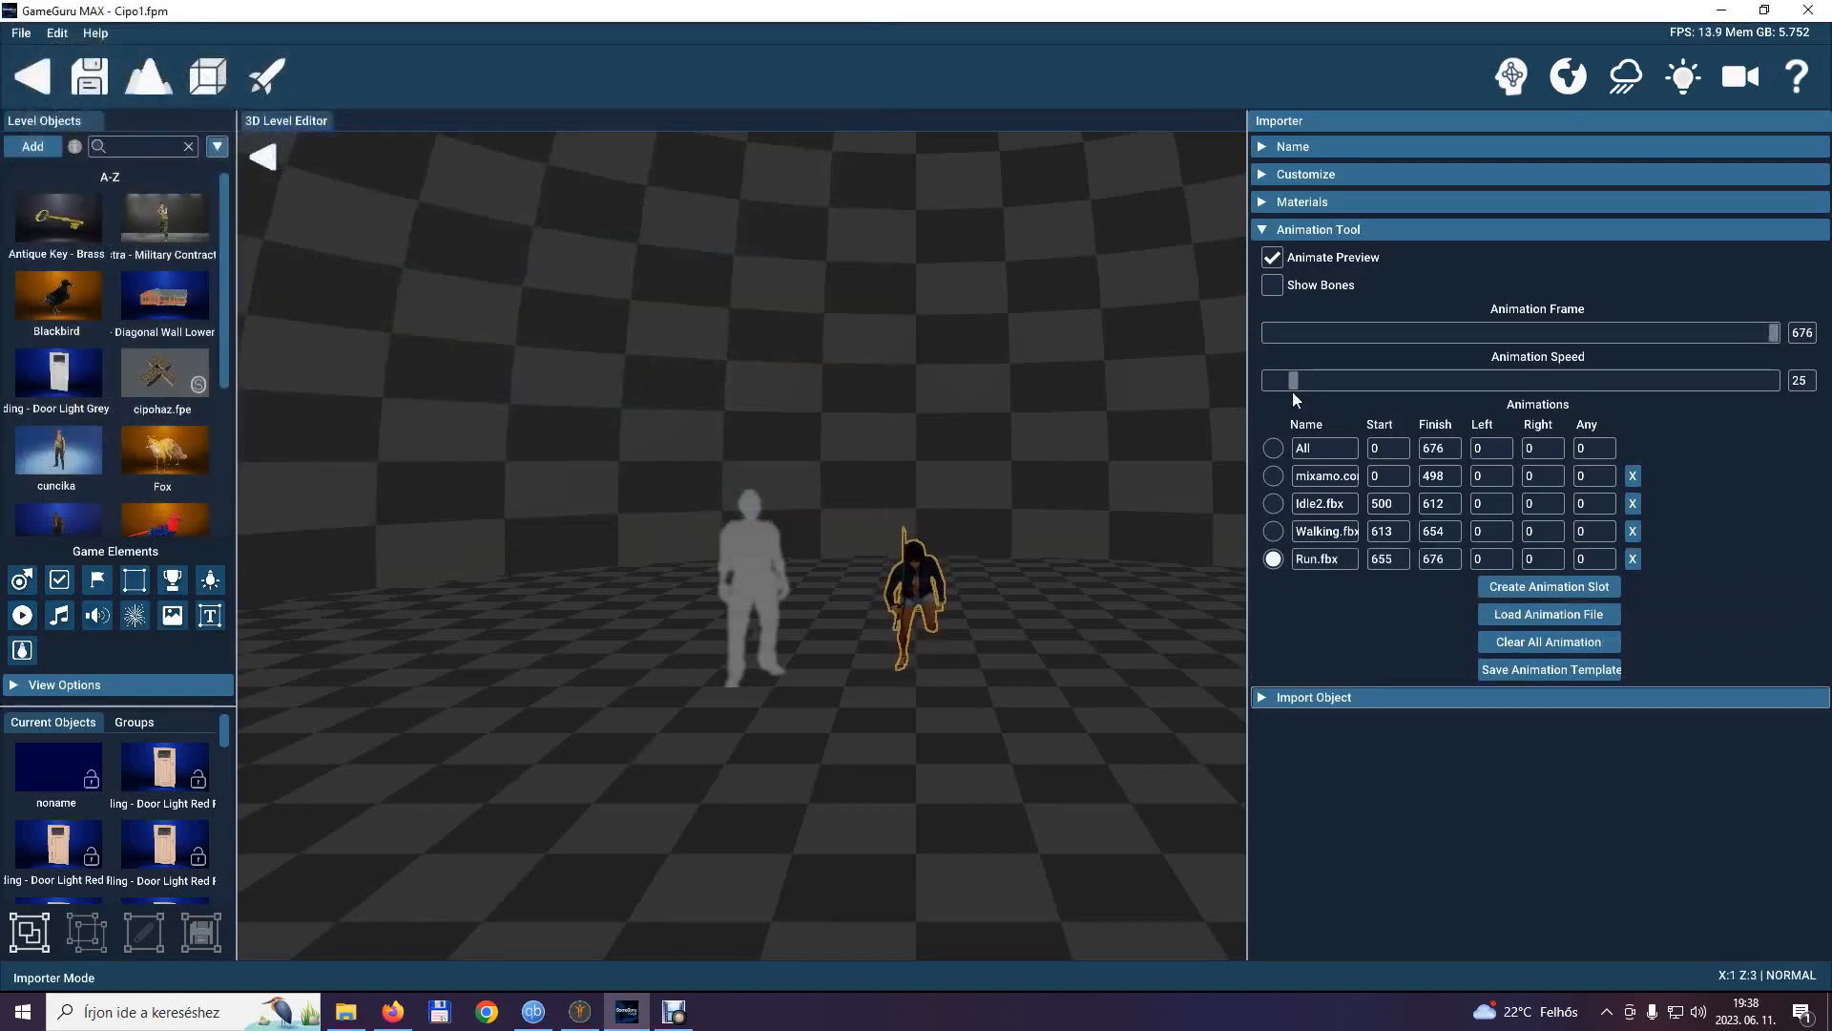
left_click_drag(1294, 379, 1351, 376)
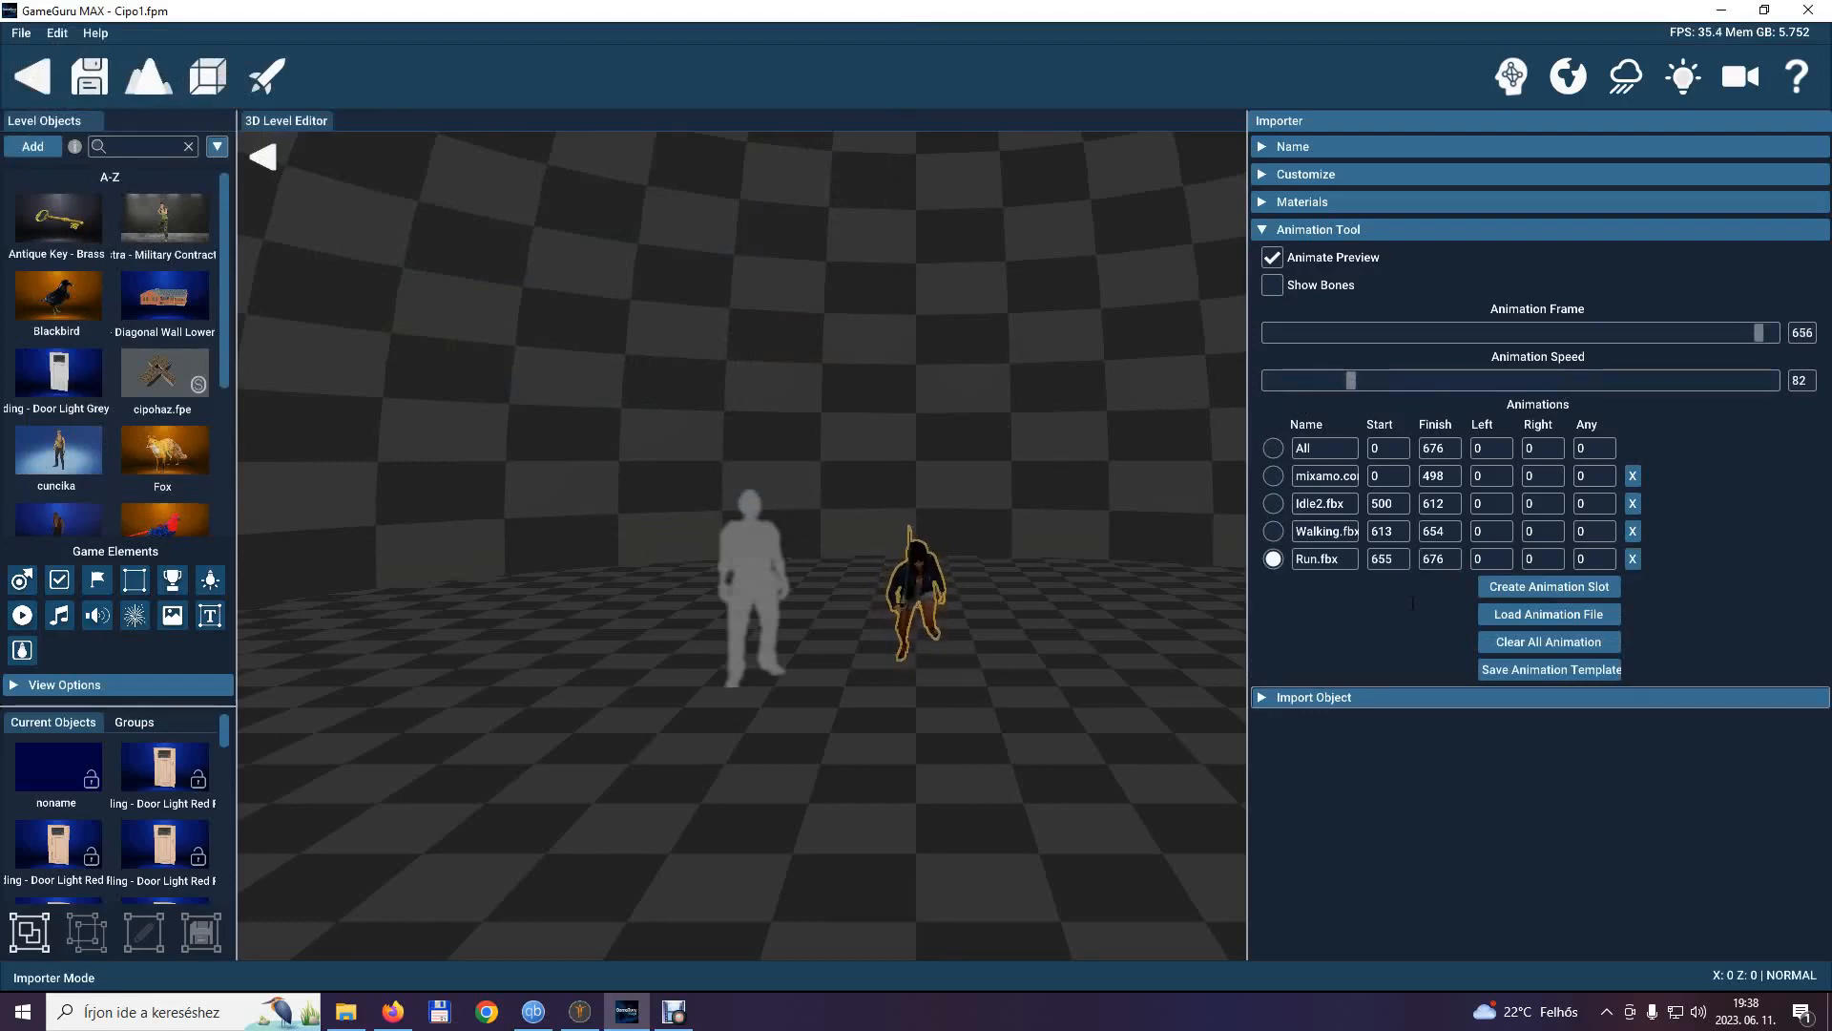
Append the Attack_360.fbx animation from the Katanagirl folder to the model.
left_click(1583, 615)
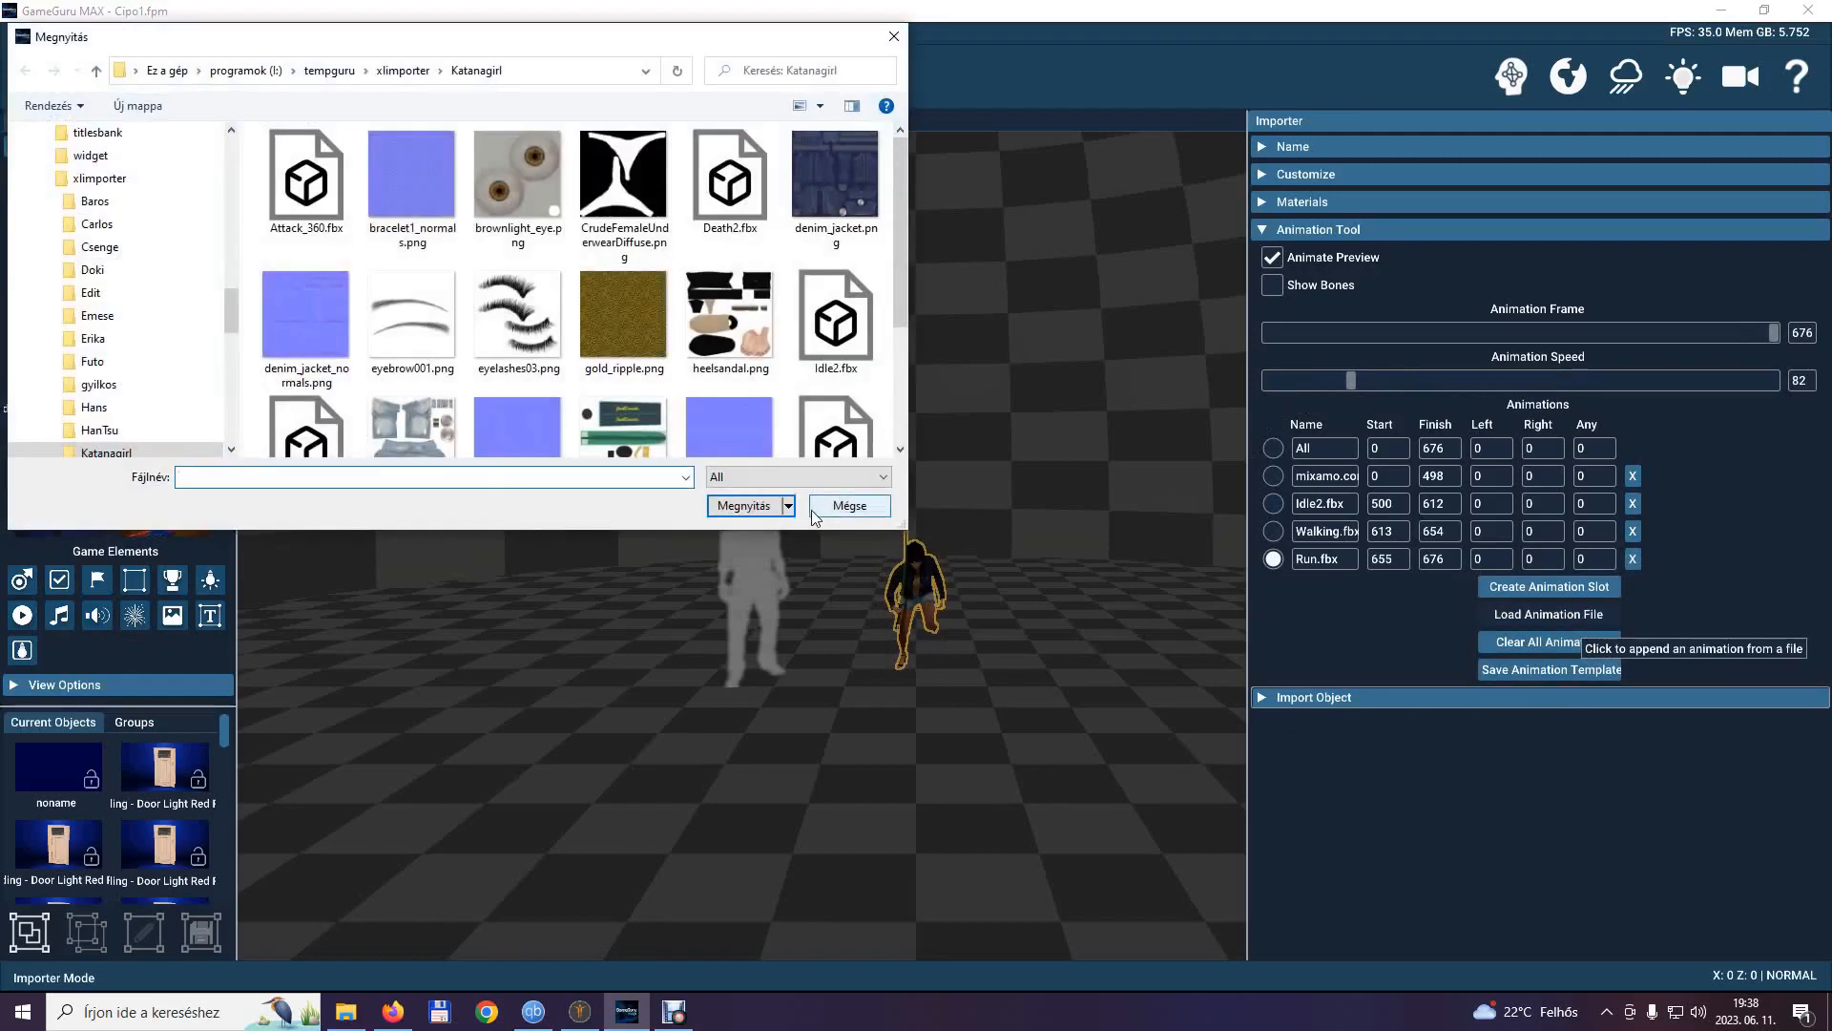
left_click(327, 209)
double_click(328, 209)
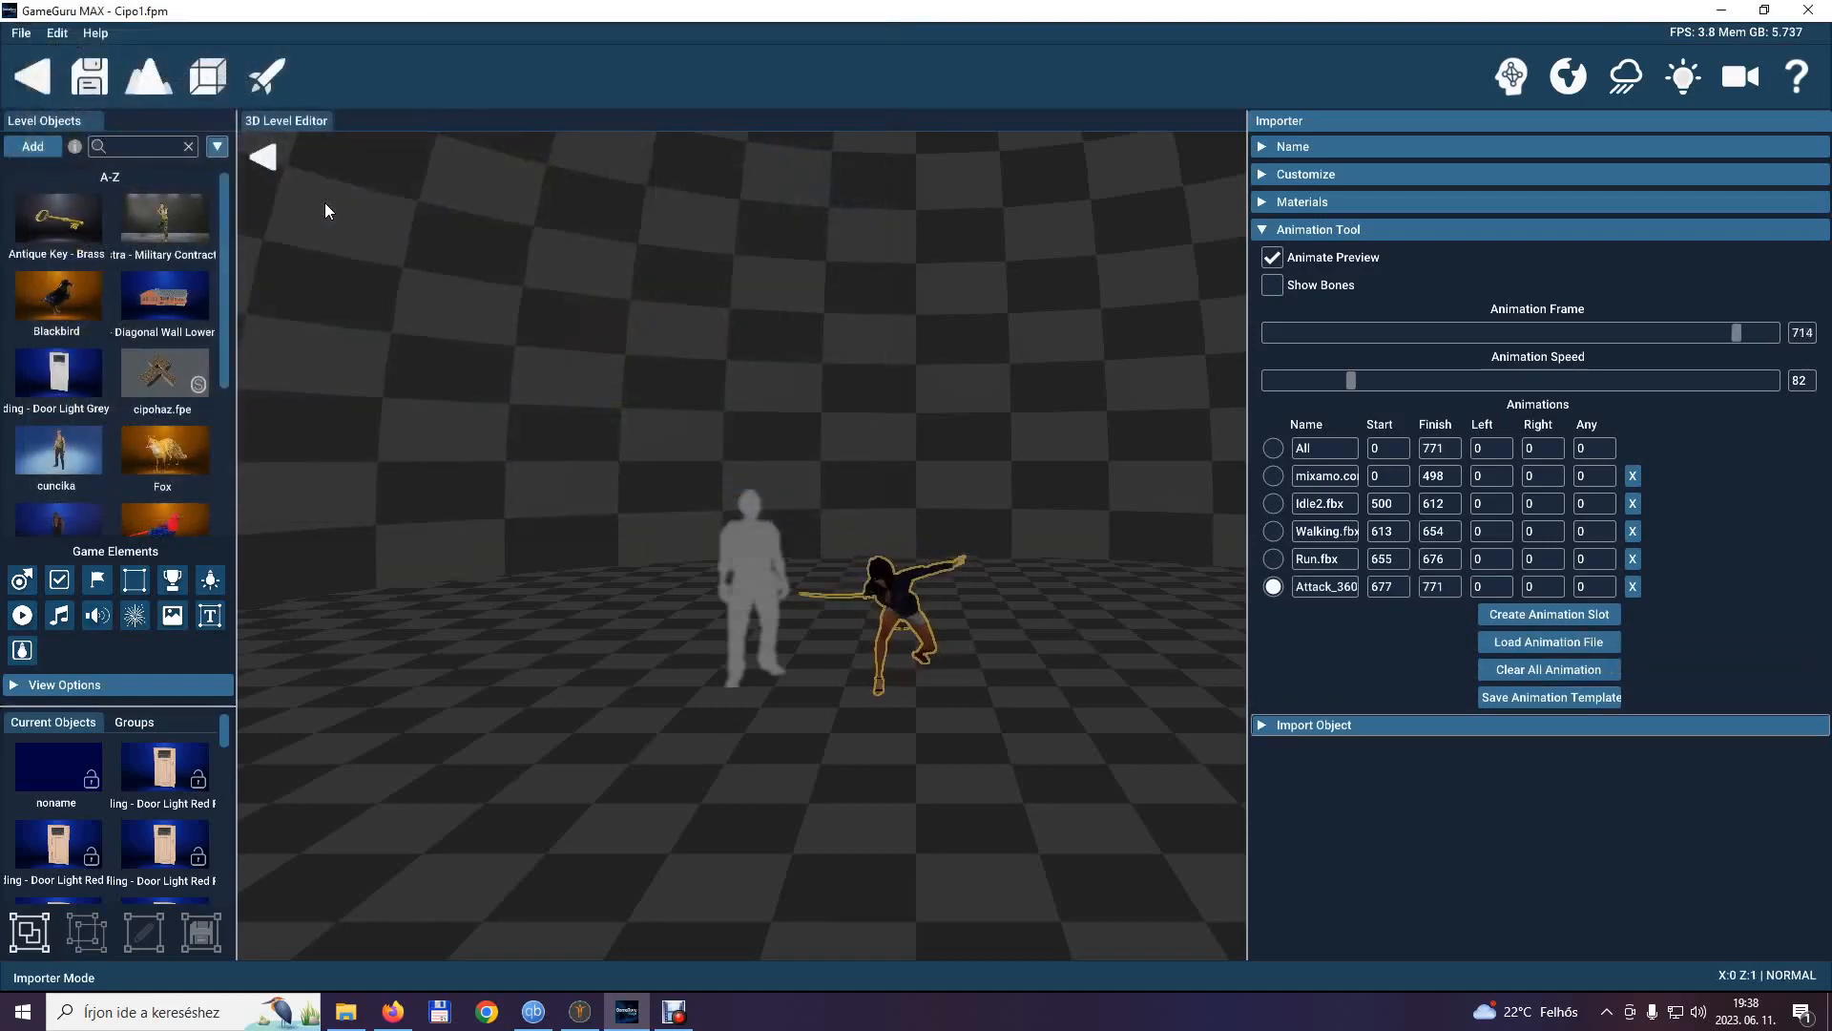
Append the Death2.fbx animation from the Katanagirl folder to the model.
left_click(1582, 645)
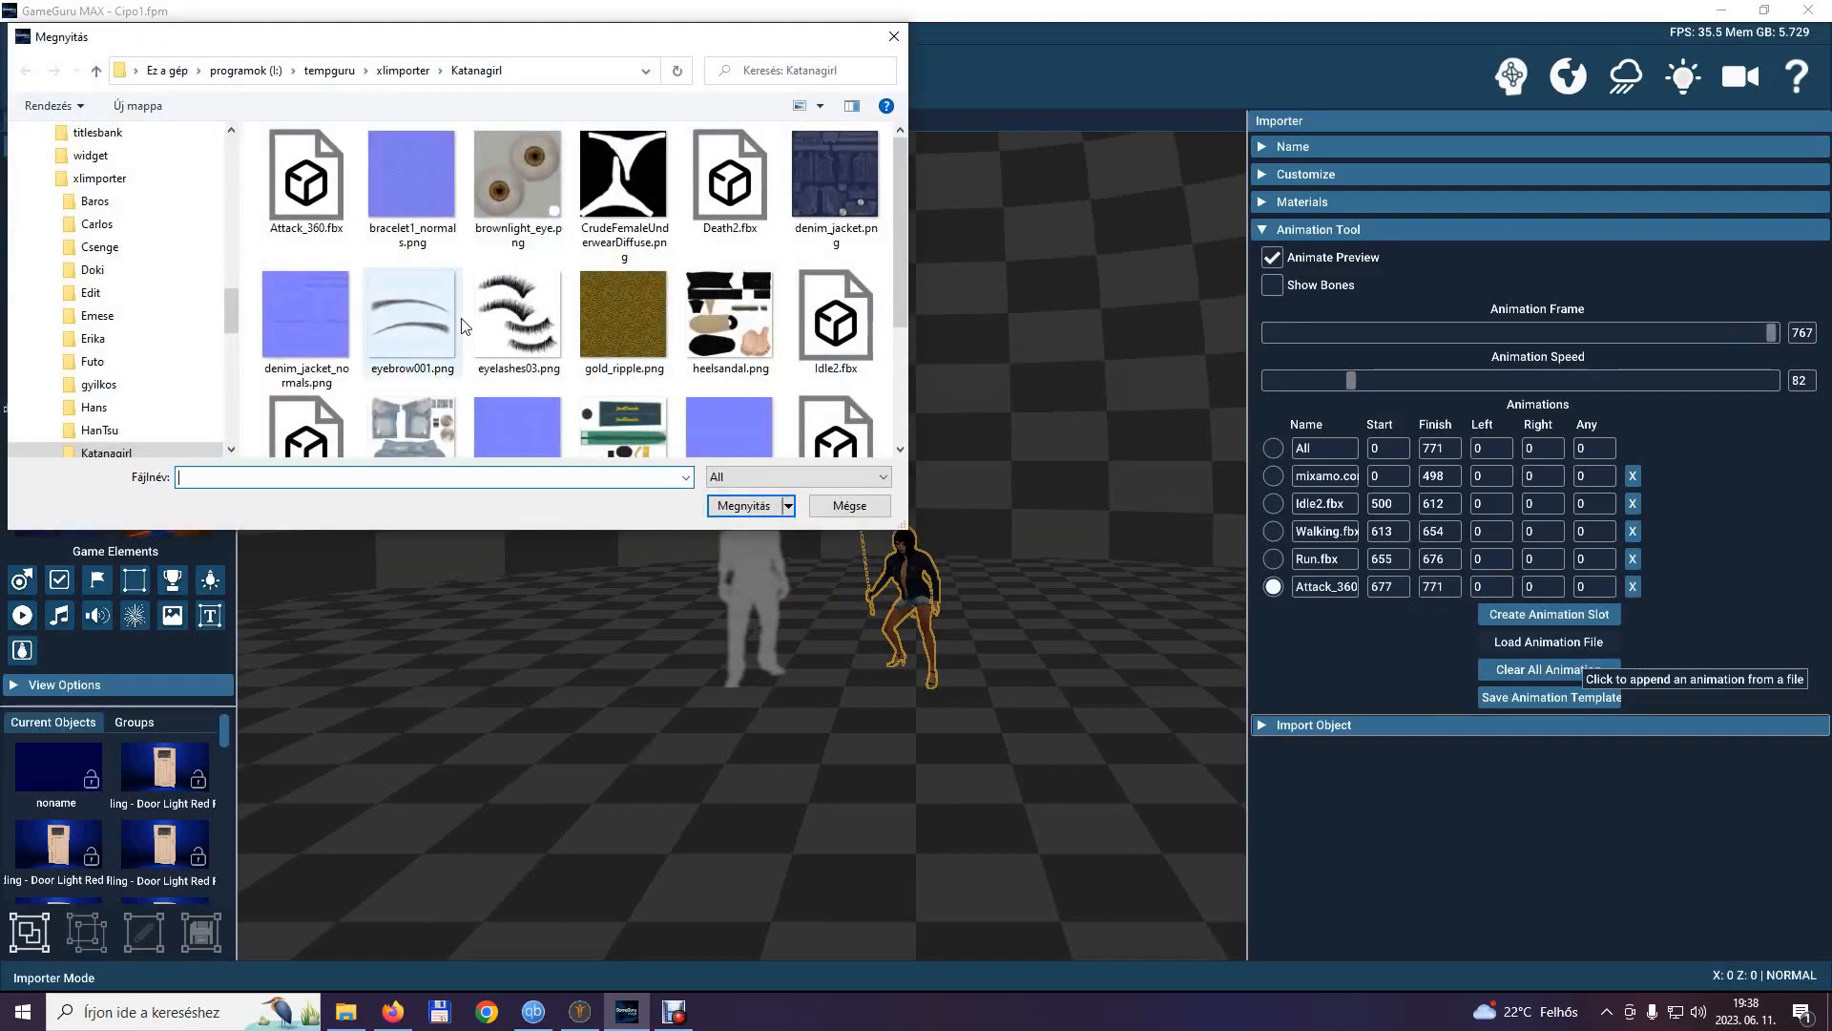
scroll(747, 179, "down", 3)
scroll(747, 181, "up", 3)
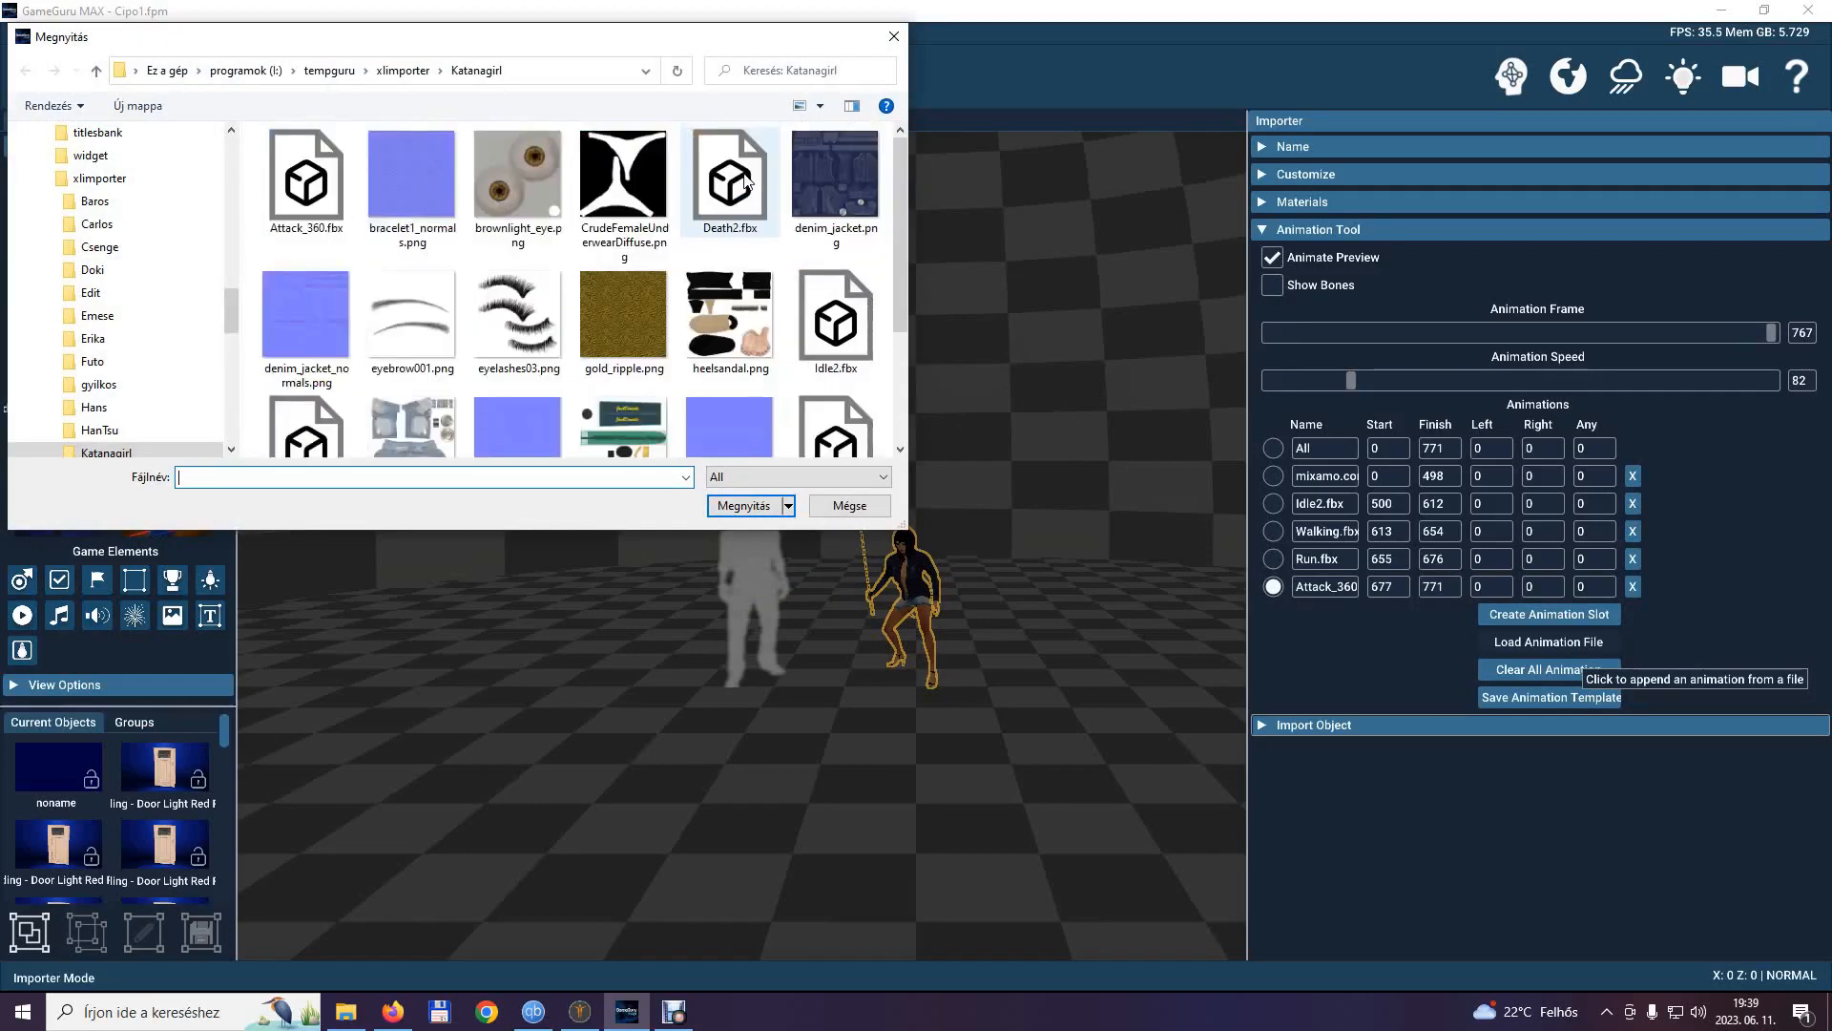
double_click(730, 180)
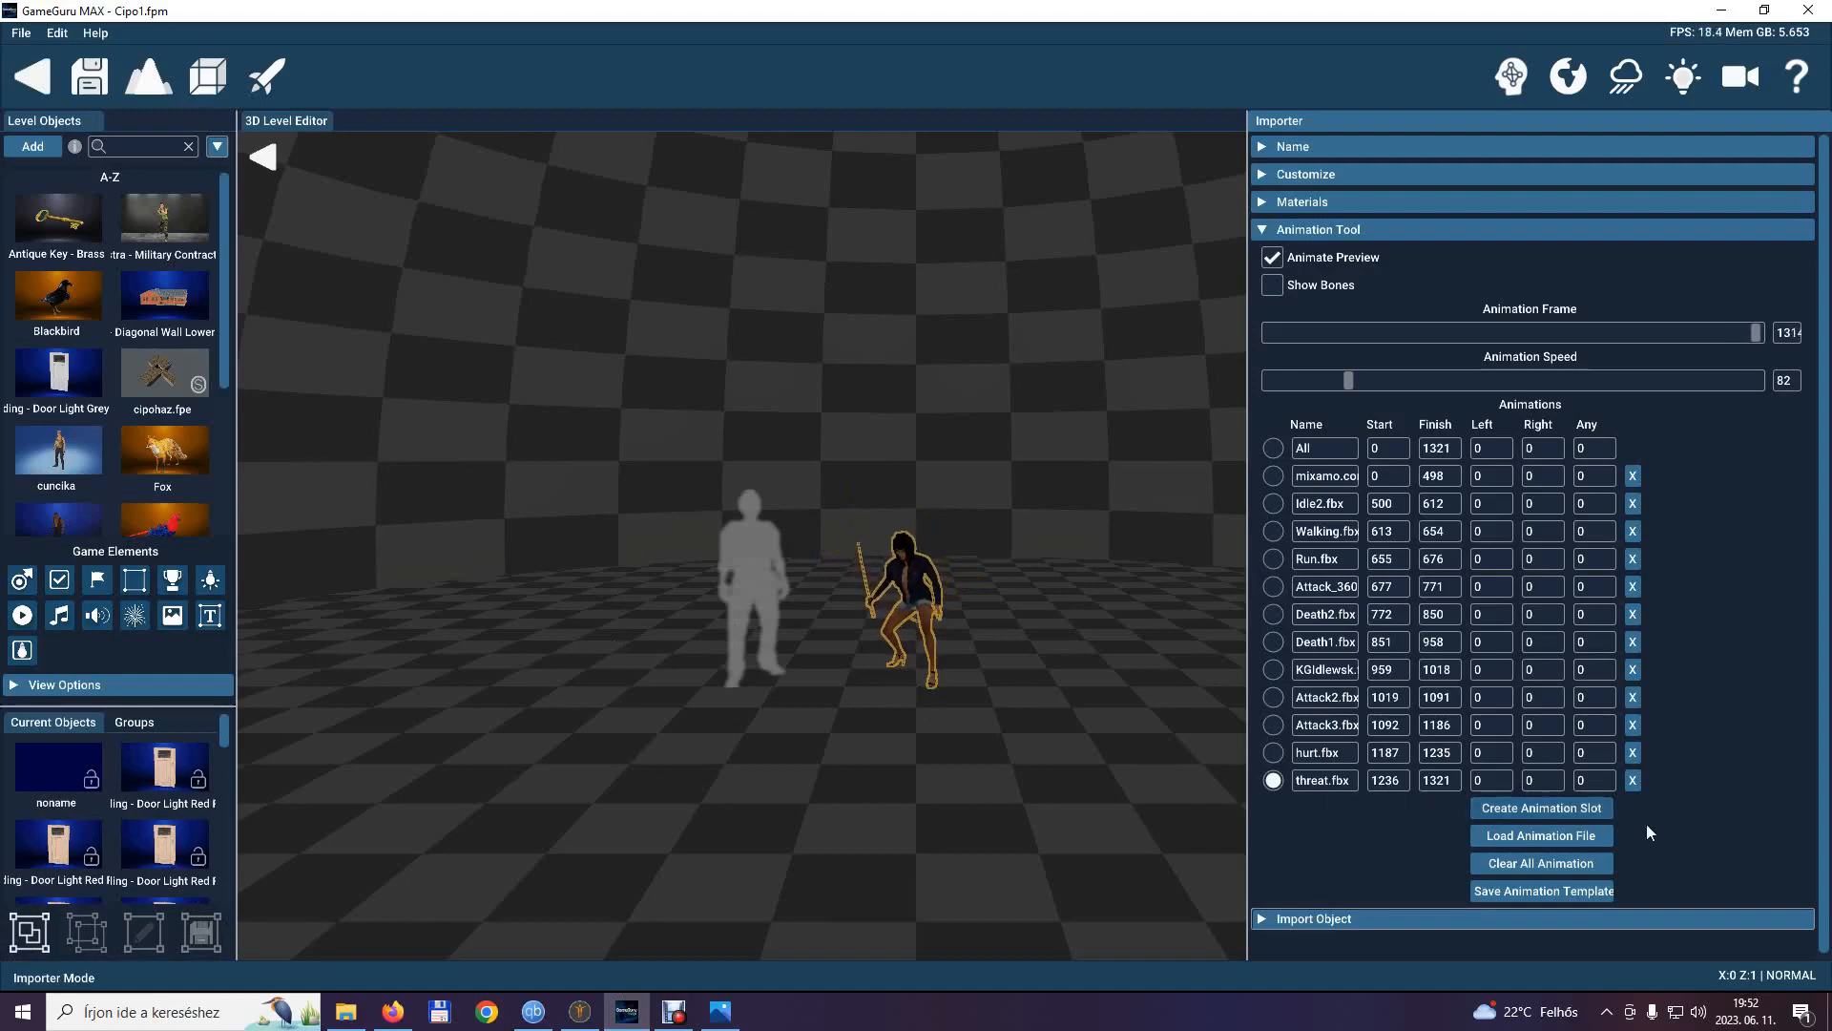
Close the animation settings and recheck the model's name and customization settings.
left_click(1265, 231)
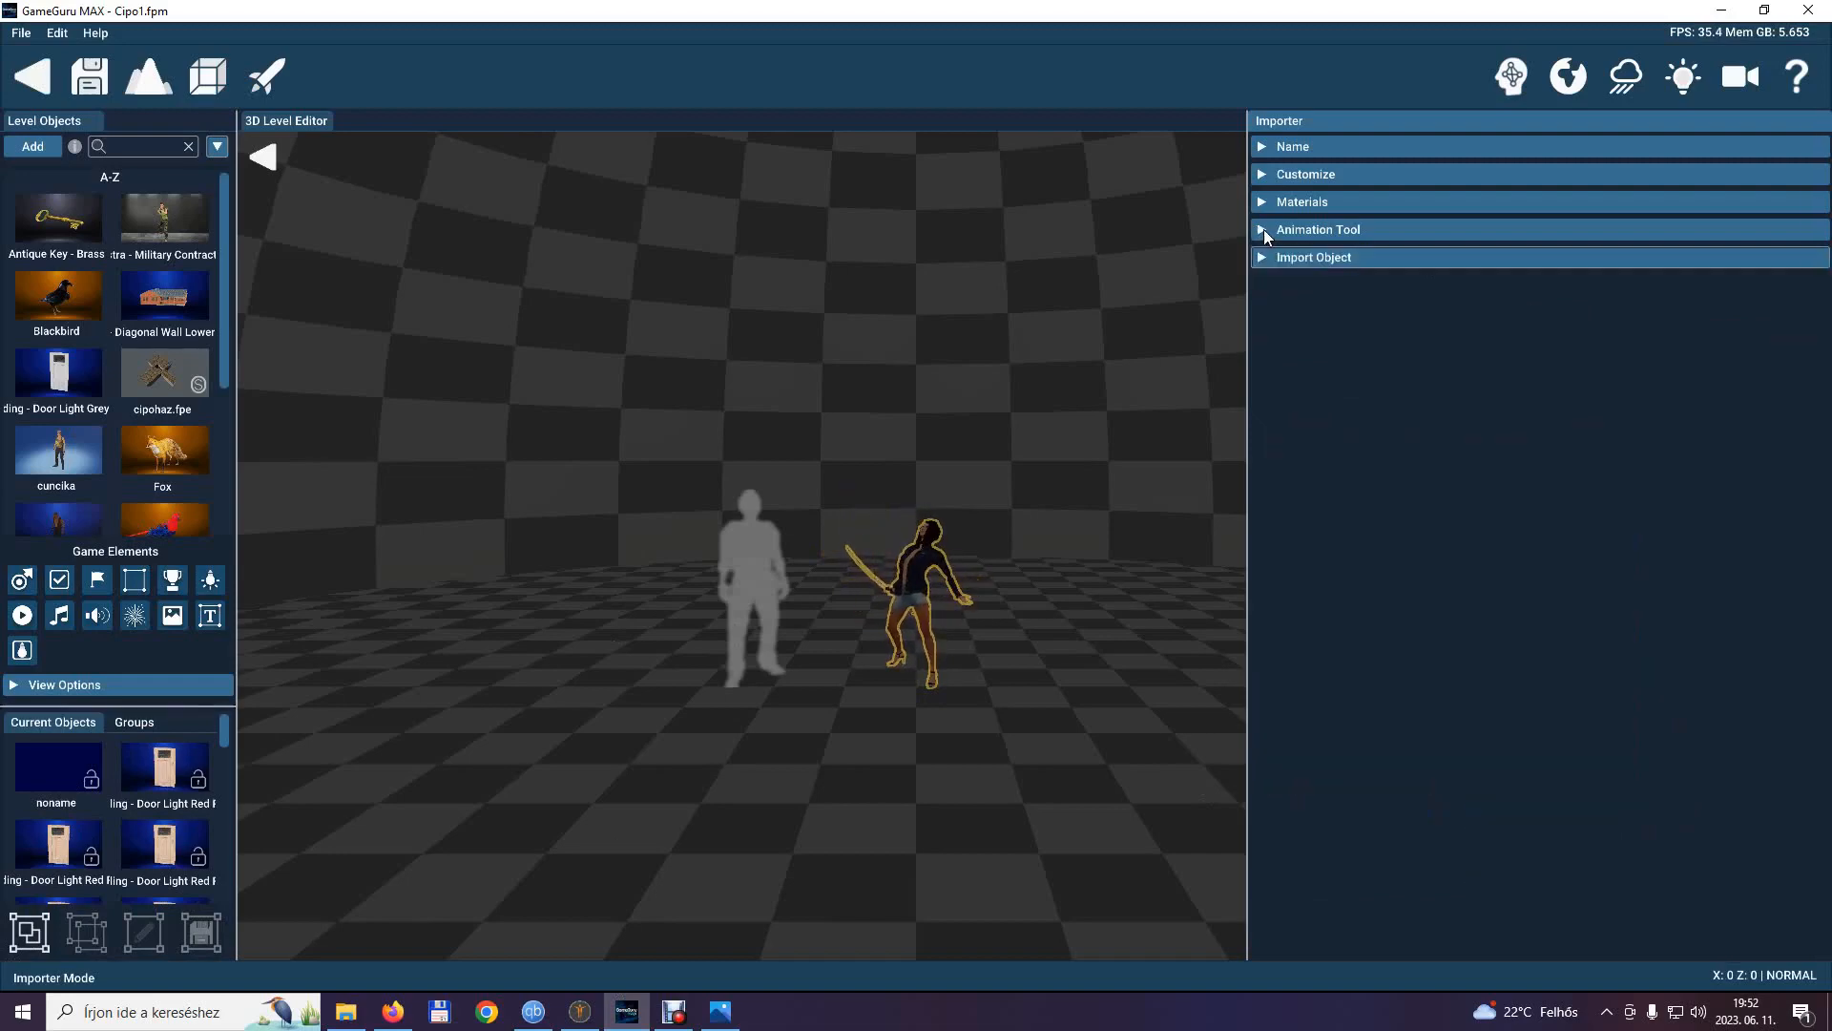
left_click(1262, 146)
left_click(1262, 146)
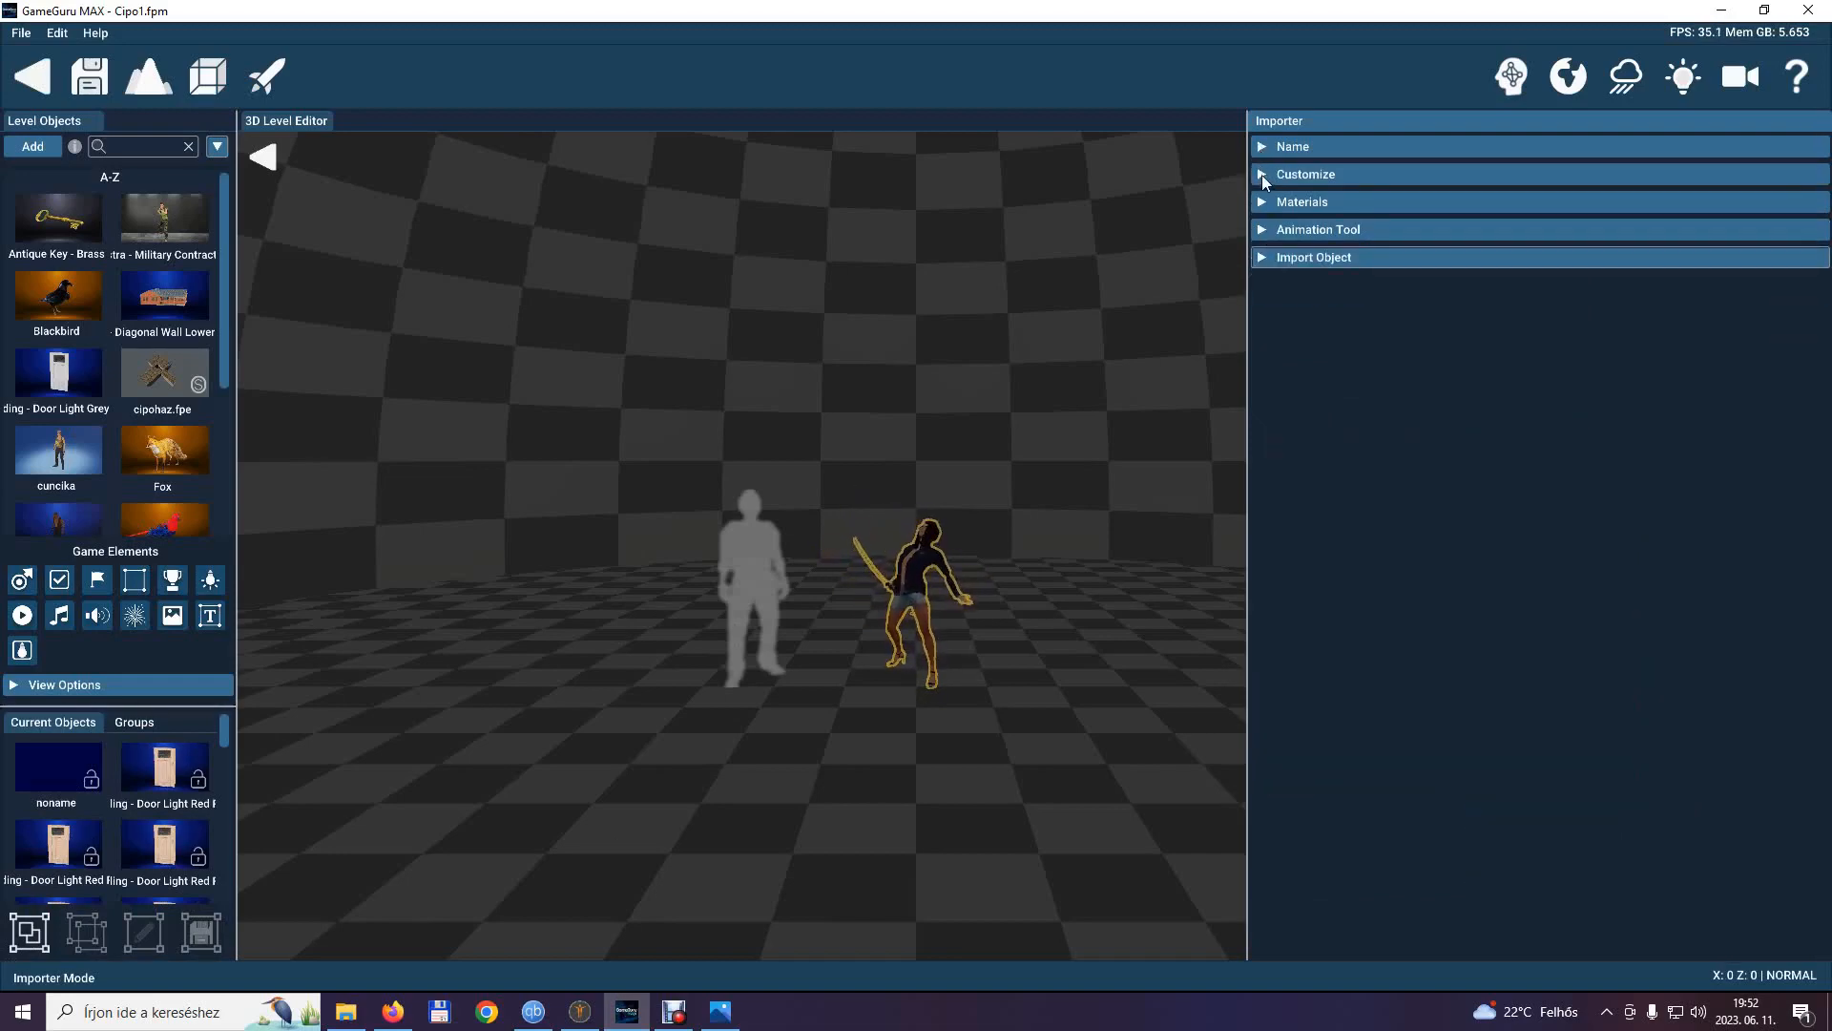
left_click(1262, 174)
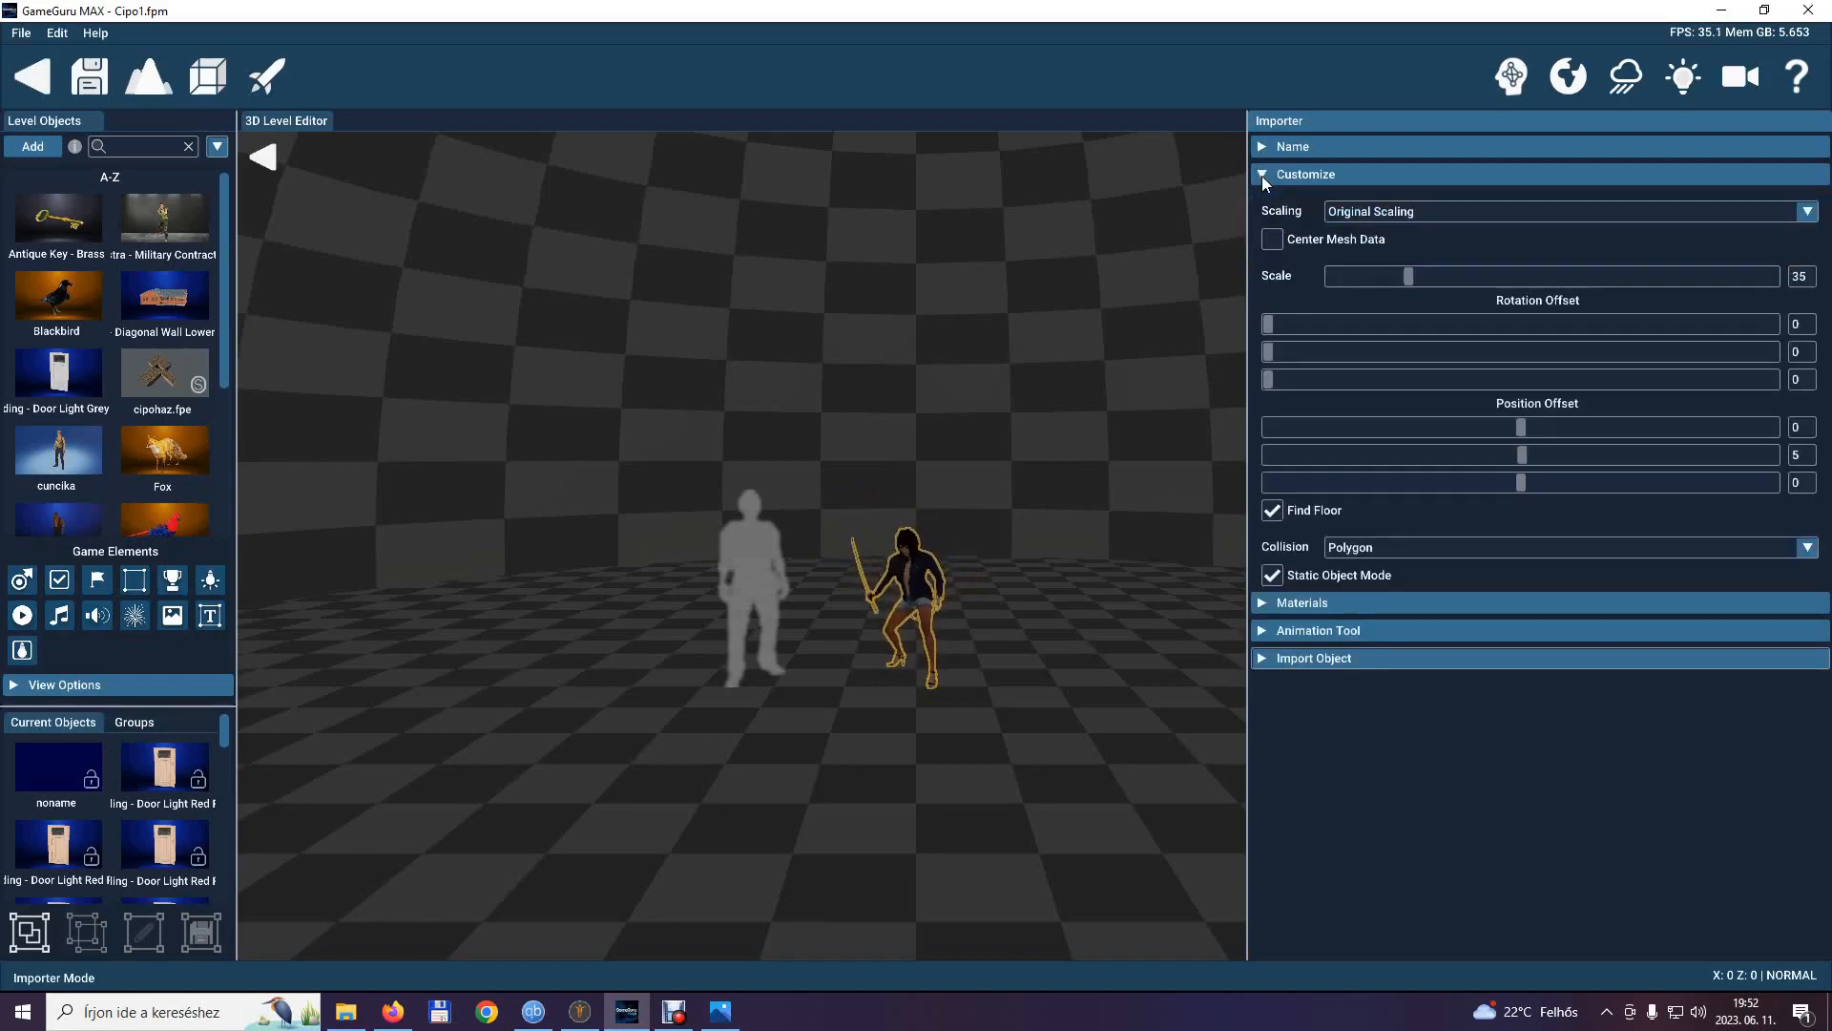
left_click(1262, 175)
Set the import path to a new folder named KatanaGirl inside User\karakterek.
left_click(1298, 256)
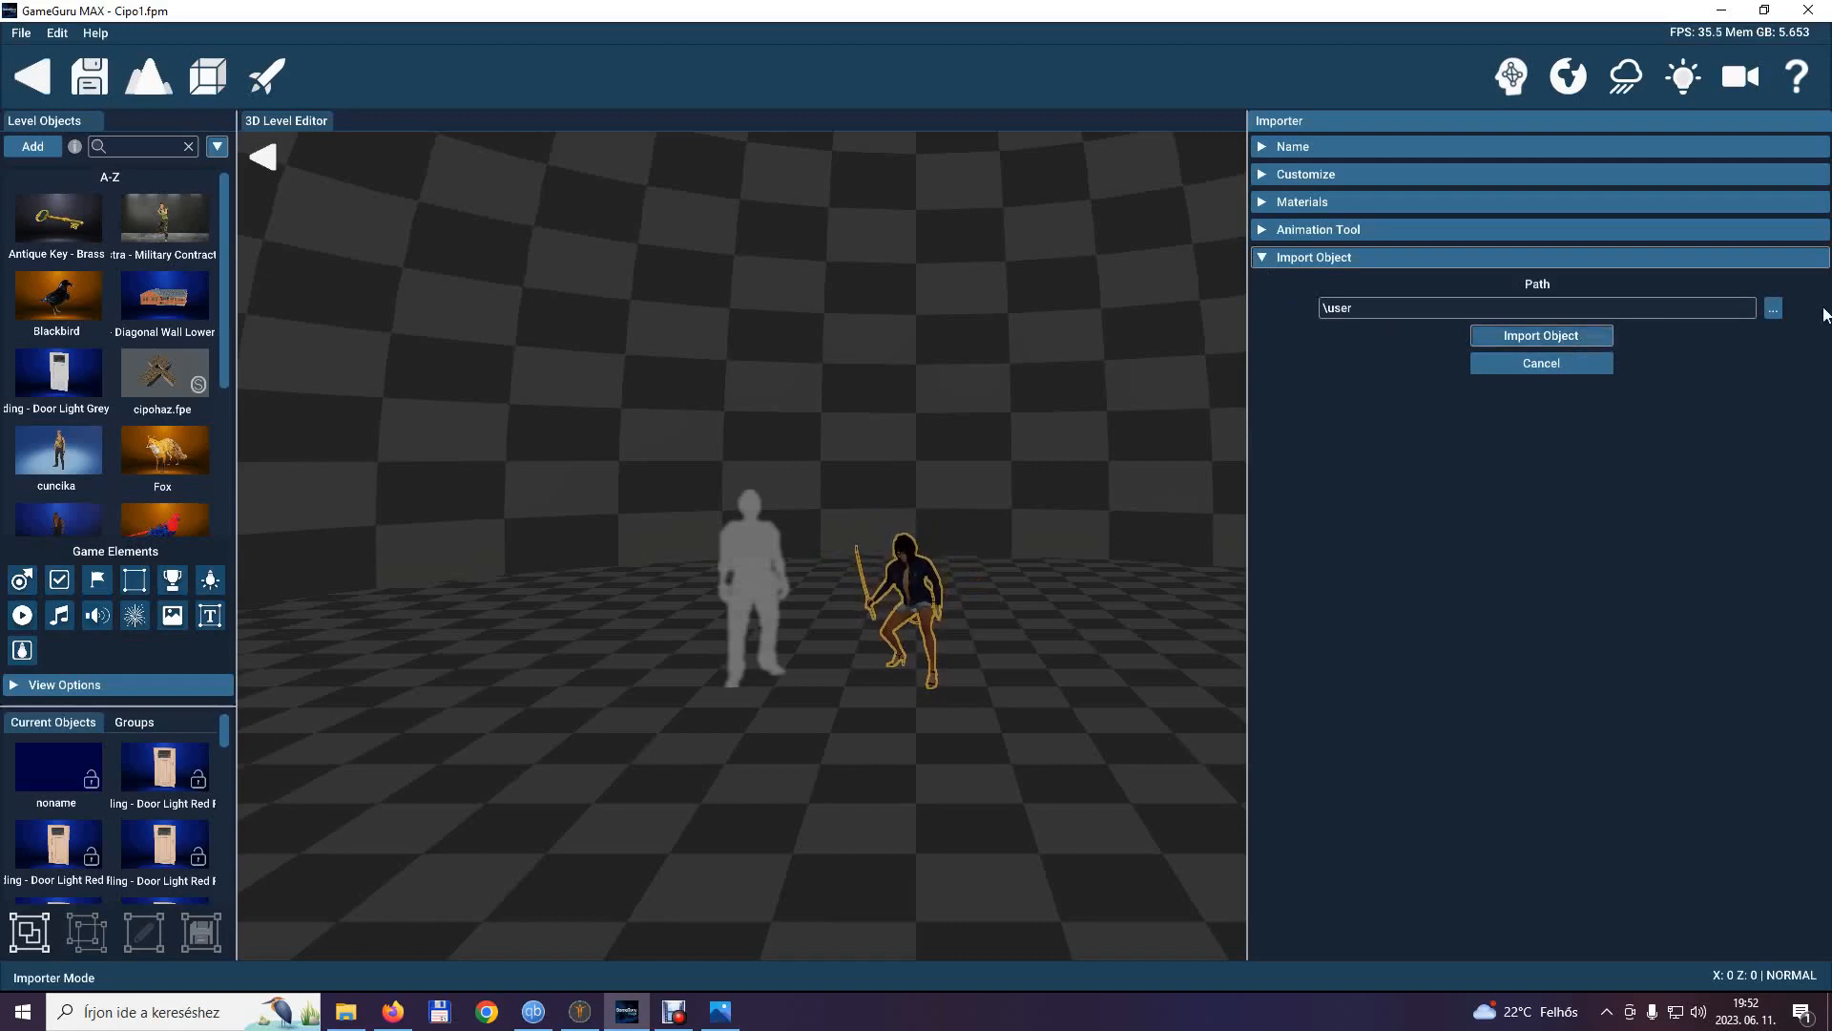
left_click(1773, 307)
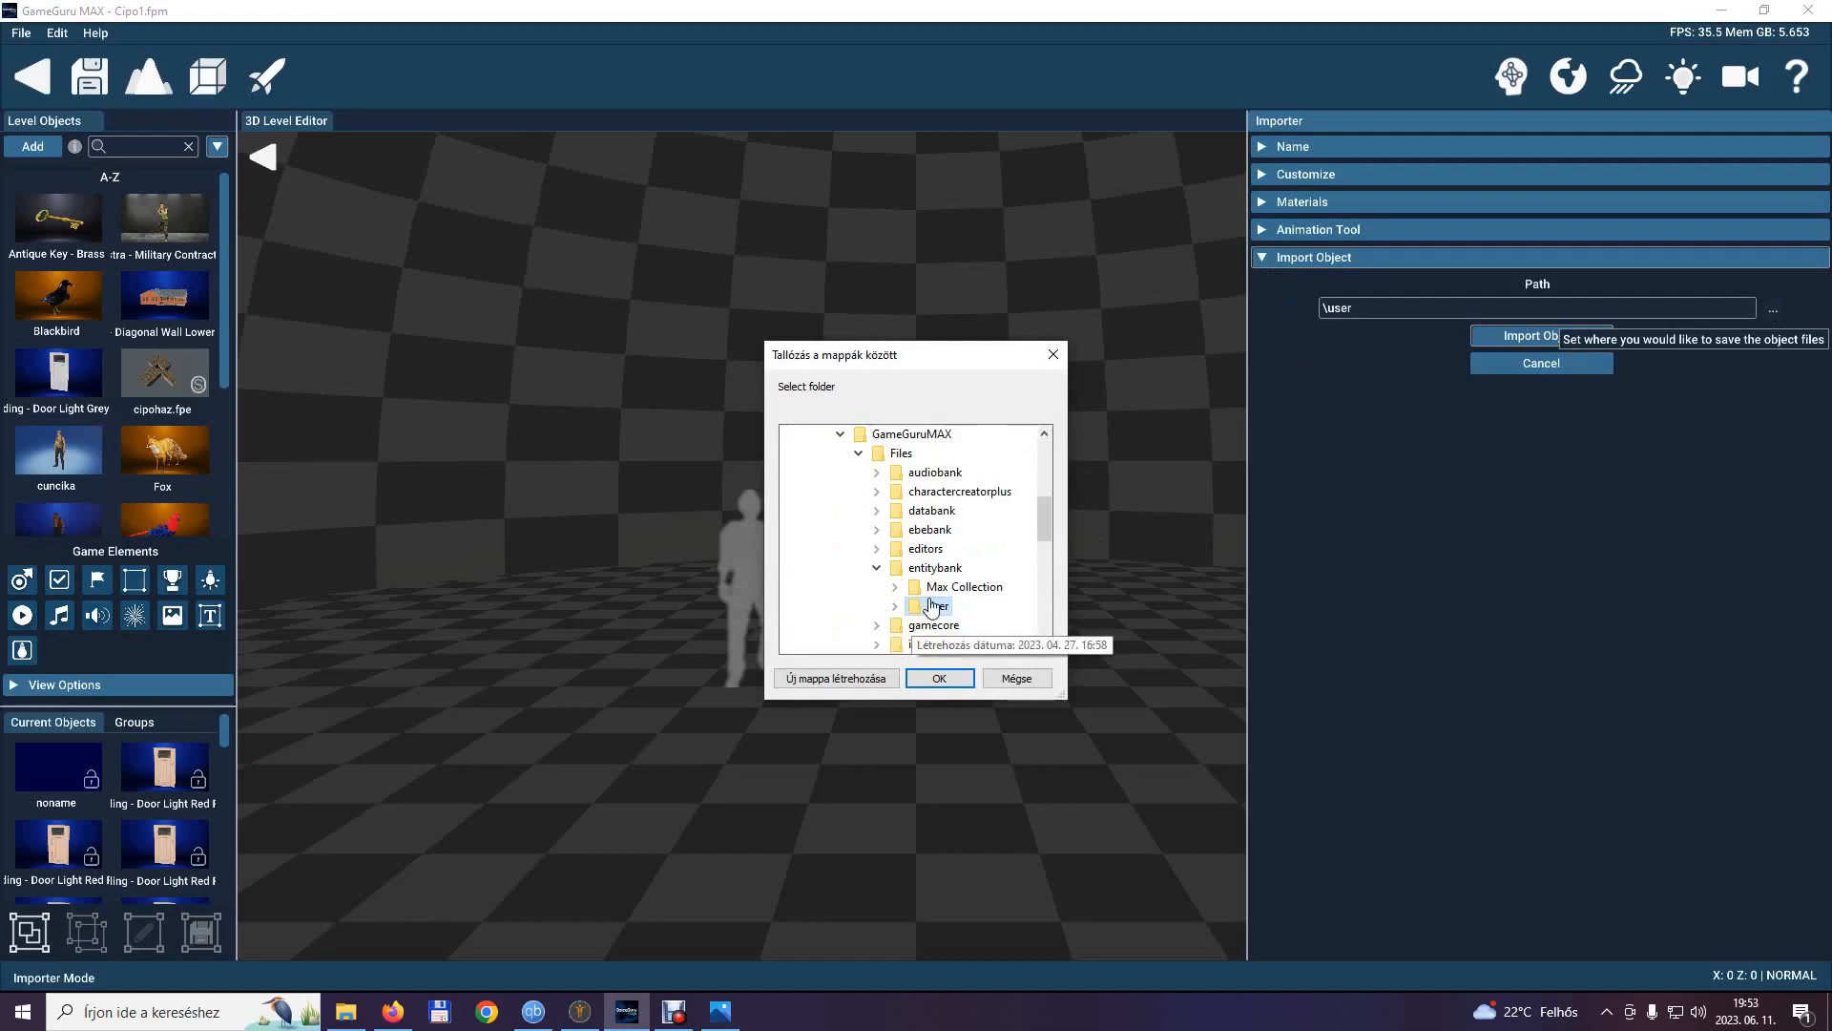
double_click(916, 609)
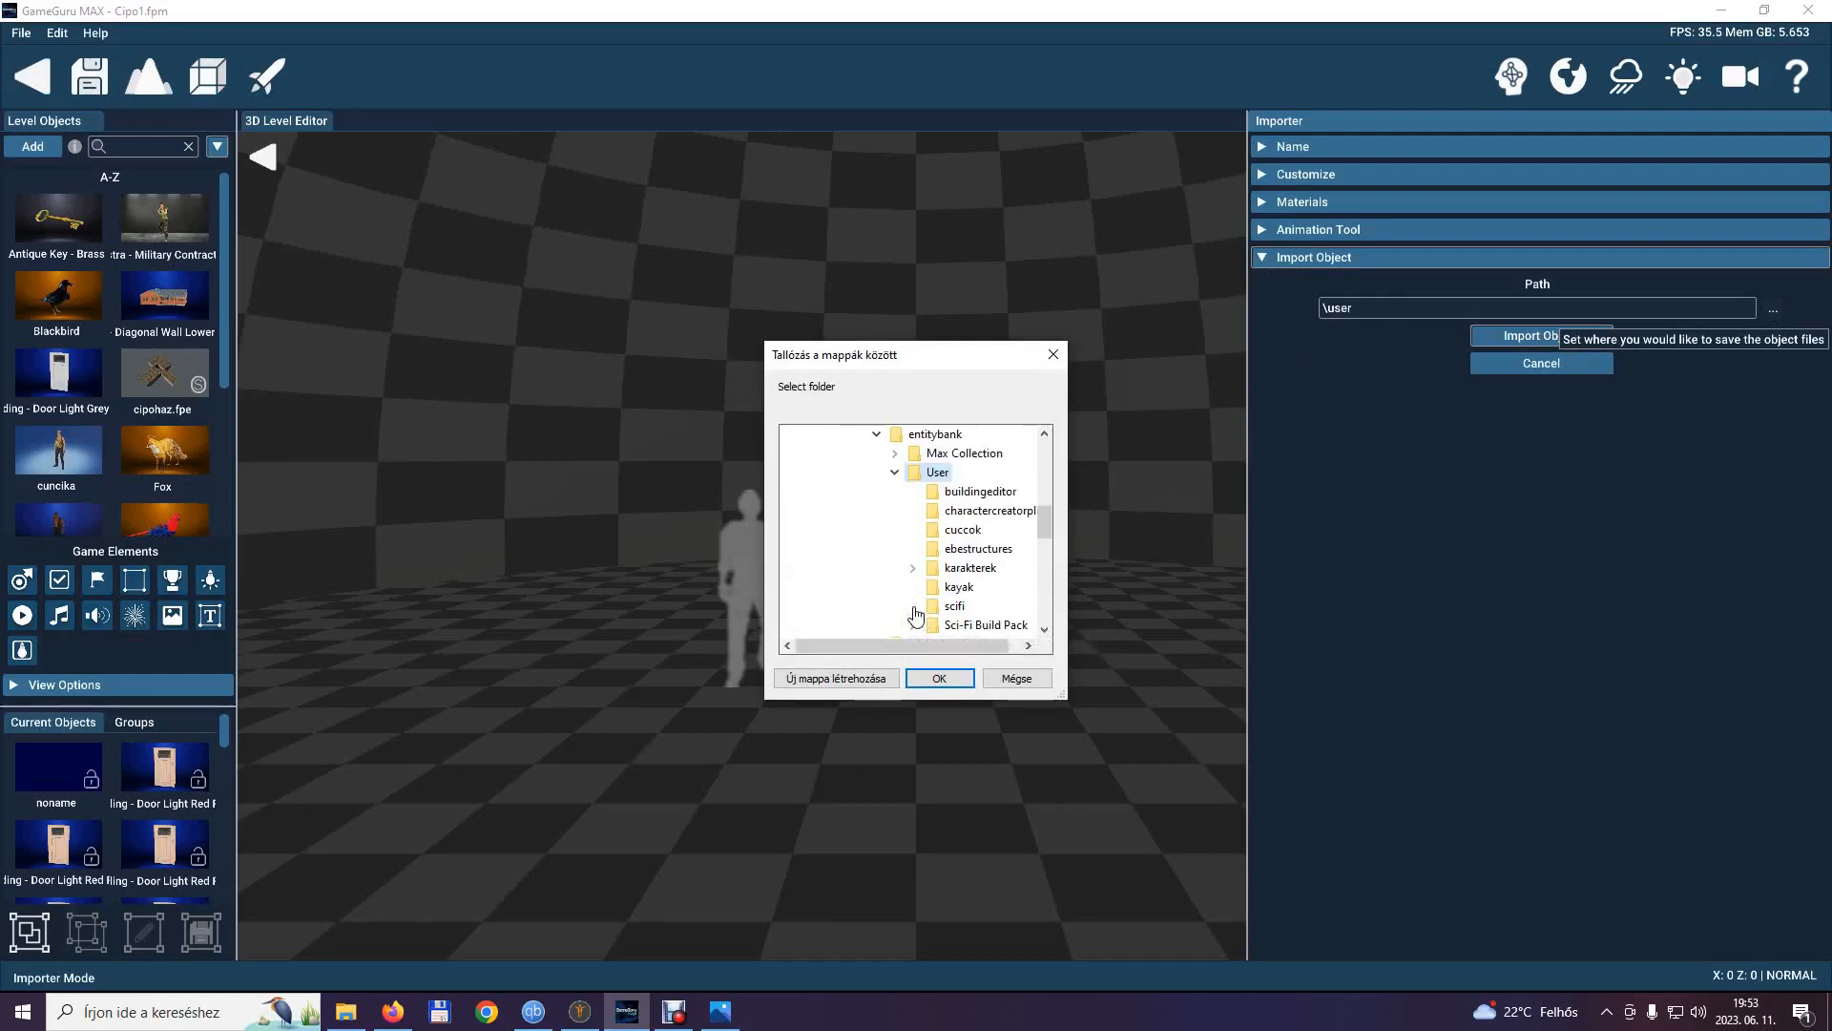
double_click(950, 570)
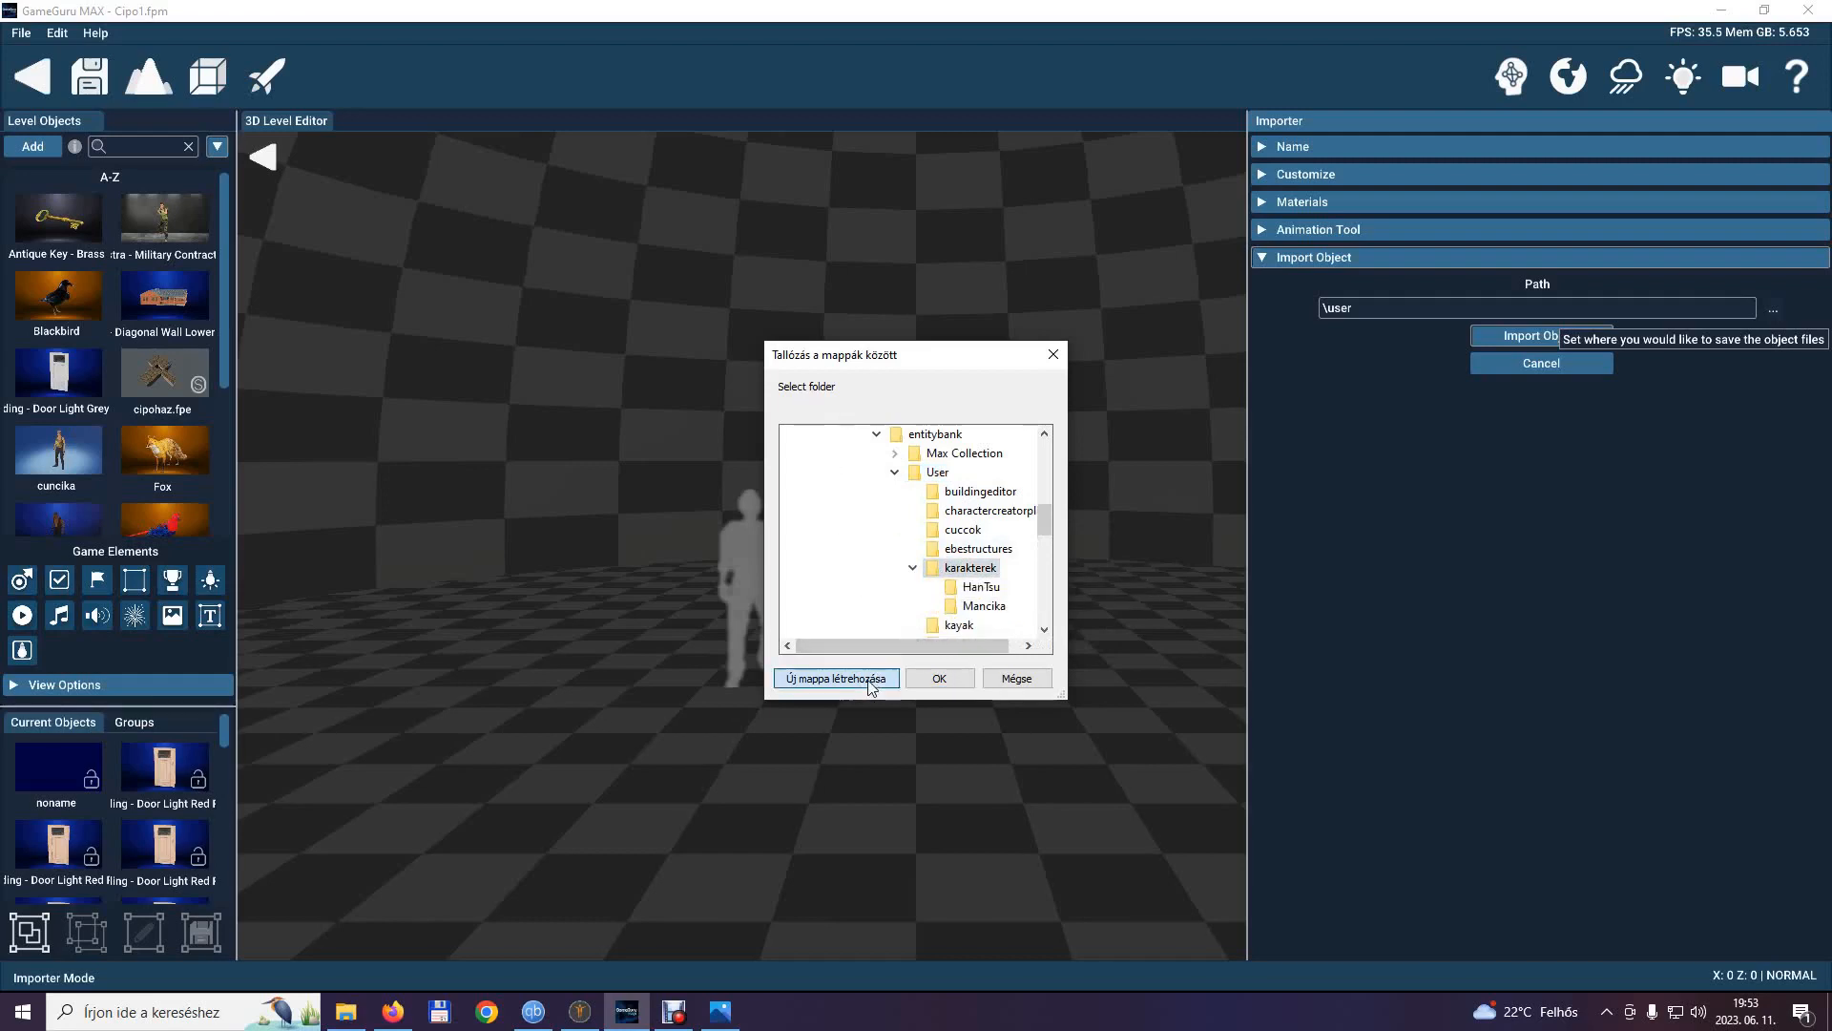
left_click(836, 678)
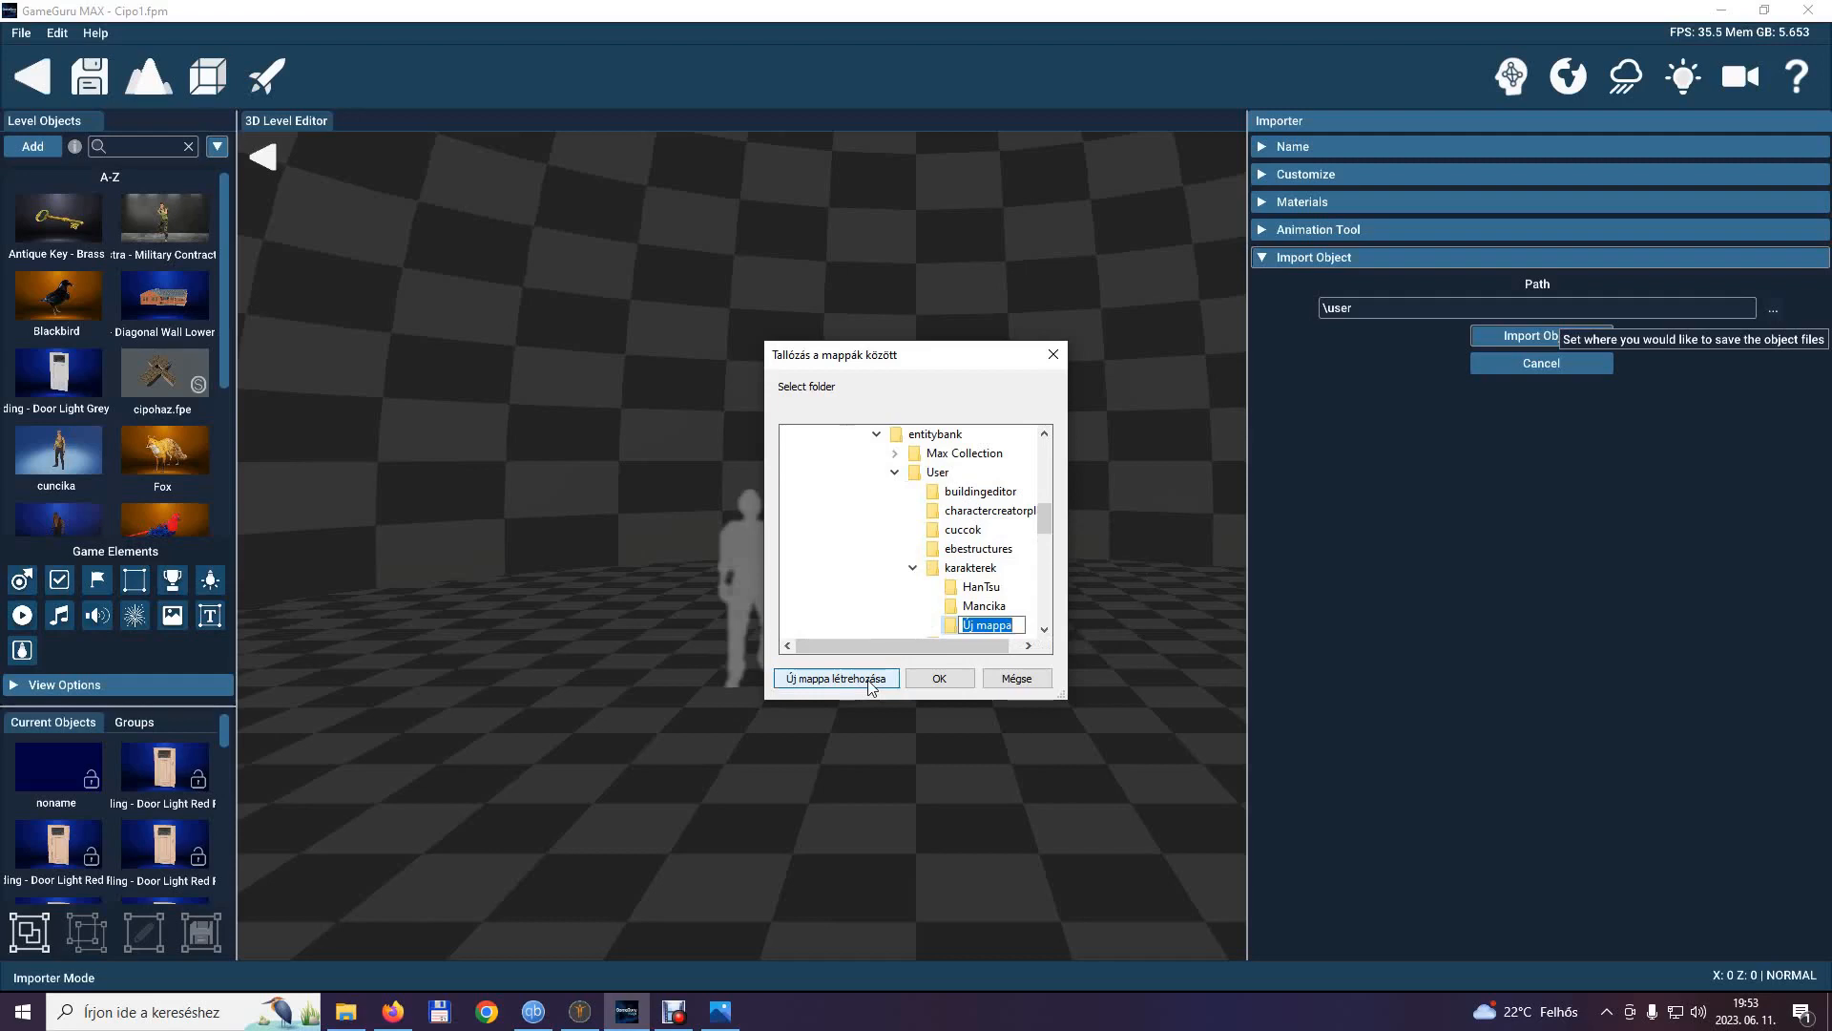
type("KatanaGirl")
left_click(933, 681)
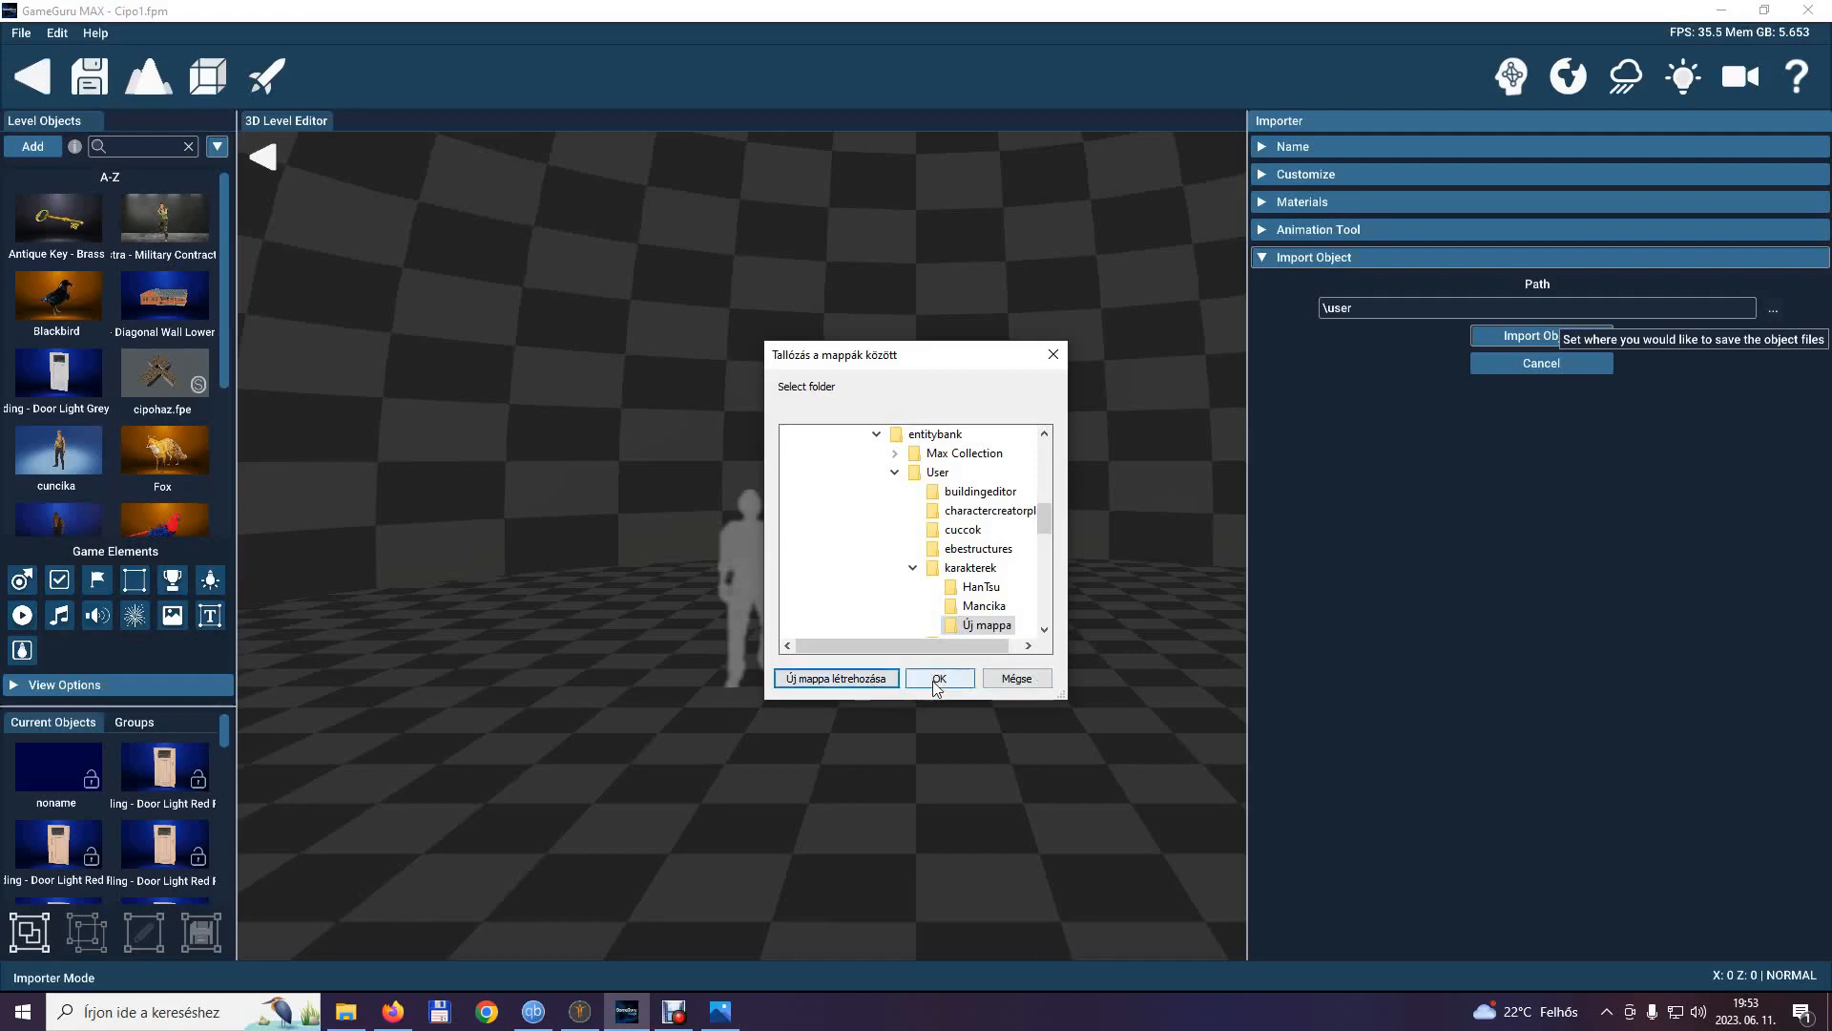
left_click(935, 681)
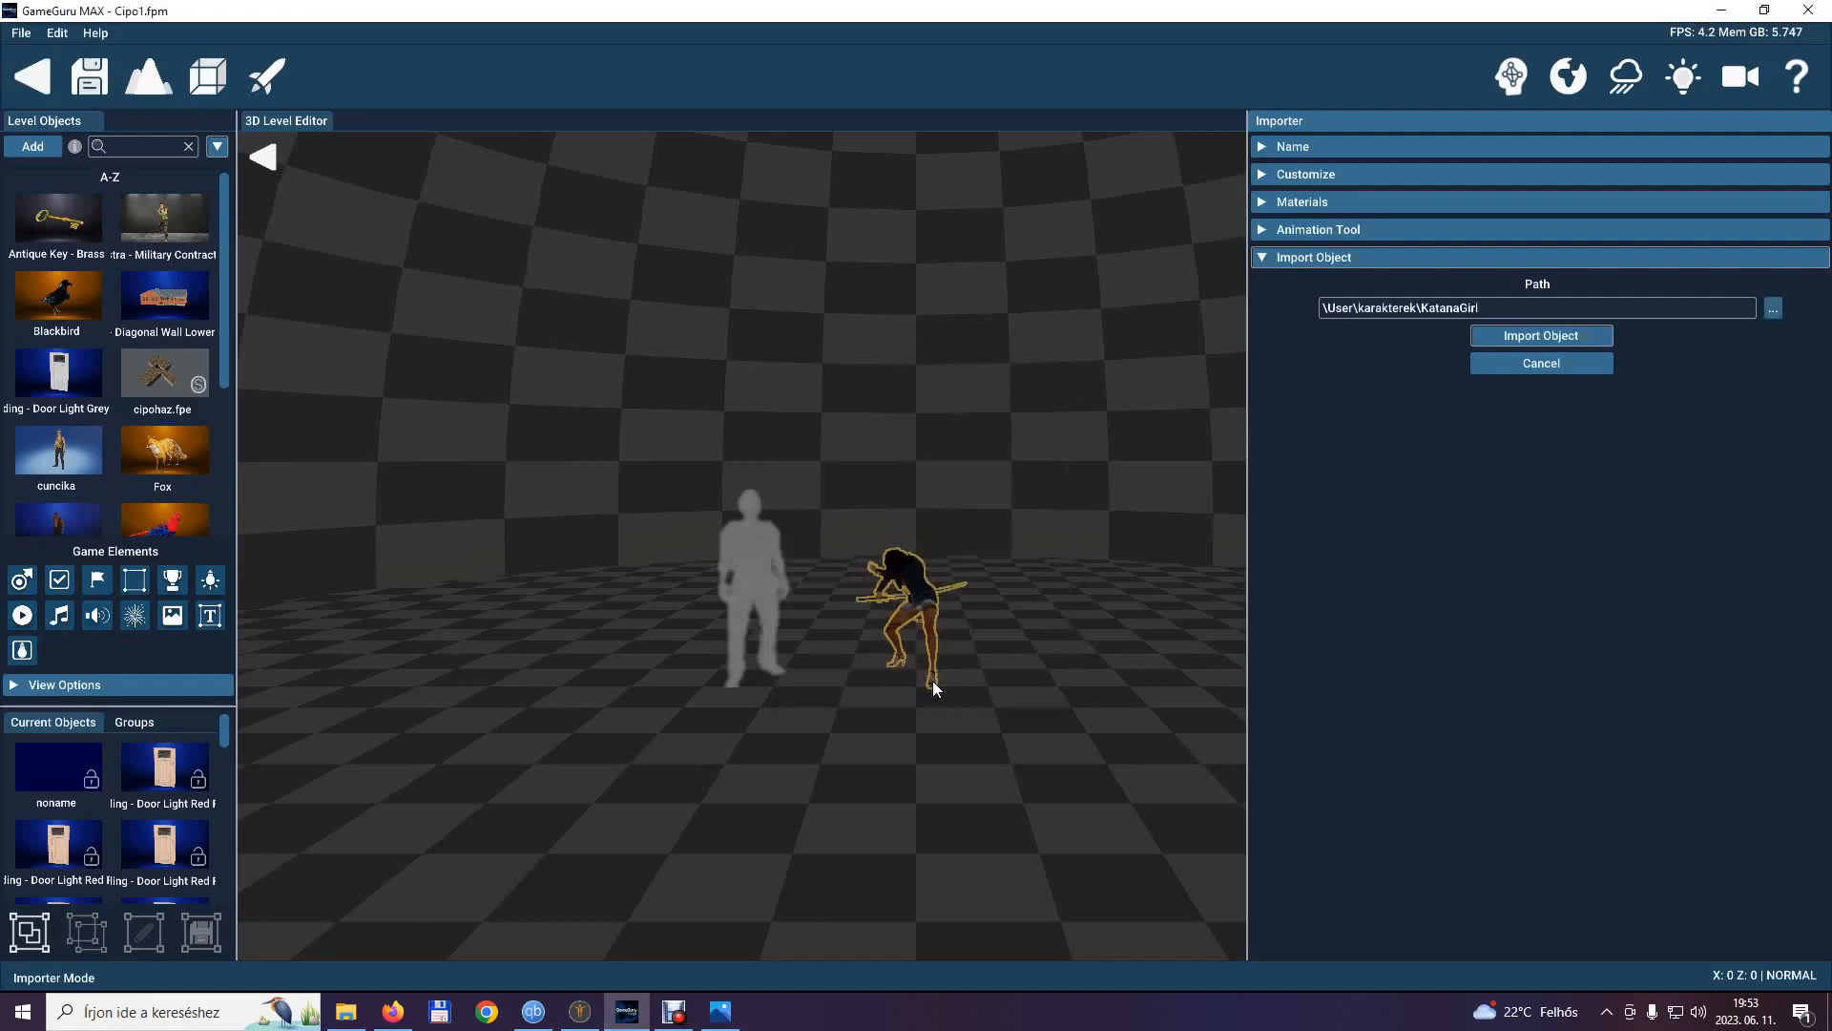
Import the KatanaGirl object, finish its library preview with the Blue showroom backdrop, and close the Object Library.
left_click(1522, 340)
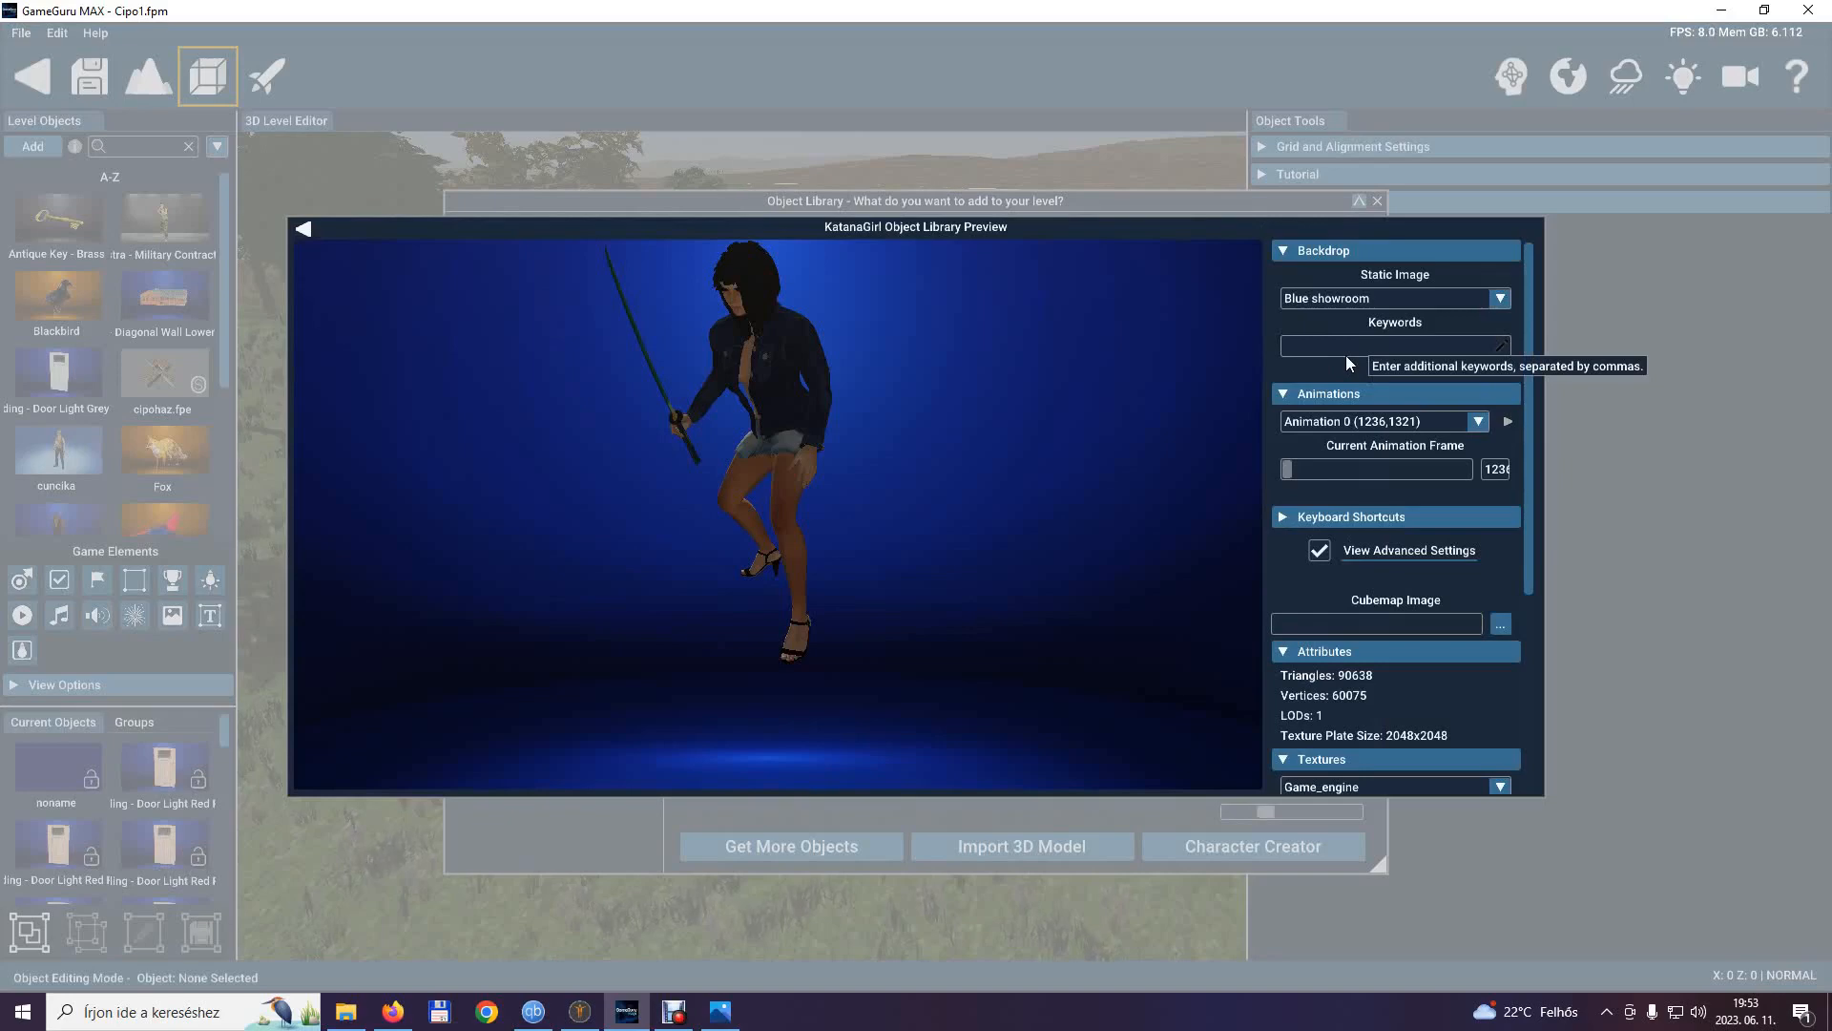
scroll(1355, 731, "down", 3)
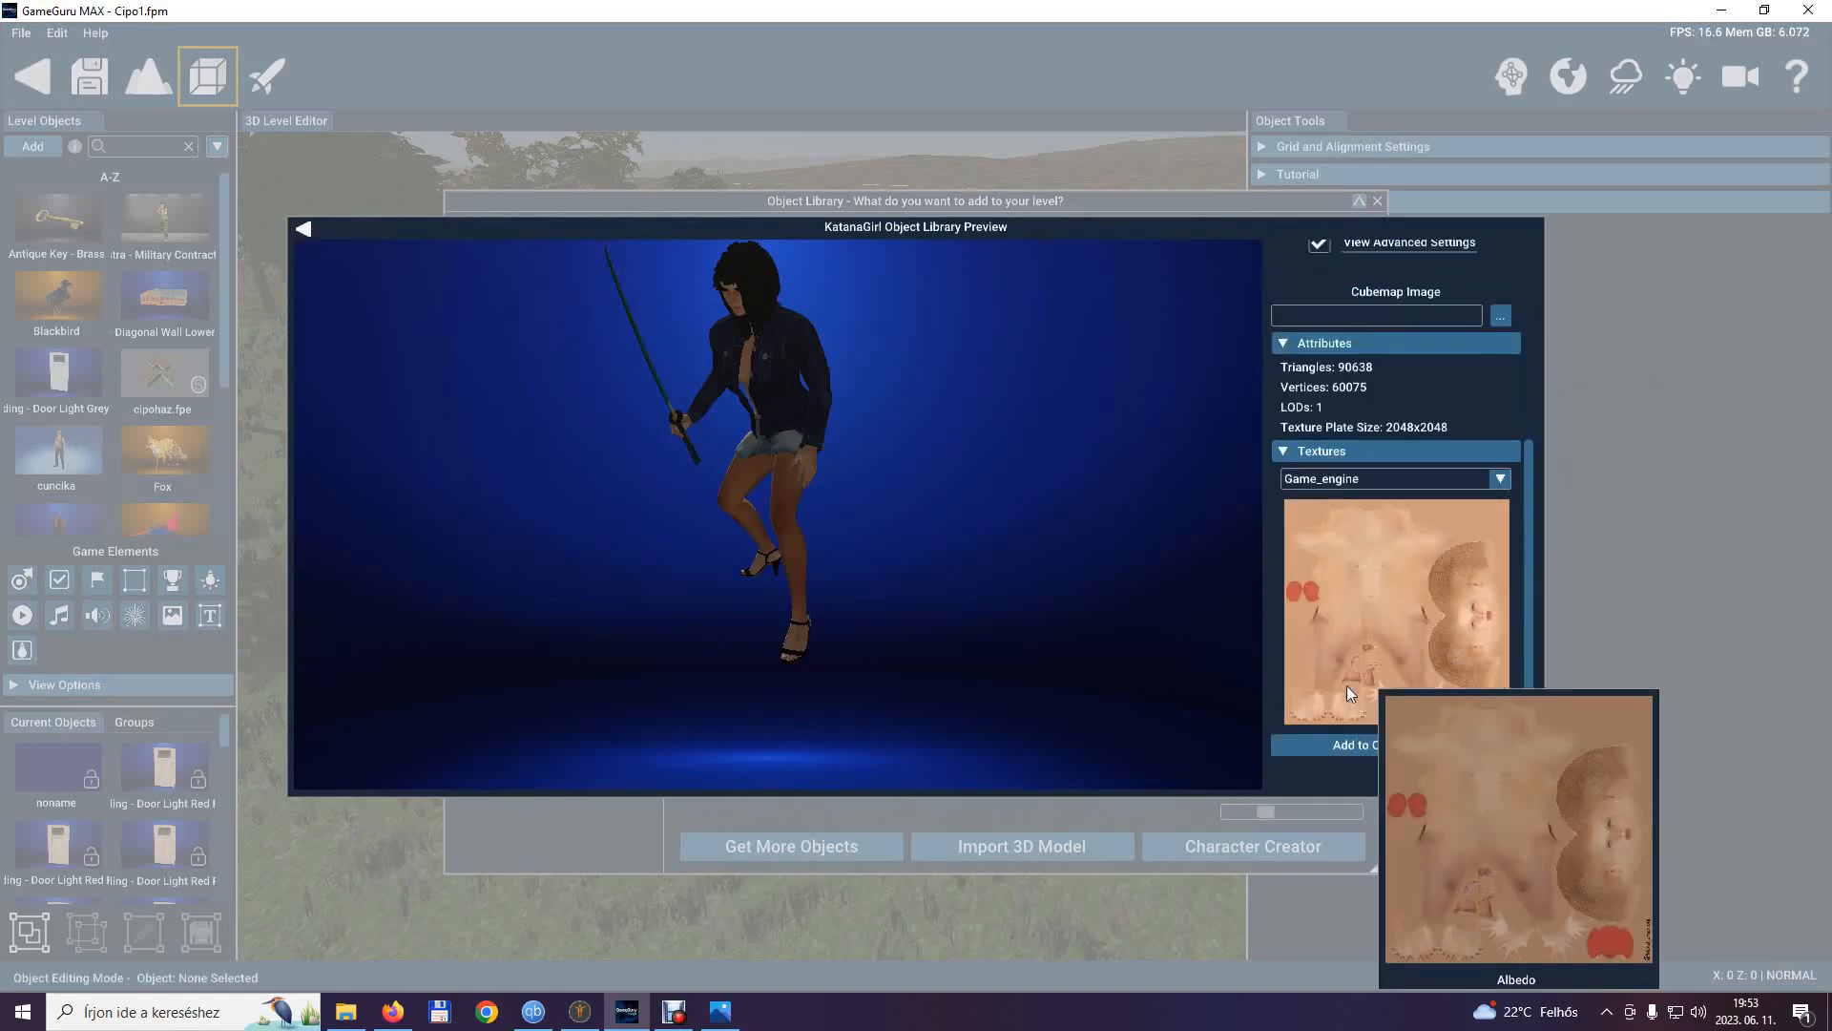
left_click(1364, 750)
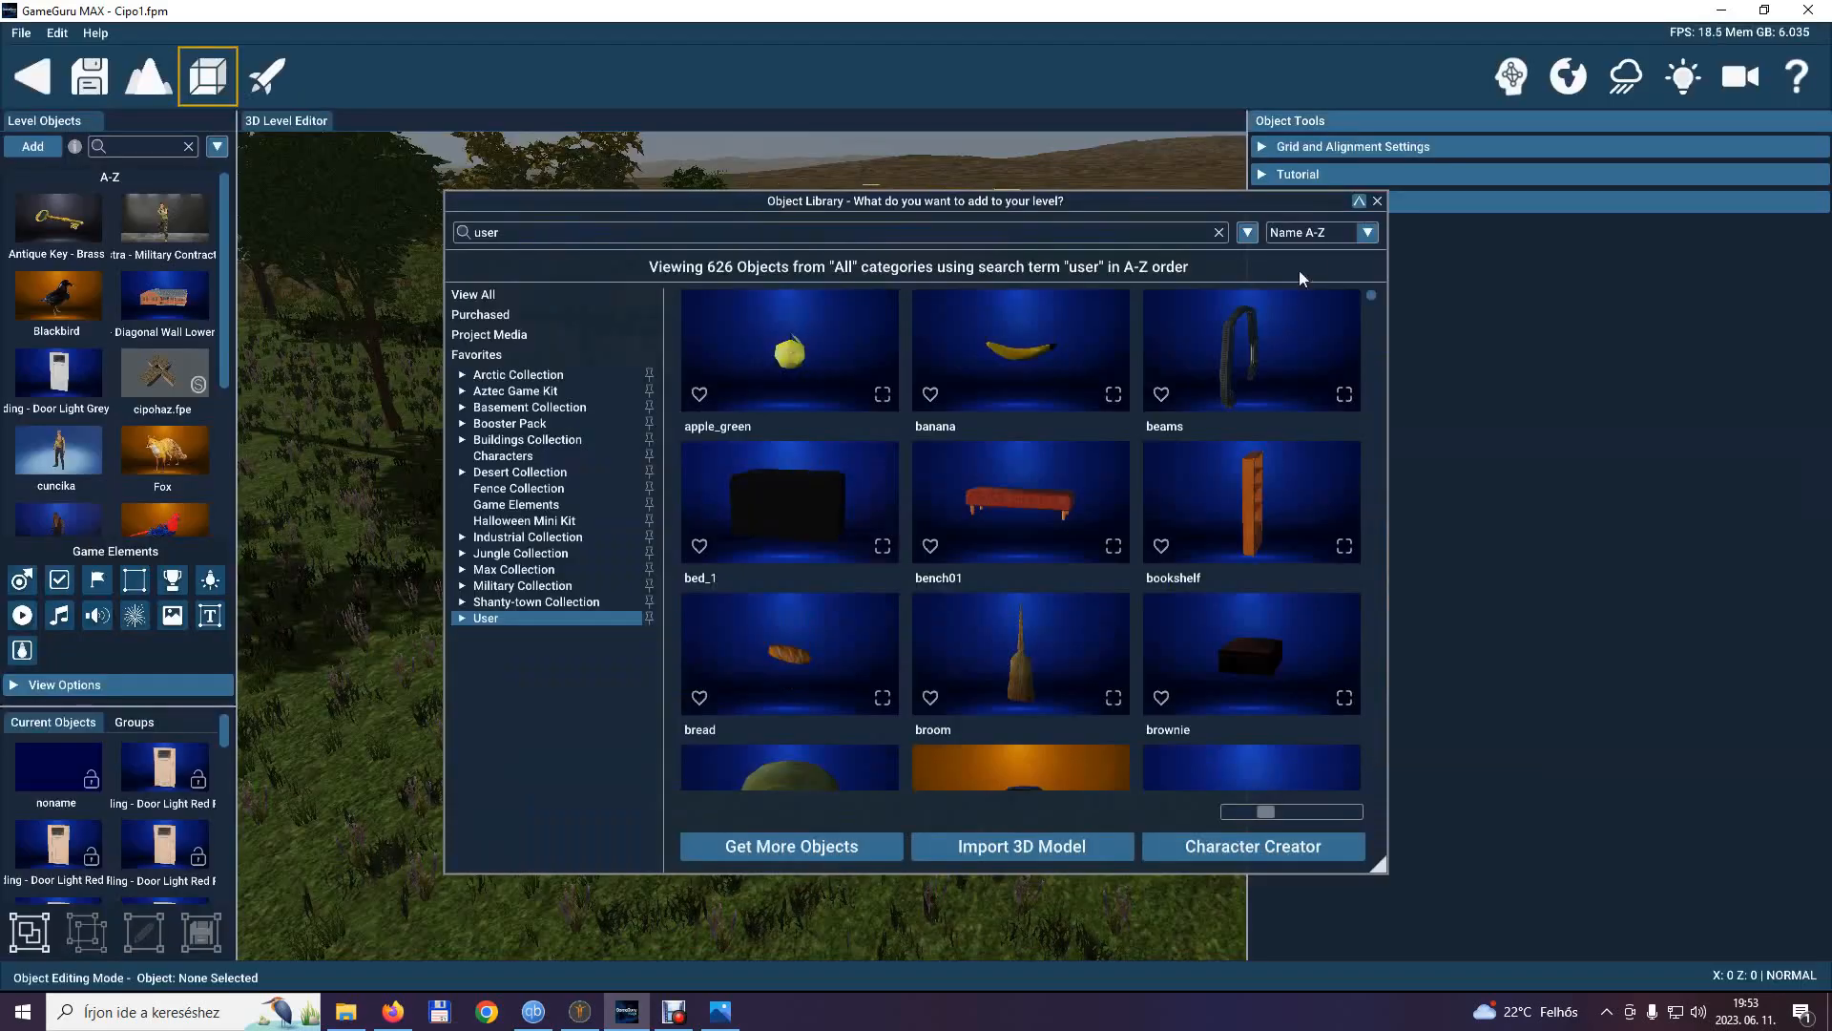
left_click(1379, 202)
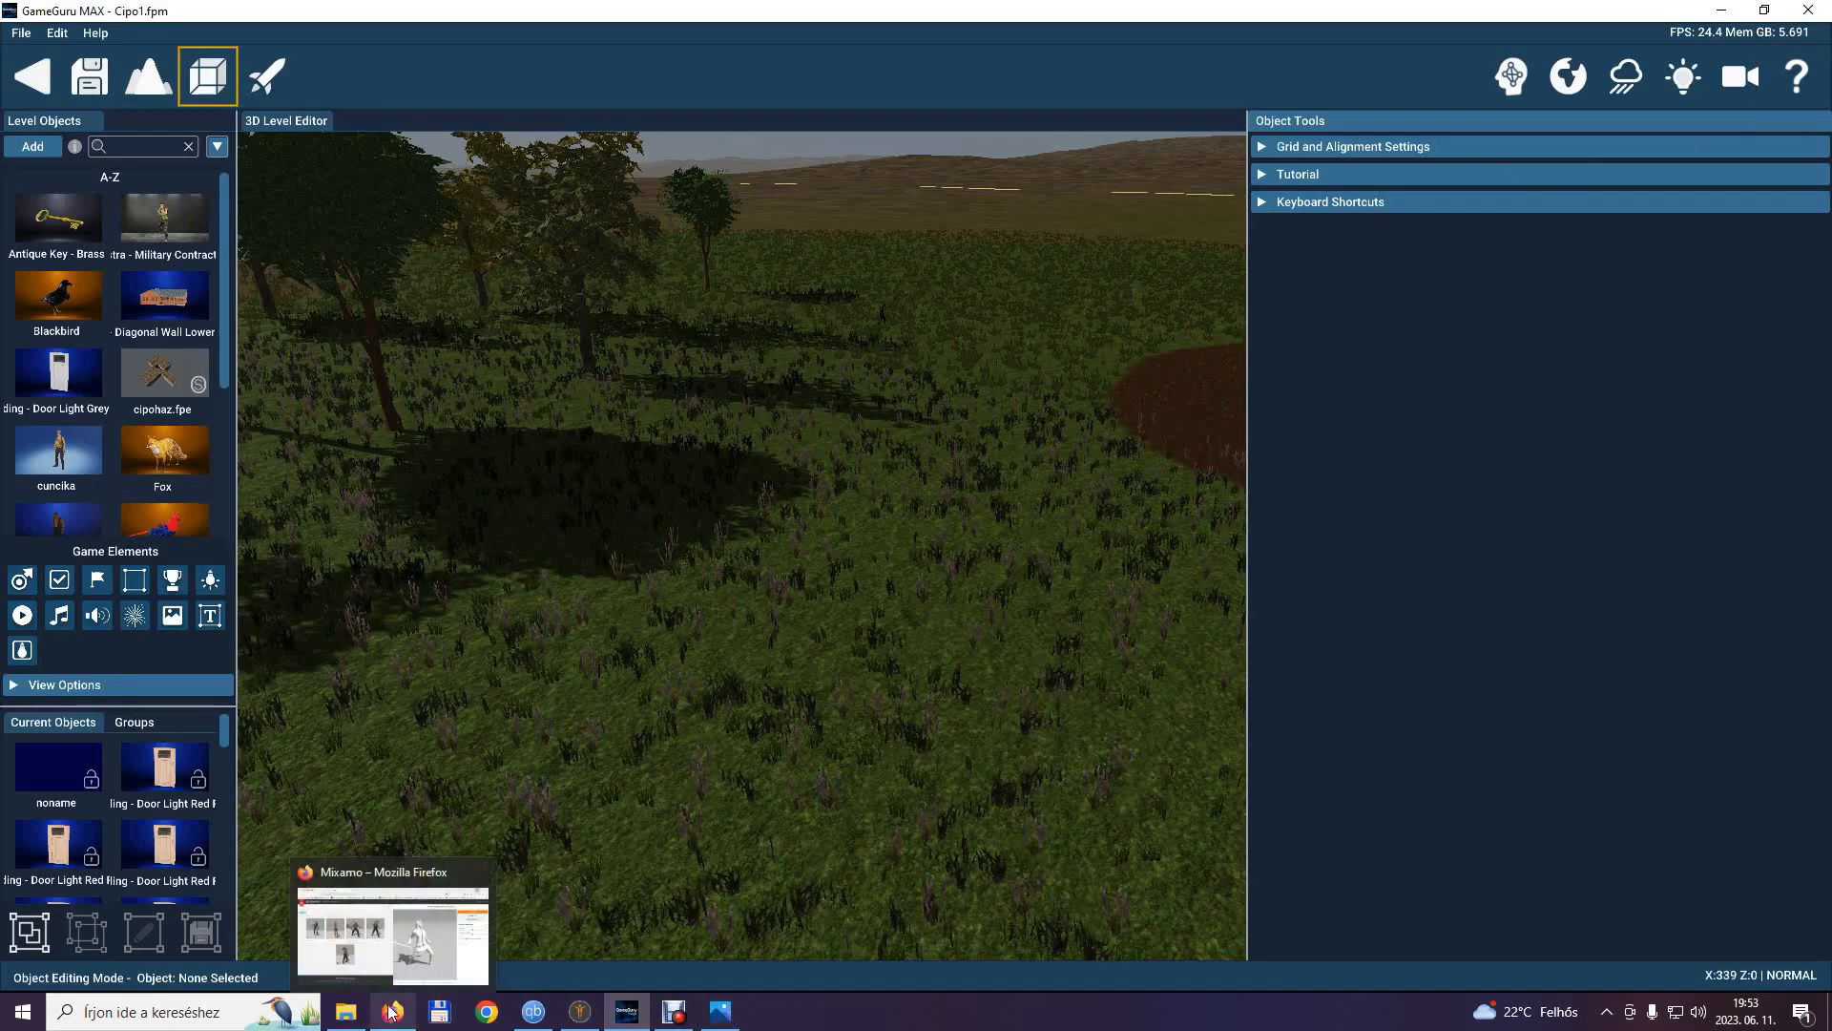
Switch to File Explorer and open Dokumentumok\GameGuruApps\GameGuruMAX\Files\entitybank\User\karakterek\KatanaGirl.
left_click(347, 1012)
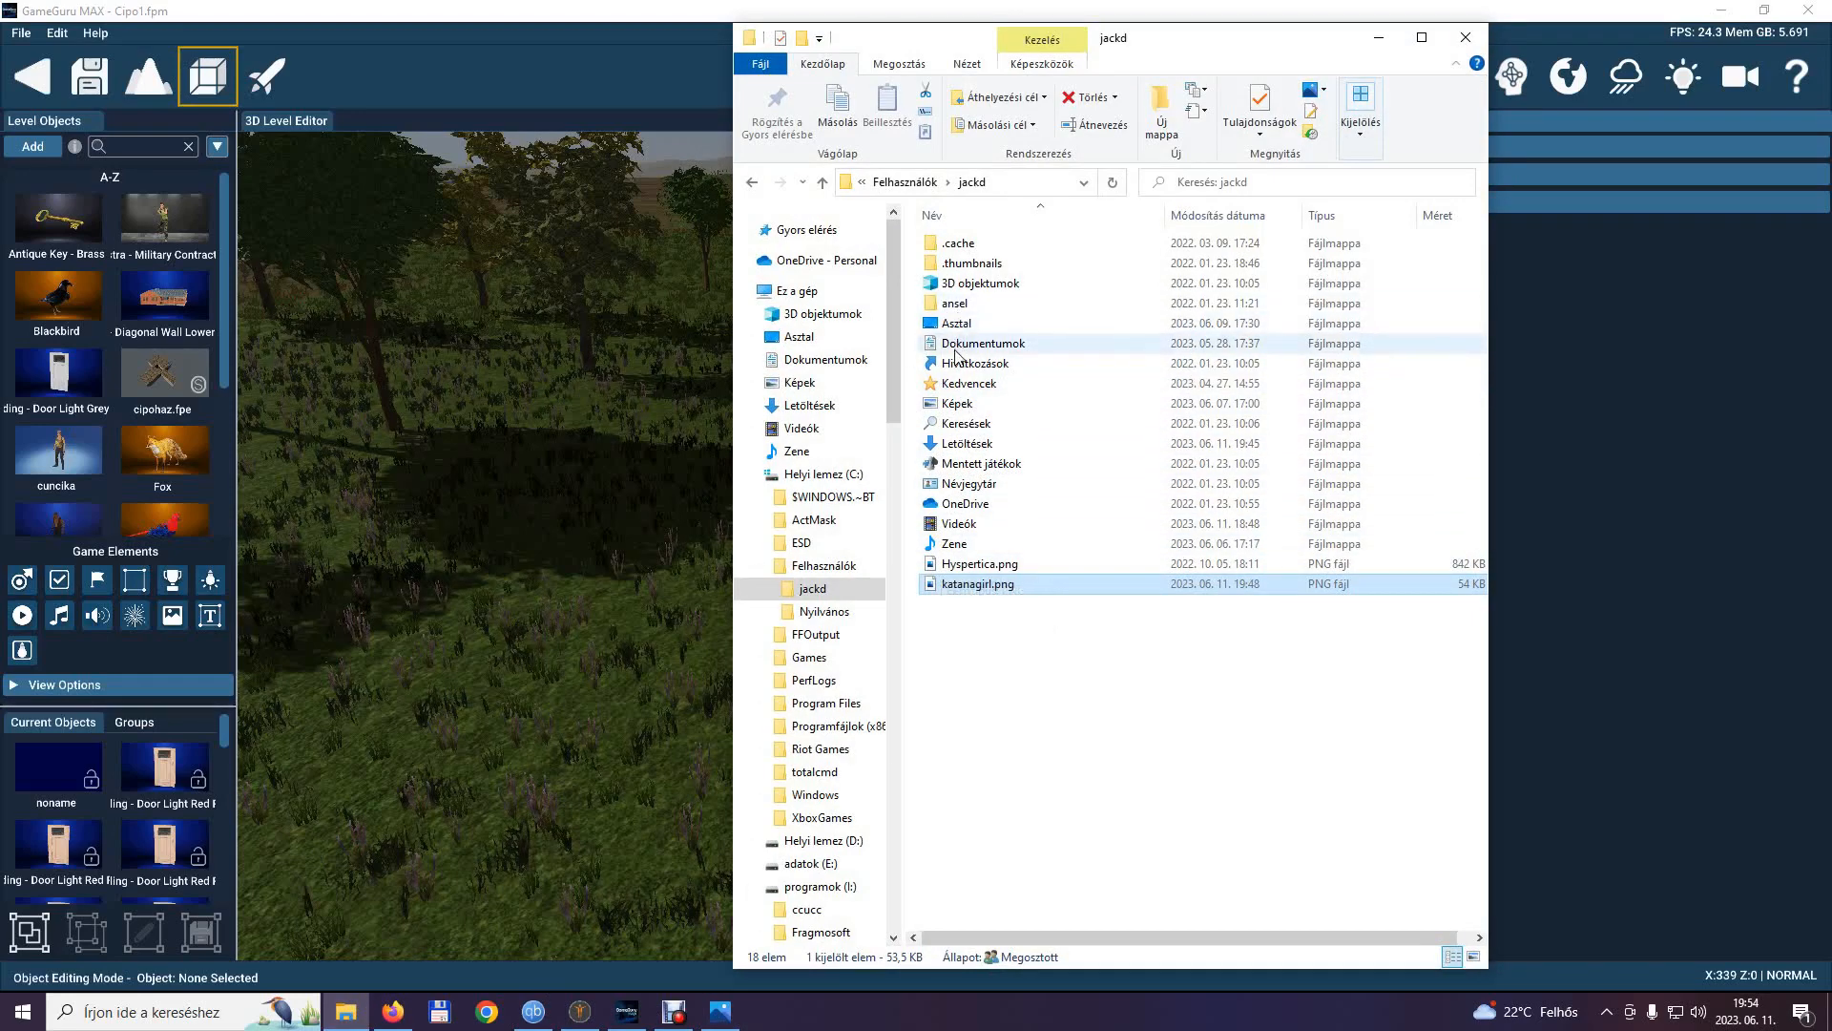
double_click(959, 343)
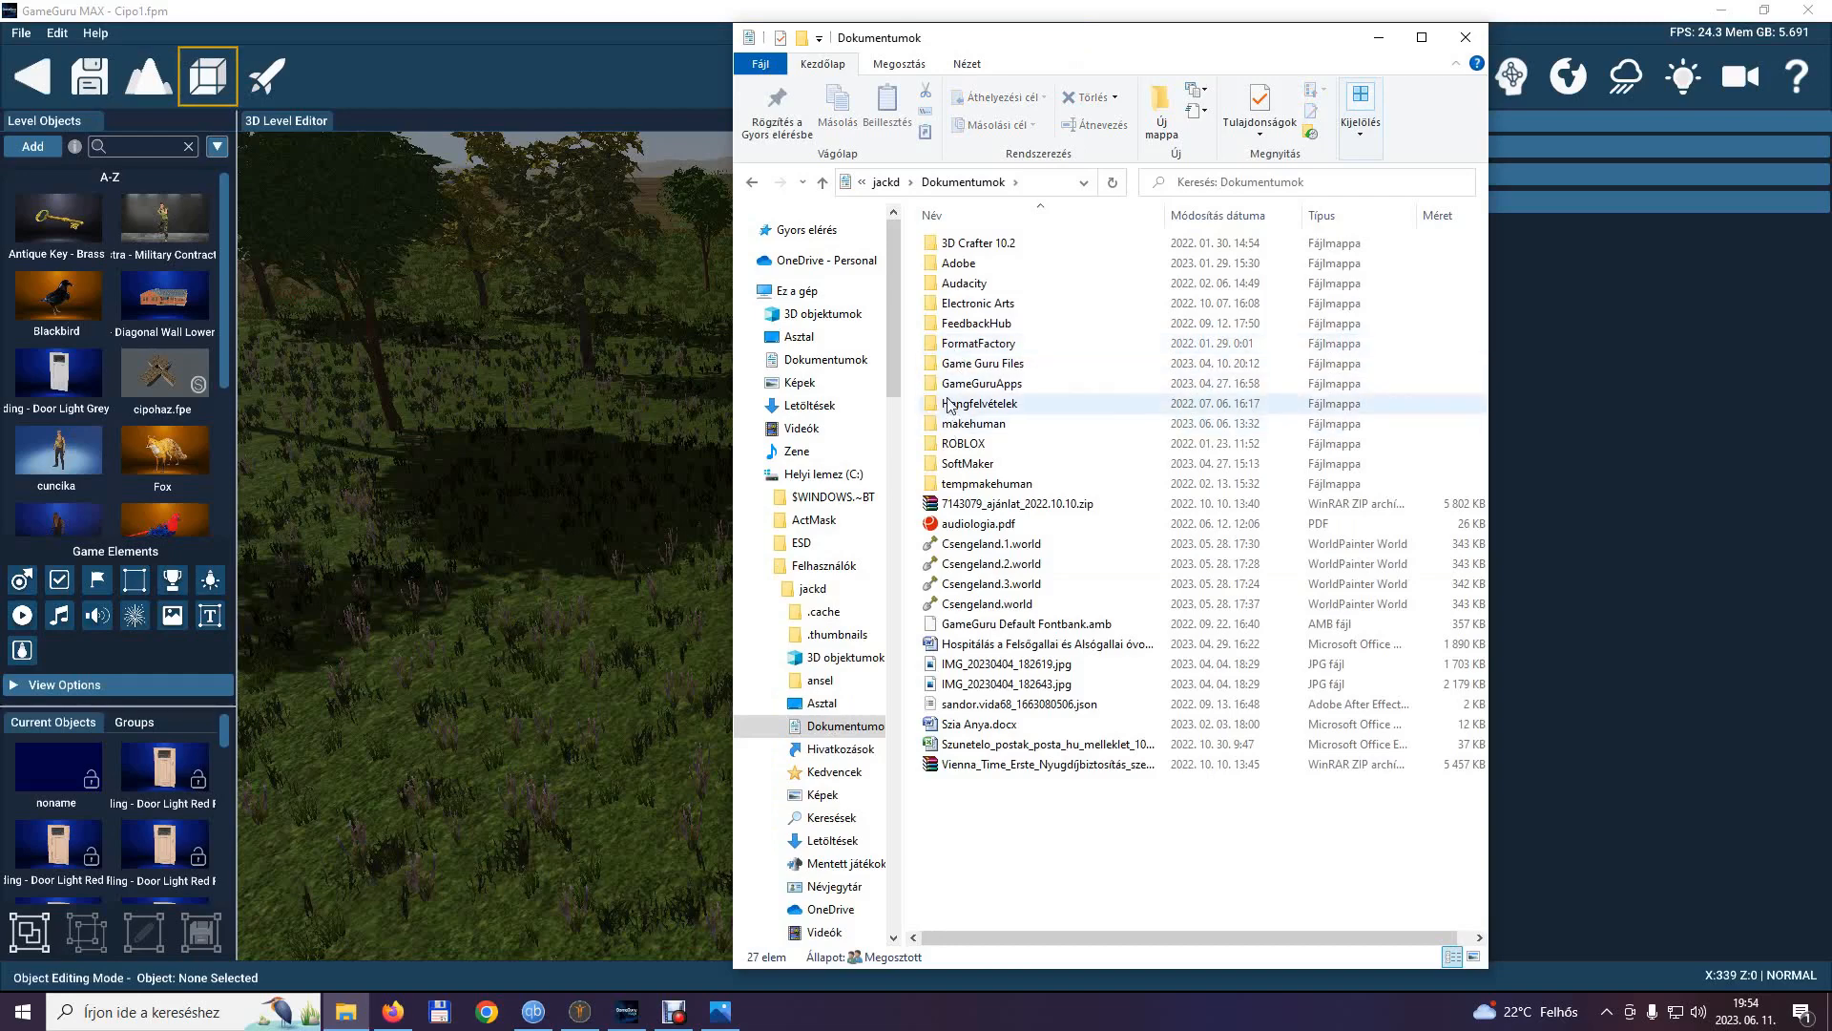
double_click(952, 385)
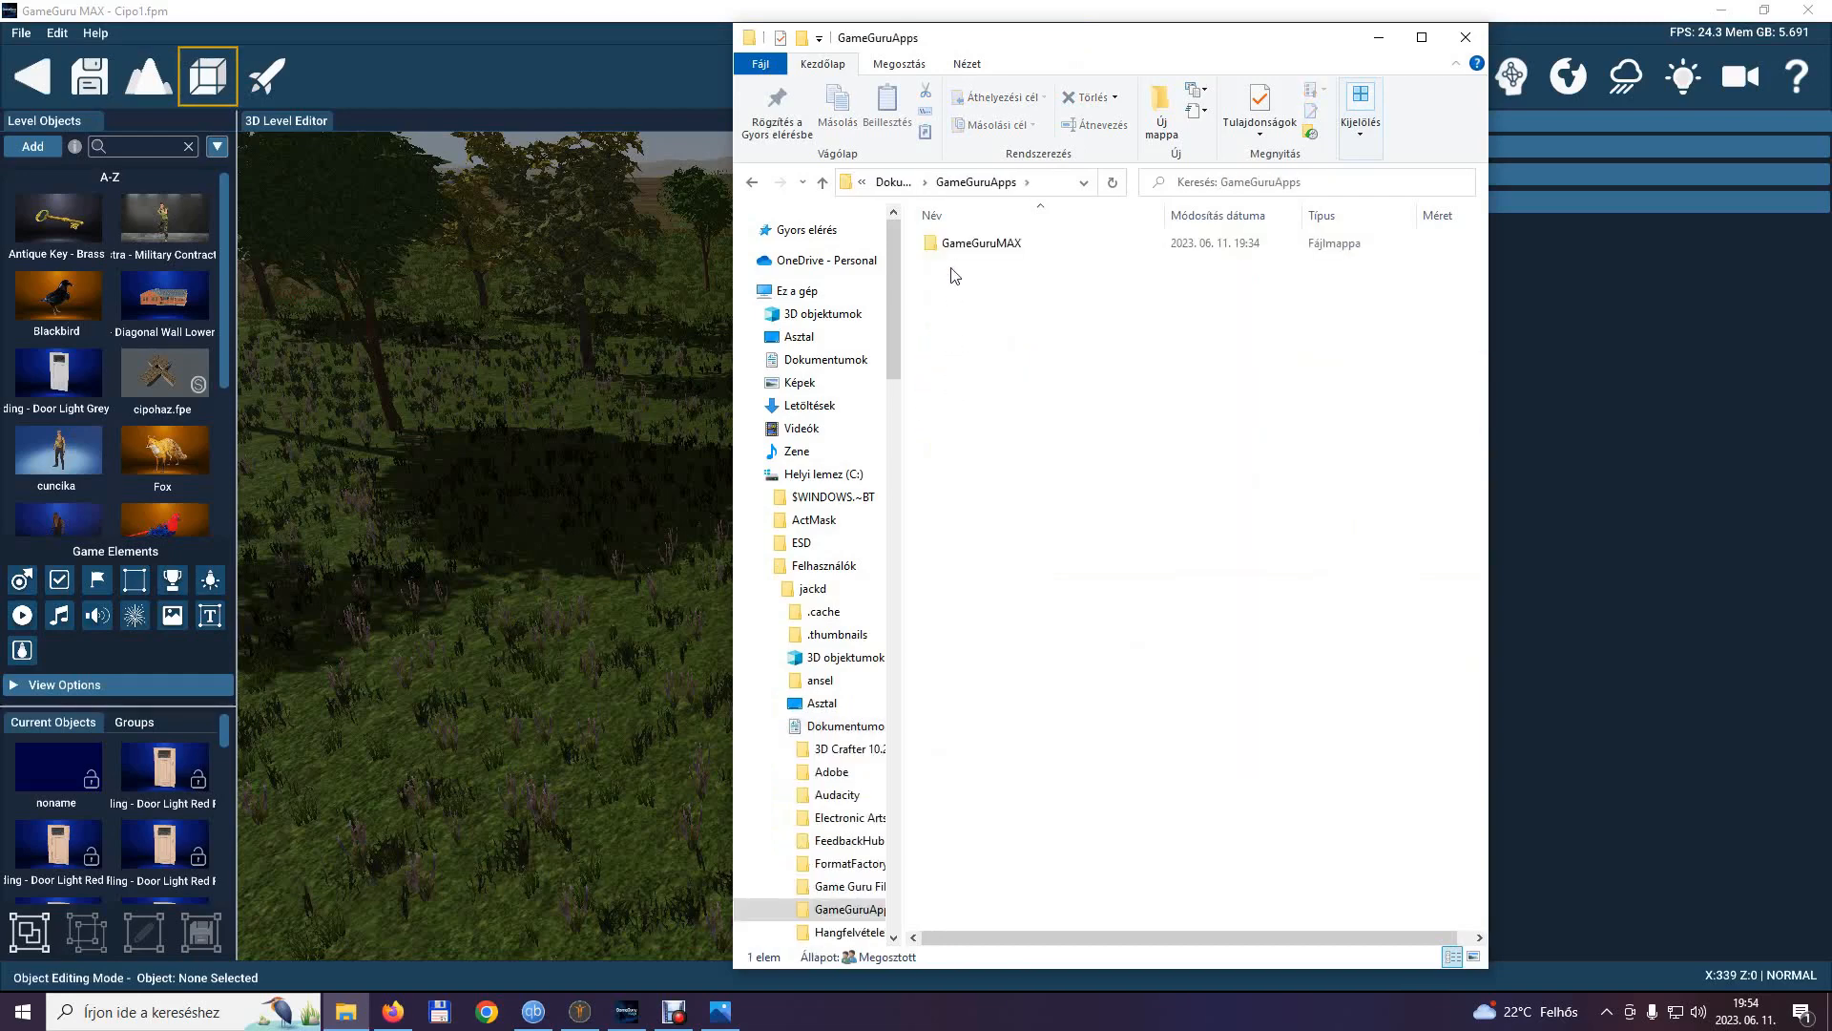
double_click(956, 245)
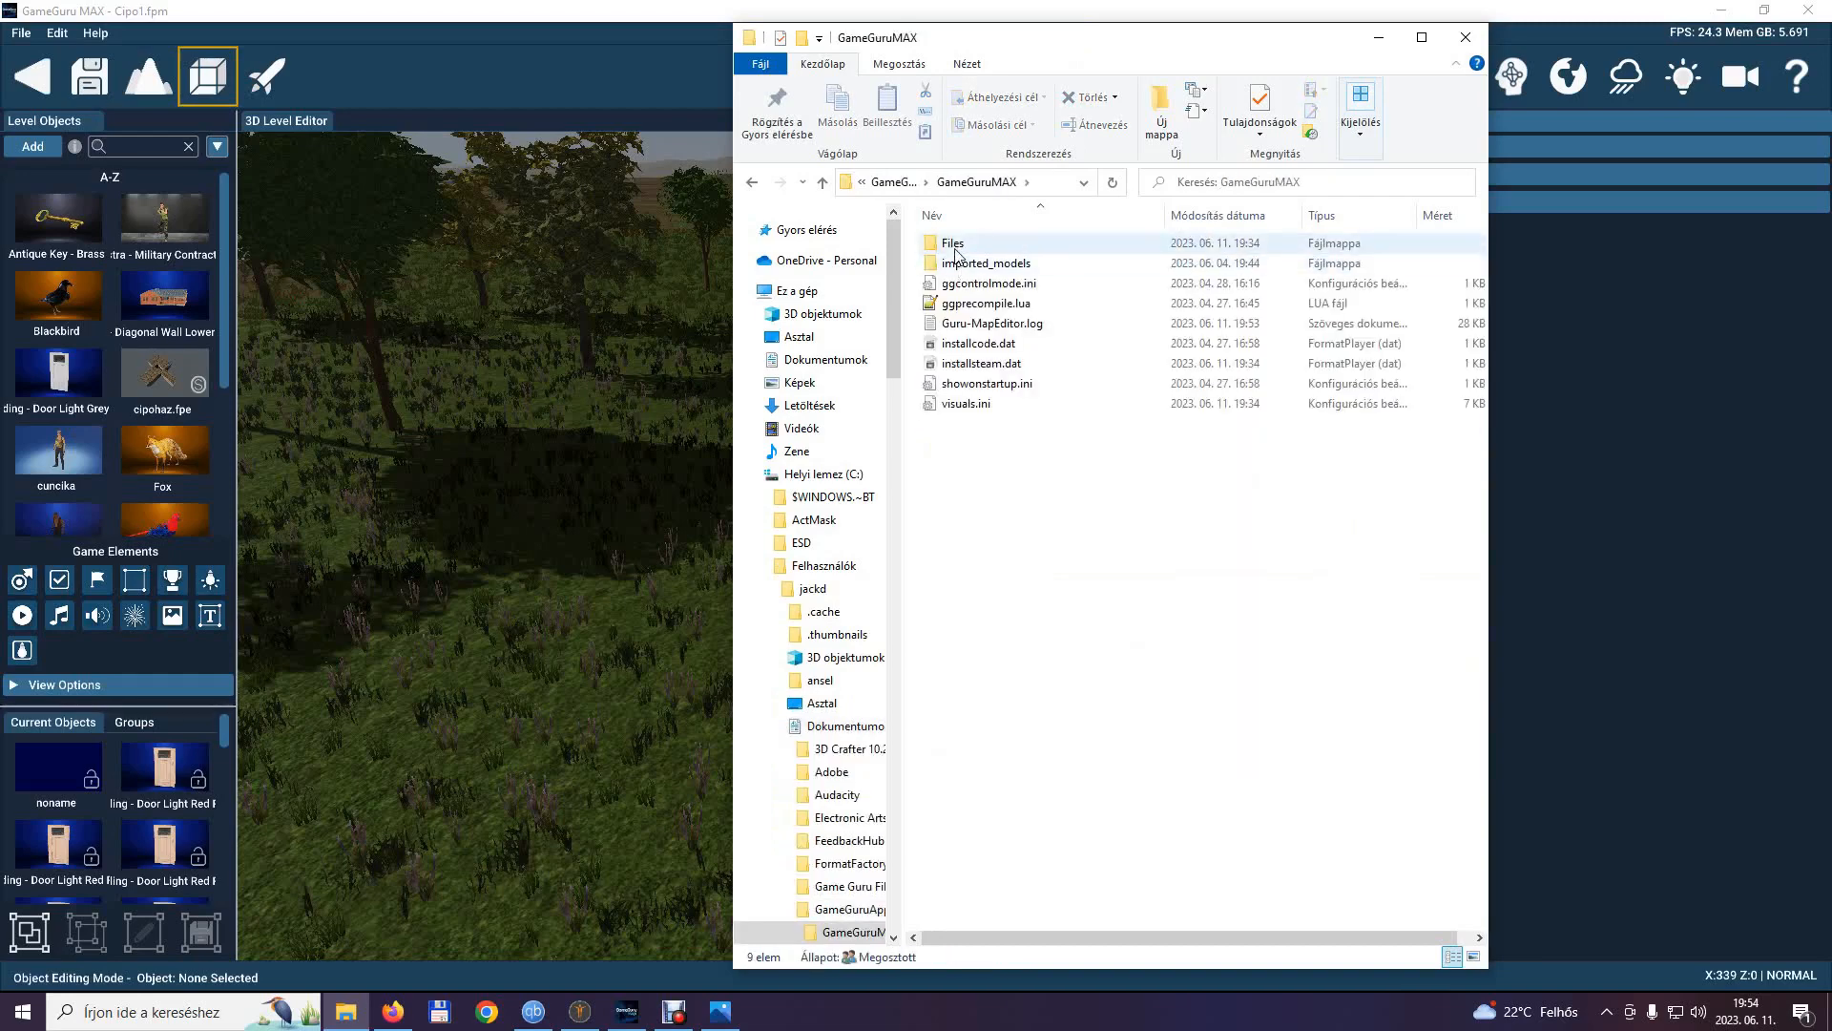
double_click(956, 246)
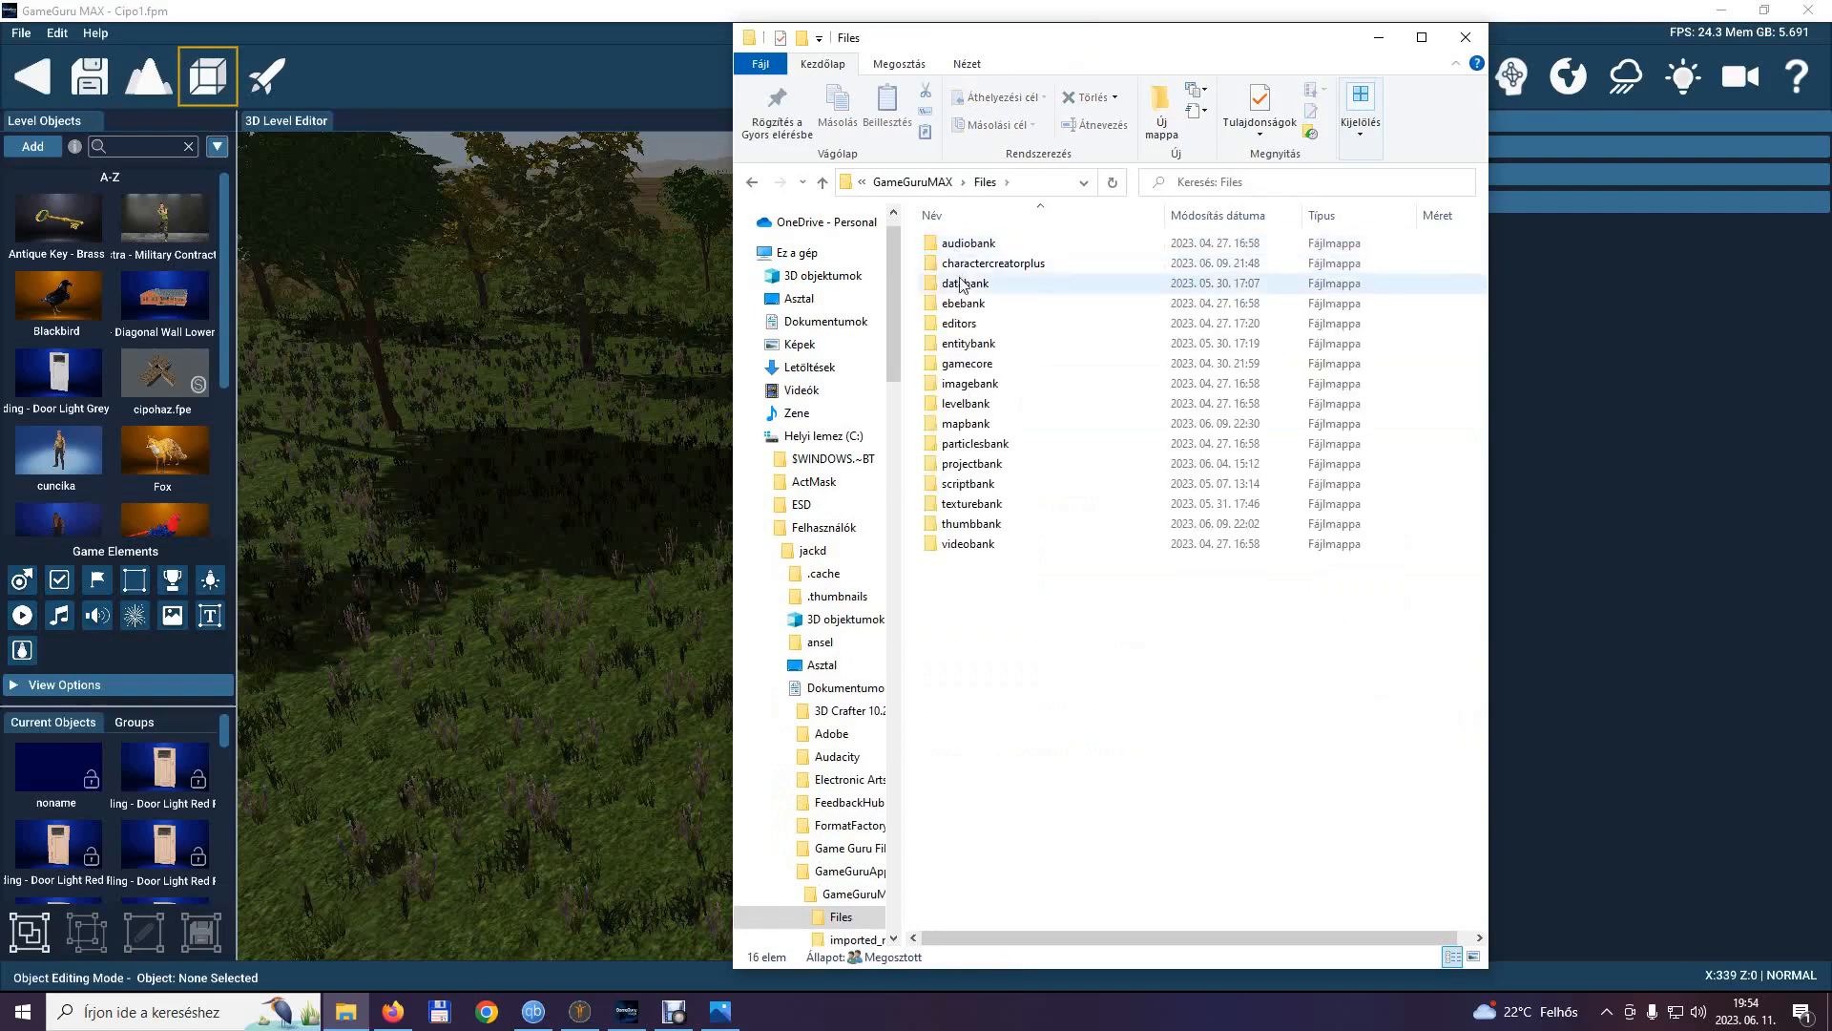
double_click(973, 346)
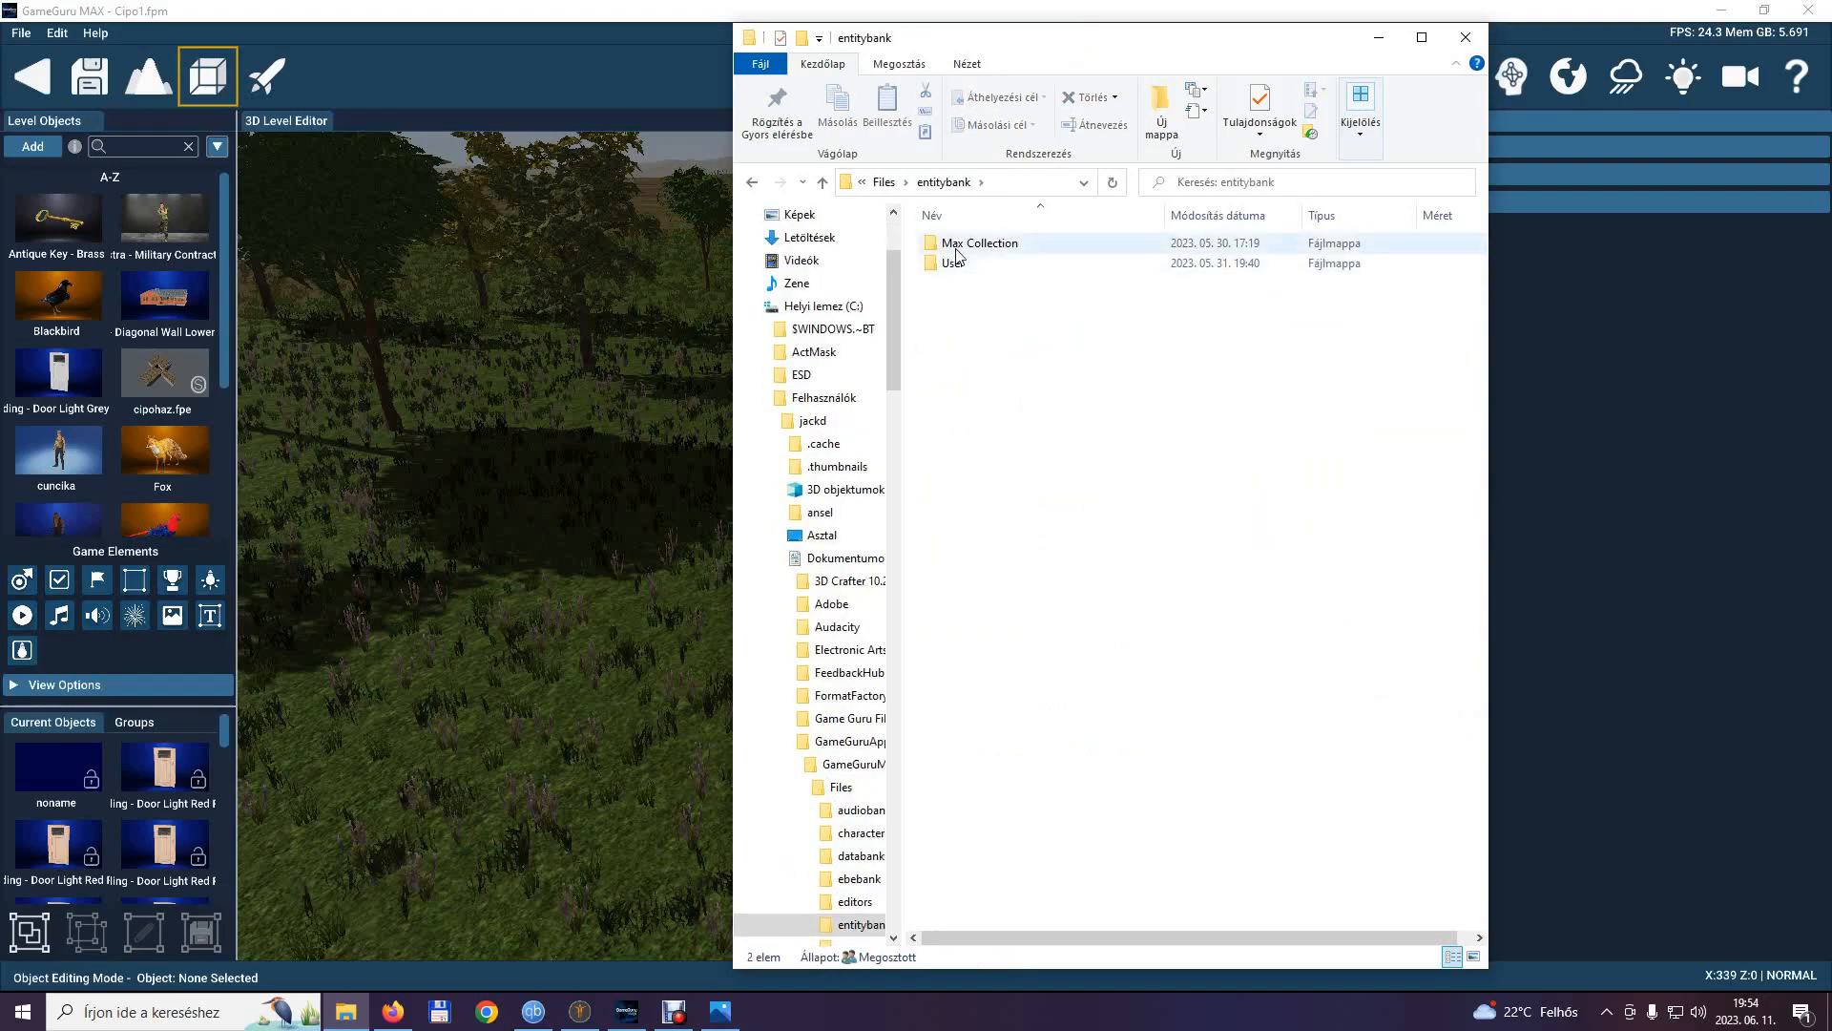
double_click(952, 263)
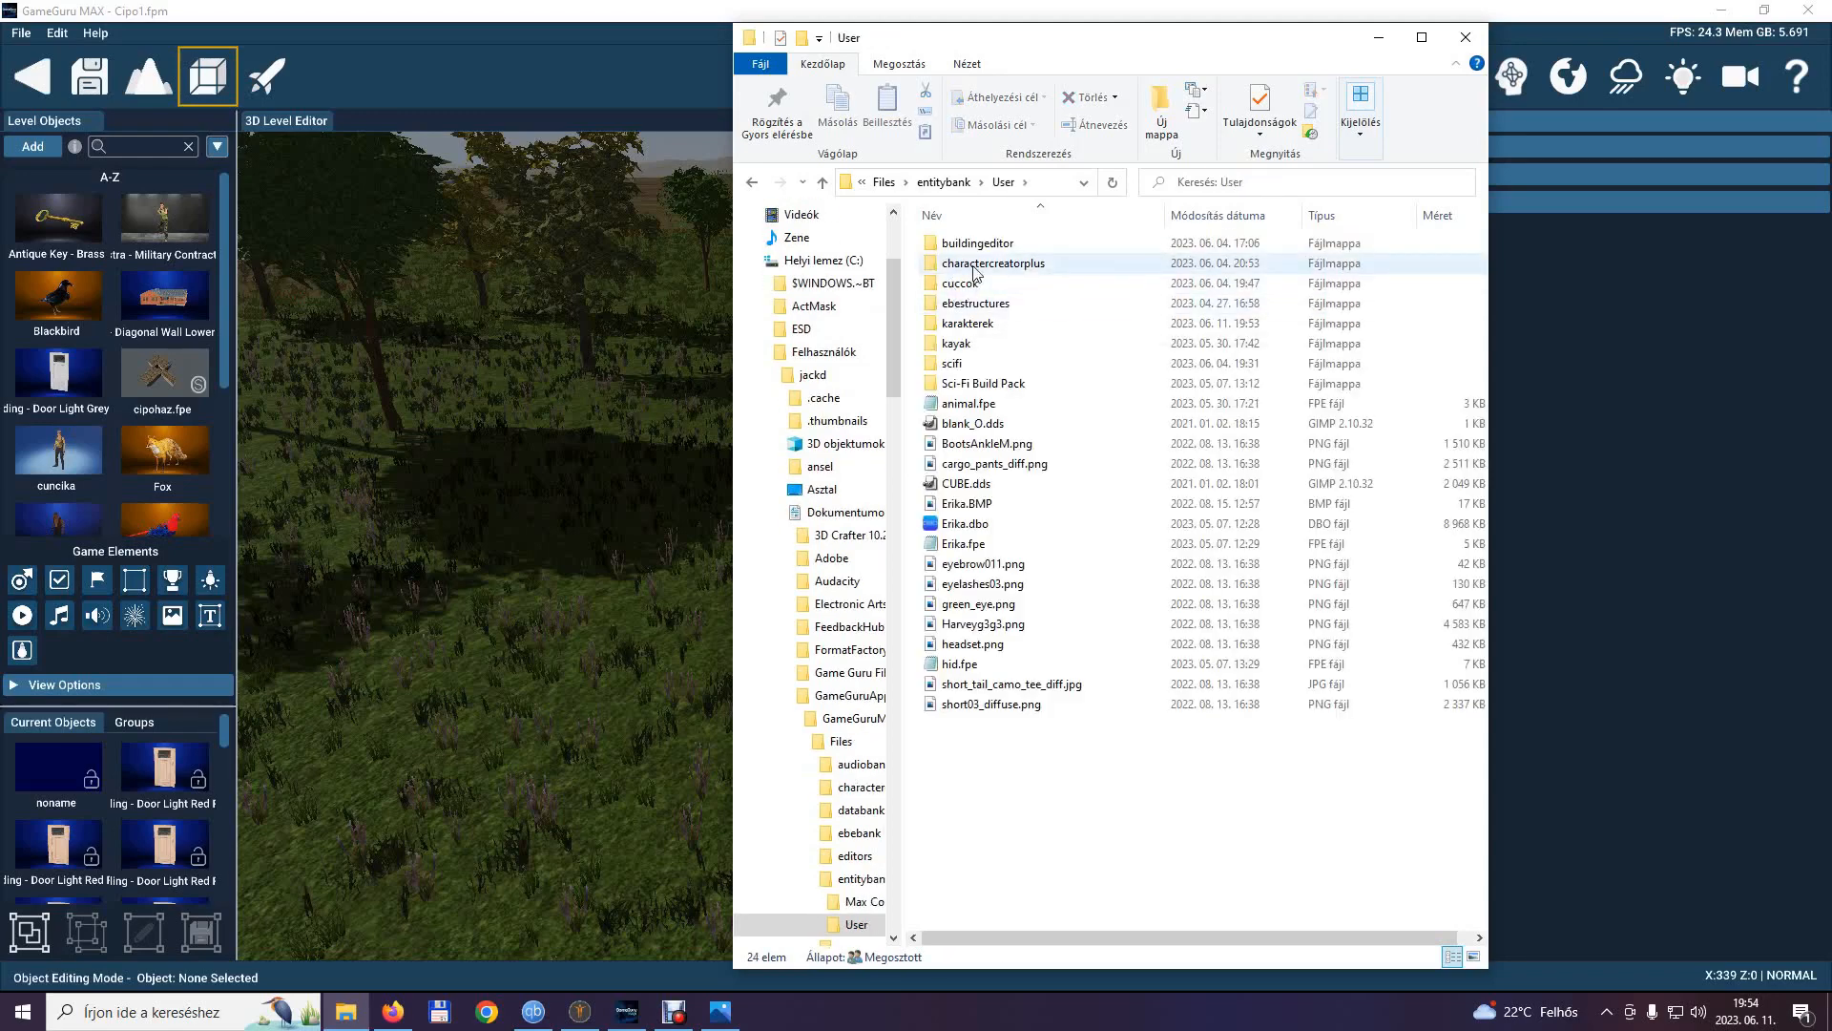
double_click(968, 323)
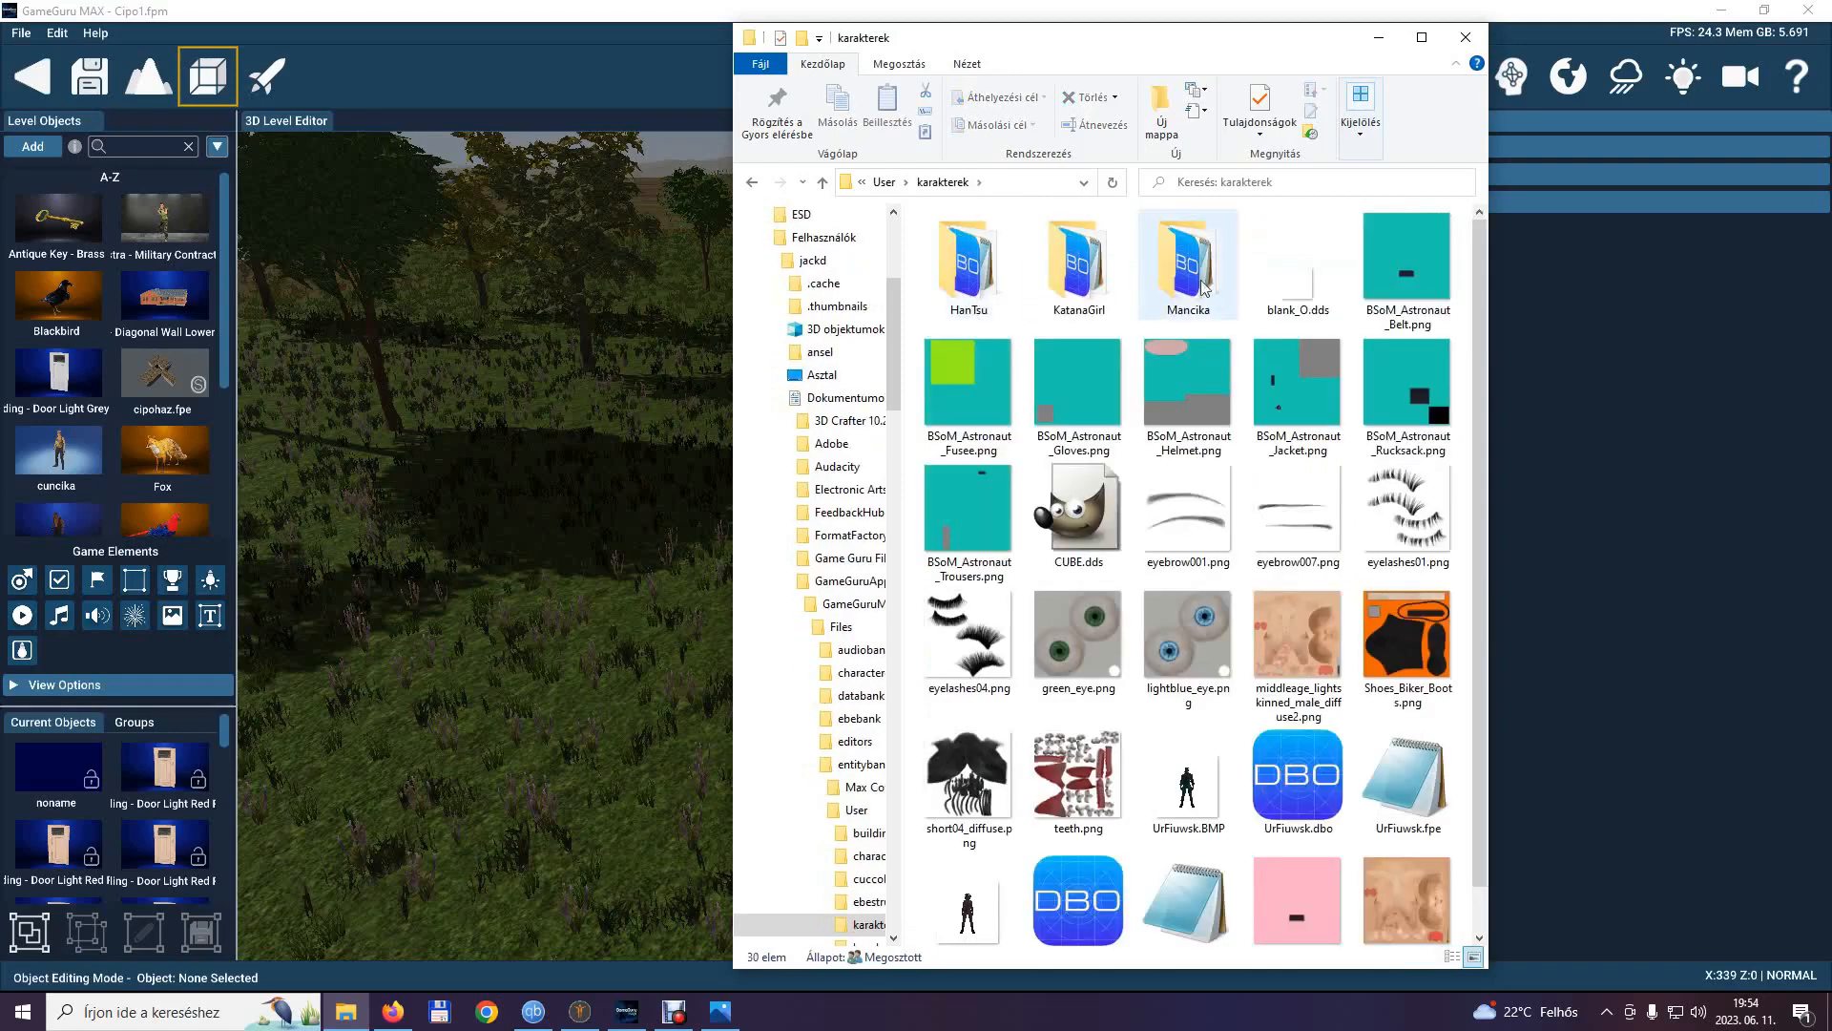
double_click(1040, 273)
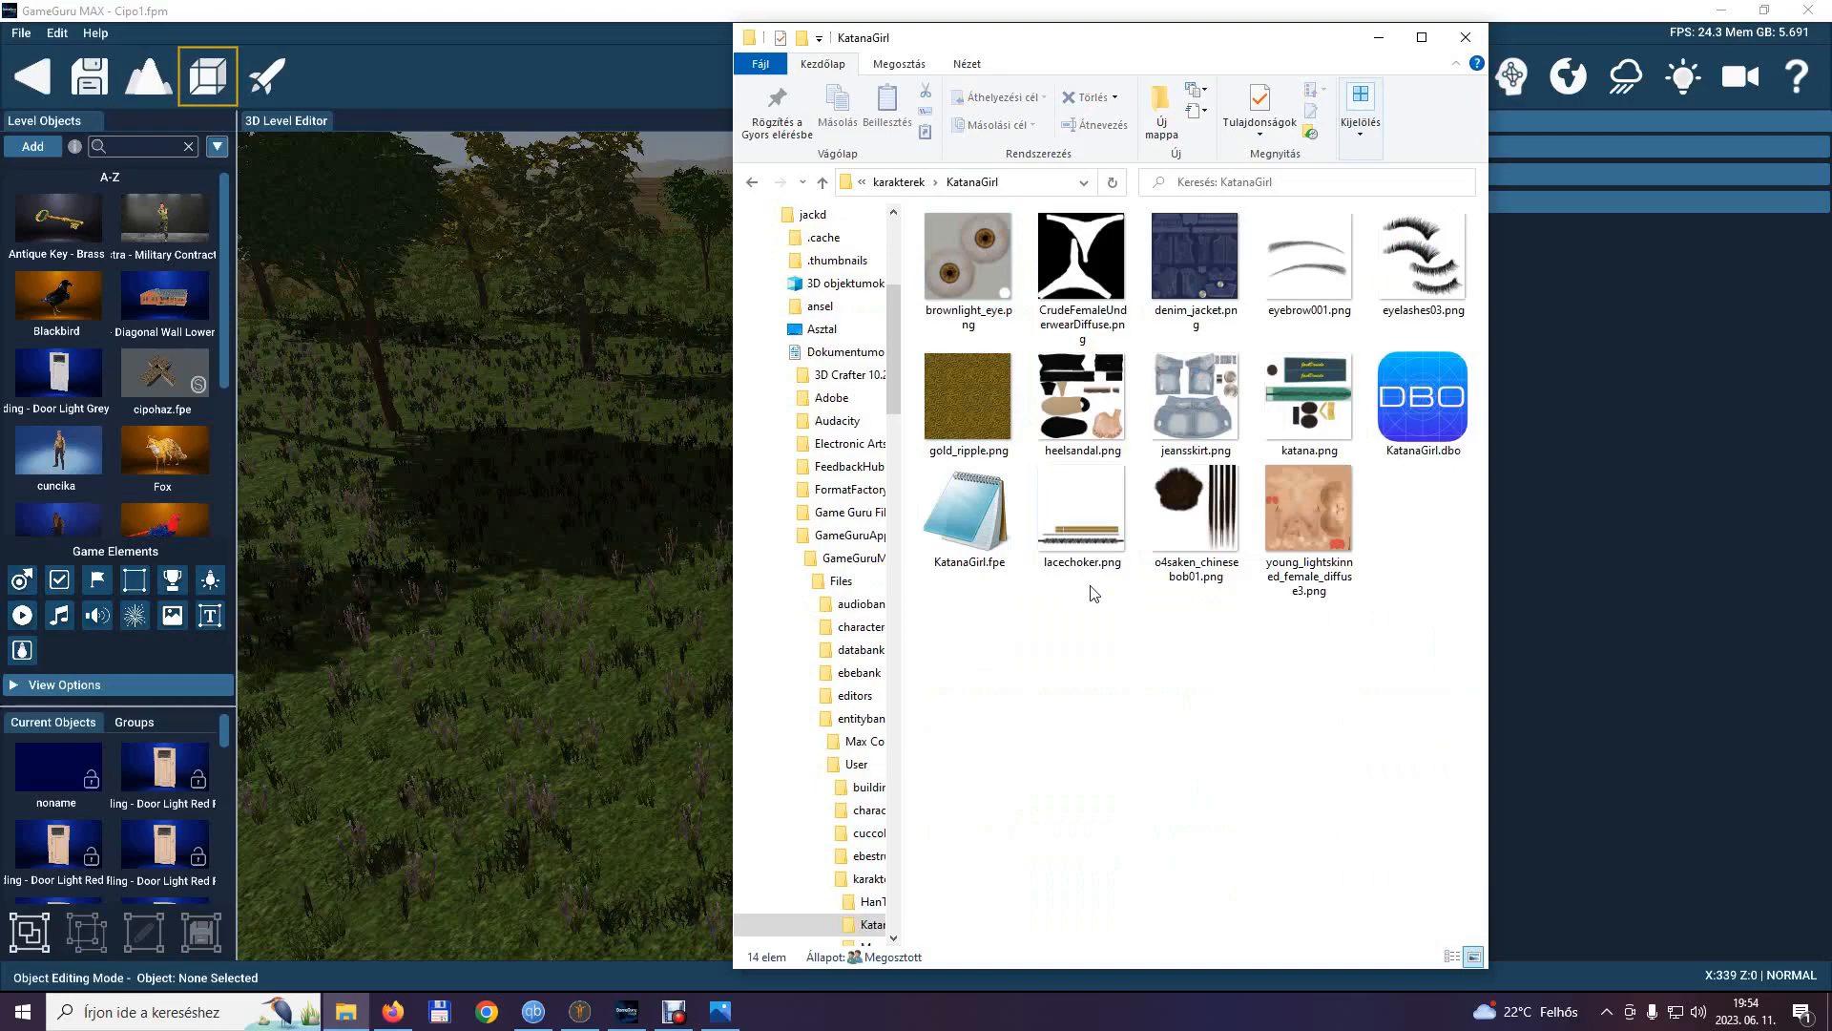
Open KatanaGirl.fpe in Notepad and set its defaultstatic value to 0.
double_click(984, 503)
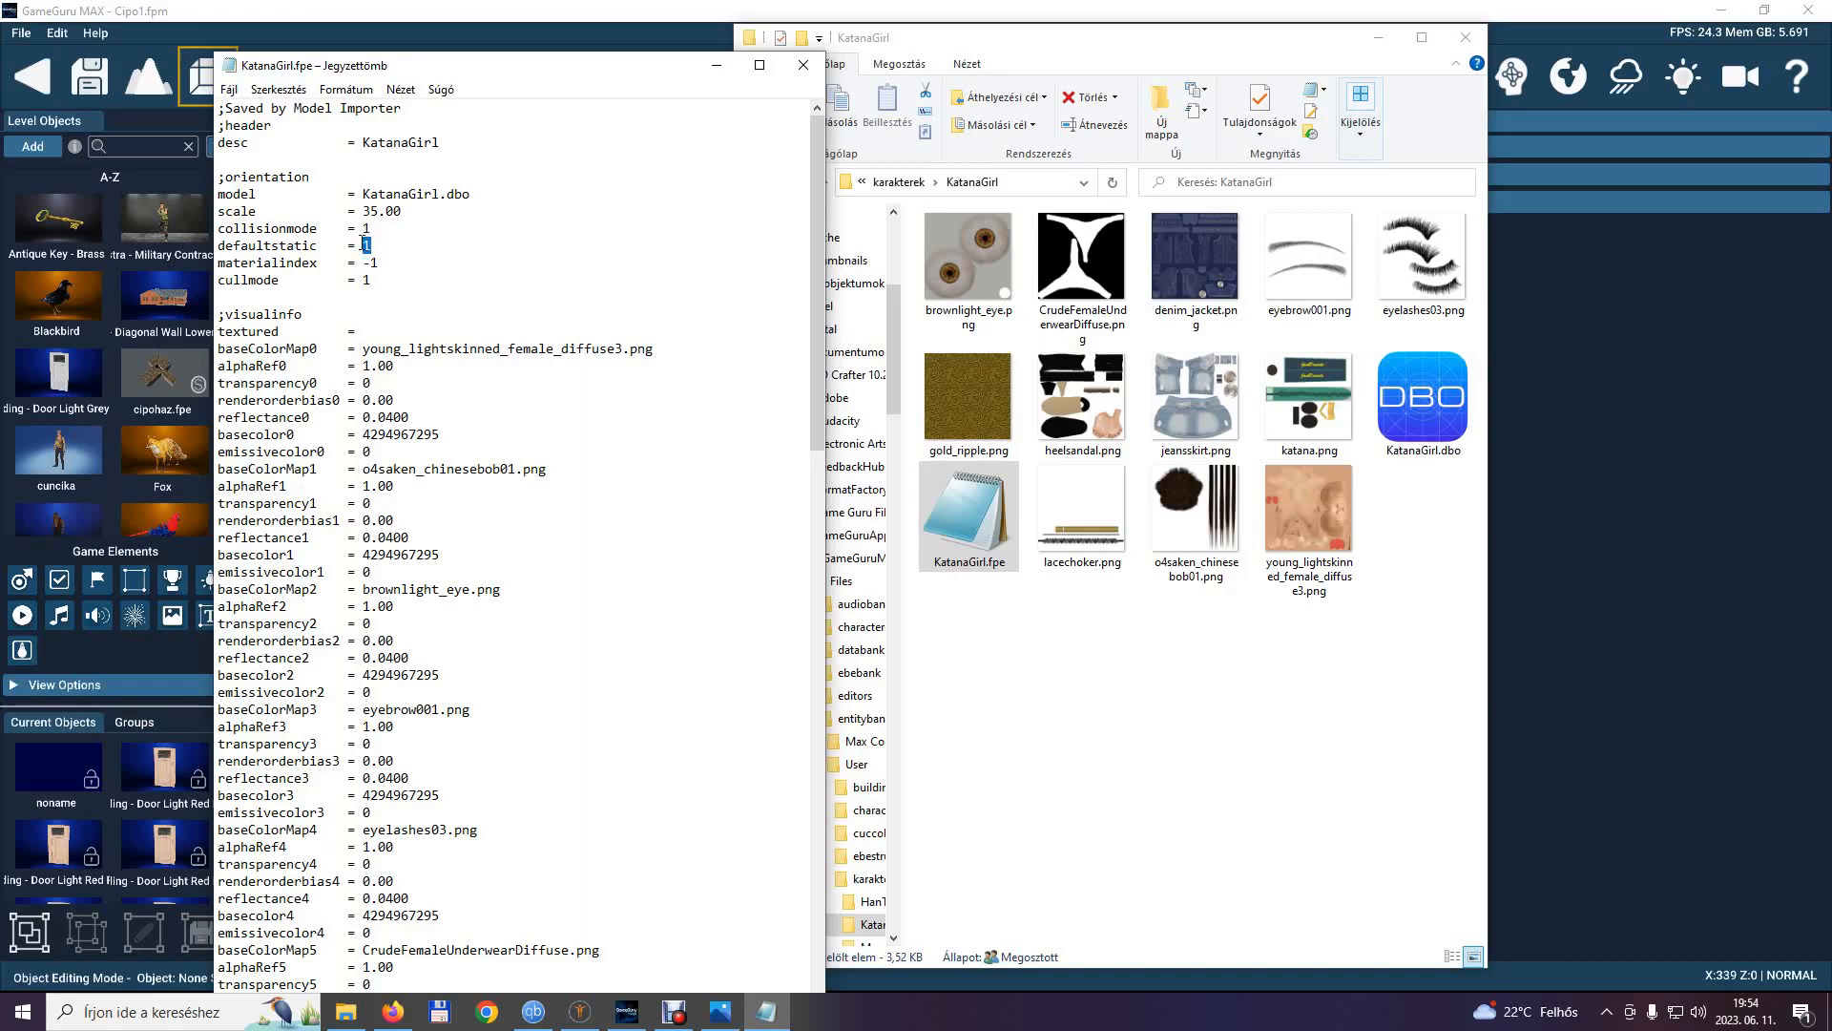
type("0")
Go to the anim section of KatanaGirl.fpe and bring up the katanagirl.png screenshot of the animation frame ranges for reference.
scroll(422, 427, "down", 20)
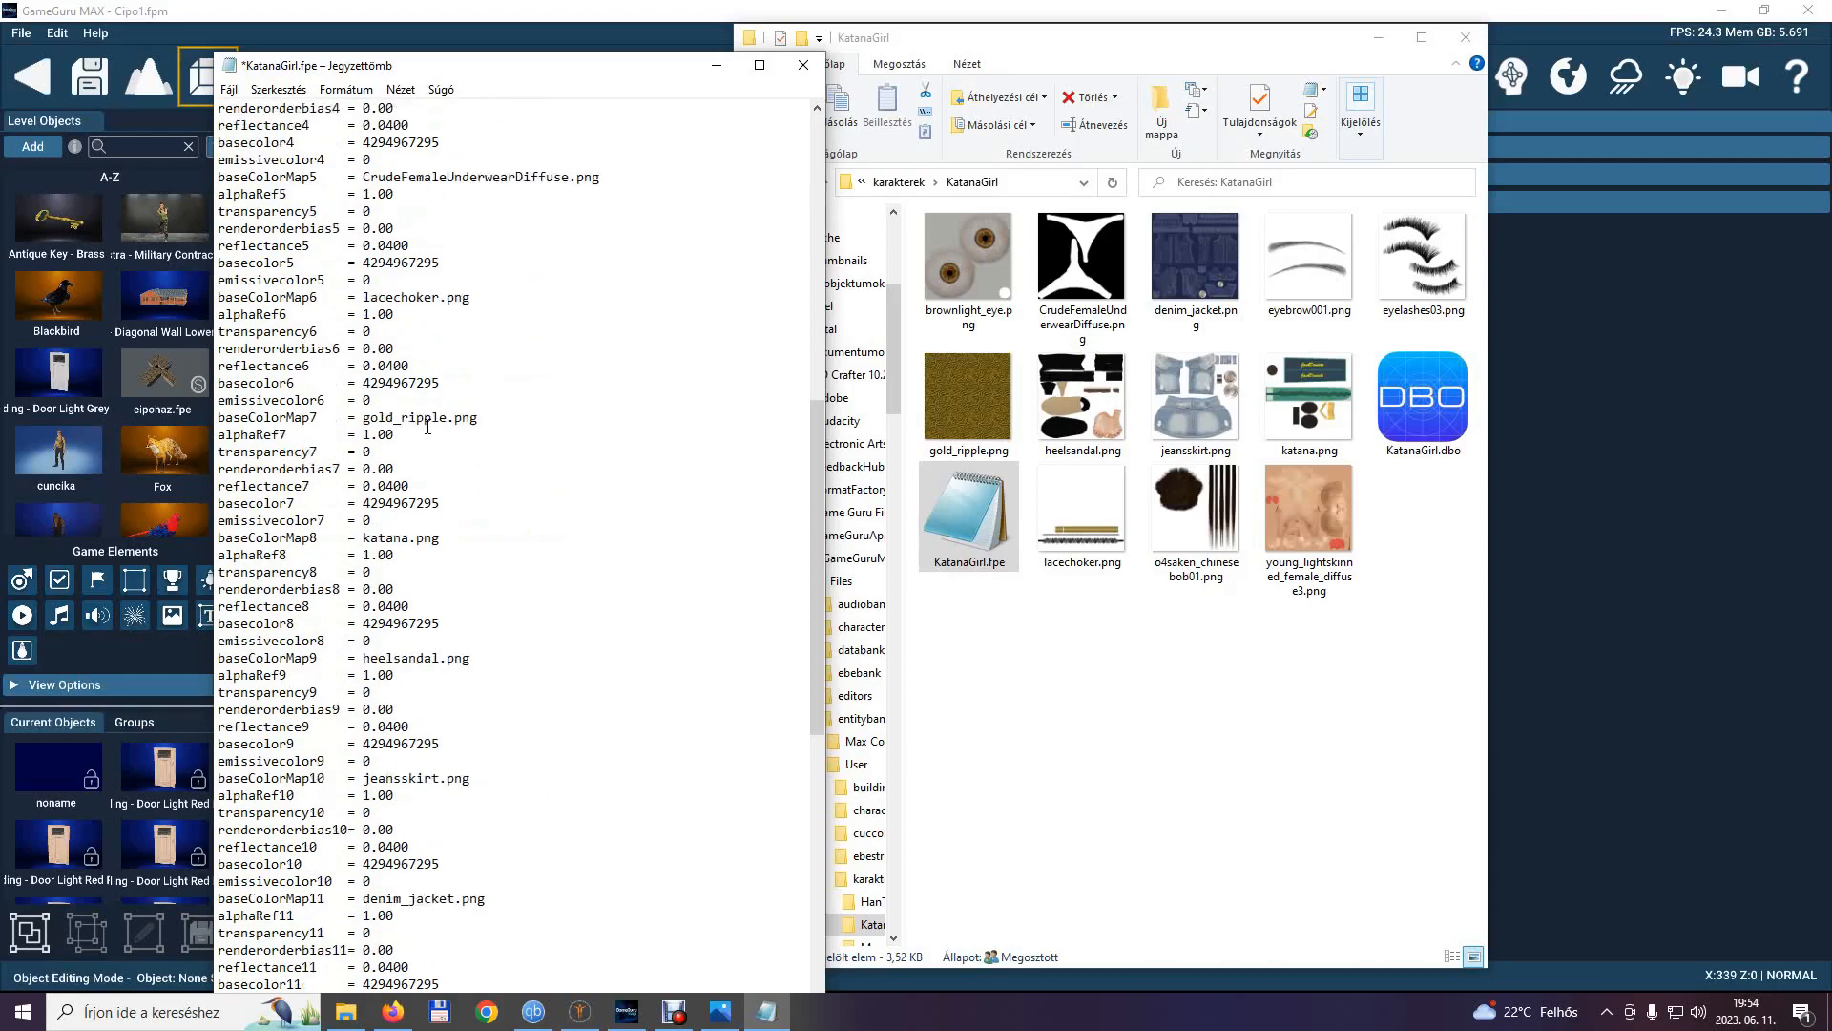
scroll(429, 425, "down", 1)
scroll(430, 424, "down", 2)
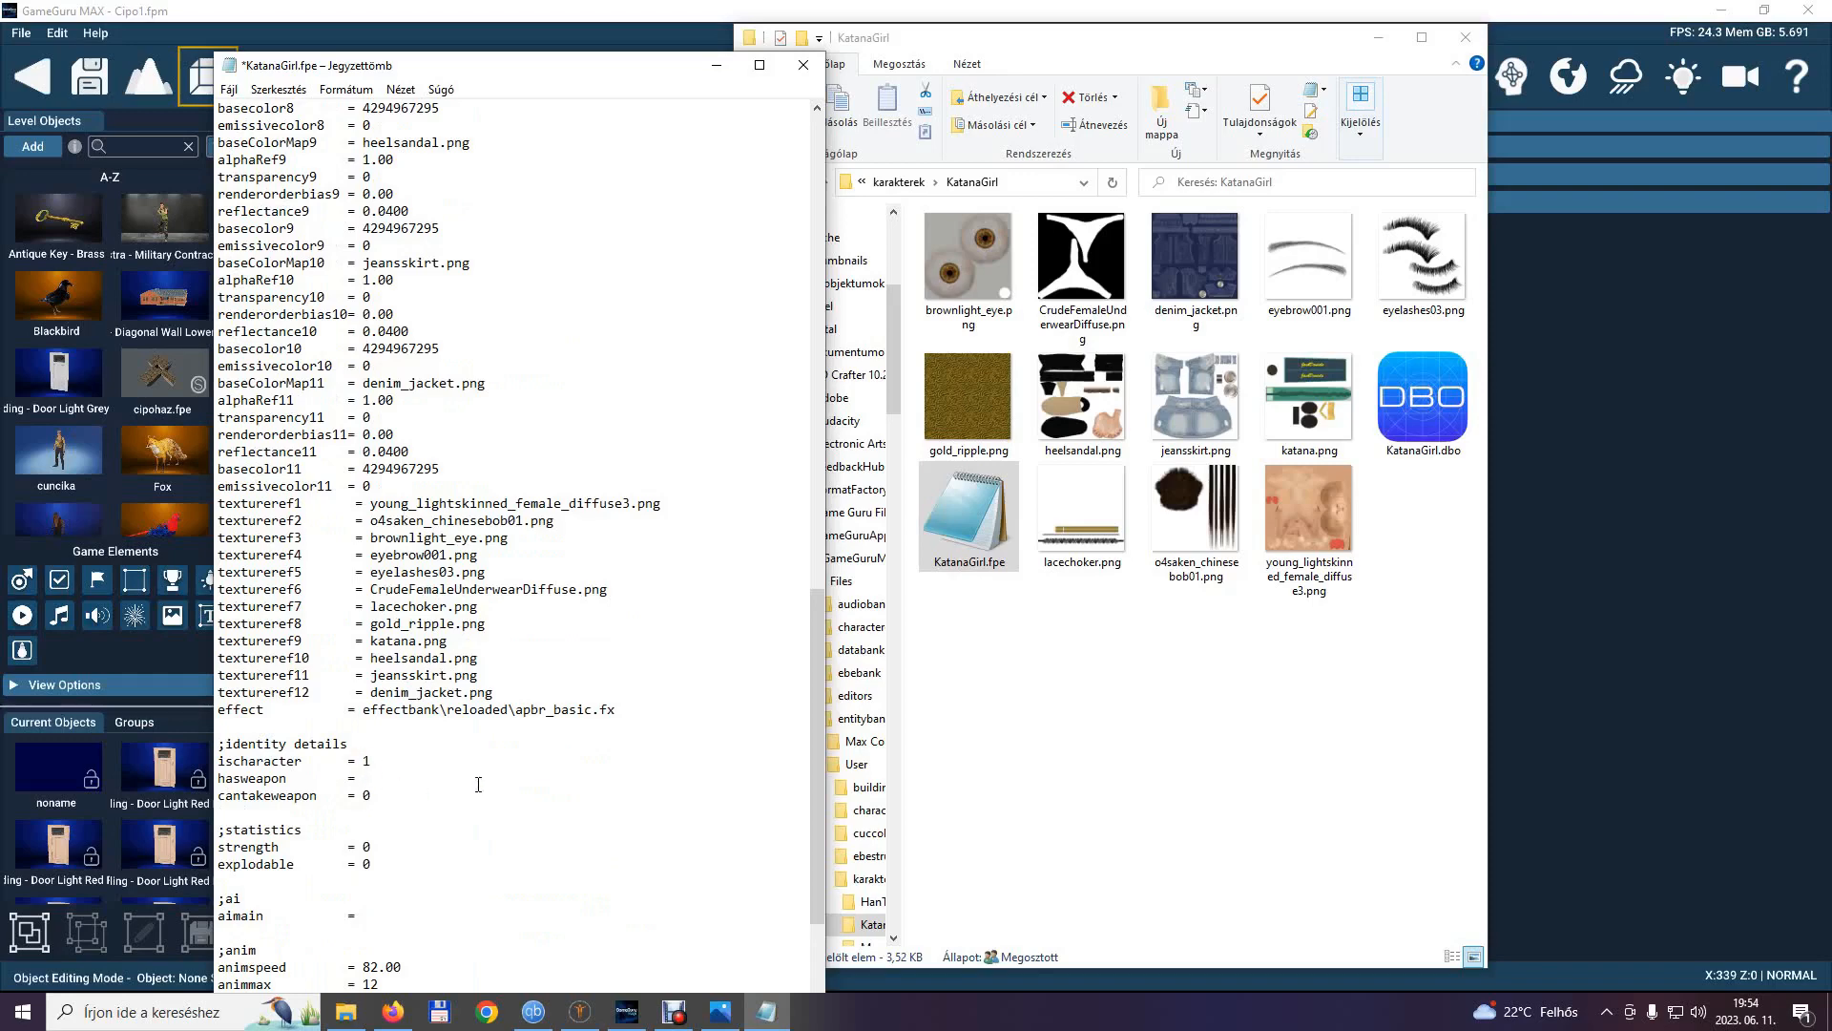
scroll(479, 785, "down", 2)
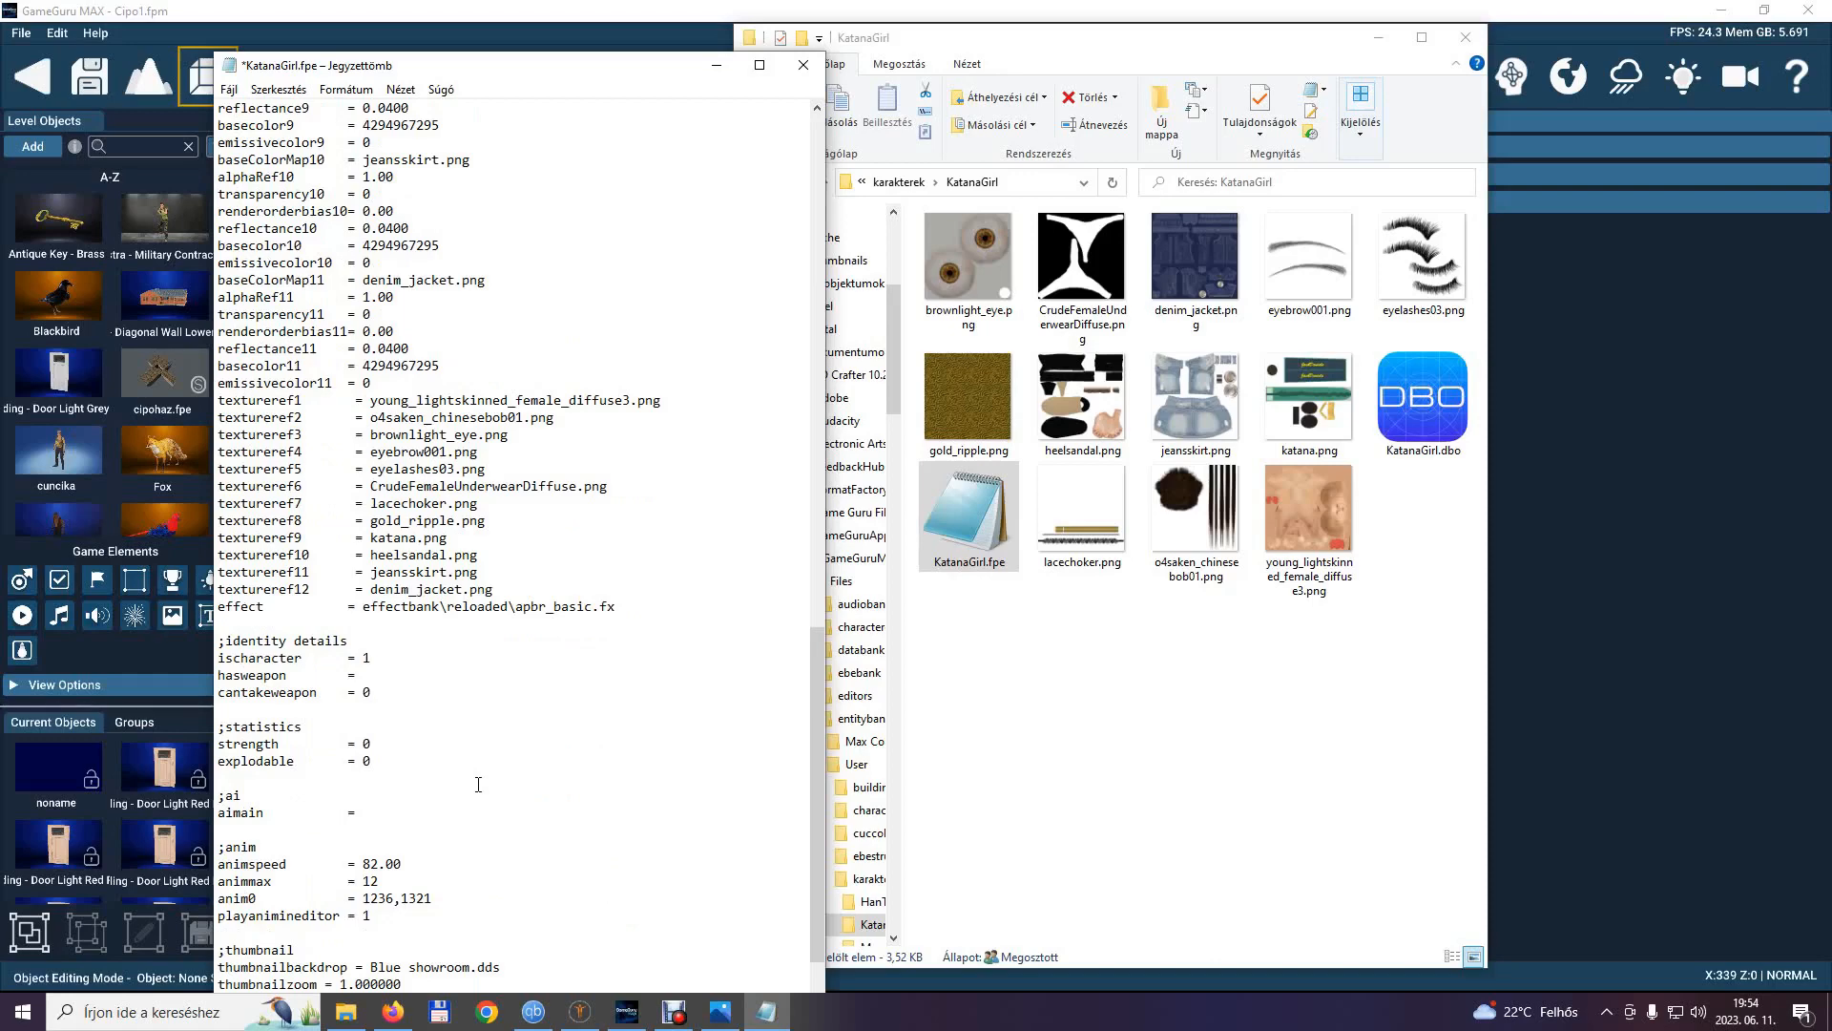
scroll(478, 785, "down", 2)
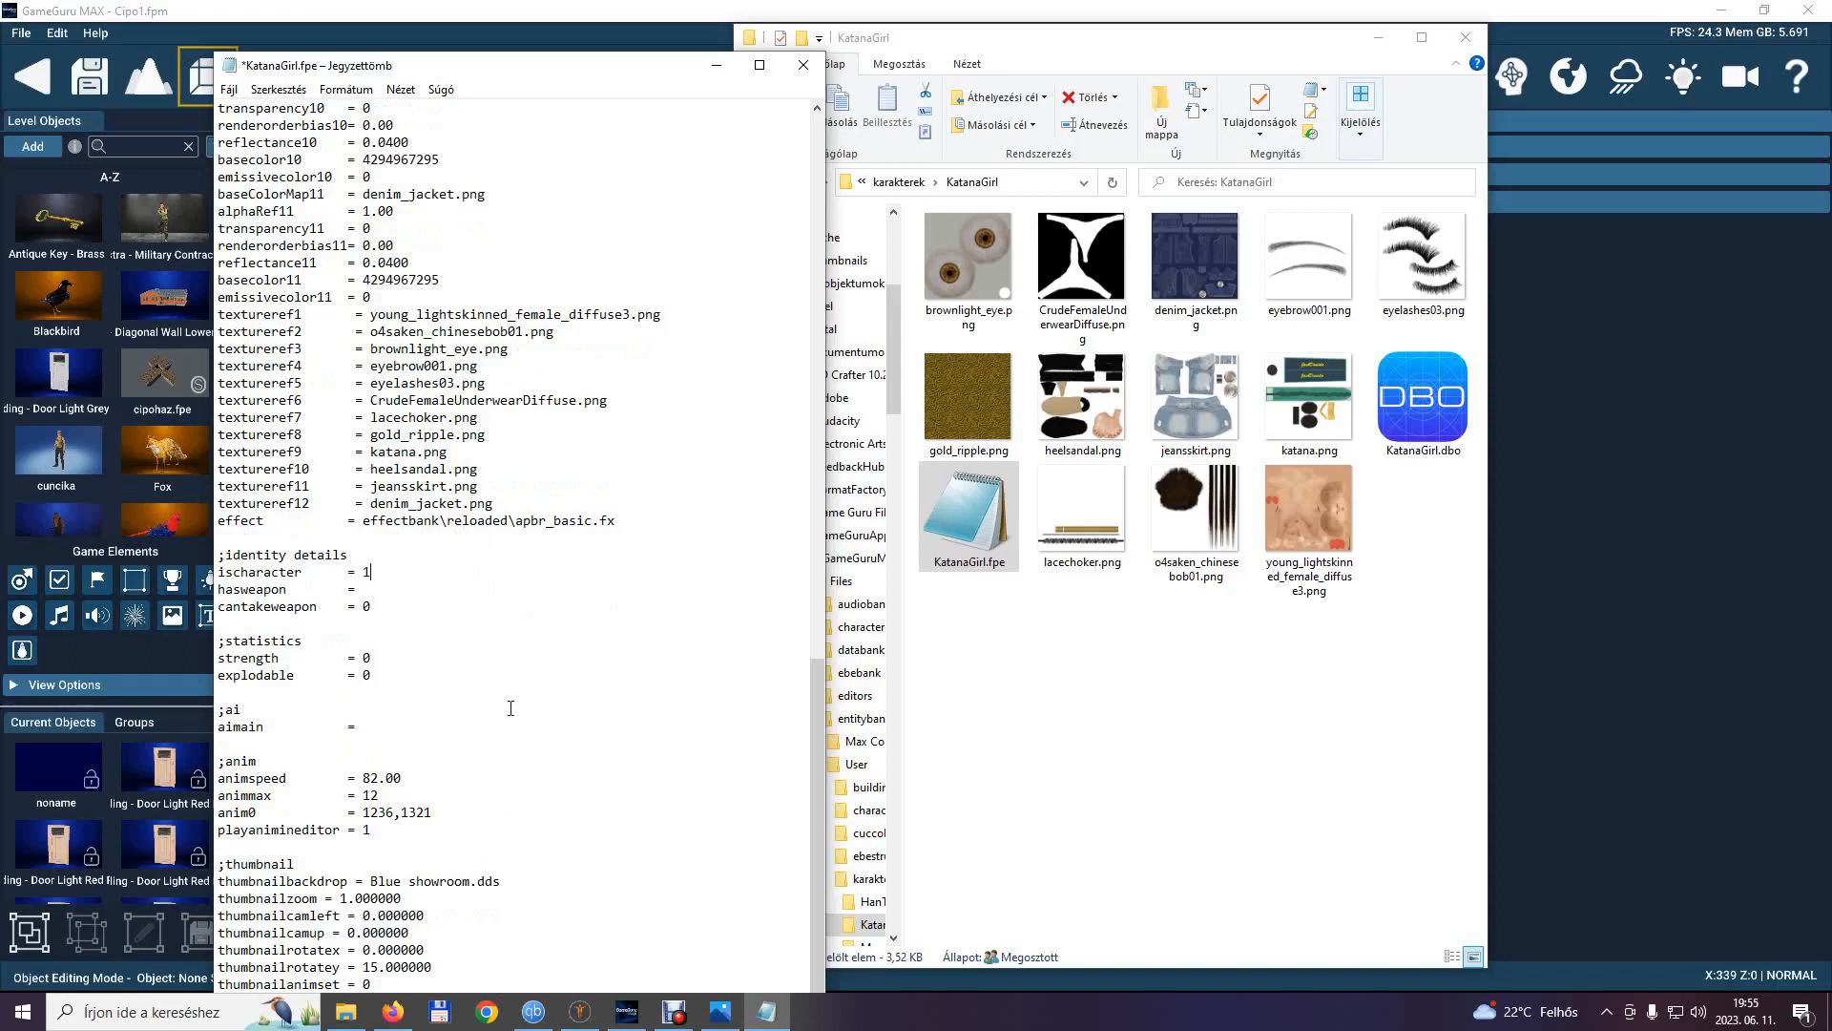
left_click(721, 1012)
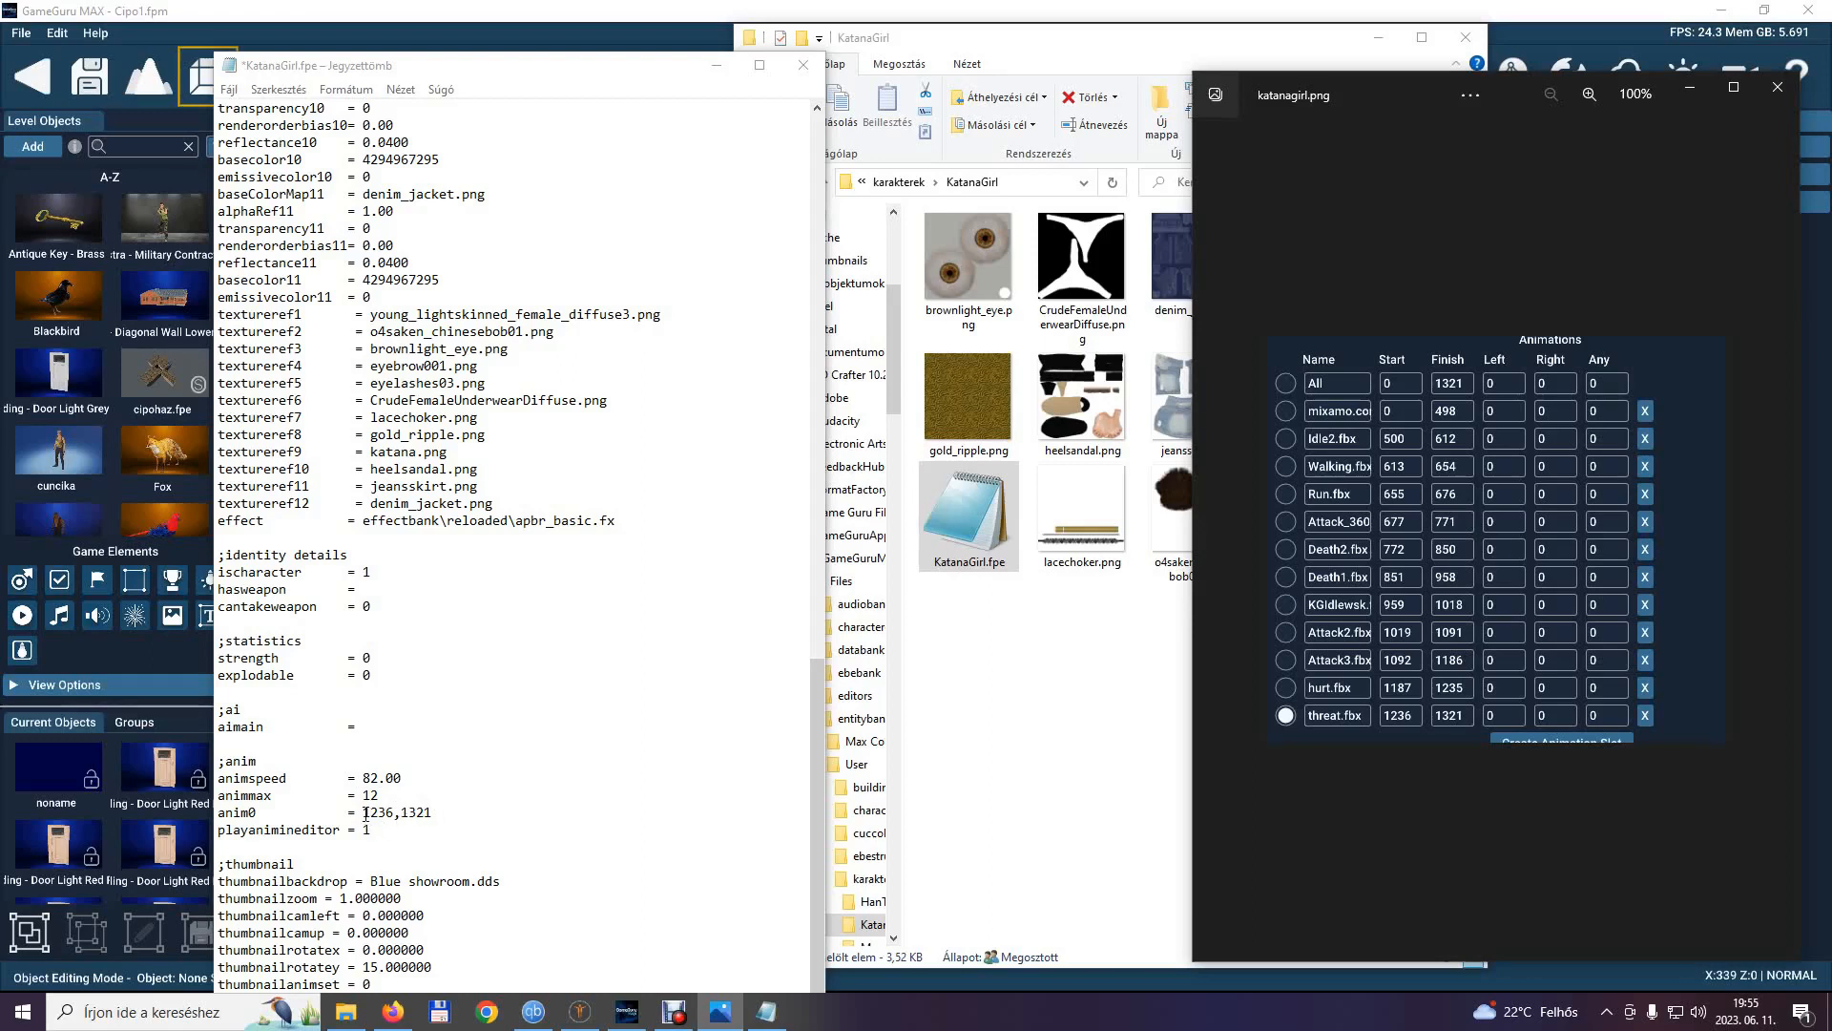
Copy the "anim0 =" text without its frame values and add one empty copy on a new line directly beneath that entry.
left_click_drag(218, 812, 363, 812)
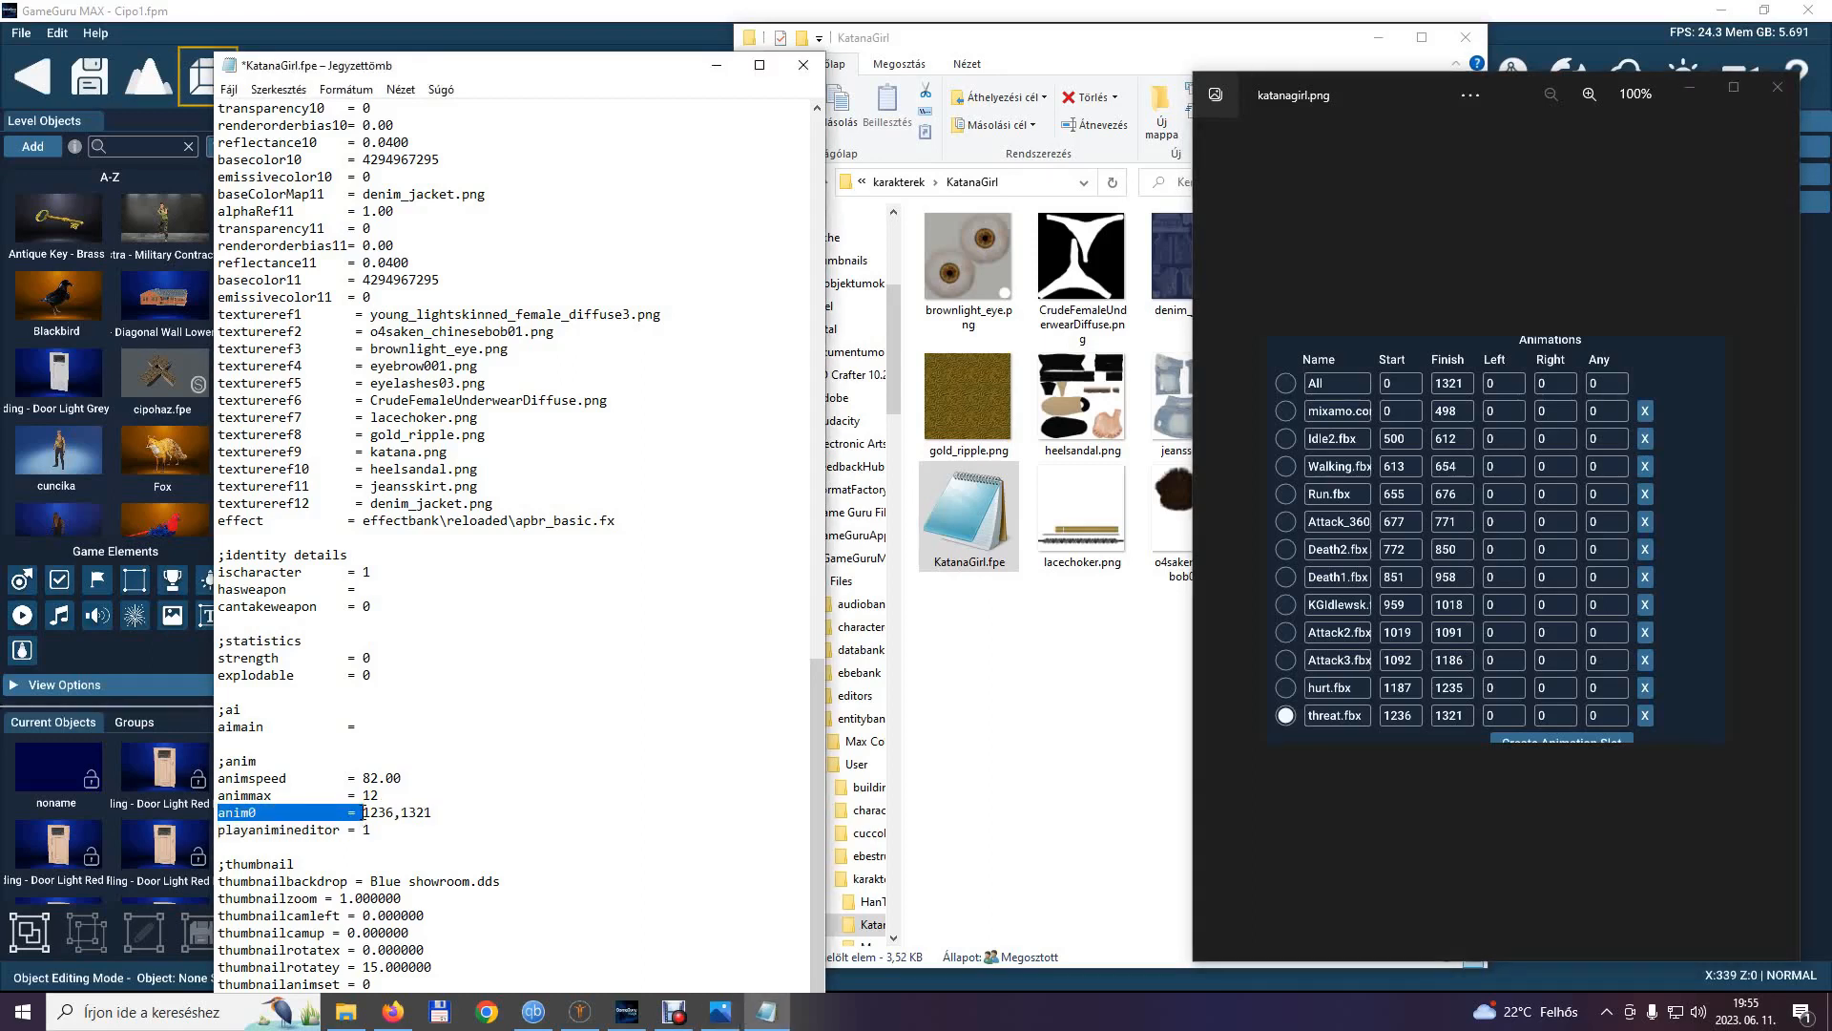
right_click(363, 812)
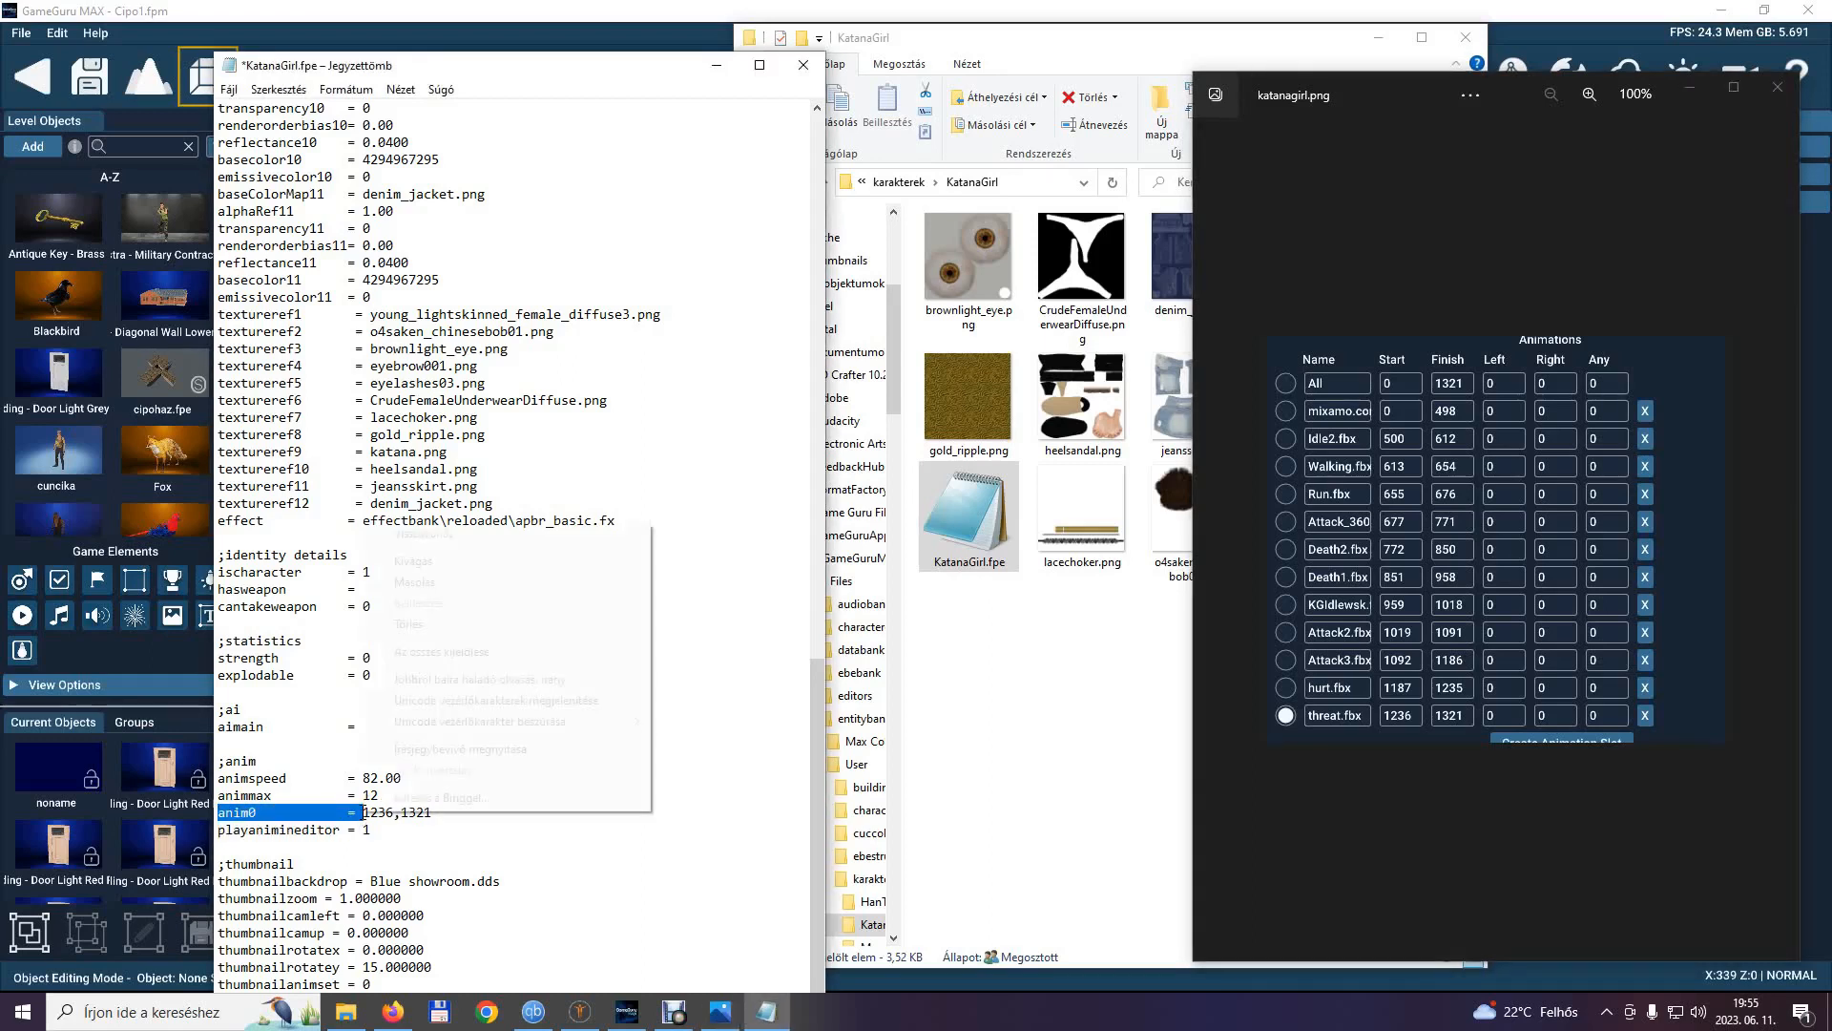
left_click(438, 582)
left_click(457, 813)
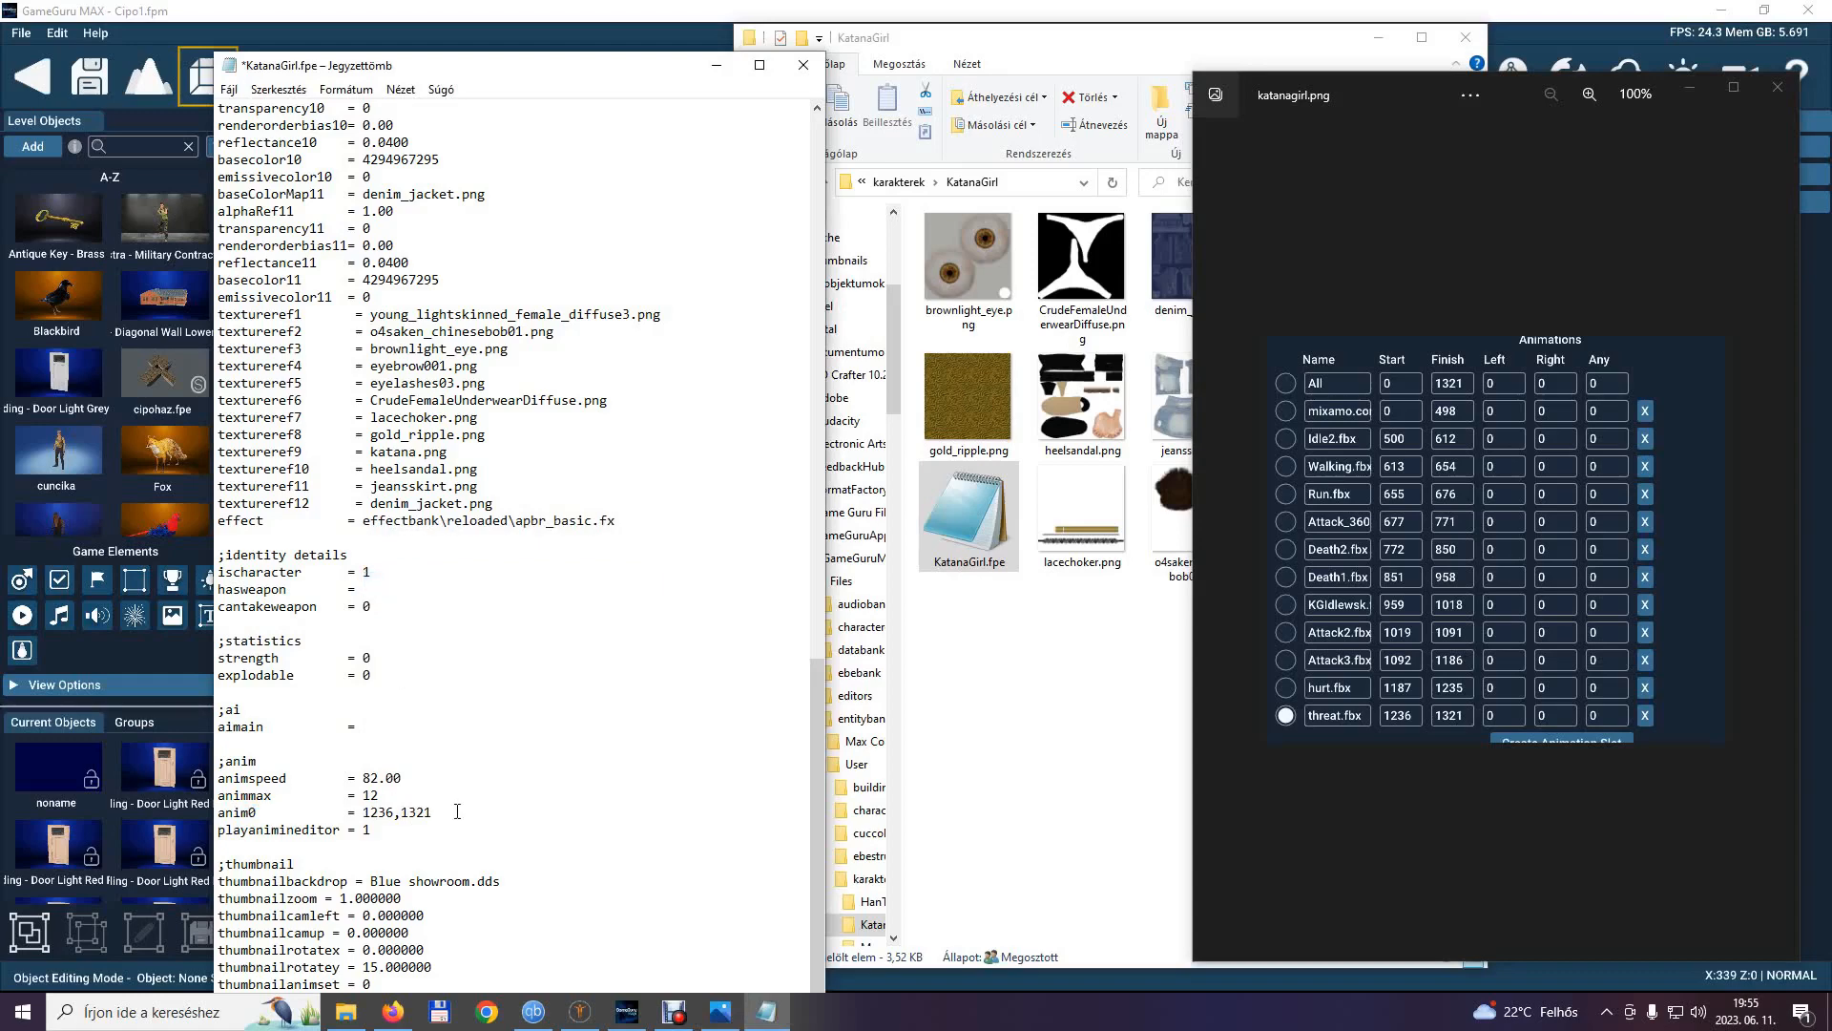
key("Return")
right_click(250, 828)
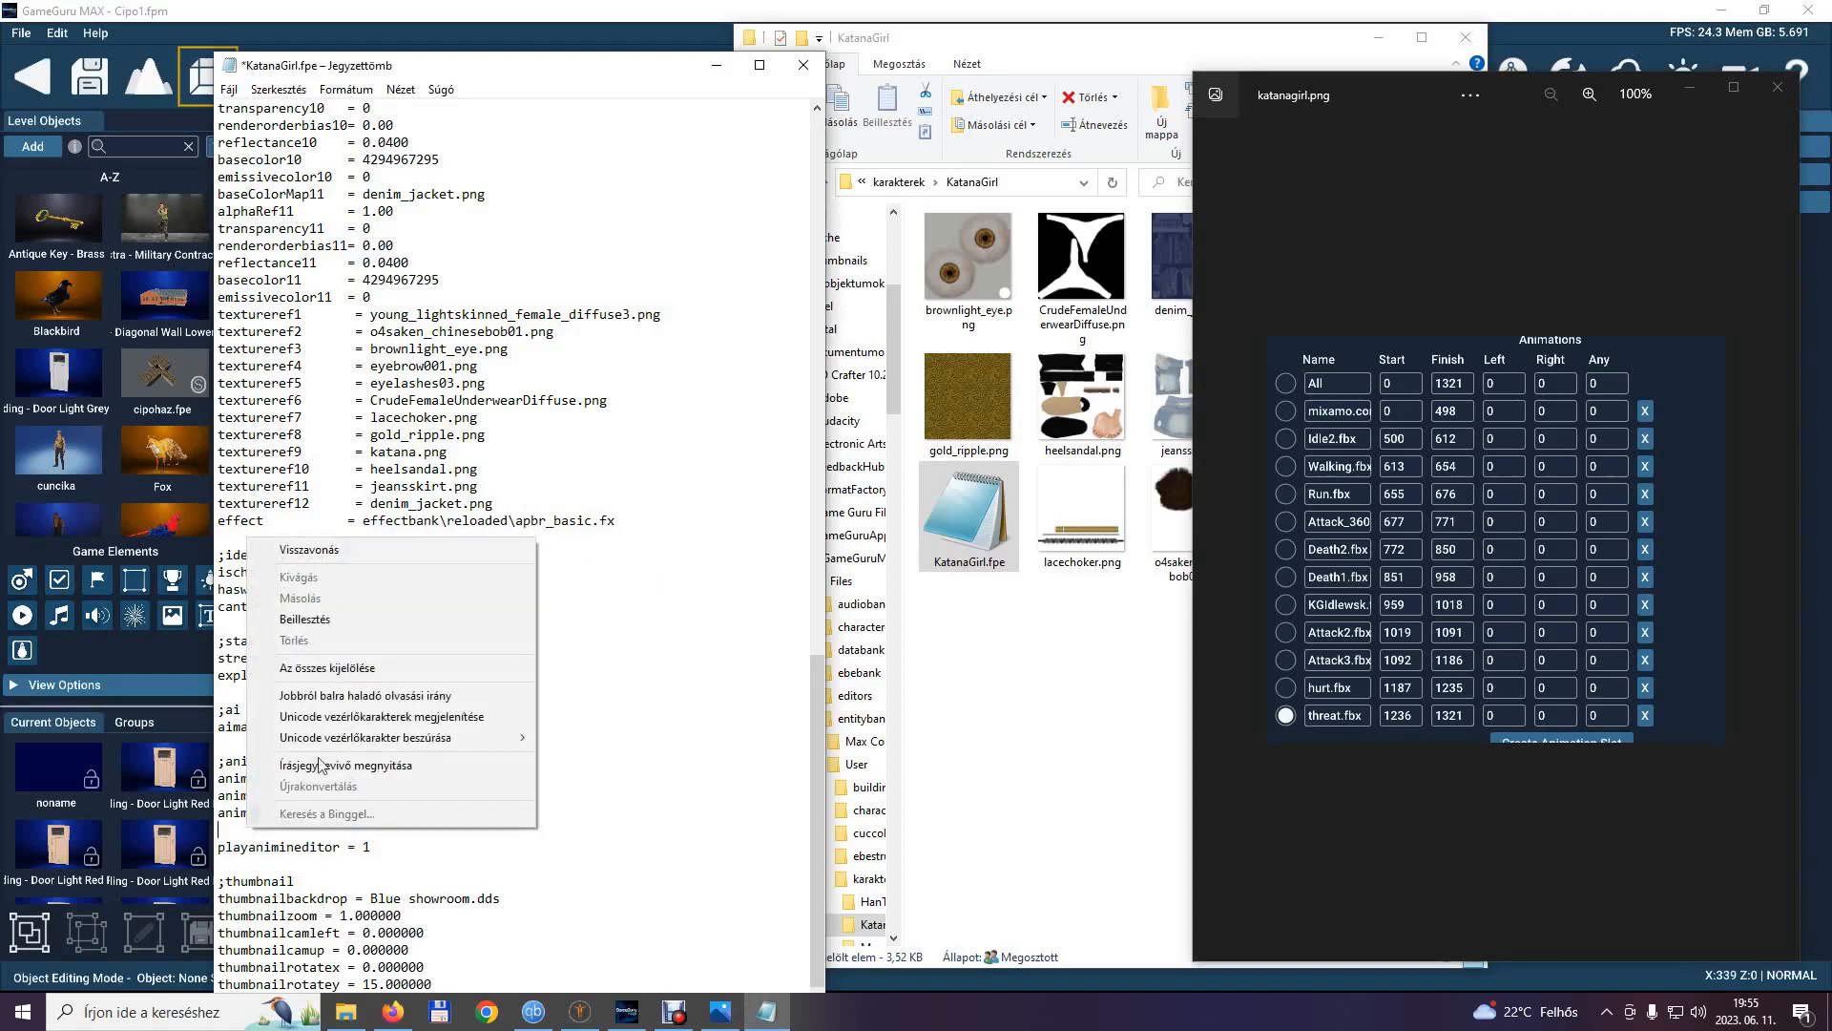
left_click(305, 619)
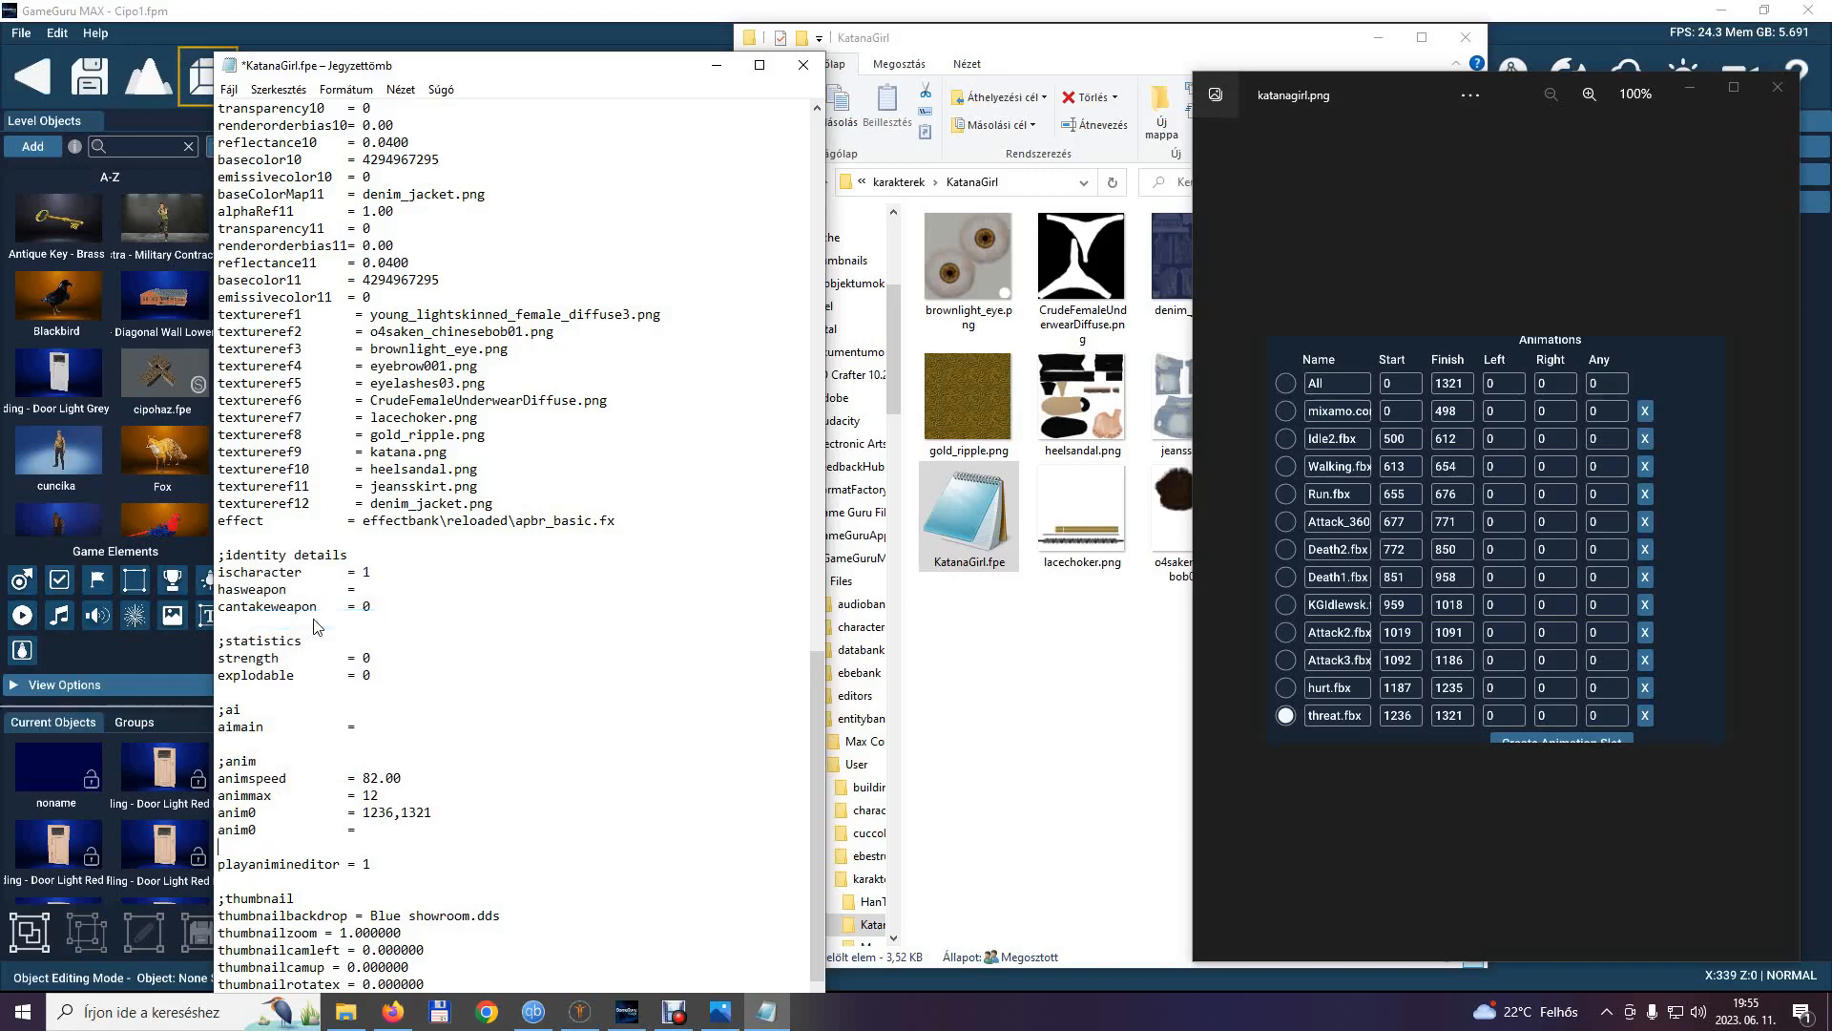
Add five more empty "anim0 =" lines below the existing ones in the anim section.
right_click(225, 851)
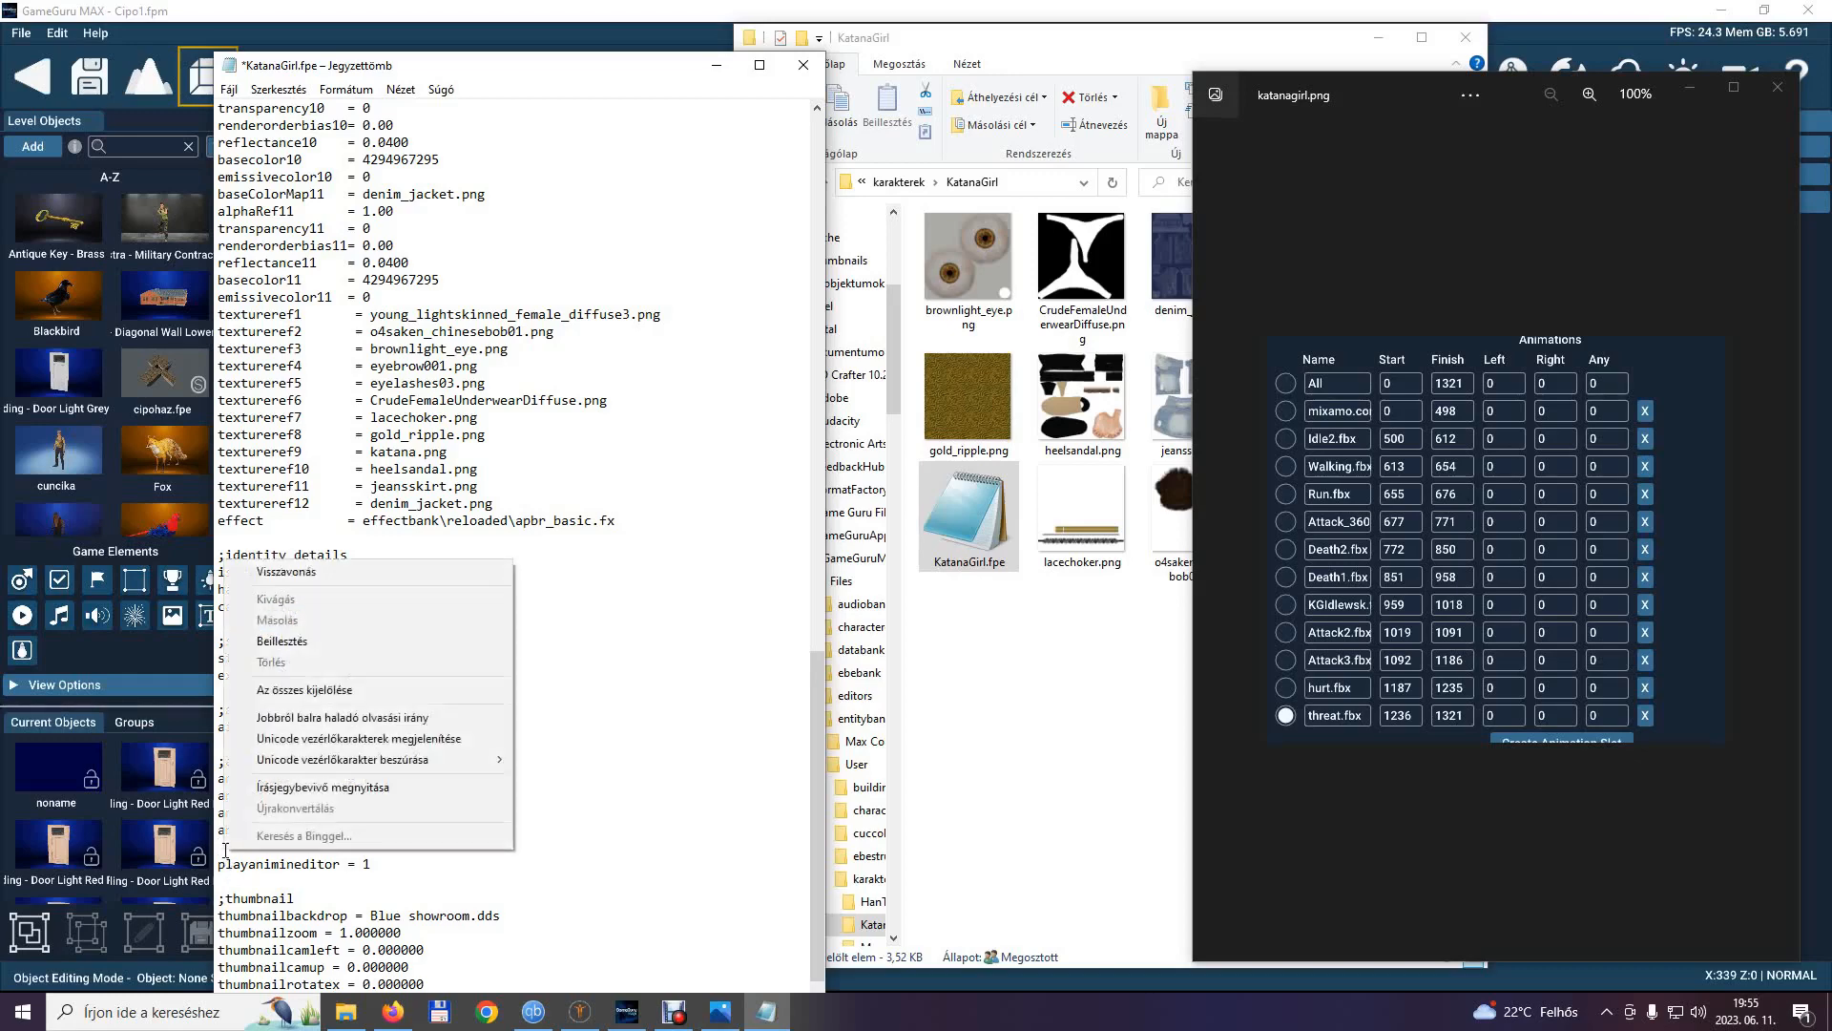
left_click(305, 641)
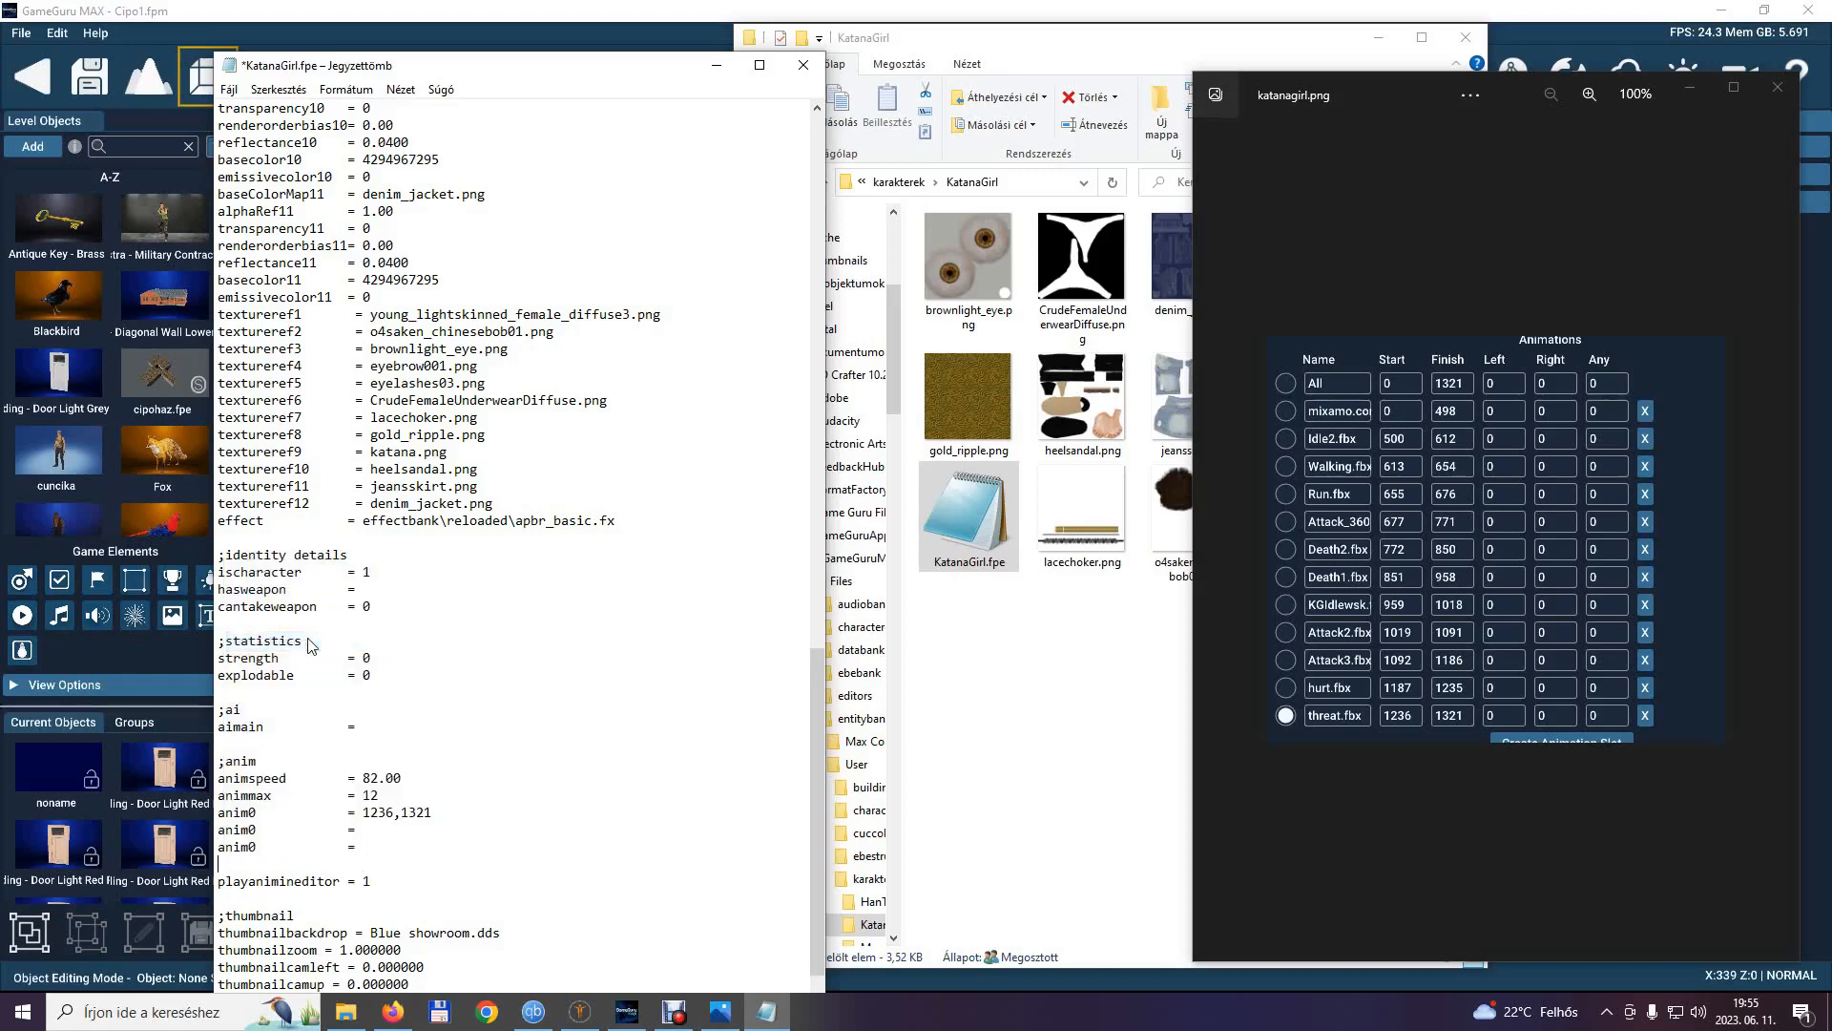
right_click(251, 867)
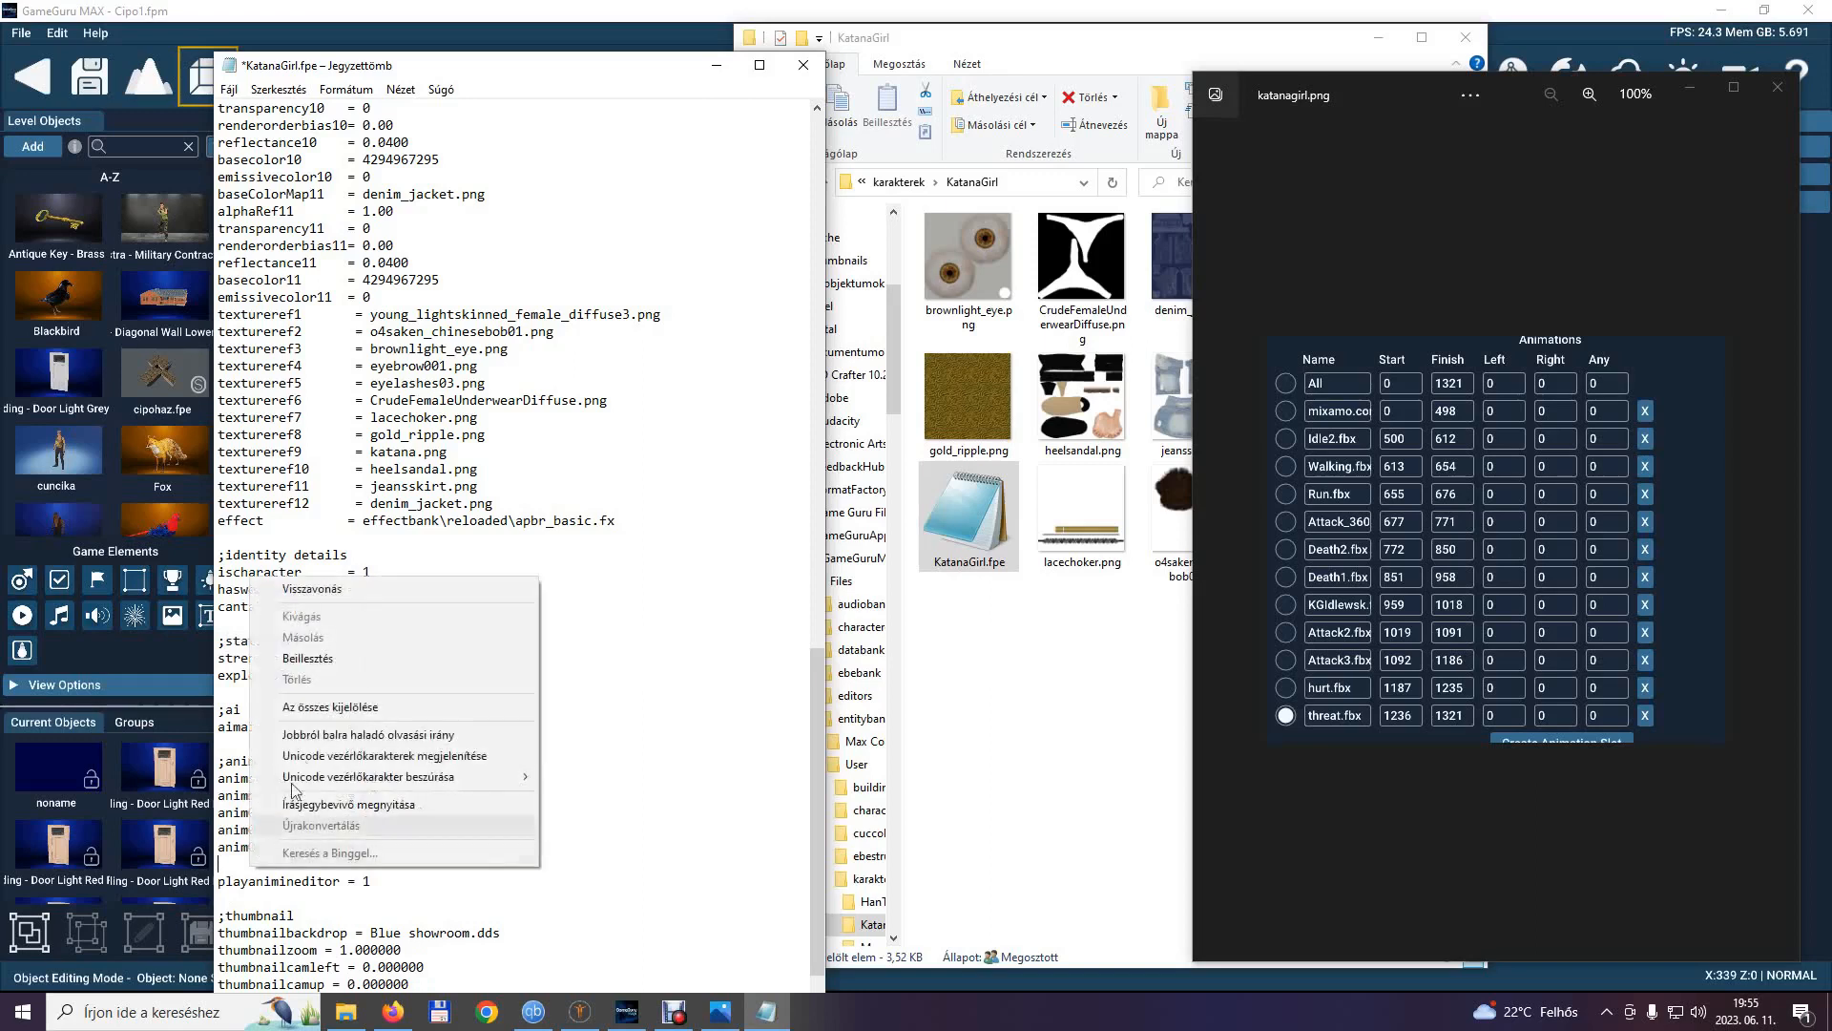
left_click(312, 663)
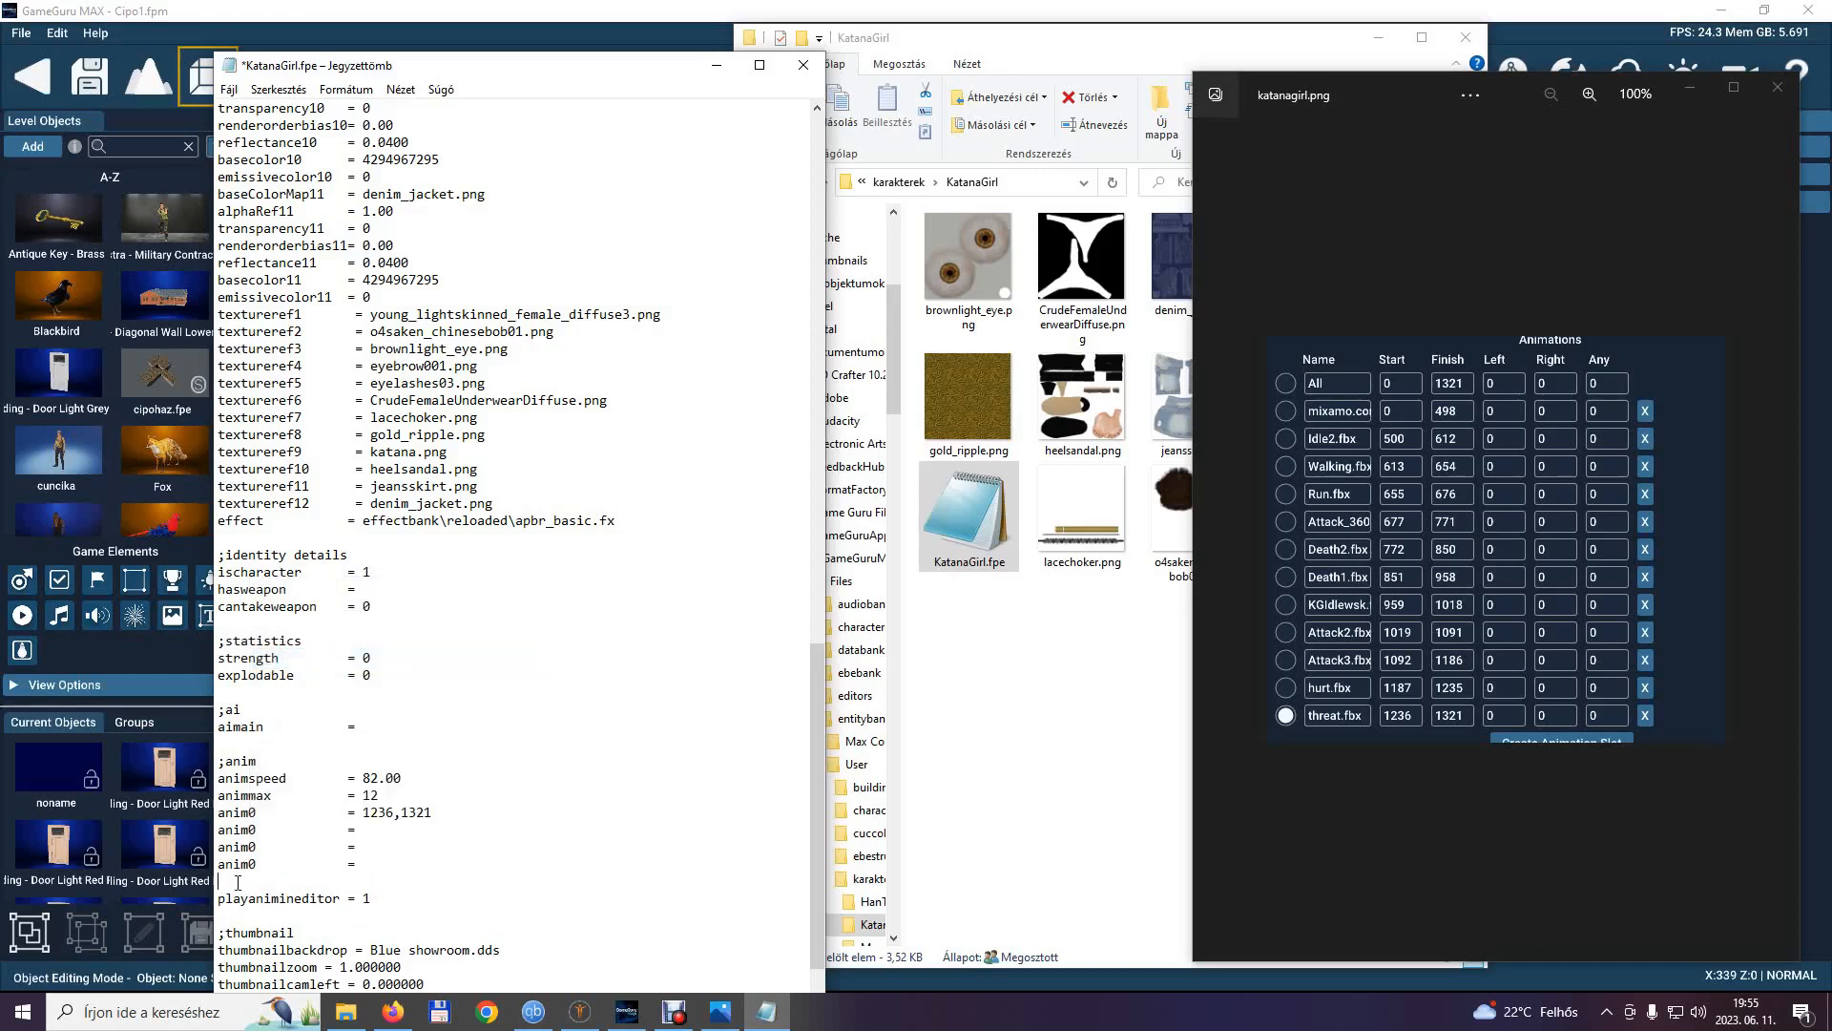
right_click(238, 882)
left_click(299, 674)
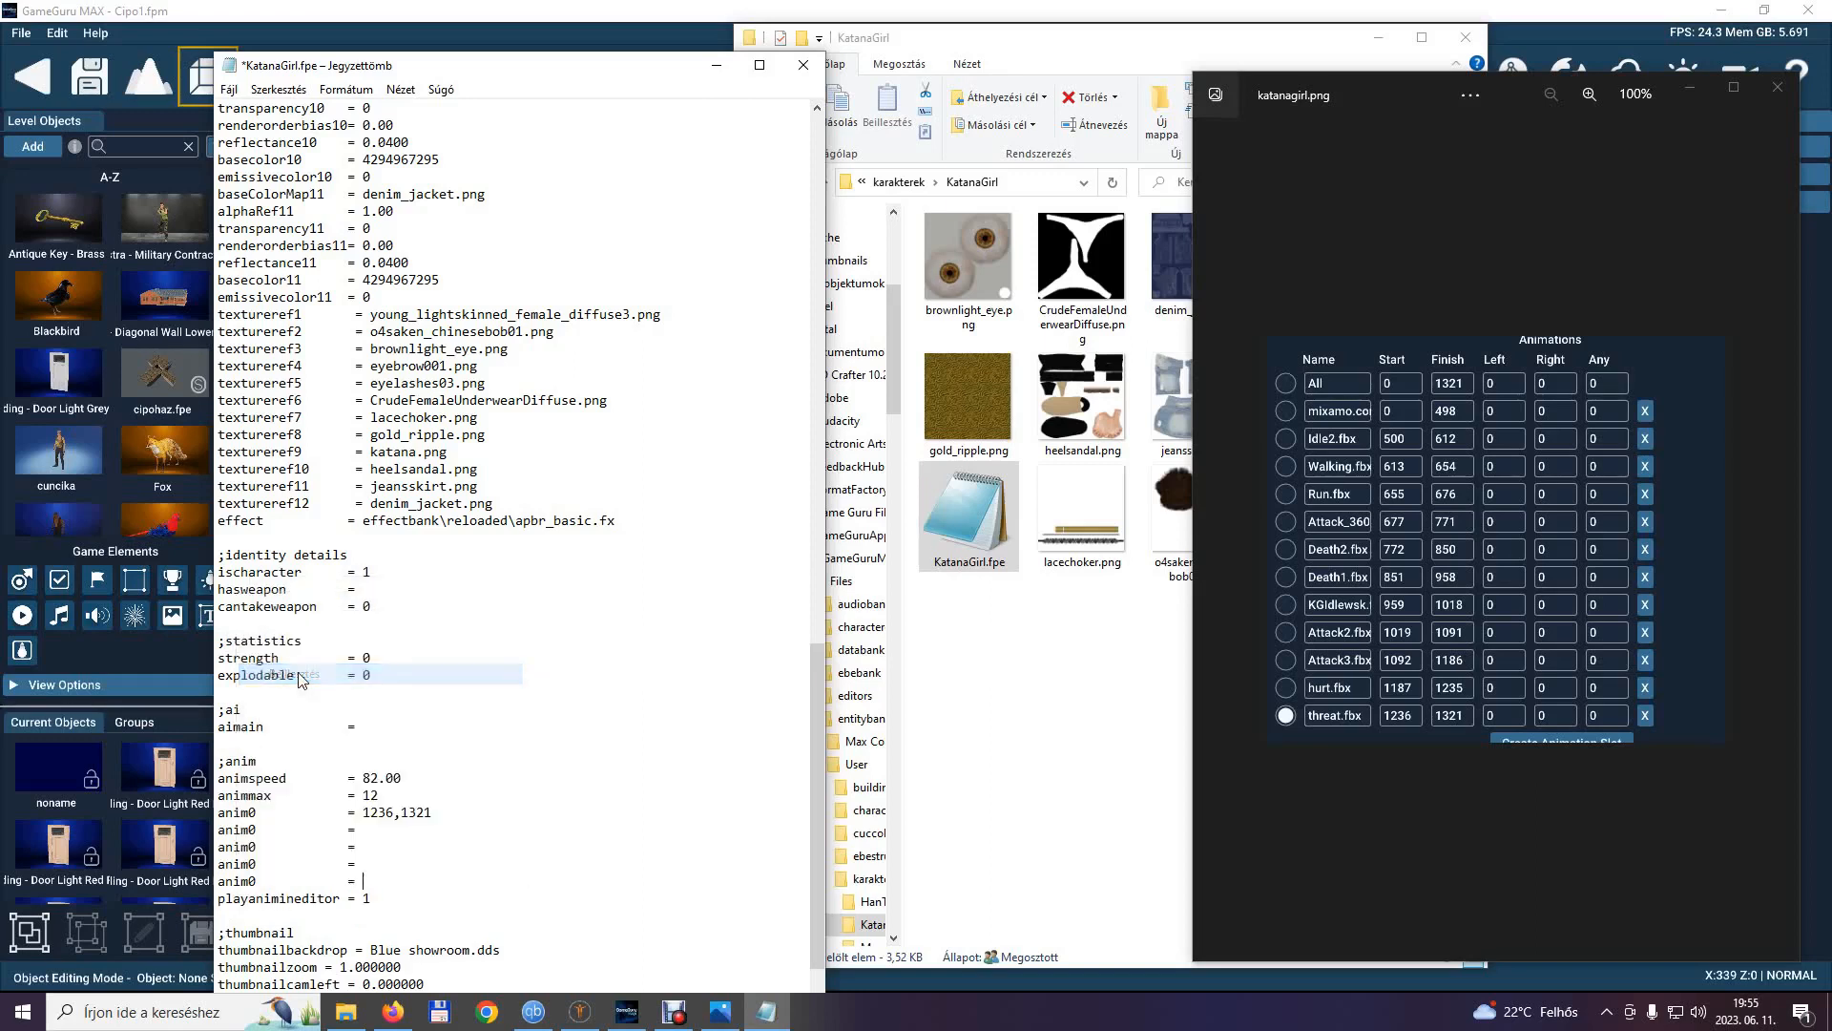
key("Return")
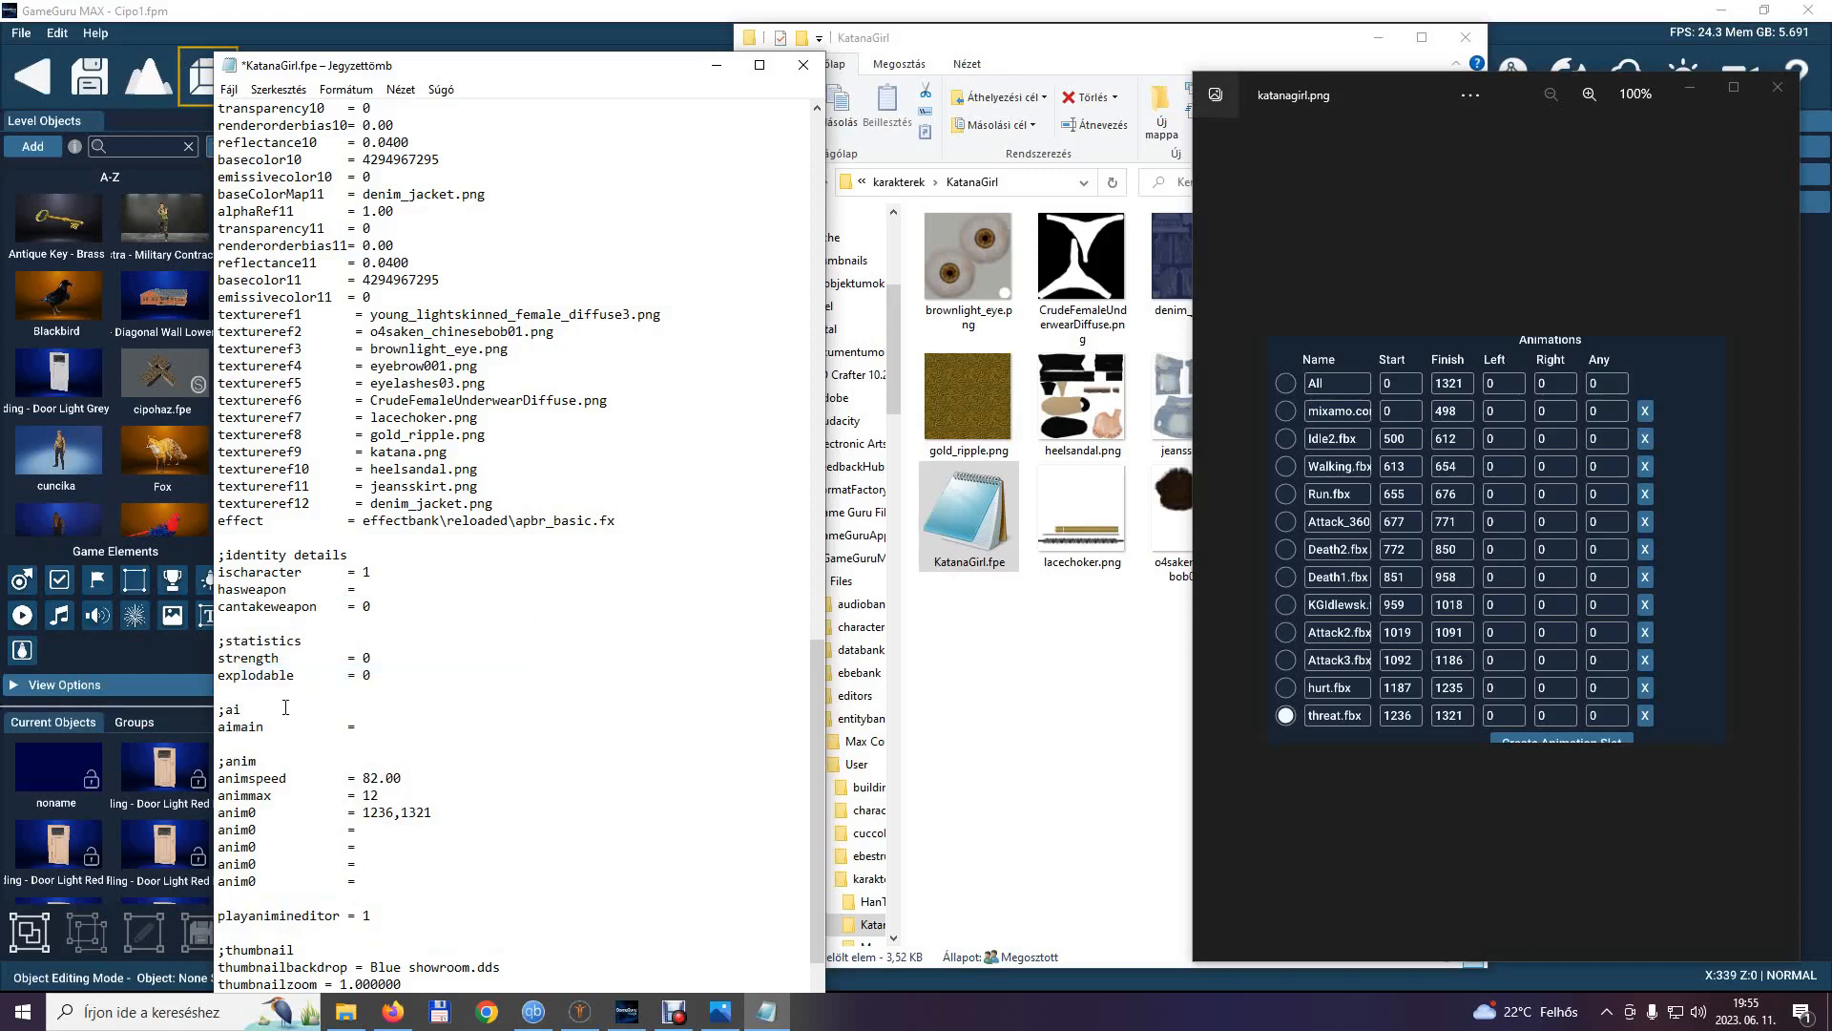
right_click(245, 904)
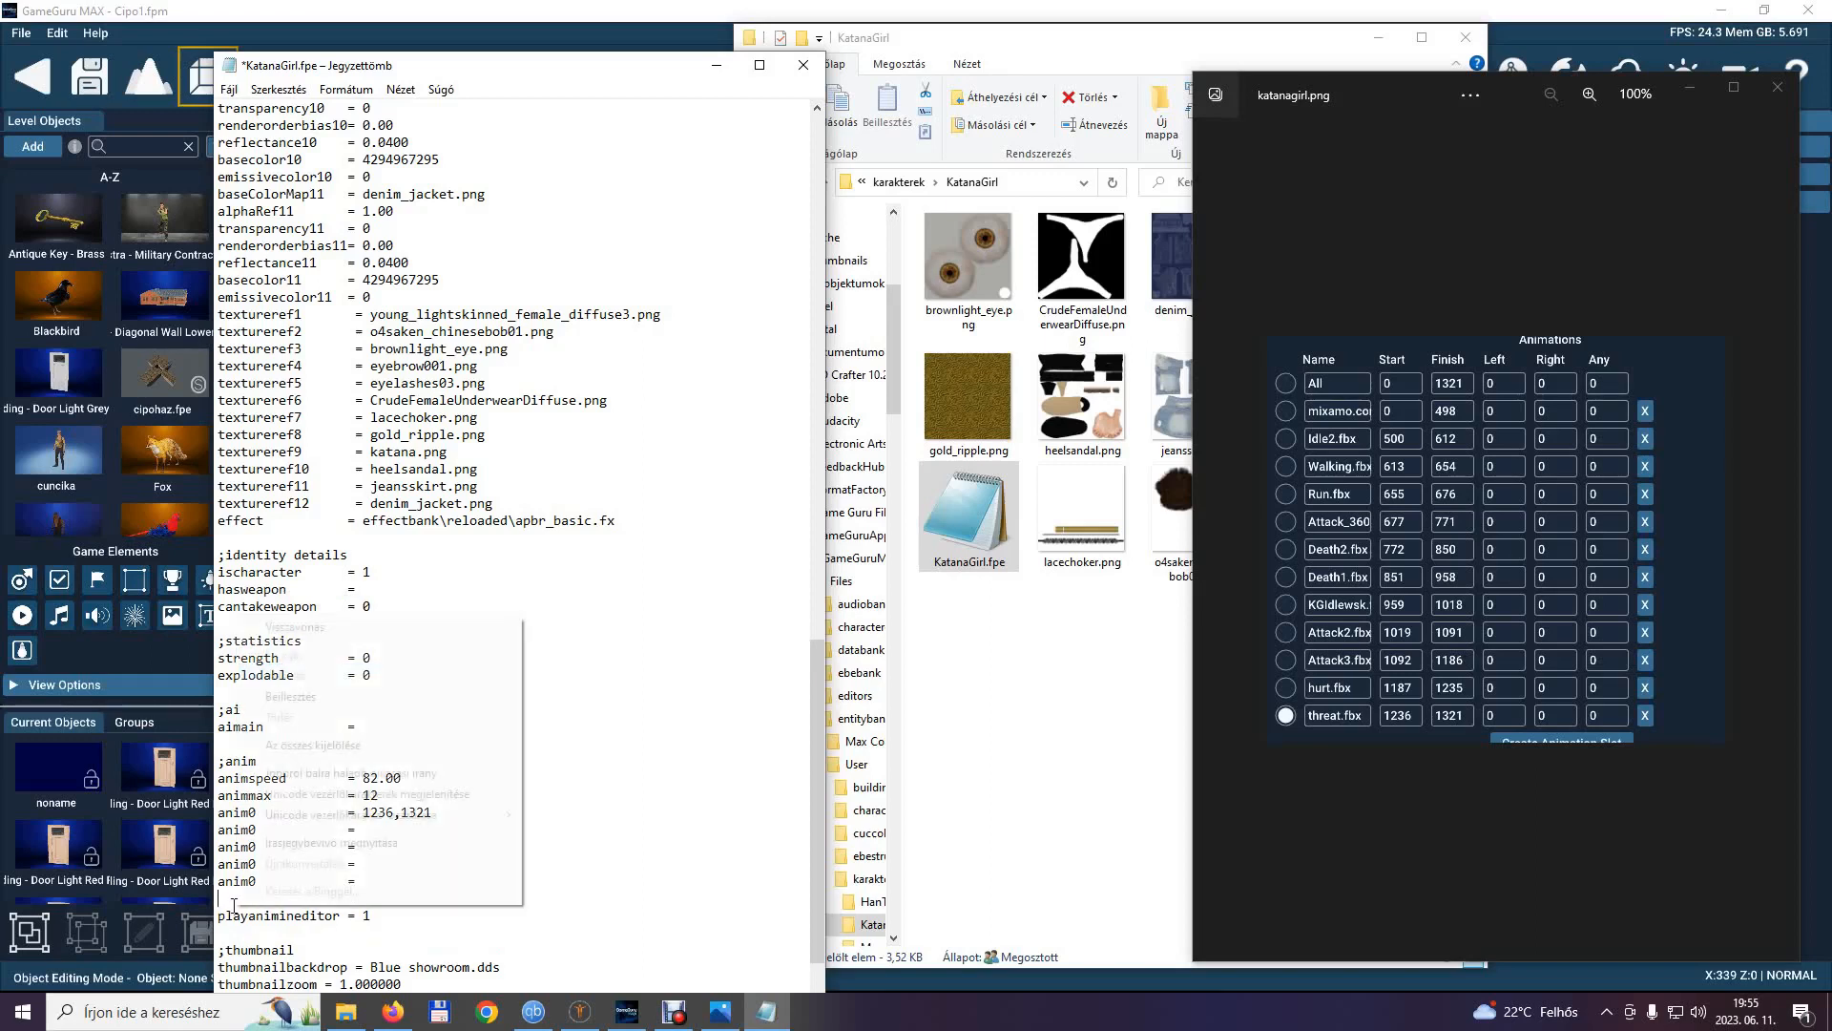
left_click(306, 696)
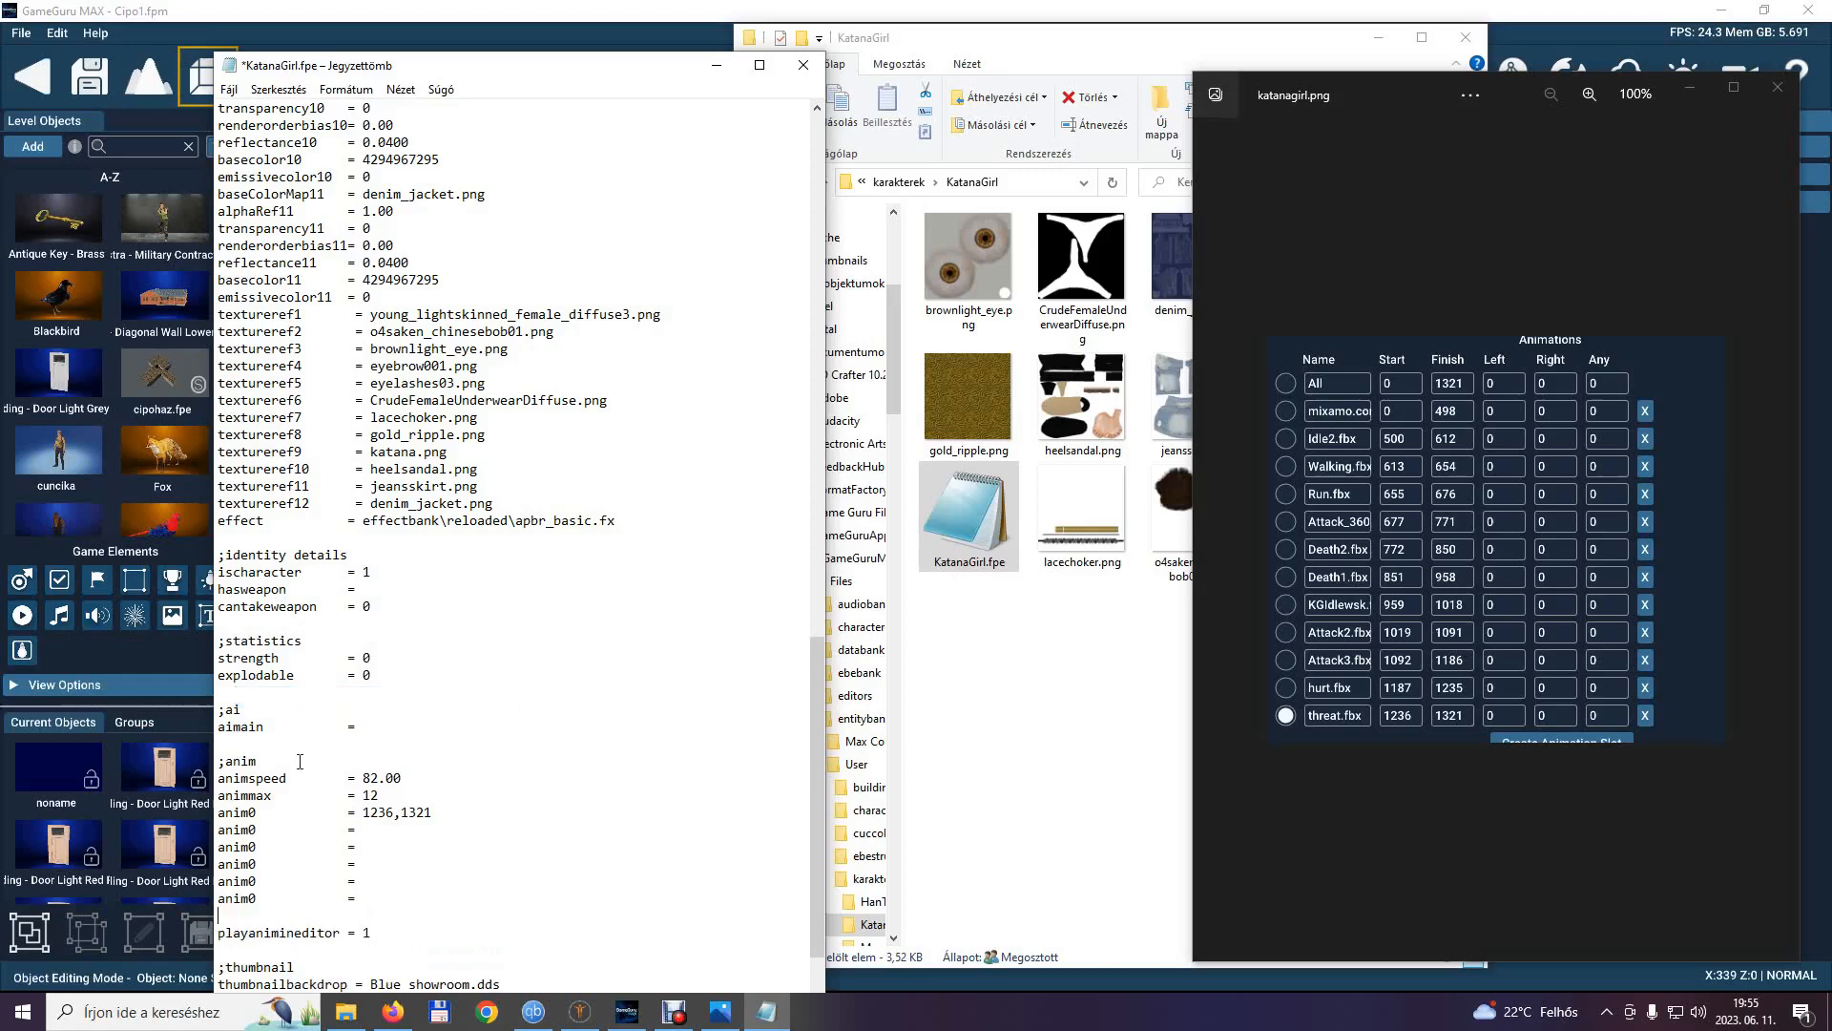
right_click(250, 908)
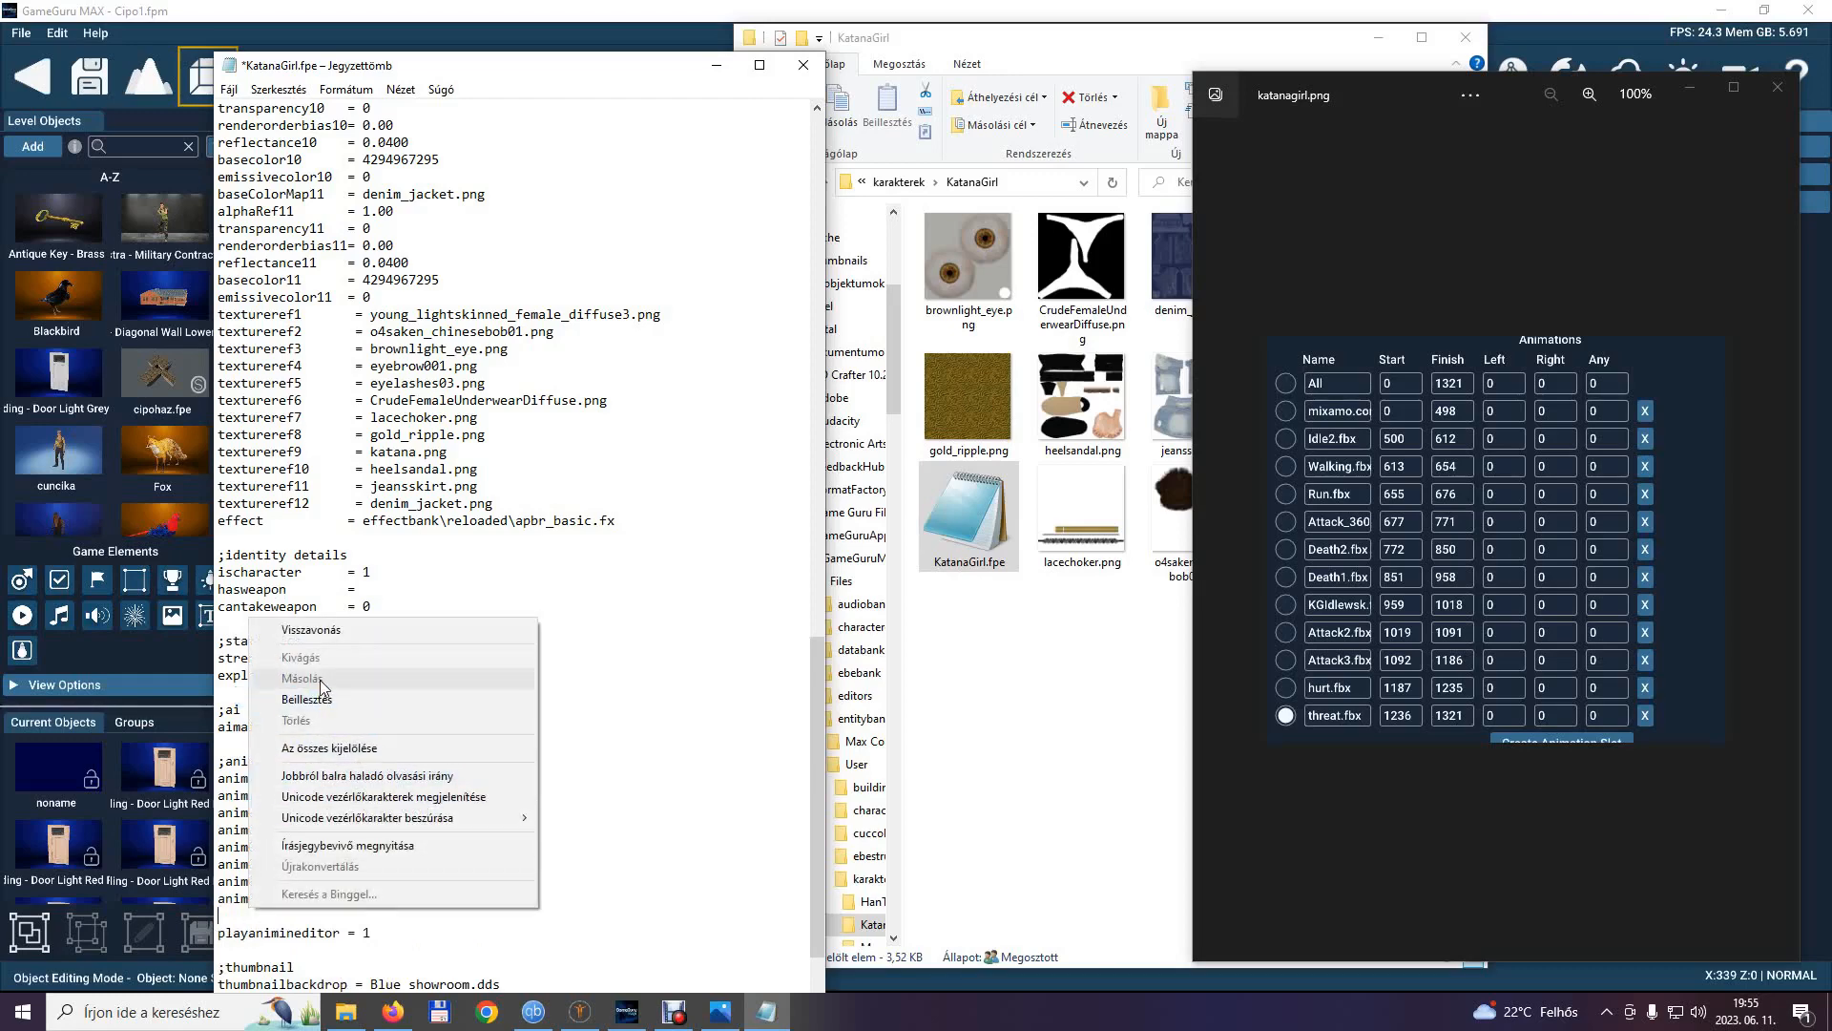
left_click(305, 697)
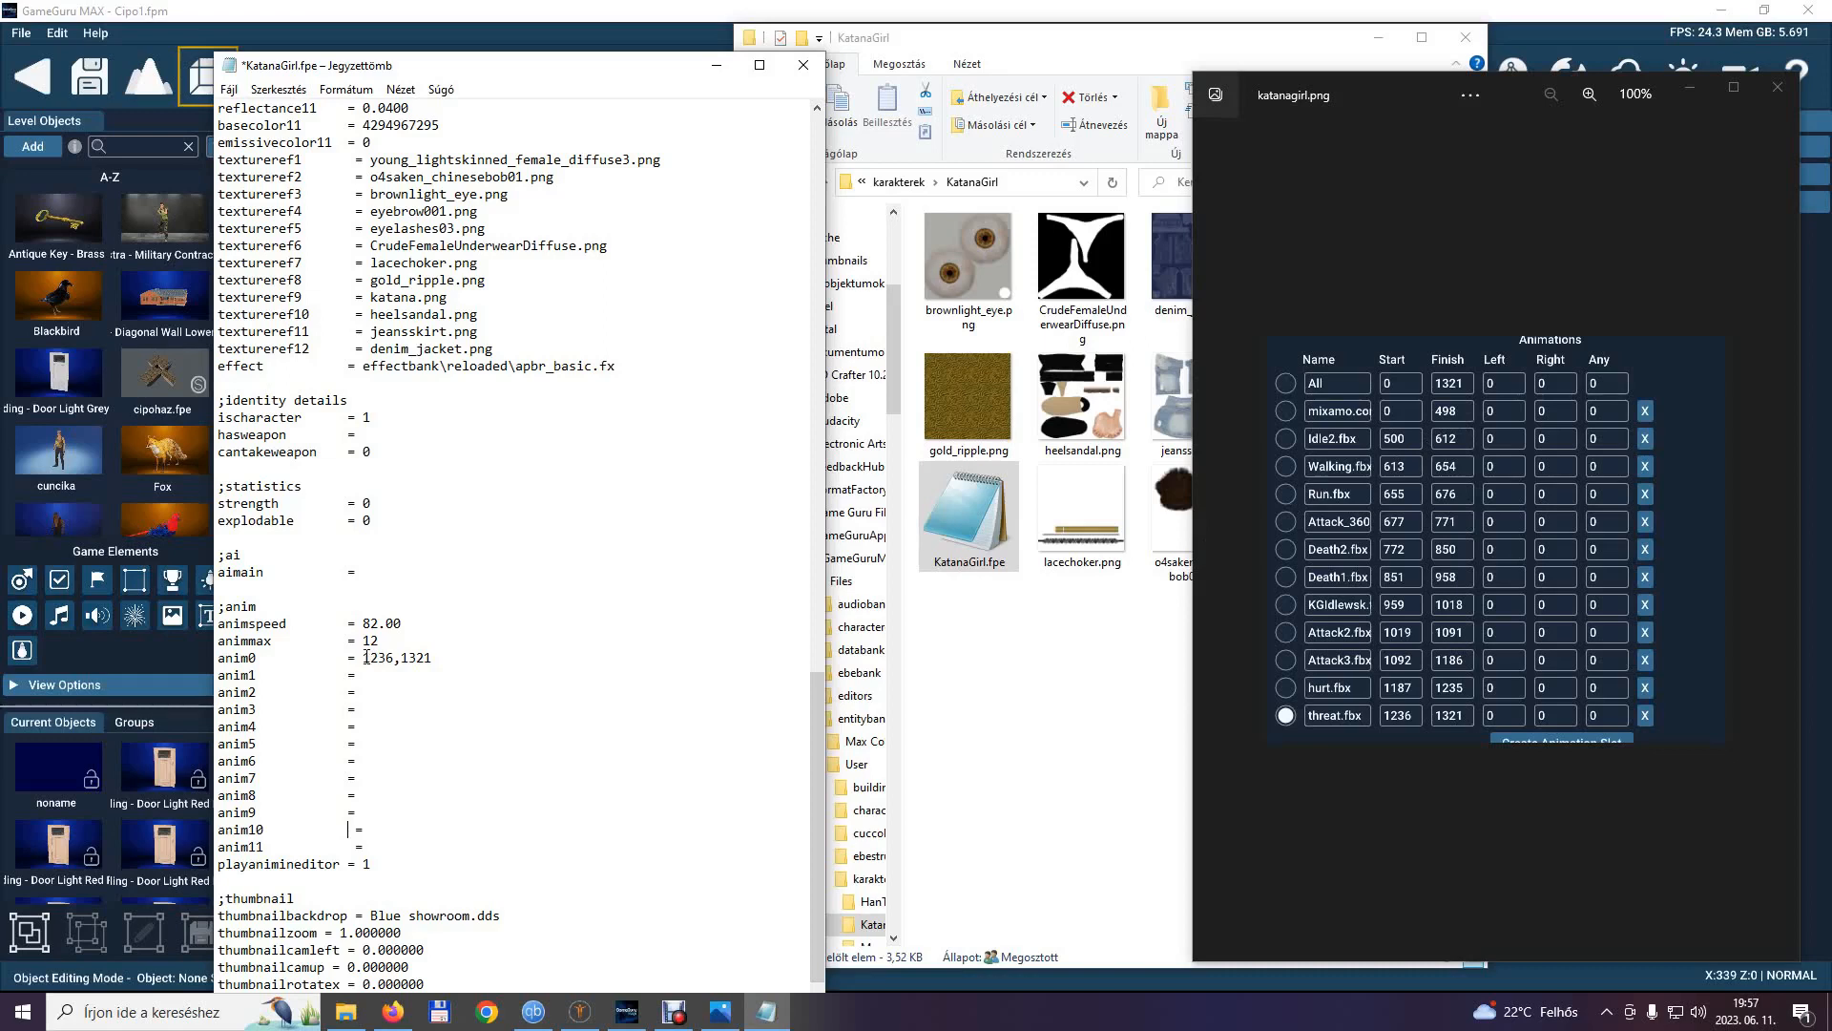
Set the anim0 frame range to 0,498 and label it with the comment ;idle1.
left_click_drag(363, 660, 393, 659)
type("0")
left_click_drag(379, 658, 410, 658)
type("498")
type(";")
type("idle1")
left_click(370, 677)
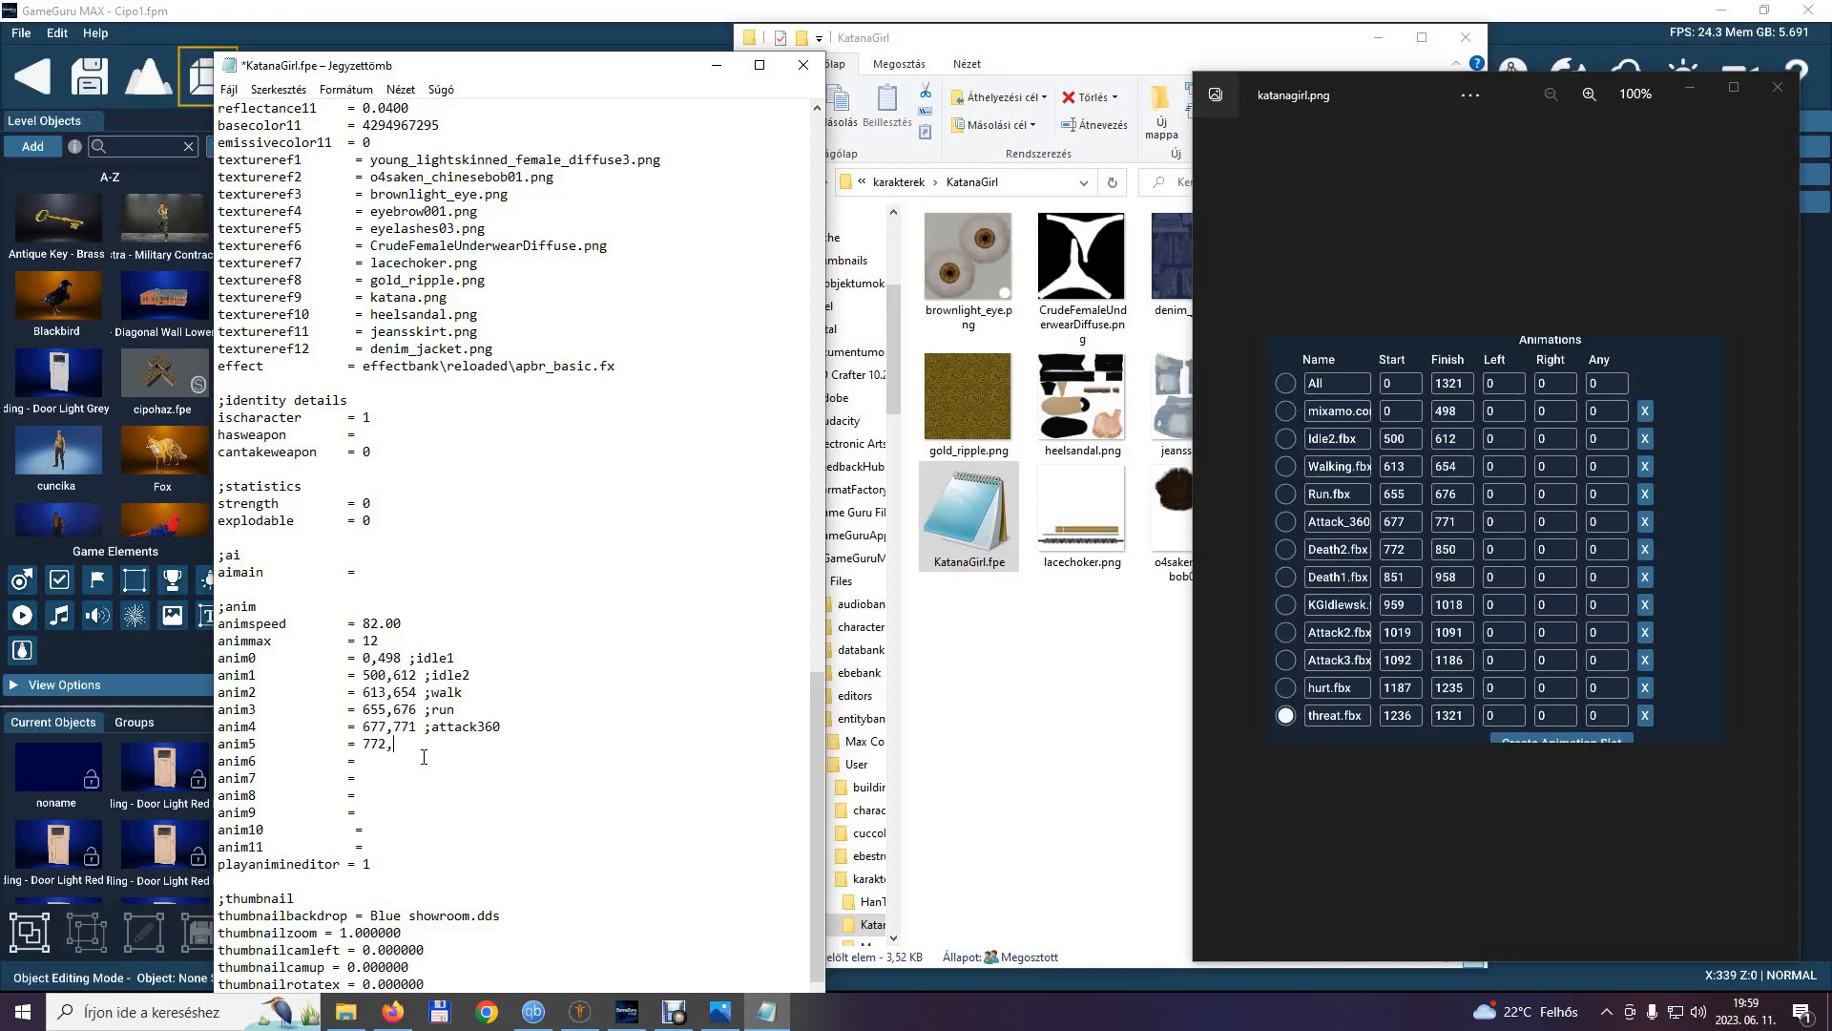
Complete the anim5 entry with end frame 850 and the comment ;death2.
type("850")
type("death2")
Set the anim6 frame range to 851,958 and label it with the comment ;death1.
left_click(364, 762)
type("851,958 ;death1")
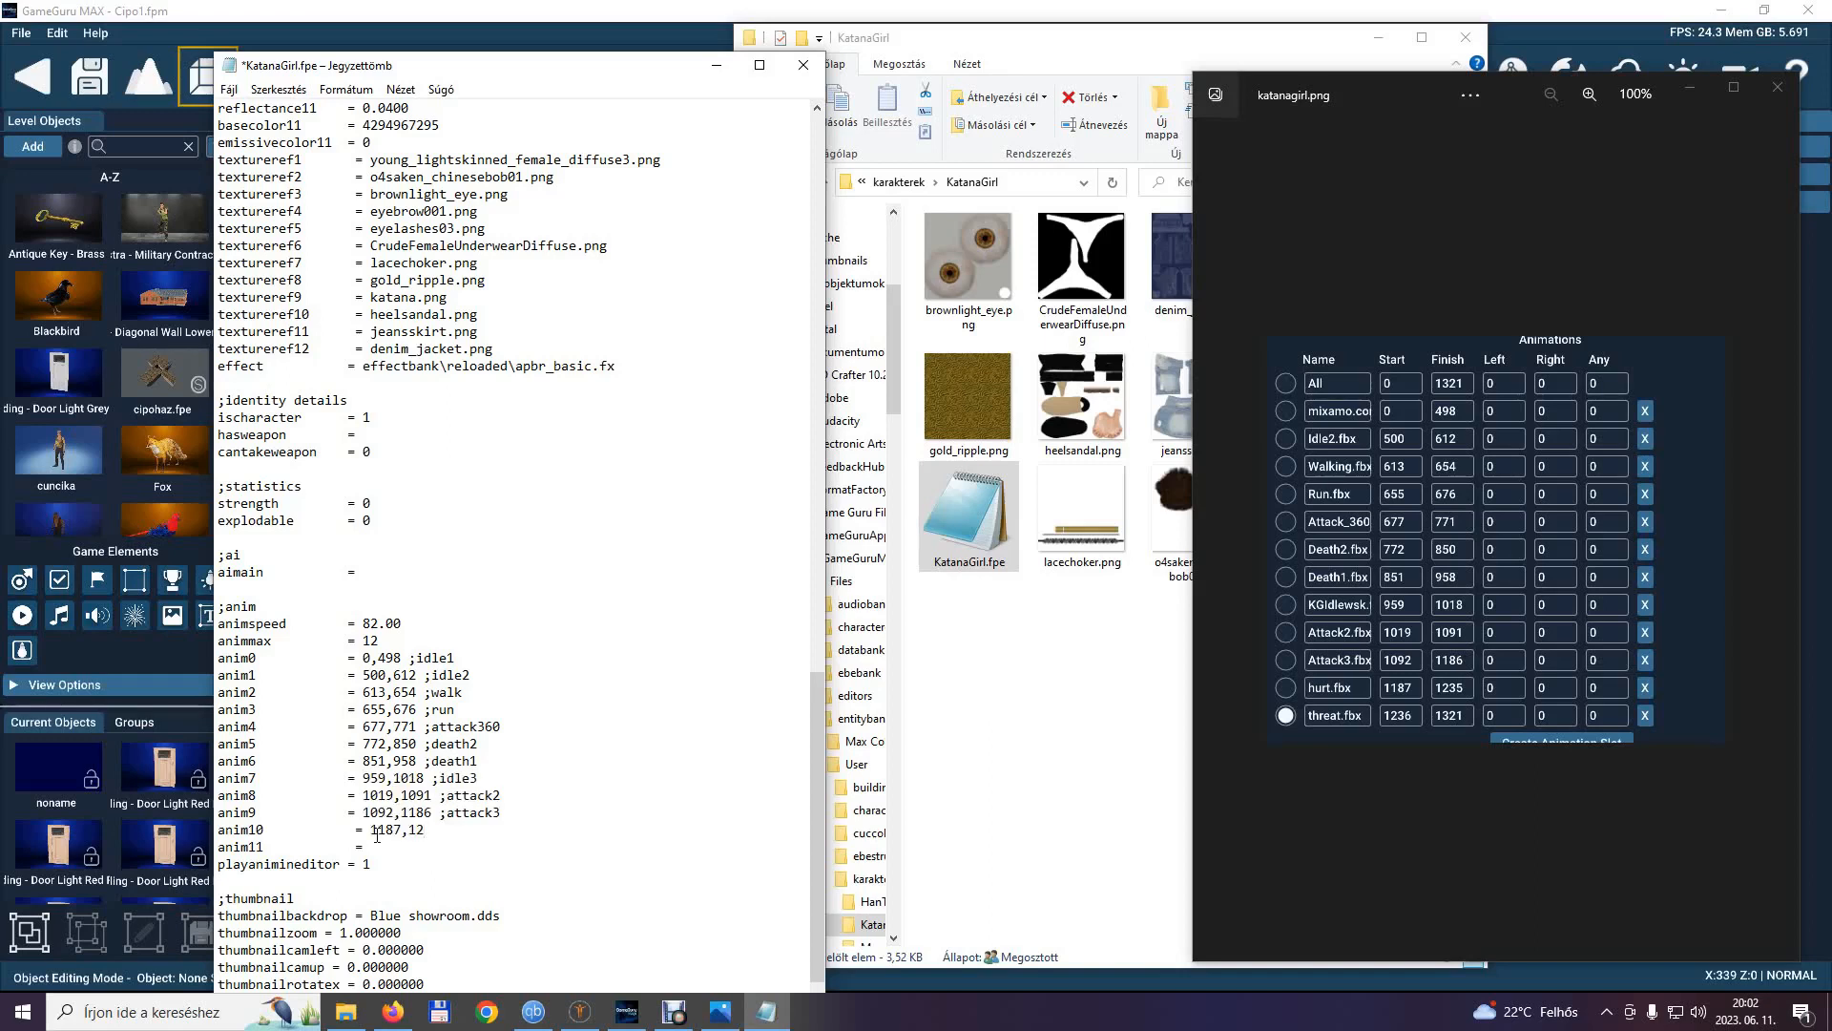
Complete anim10 as 1187,1235 with the comment ;hurt and set anim11 to 1236,1321 with the comment ;threat.
type("35")
type(";hurt")
type("12")
type("3")
type("6")
type(",")
type("1321")
type(" ;")
type("threat")
Check the edited entries in KatanaGirl.fpe and save the file.
scroll(489, 713, "down", 1)
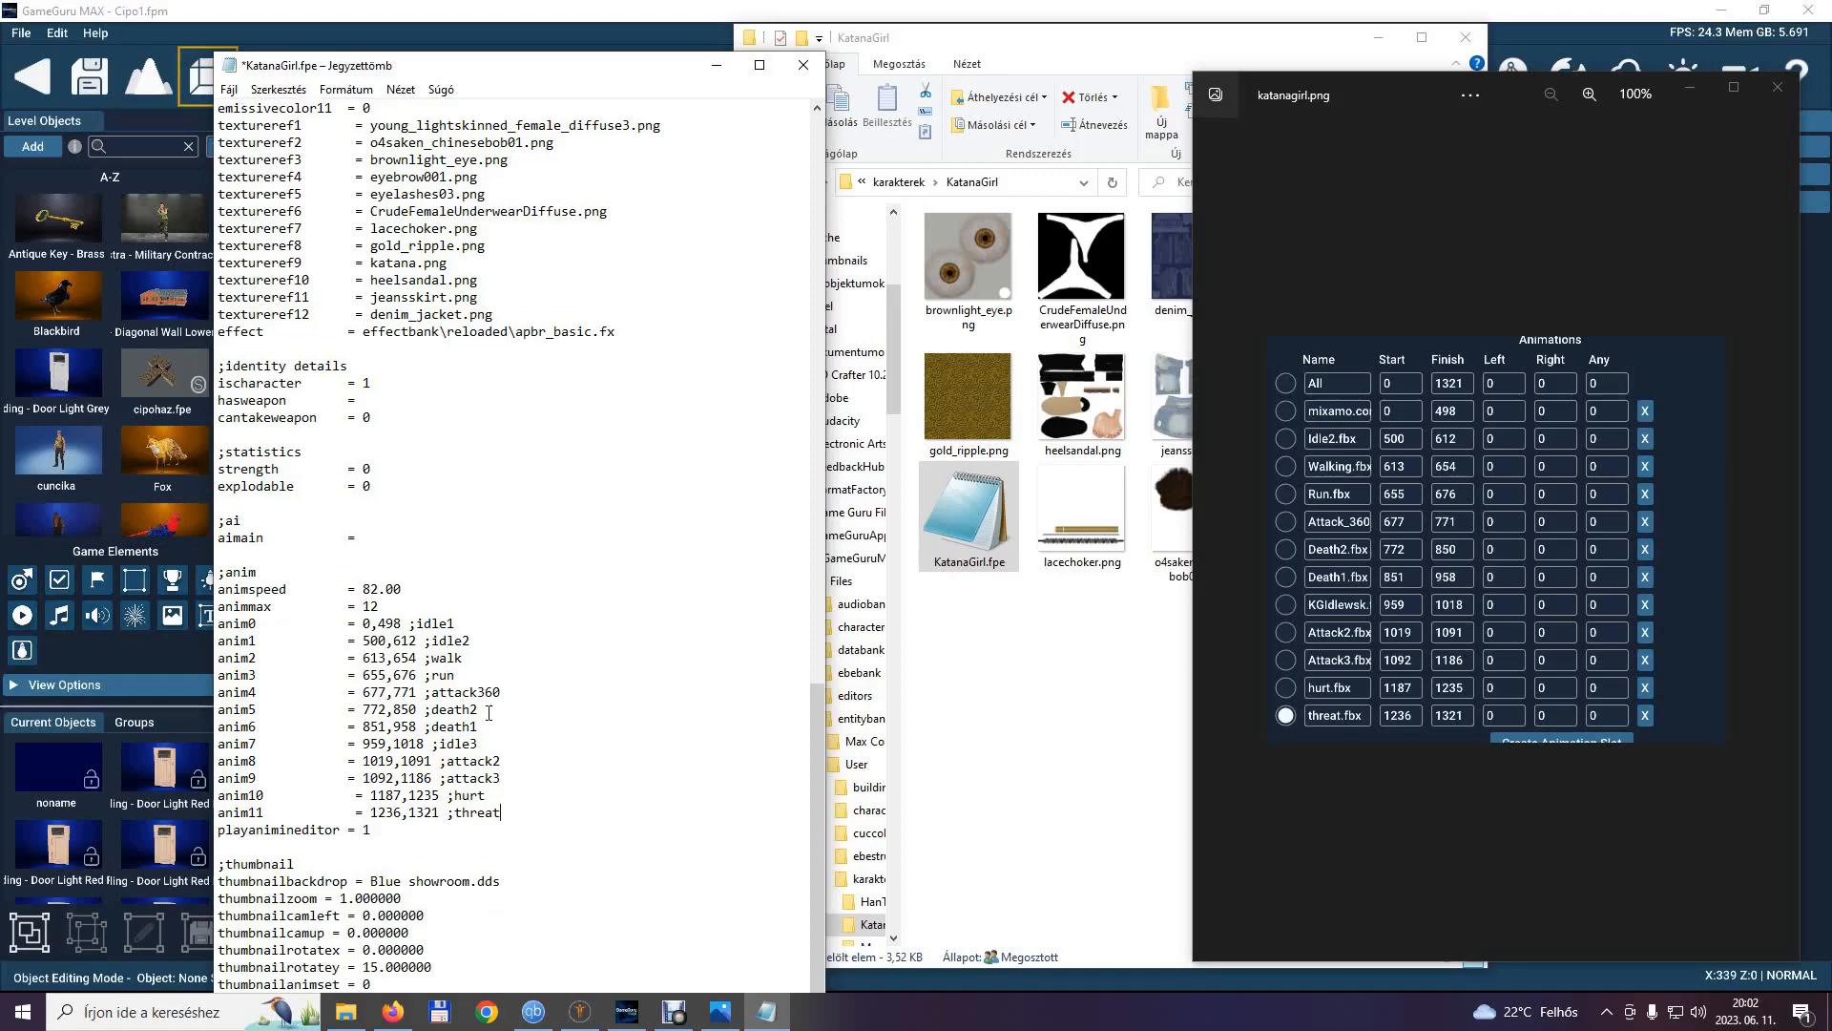
scroll(489, 717, "up", 19)
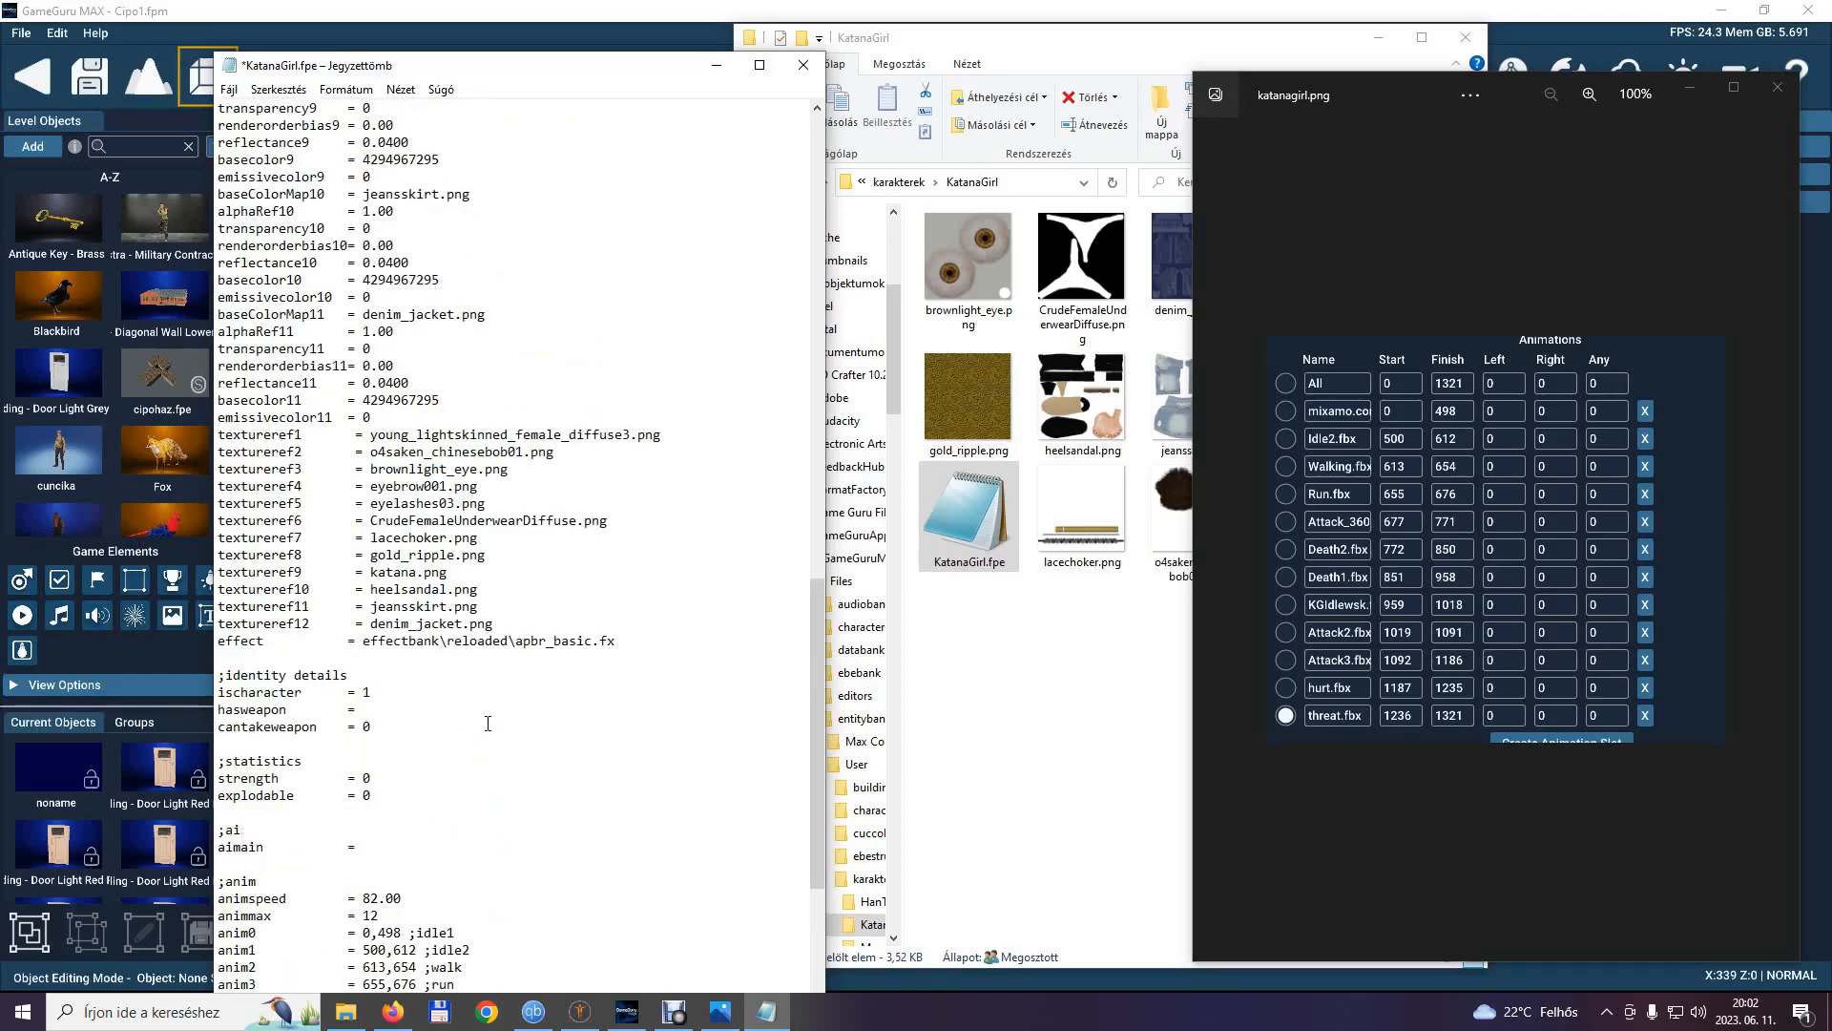
scroll(485, 728, "up", 13)
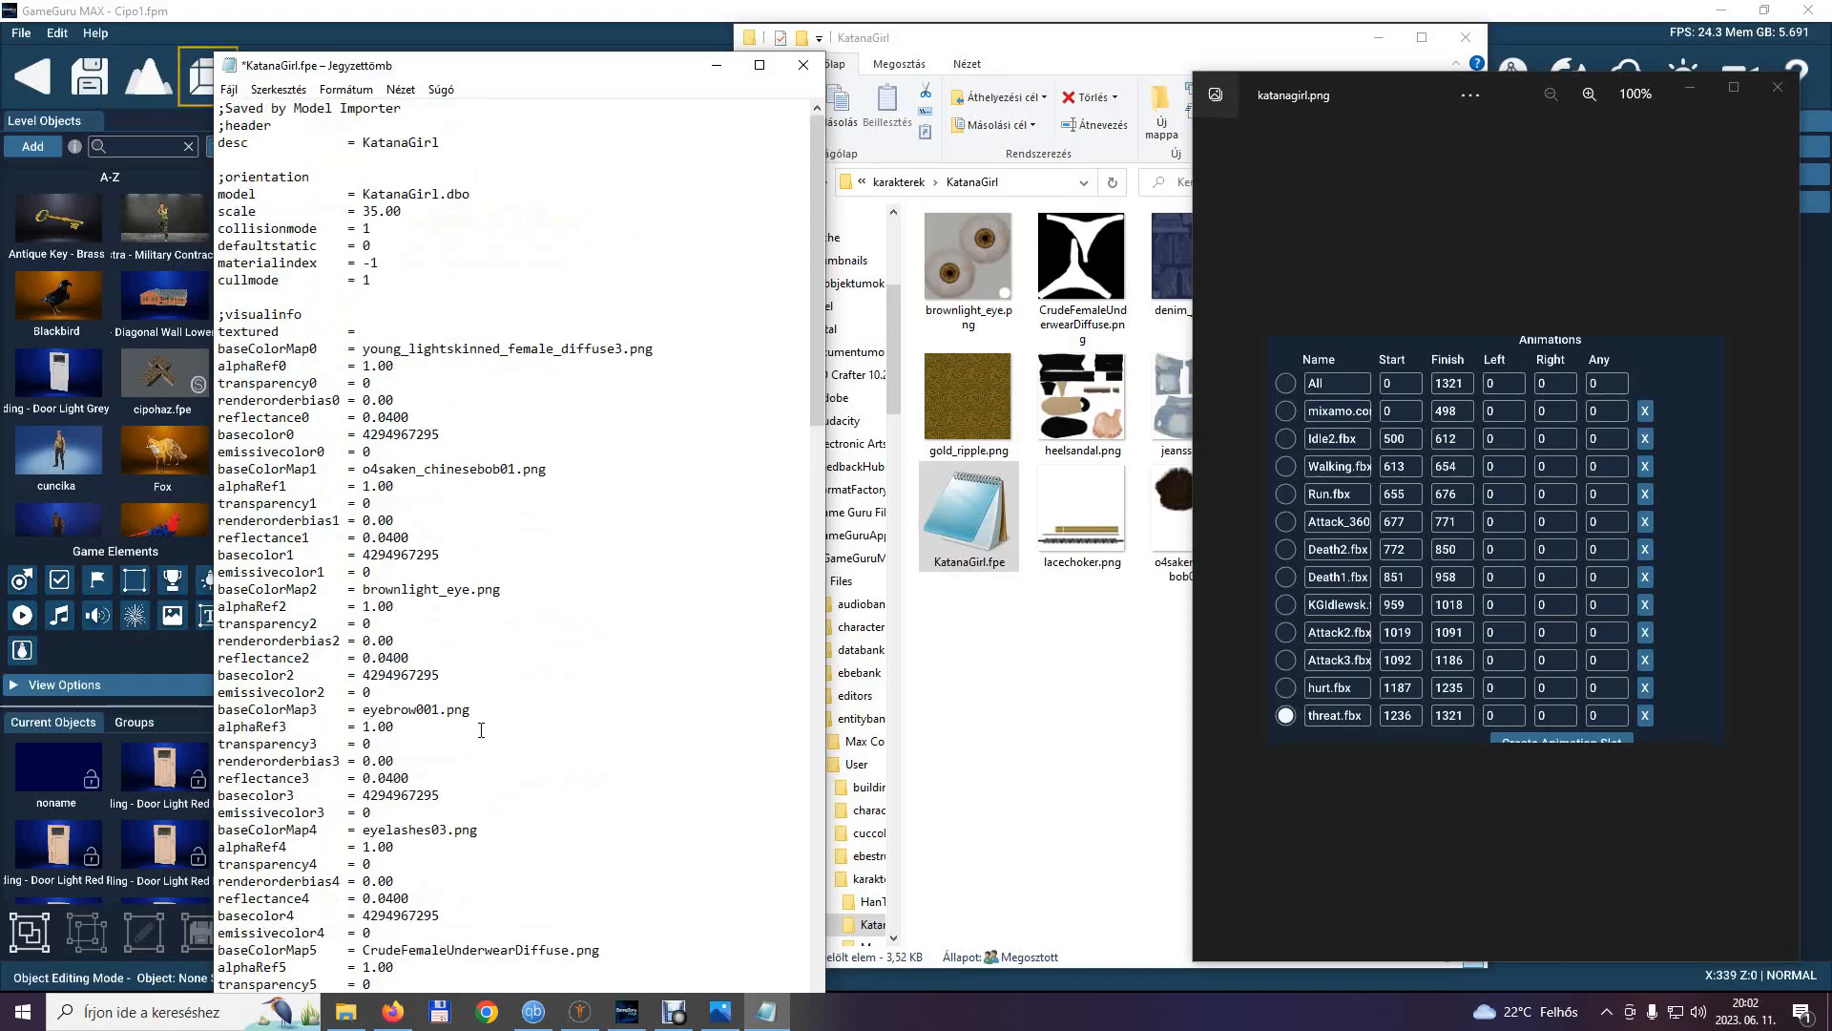
left_click(230, 89)
left_click(263, 174)
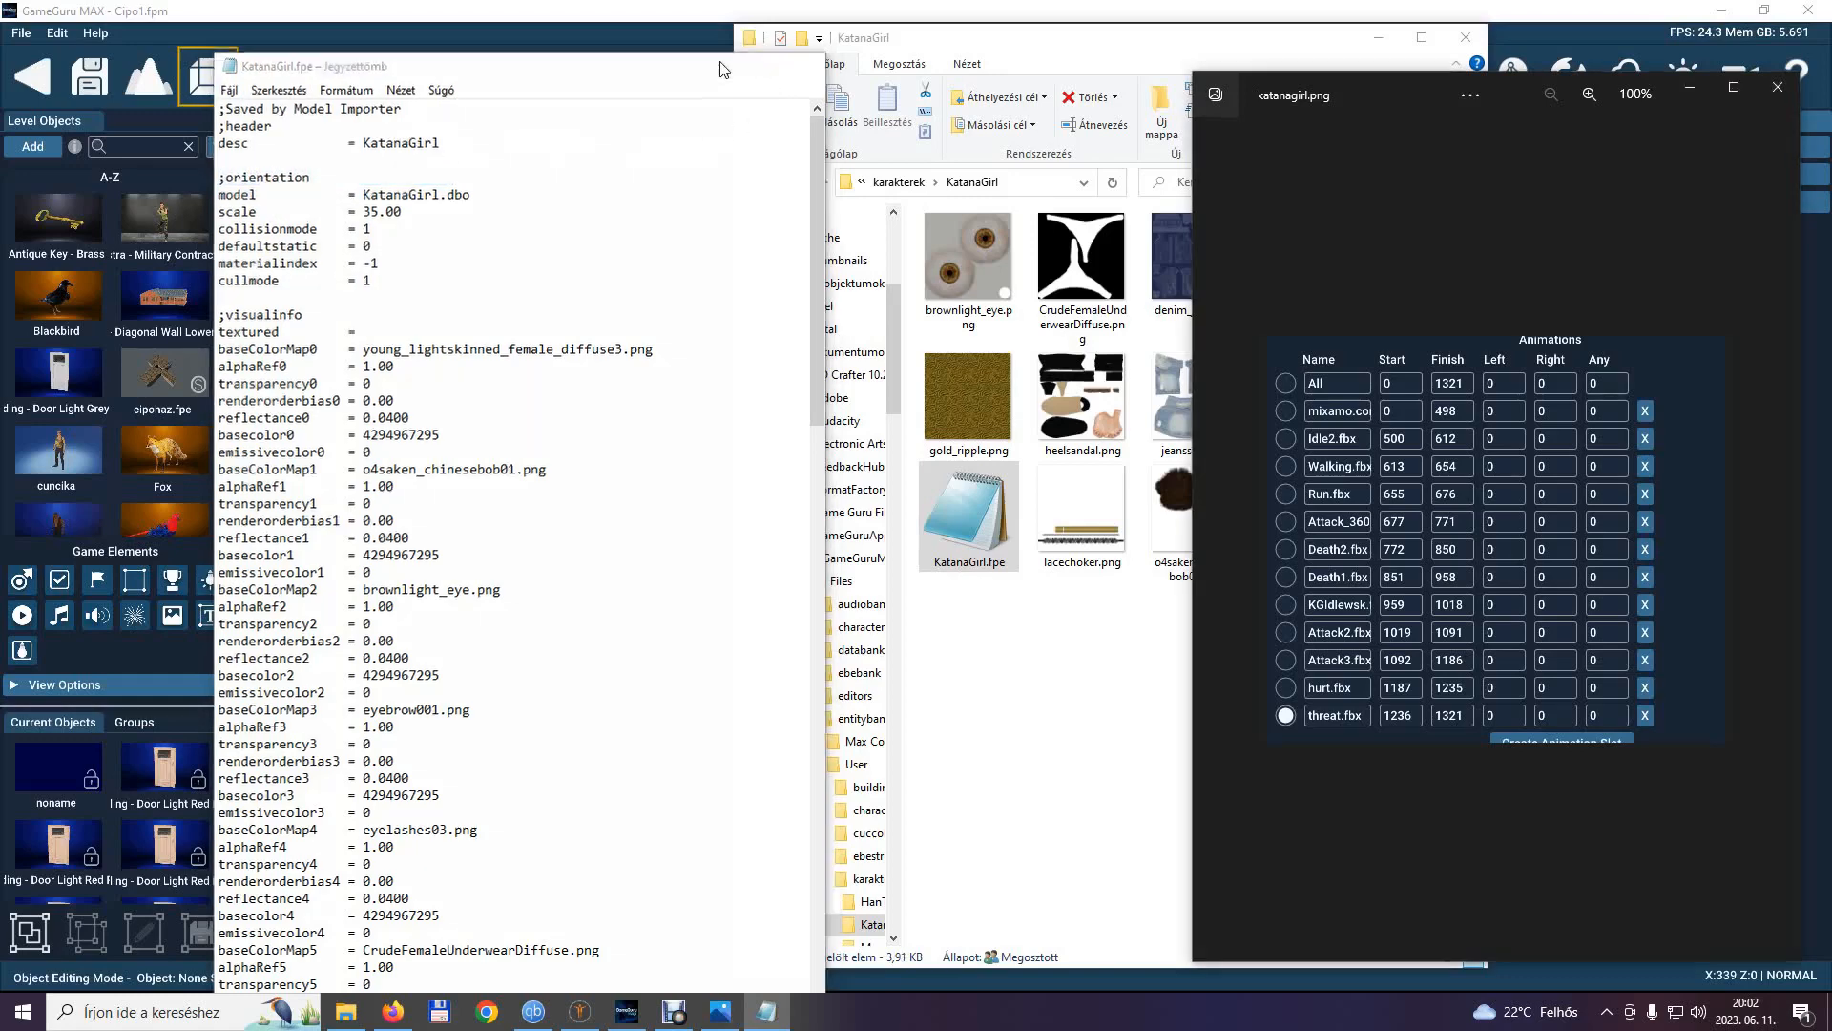
Close Notepad and minimise the katanagirl.png image and File Explorer to return to the GameGuru MAX level editor.
left_click(804, 65)
left_click(1697, 82)
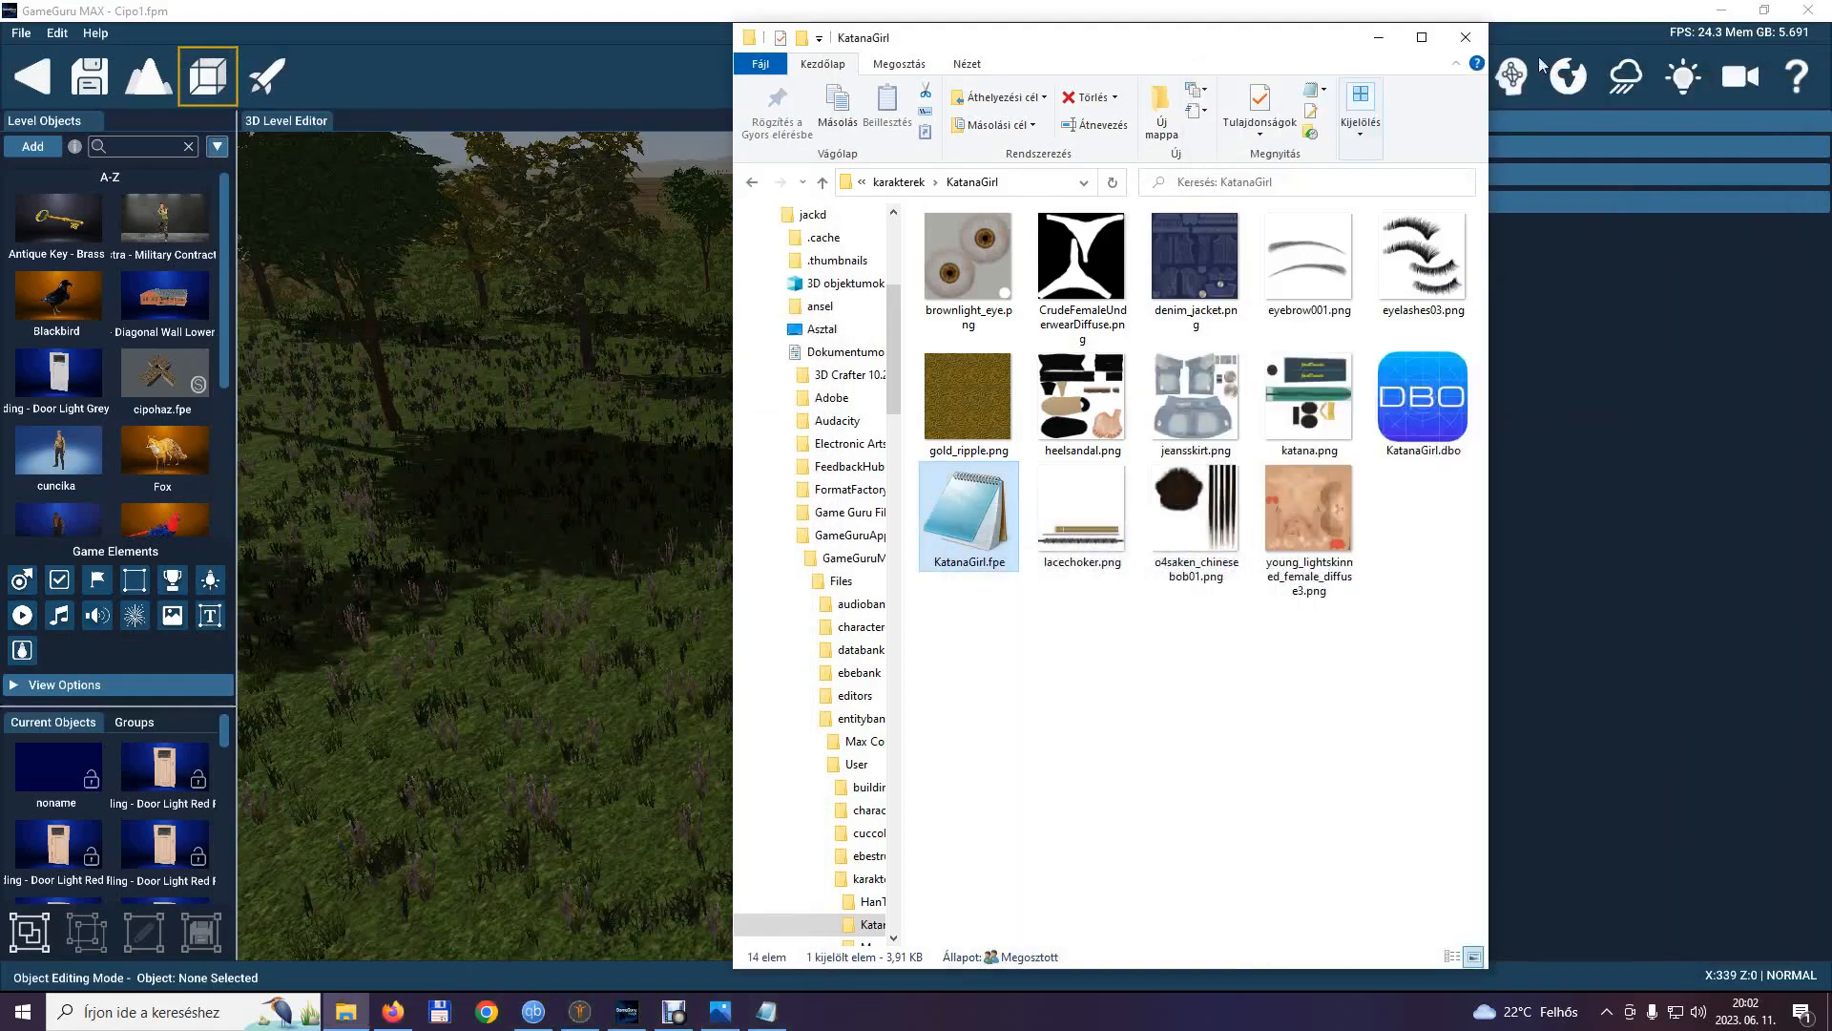
left_click(1381, 38)
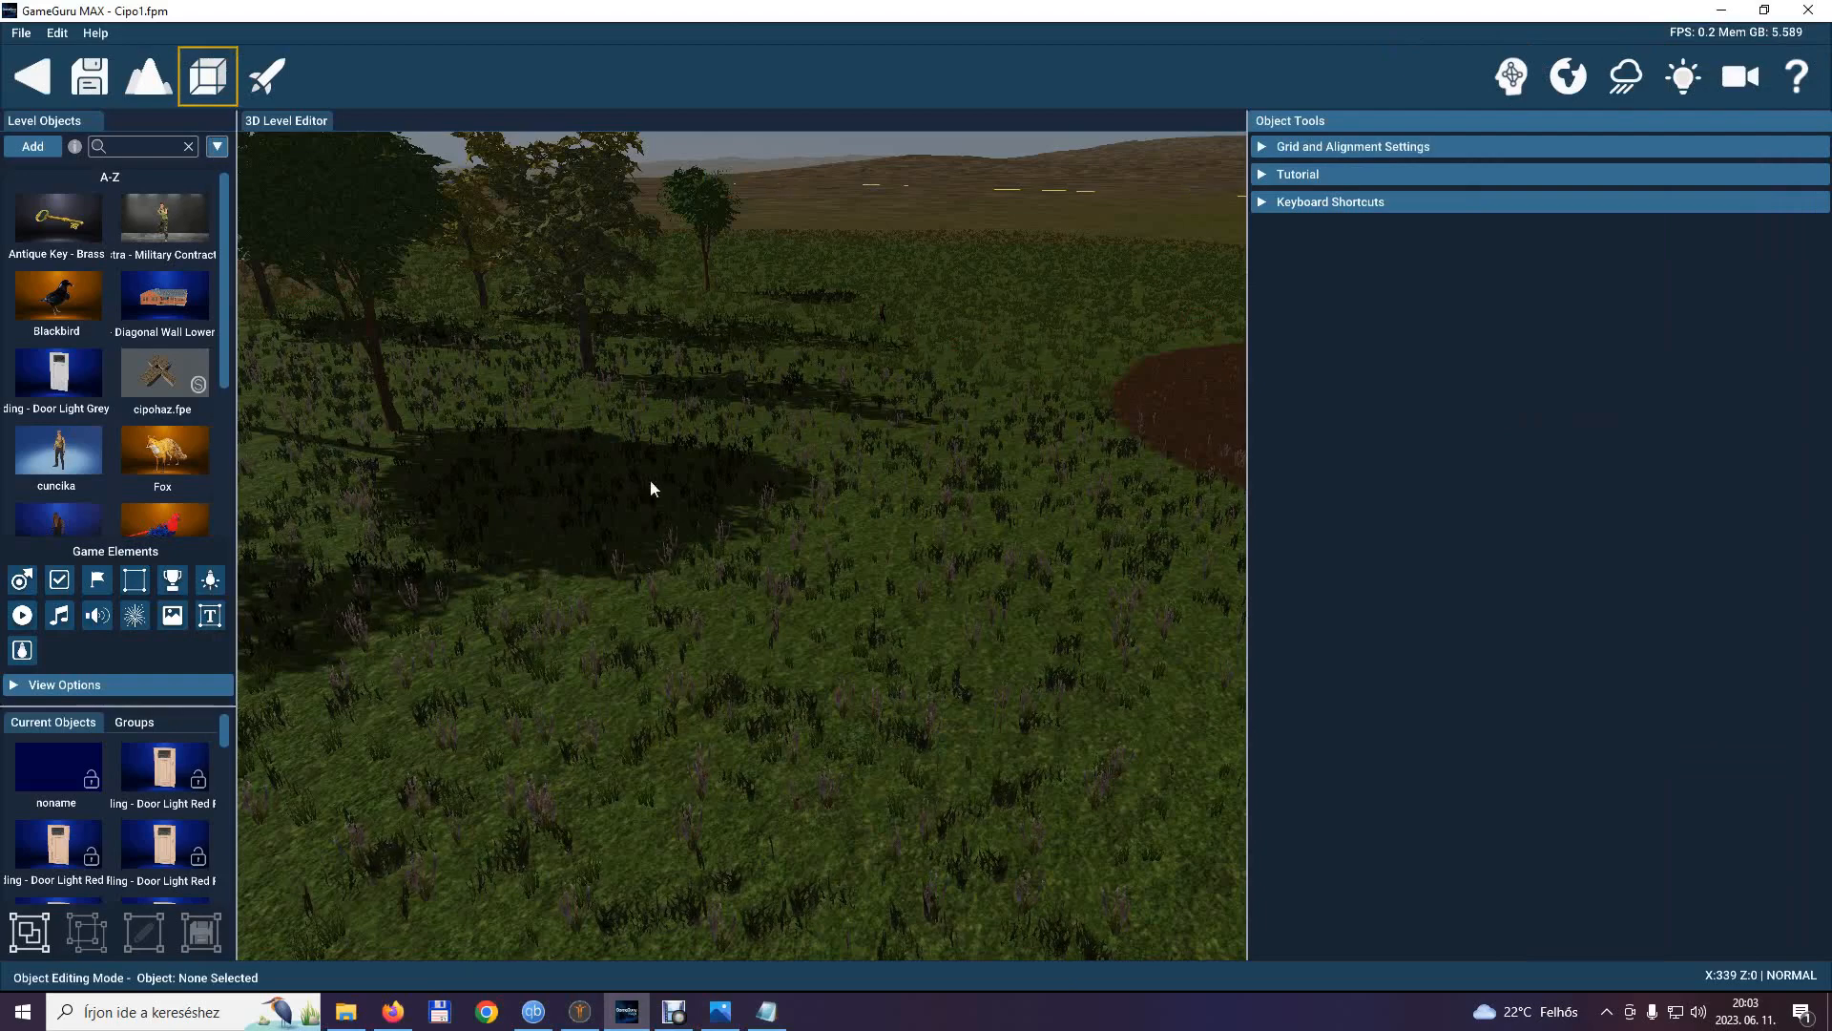
Add KatanaGirl from the Object Library's User > Karakterek category and place her on the grass near the reddish ground patch.
left_click(44, 145)
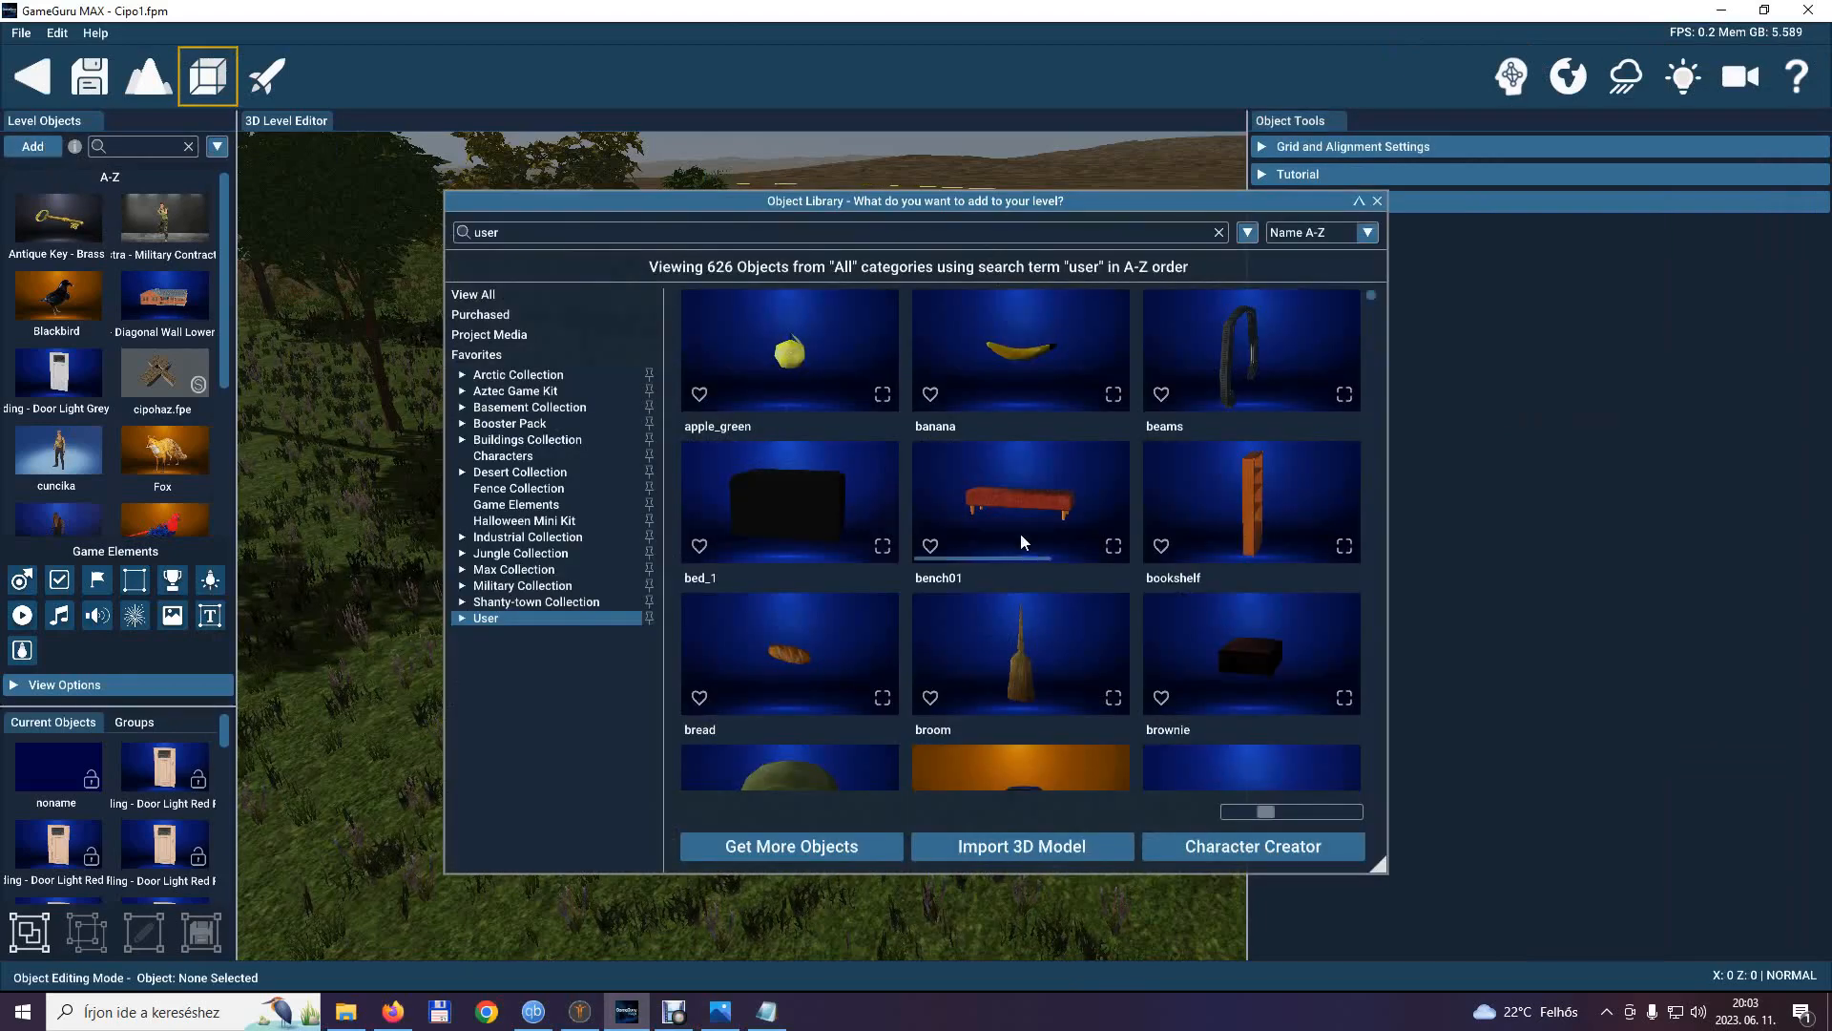
left_click(463, 619)
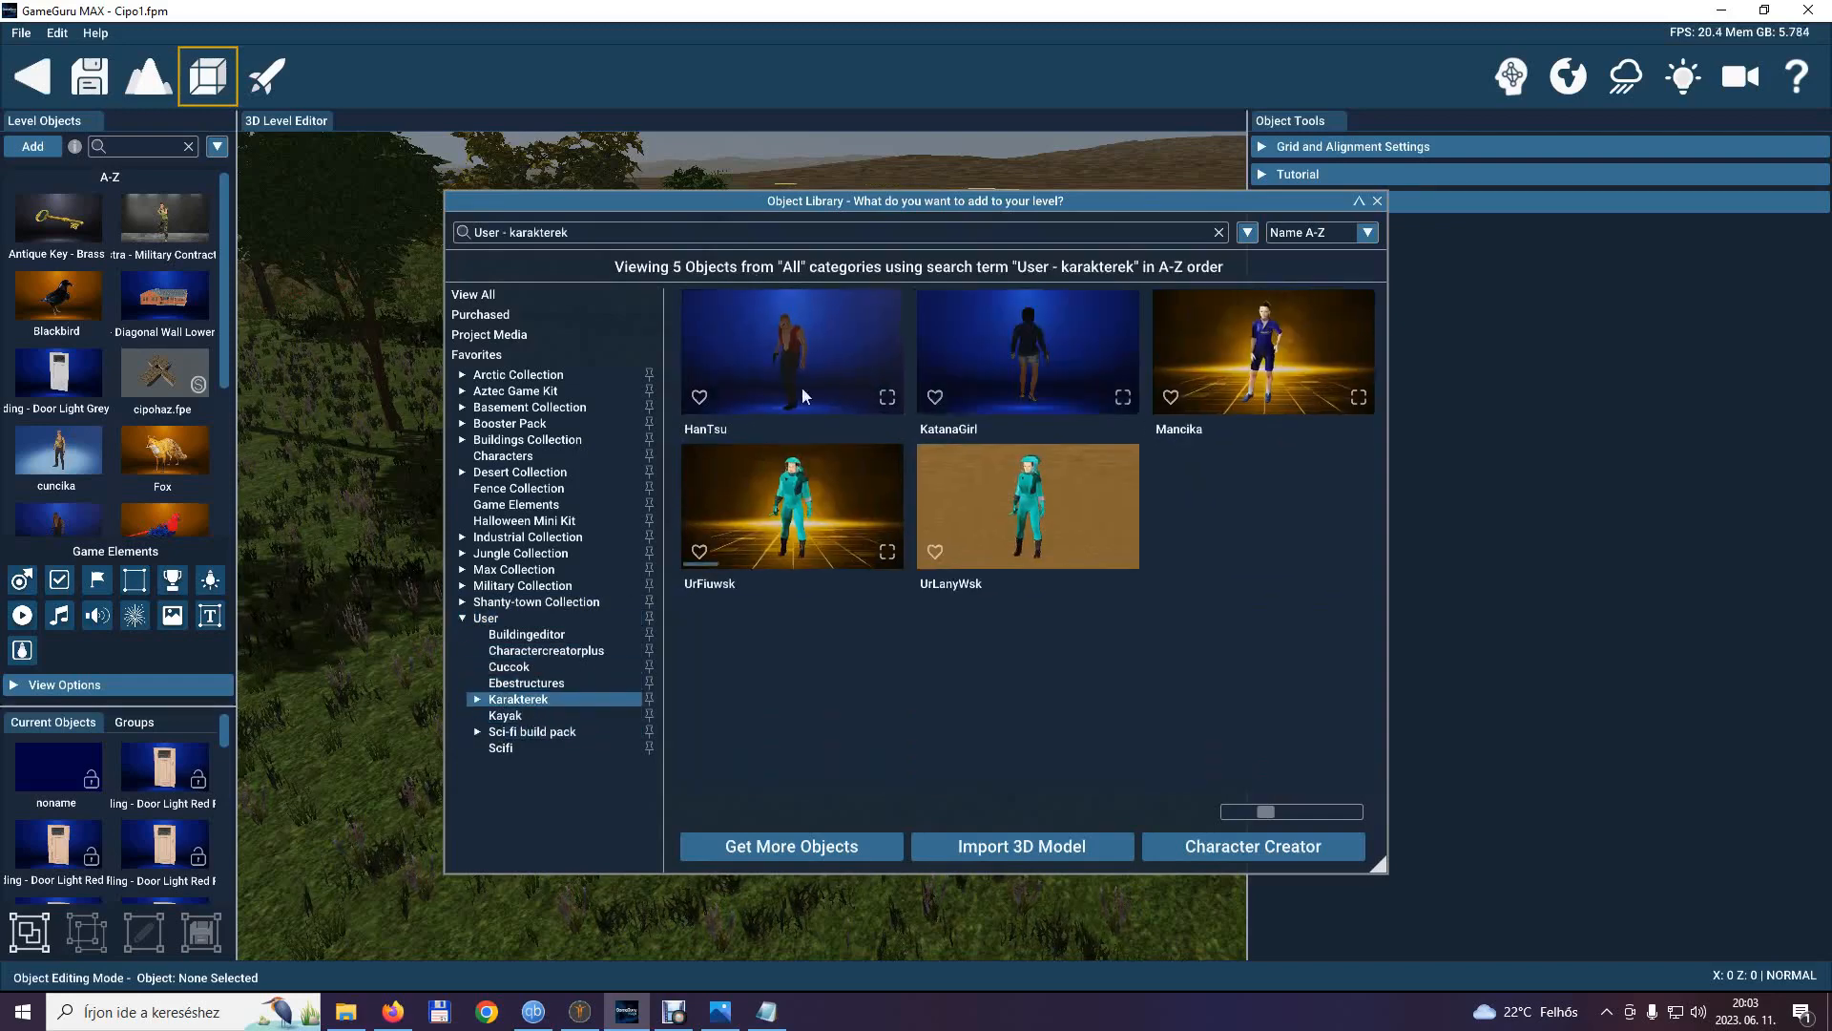
left_click(1015, 361)
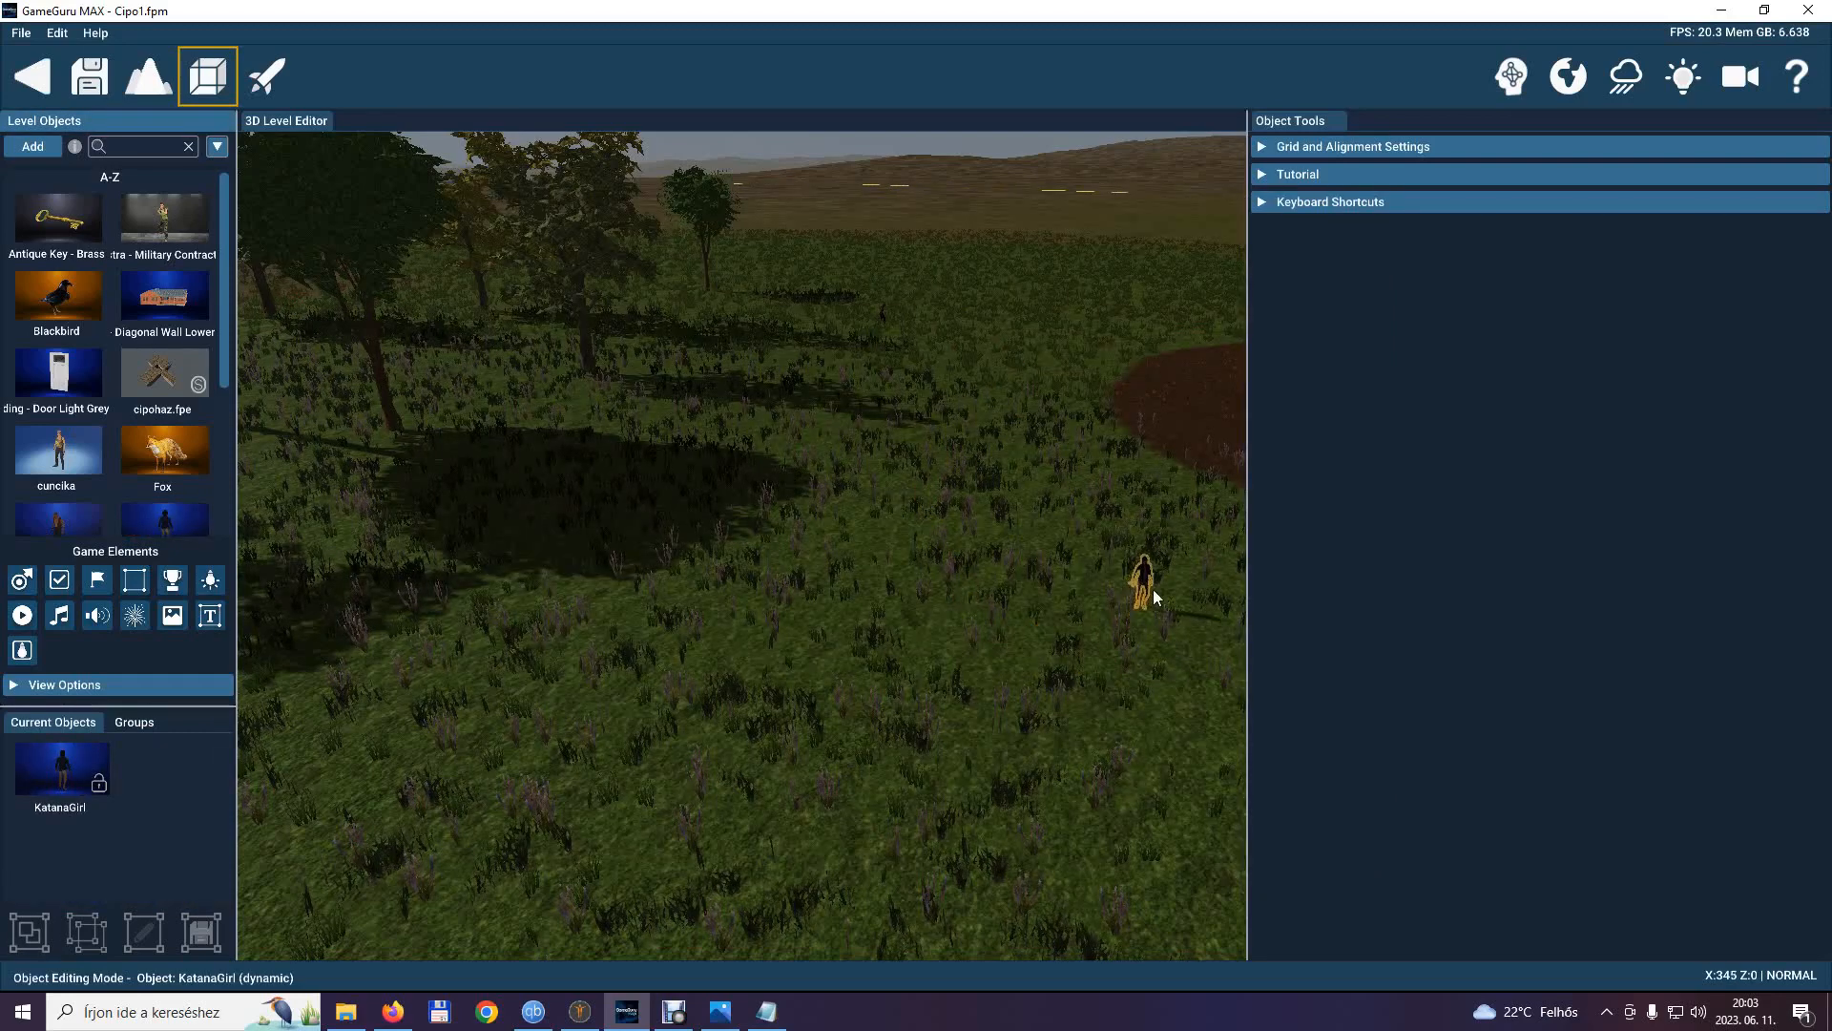
left_click(1176, 575)
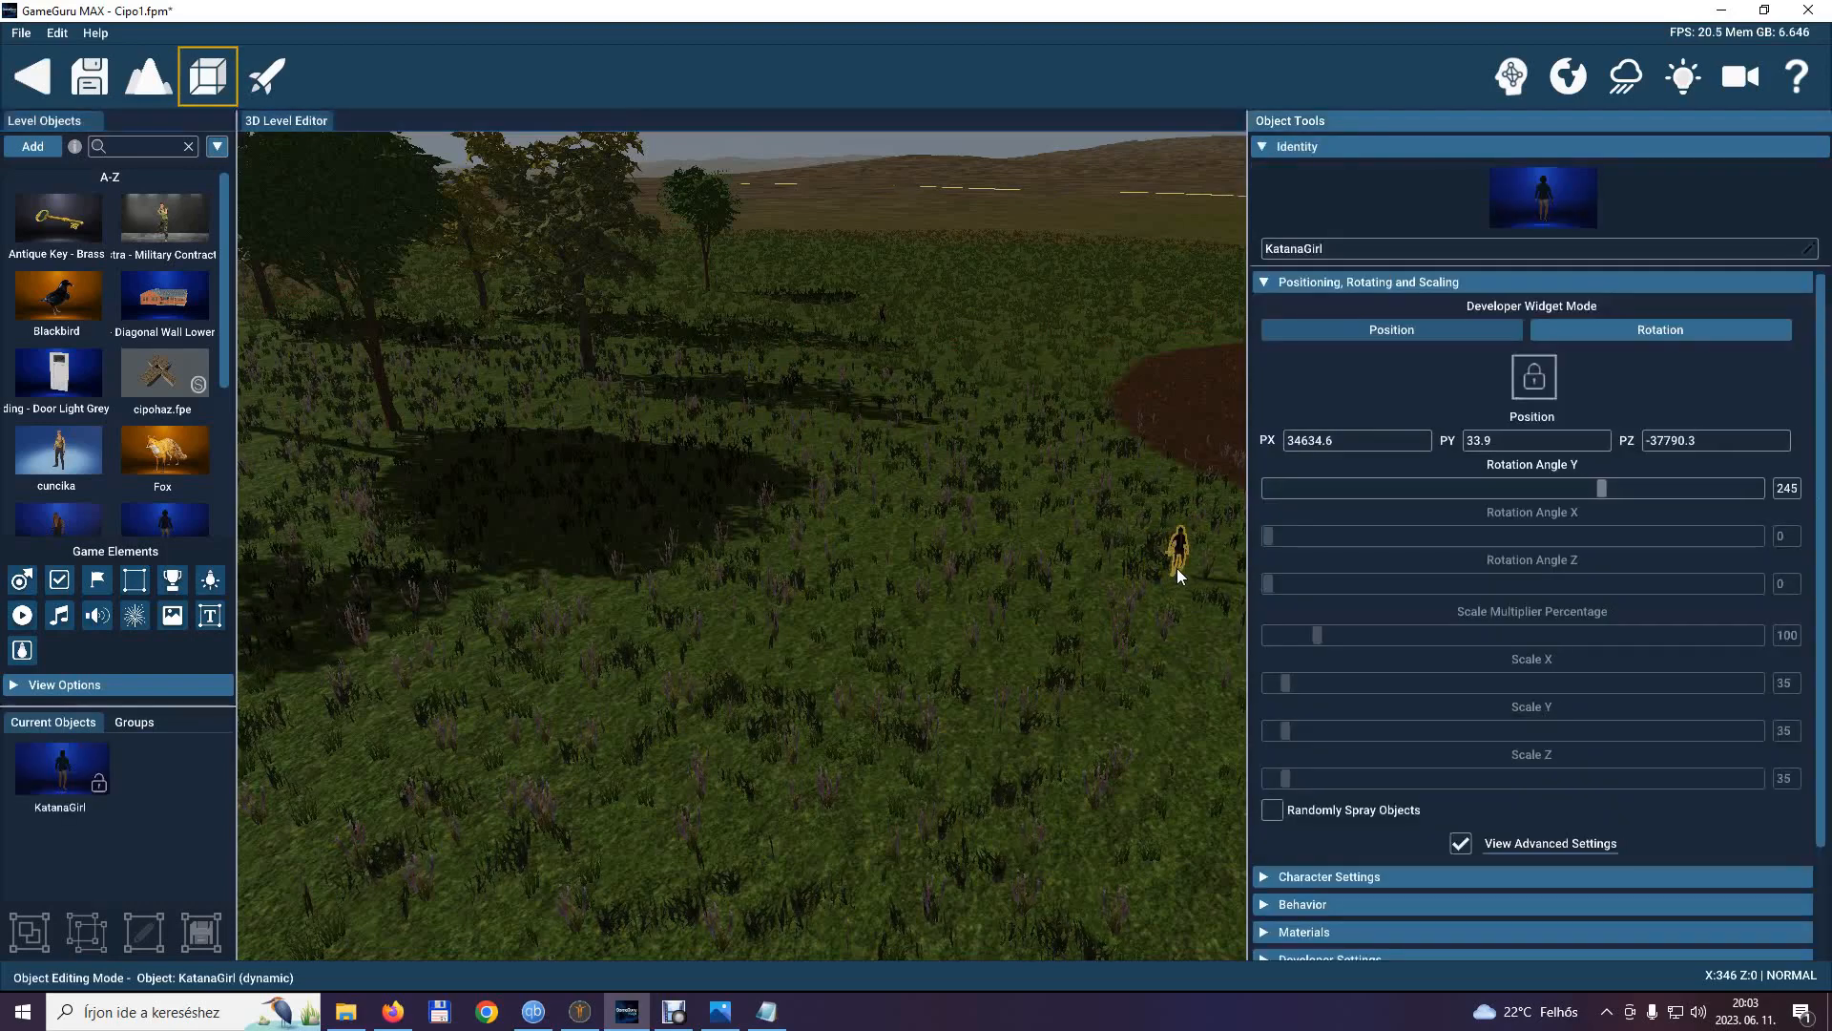
Assign the Npc Control behavior from the People category to the KatanaGirl placed in the level.
left_click(1183, 554)
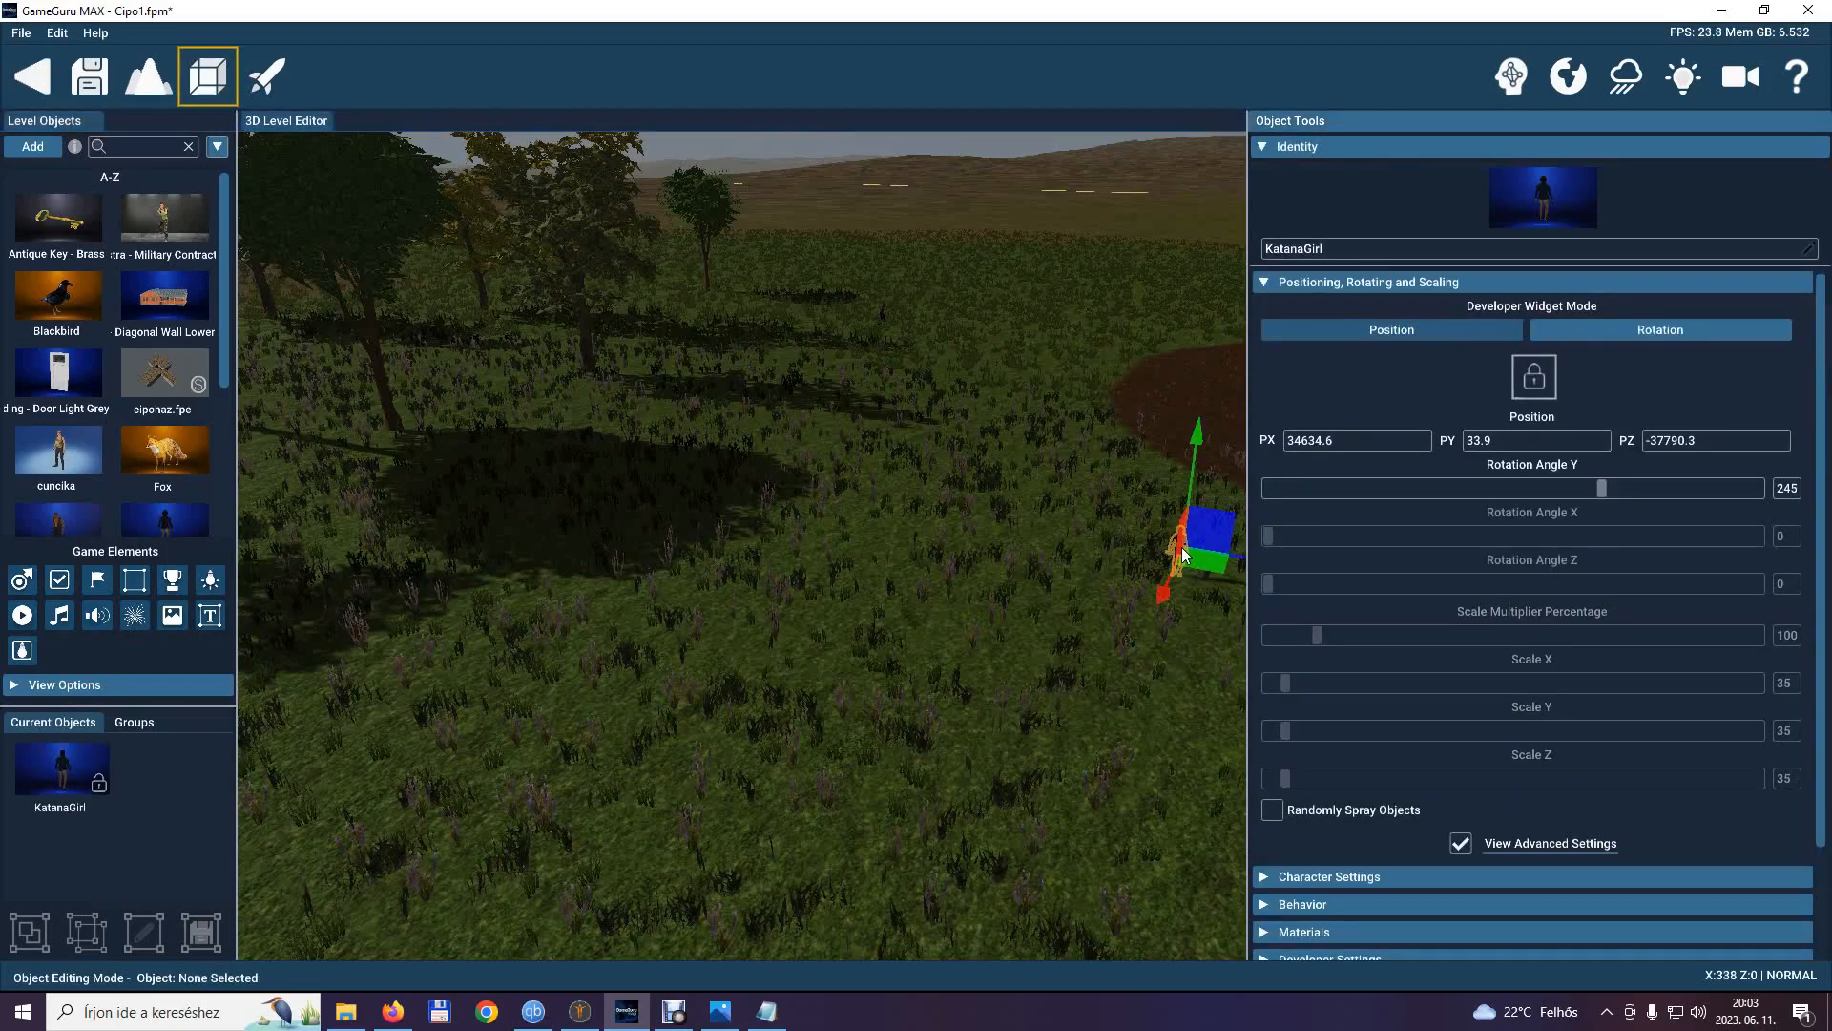
left_click(1260, 282)
left_click(1255, 313)
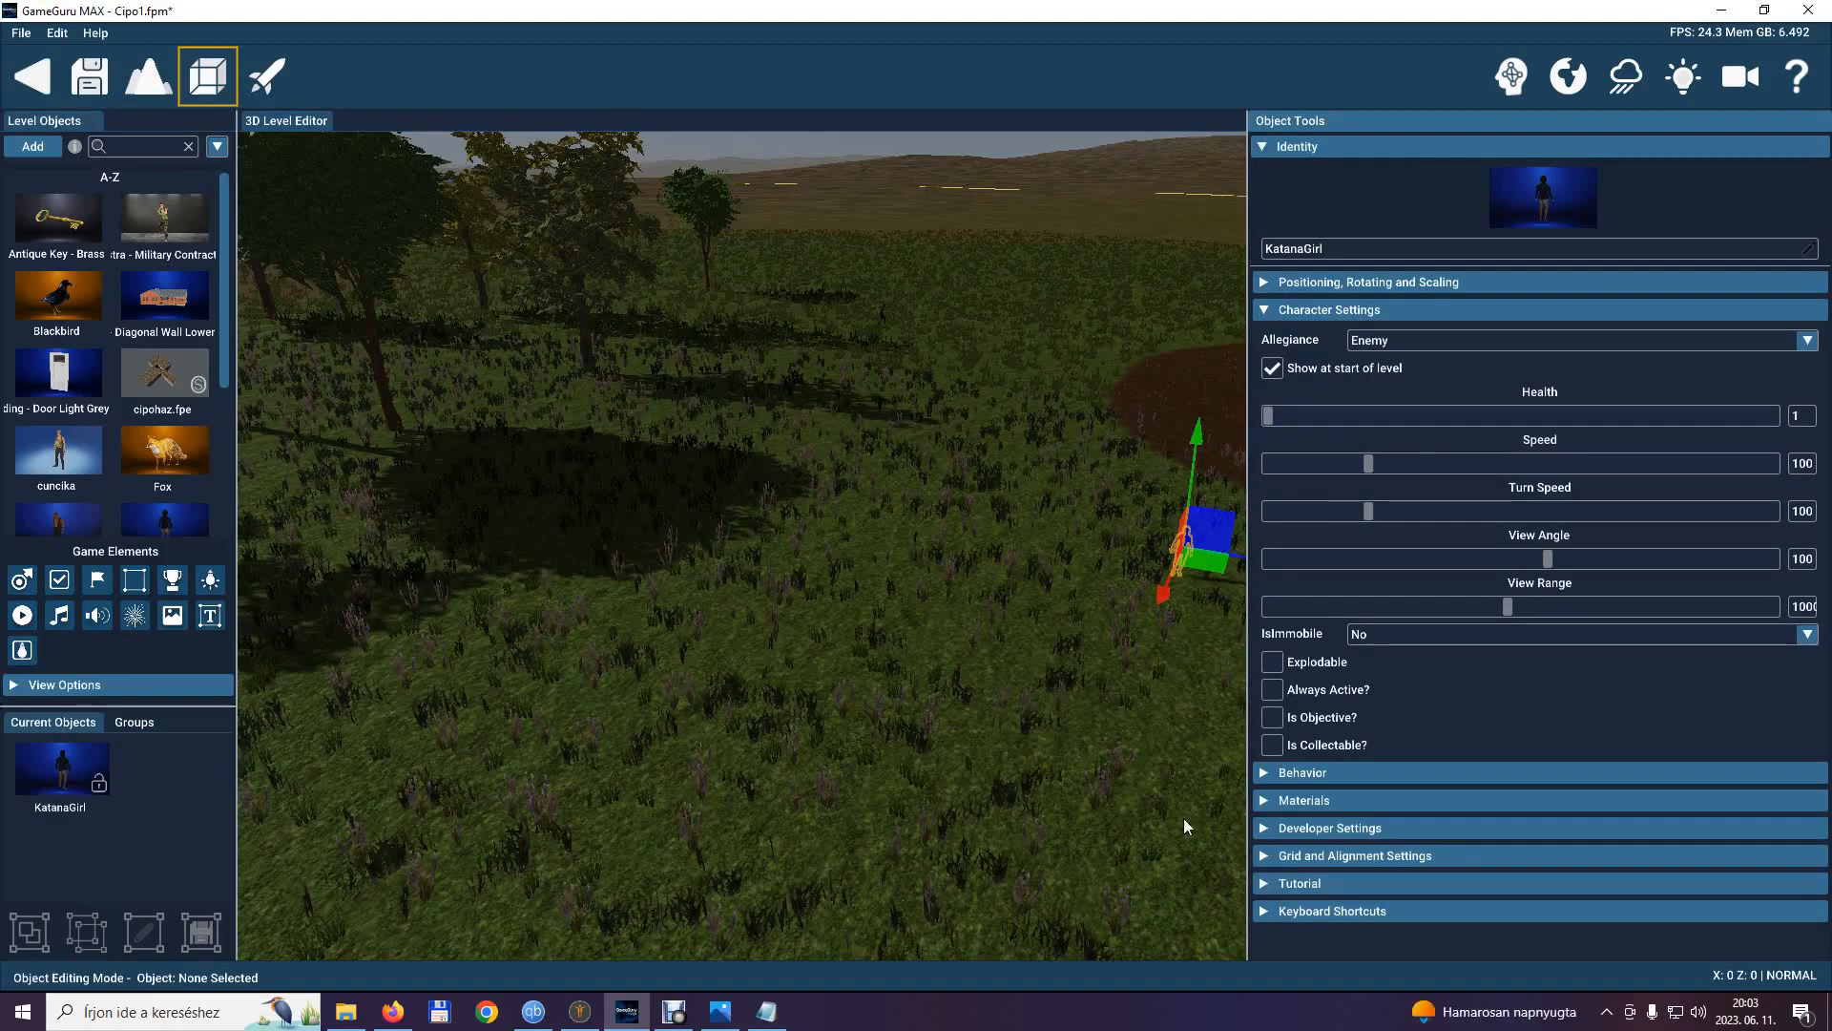
mouse_move(1312, 691)
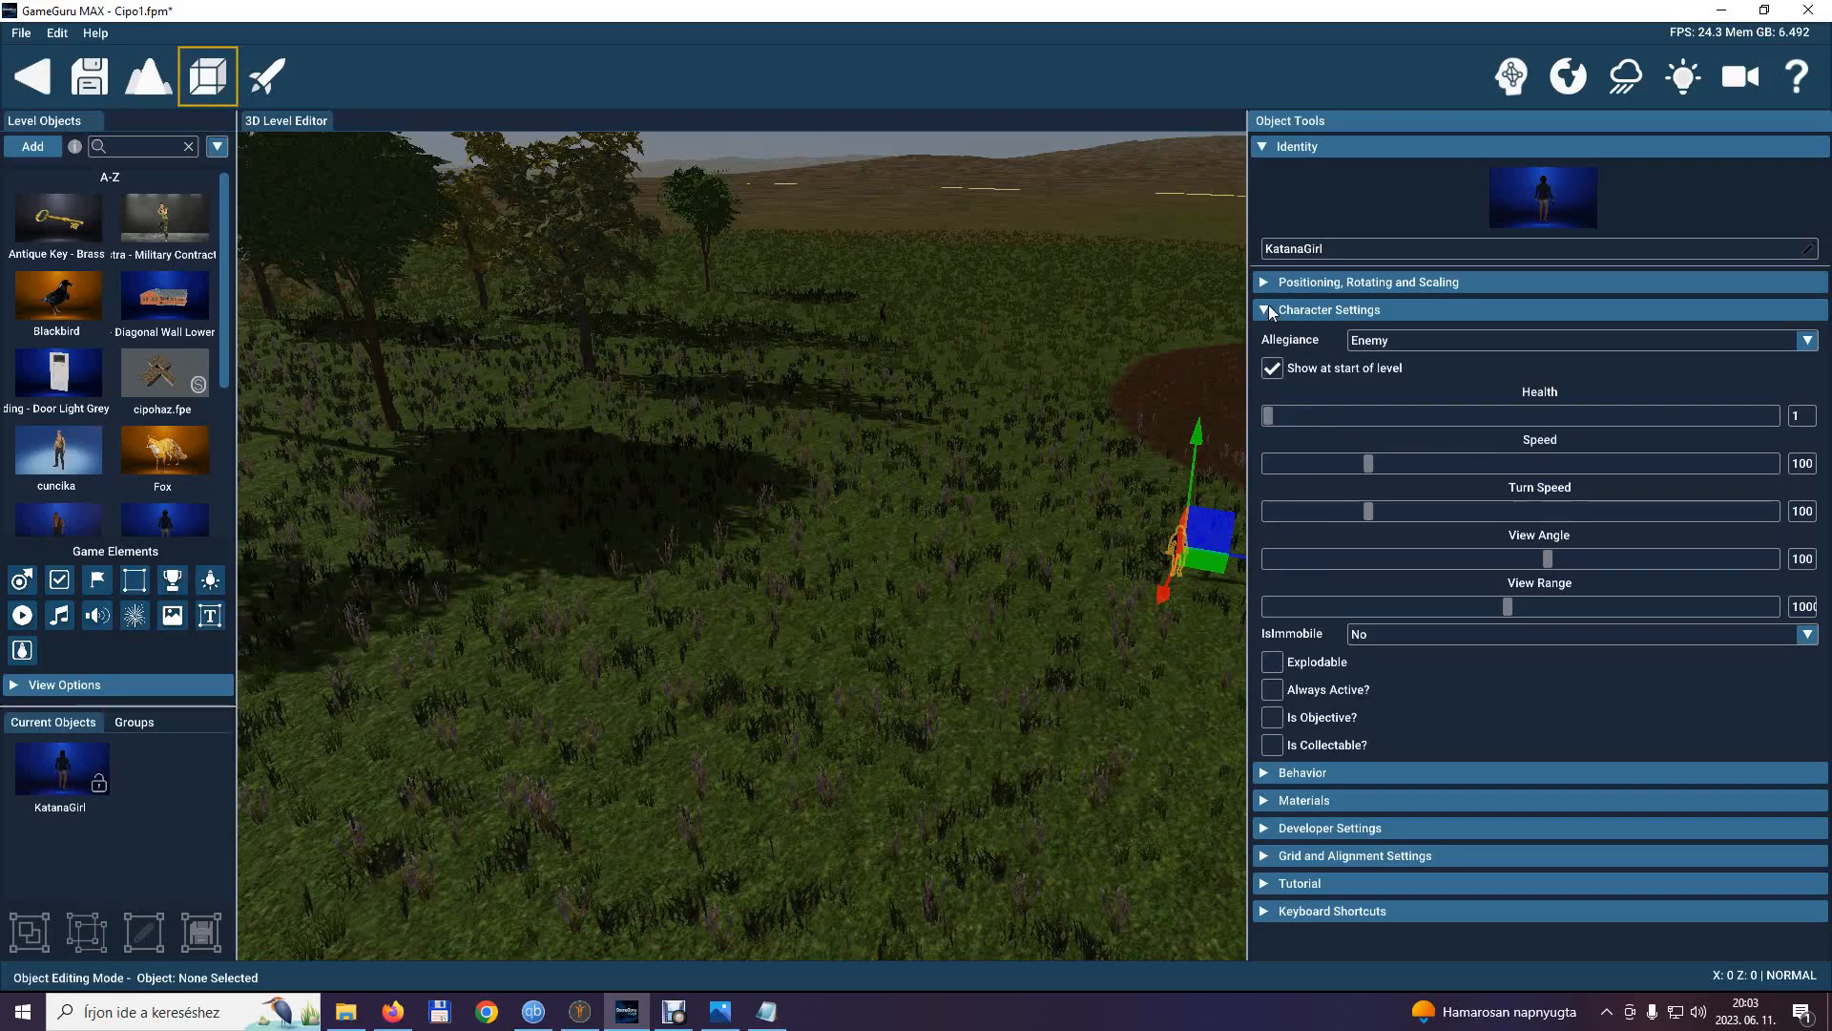
left_click(1266, 774)
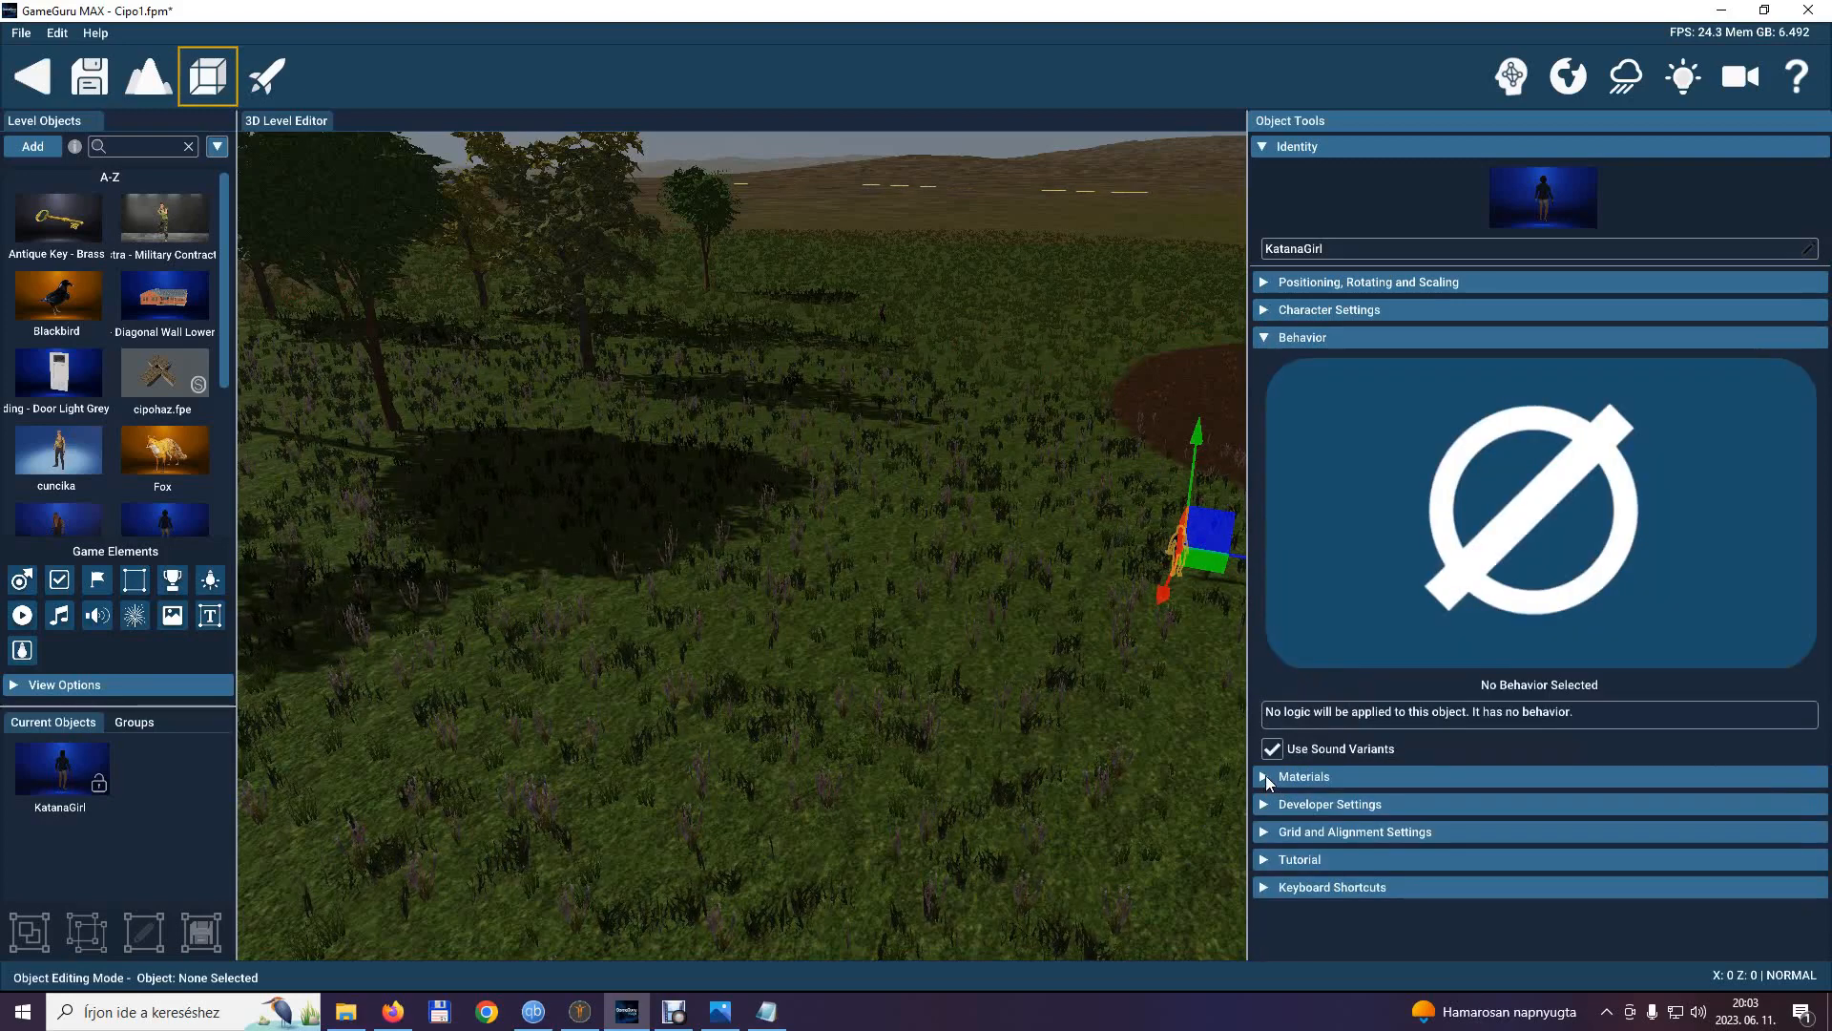
left_click(1478, 627)
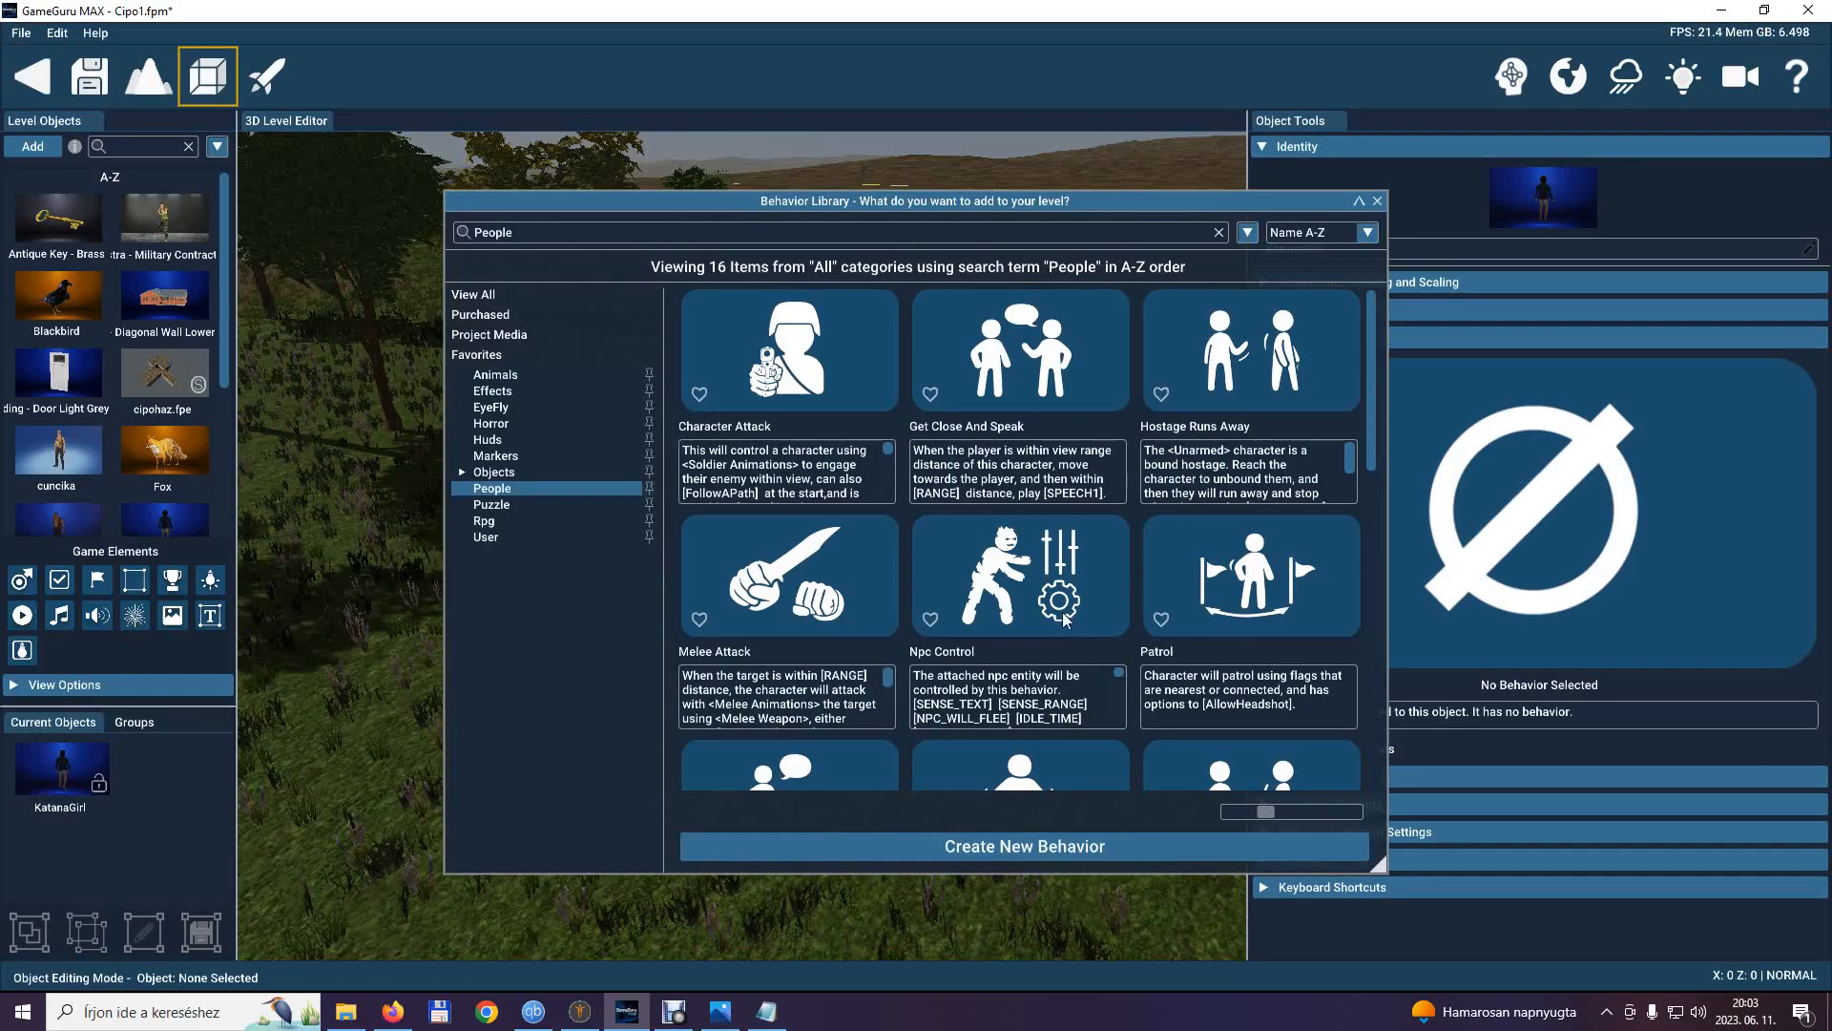
left_click(1028, 600)
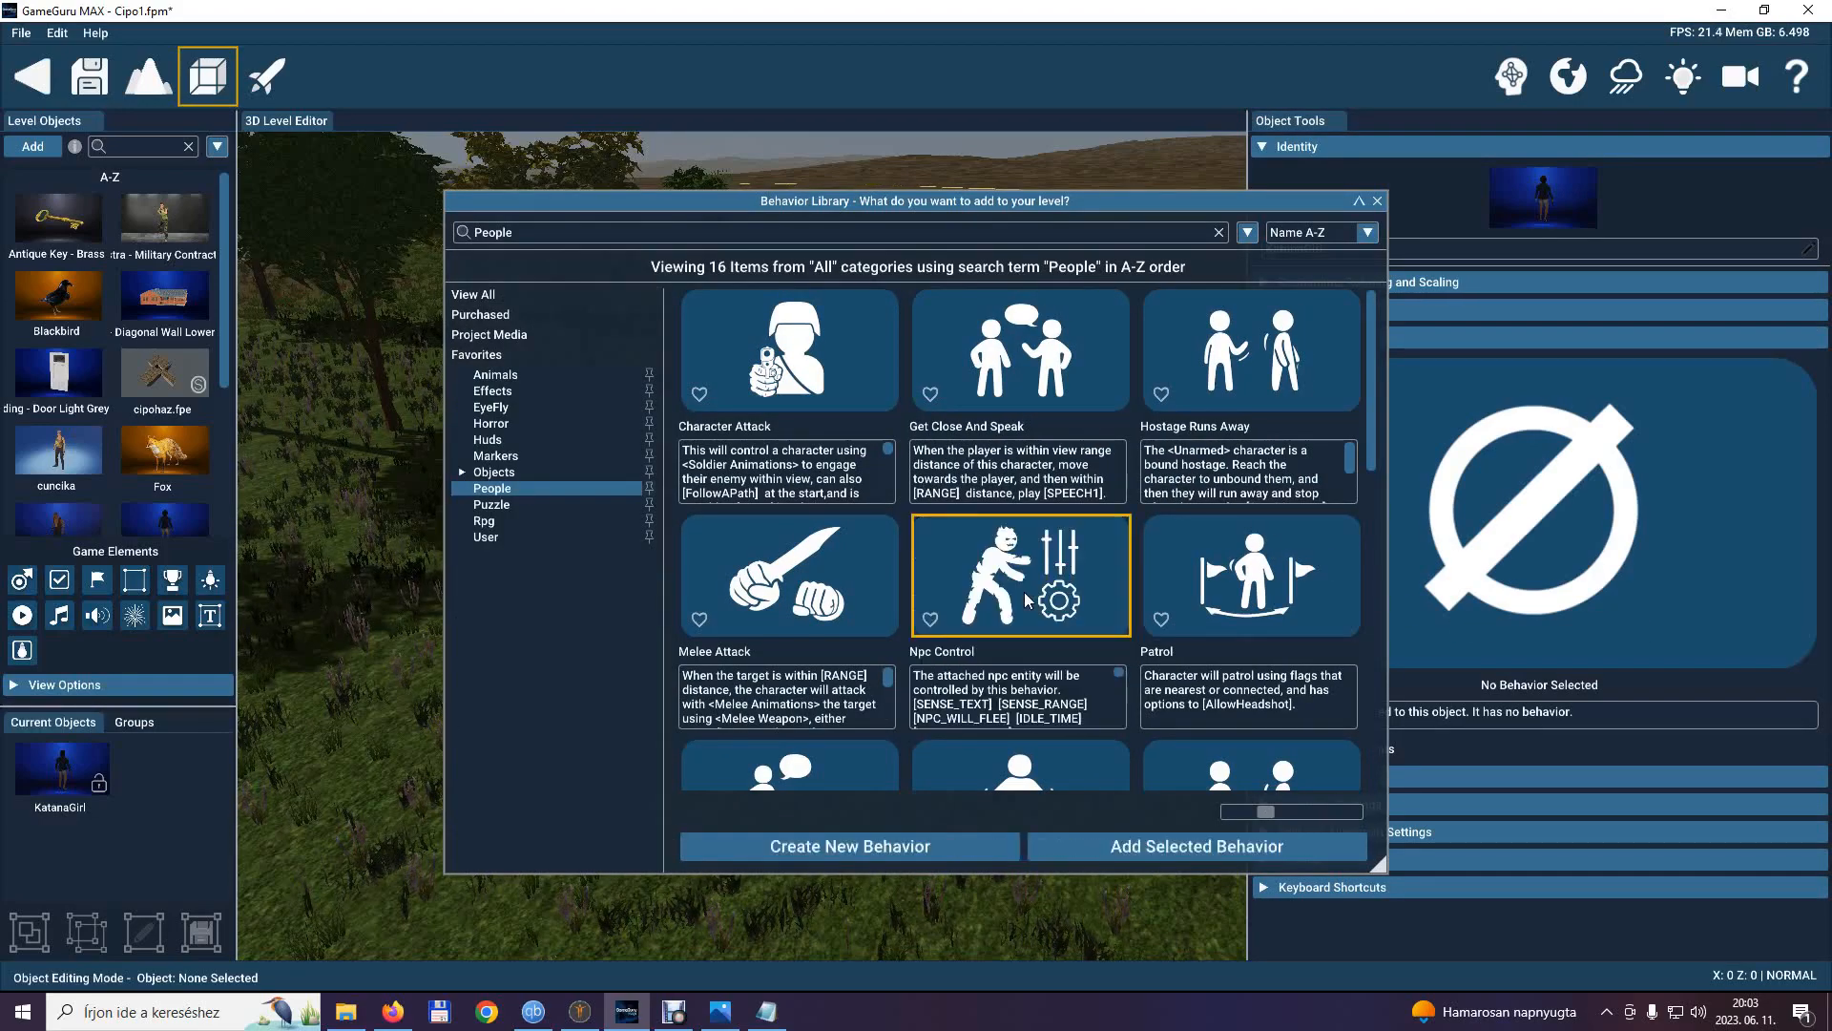
left_click(1210, 842)
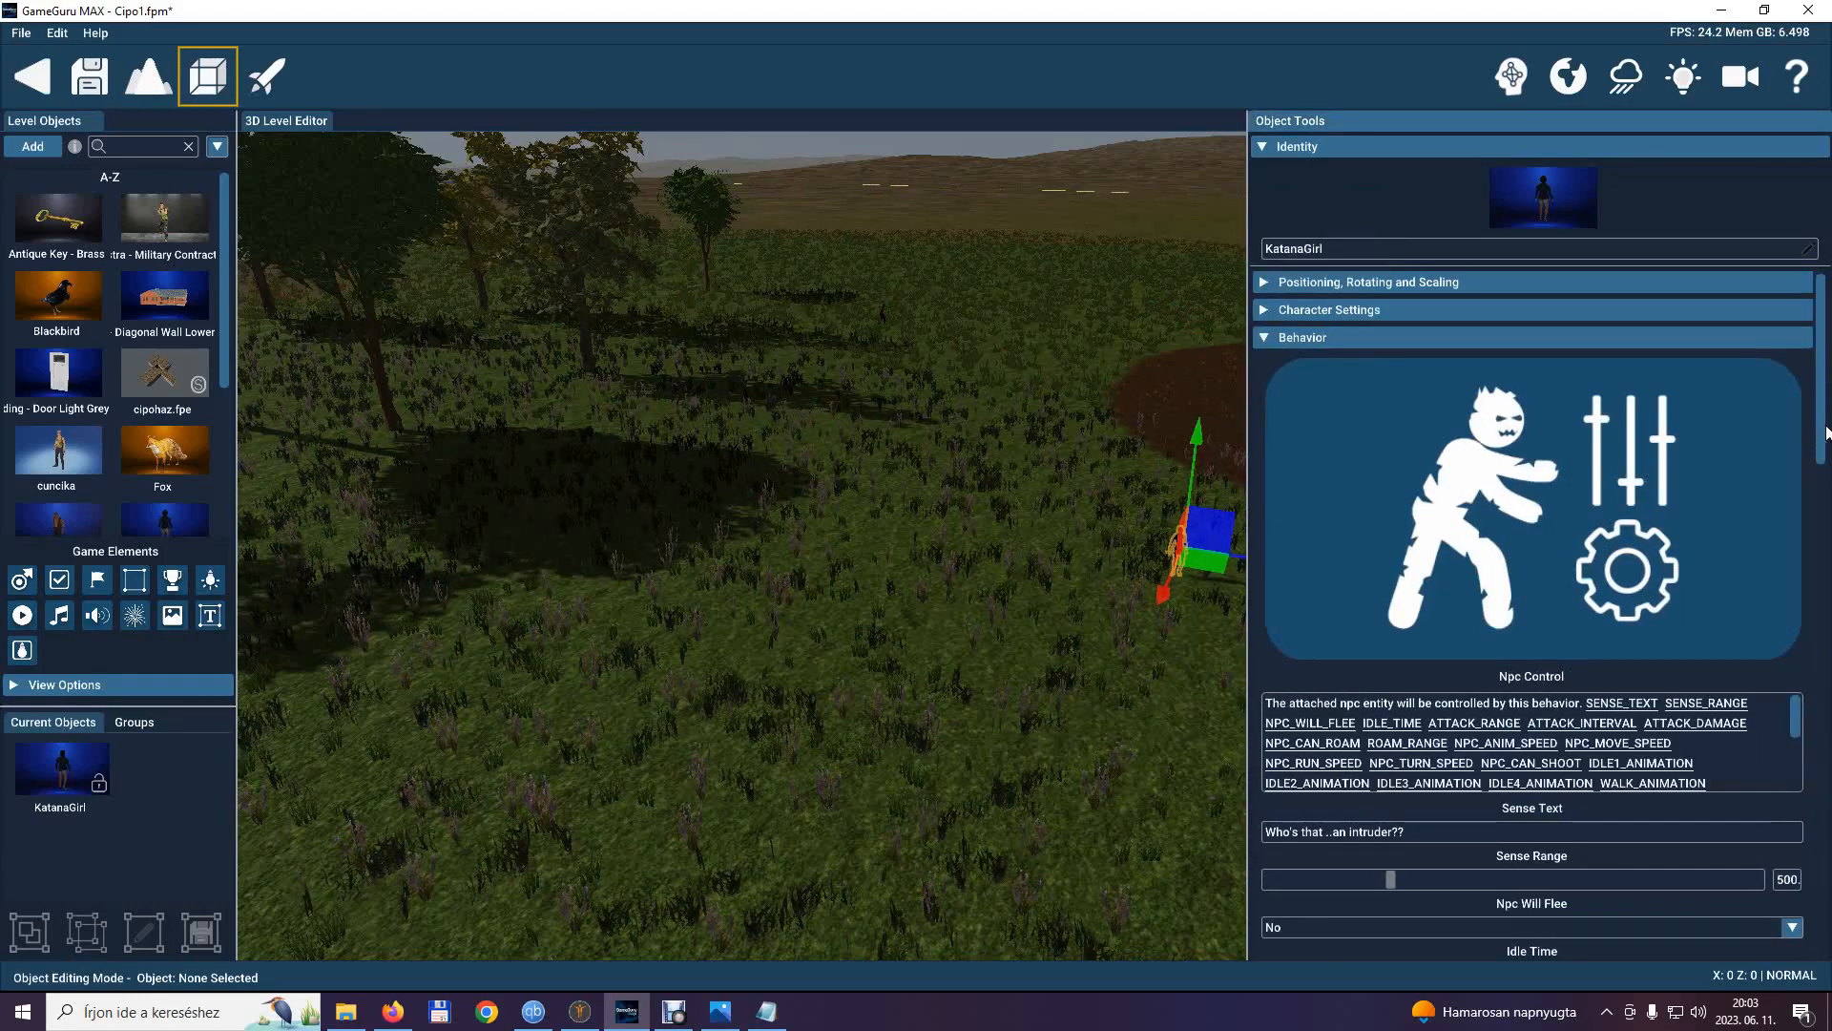
scroll(1826, 432, "down", 10)
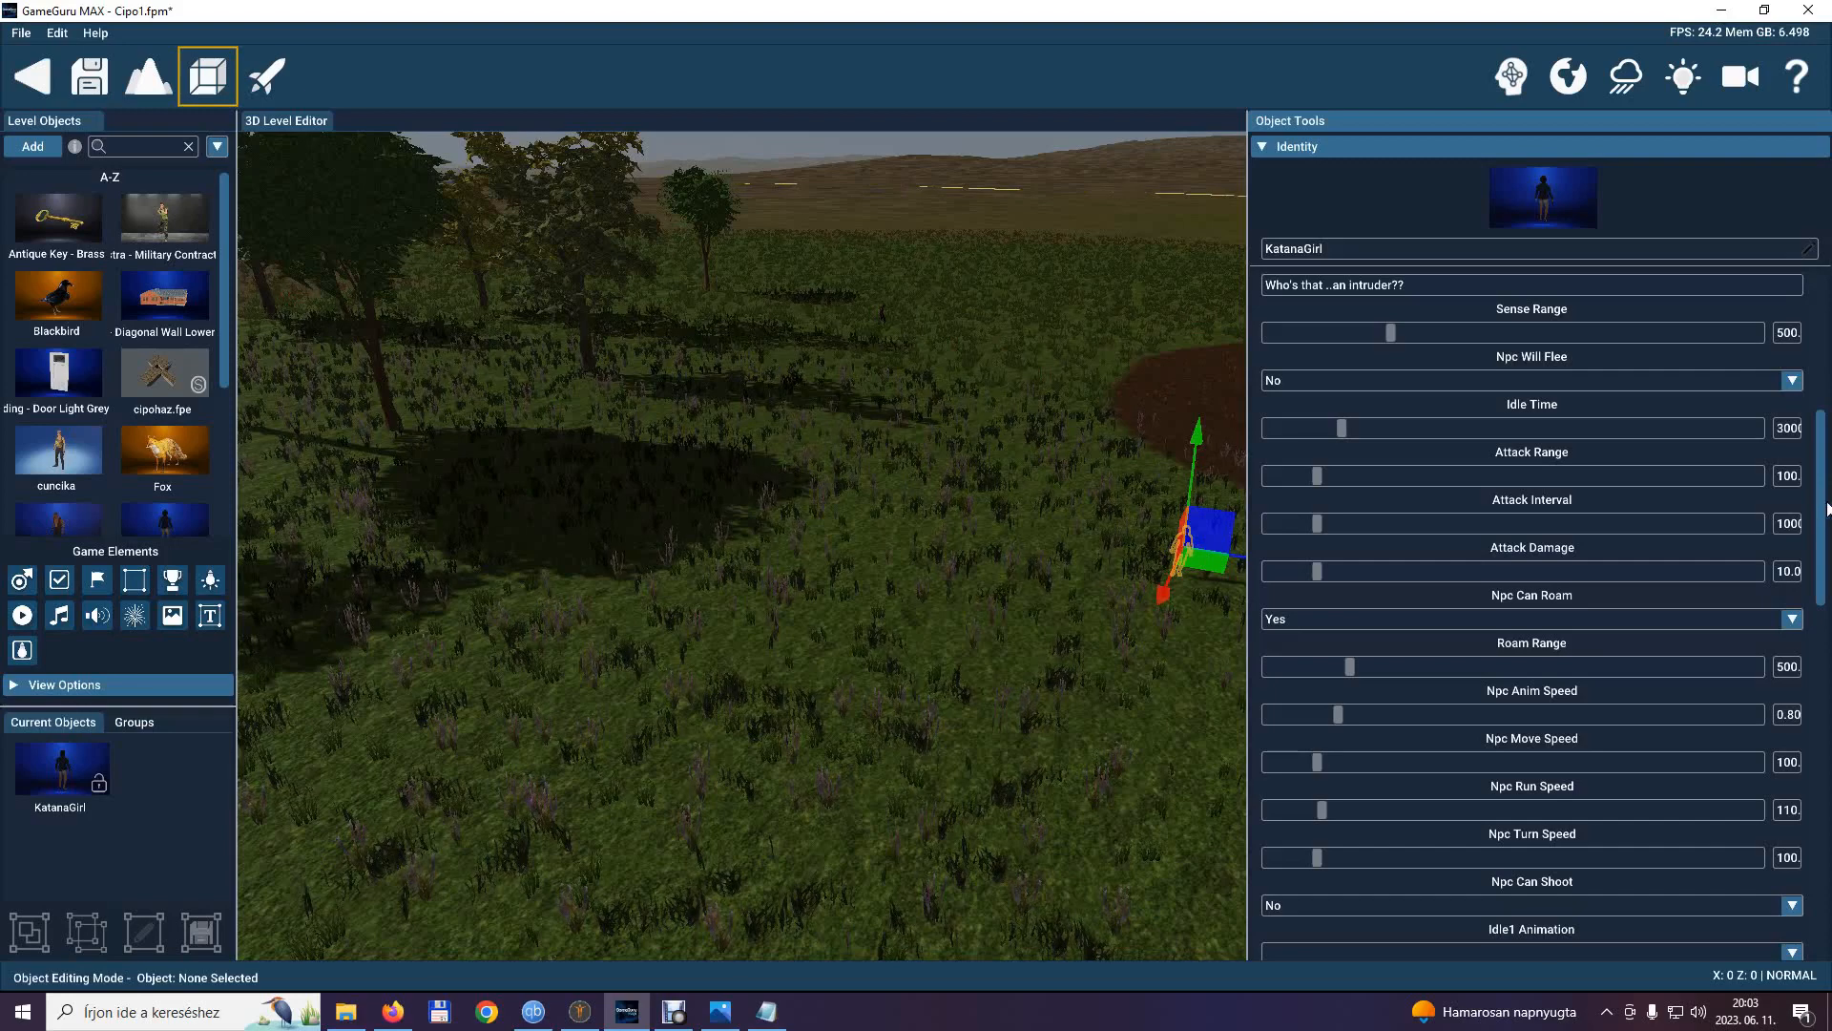
Set KatanaGirl's Idle1 animation to mixamo.com and her Idle2 animation to Idle2.fbx.
scroll(1827, 532, "down", 3)
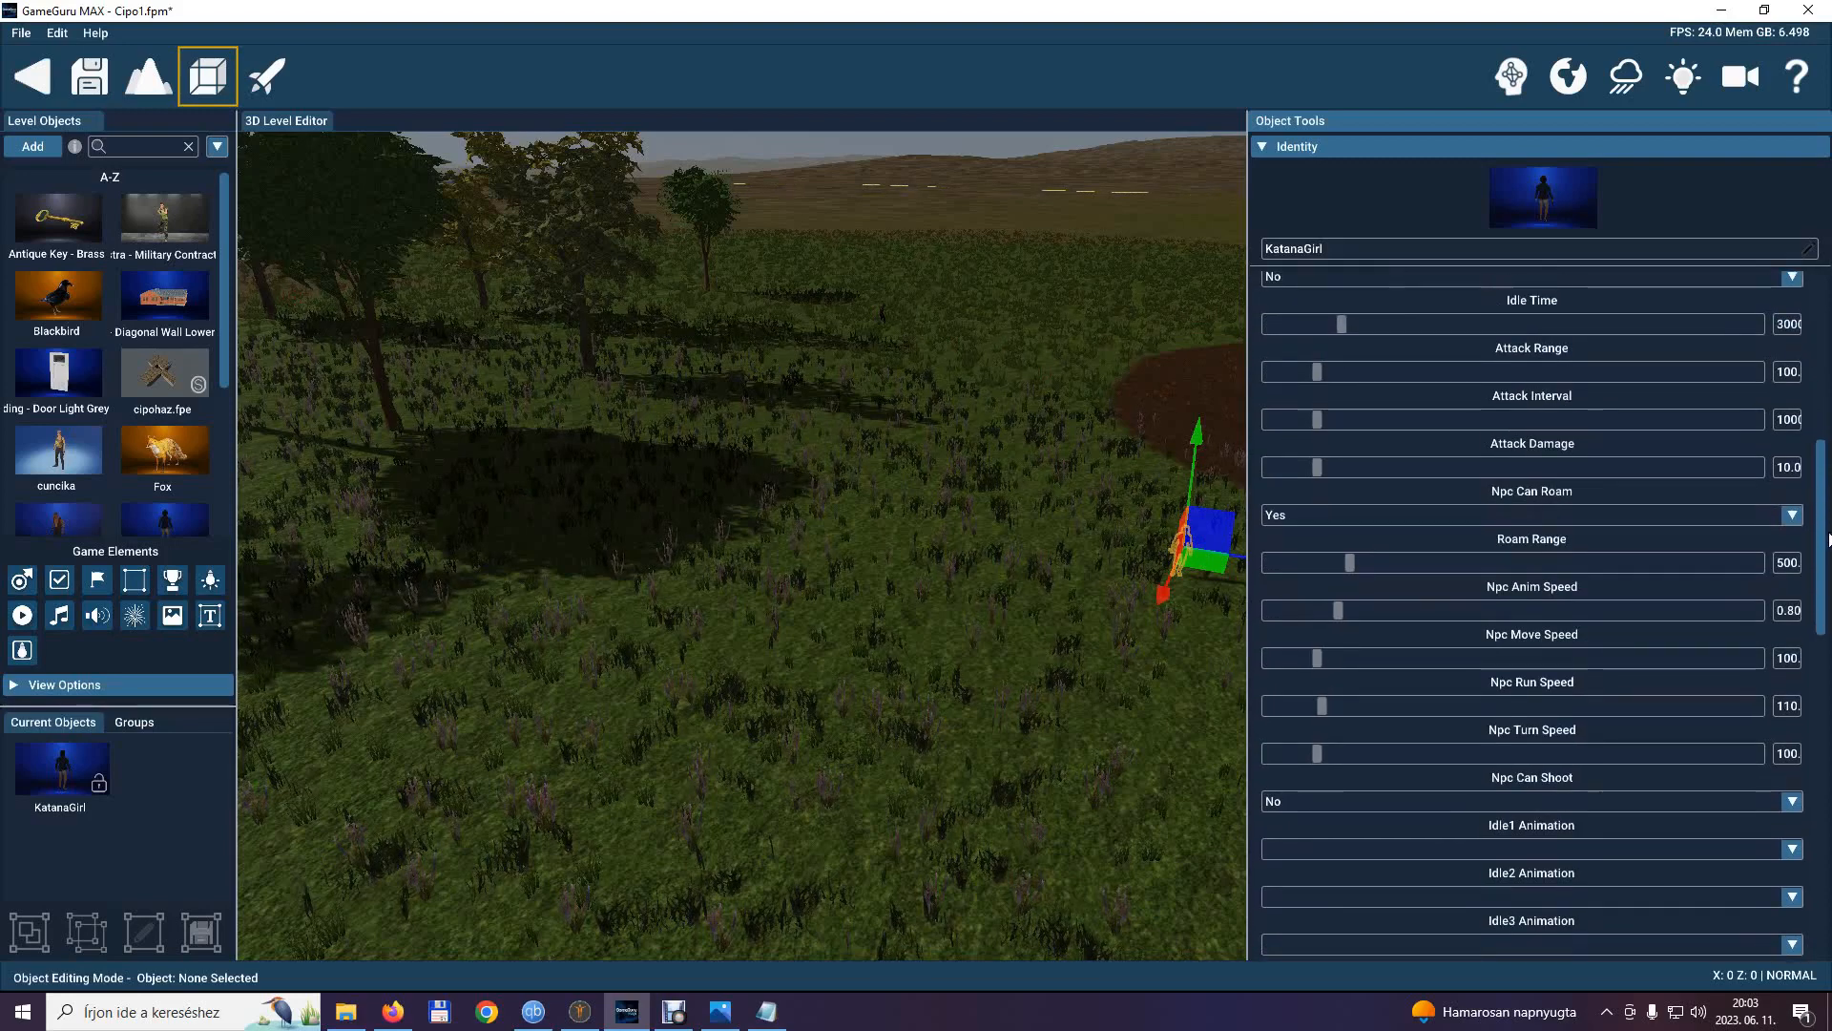
scroll(1543, 617, "down", 5)
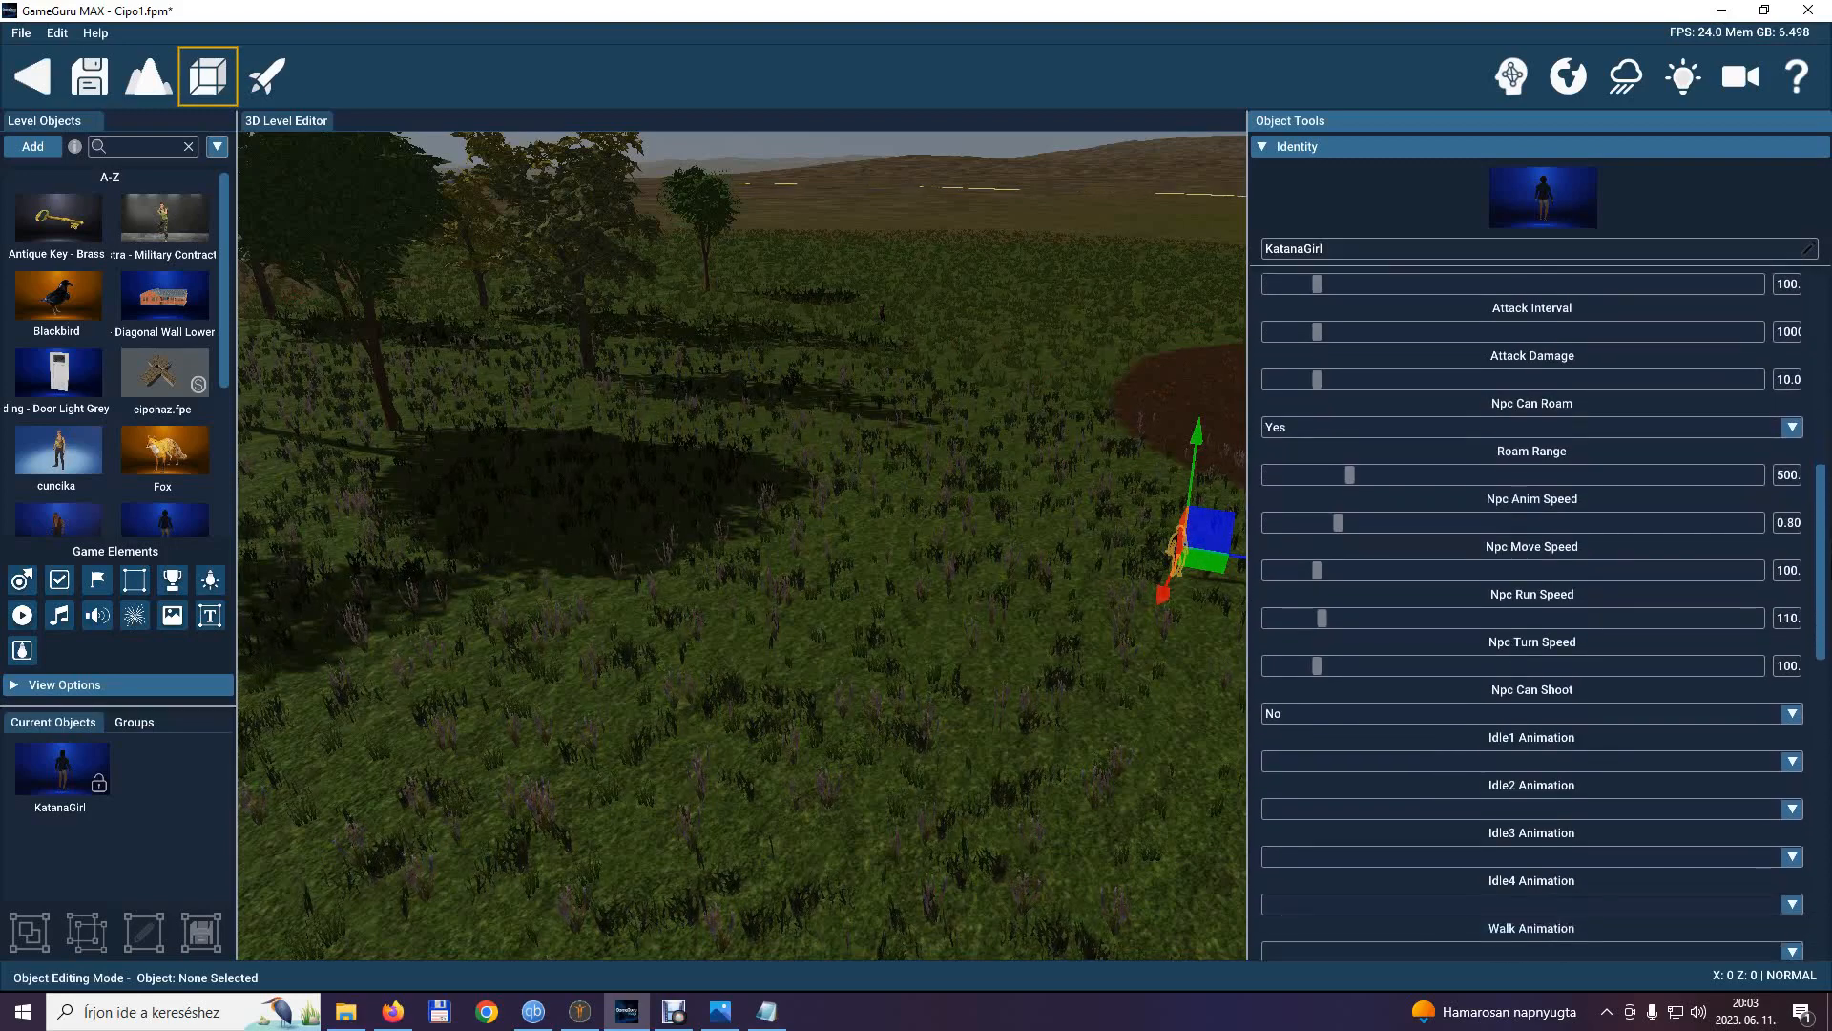
scroll(1813, 573, "down", 1)
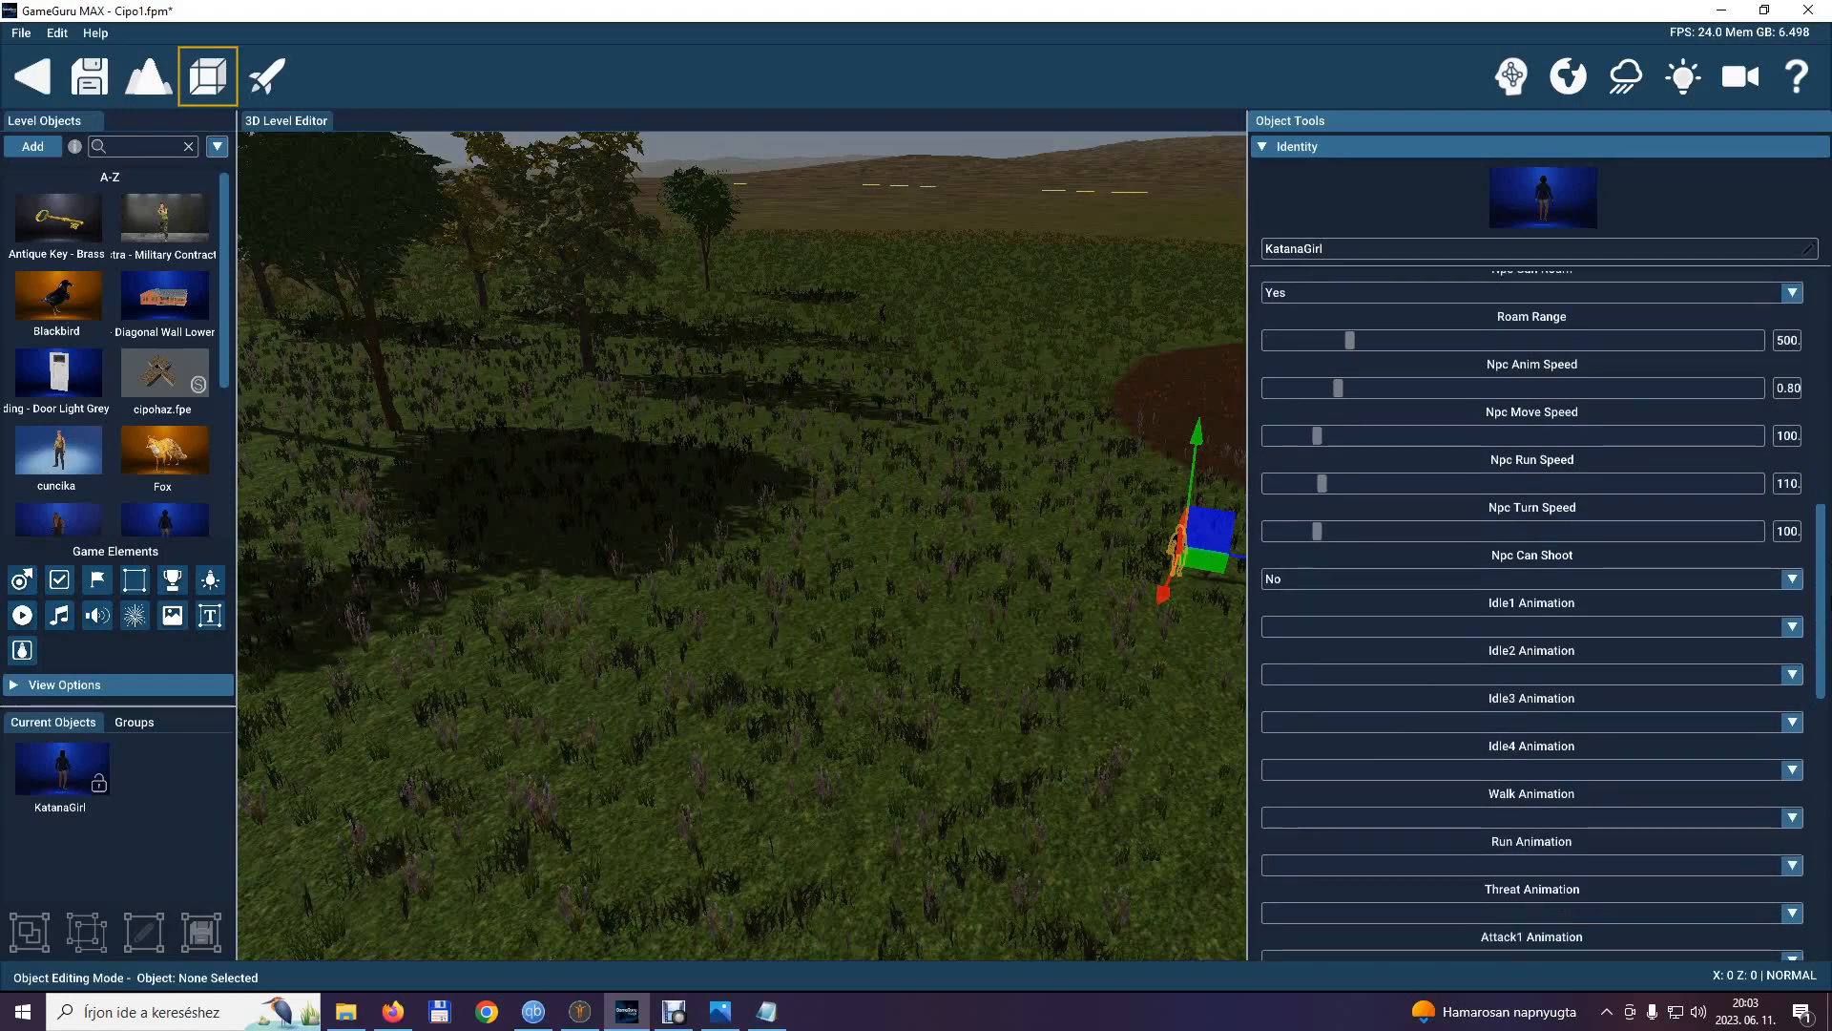
left_click(1794, 627)
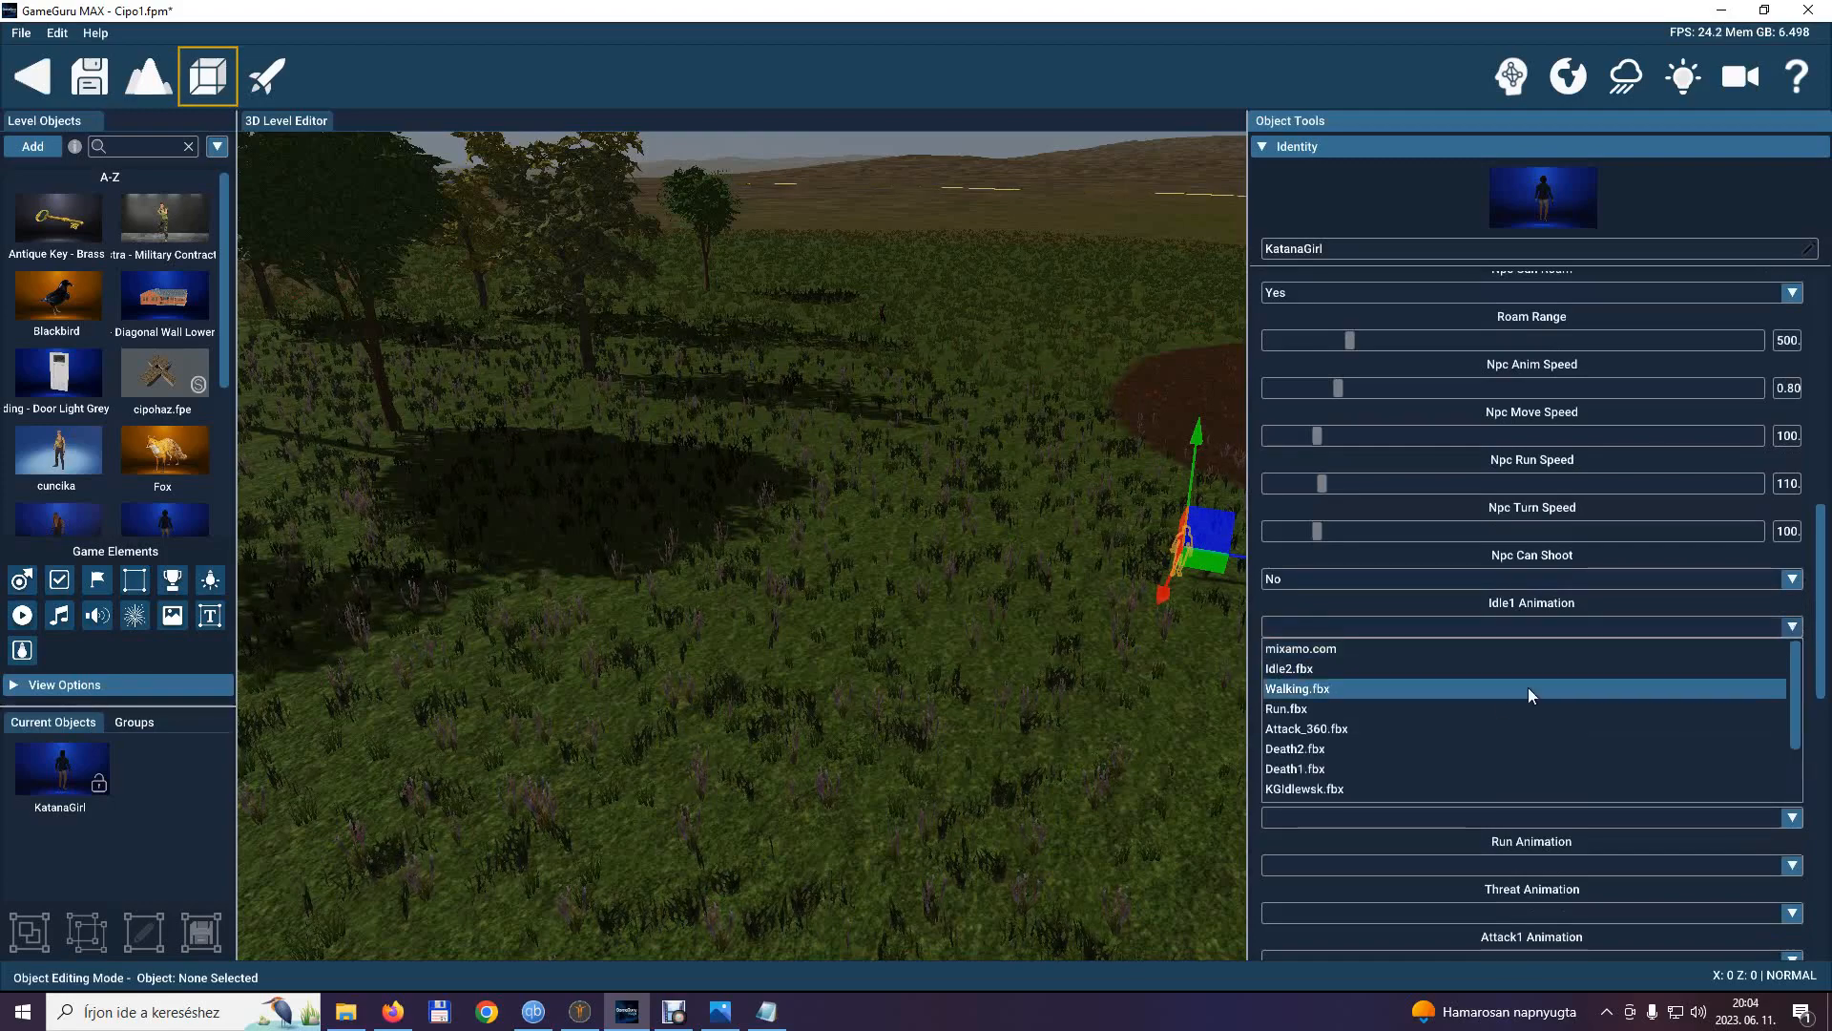
left_click(1371, 649)
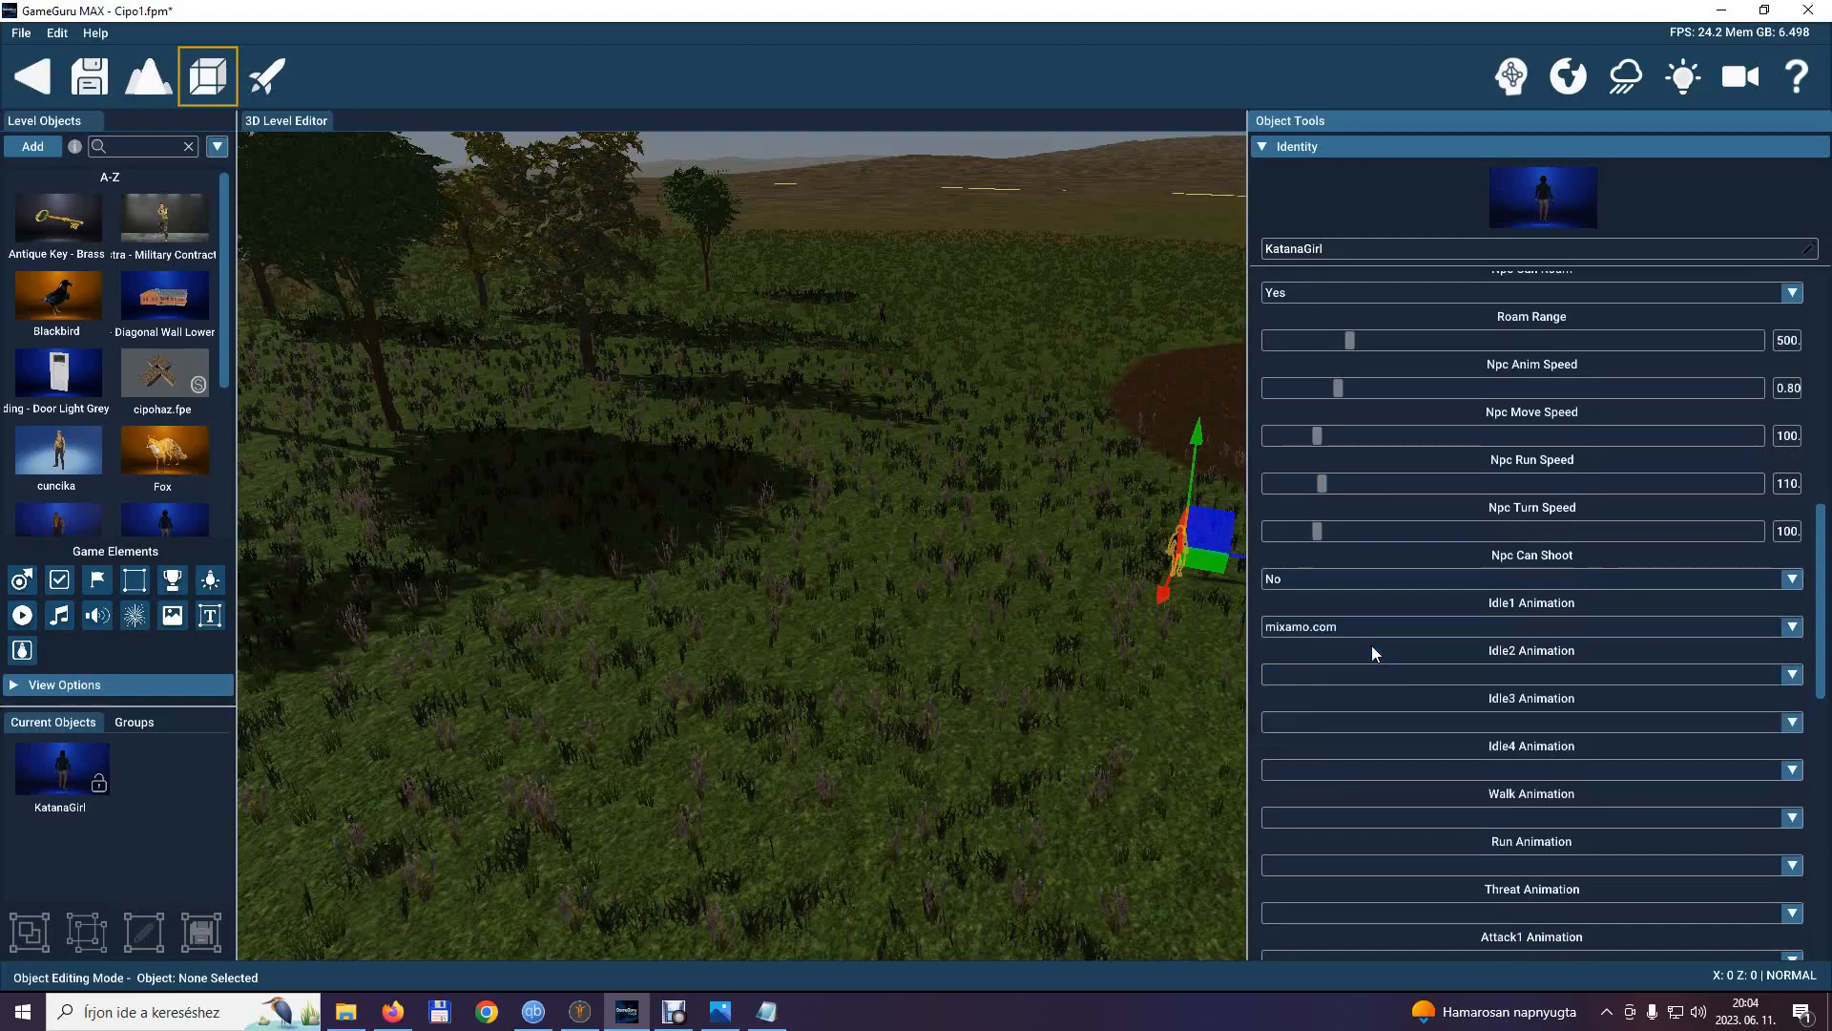
left_click(1783, 674)
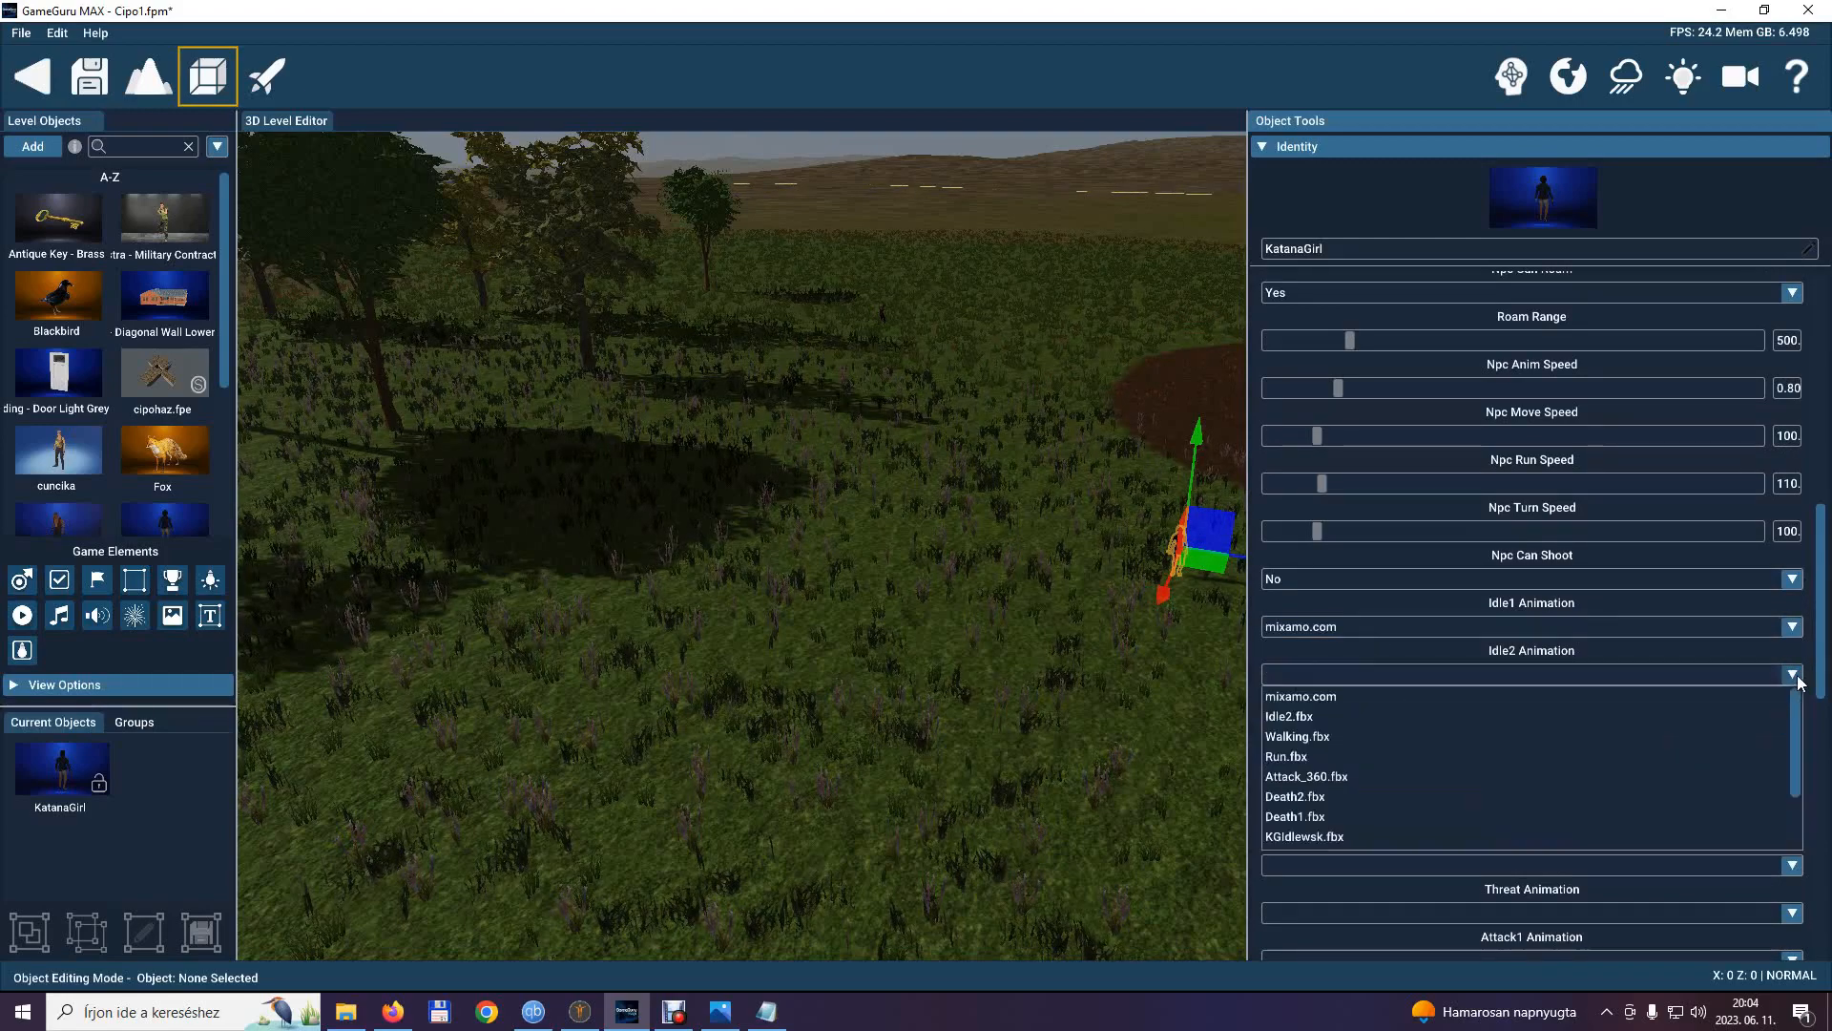
left_click(1415, 718)
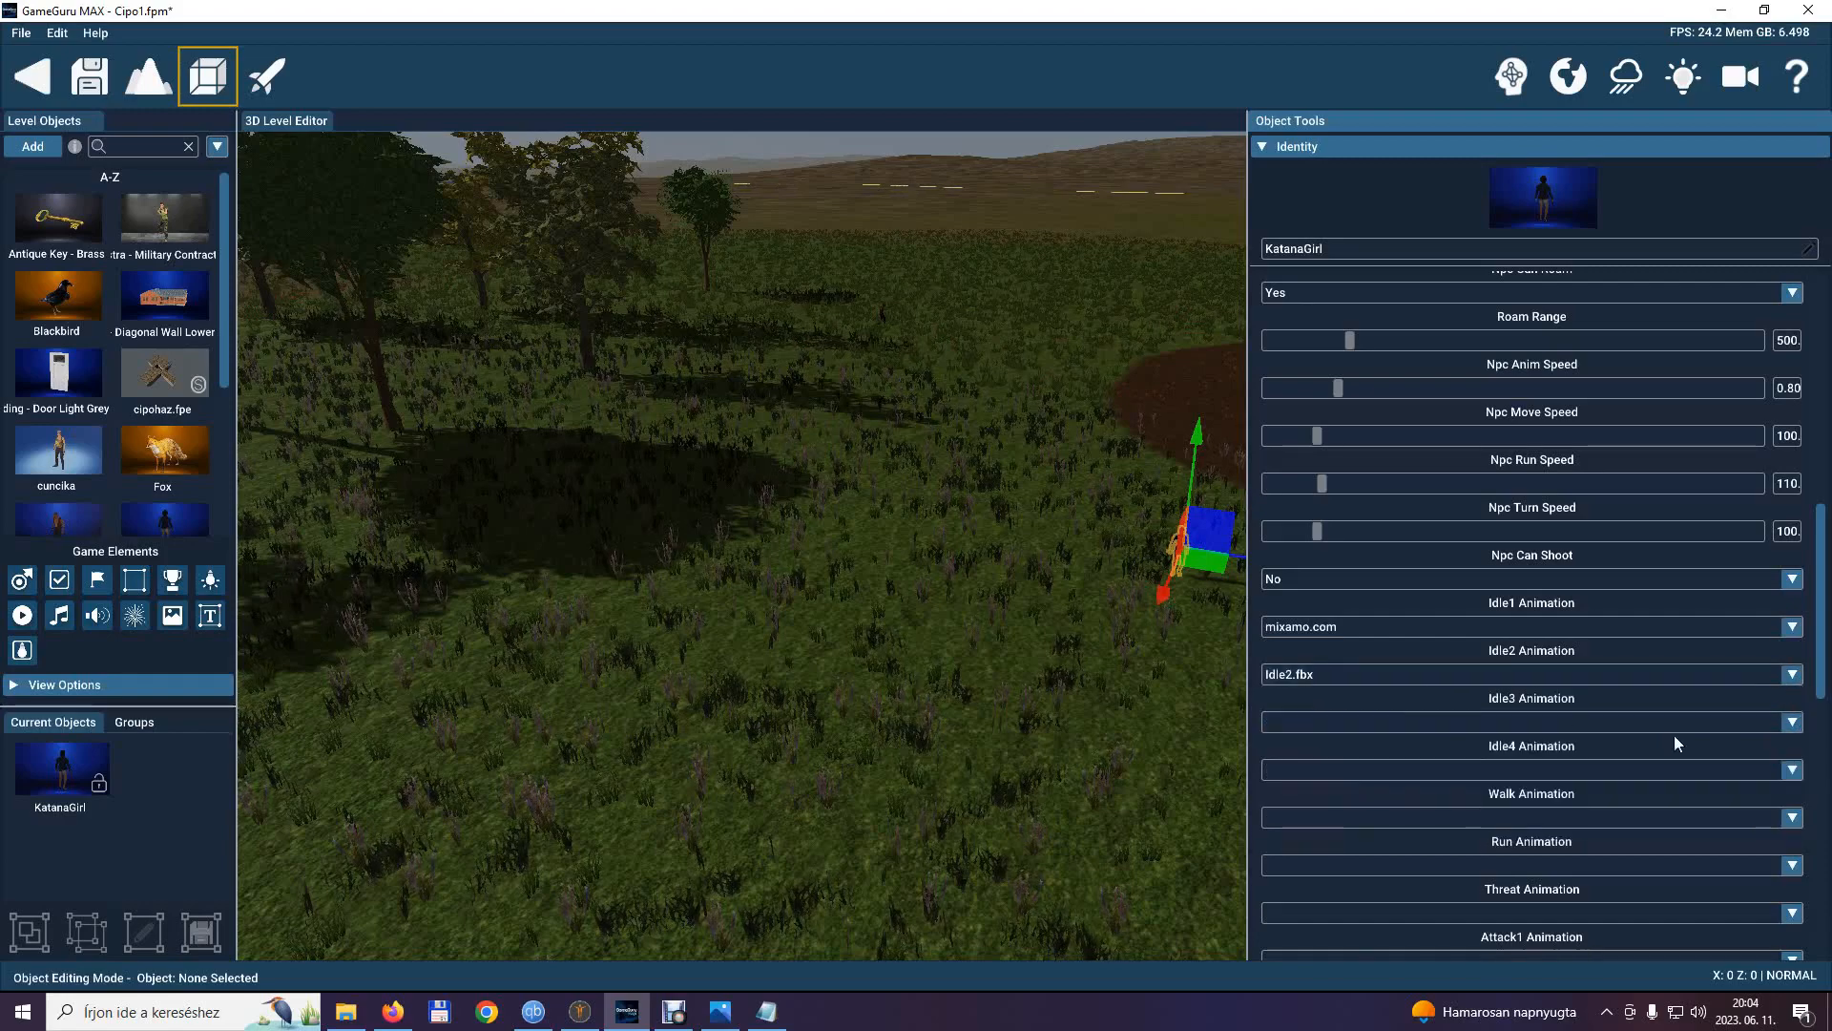
Set KatanaGirl's Idle3 animation to KGIdlewsk.fbx and her Idle4 animation to Idle2.fbx.
left_click(1791, 726)
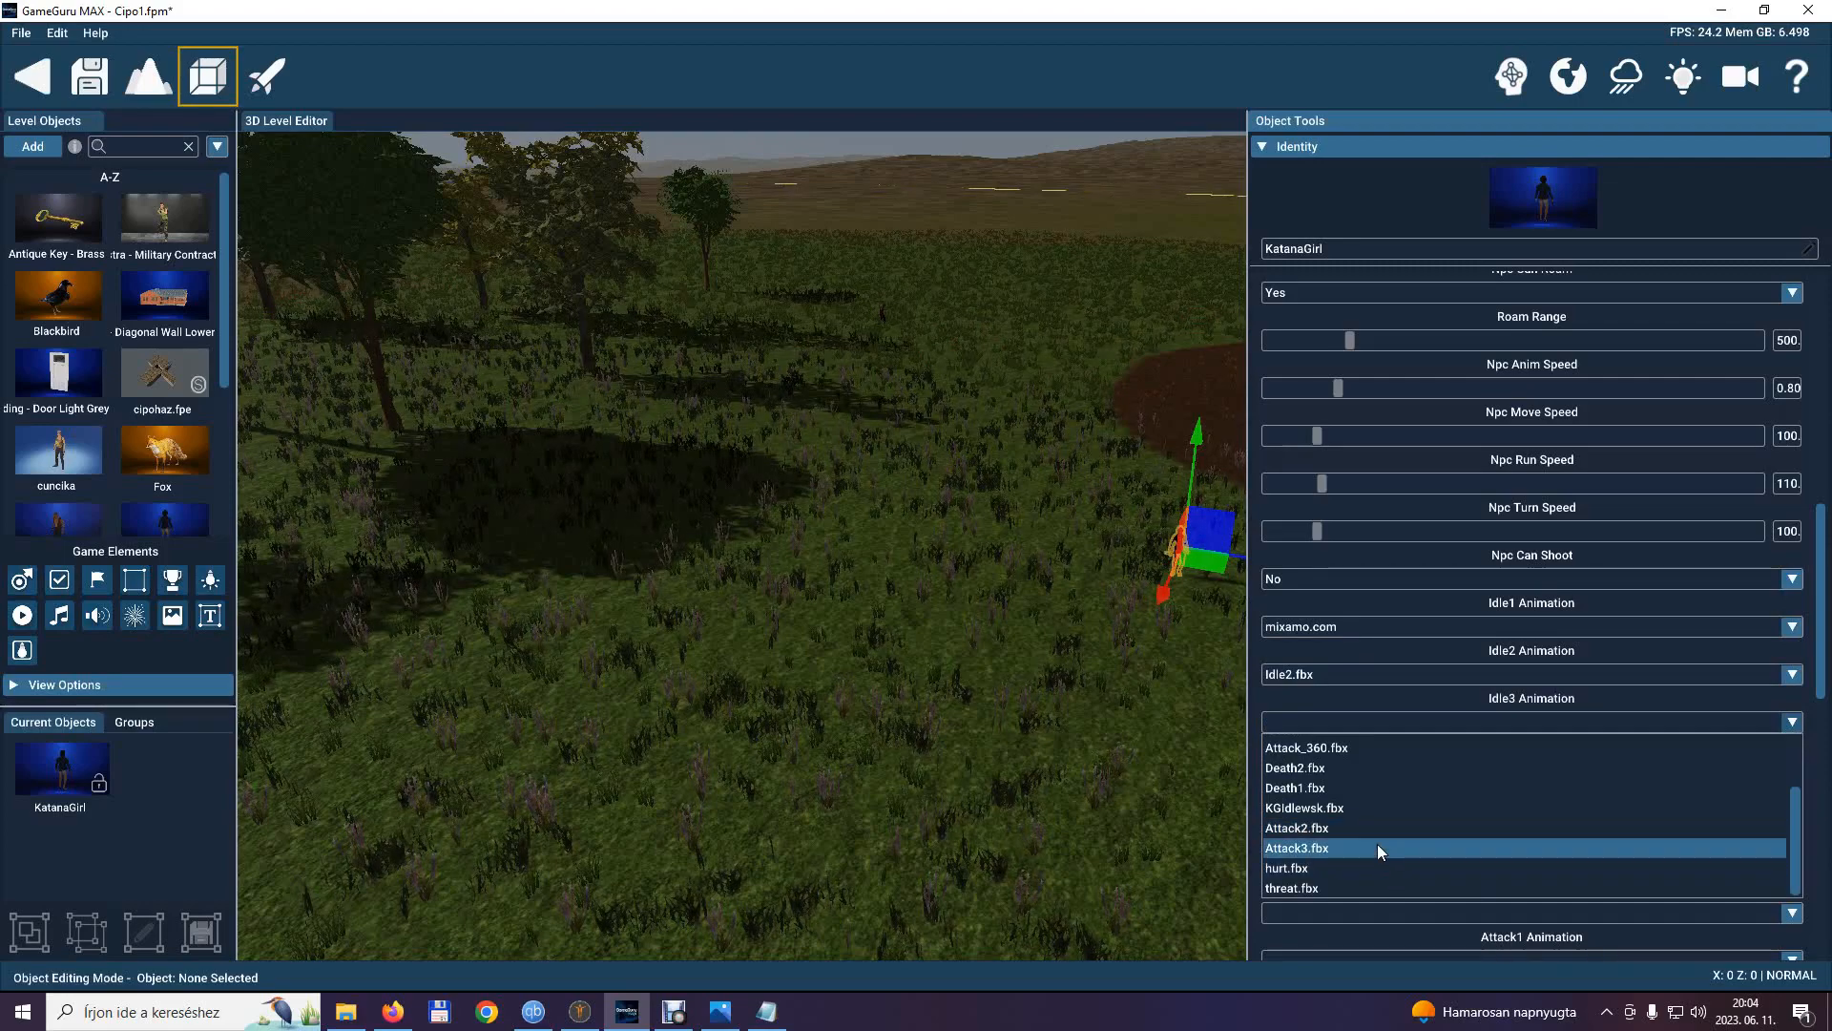
scroll(1377, 844, "up", 2)
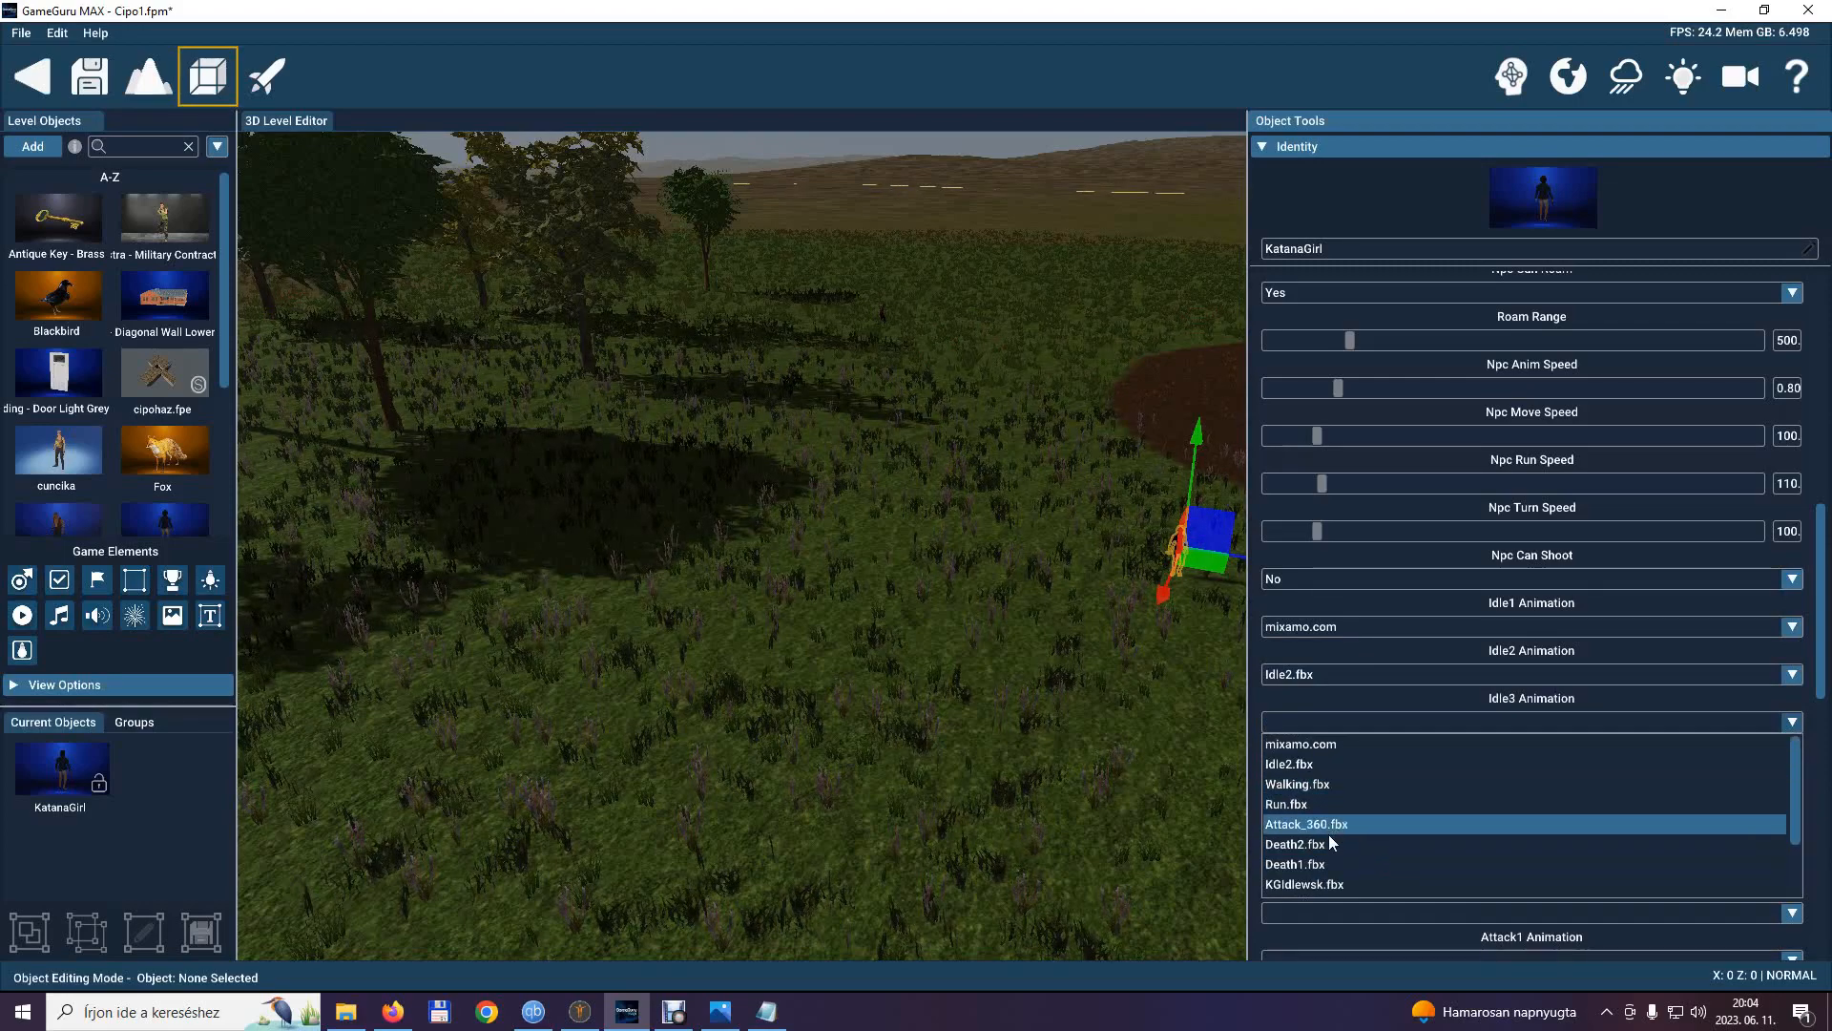
left_click(1319, 884)
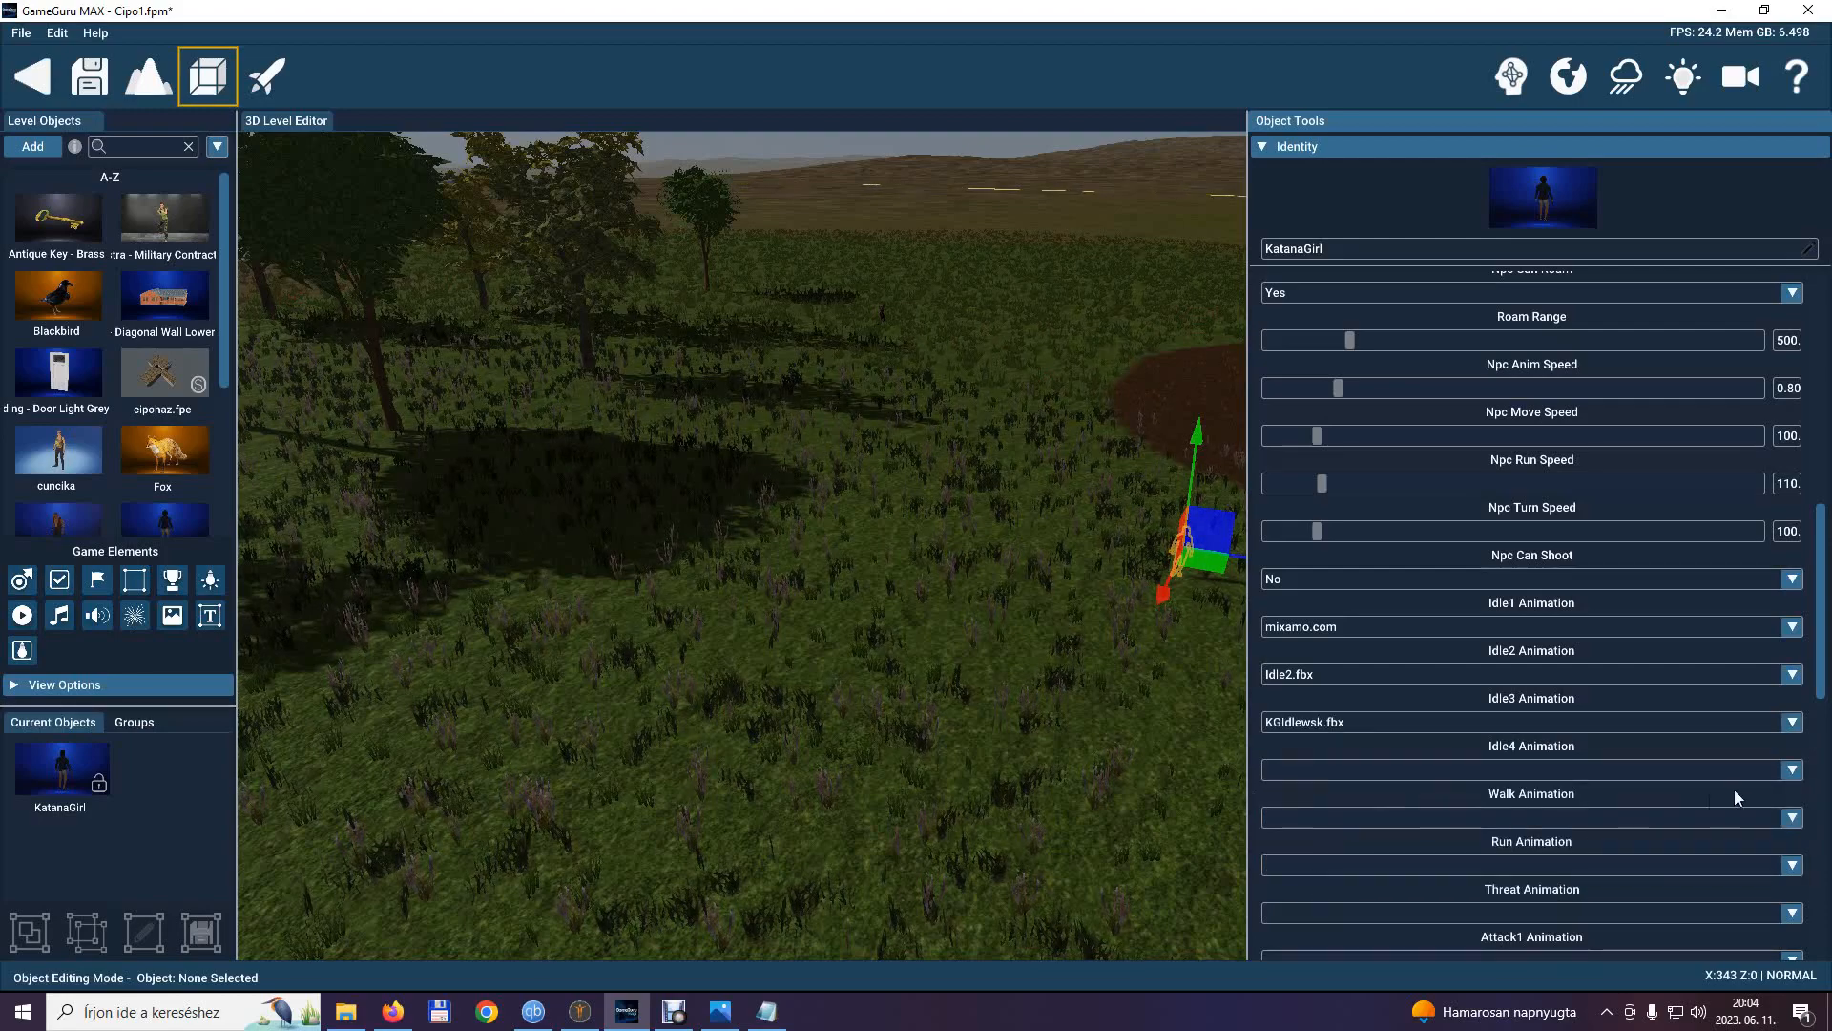
left_click(1798, 771)
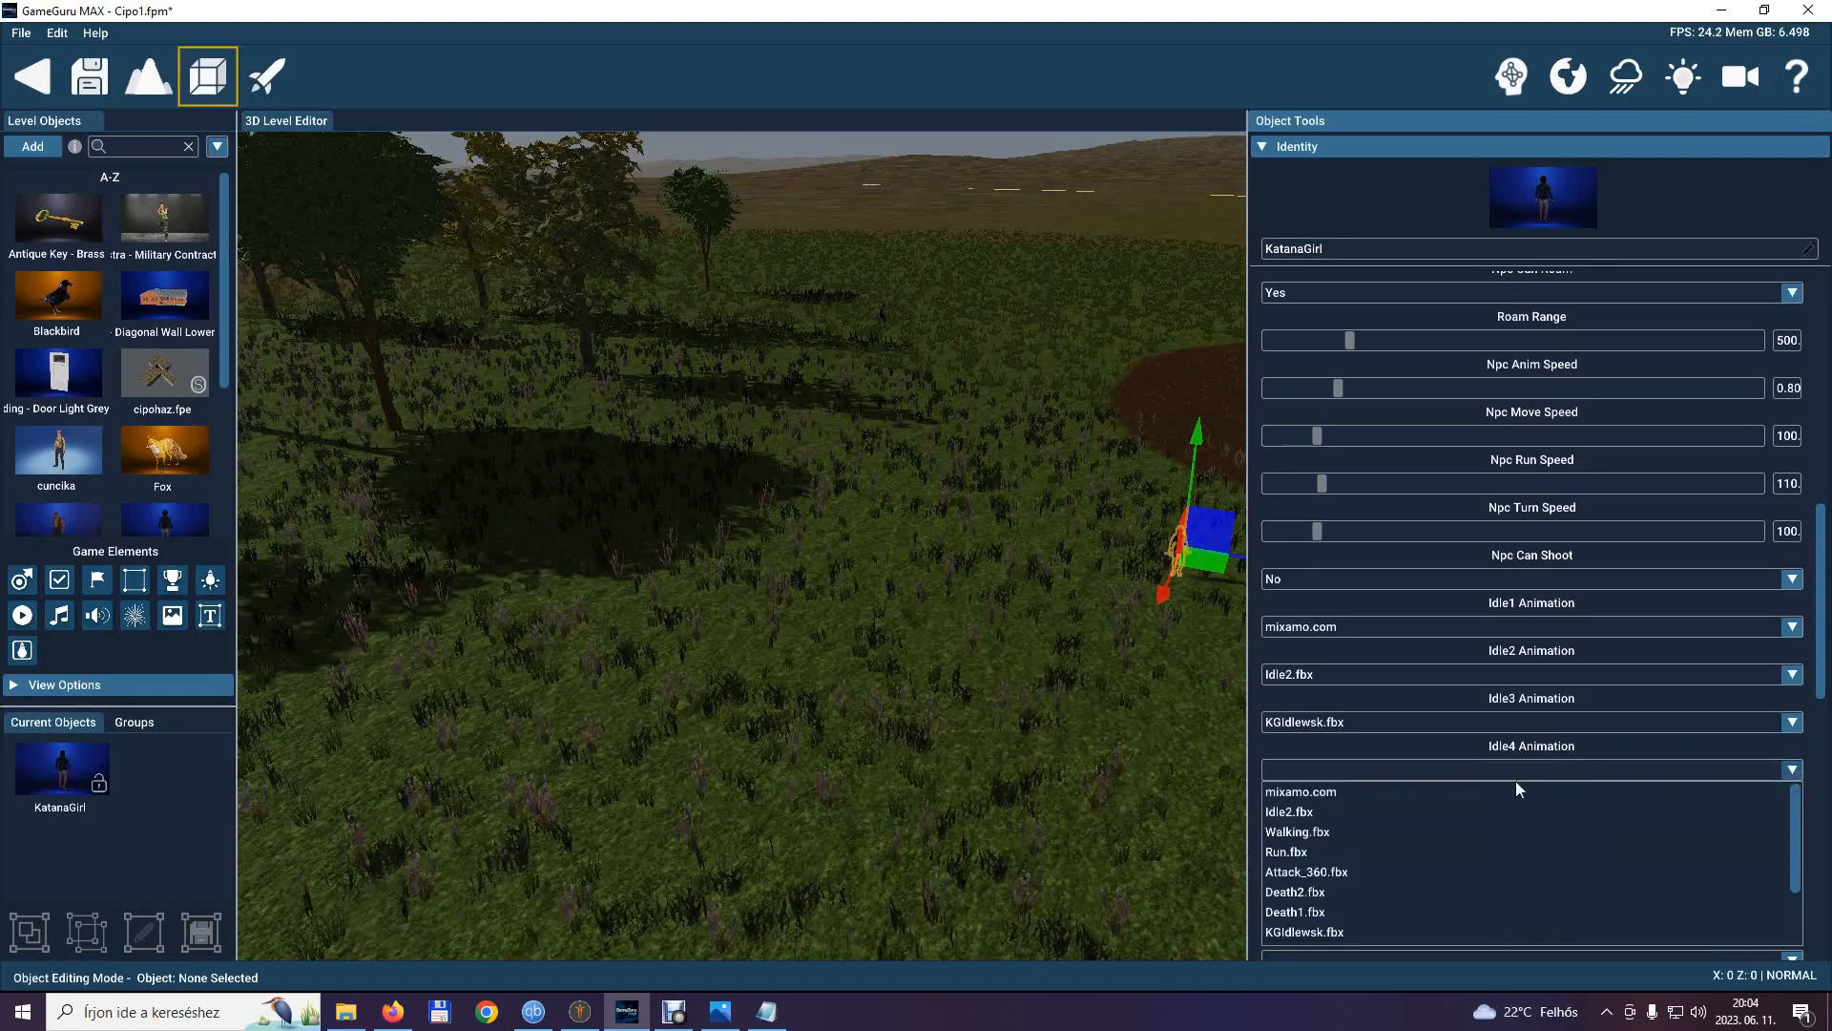
left_click(1346, 809)
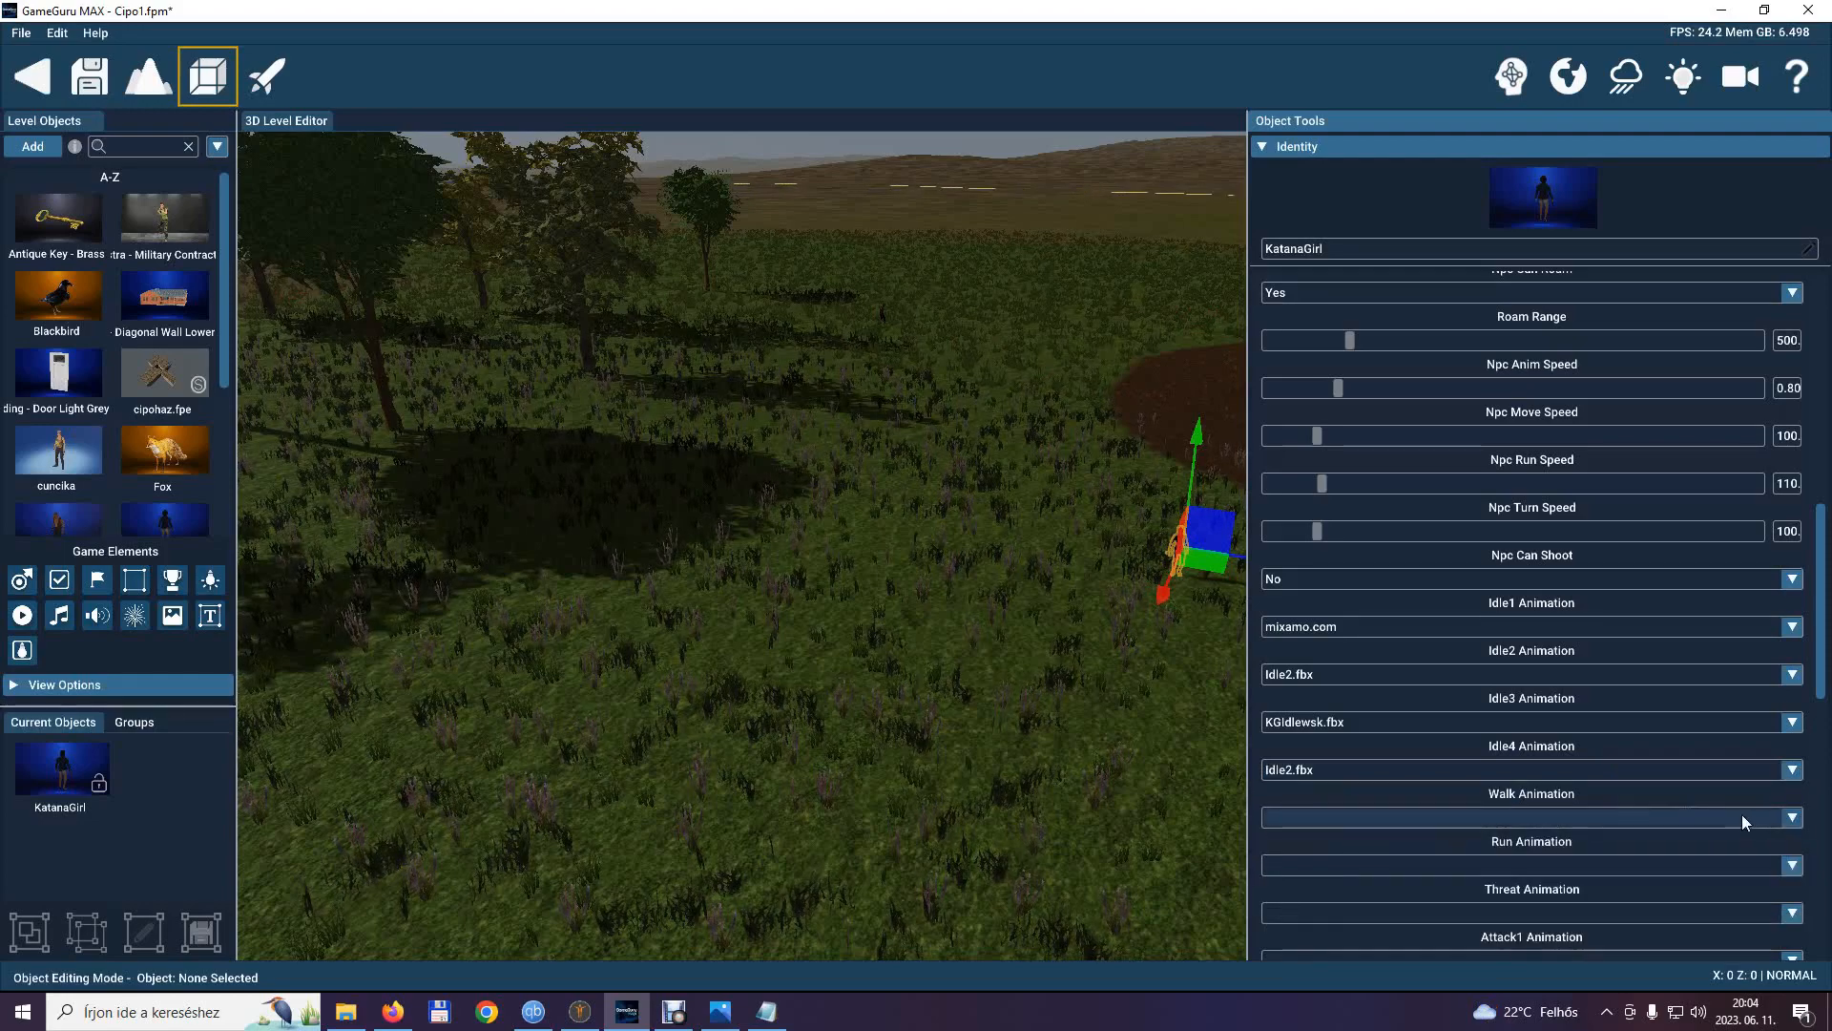
Set KatanaGirl's walk animation to Walking.fbx and her run animation to Run.fbx.
left_click(1793, 819)
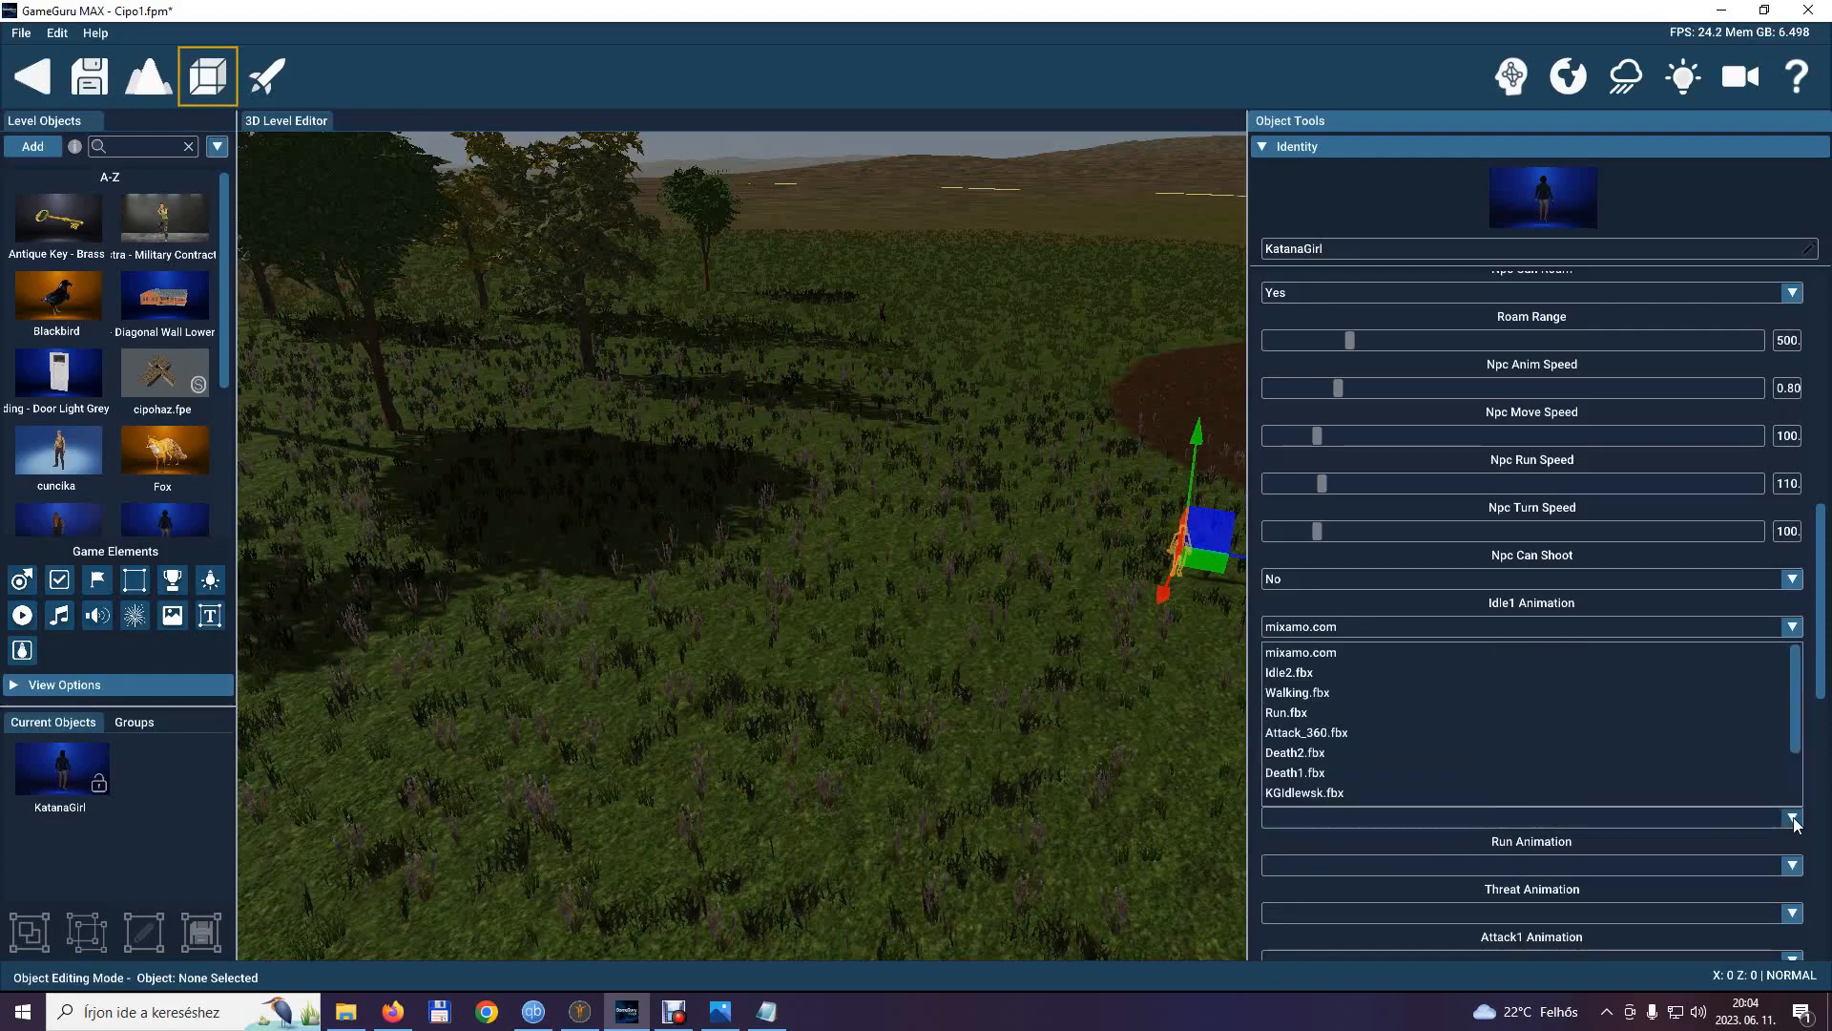
left_click(1303, 694)
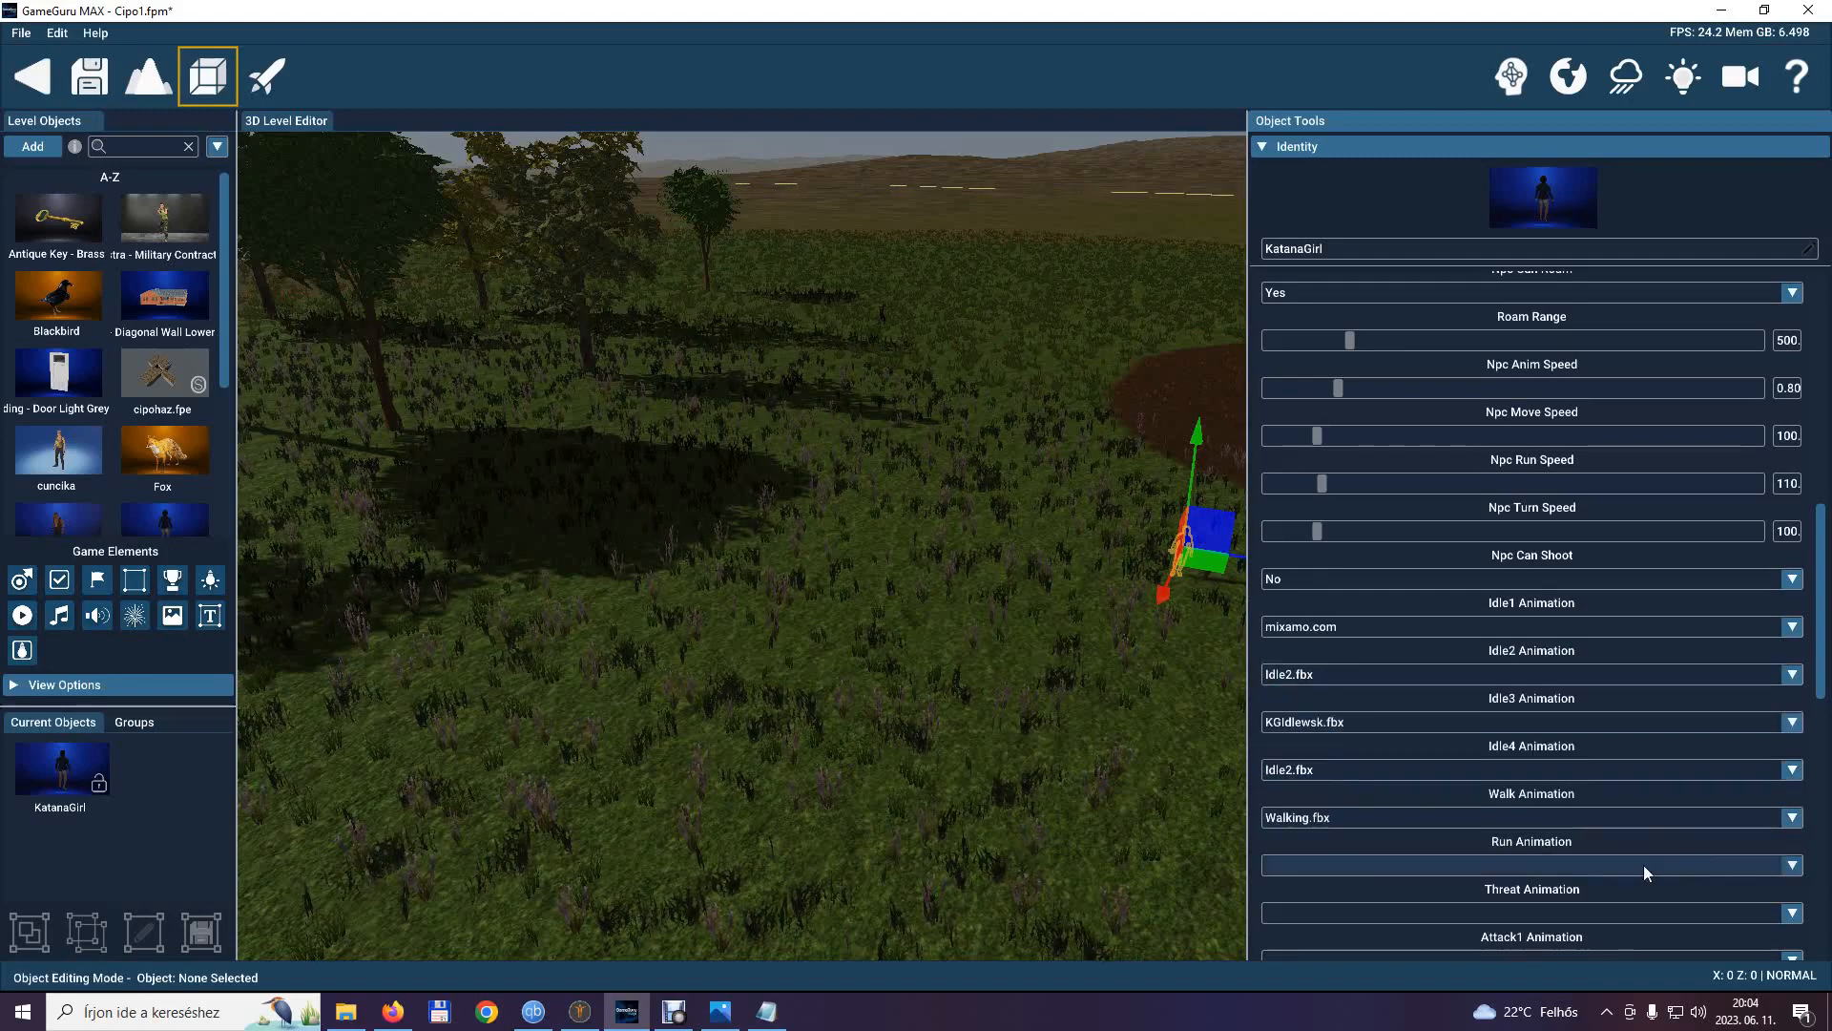
left_click(1794, 865)
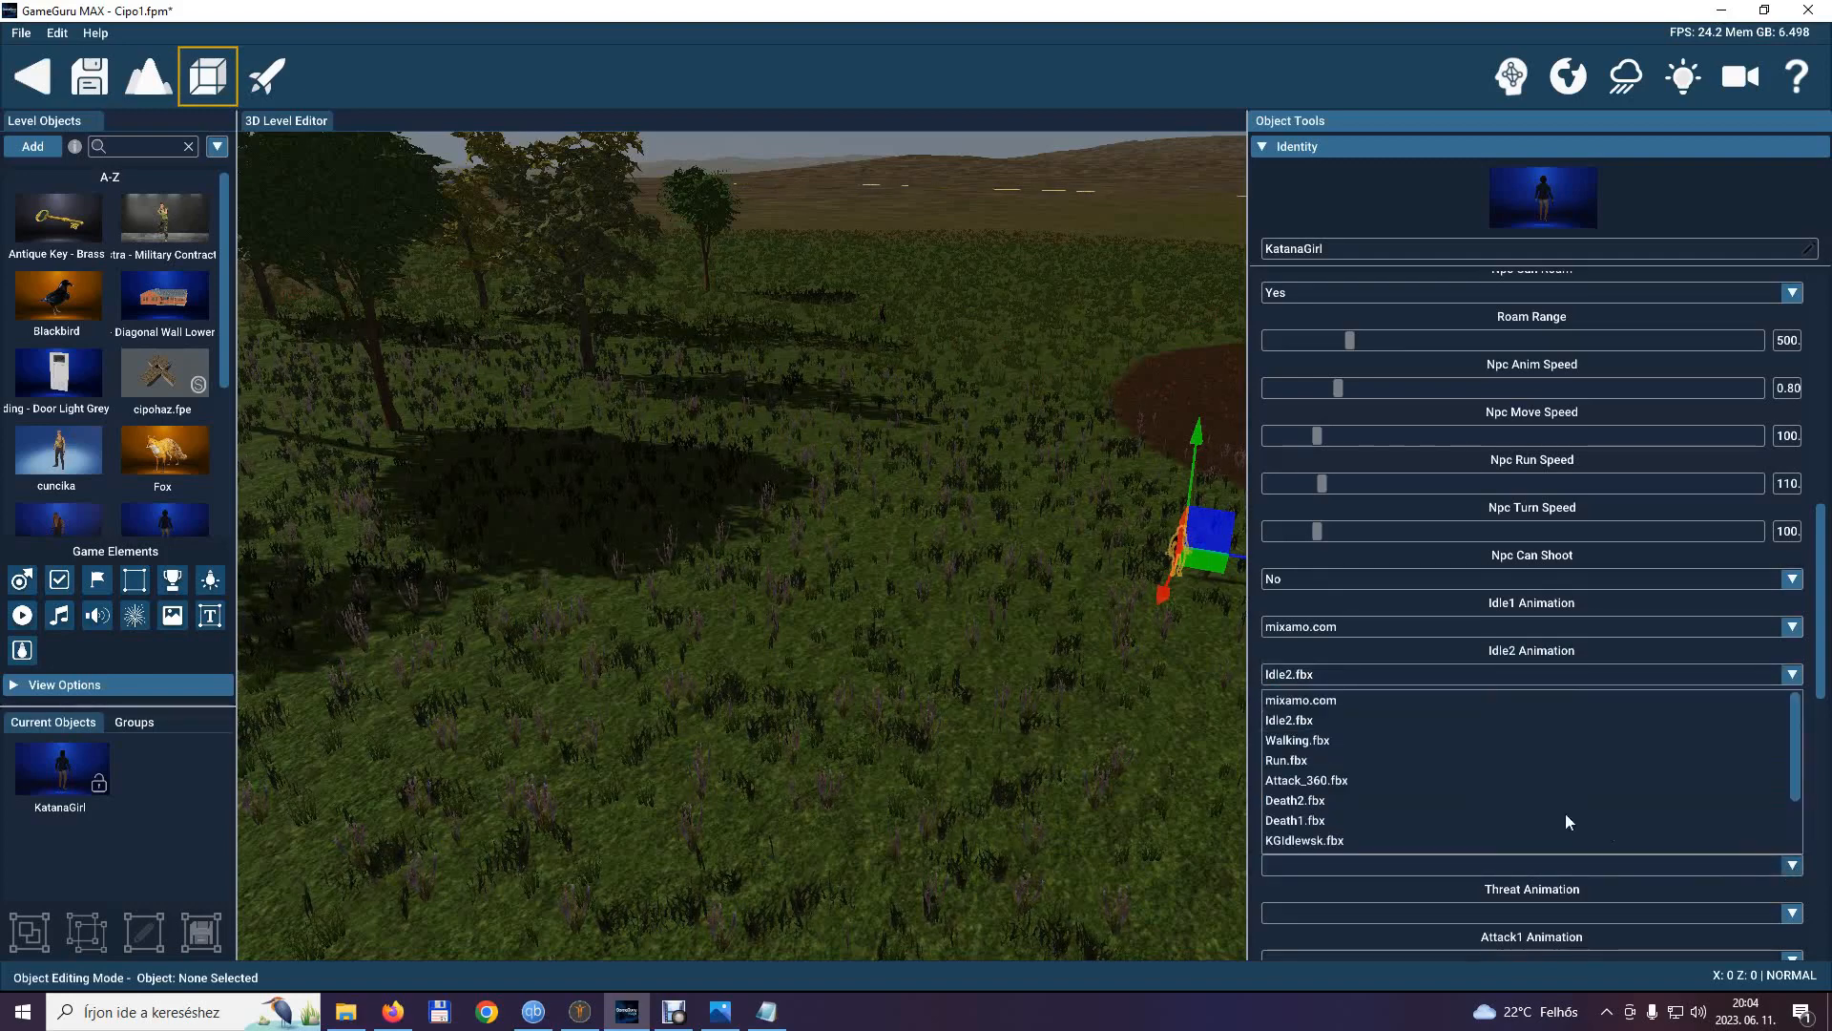
left_click(1380, 756)
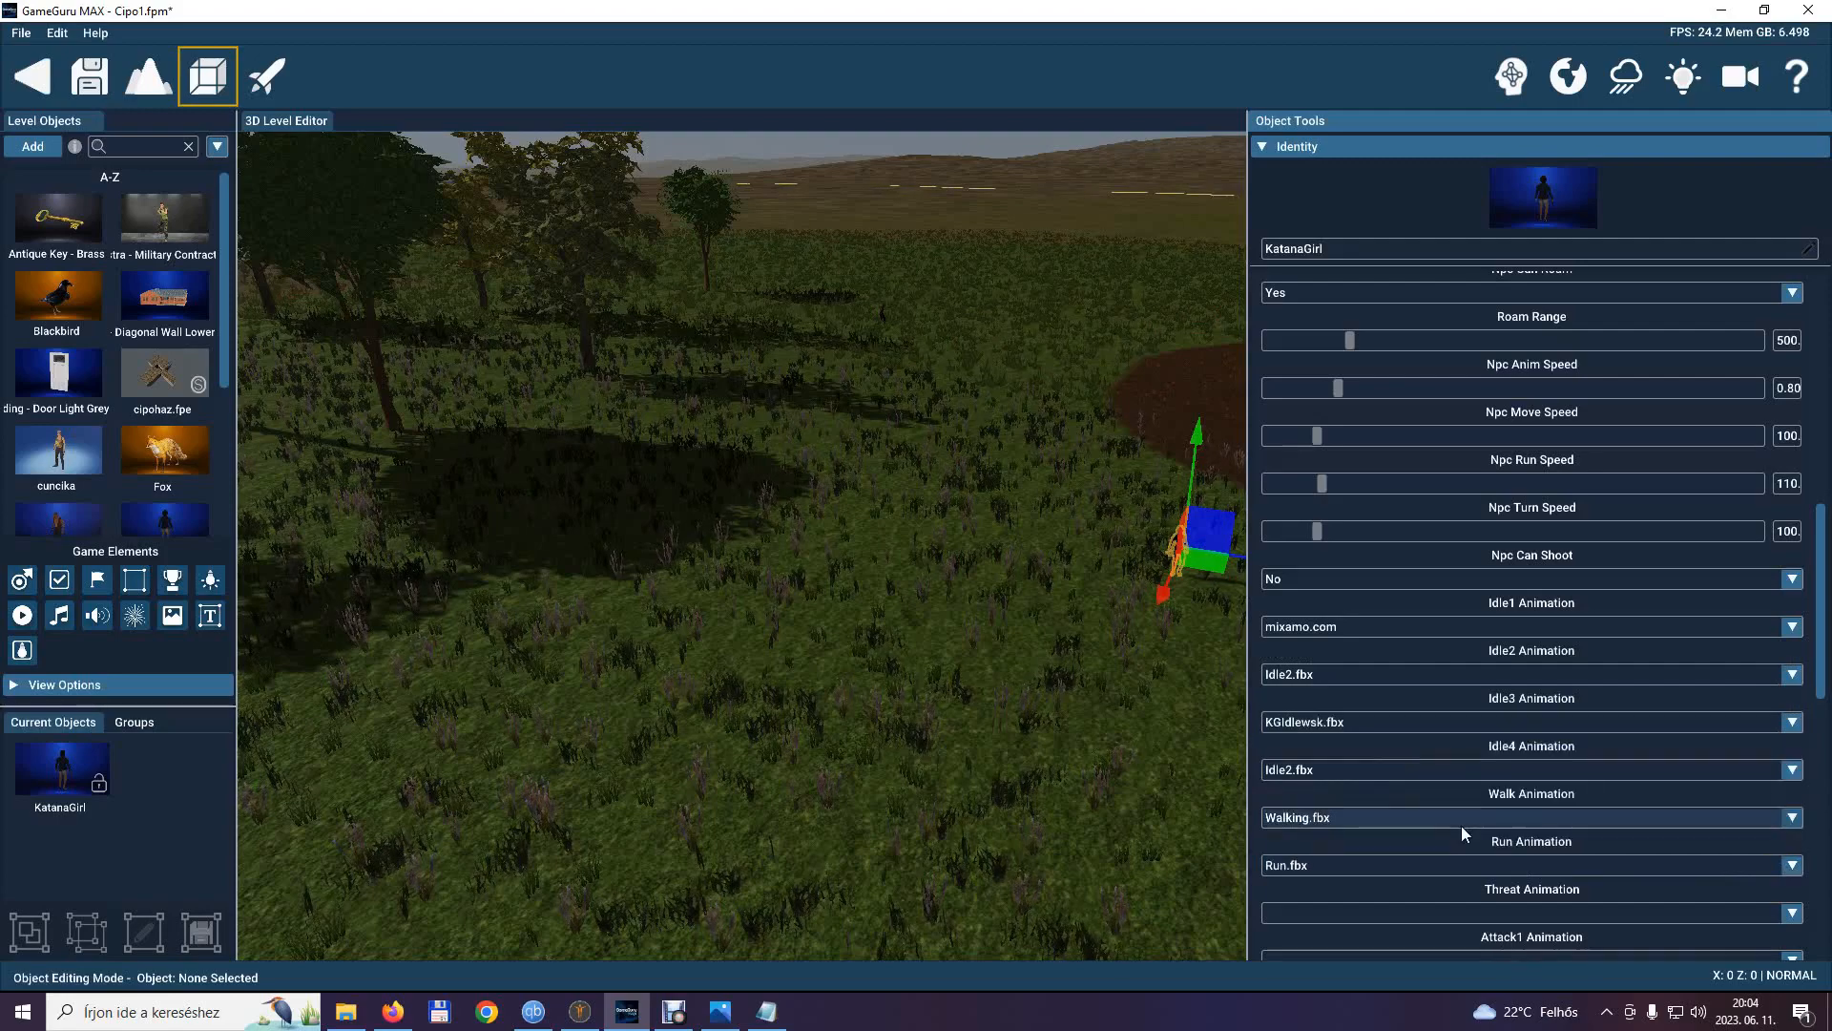
Assign KatanaGirl's attack animations: Attack_360.fbx for Attack1, Attack2.fbx for Attack2 and Attack3.fbx for Attack3.
scroll(1462, 832, "down", 3)
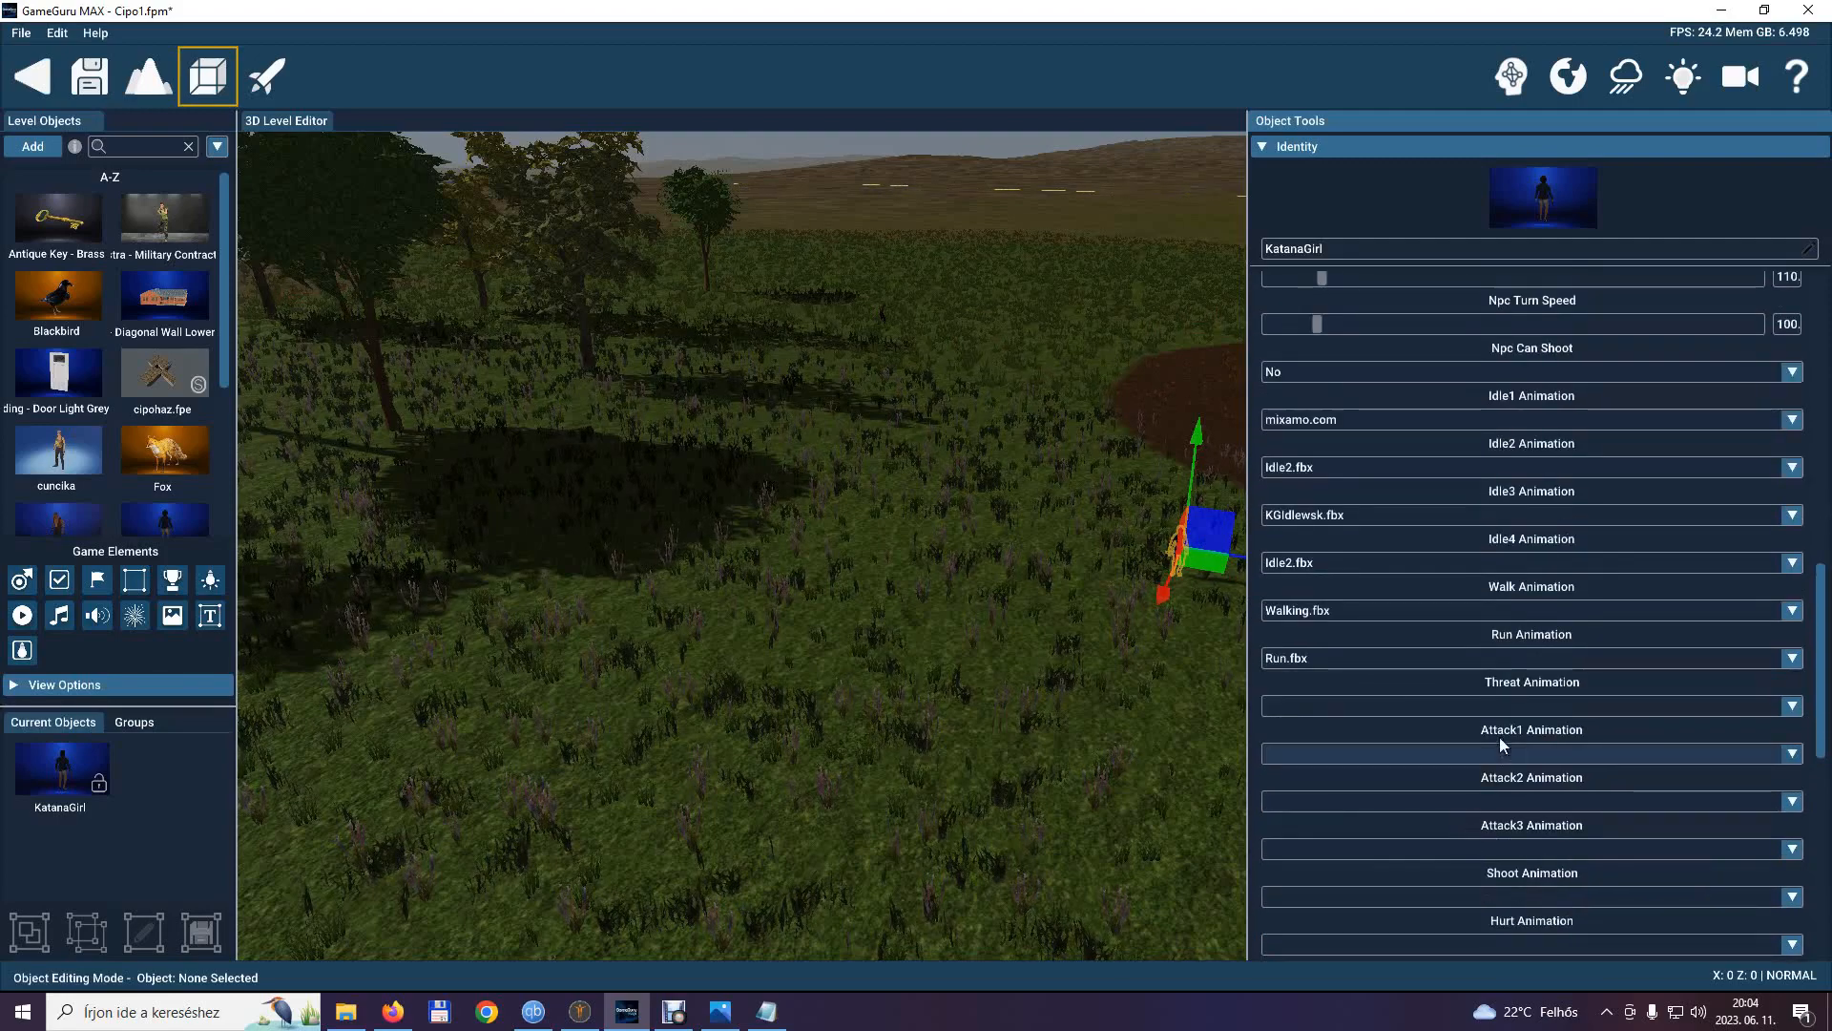
left_click(1794, 754)
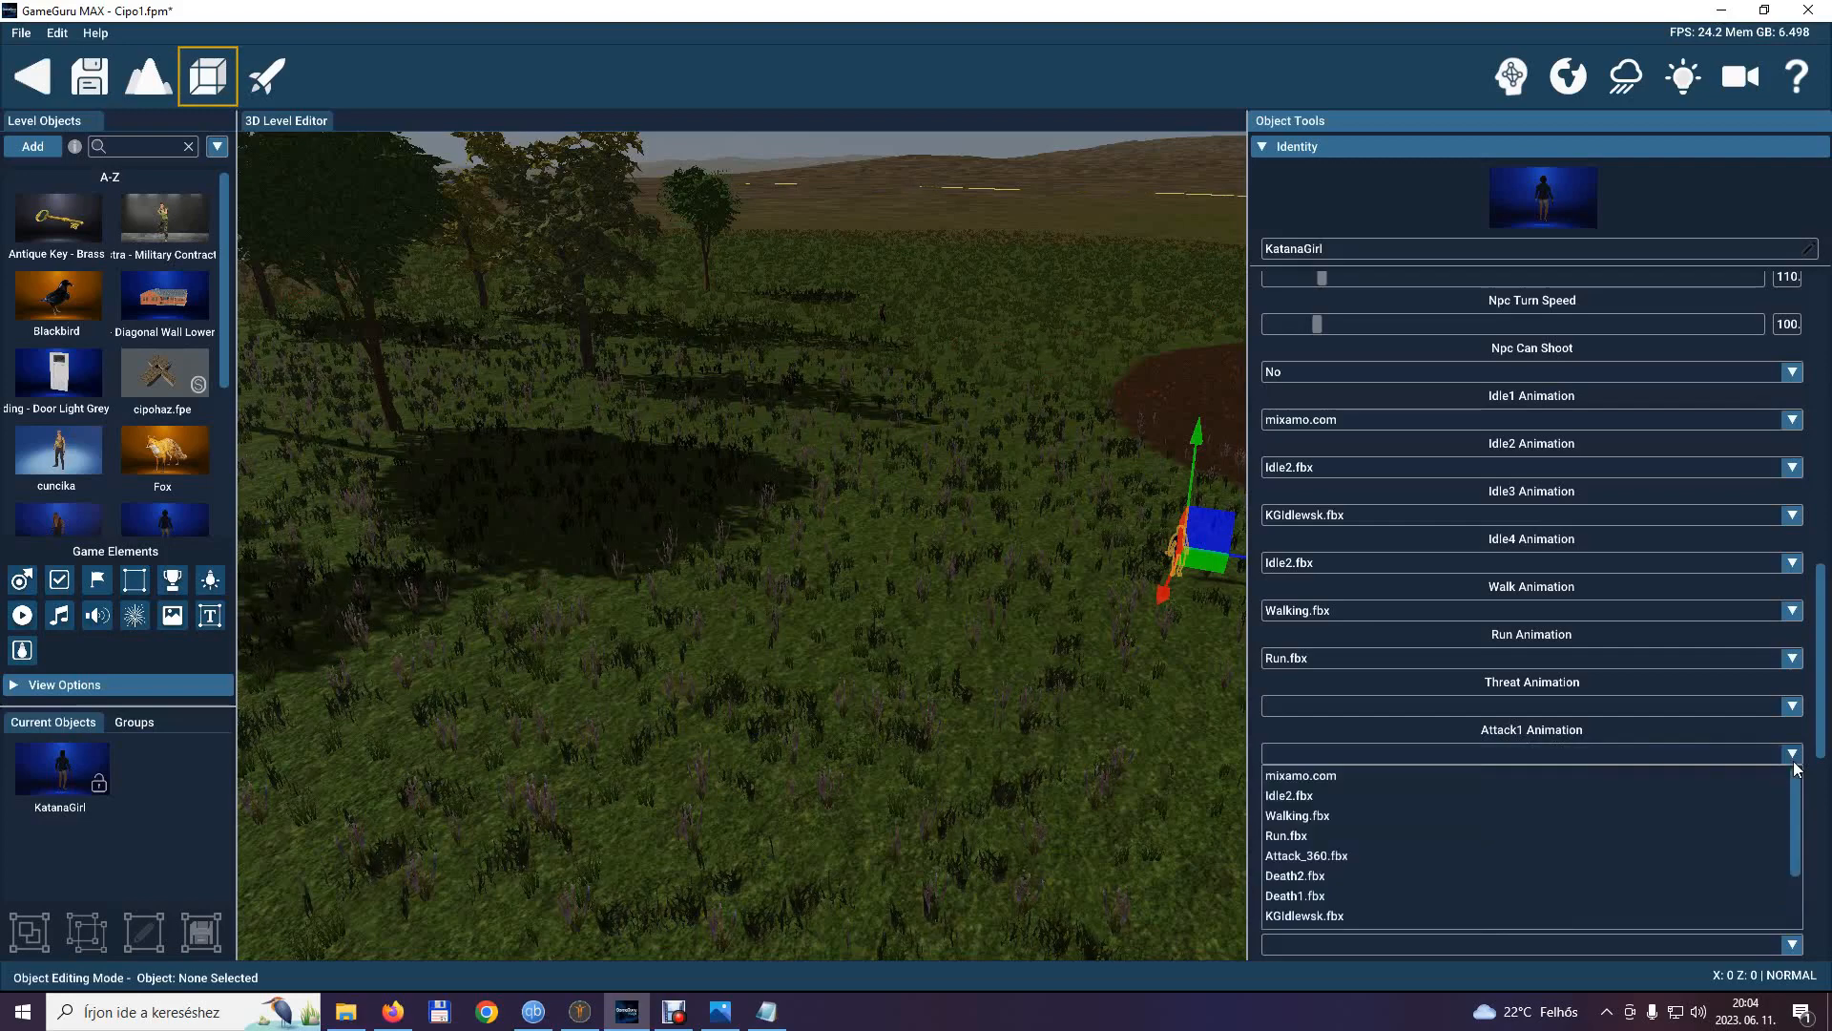
left_click(1361, 857)
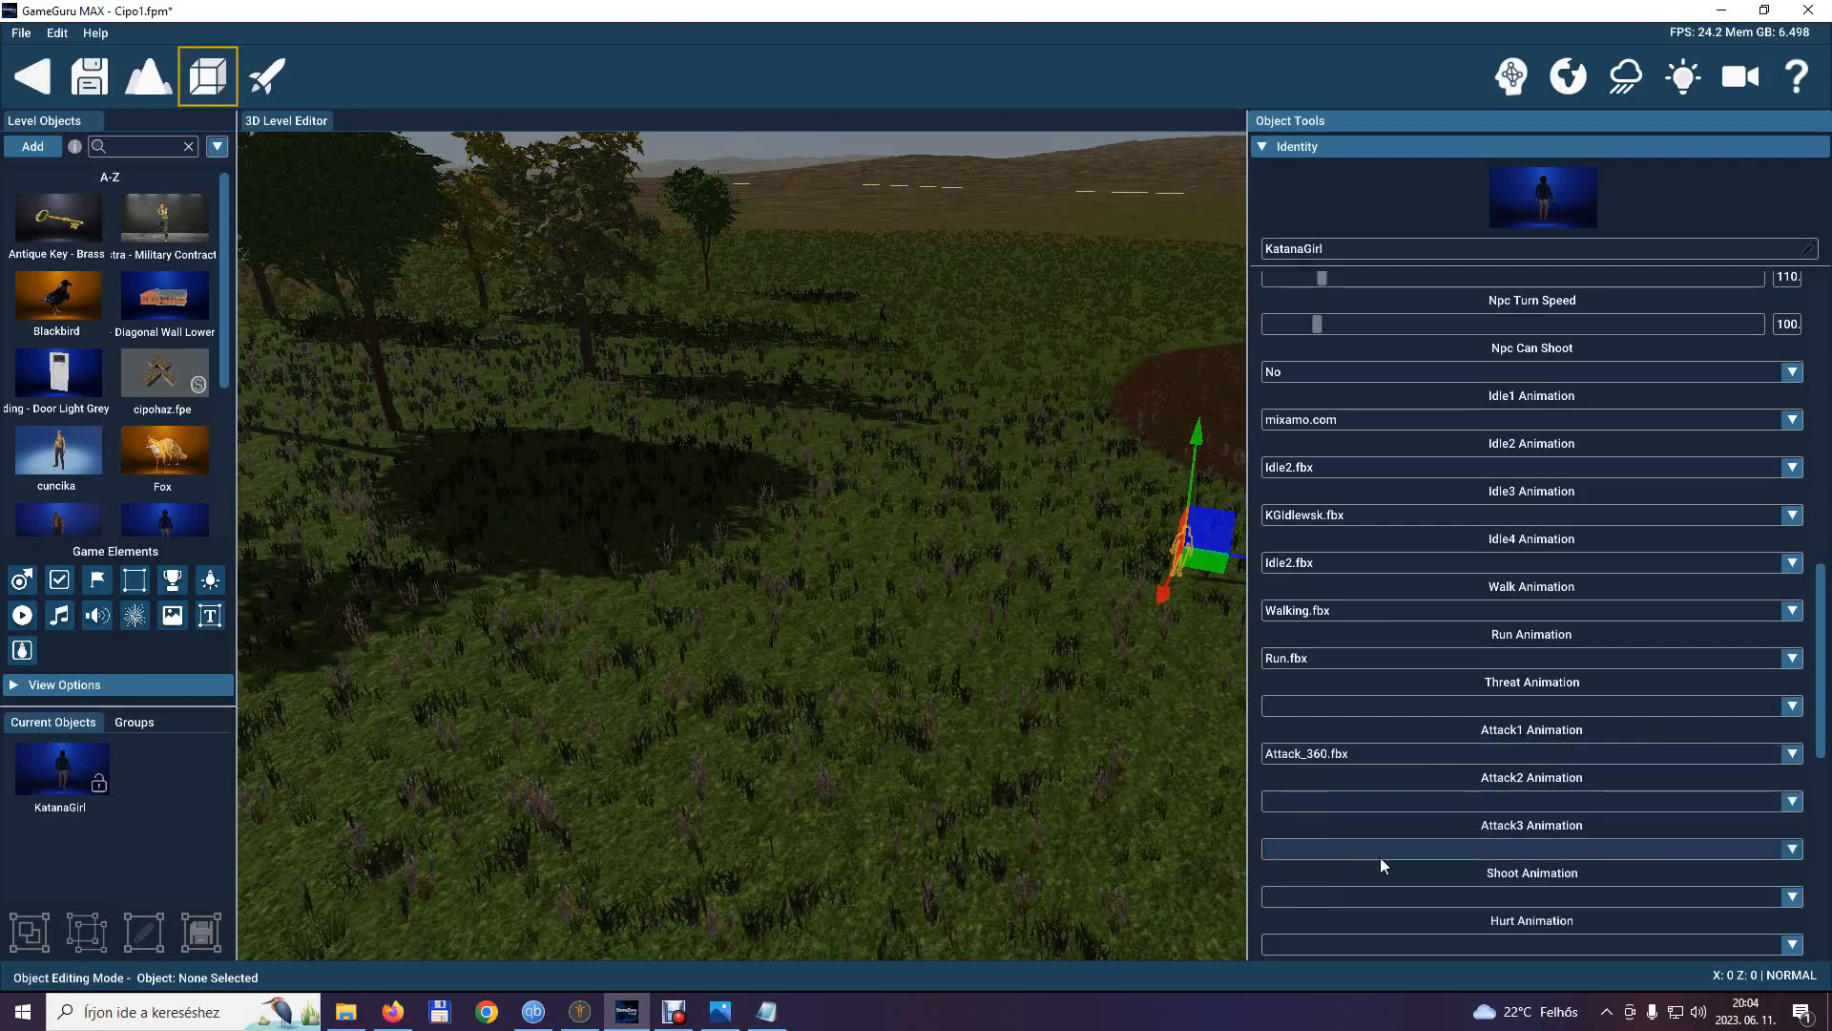
left_click(1786, 802)
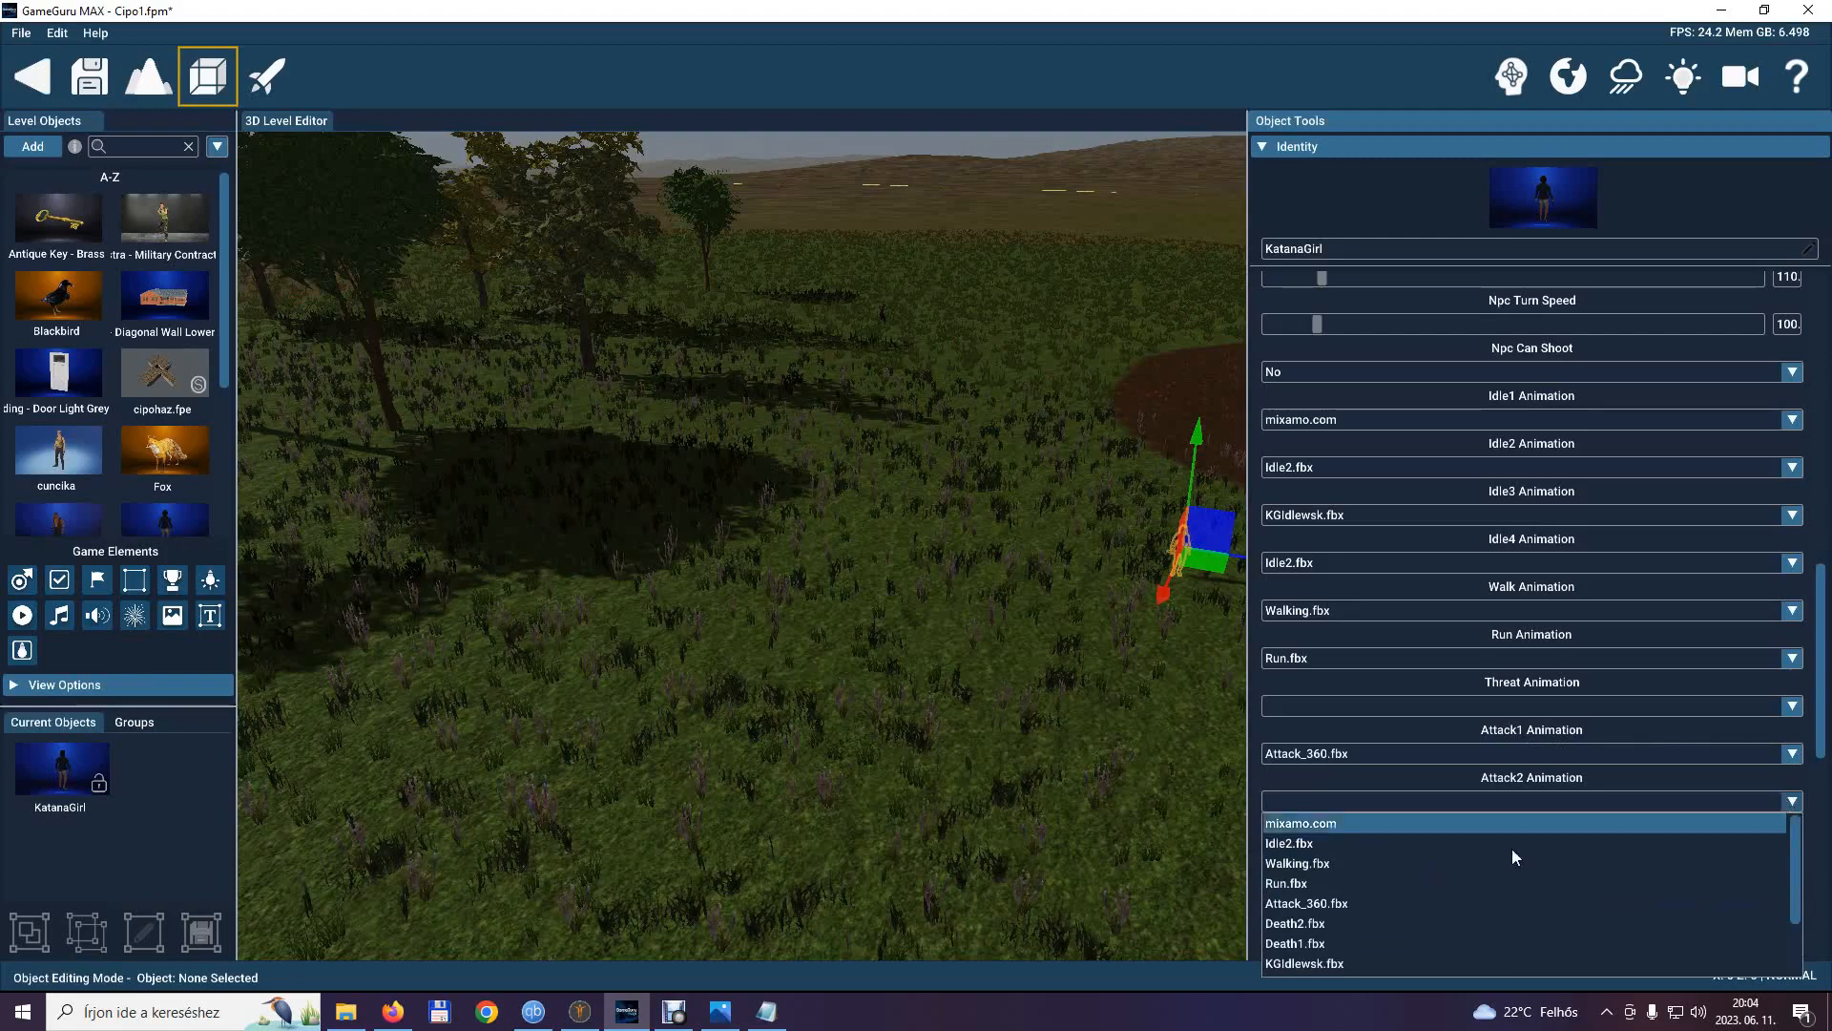
scroll(1376, 906, "down", 2)
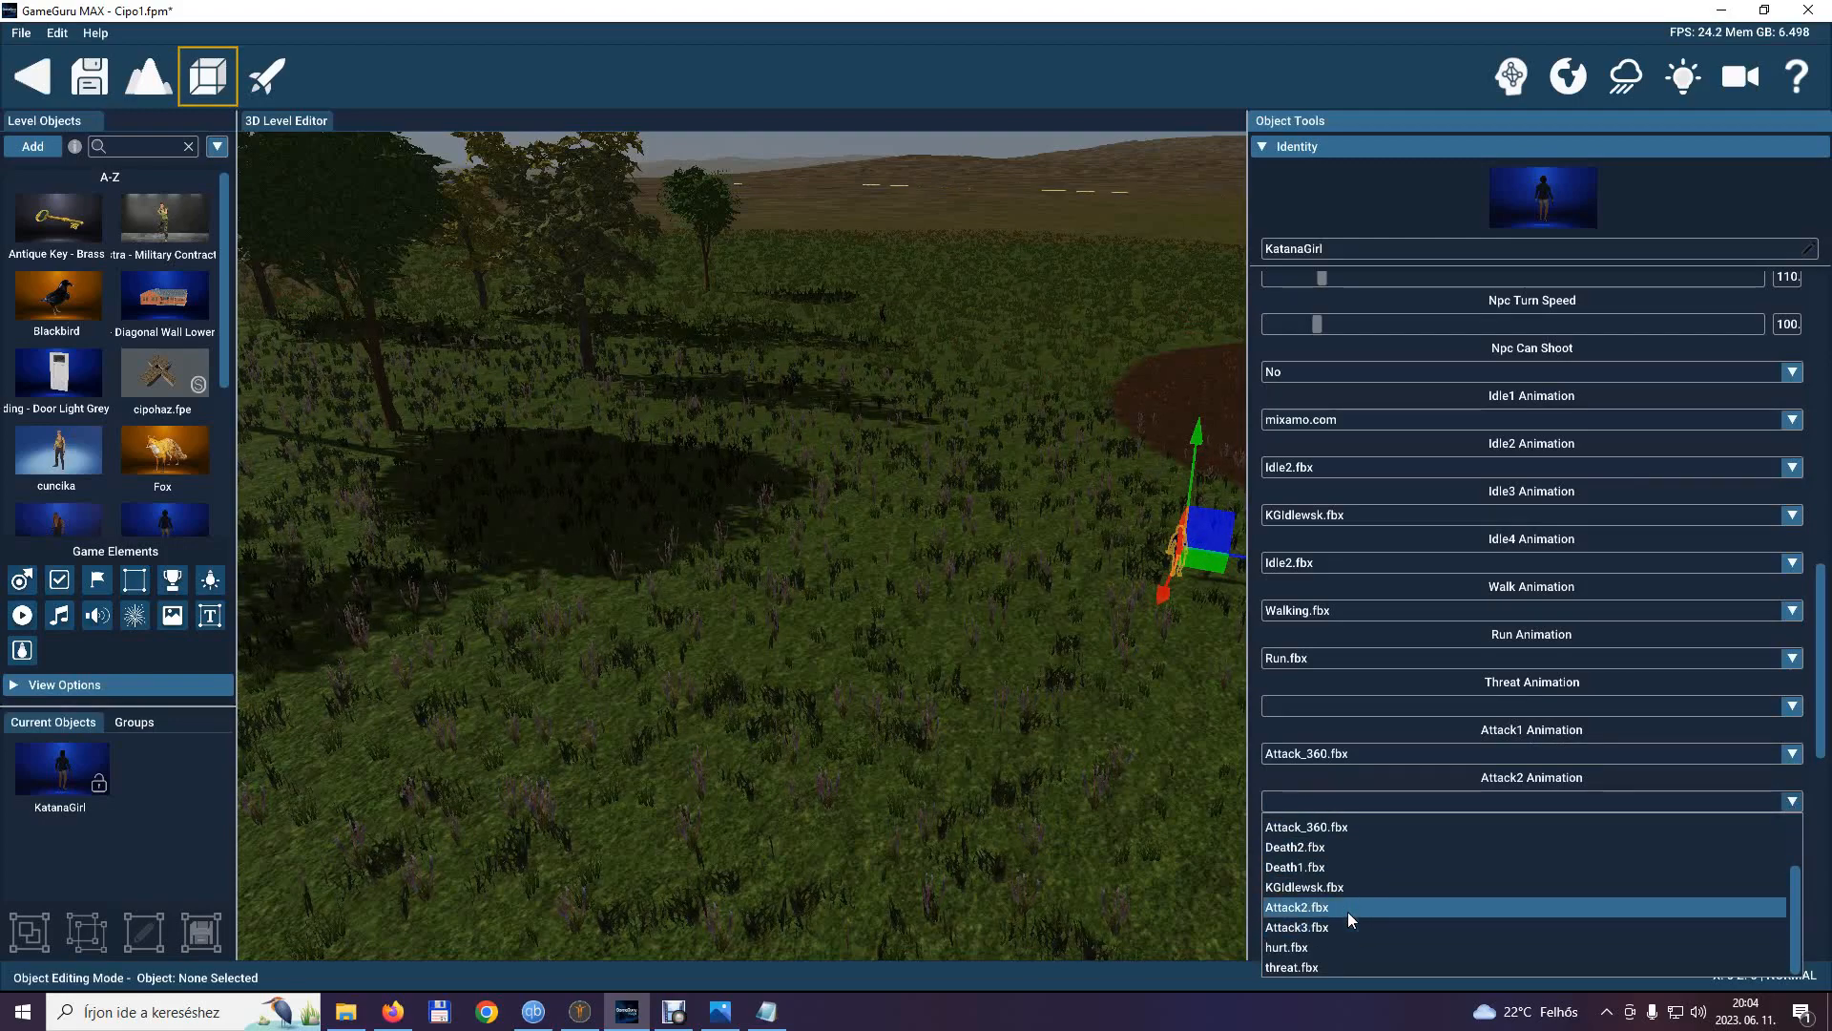
left_click(1347, 906)
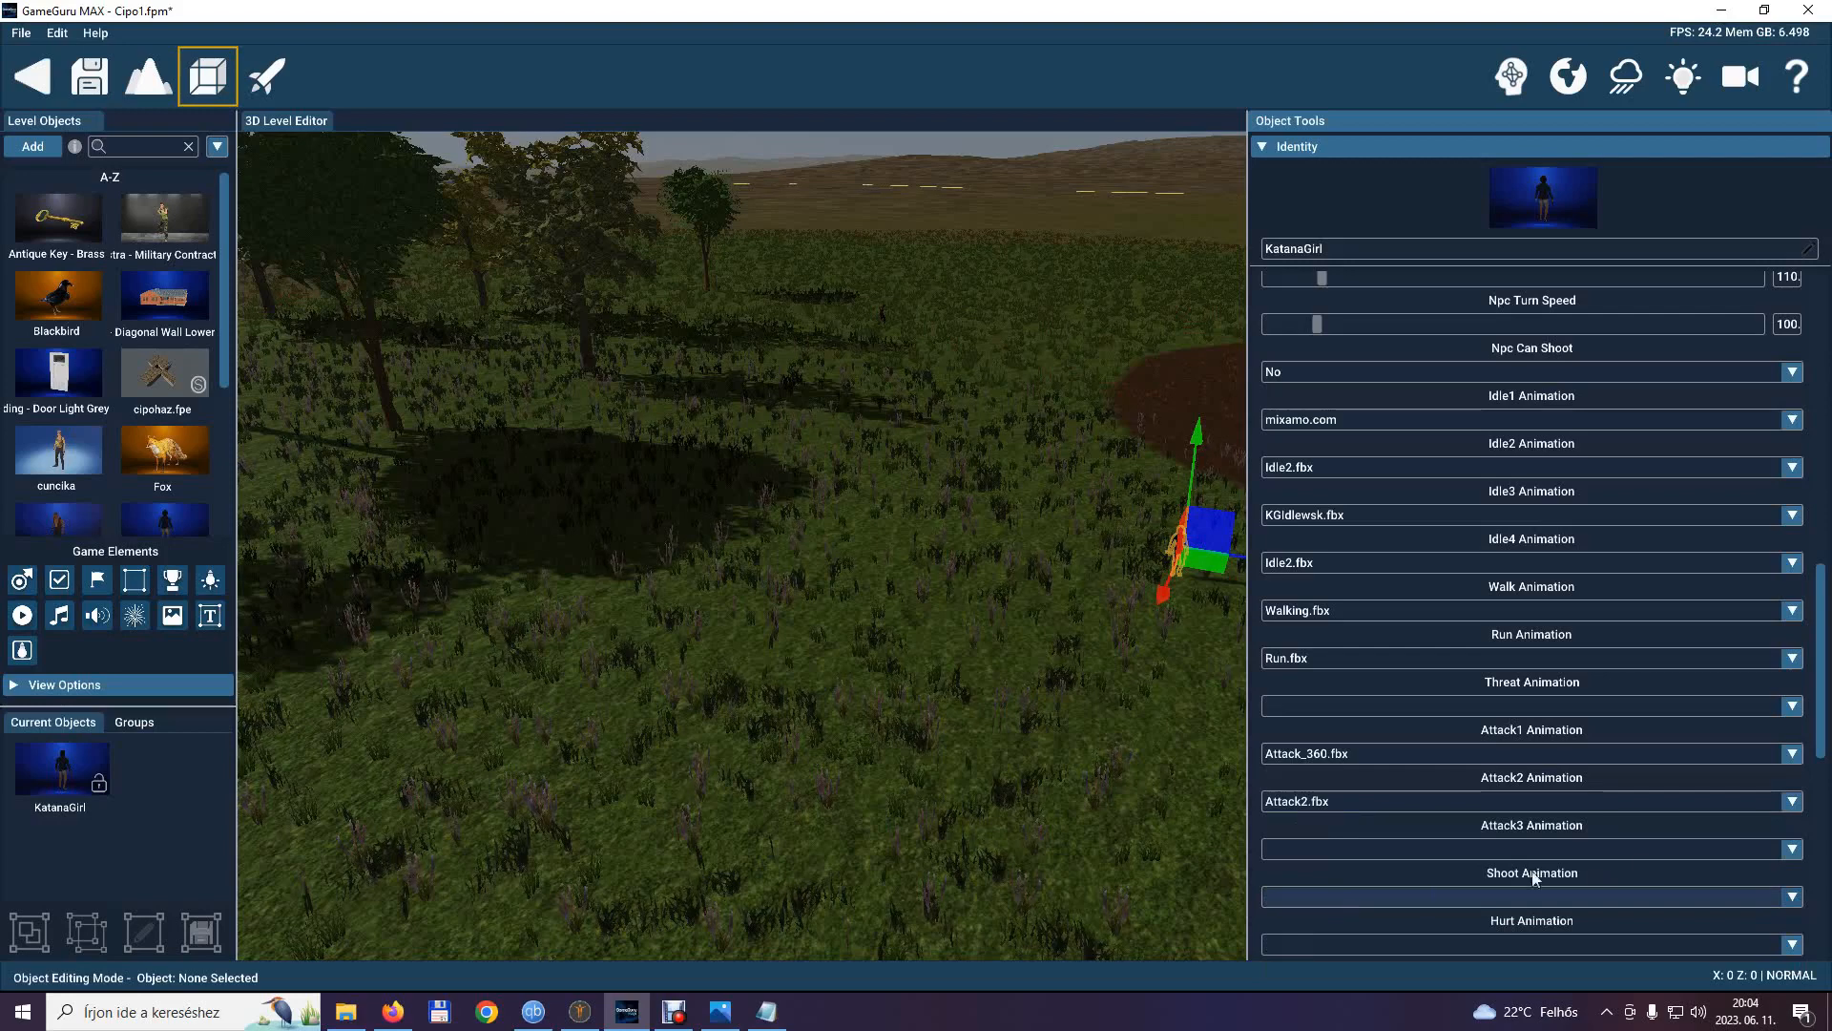
left_click(1798, 851)
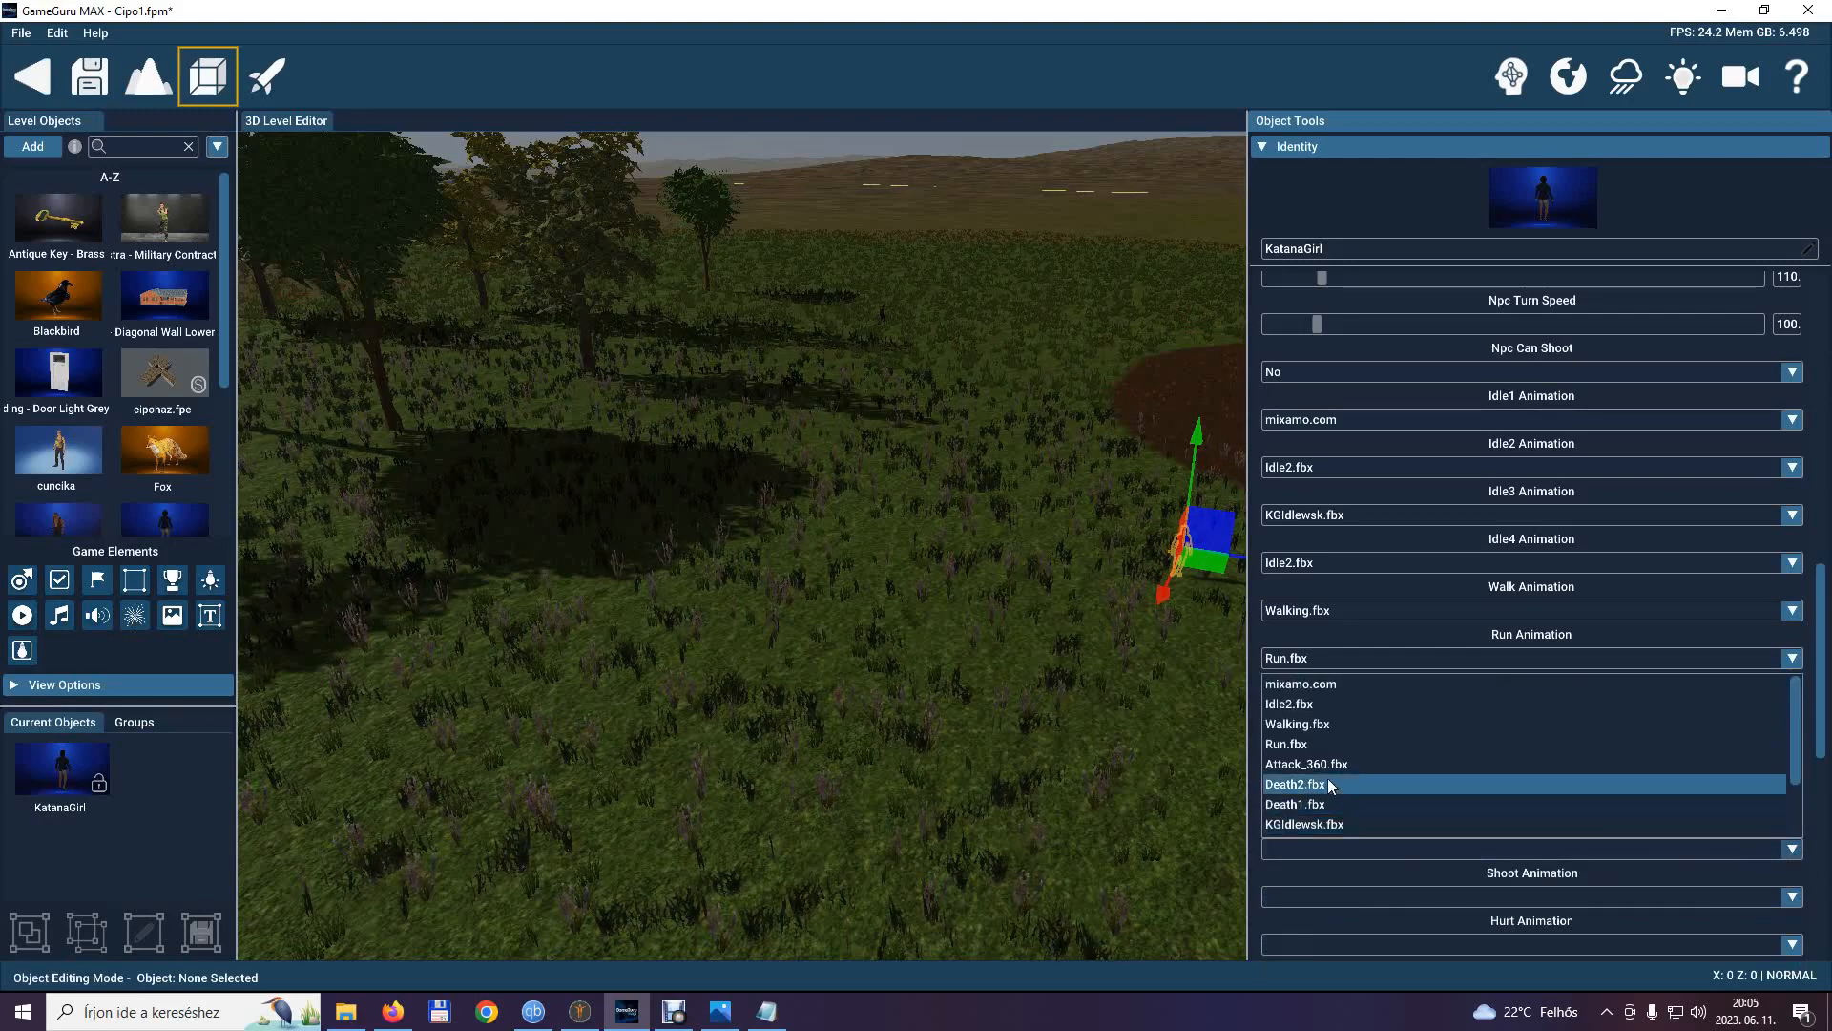
scroll(1327, 821, "down", 2)
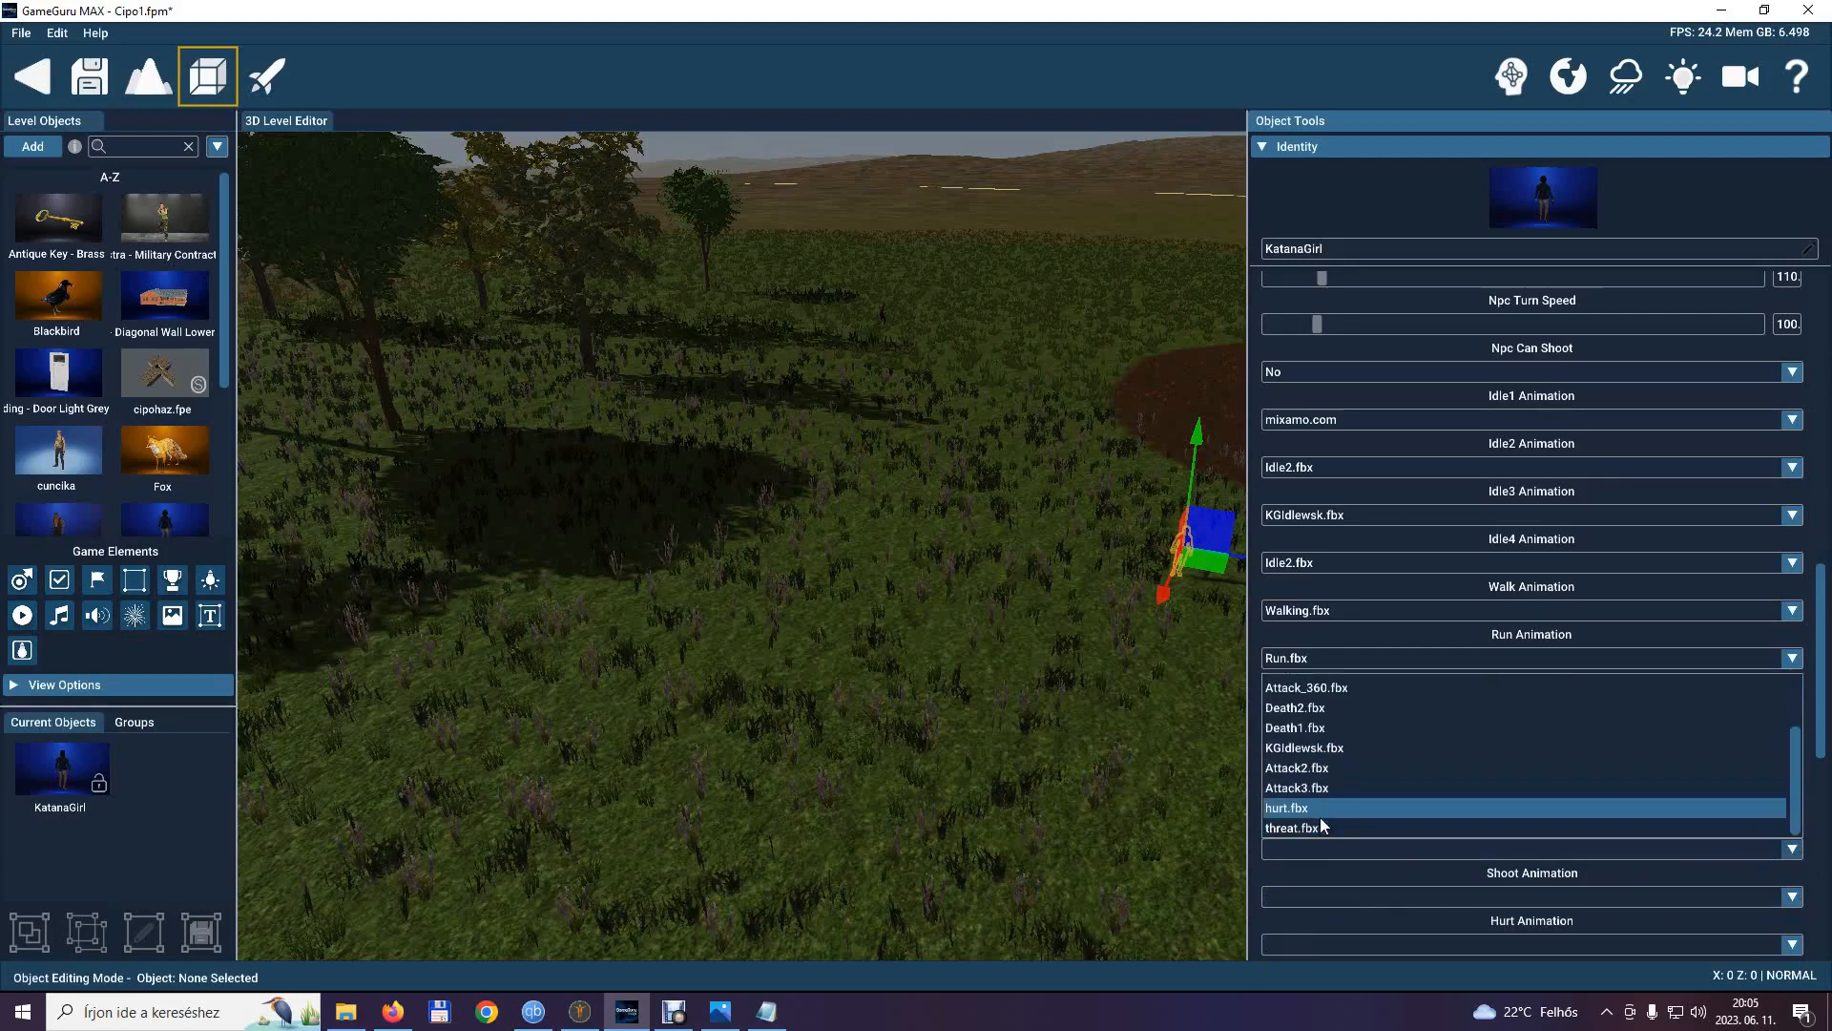
left_click(1321, 788)
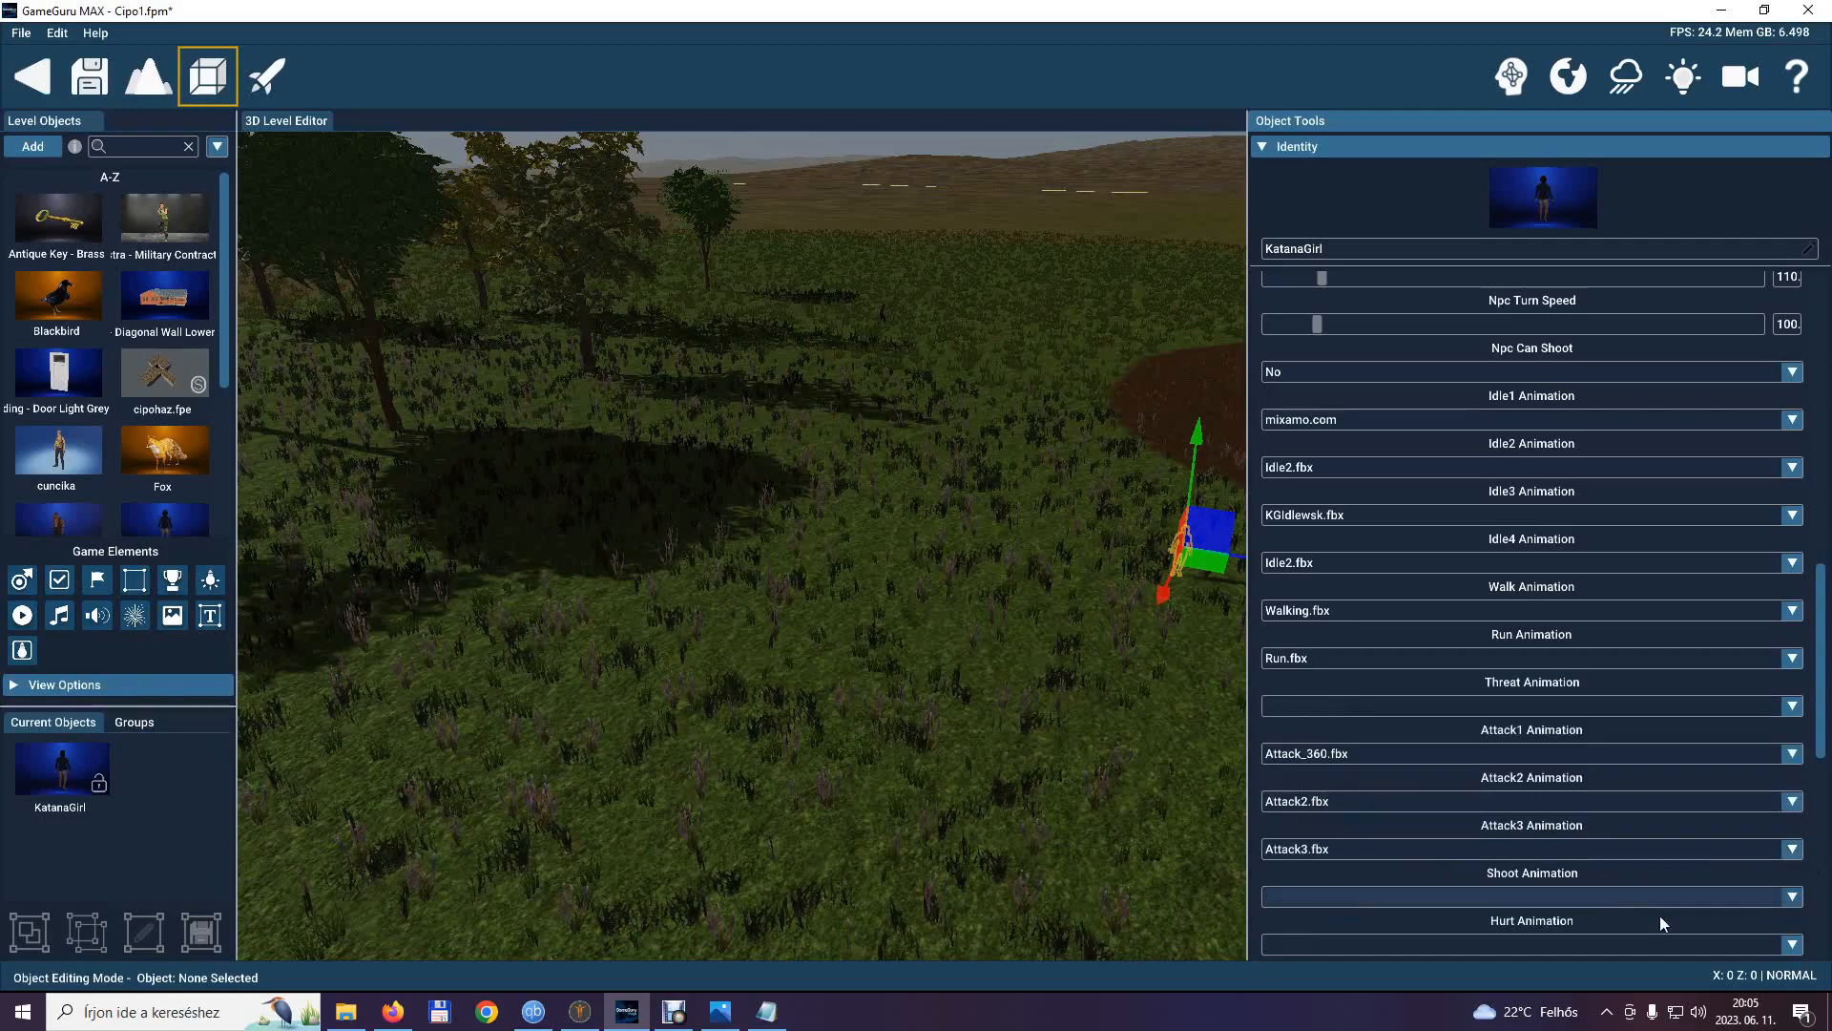
Set KatanaGirl's hurt animation to hurt.fbx, leaving the shoot animation empty.
scroll(1733, 901, "down", 1)
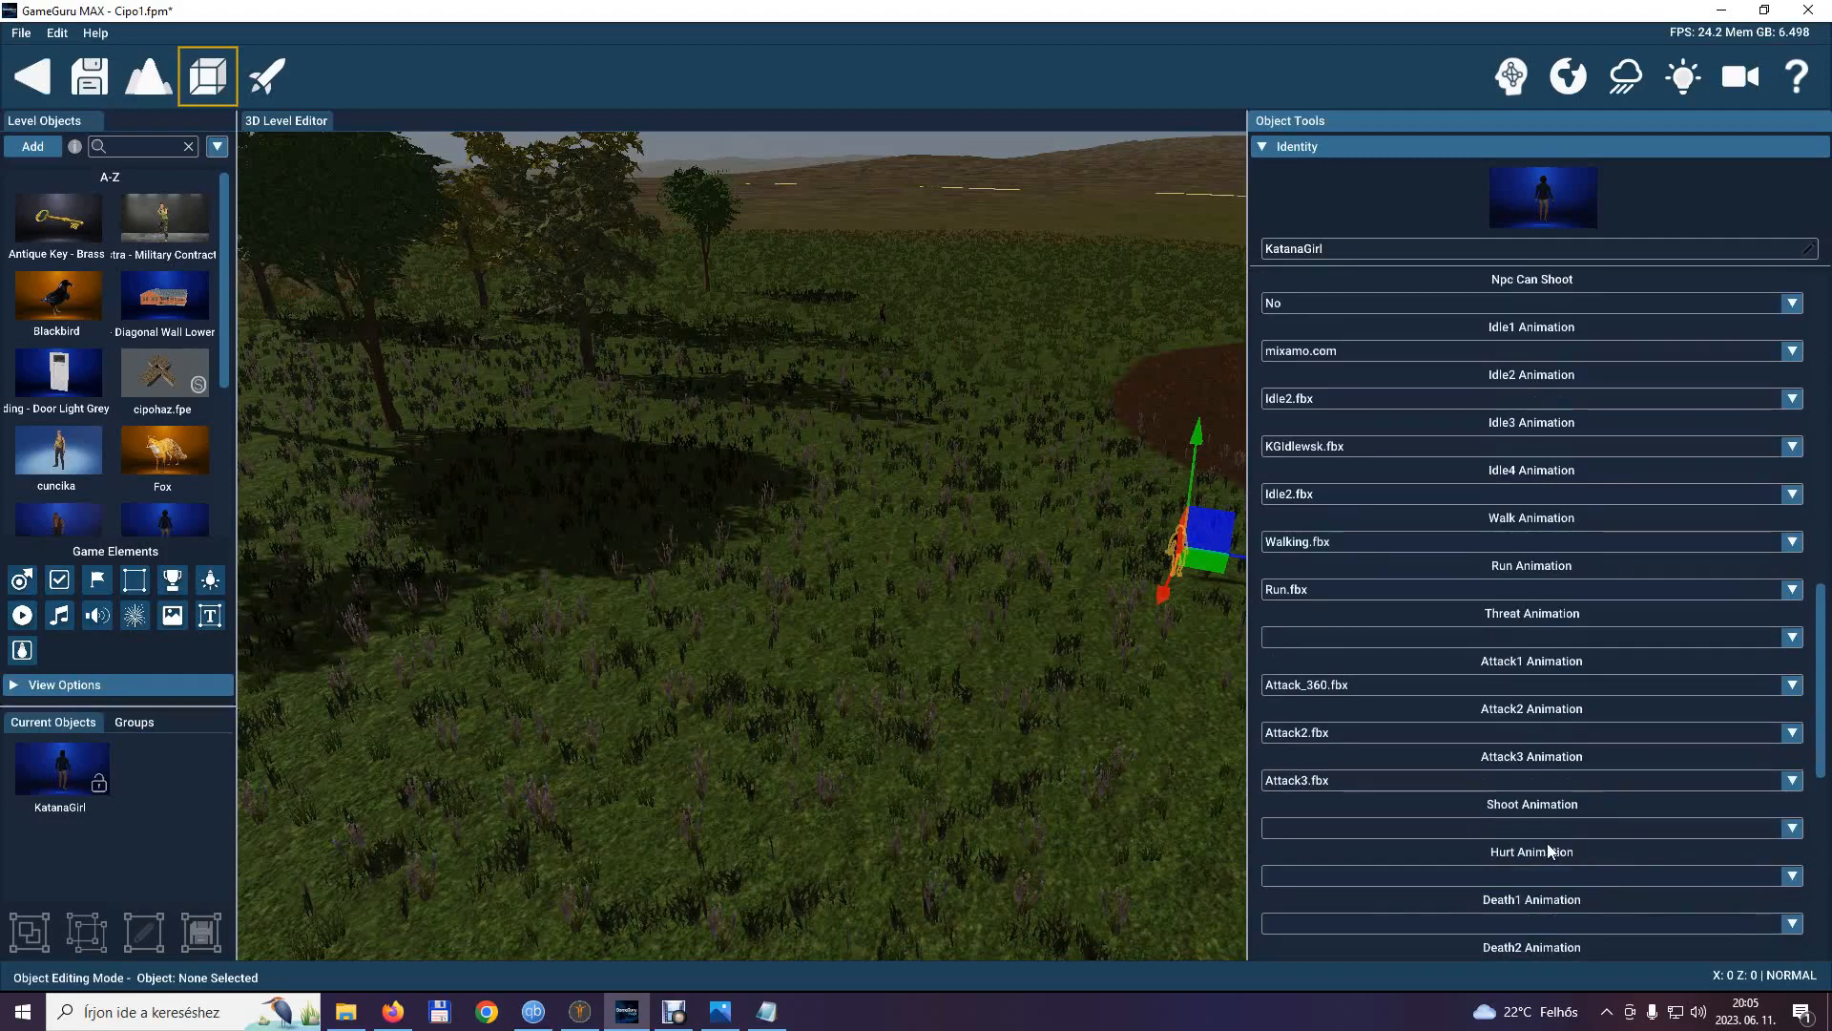
left_click(1794, 876)
scroll(1327, 806, "down", 2)
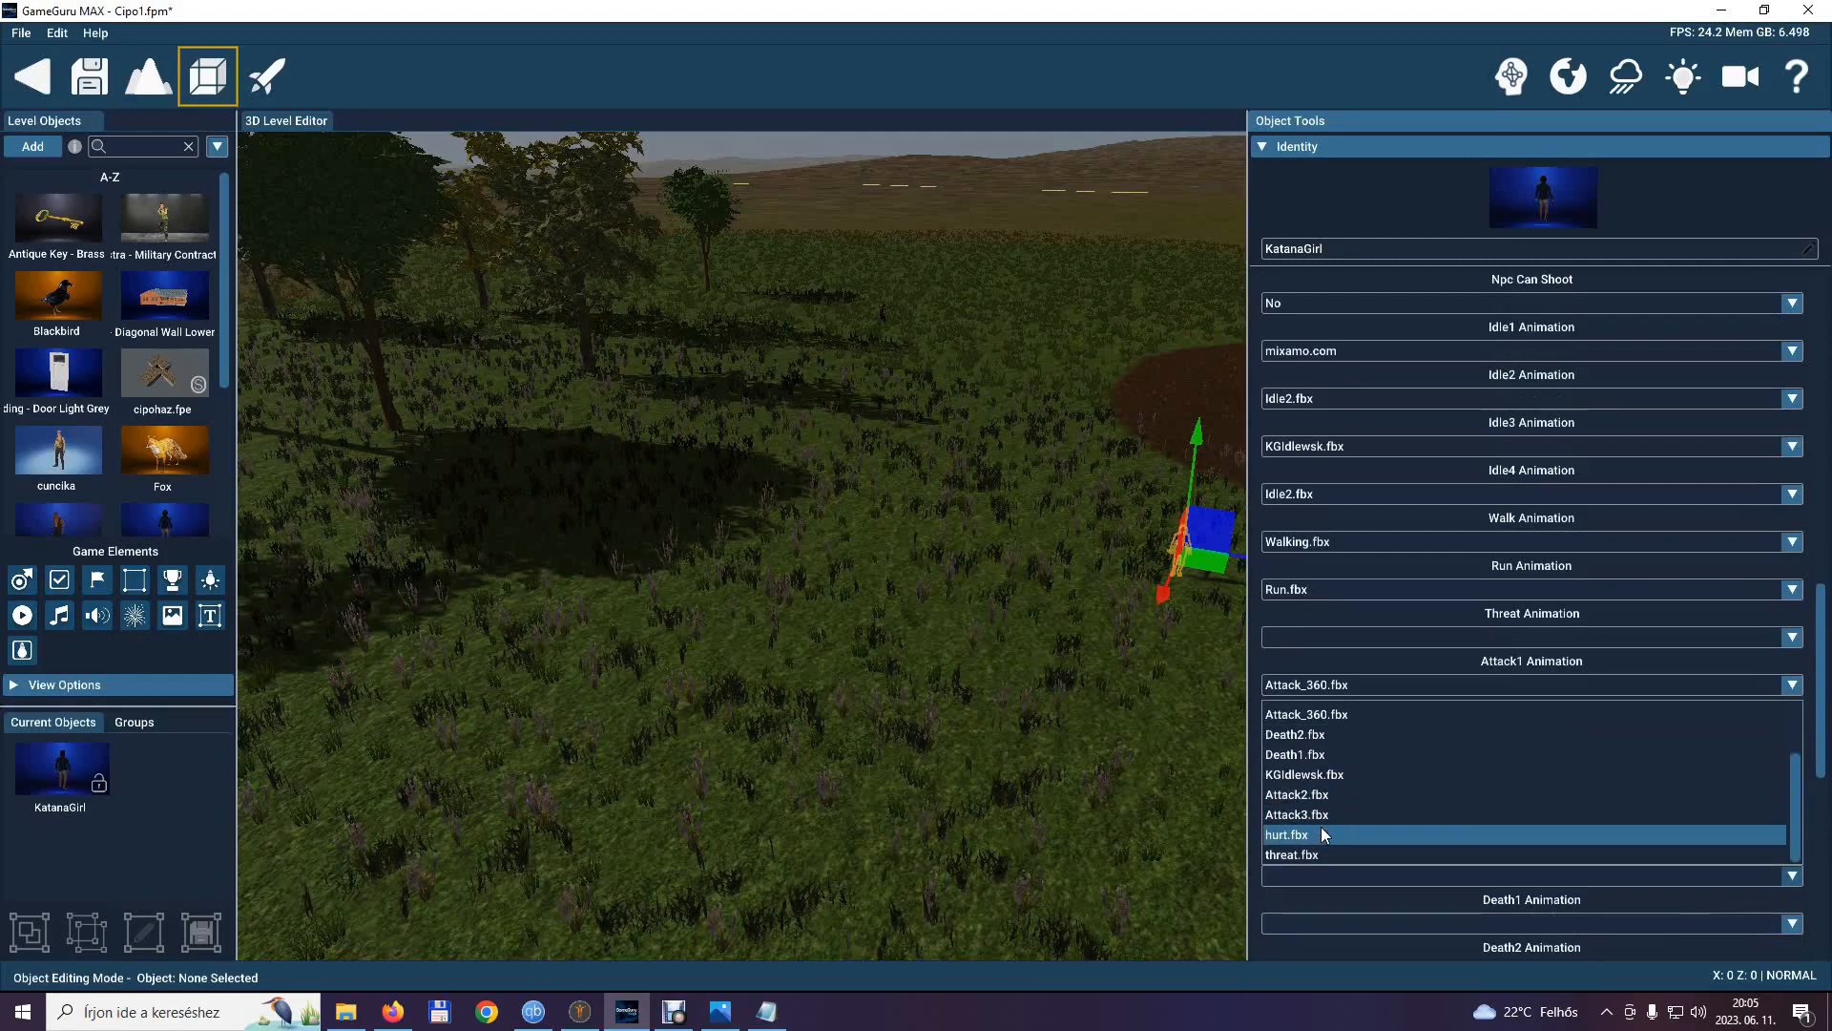
left_click(1324, 834)
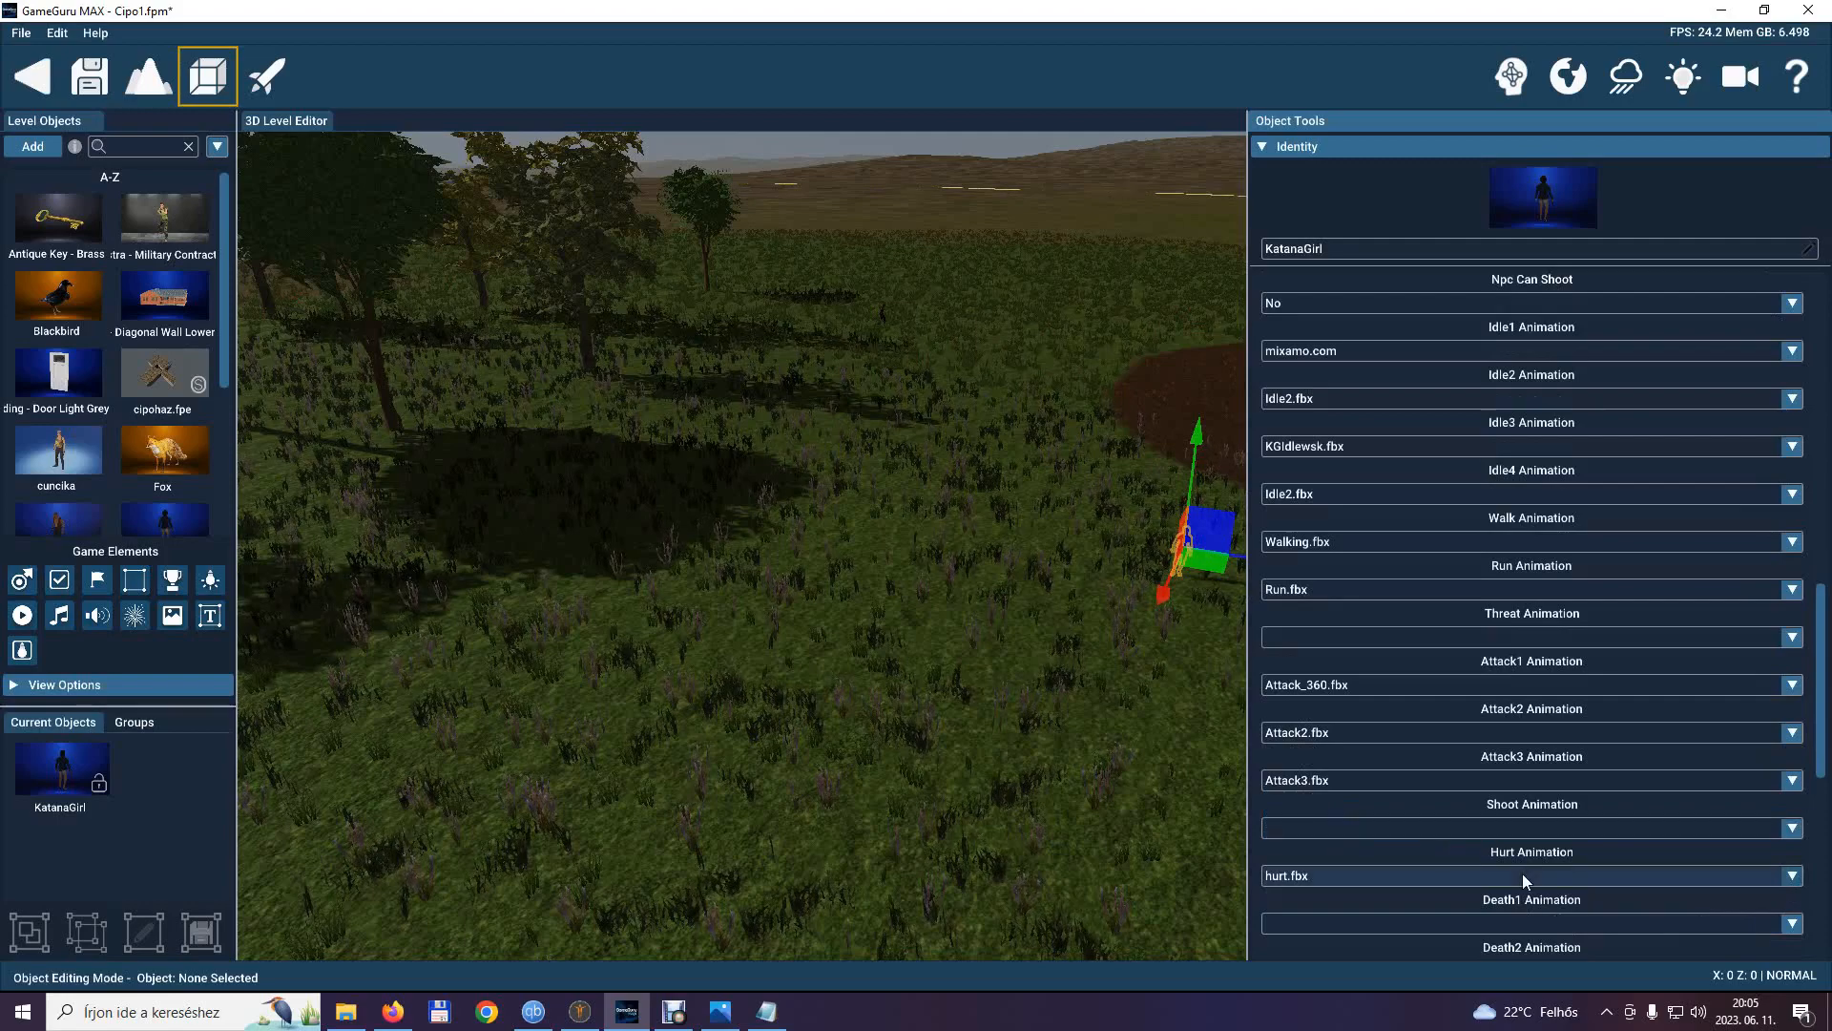
Set KatanaGirl's Death1 animation to Death1.fbx and her Death2 animation to Death2.fbx.
scroll(1521, 874, "down", 3)
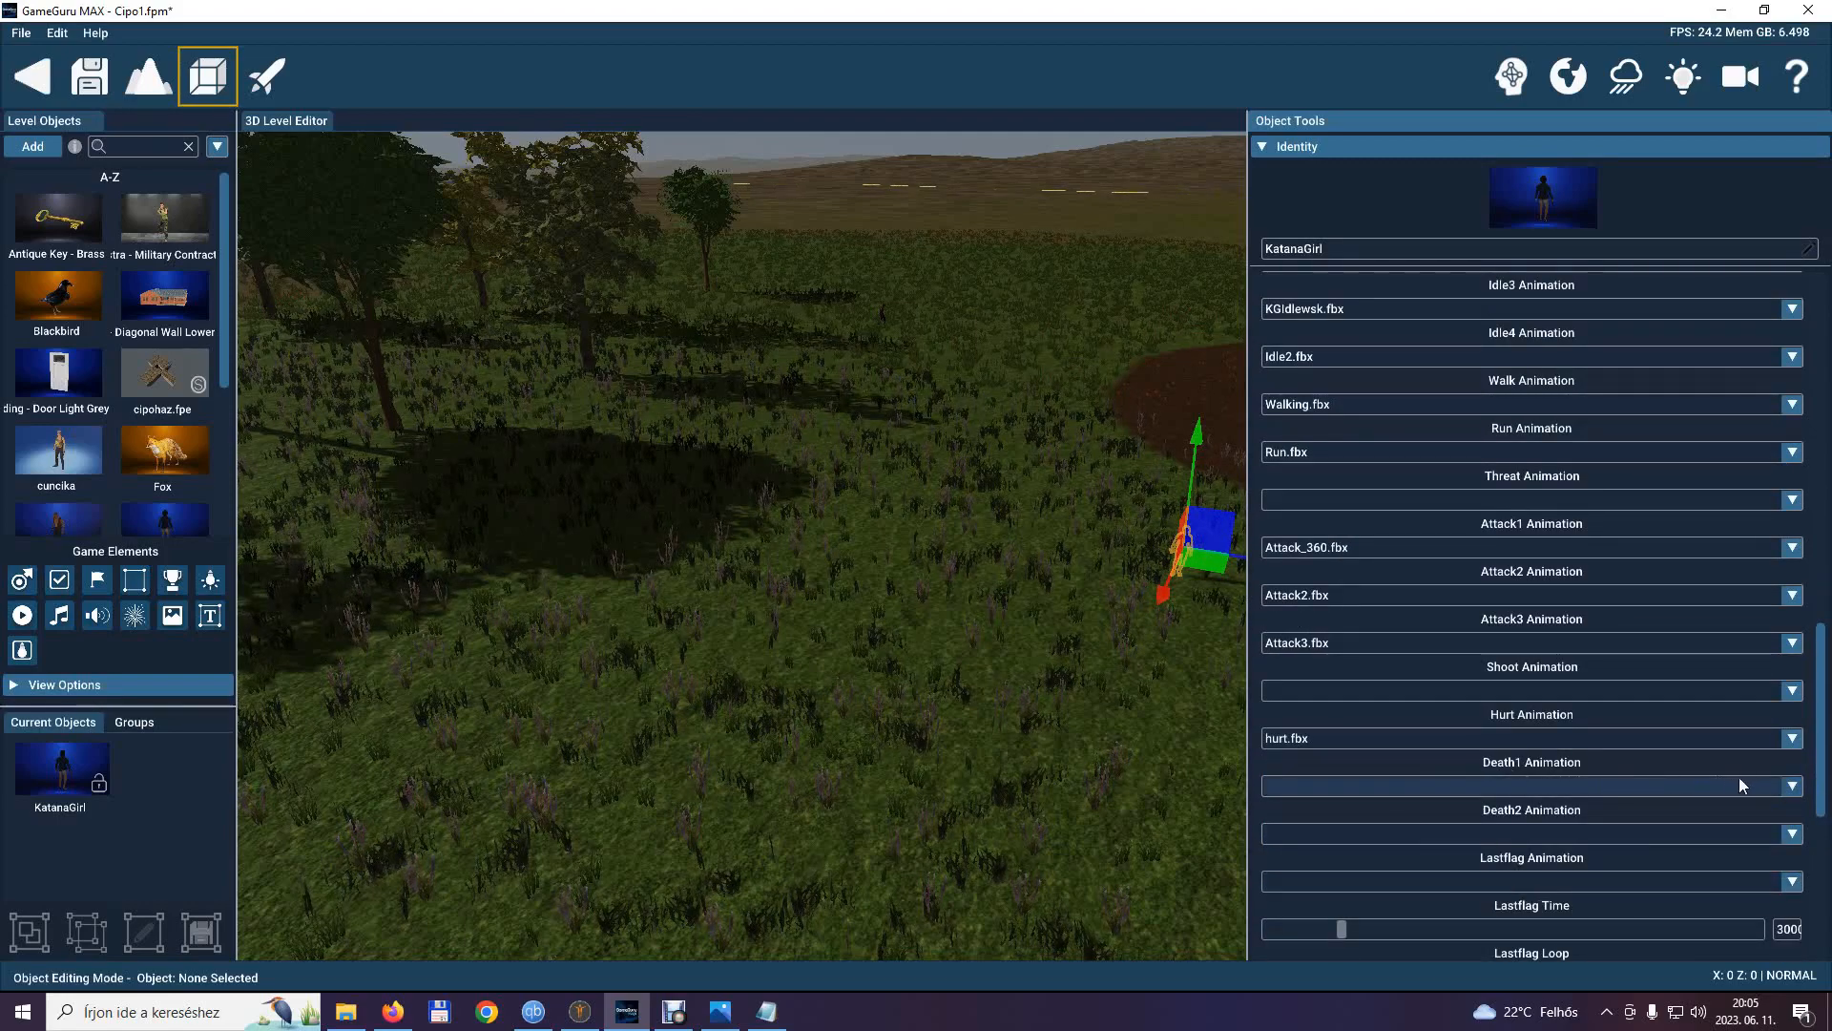
left_click(1793, 786)
scroll(1392, 867, "down", 3)
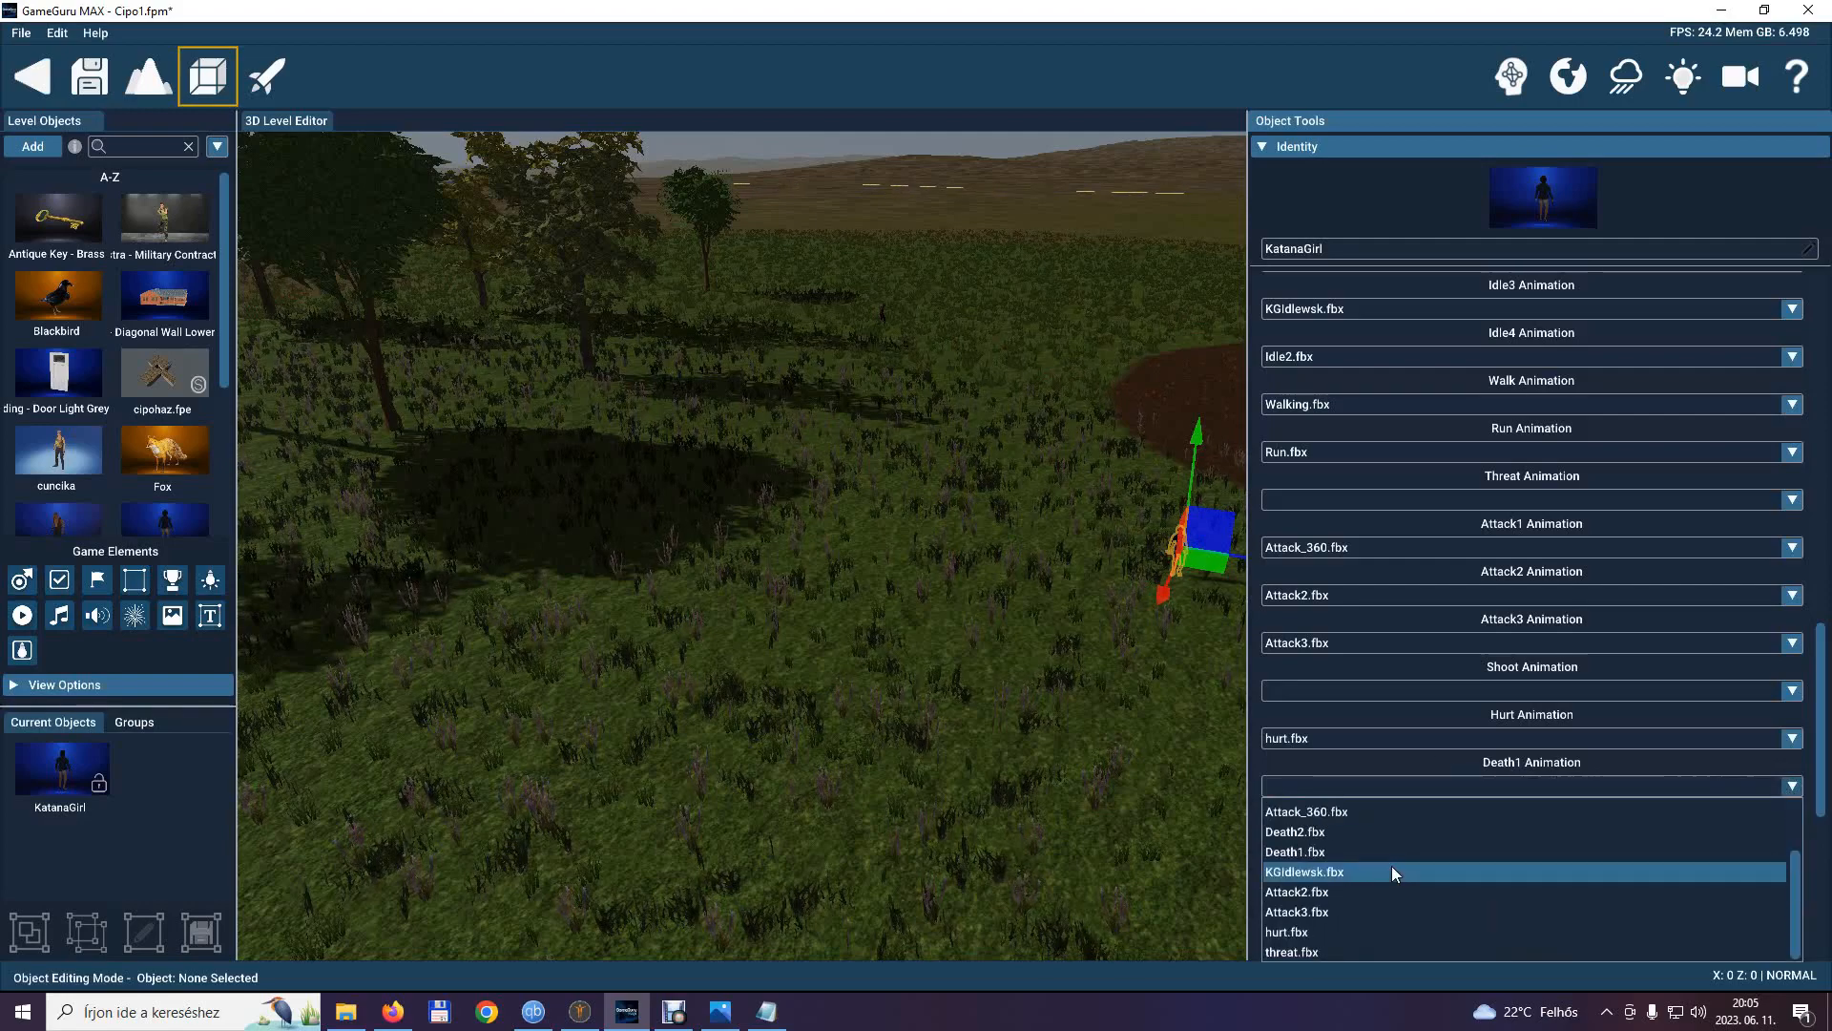
left_click(1320, 850)
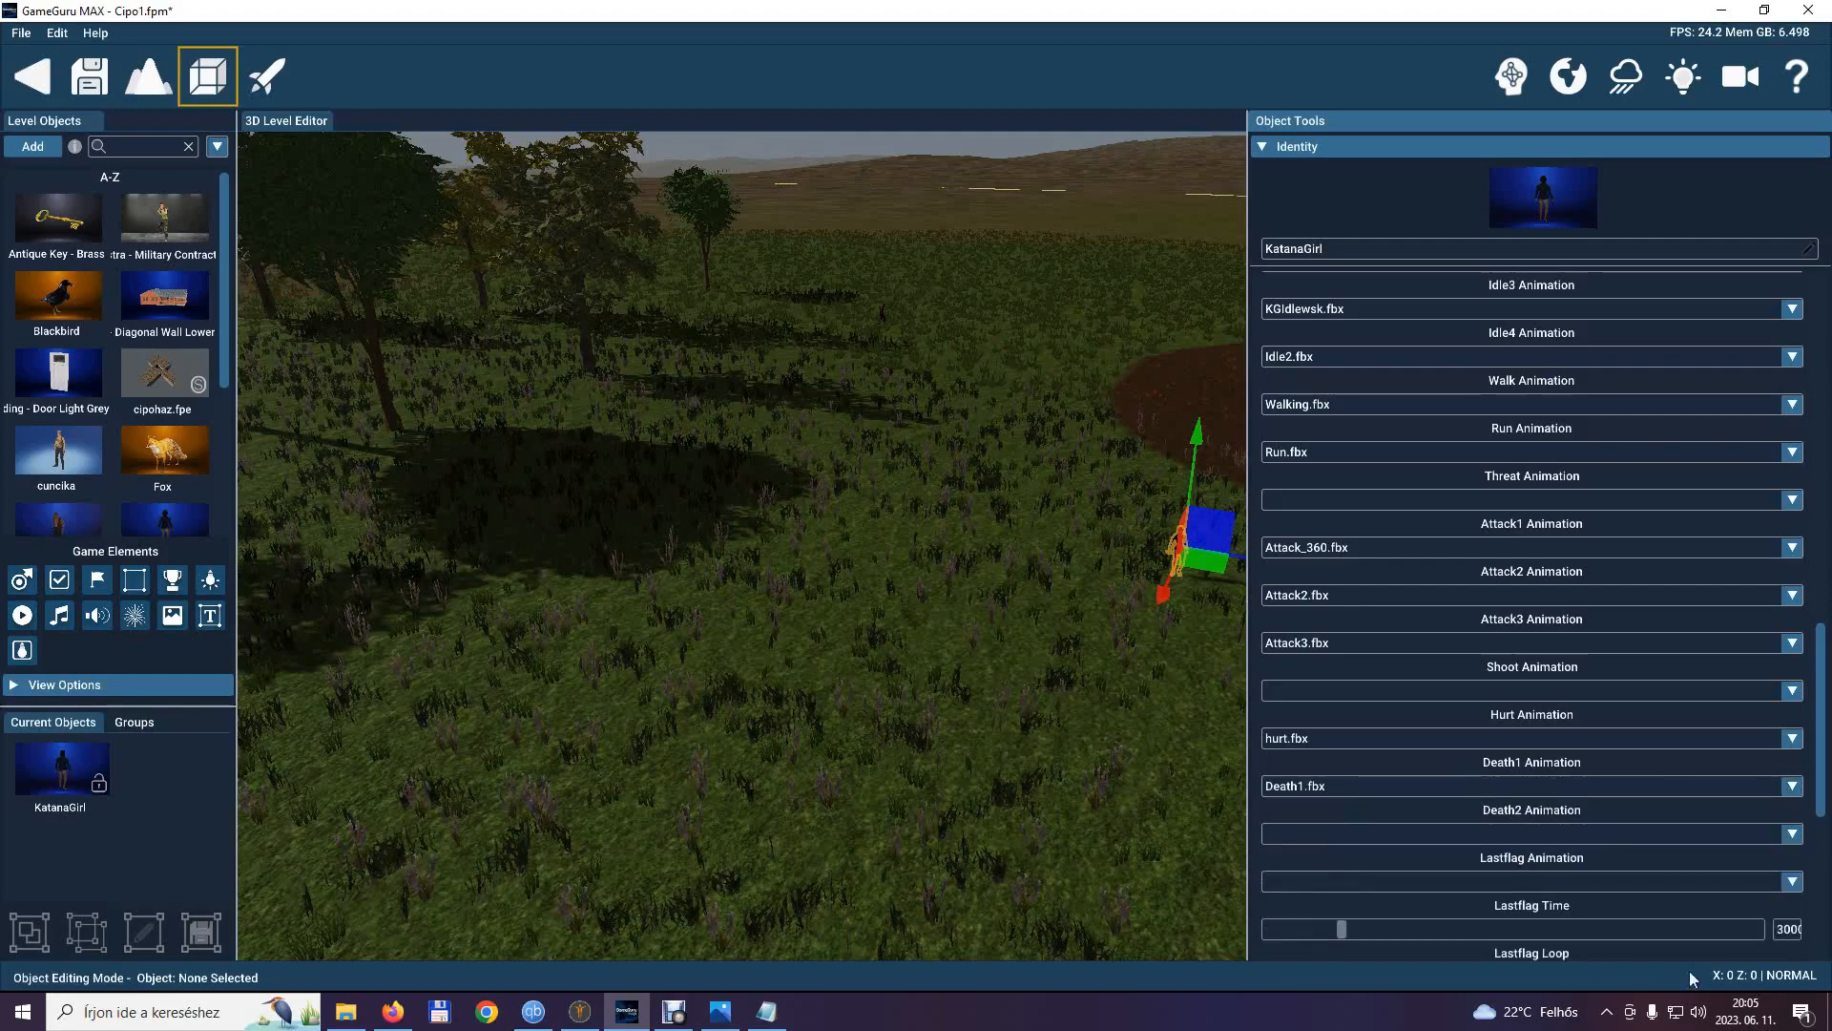
left_click(1793, 837)
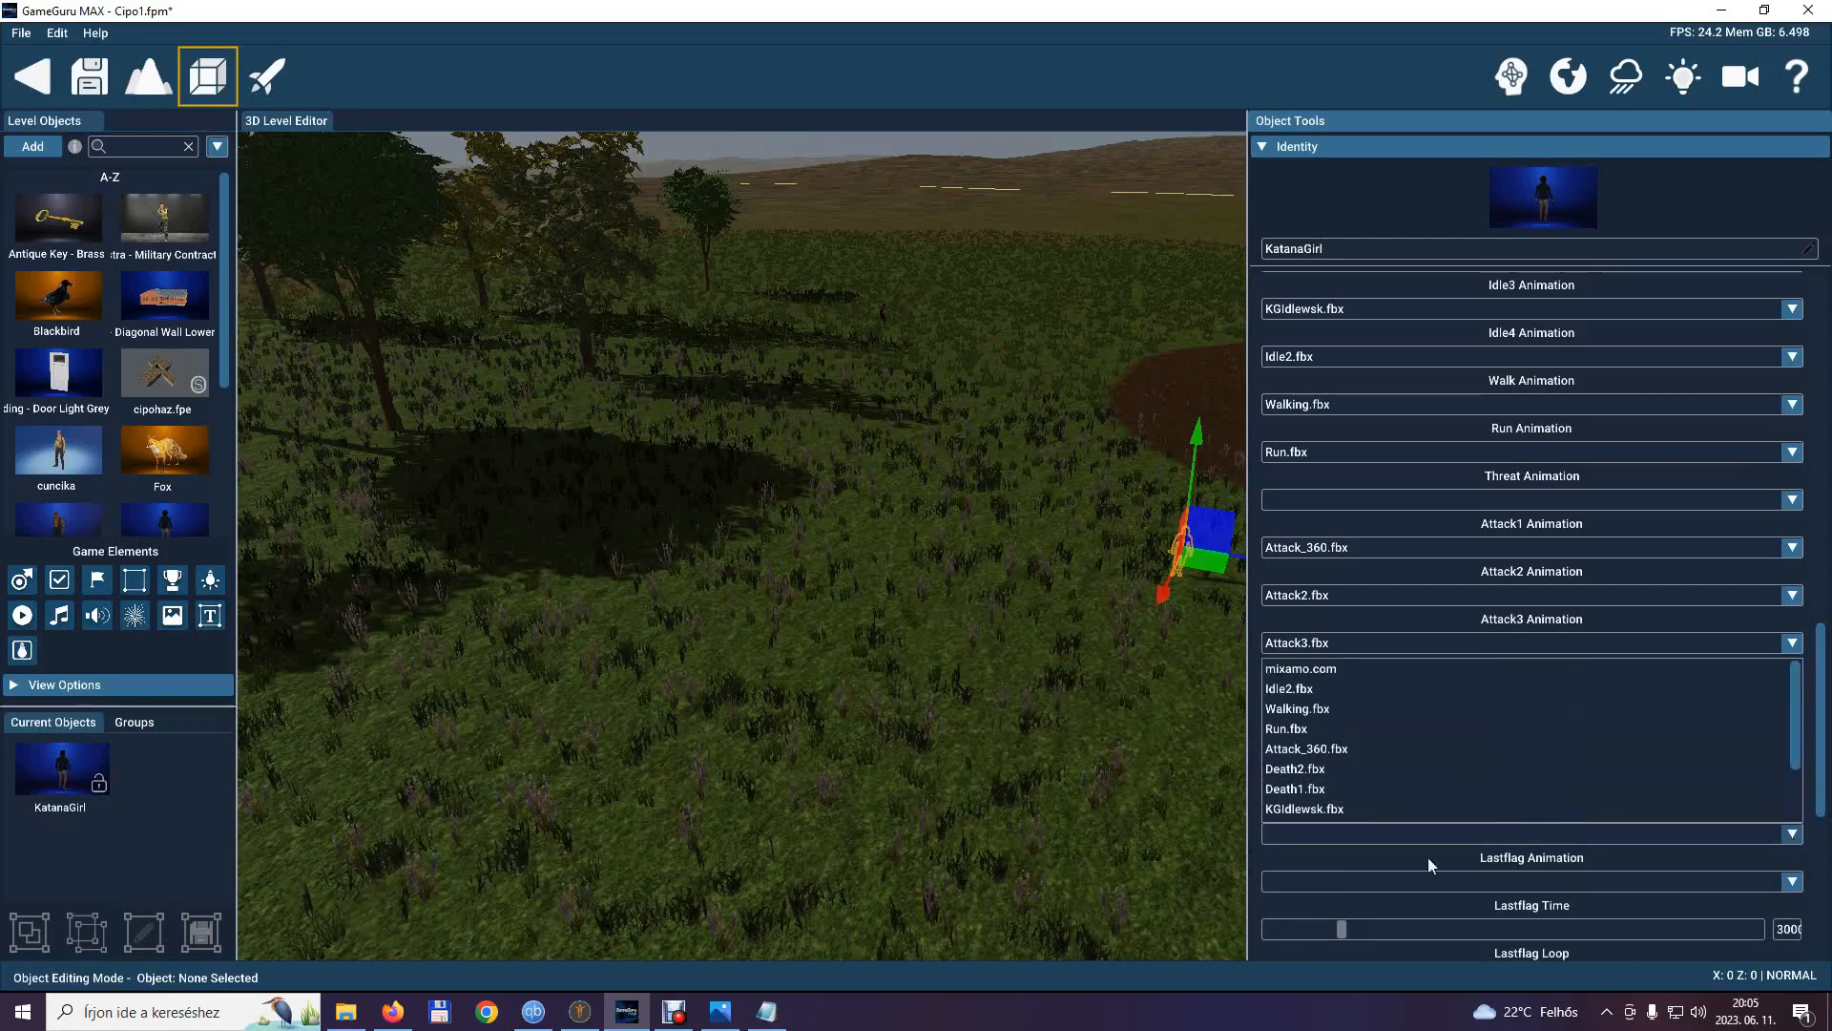
left_click(1336, 769)
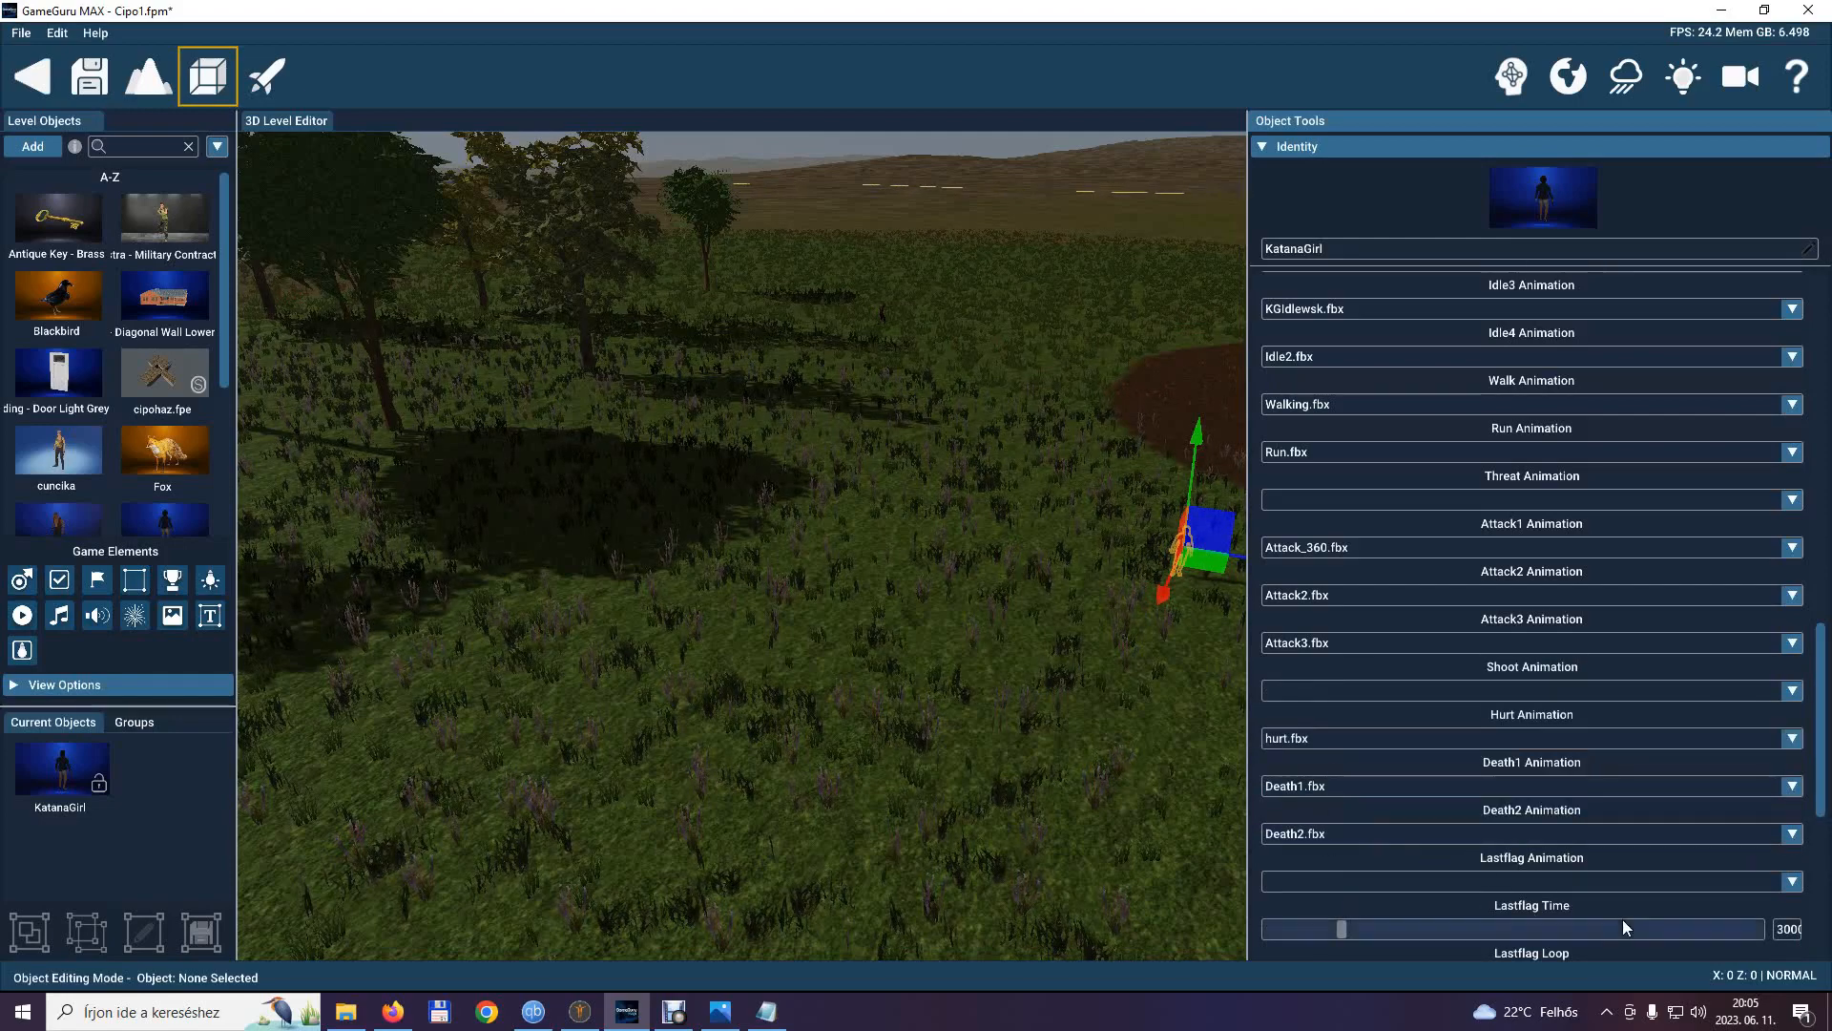
scroll(1629, 901, "down", 3)
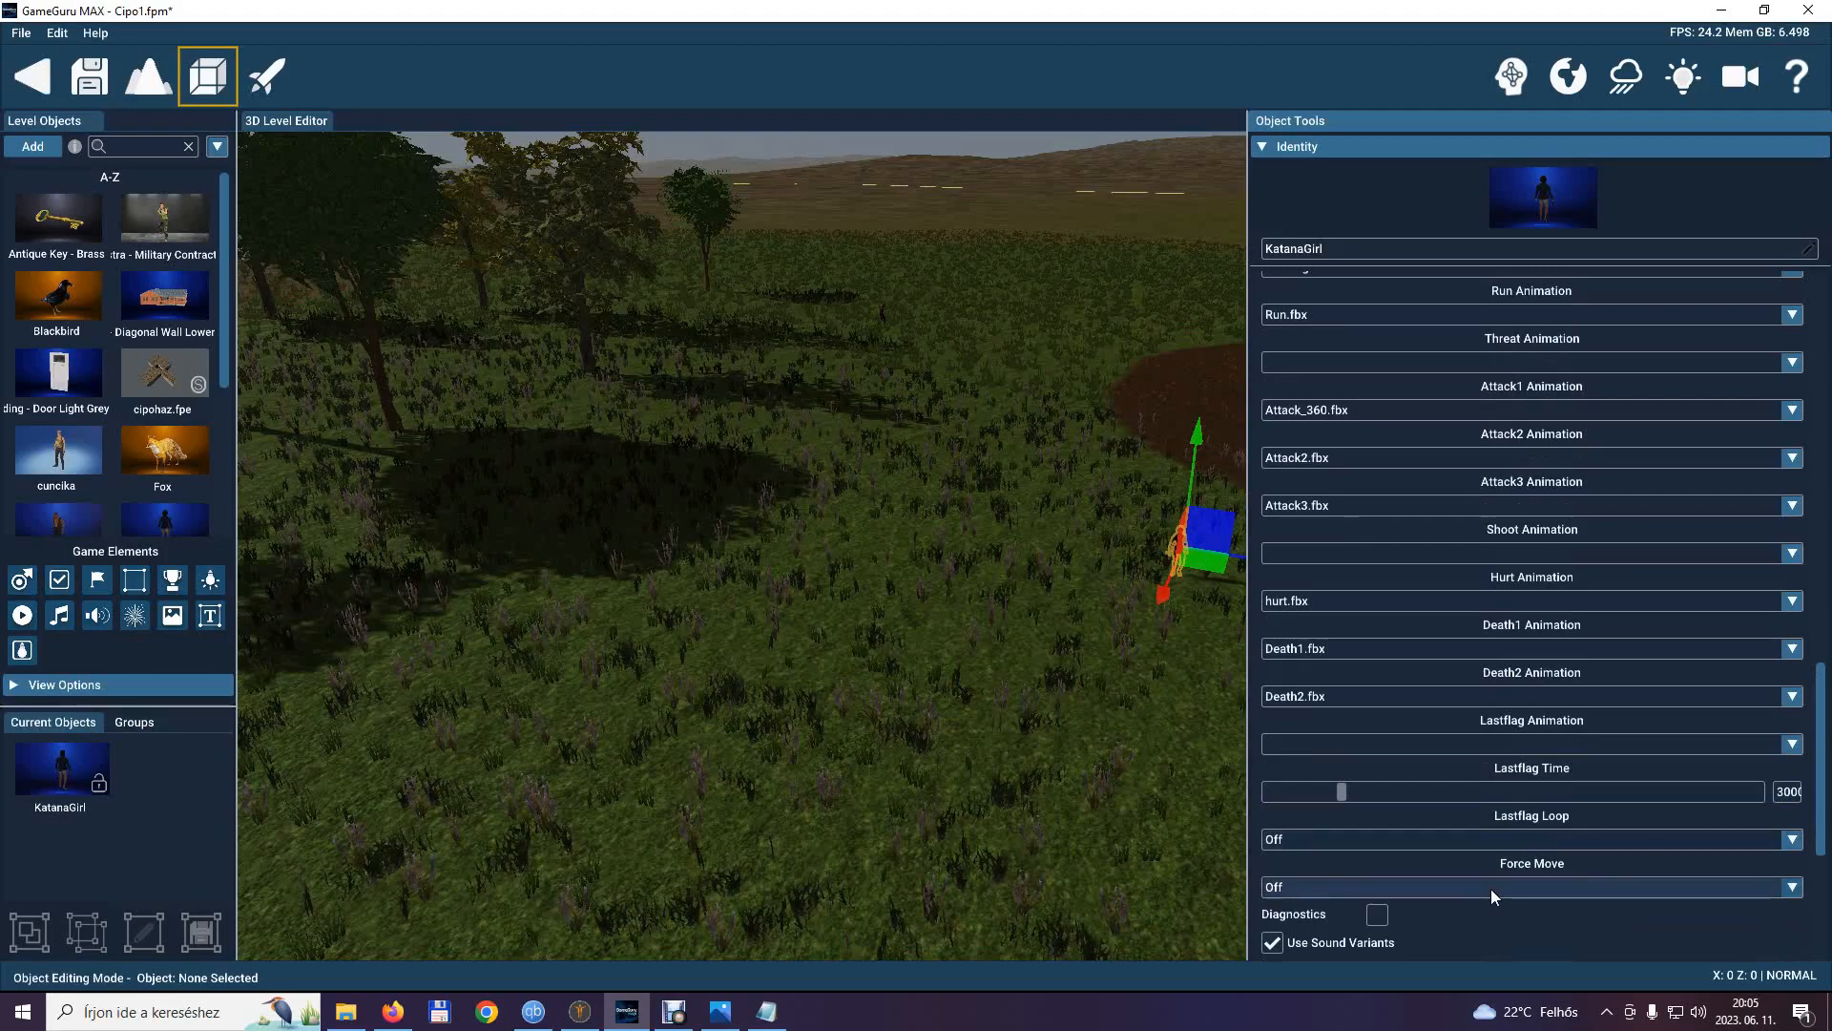
scroll(1494, 895, "up", 10)
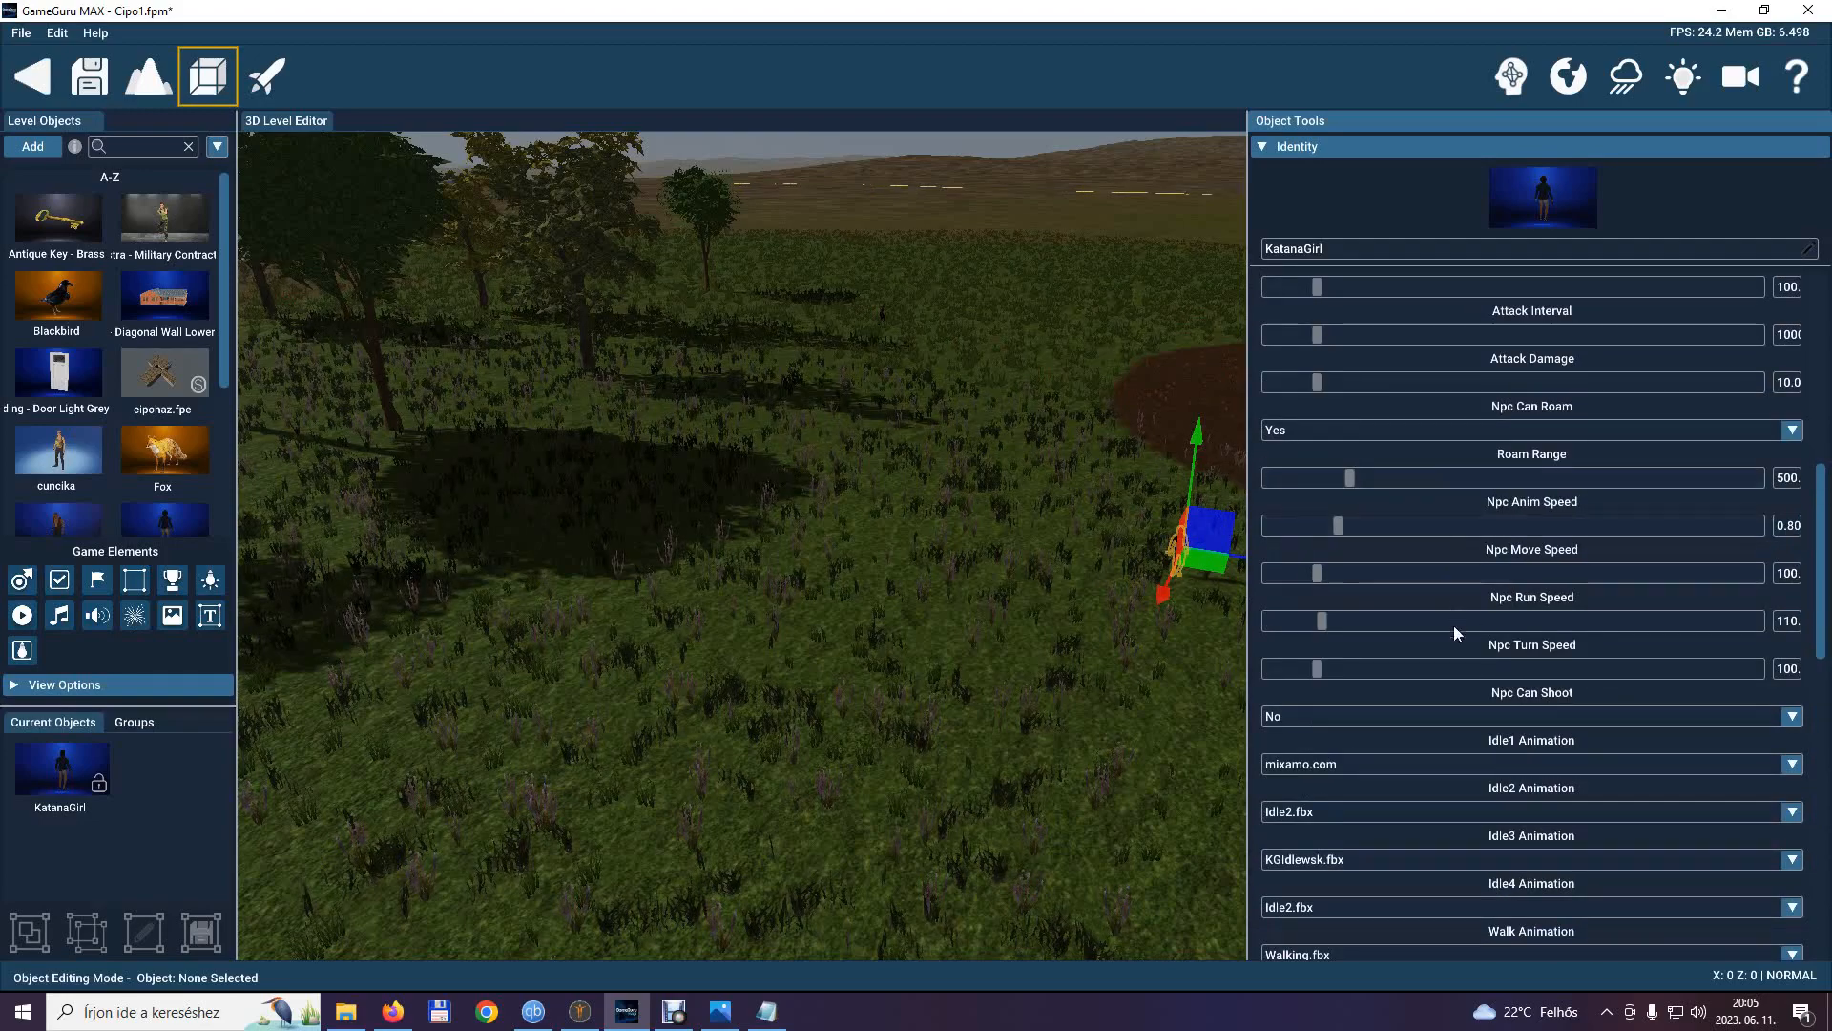
Set KatanaGirl's threat animation to threat.fbx and review the remaining Npc Control settings.
scroll(1460, 687, "up", 5)
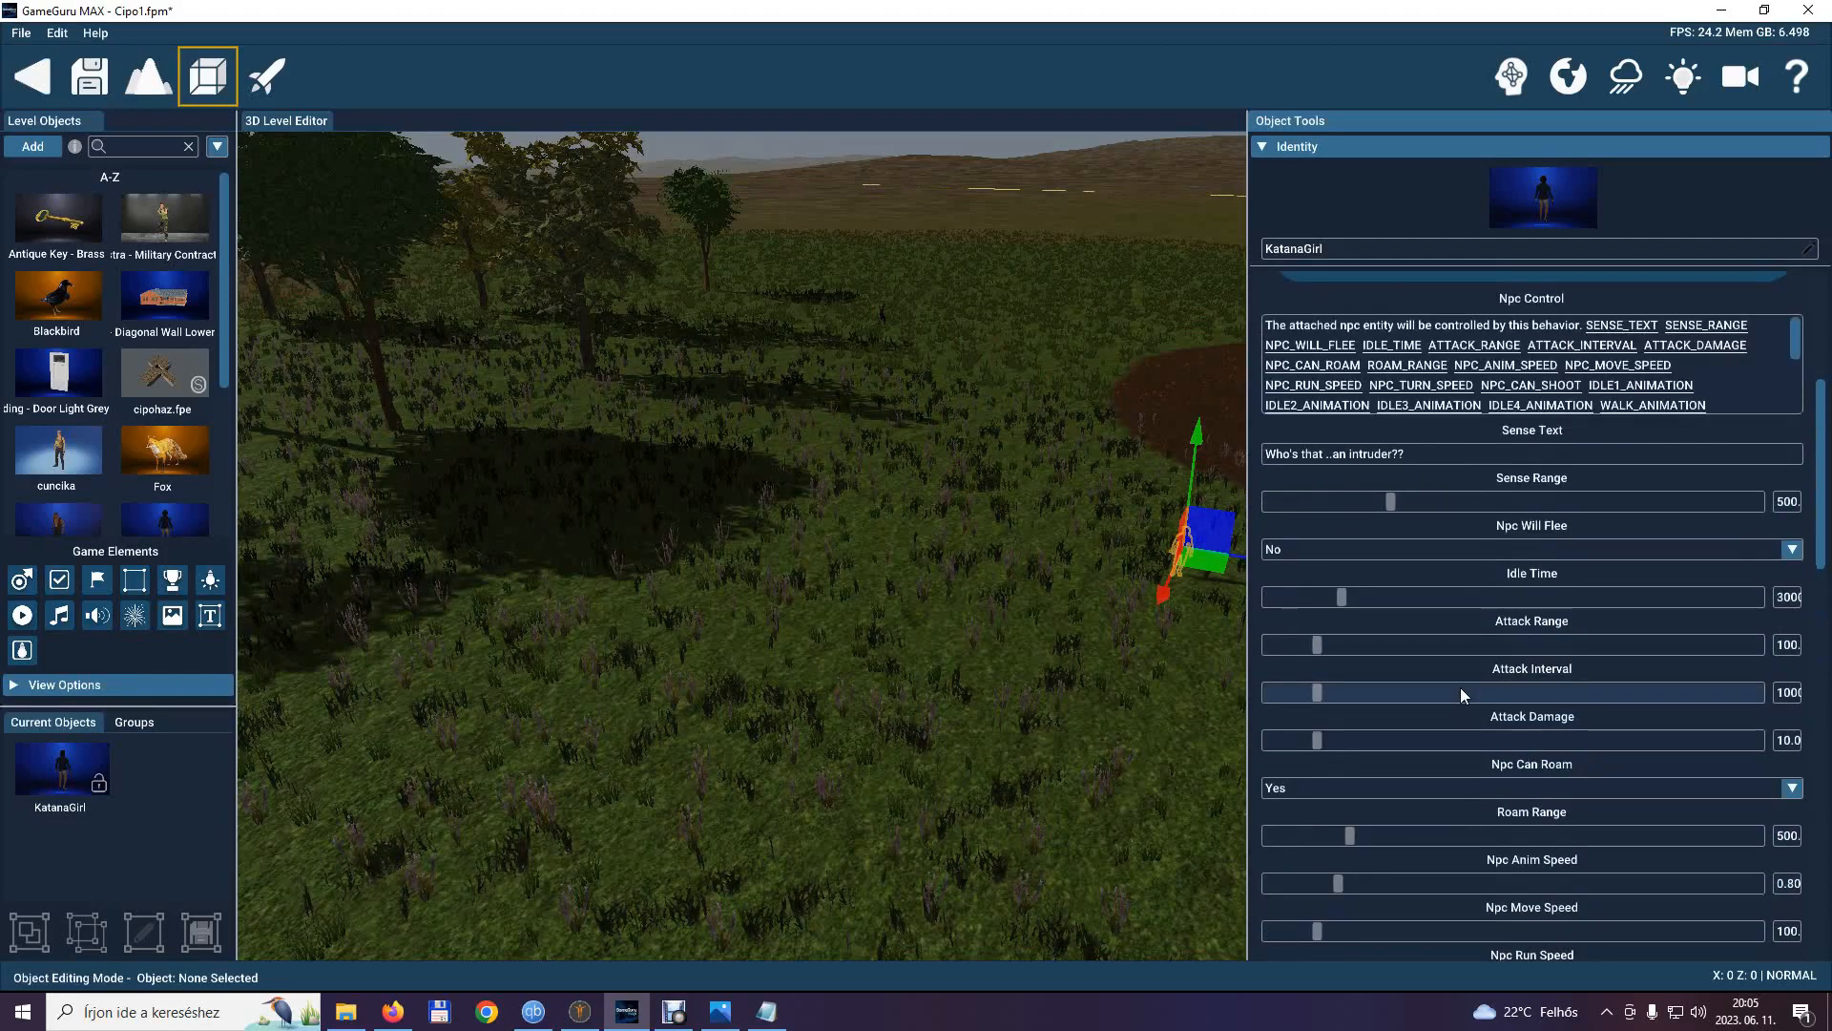
scroll(1461, 689, "down", 3)
scroll(1460, 687, "down", 5)
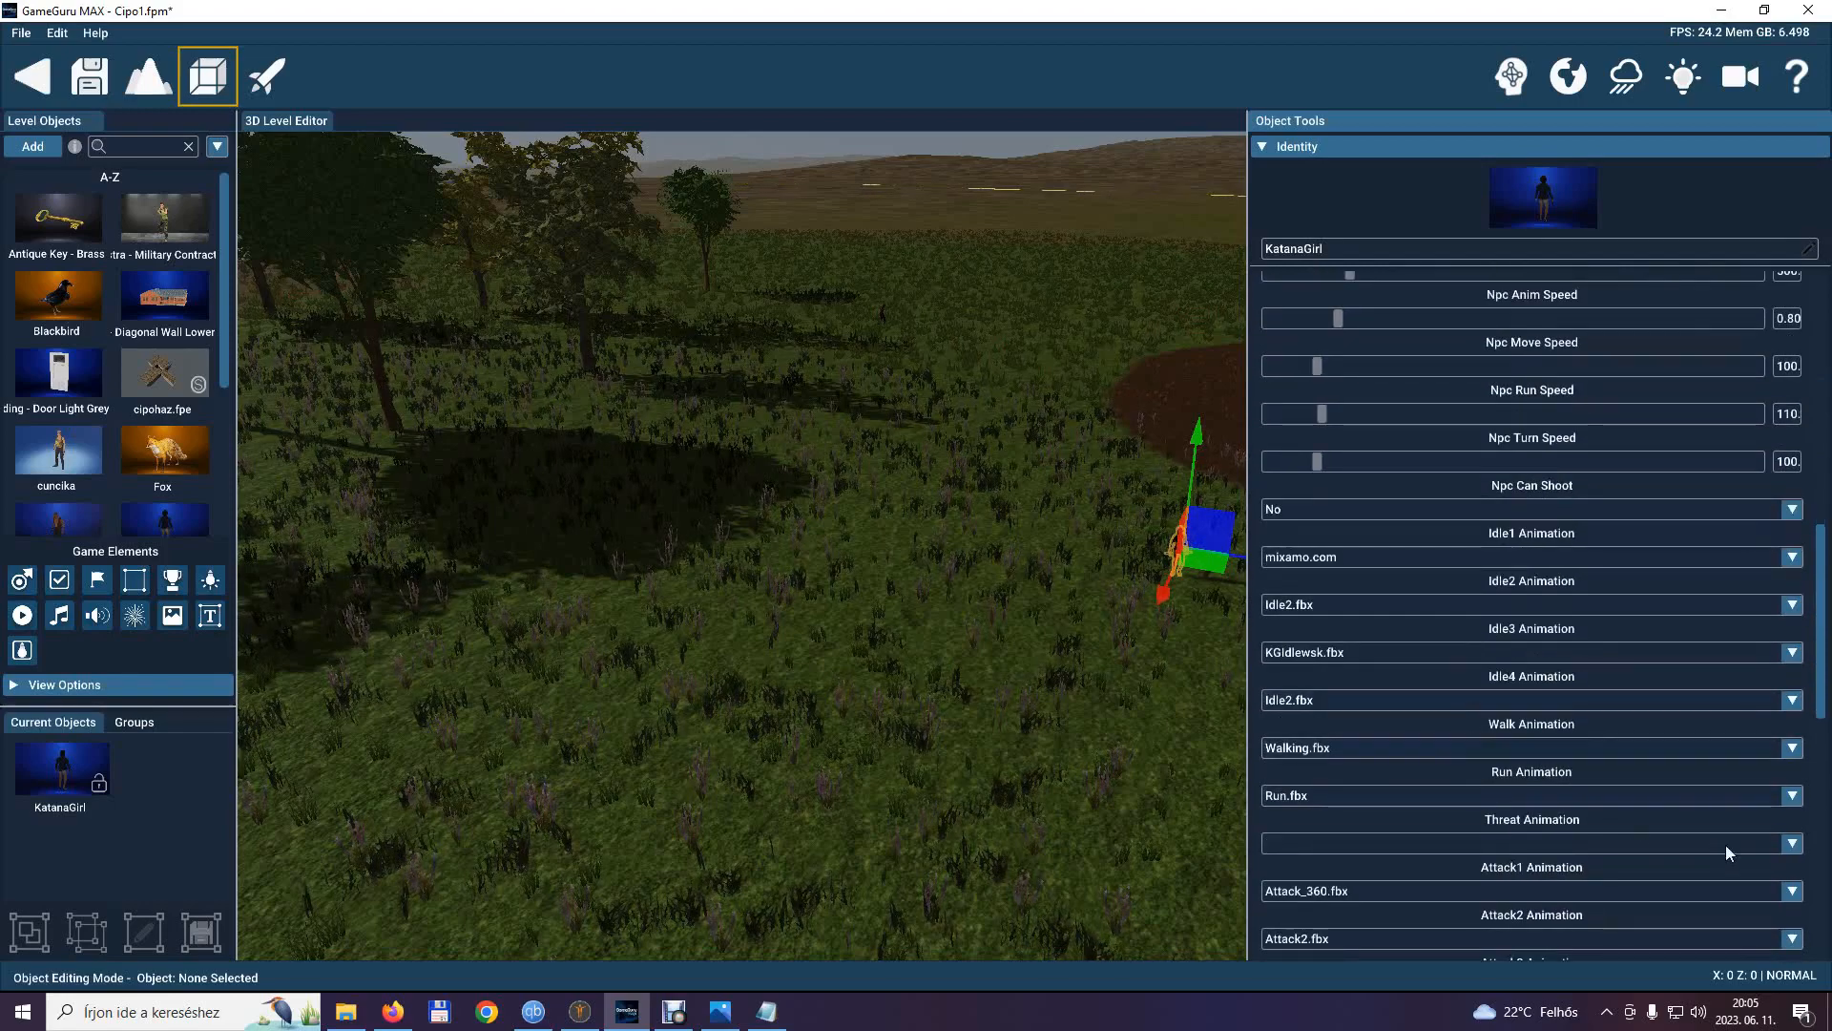
left_click(1795, 843)
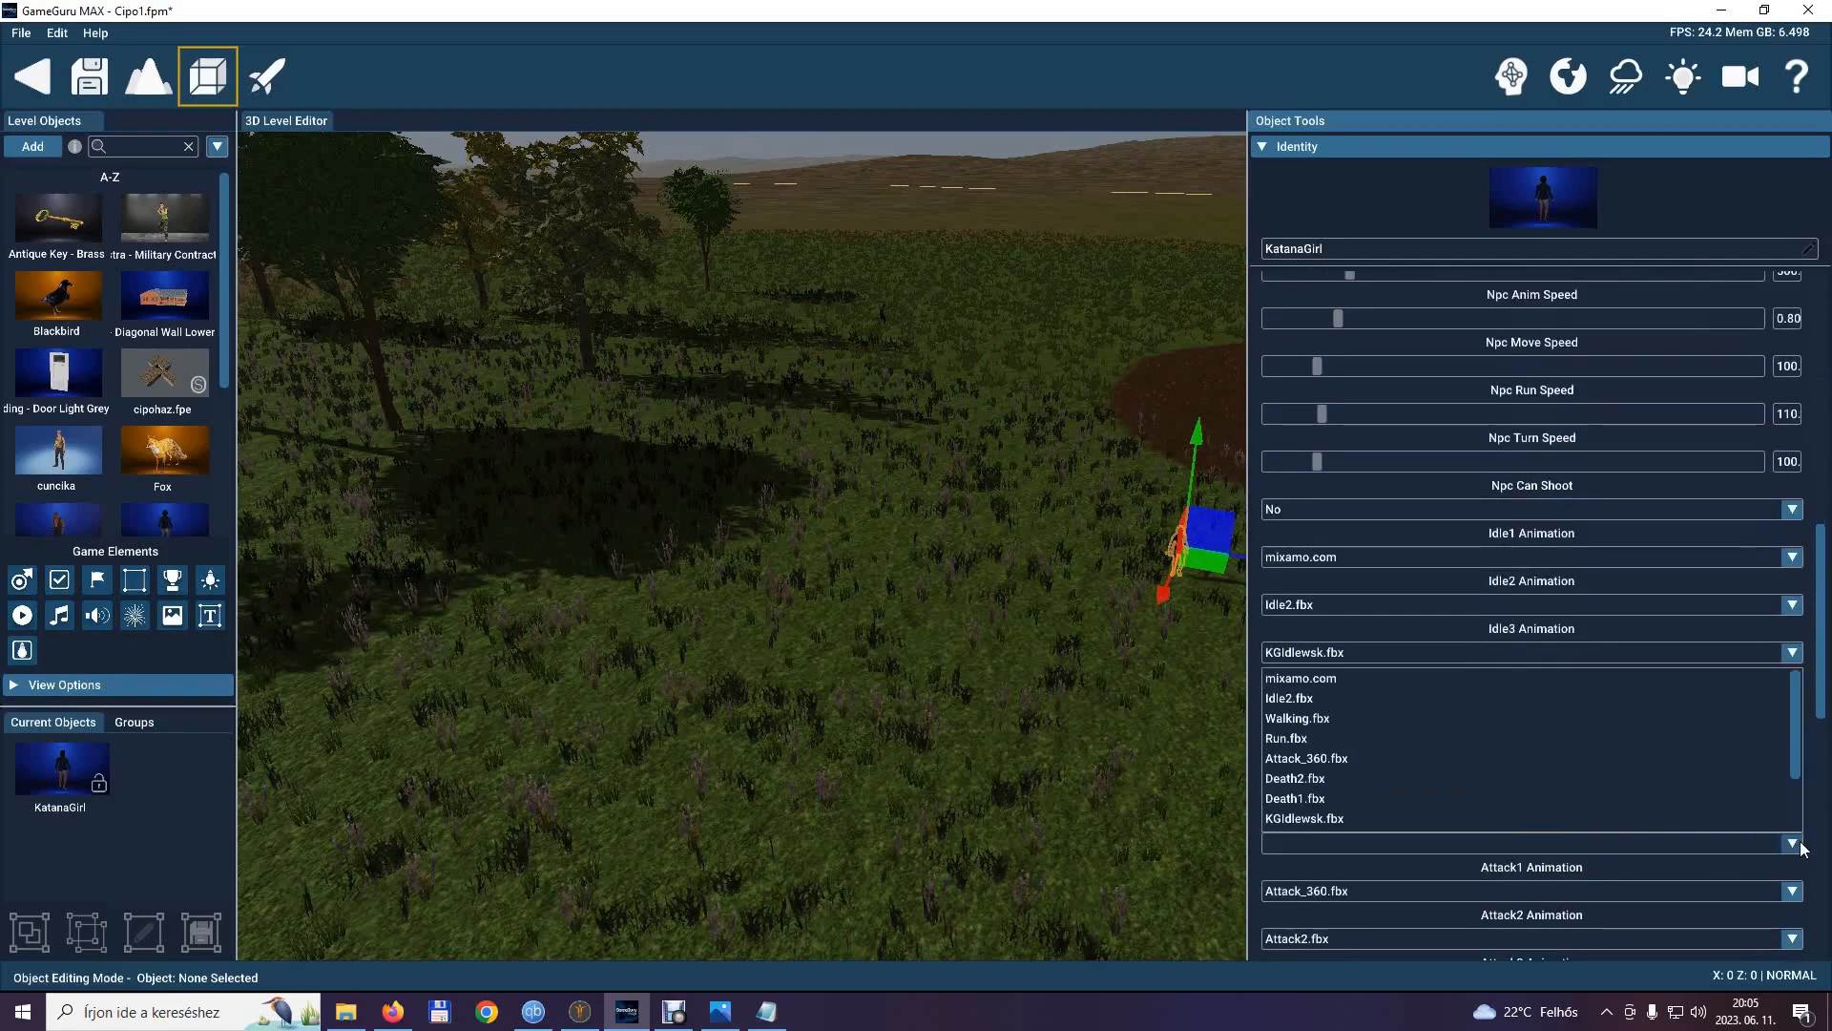
scroll(1372, 767, "down", 2)
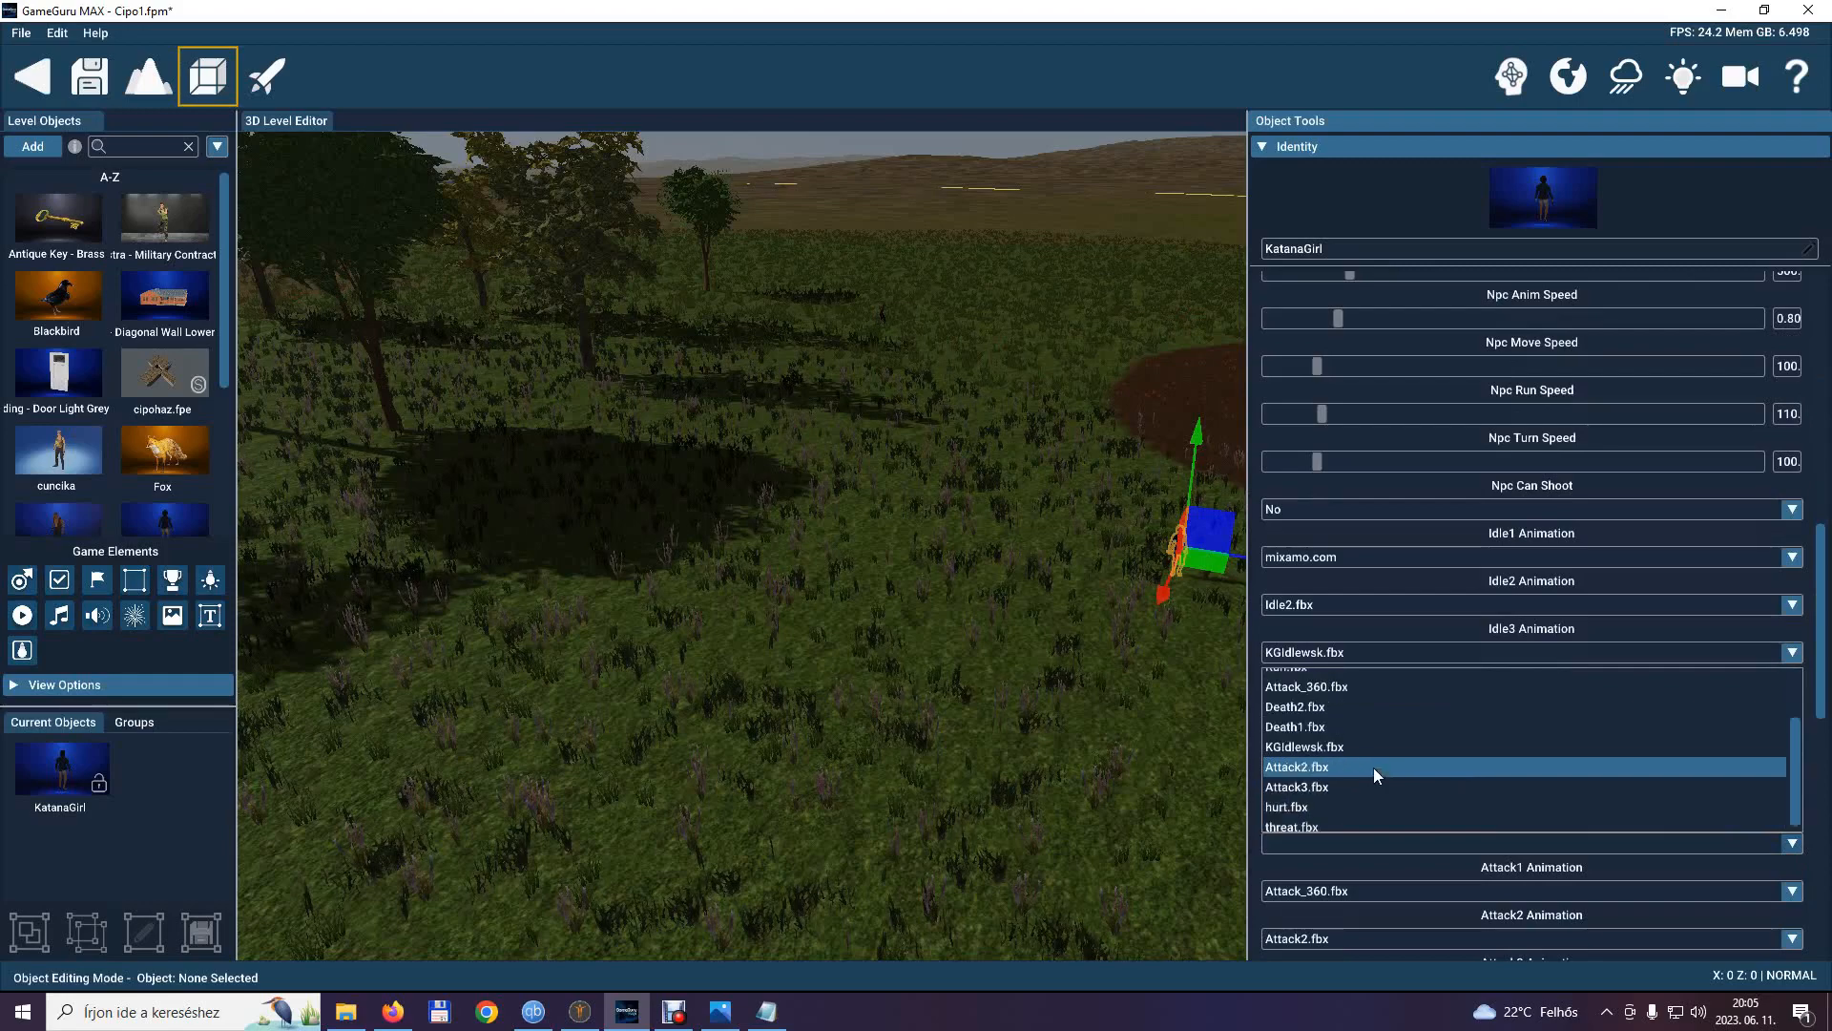
left_click(1331, 816)
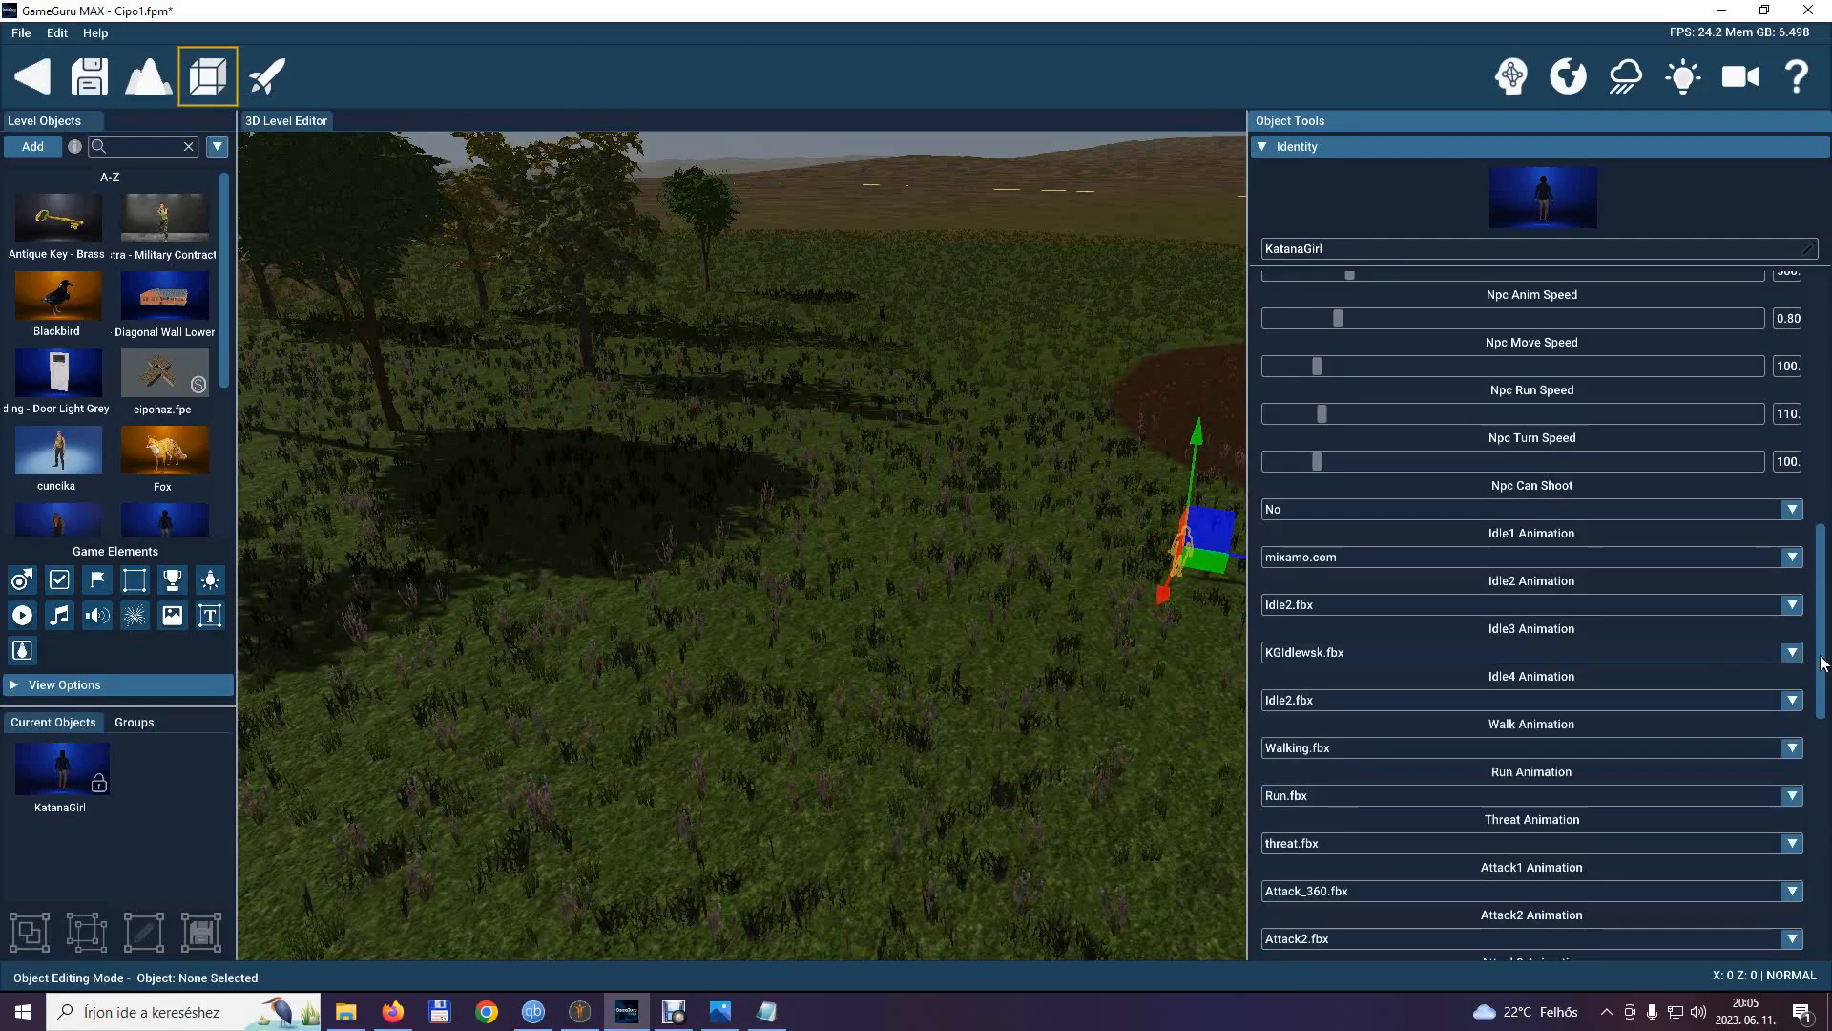
left_click_drag(1828, 657, 1825, 835)
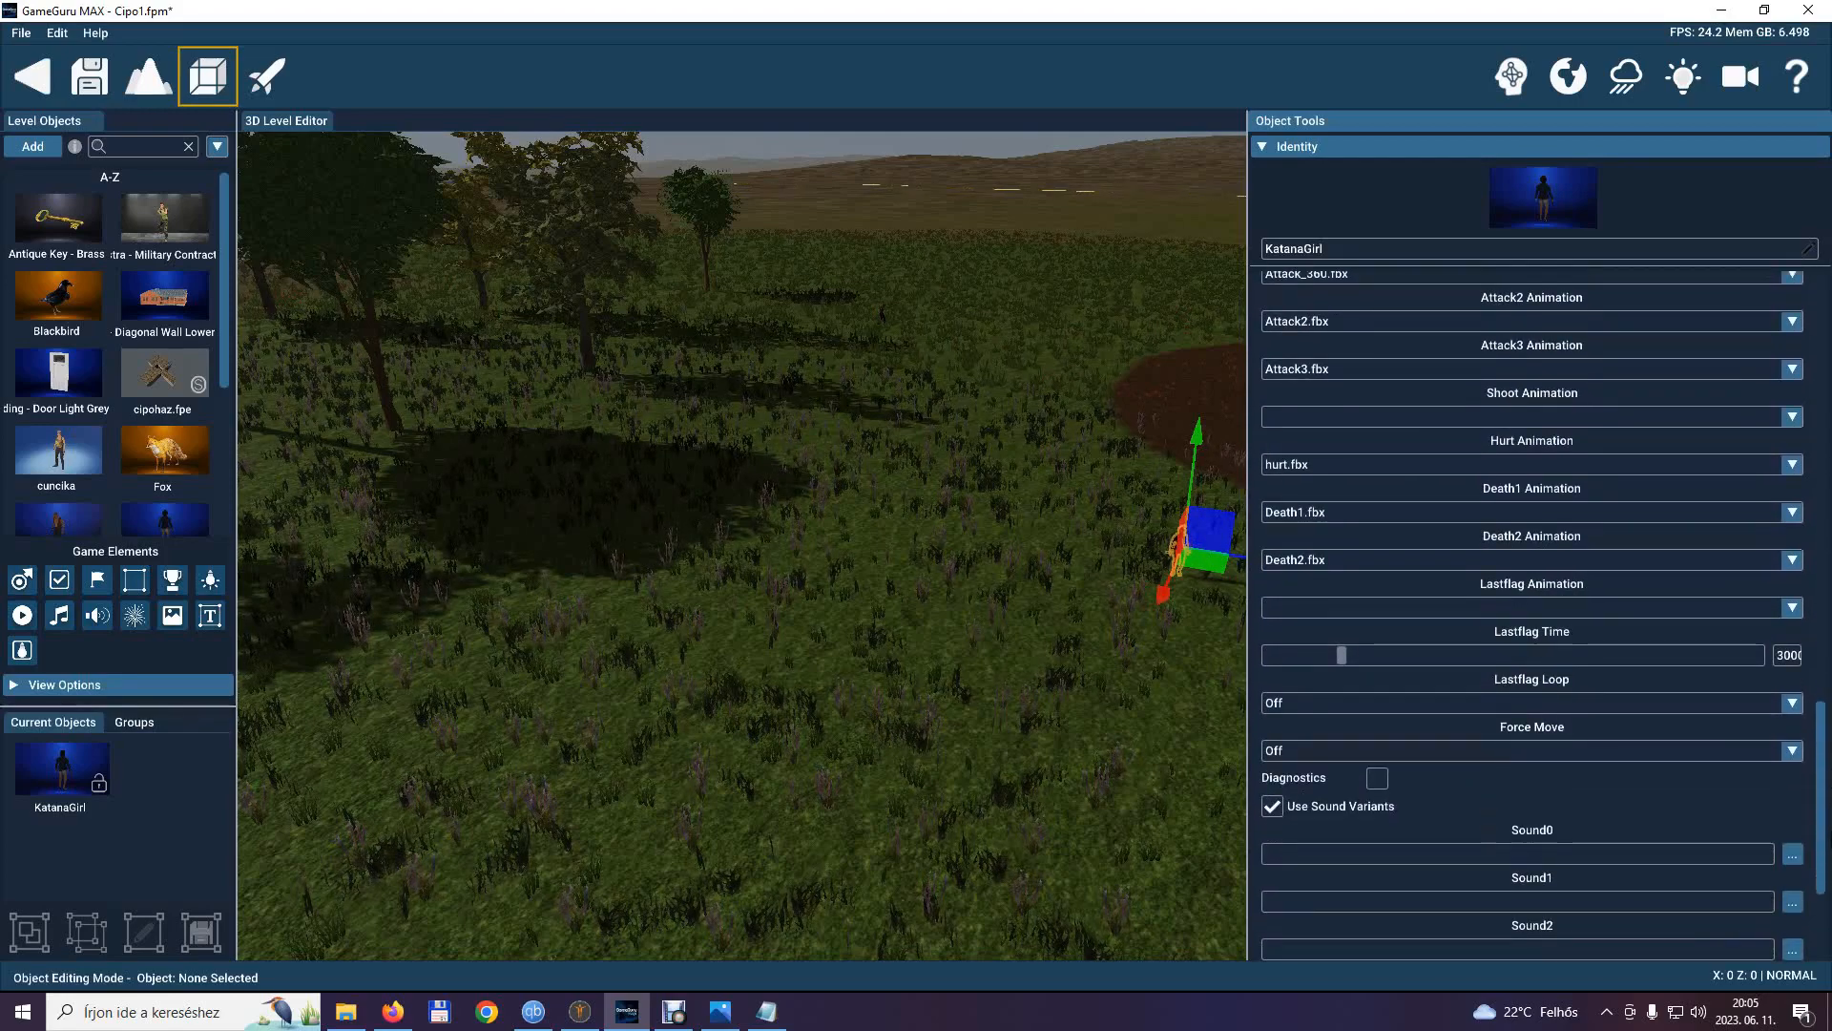
left_click_drag(1827, 835, 1827, 864)
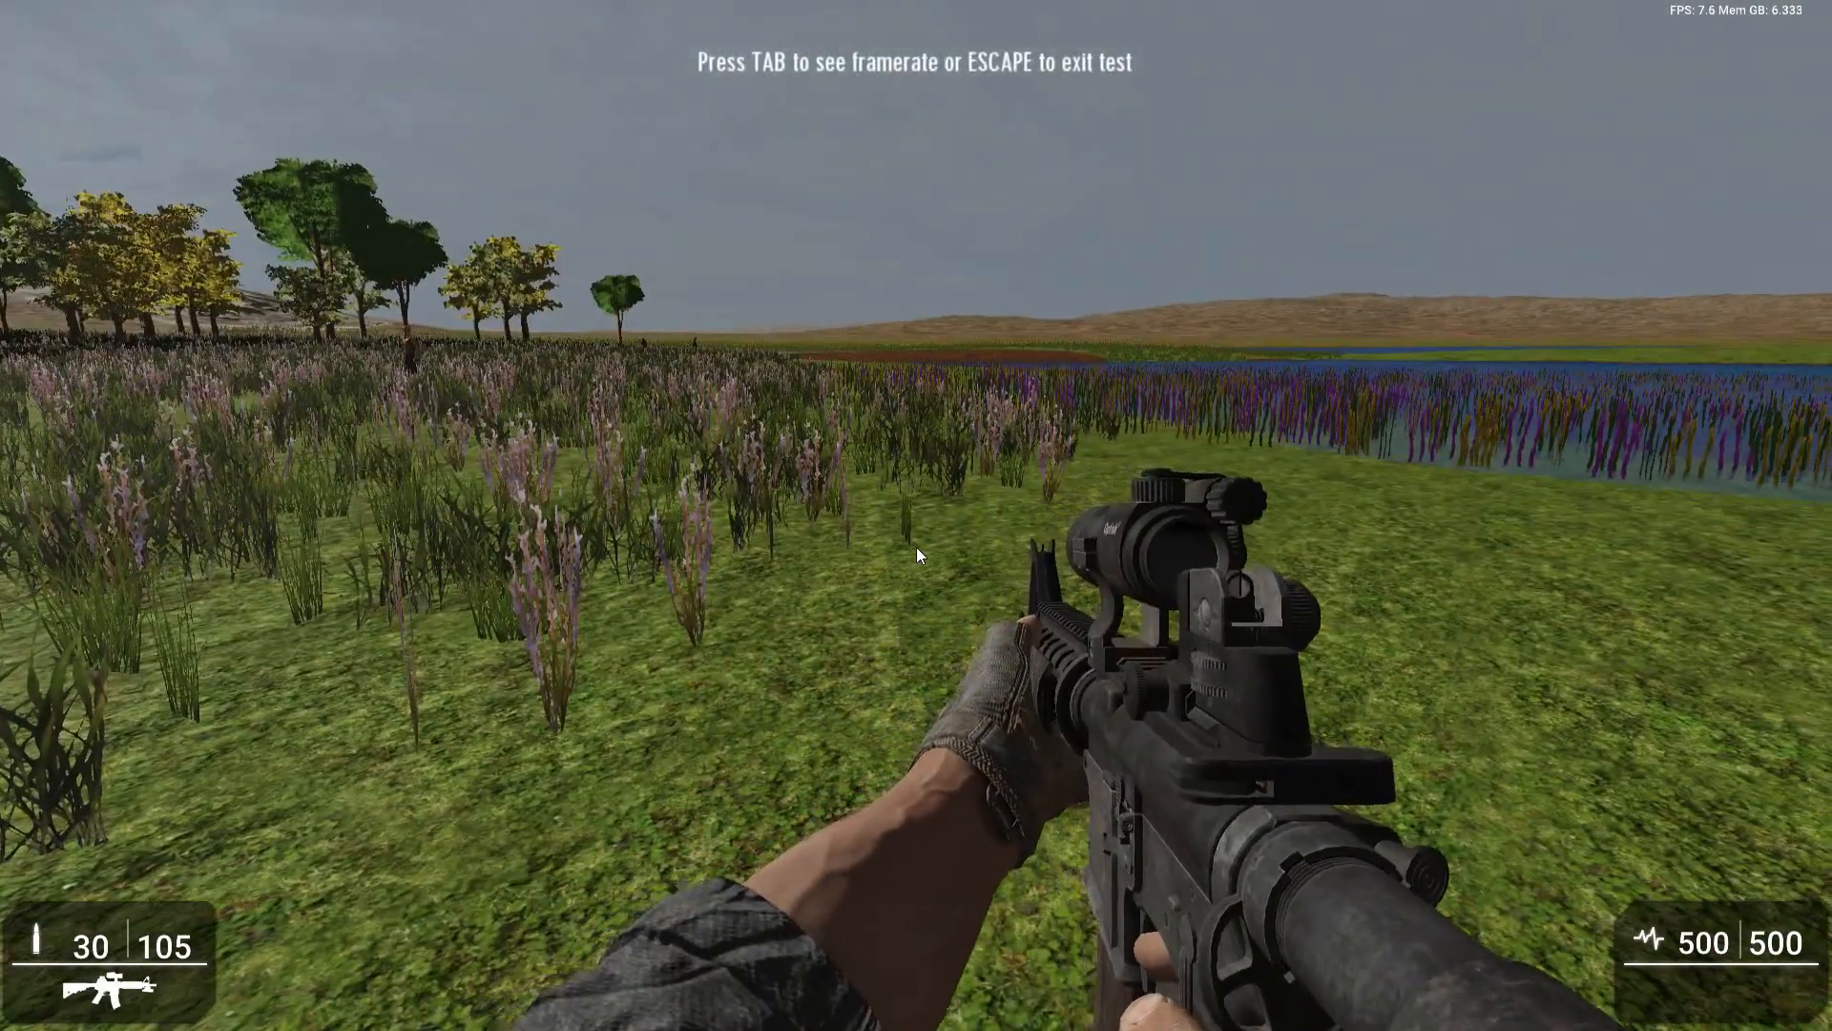
Play-test KatanaGirl's behavior in the level by approaching her, backing away and shooting her with the aimed rifle until she dies, and exit the test.
key("shift+w")
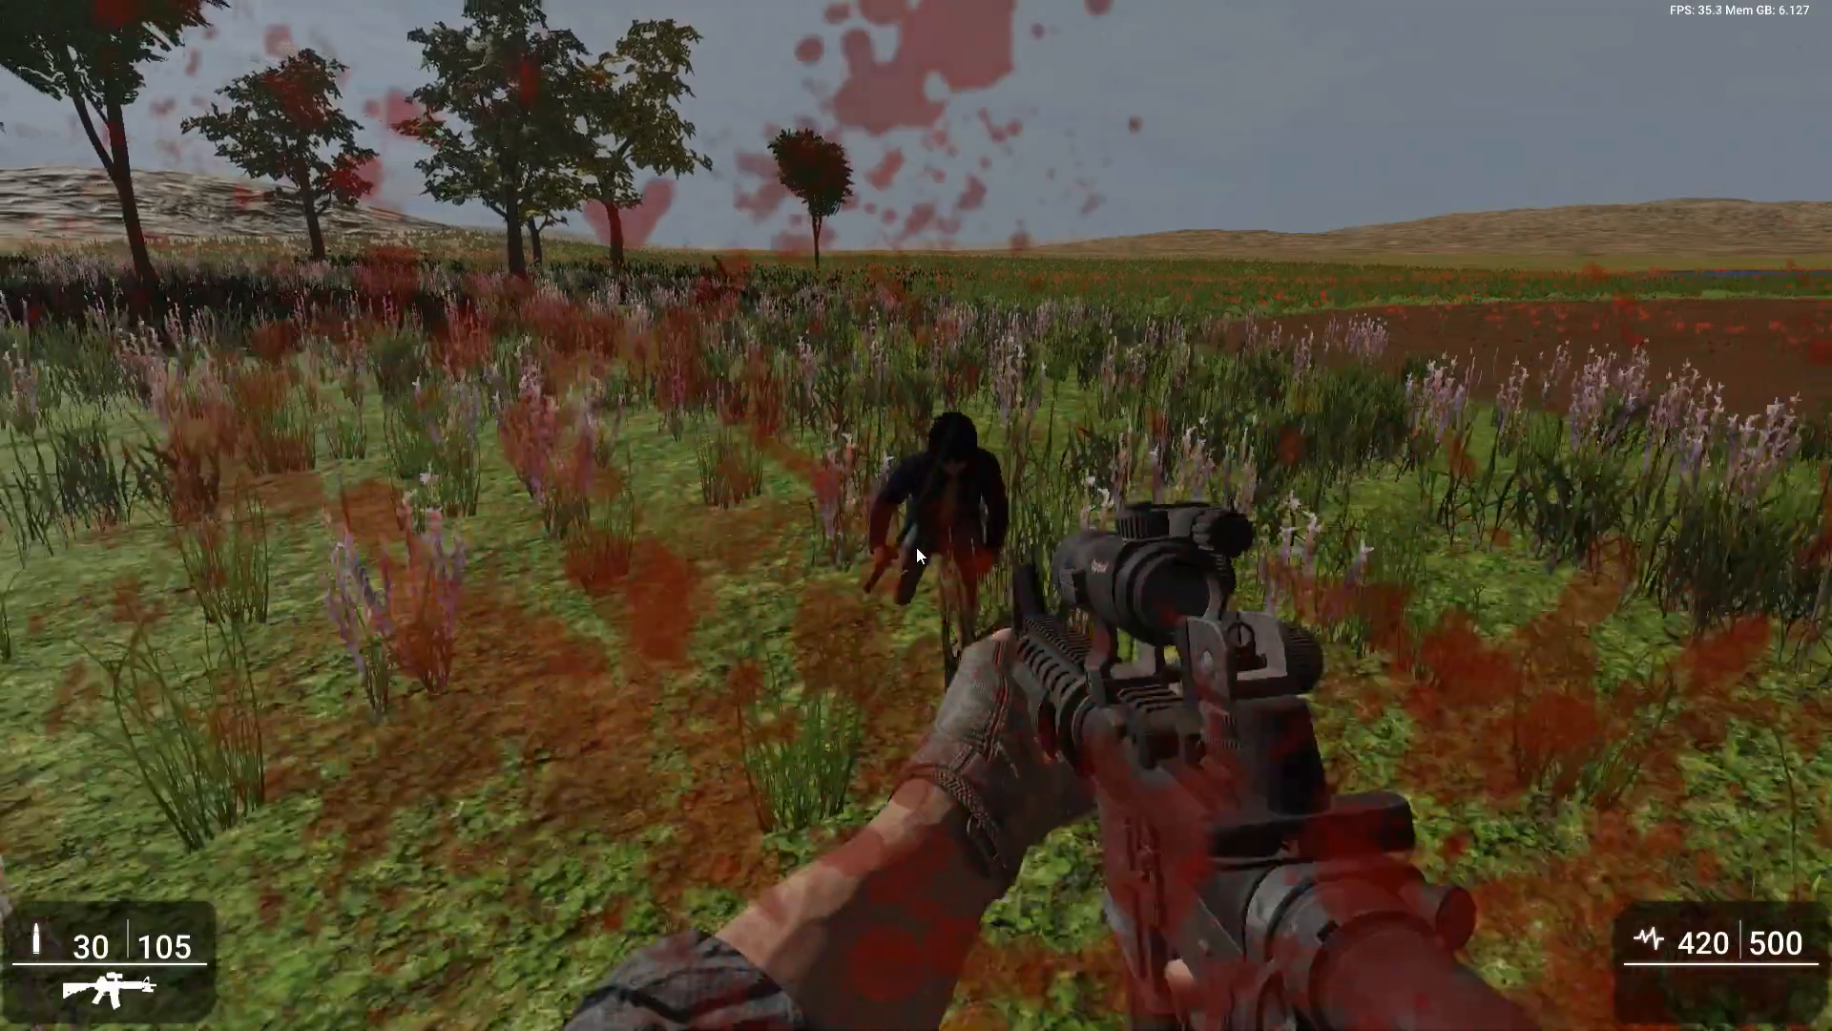
key("shift+s")
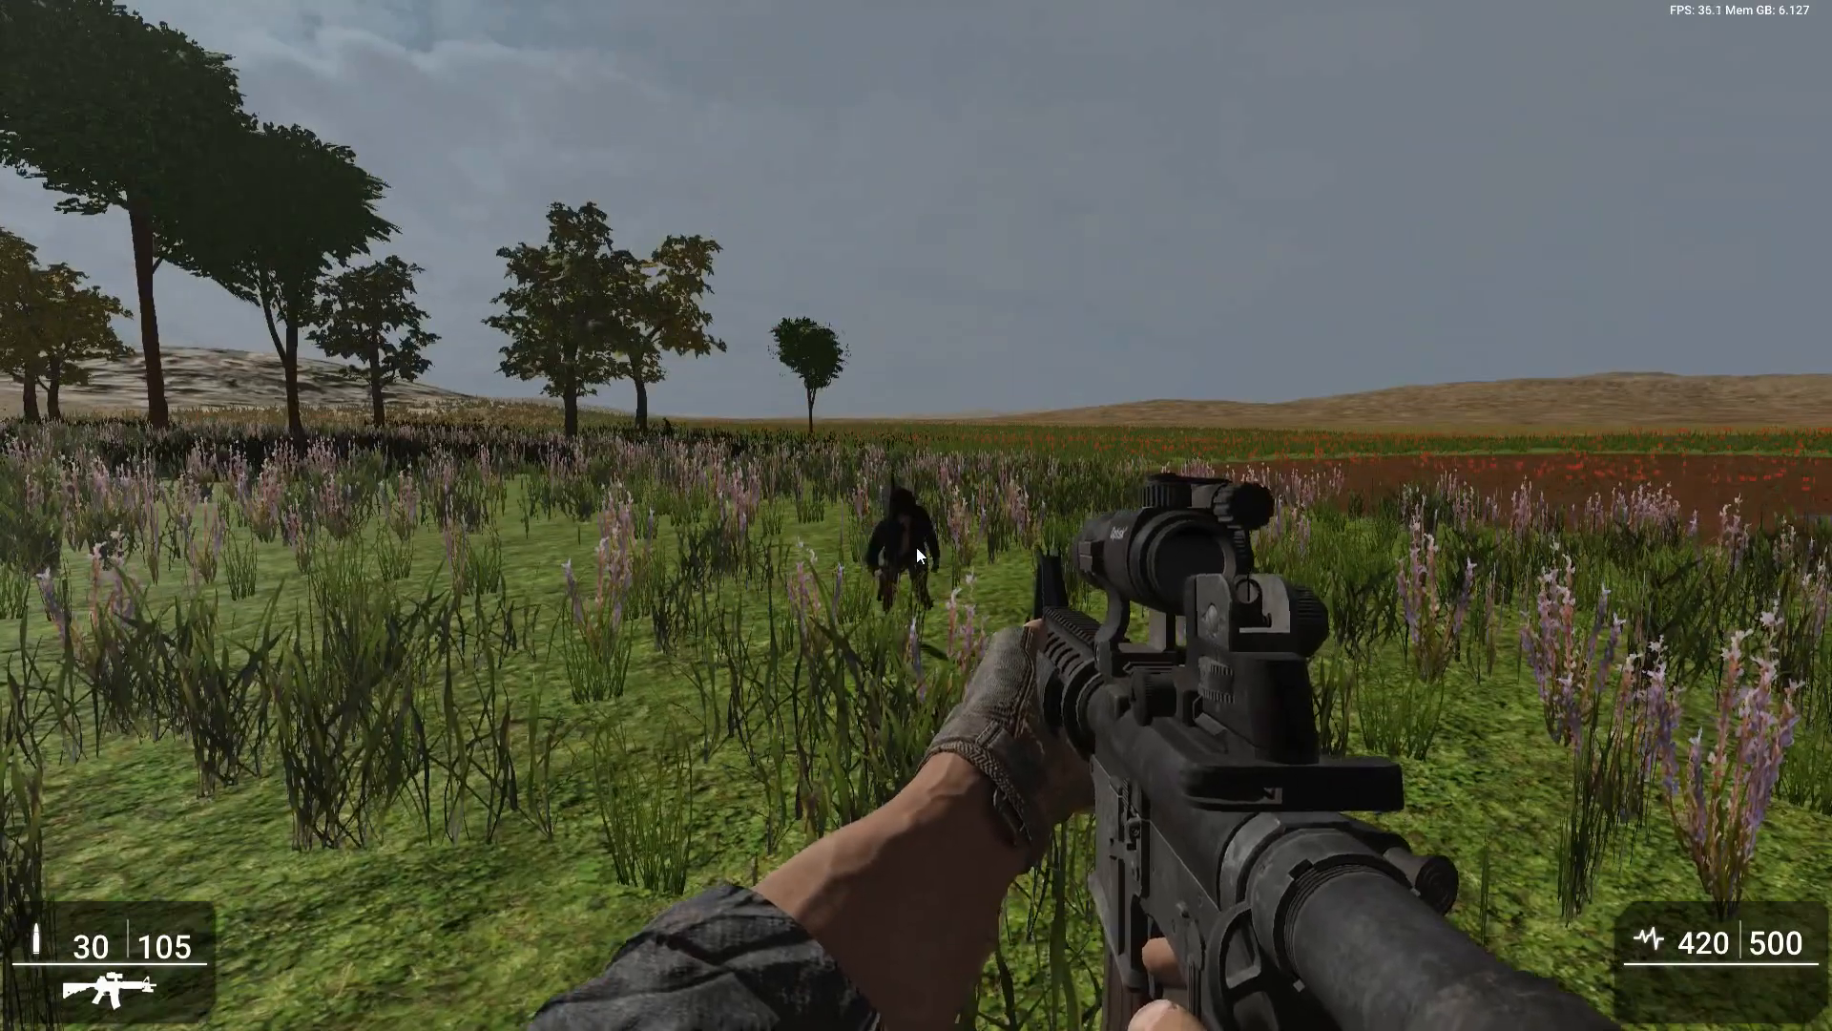
right_click(916, 546)
left_click(916, 546)
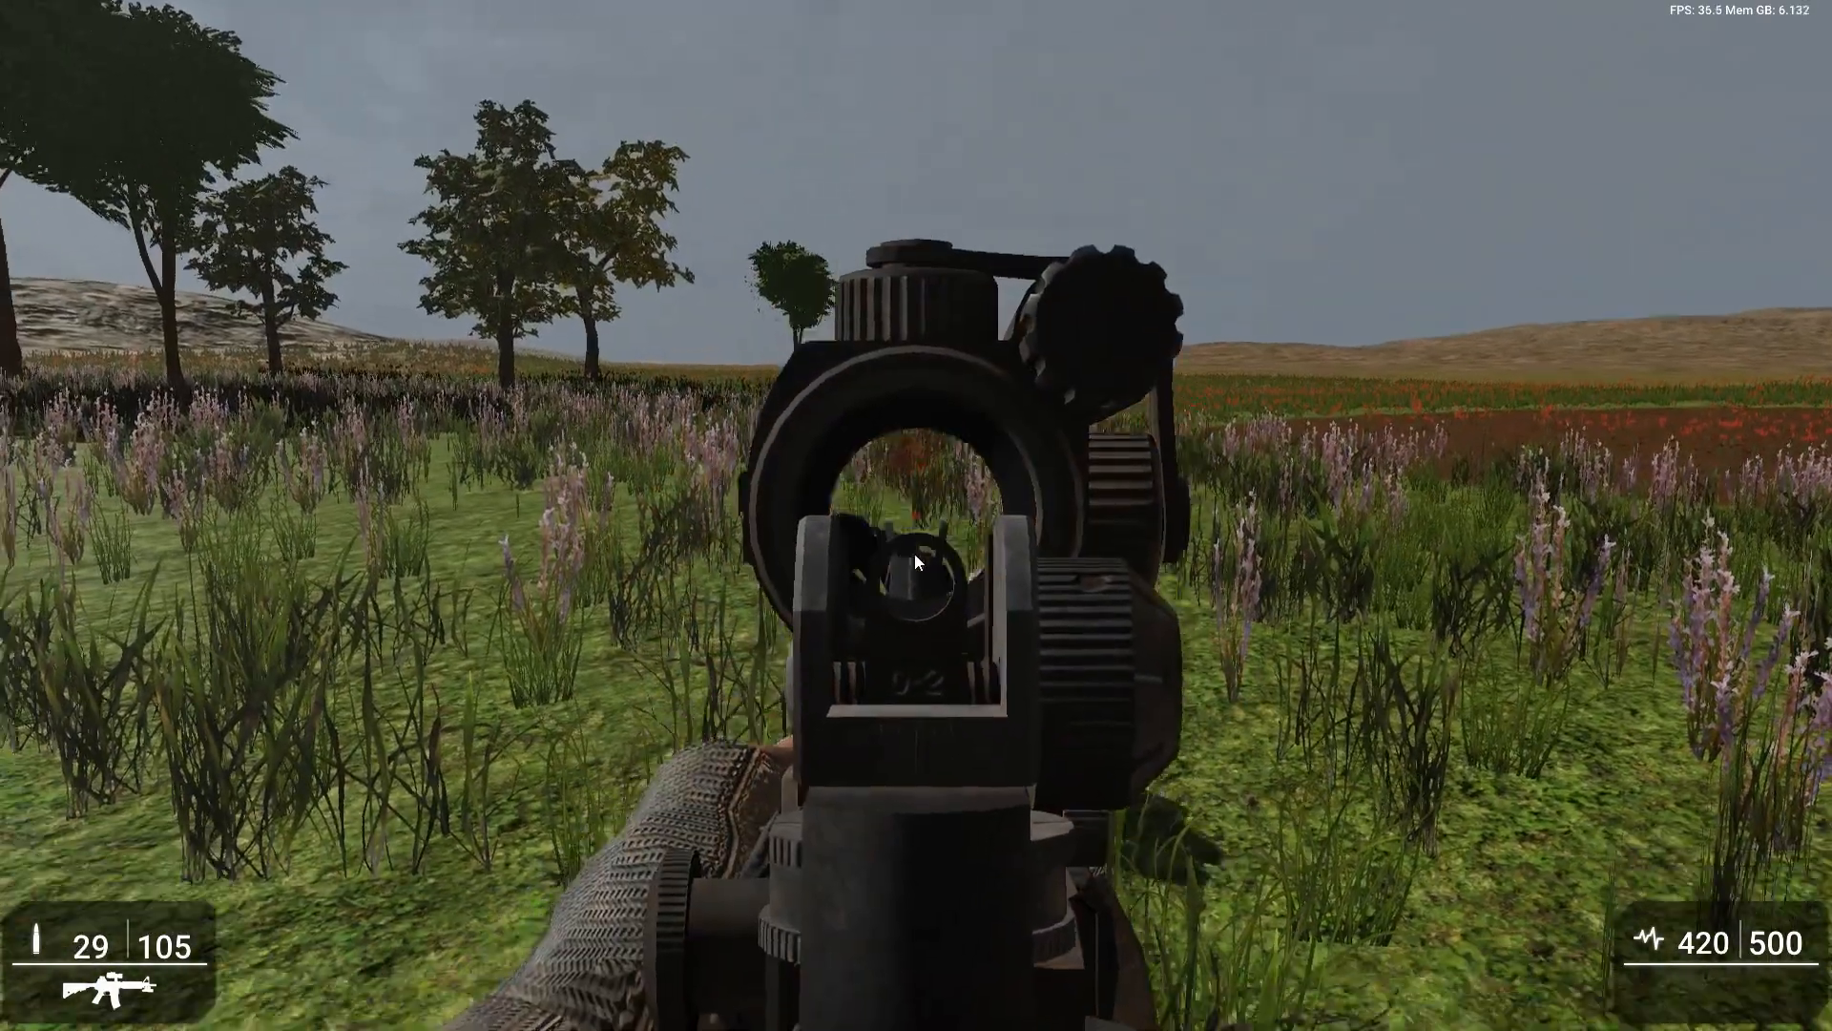
right_click(917, 547)
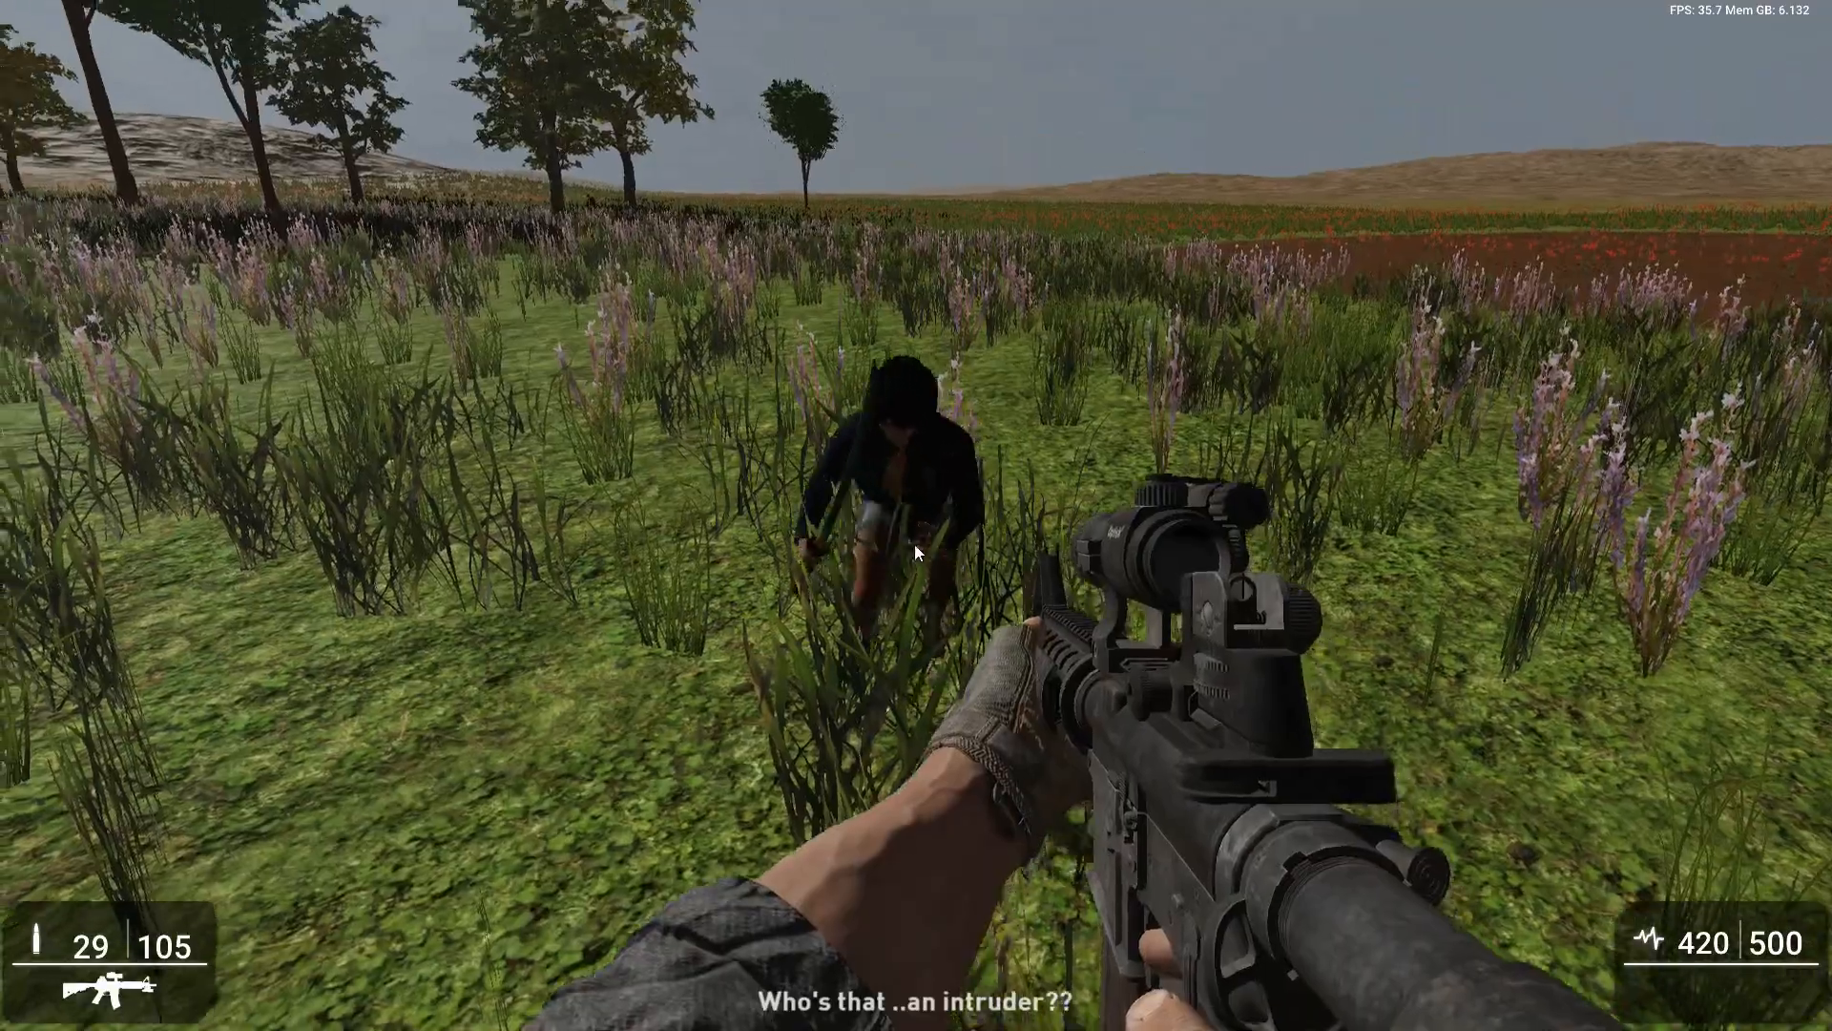
right_click(917, 548)
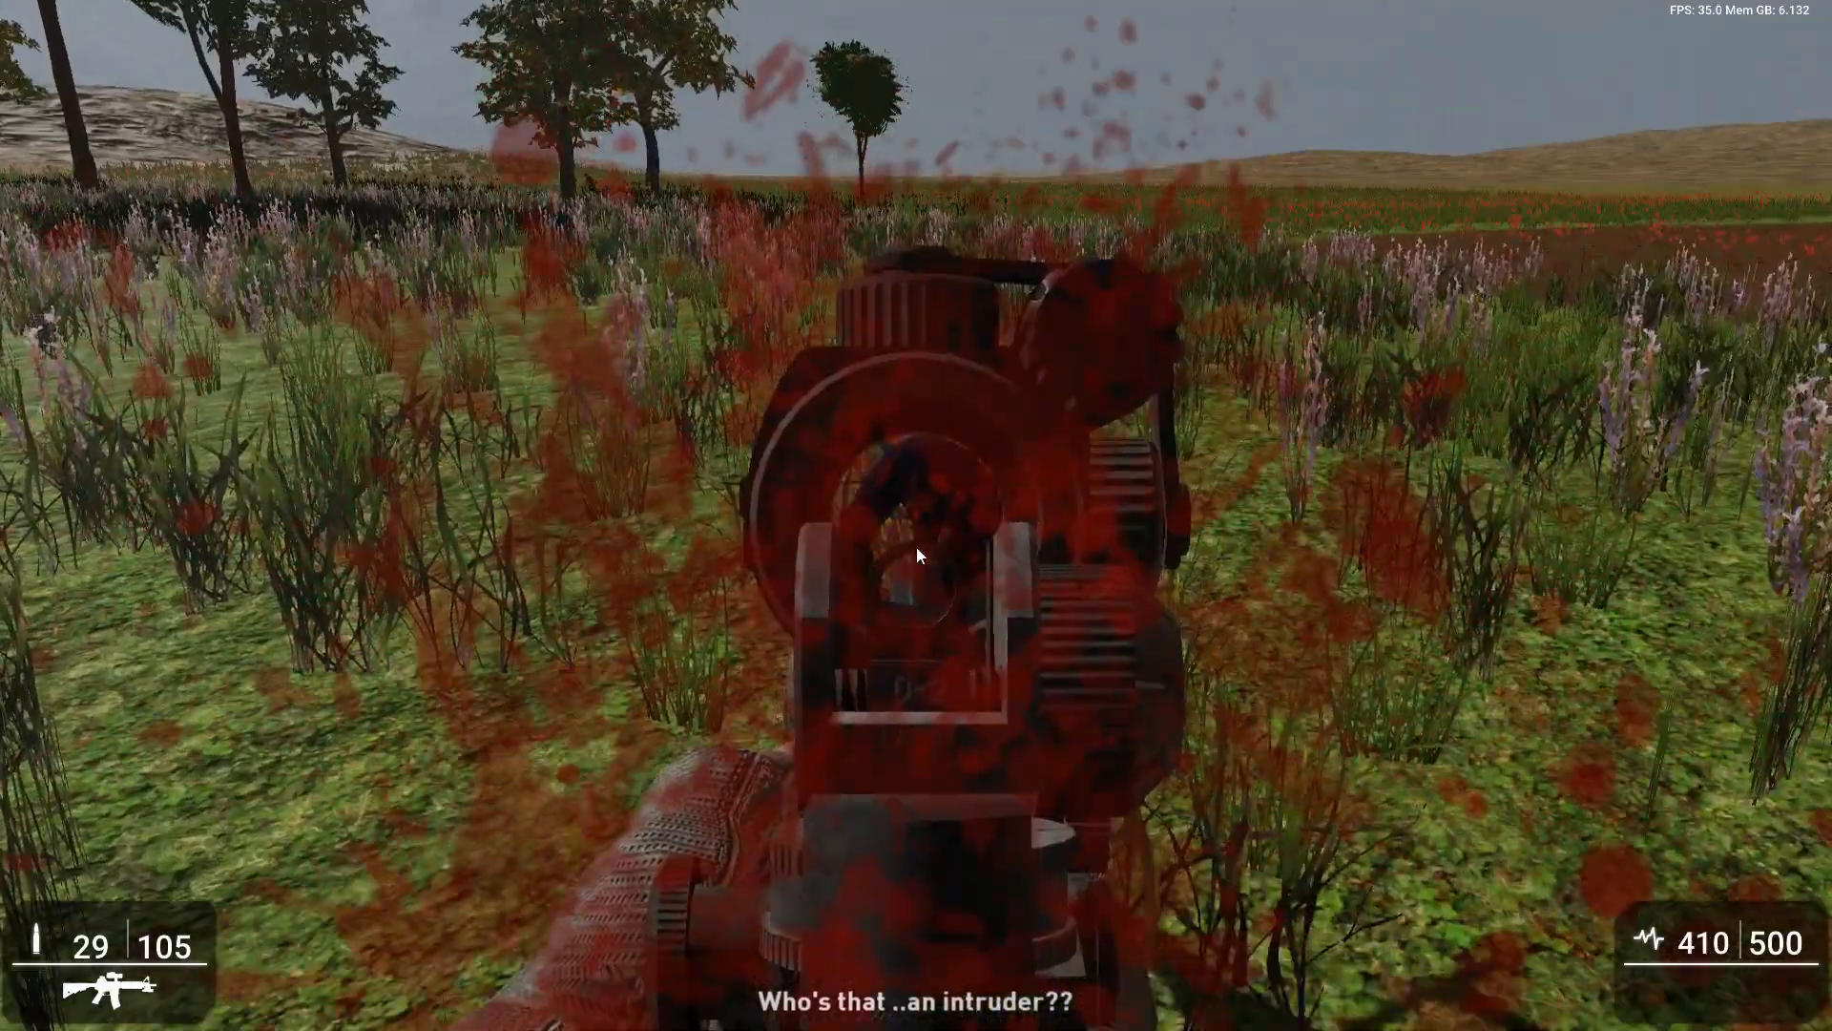
left_click(917, 554)
right_click(916, 554)
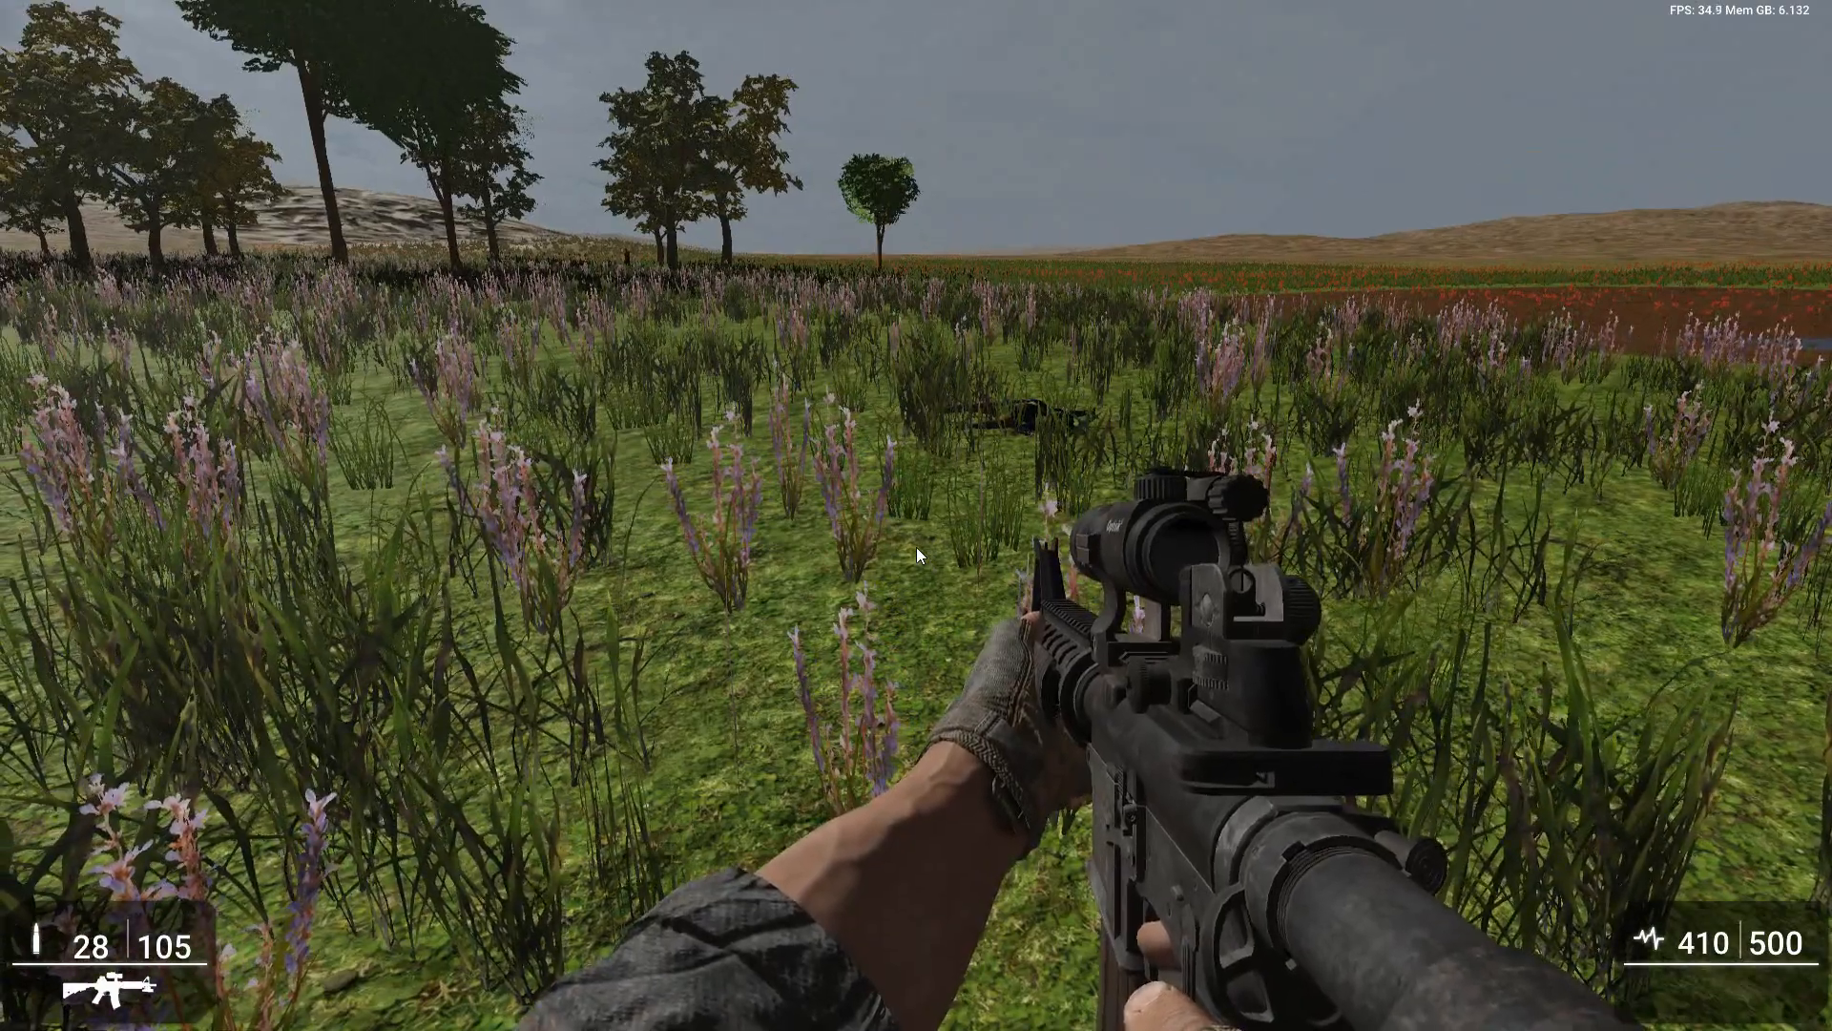
key("Escape")
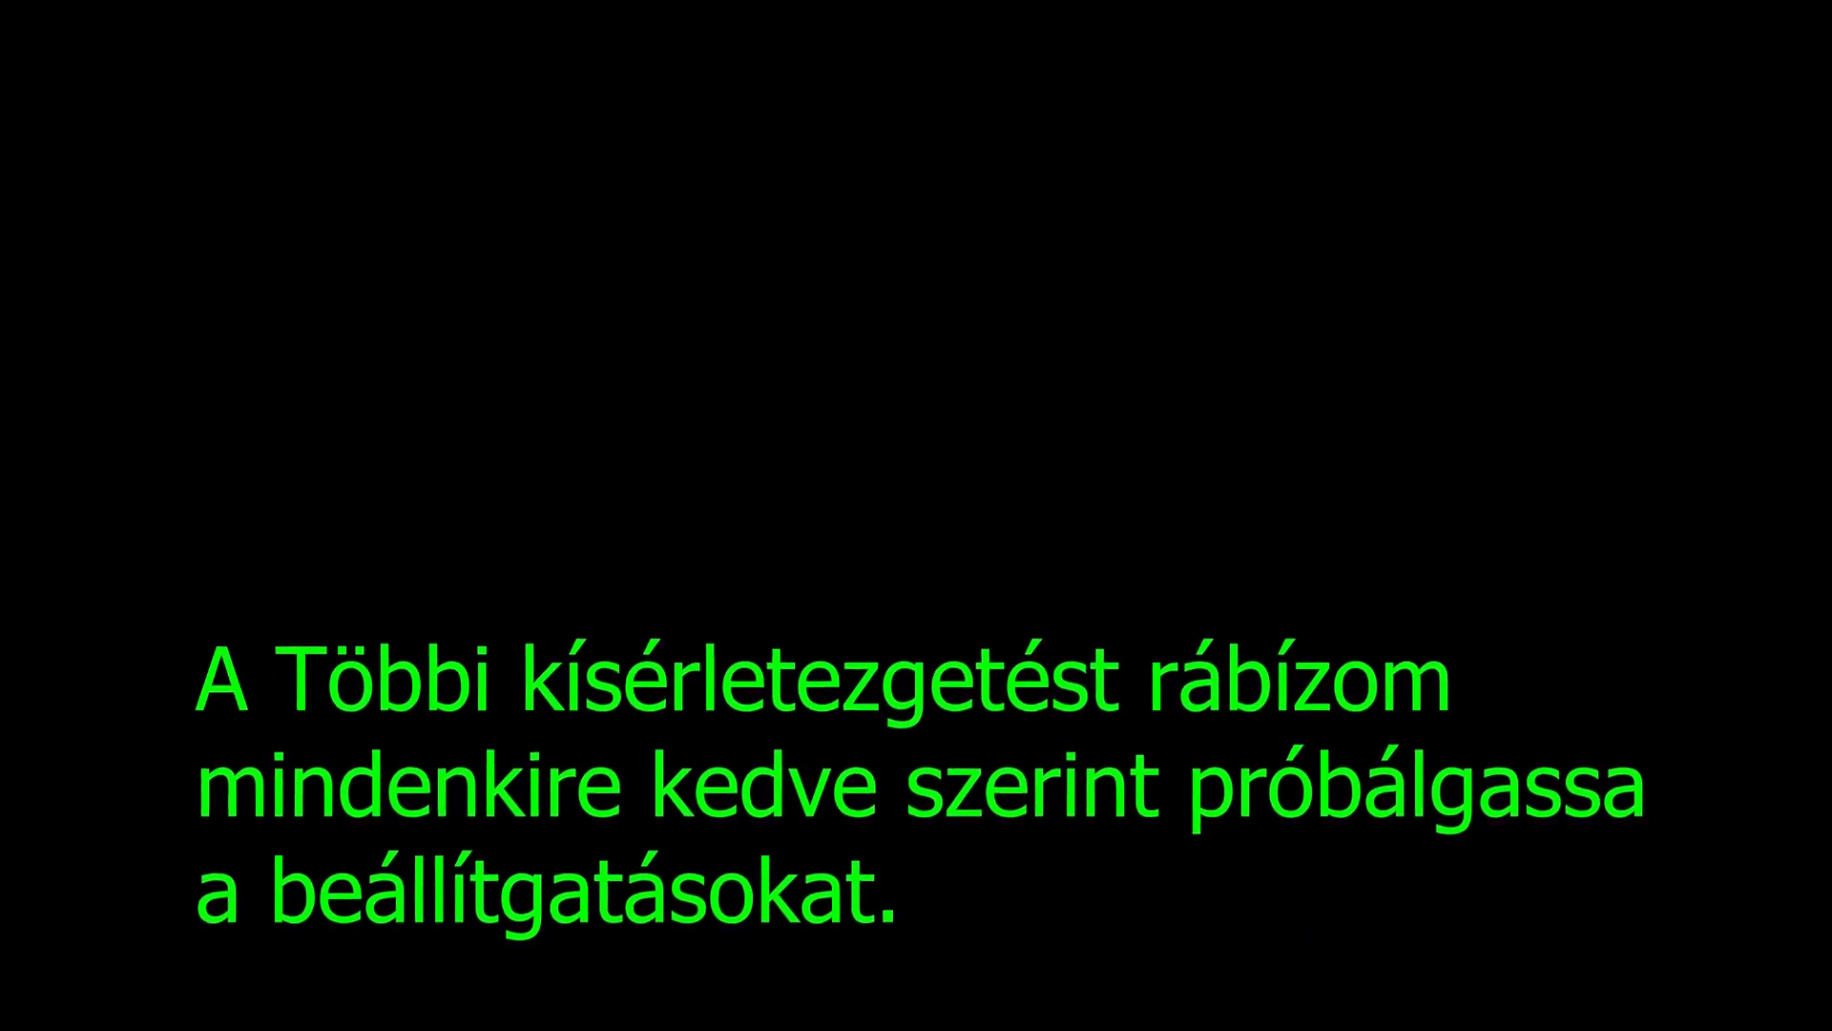